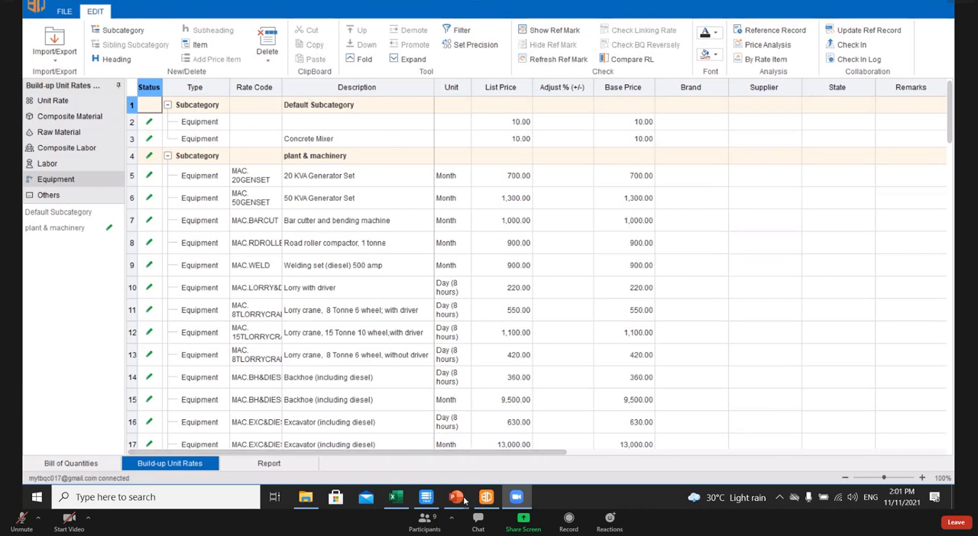
- Switch to the PowerPoint slide show and go back to the Build-up Unit Rates slide
mouse_move(456, 497)
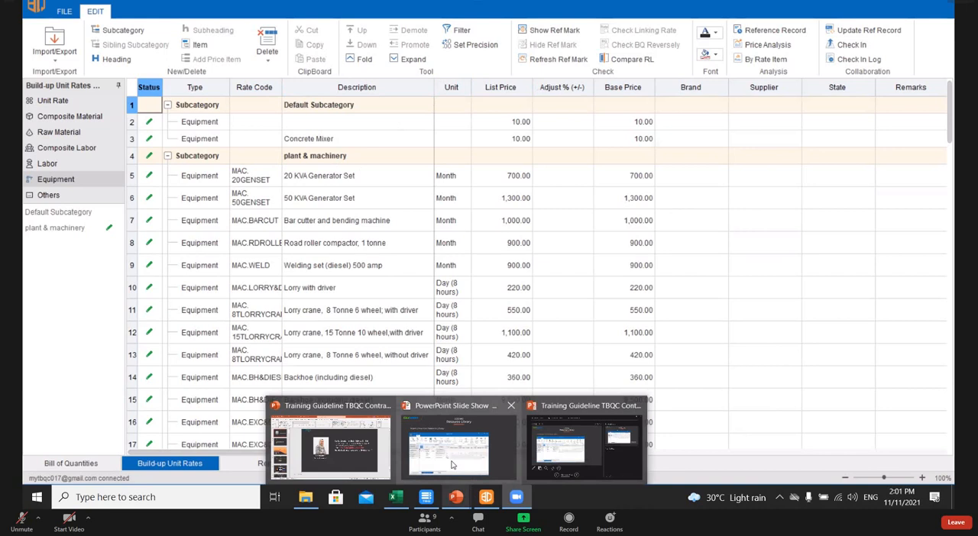
click(481, 450)
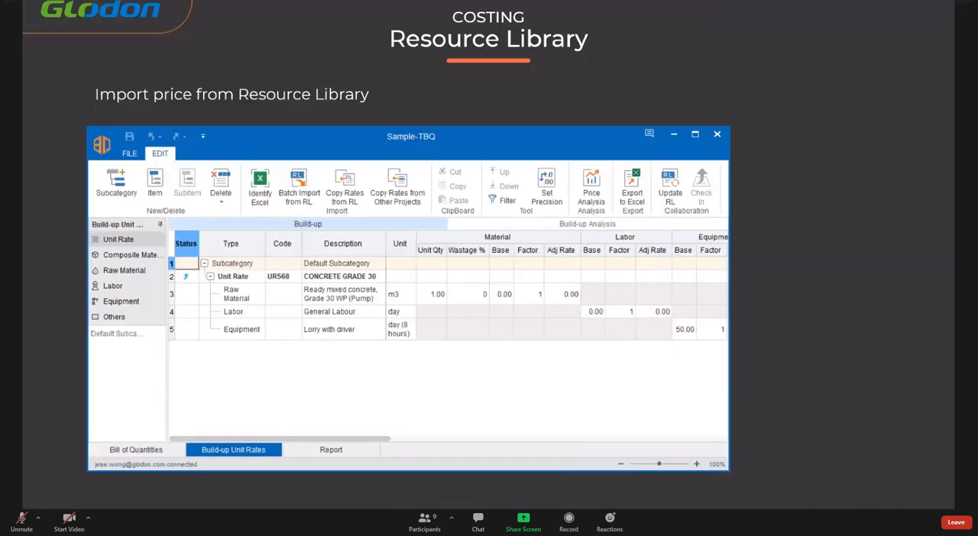
key(Left)
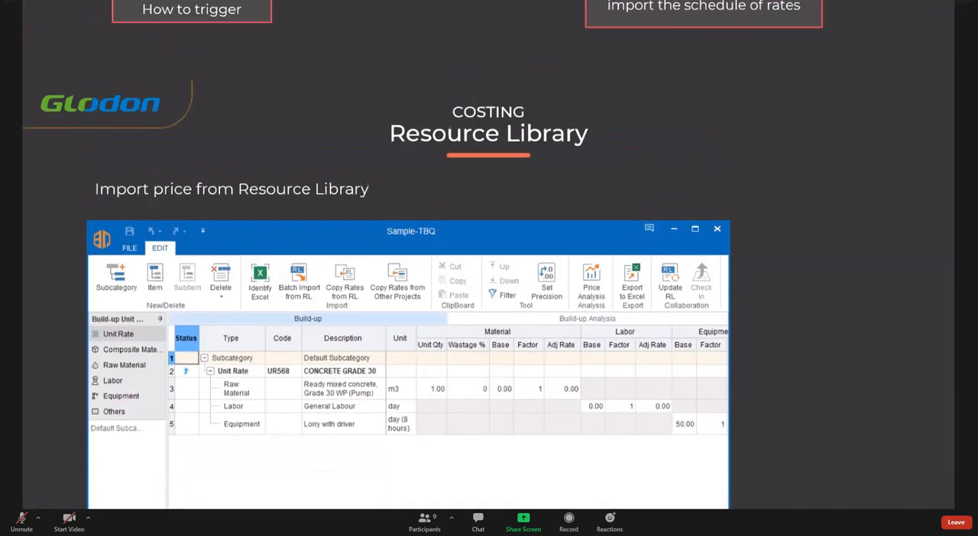
key(Left)
key(Left)
key(Left)
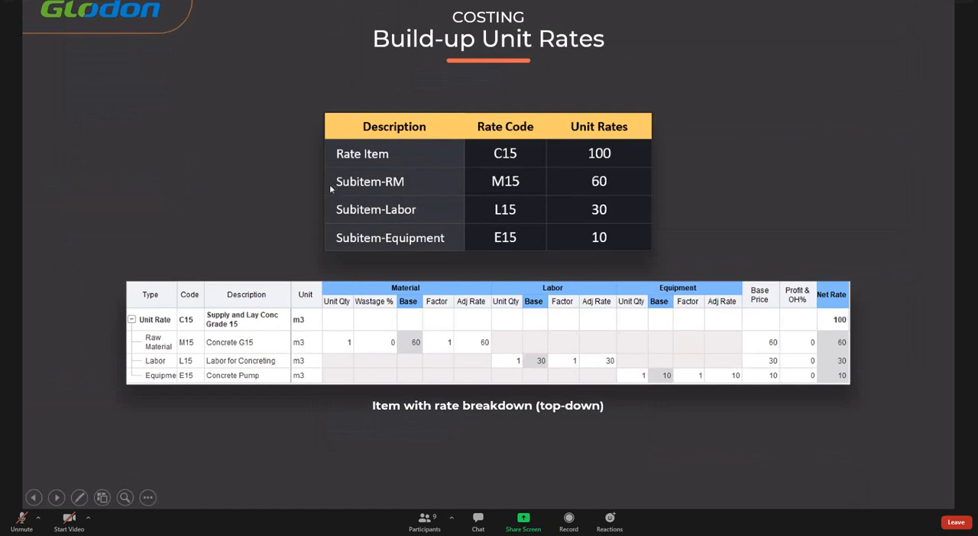
- Switch back to the TBQ project and view the Raw Material, Labor and Equipment rate lists
key(super)
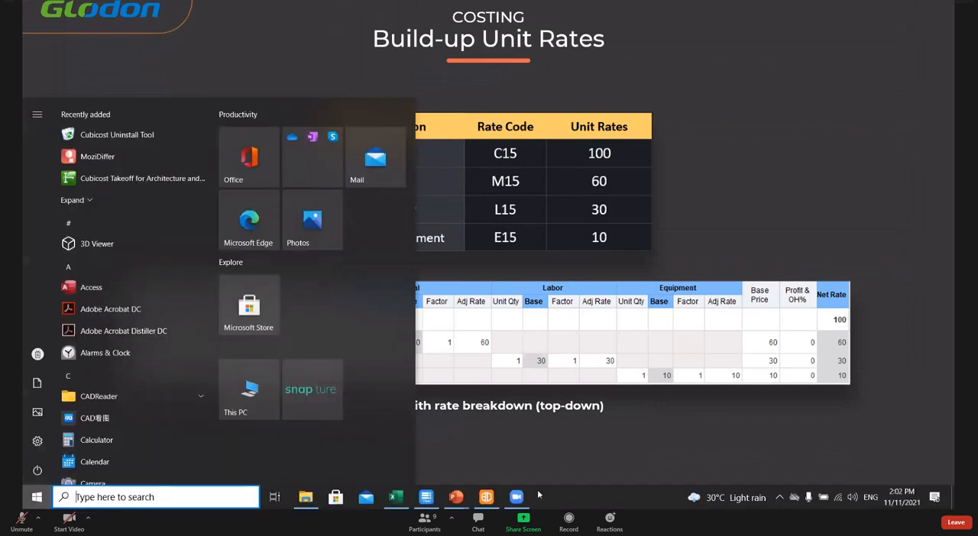
click(486, 497)
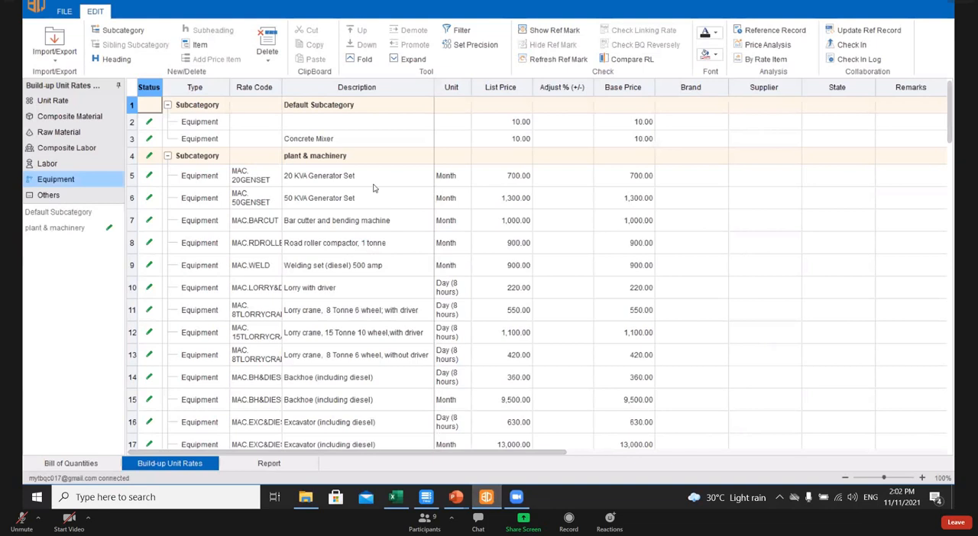
click(359, 243)
click(271, 202)
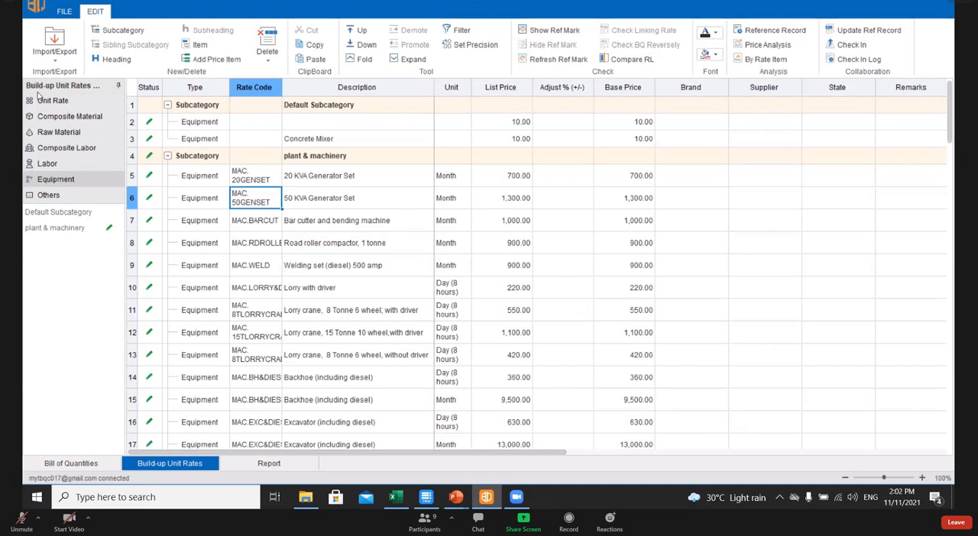
click(66, 132)
click(55, 163)
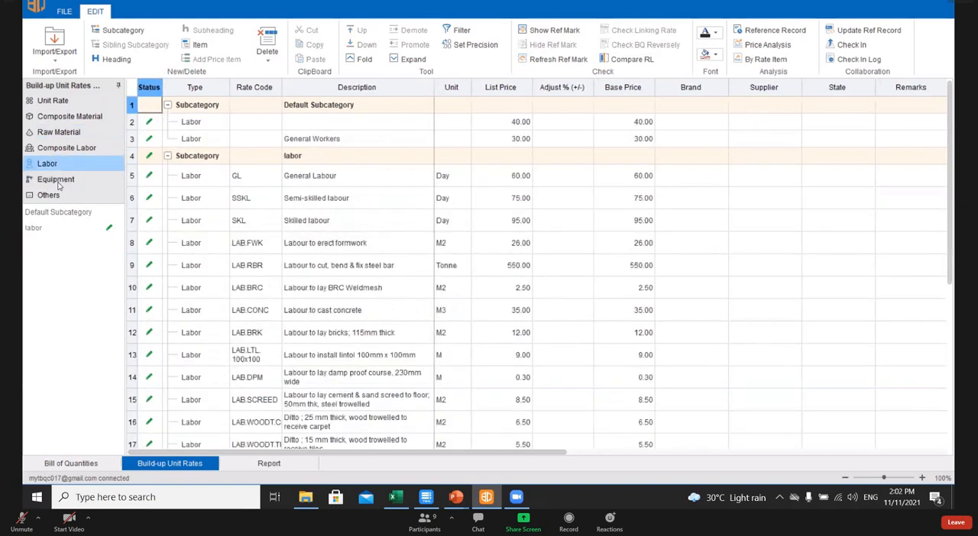
click(61, 182)
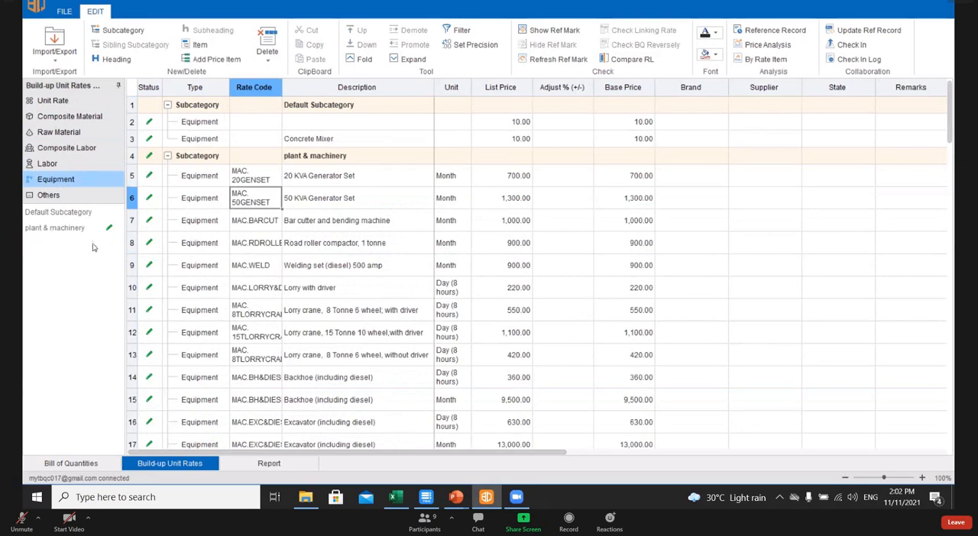
- Review the First, Second and Third Method unit rates under Concrete Works (Manually), including the third one's raw material subitem
click(64, 101)
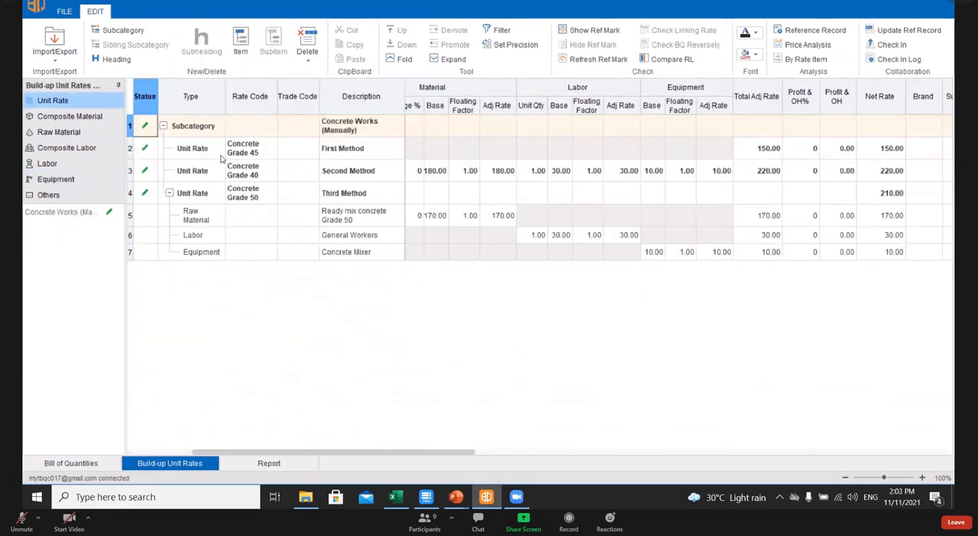
click(368, 156)
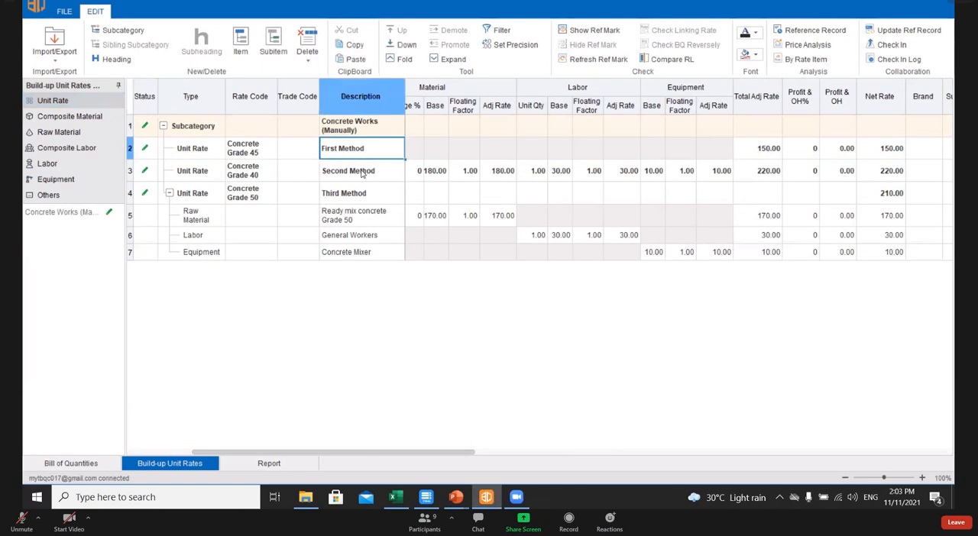
click(364, 172)
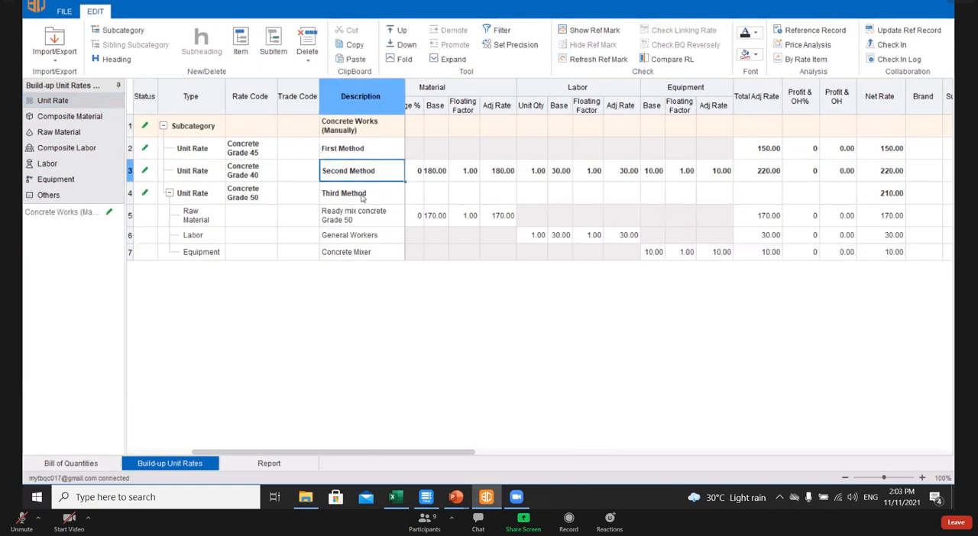
click(355, 194)
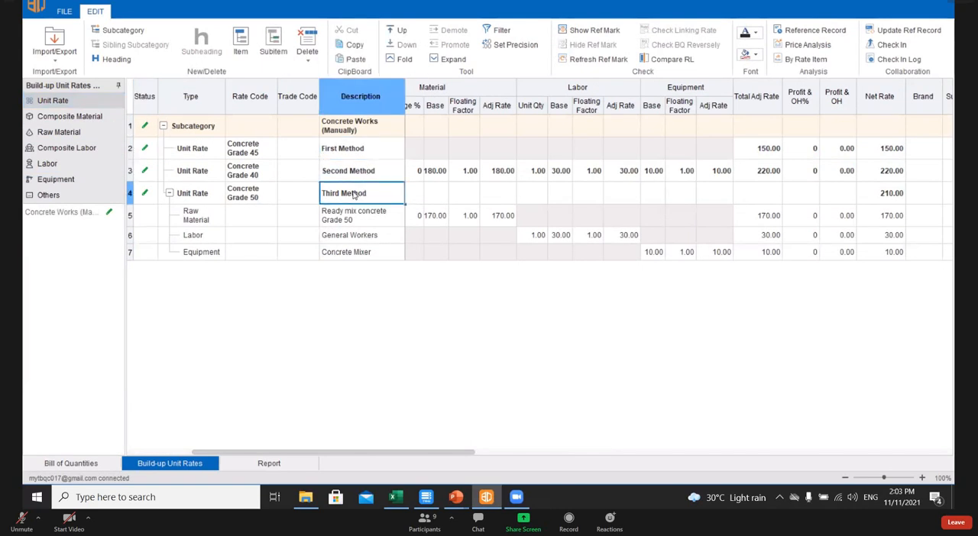
click(205, 221)
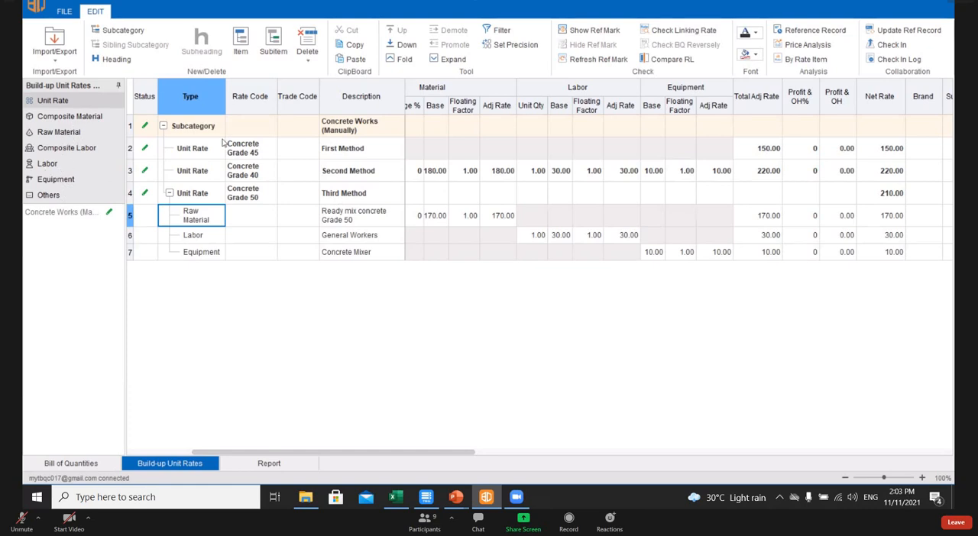
- Add a new unit rate item to the Concrete Works (Manually) subcategory with the rate code Concrete Grade 15
click(307, 200)
click(288, 222)
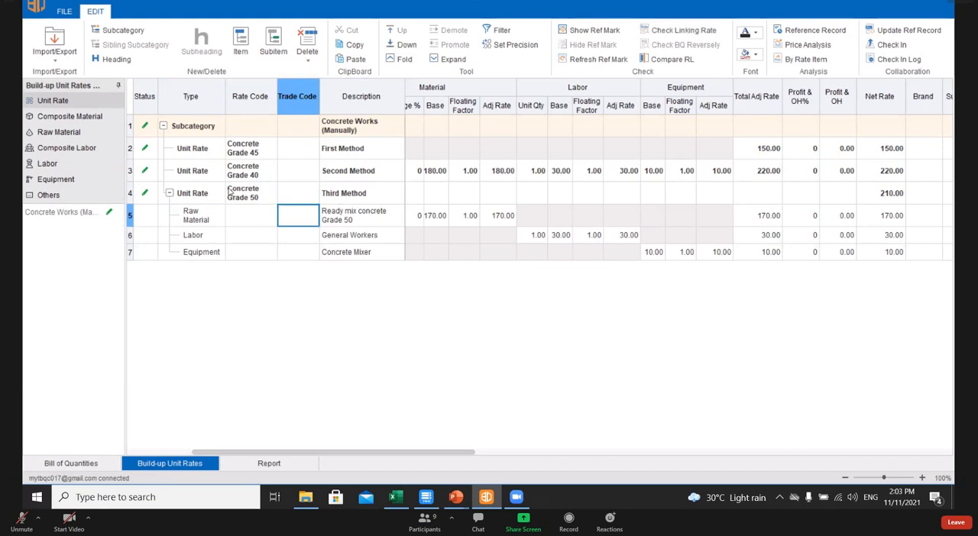
click(243, 45)
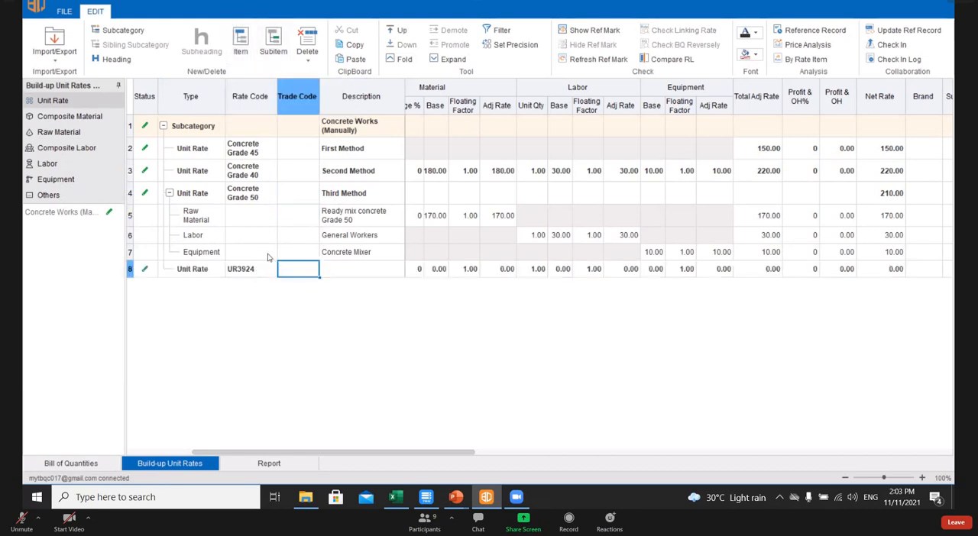
double_click(259, 269)
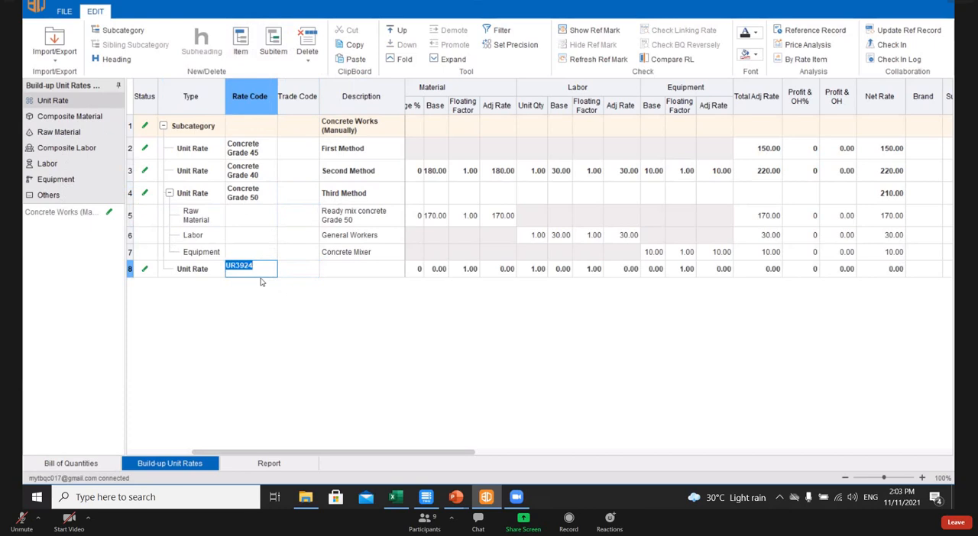
text(C)
text(oncrete)
text( Gra)
text(de 15)
key(Return)
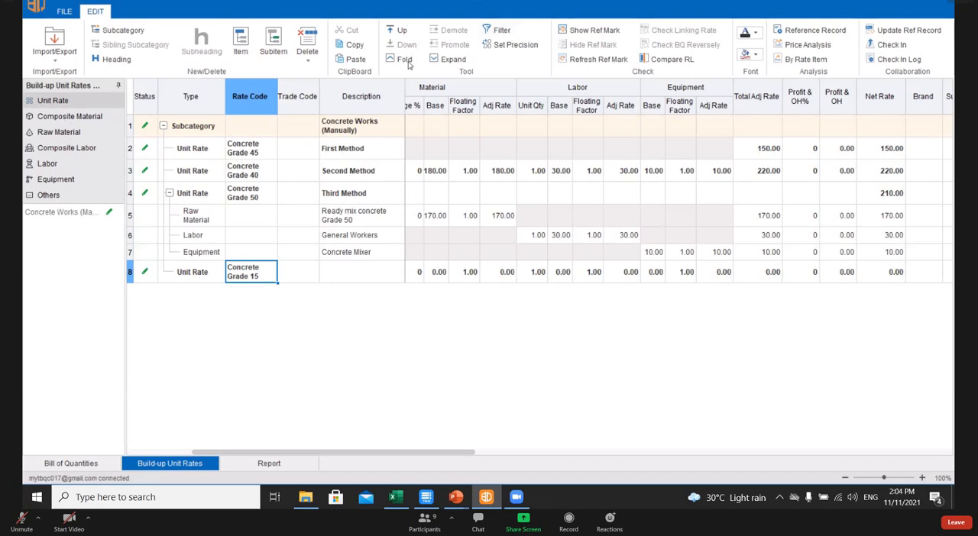
- Open the build-up rates in a separate window from Composite Material and view its Raw Material, Labor and Equipment lists there
right_click(72, 122)
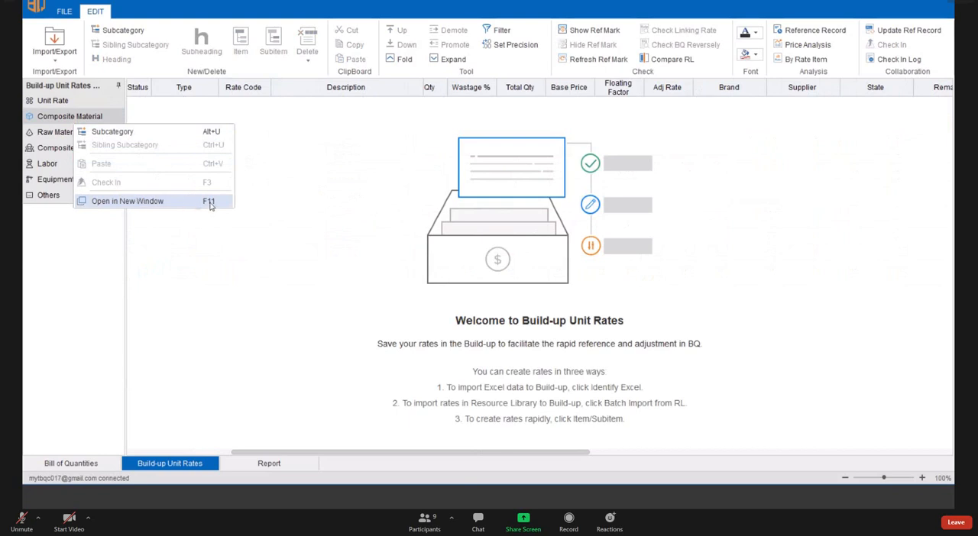
click(150, 202)
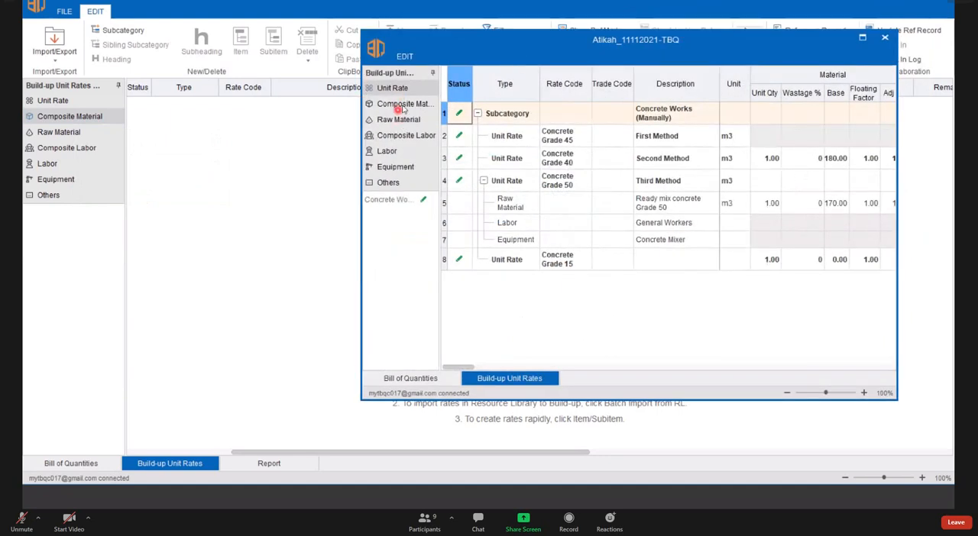
click(398, 120)
click(402, 104)
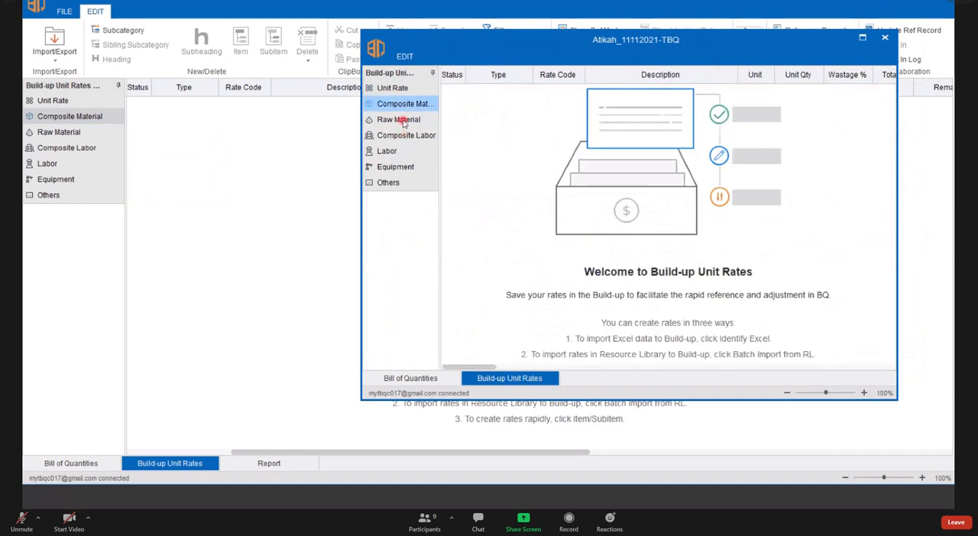
click(405, 121)
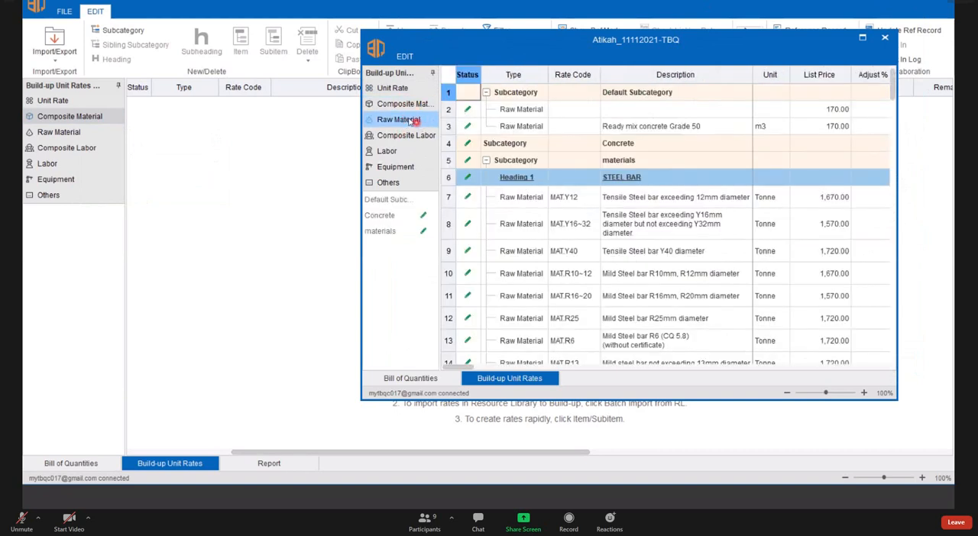
click(398, 153)
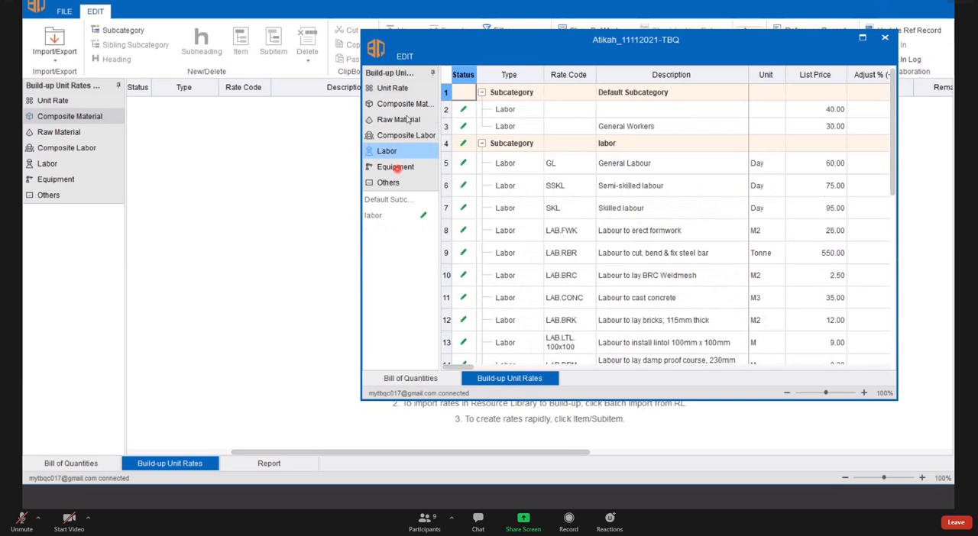
click(395, 168)
- Show the Unit Rate list in the main window and the Raw Material list in the separate window
drag(499, 46, 482, 60)
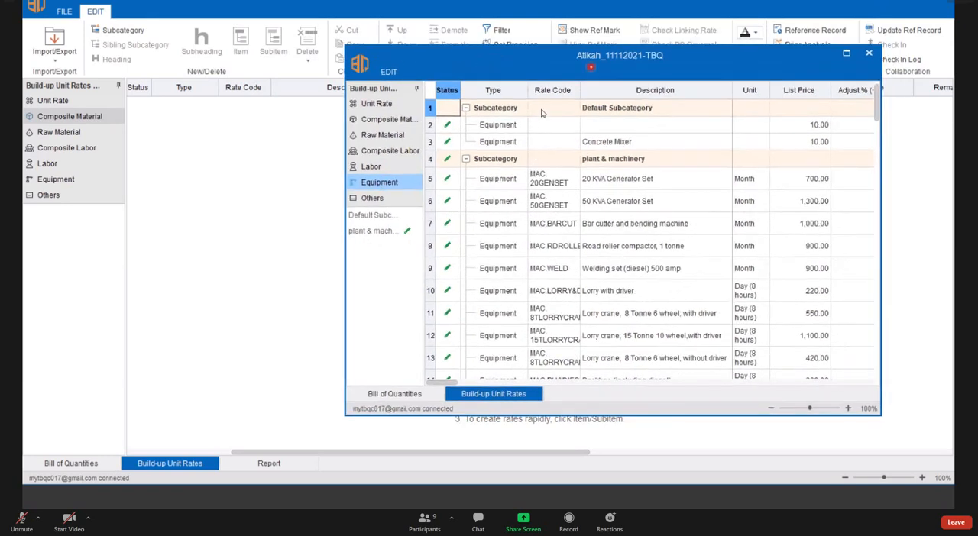
click(67, 101)
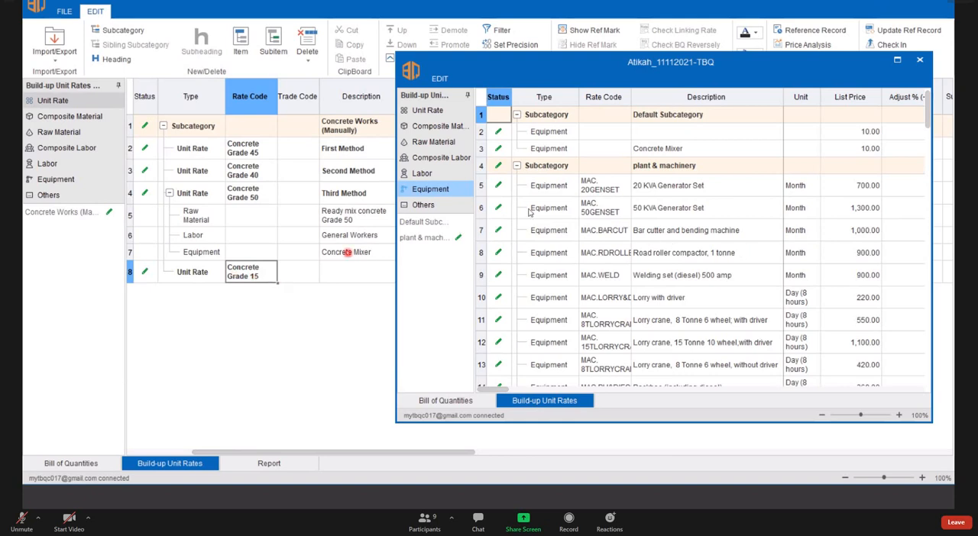
click(428, 144)
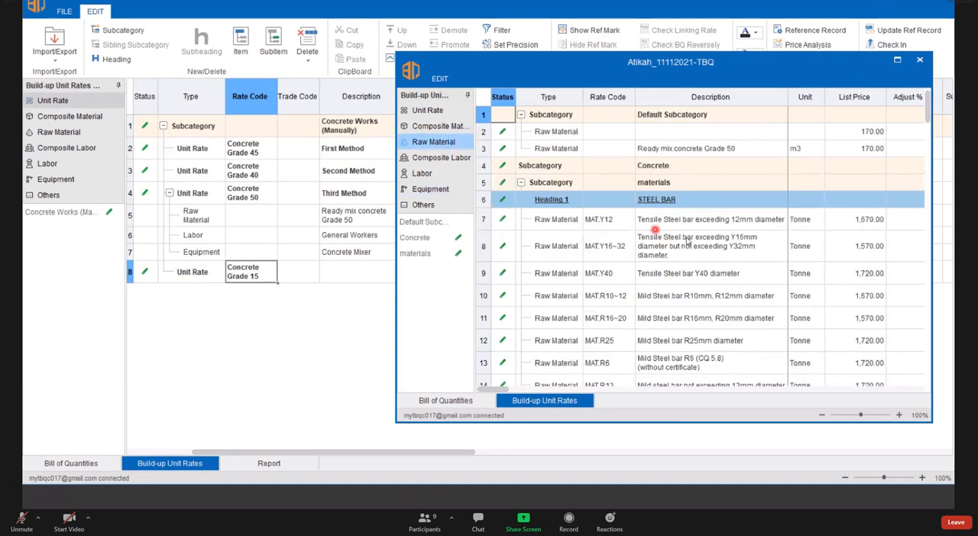
- Find and select the MAT.RMC20 rate code, Ready mixed concrete, grade 20 (Normal), in the raw materials under the CONCRETE heading
scroll(650, 199, down, 6)
scroll(685, 283, up, 2)
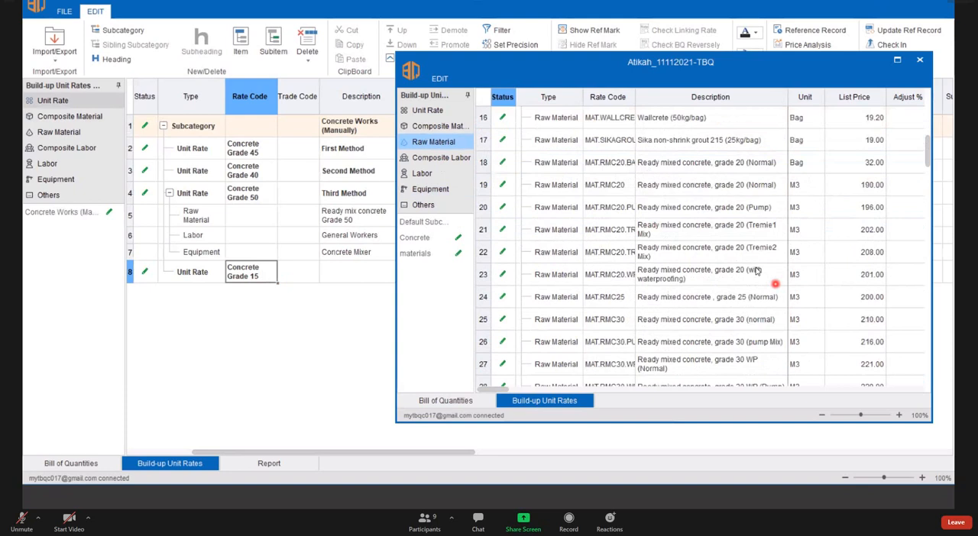
scroll(764, 302, up, 2)
scroll(802, 309, down, 6)
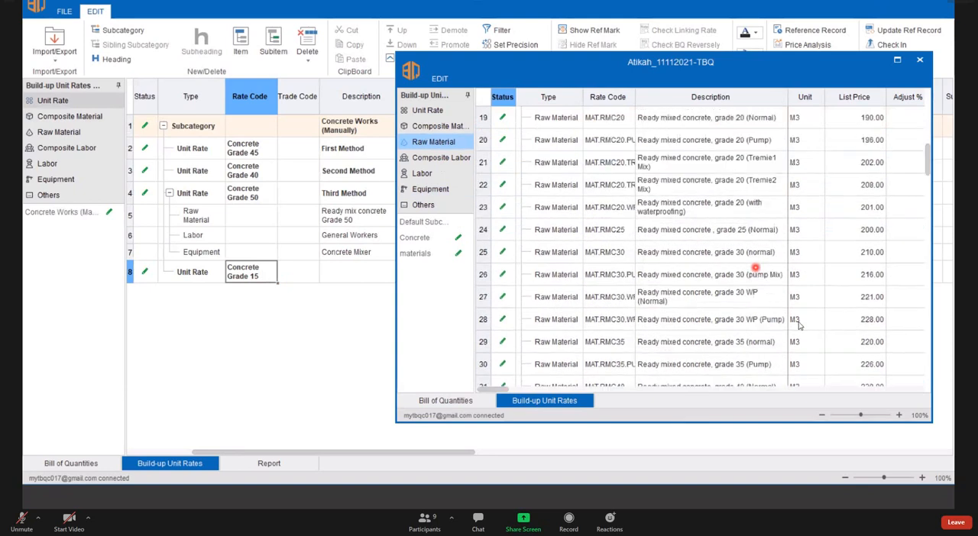
scroll(710, 275, down, 2)
scroll(775, 279, up, 7)
click(624, 181)
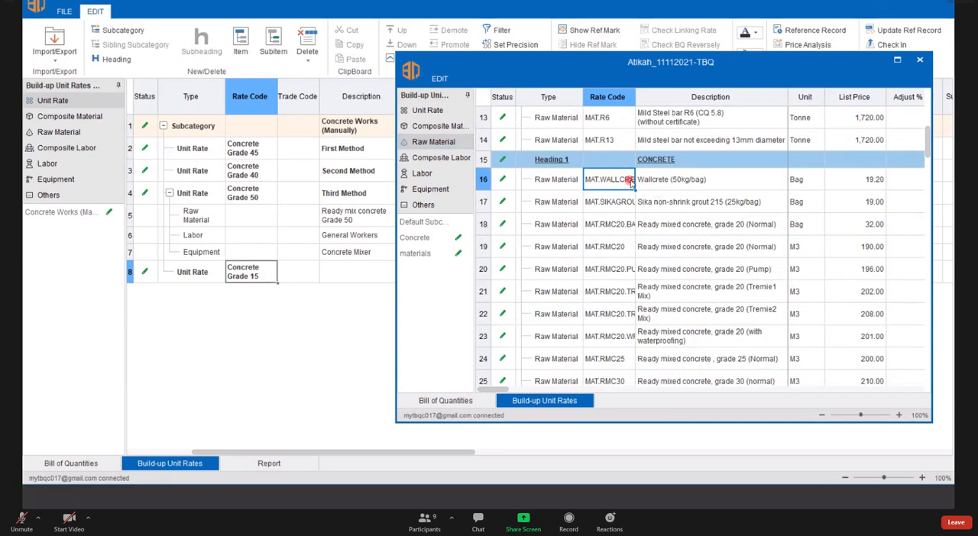
click(614, 202)
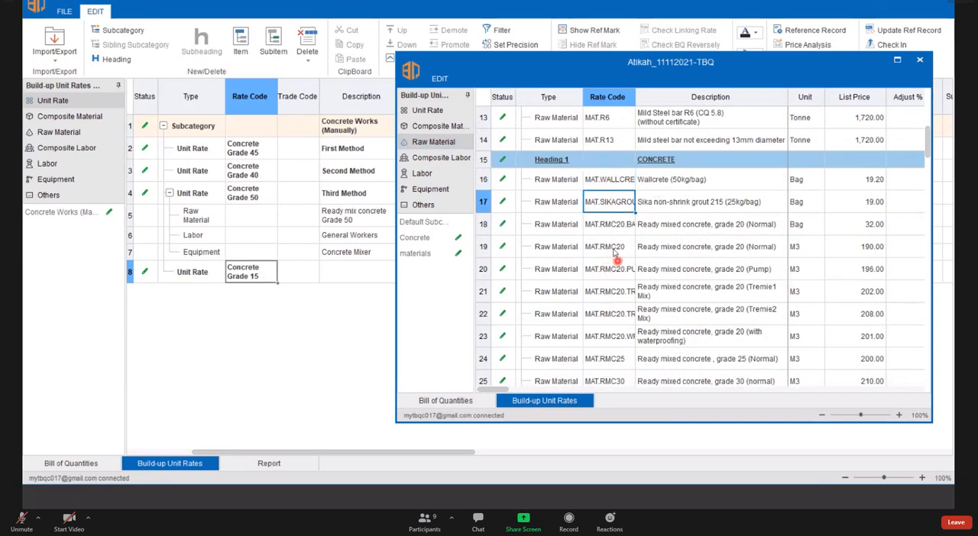
click(620, 246)
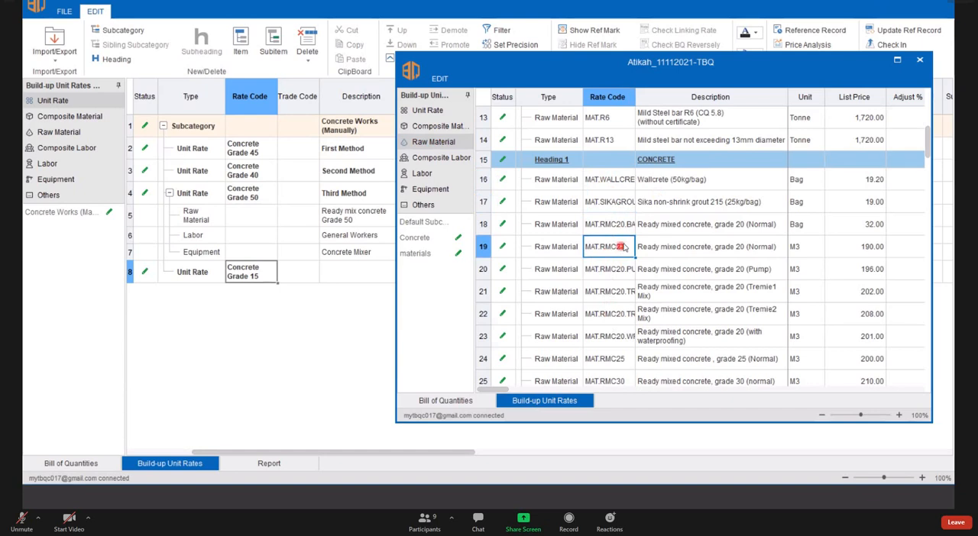
- Add MAT.RMC20 from the separate window as a raw material subitem of the Concrete Grade 15 unit rate
mouse_move(620, 248)
mouse_down()
mouse_move(615, 261)
mouse_move(619, 250)
mouse_move(607, 243)
mouse_up()
drag(589, 69, 574, 58)
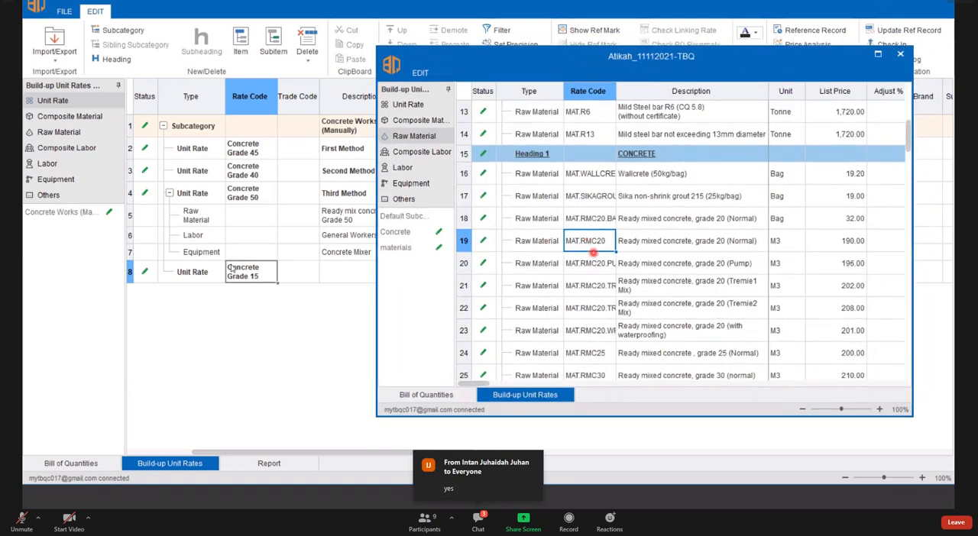
mouse_move(585, 243)
mouse_down()
mouse_move(583, 252)
mouse_move(582, 244)
mouse_up()
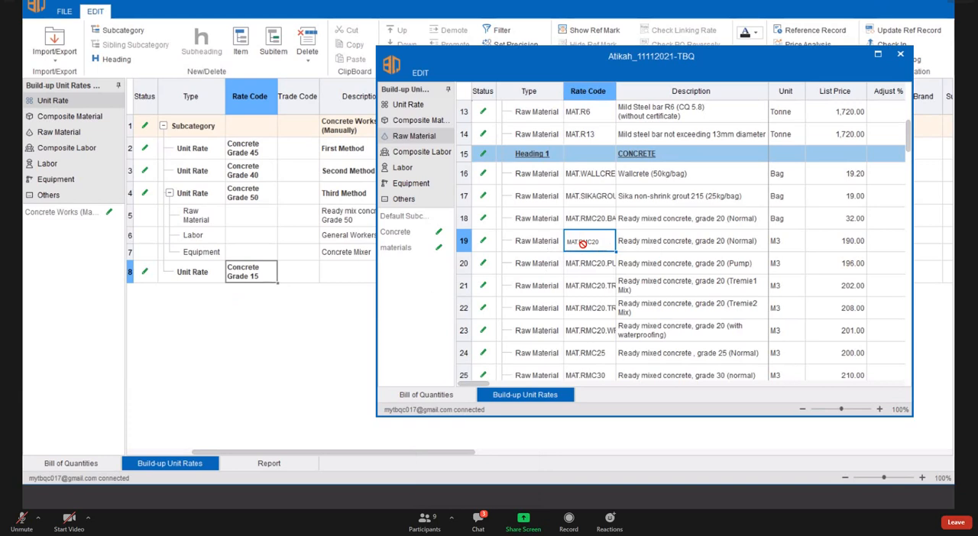
drag(583, 244, 243, 272)
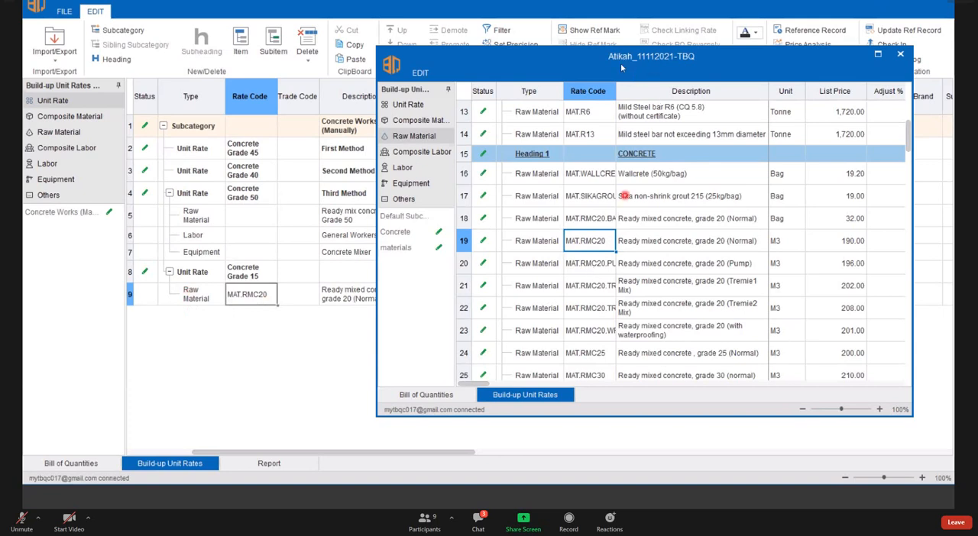
scroll(624, 196, down, 1)
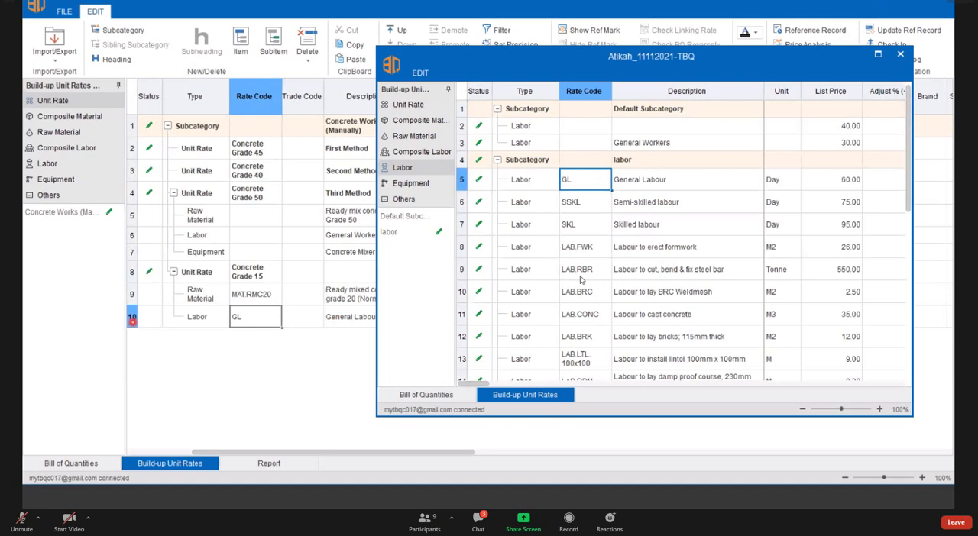
- Add the Concrete pump truck 36m boom from the equipment list as a subitem of Concrete Grade 15, below the GL labor row
click(132, 319)
drag(594, 272, 254, 323)
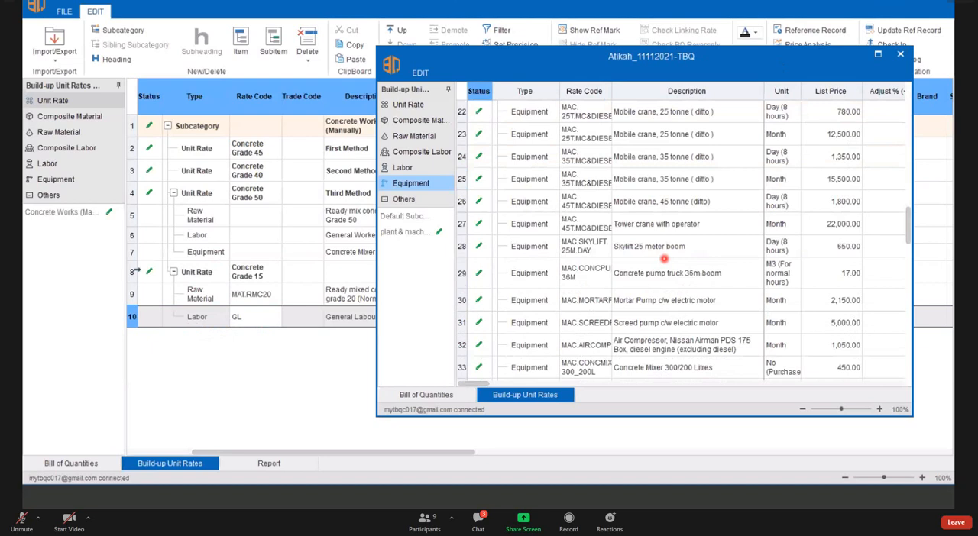
click(587, 272)
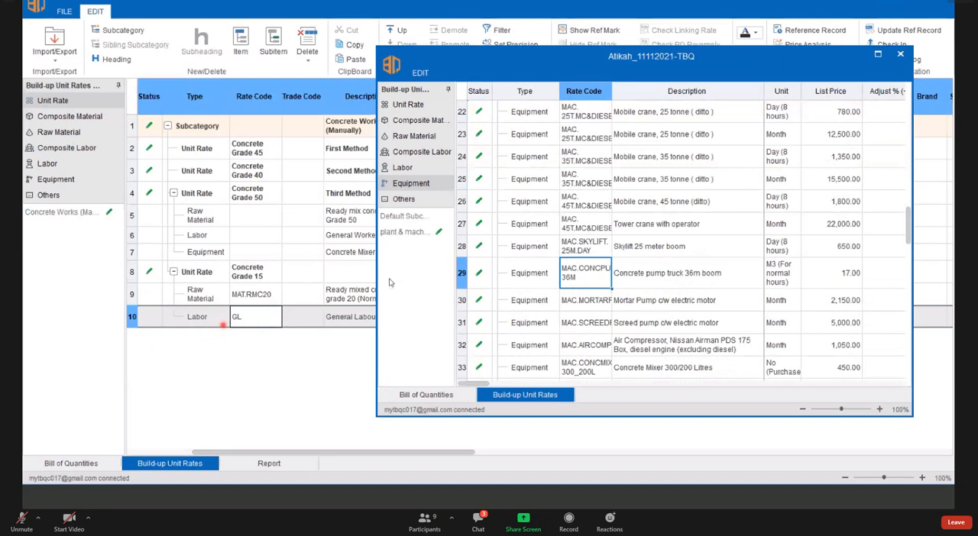
drag(586, 273, 223, 325)
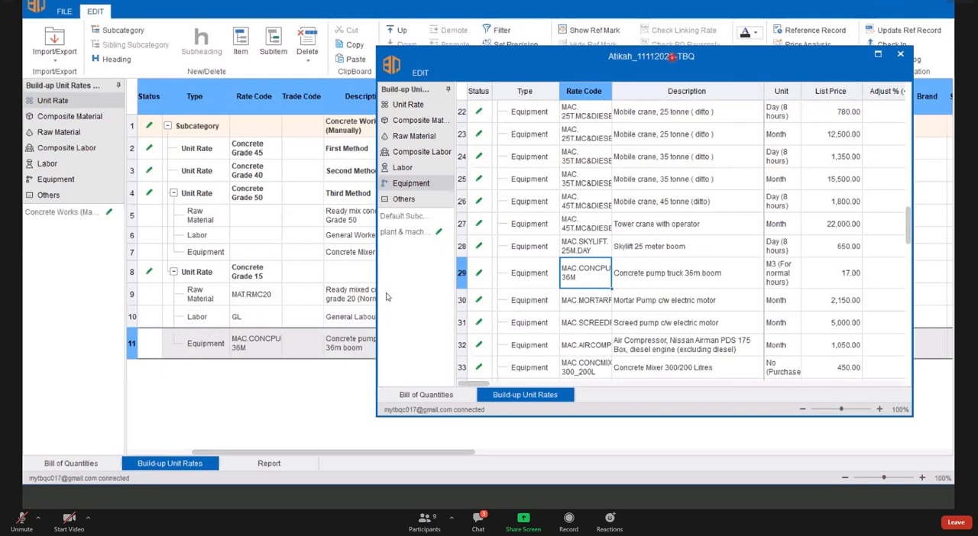
- Check the Concrete Grade 15 unit rate with its subitems, then view the Composite Material list and return to the Unit Rate list
click(132, 272)
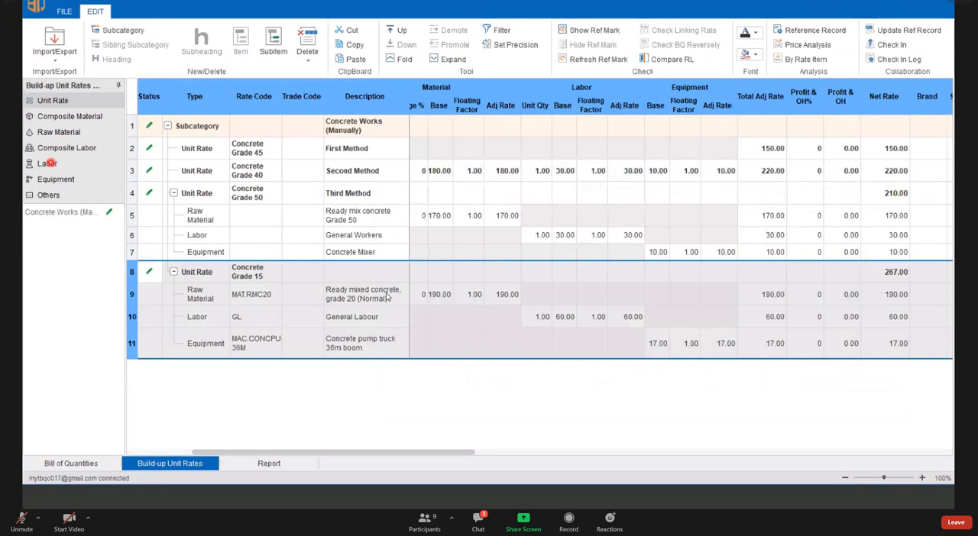
click(302, 272)
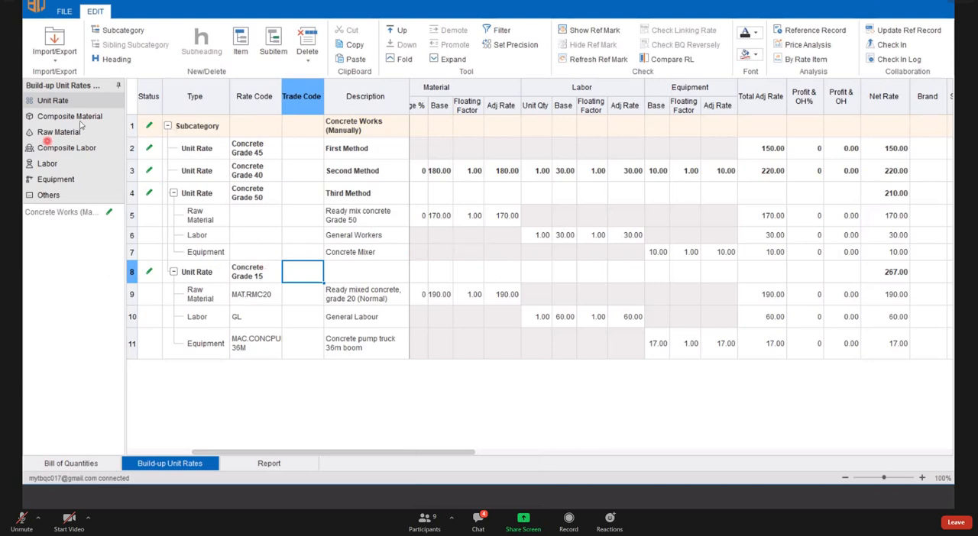
click(55, 116)
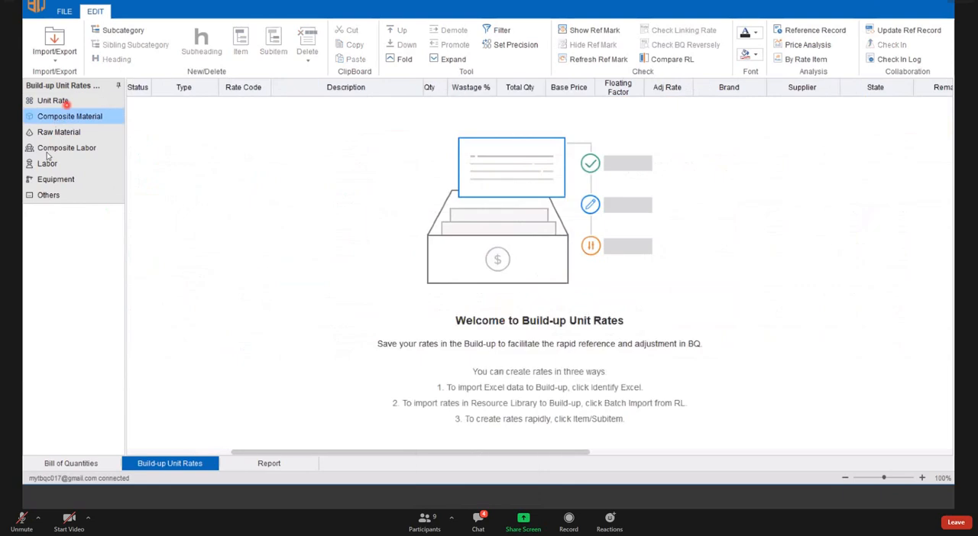
click(65, 102)
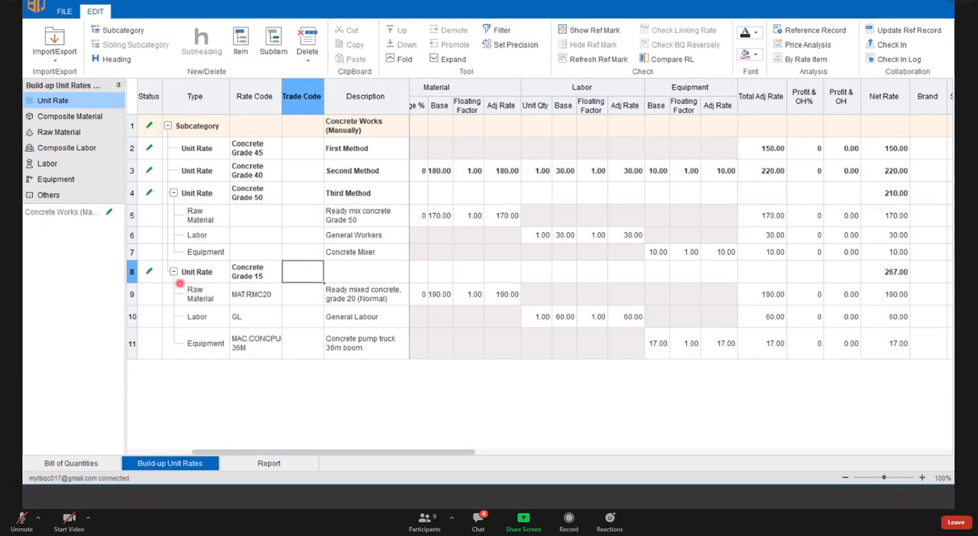
click(77, 117)
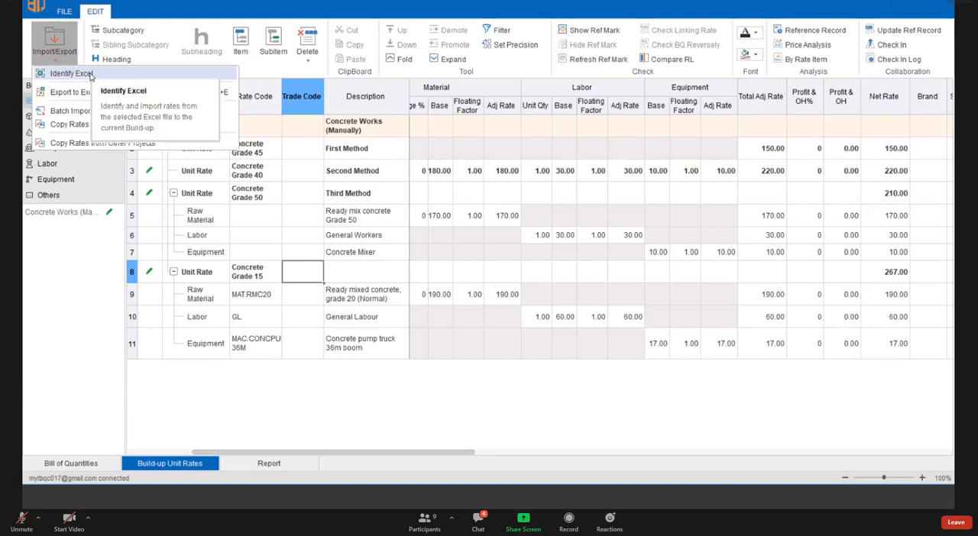
- Open Identify Excel, undock it as a narrower floating window and place it over the middle of the Unit Rate list
click(90, 74)
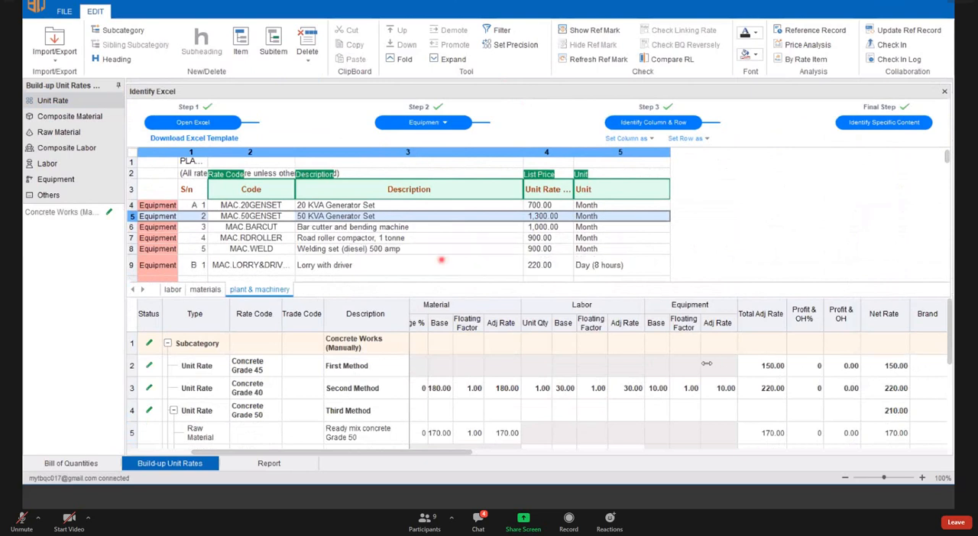
double_click(302, 90)
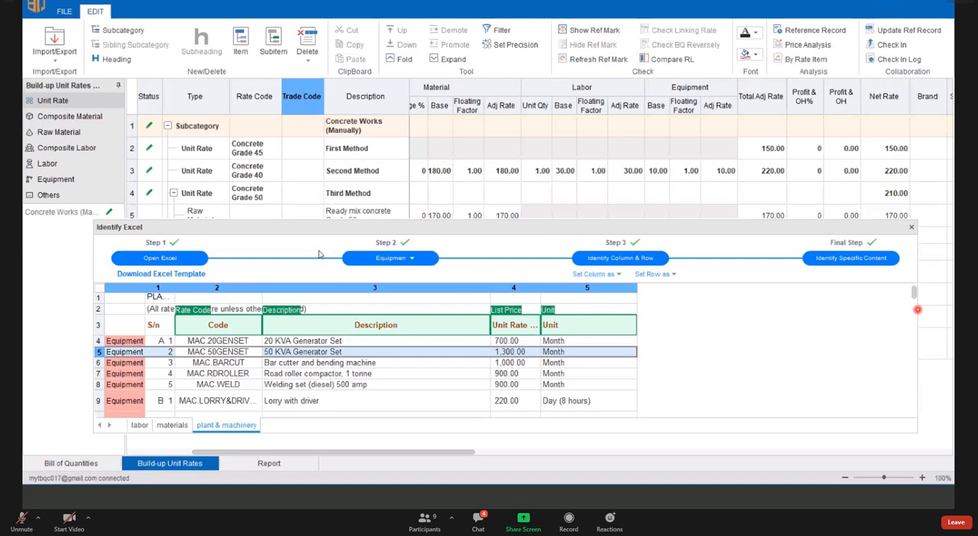
drag(917, 365, 626, 361)
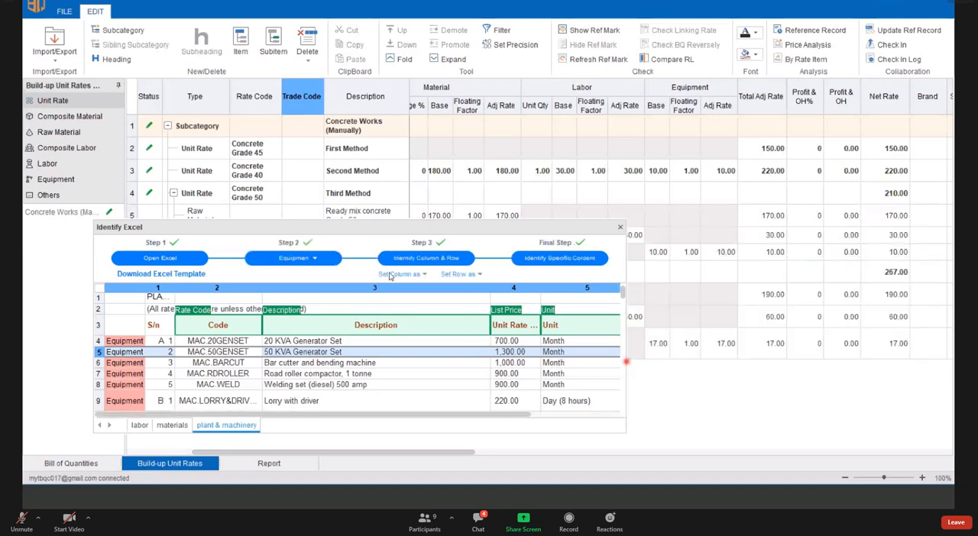
drag(260, 227, 404, 218)
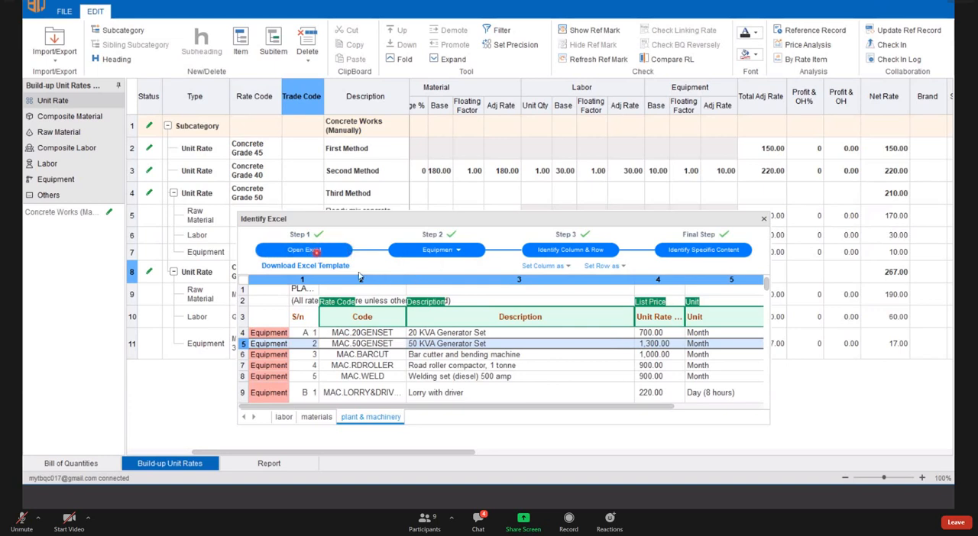
- Load the Build up Unit Rates Excel file from the Contractor_Materials folder into Identify Excel
click(316, 251)
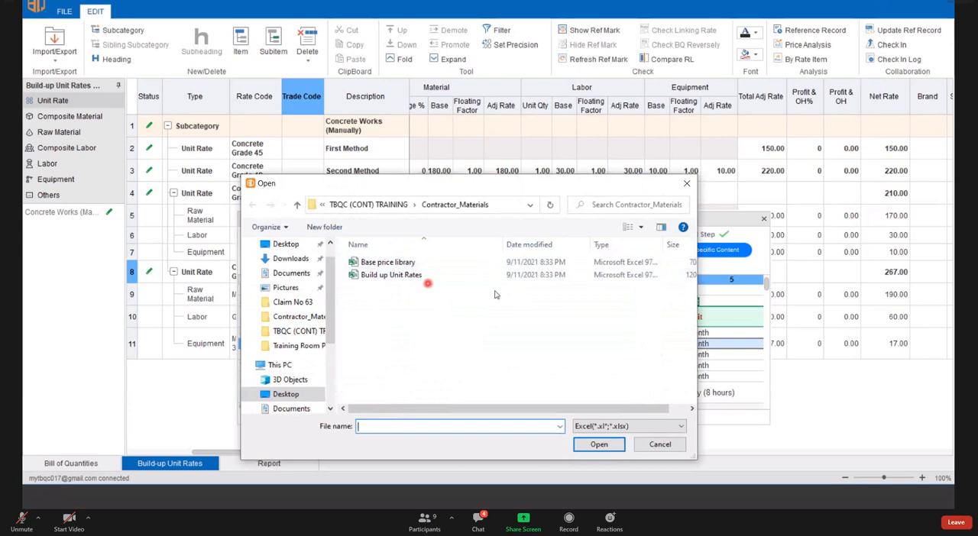
click(389, 276)
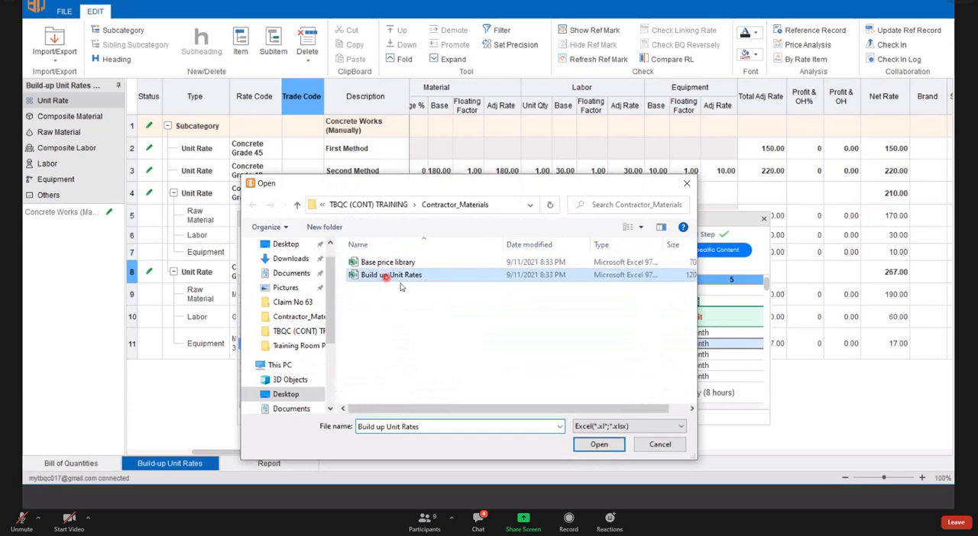
click(608, 450)
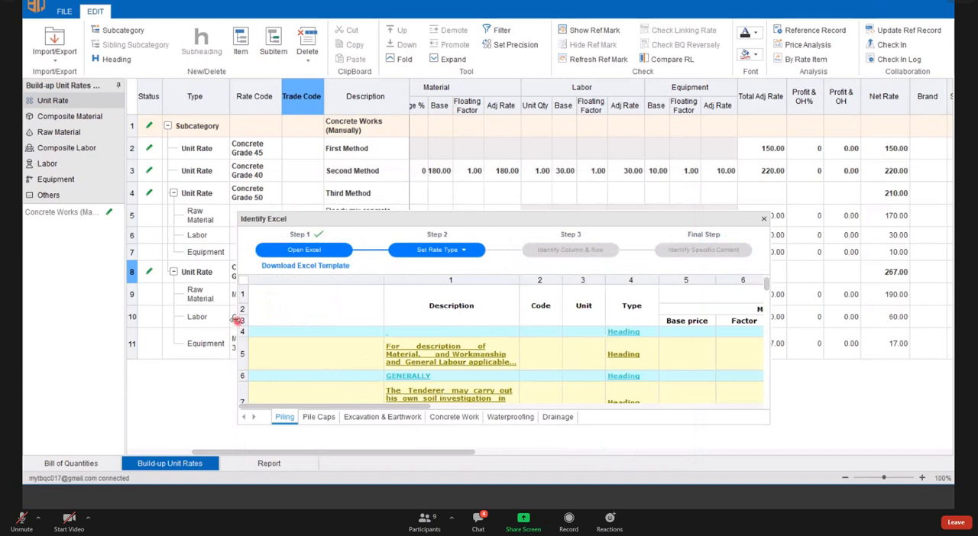
- Resize the Identify Excel window to be narrower and taller, uncovering the rate codes behind it
drag(253, 320, 324, 319)
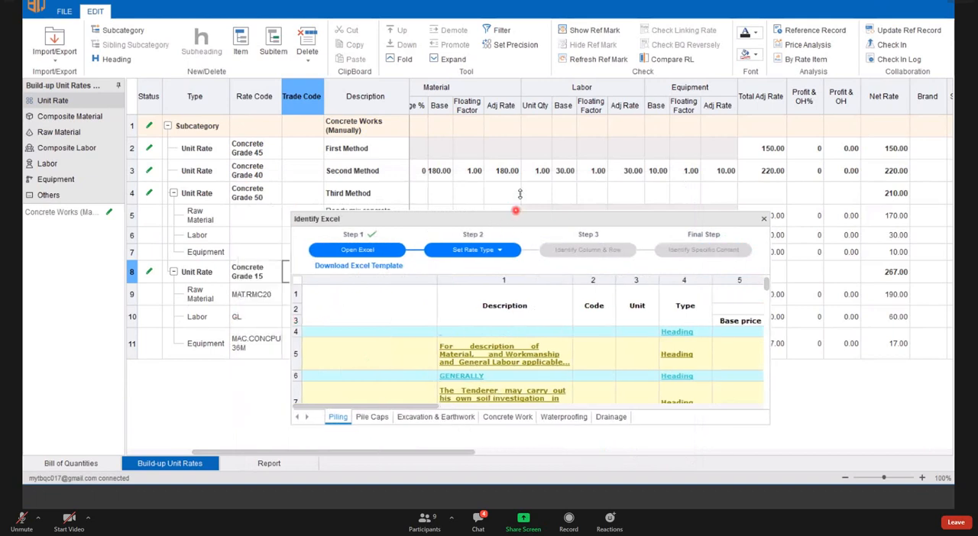
mouse_move(520, 184)
mouse_down()
mouse_move(518, 174)
mouse_move(518, 184)
mouse_up()
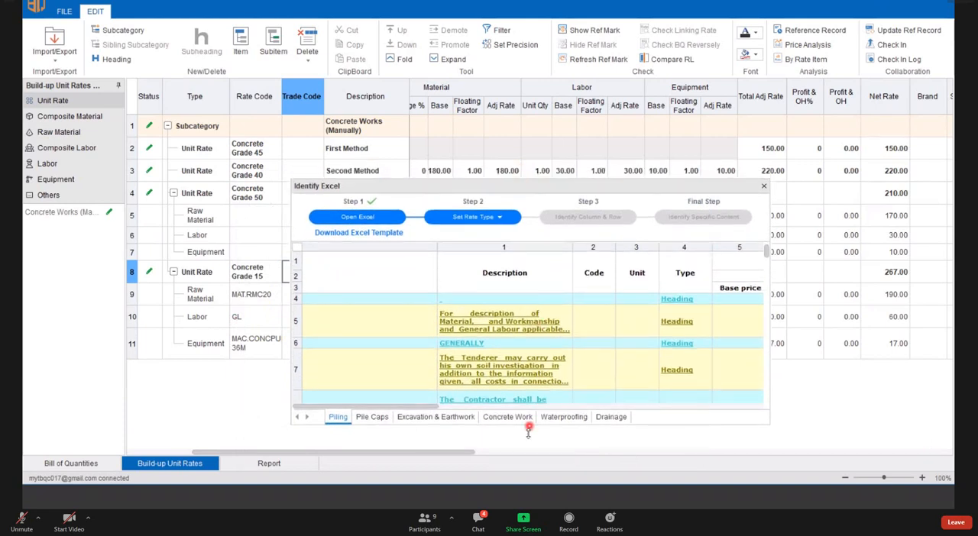
drag(529, 430, 529, 445)
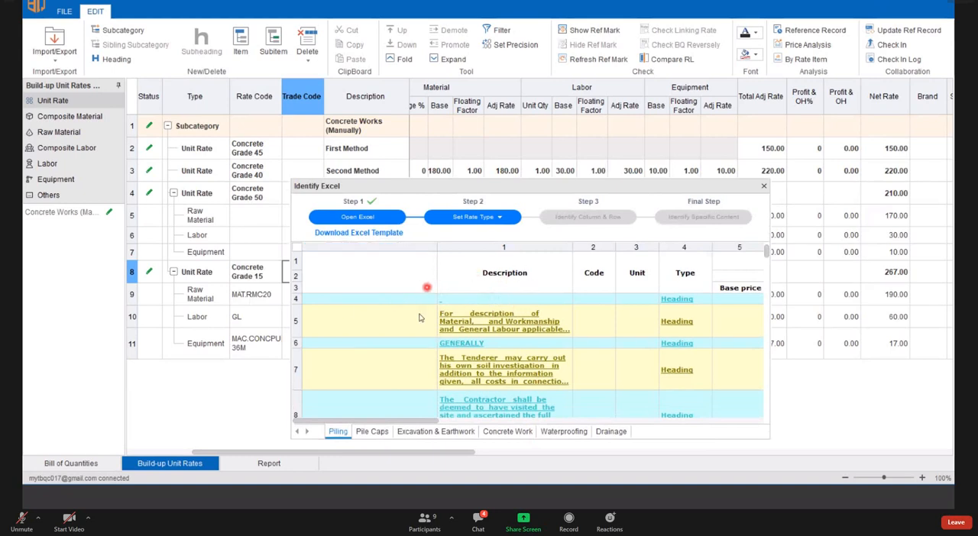
- Look through the workbook's Piling, Pile Caps, Excavation & Earthwork, Concrete Work and Waterproofing sheets
click(371, 431)
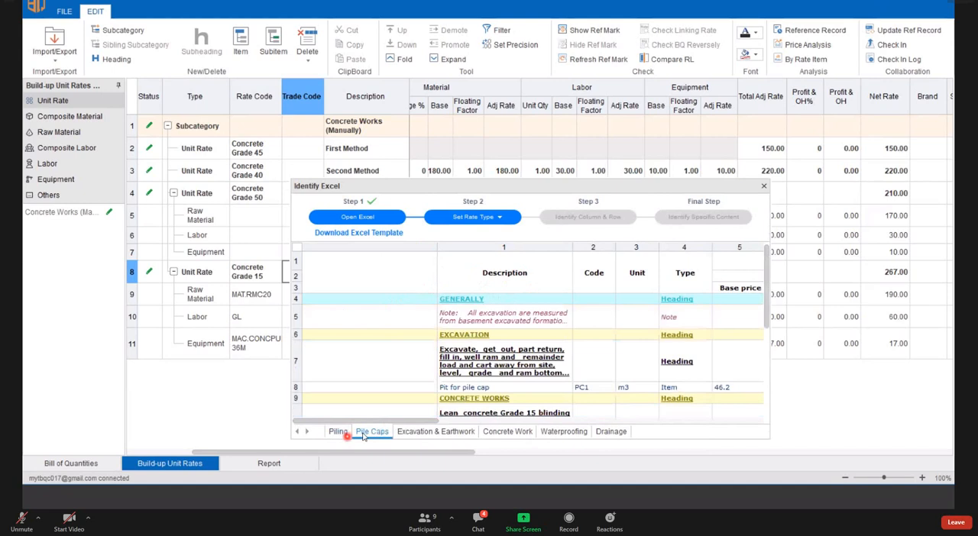
click(337, 431)
click(372, 432)
click(425, 431)
click(510, 432)
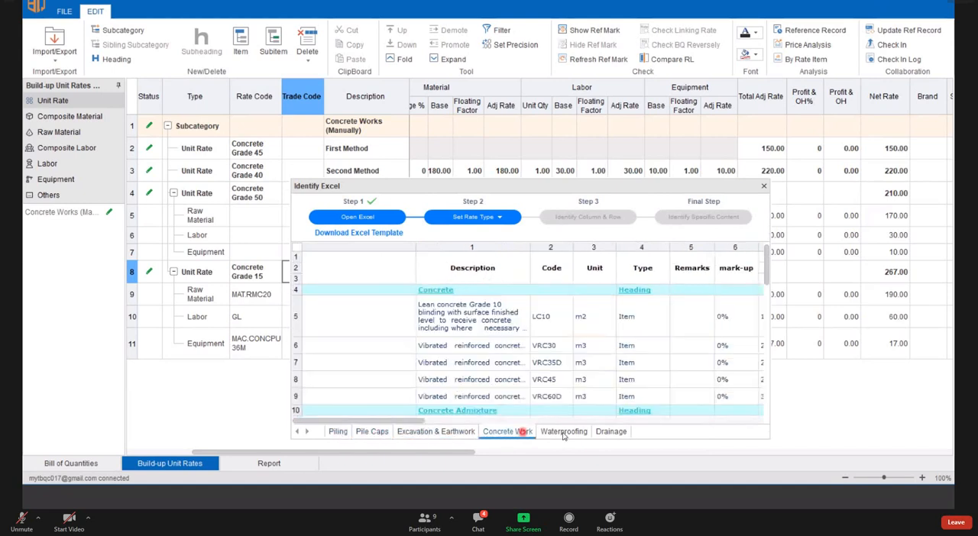
click(563, 431)
click(502, 432)
click(443, 433)
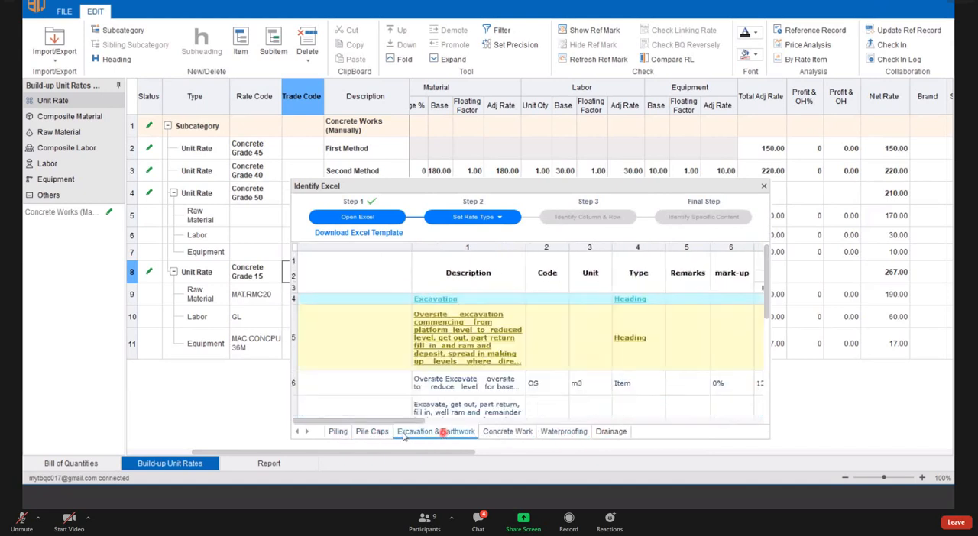
click(373, 433)
click(346, 432)
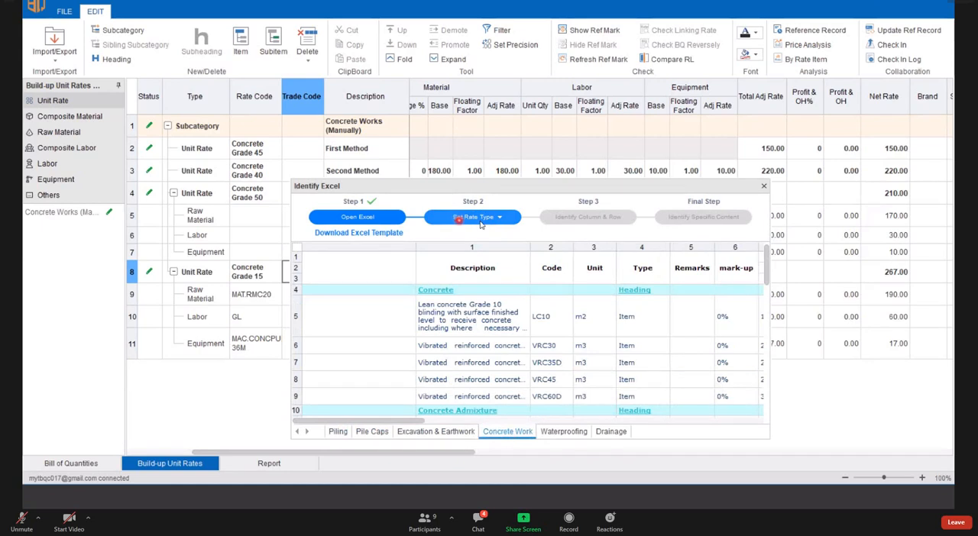
- Set the rate type of the Concrete Work sheet to Unit Rate and identify its columns and rows
click(482, 218)
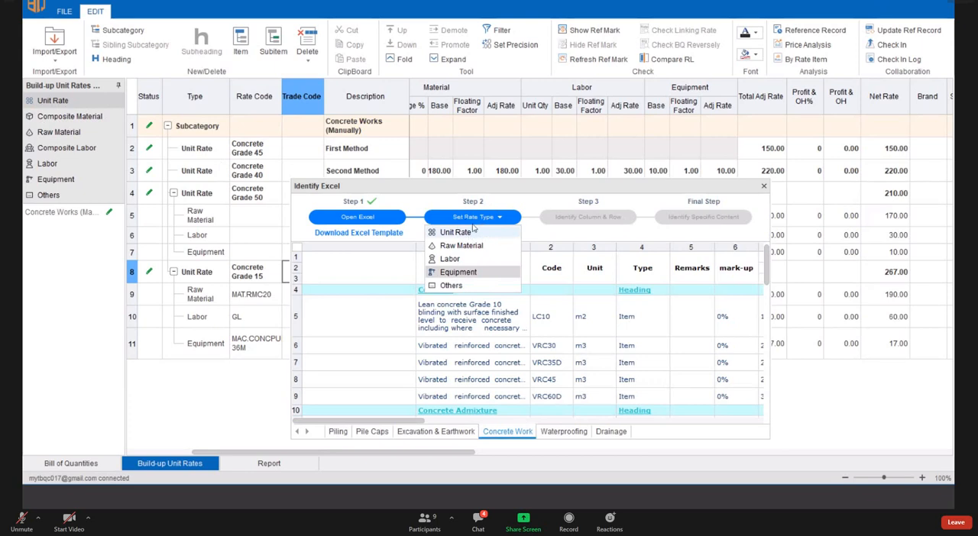
click(471, 231)
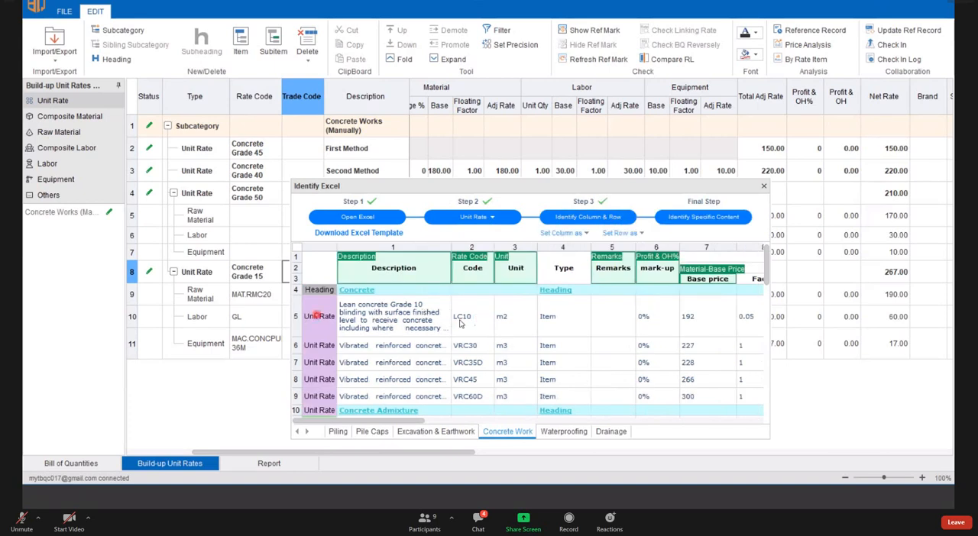
- Check the row types identified on the Concrete Work sheet, from the LC10 row down to the CAX1000 row
scroll(420, 321, down, 1)
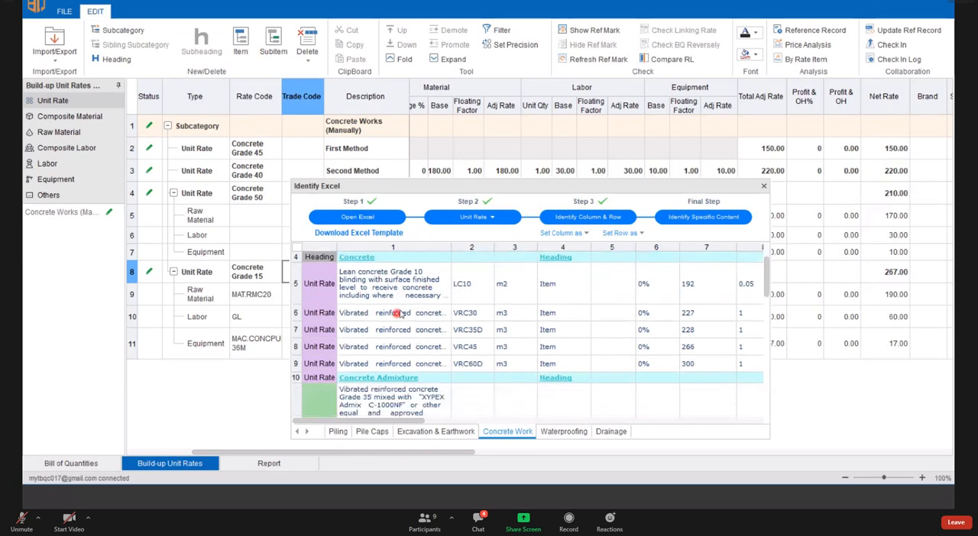
scroll(397, 313, up, 1)
drag(295, 319, 297, 410)
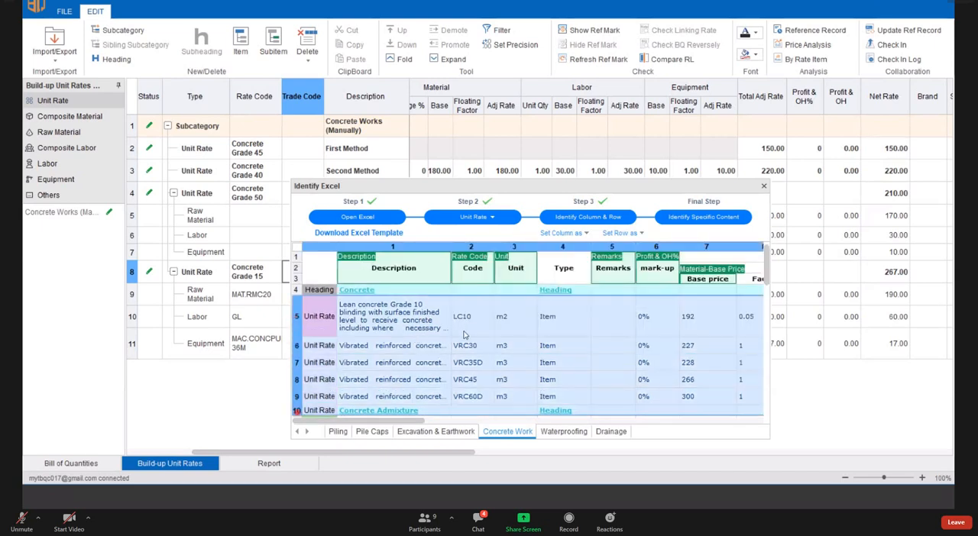
click(401, 329)
scroll(475, 290, down, 2)
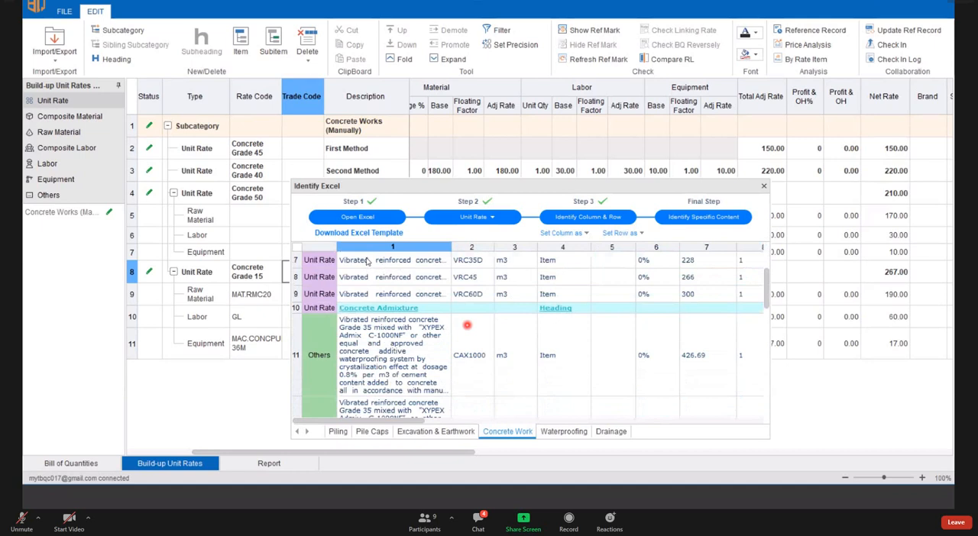
scroll(376, 265, up, 3)
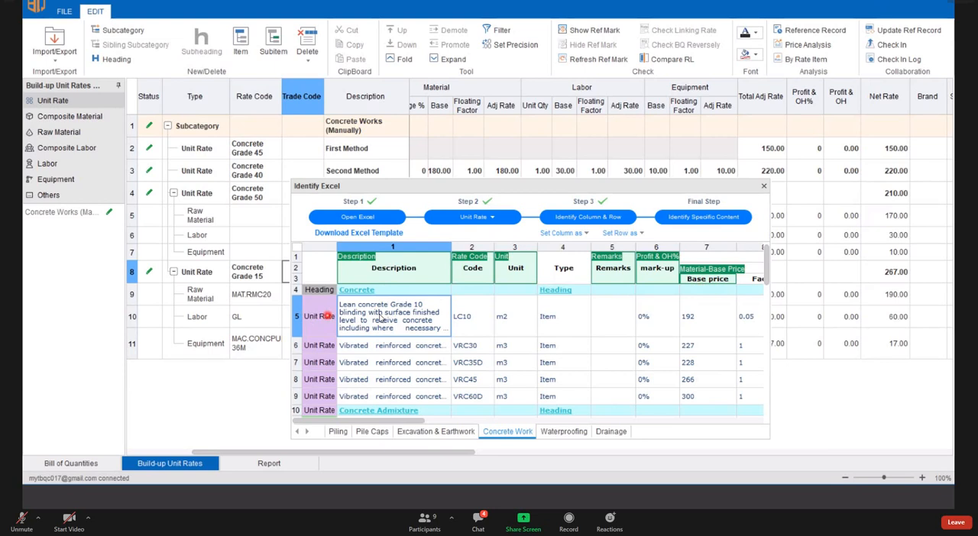
click(319, 321)
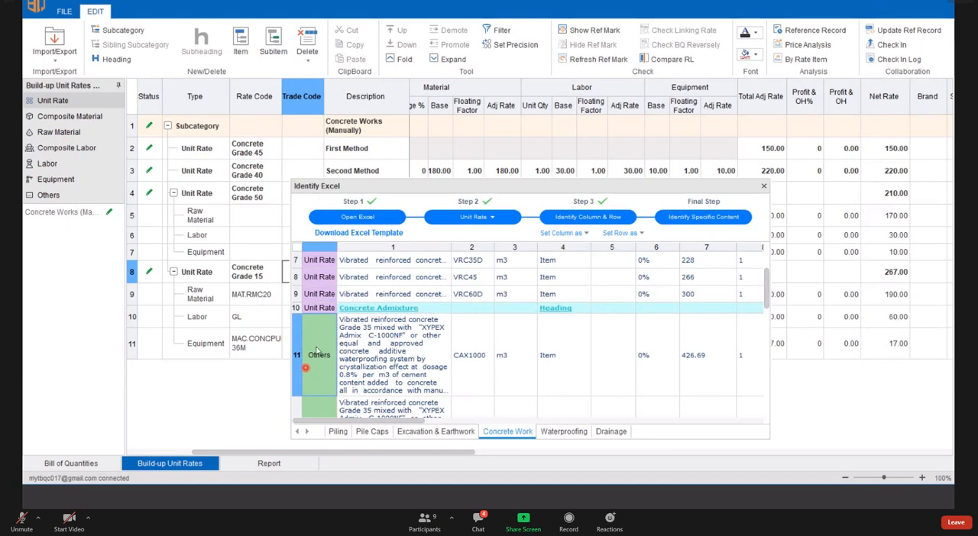
drag(300, 350, 299, 233)
scroll(306, 359, up, 5)
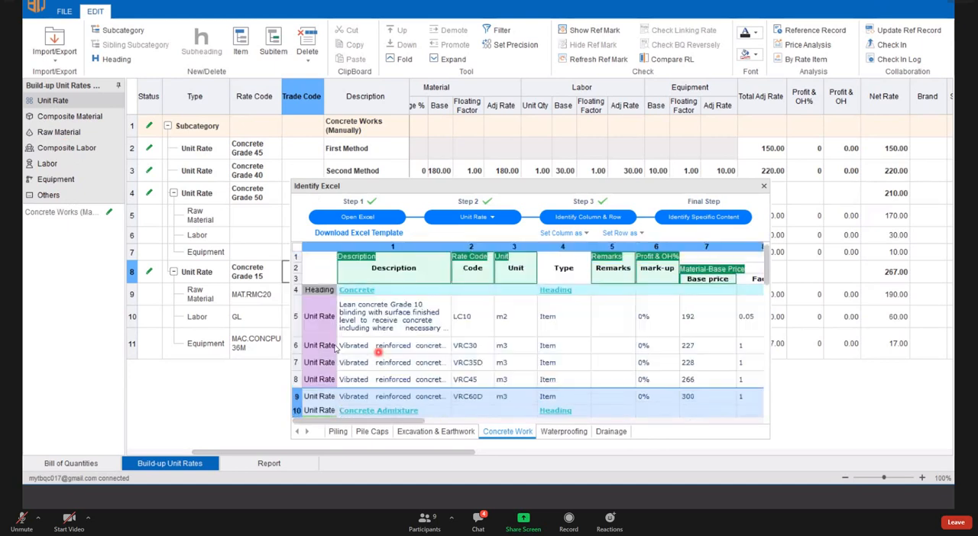
- Set the row type of the CAX1000 row under Concrete Admixture to Unit Rate
scroll(305, 349, down, 3)
click(299, 350)
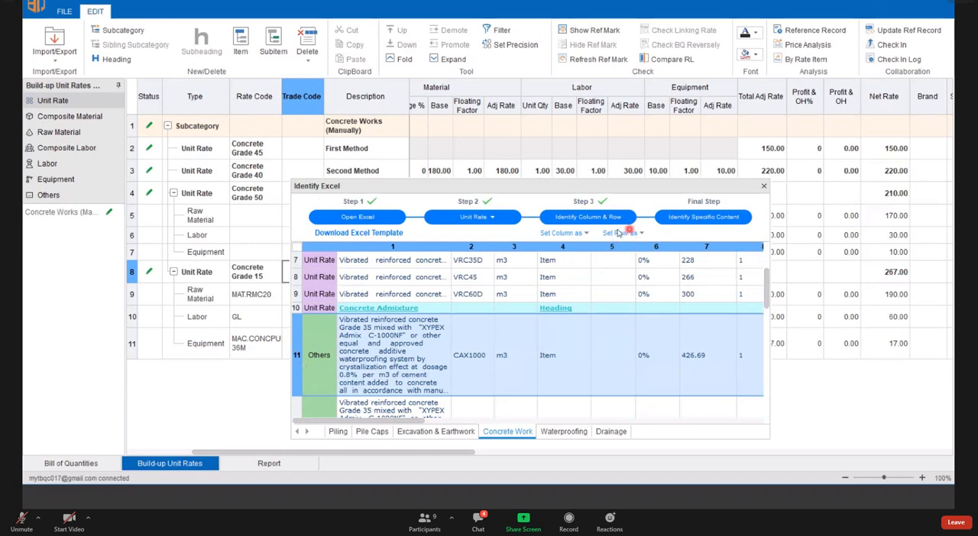
click(642, 233)
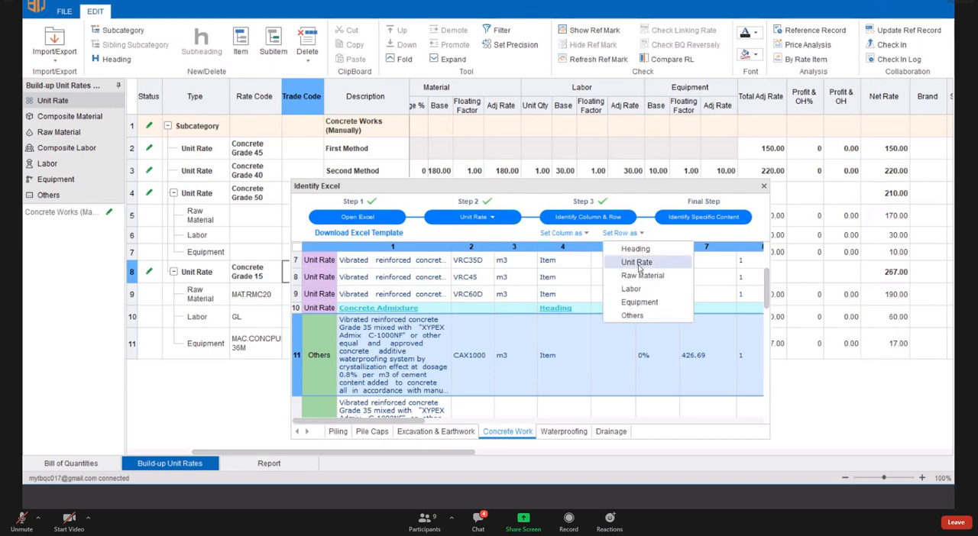
click(637, 262)
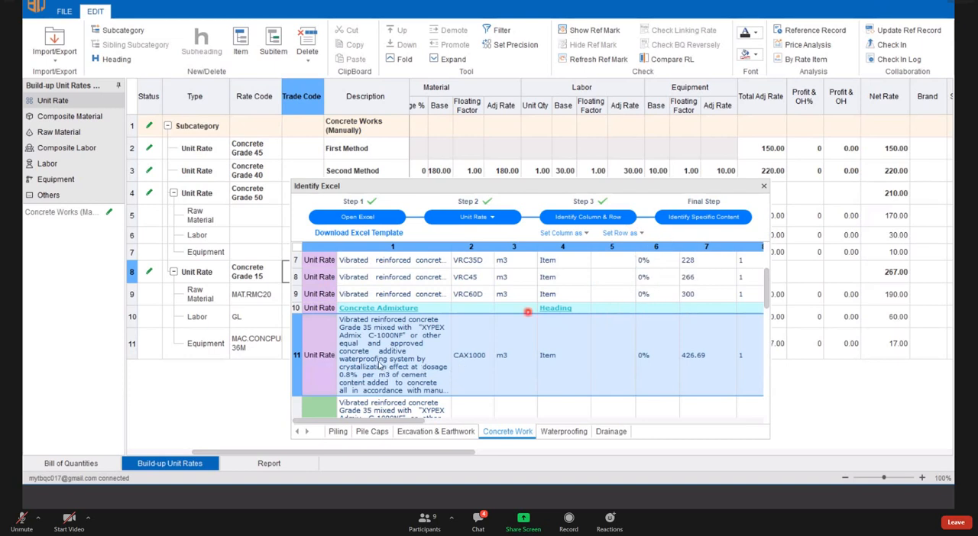
- Set the row type of the CAX1000_250 row on the Concrete Work sheet to Unit Rate
scroll(379, 366, down, 1)
click(298, 375)
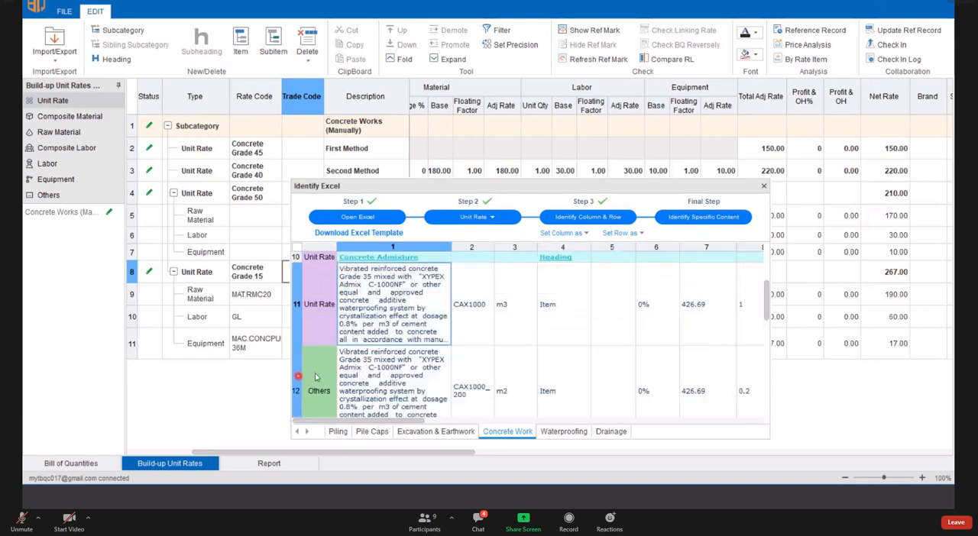
scroll(314, 344, down, 3)
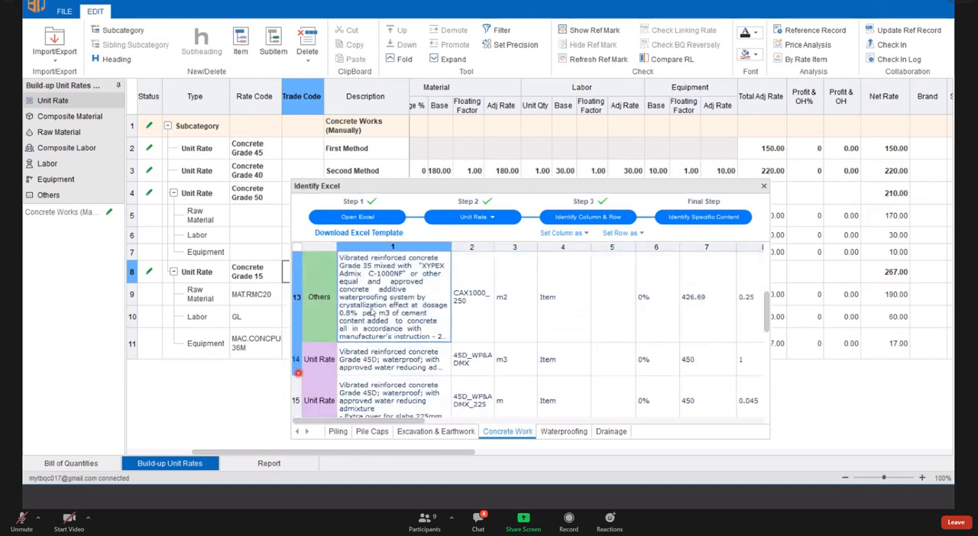
click(298, 311)
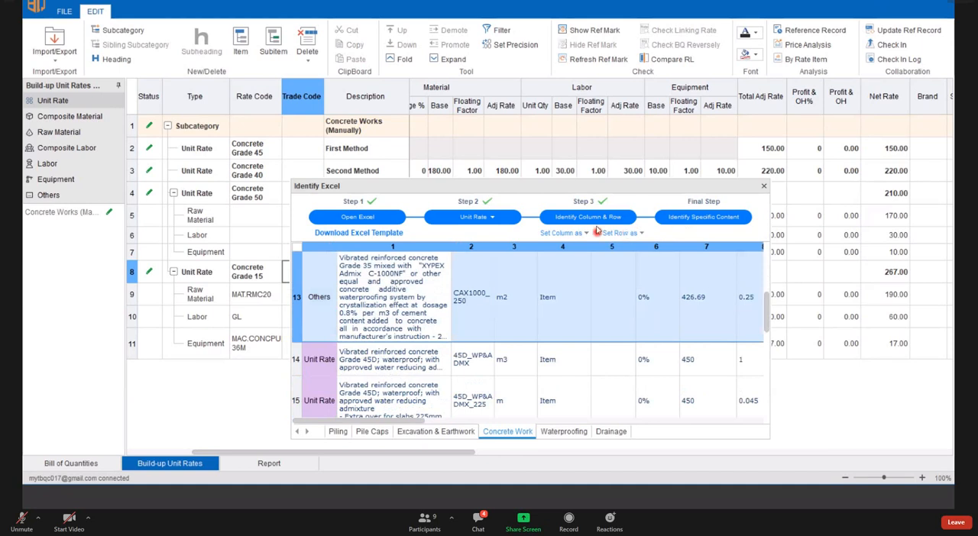
click(637, 234)
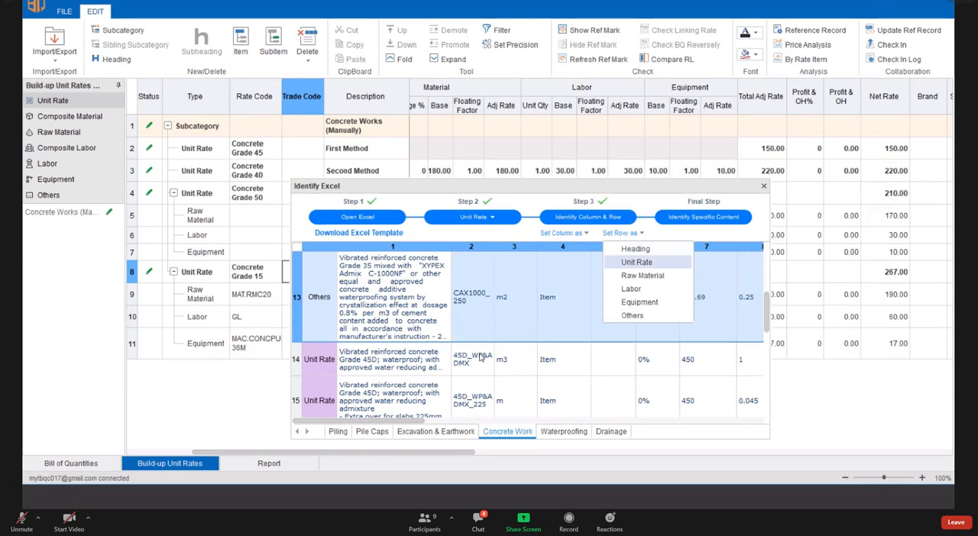
click(637, 262)
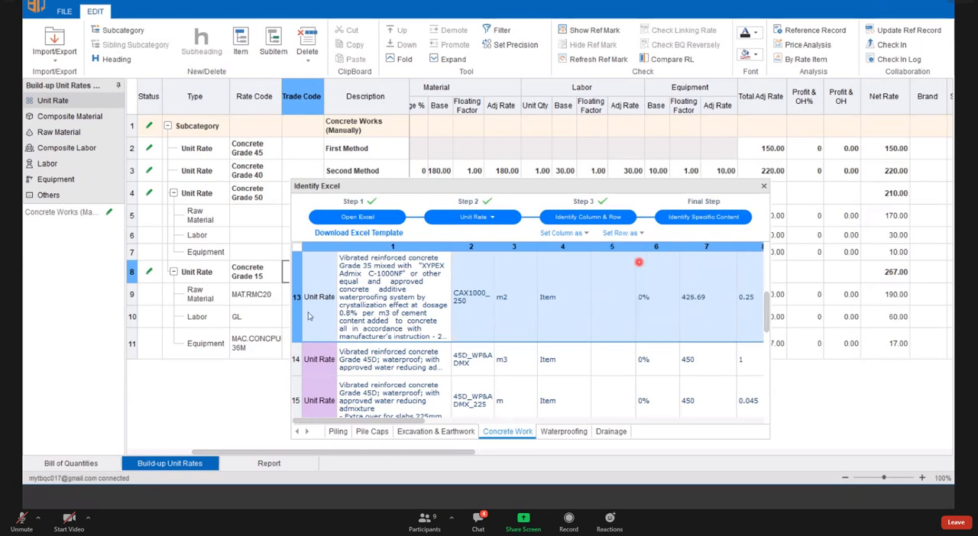
- Set the row type of the Concrete Admixture title row to Heading
scroll(479, 356, down, 3)
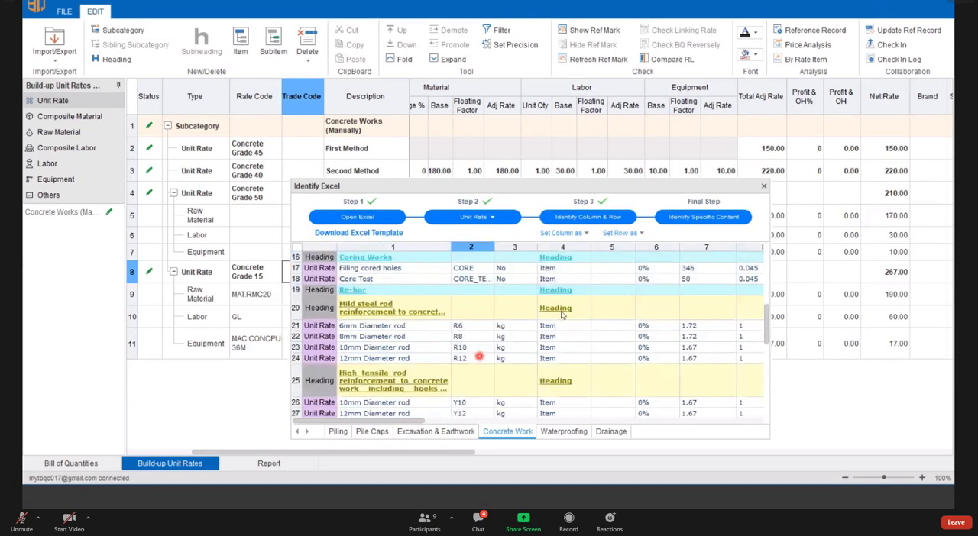
scroll(479, 356, up, 5)
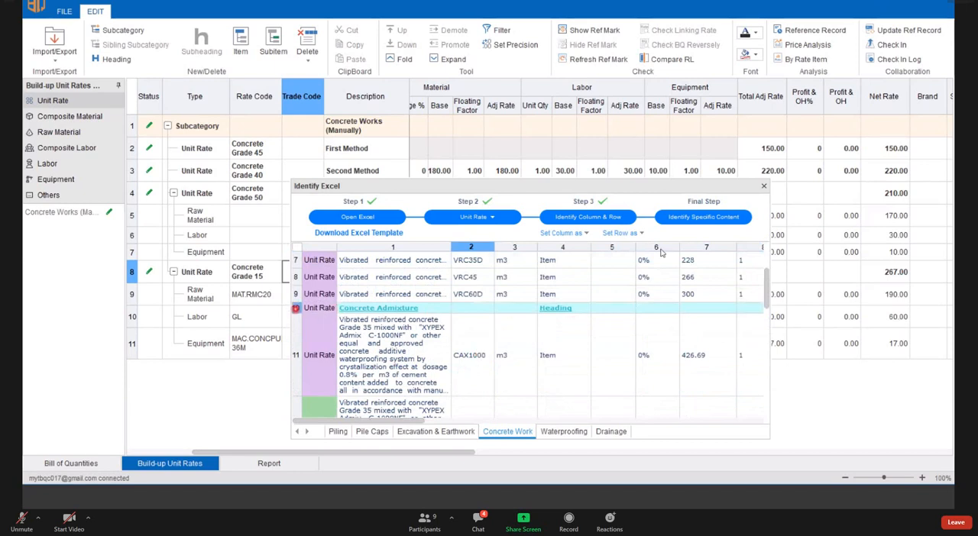
click(625, 233)
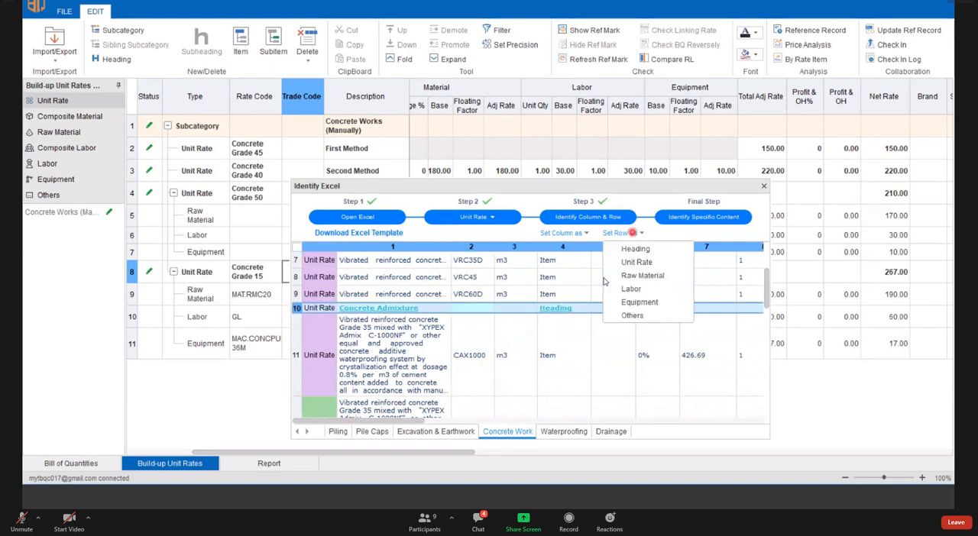
click(636, 249)
click(367, 322)
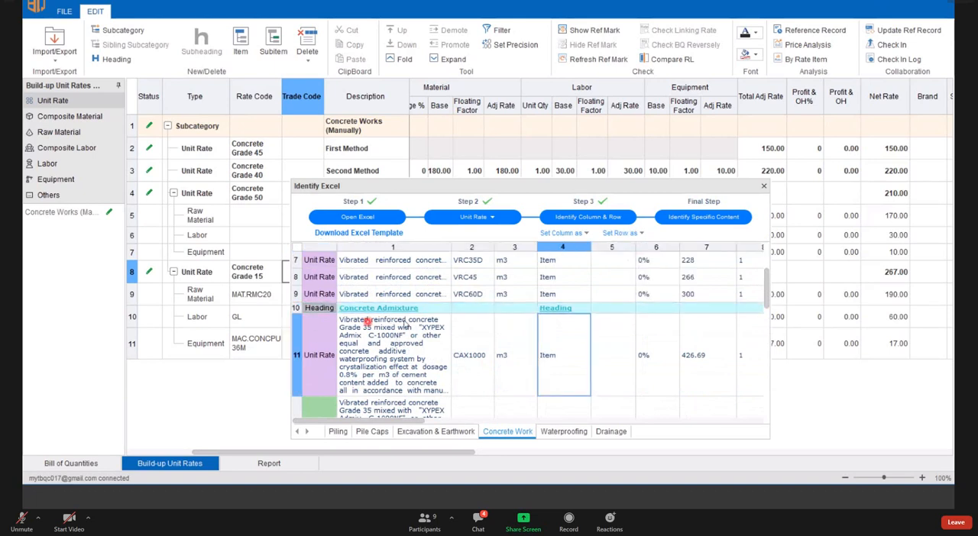
- Set the row type of the CAX1000_200 row on the Concrete Work sheet to Unit Rate
scroll(403, 325, down, 1)
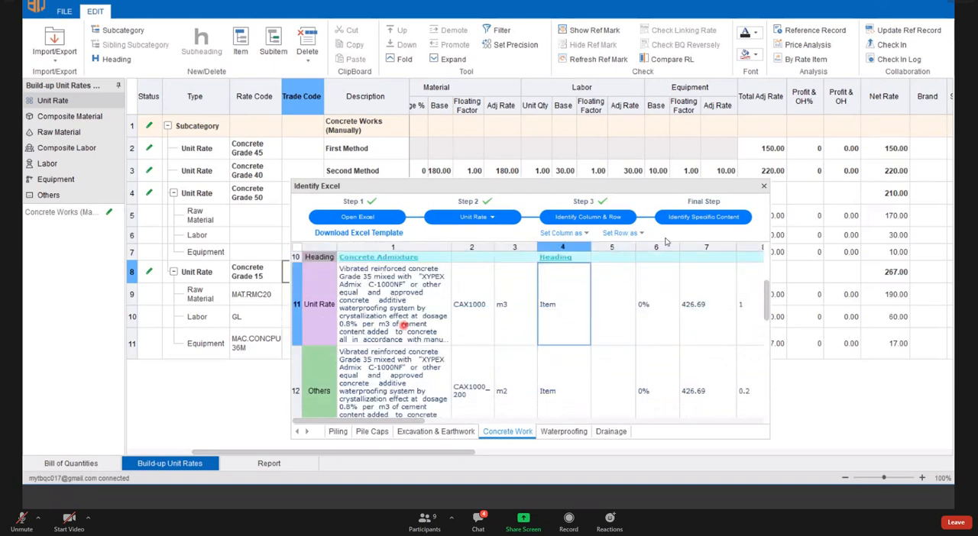
scroll(404, 325, up, 3)
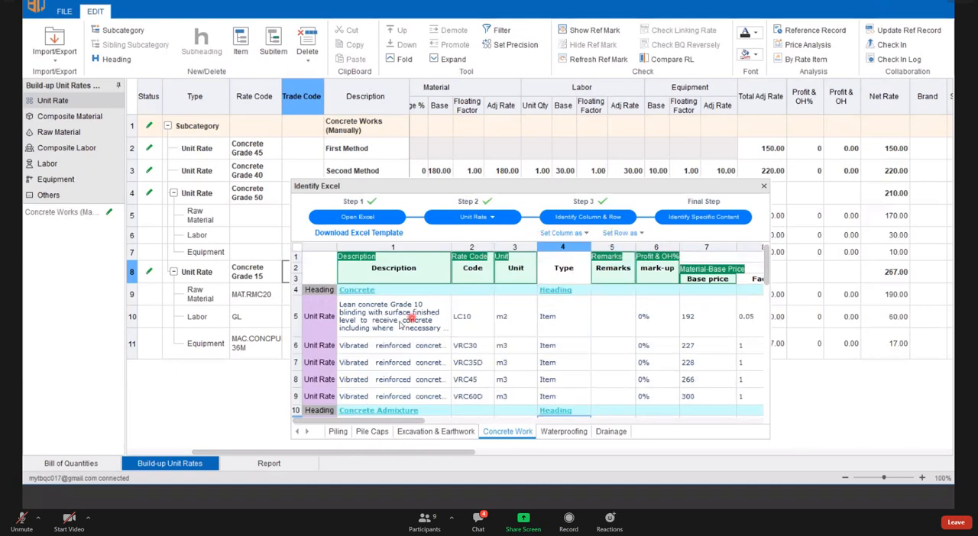
scroll(399, 324, down, 5)
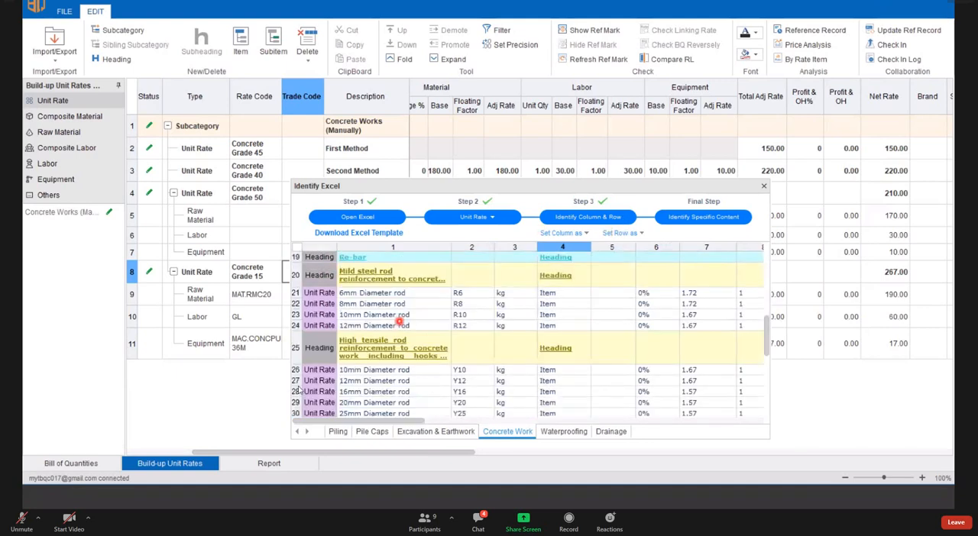
scroll(346, 353, up, 3)
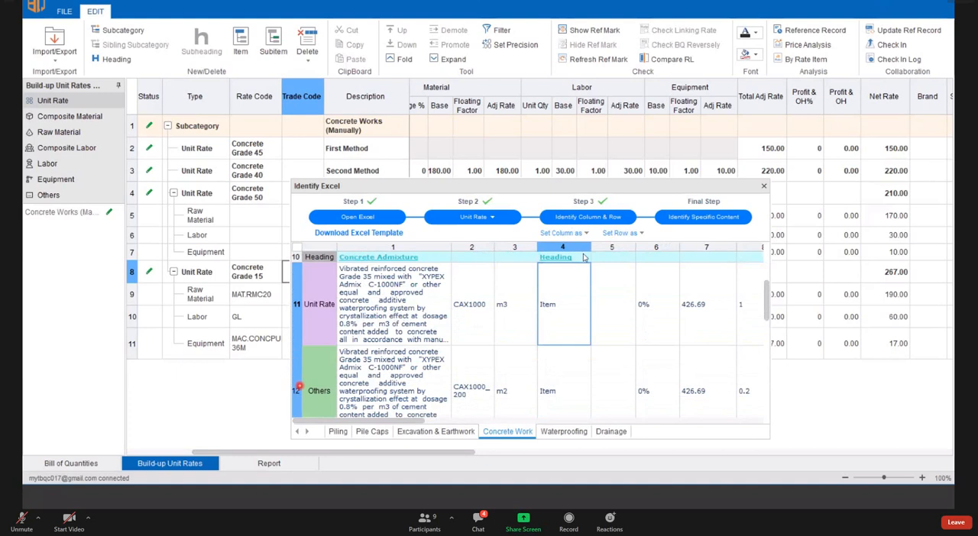
click(299, 387)
scroll(386, 358, up, 1)
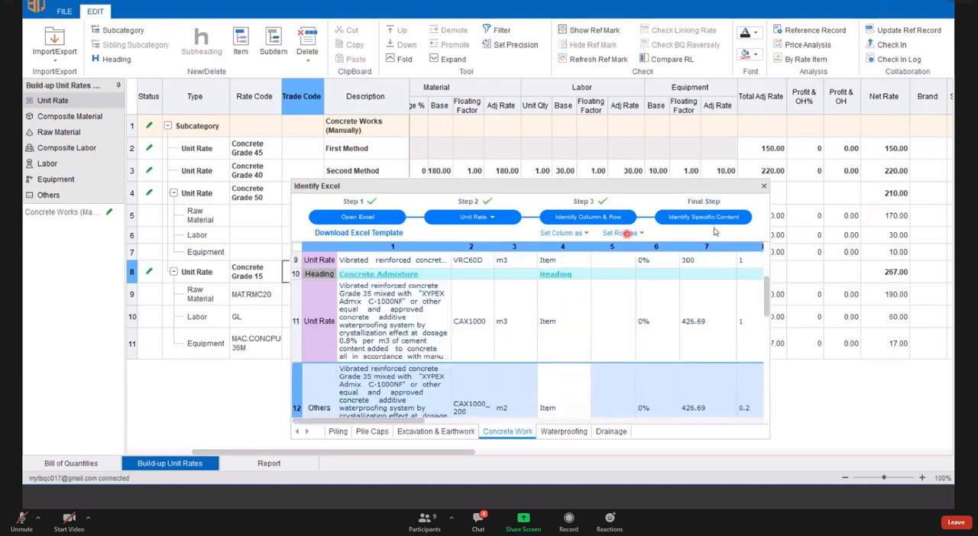
click(623, 233)
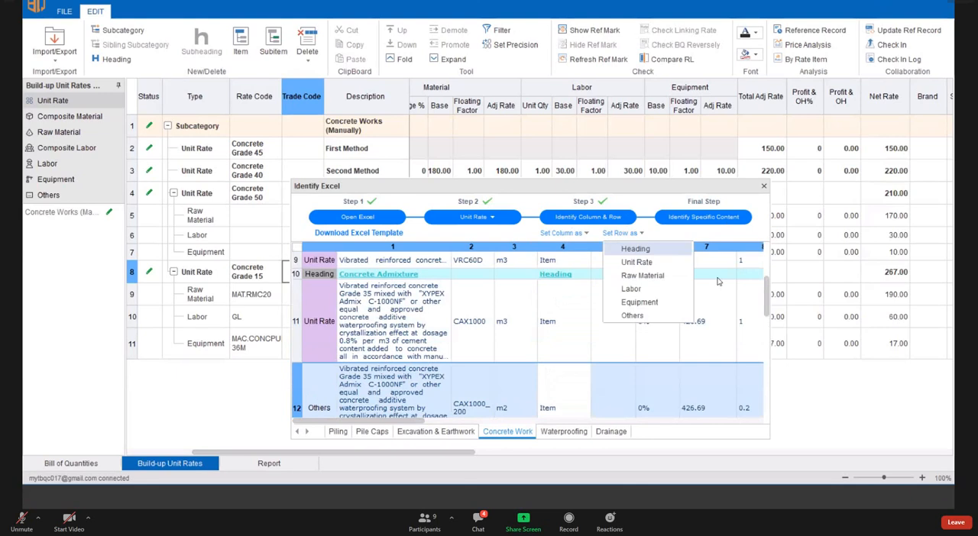
- Import the identified Concrete Work content into the build-up unit rates and review it in the project's full unit rate list
click(711, 220)
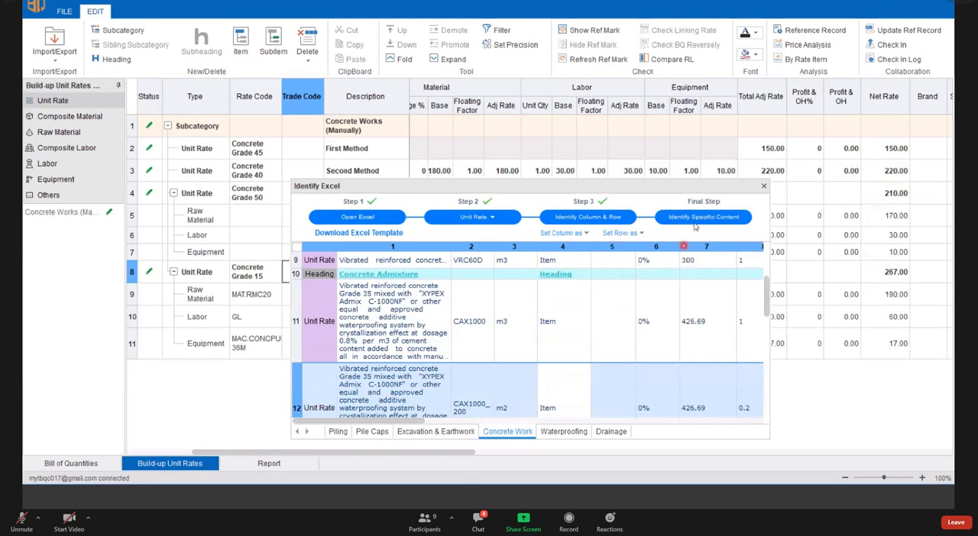
click(622, 317)
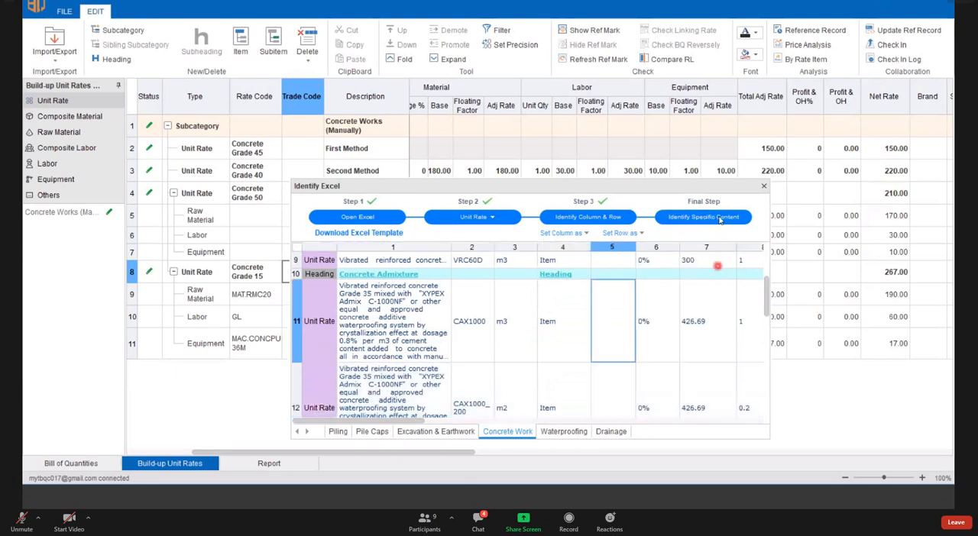
scroll(717, 265, up, 2)
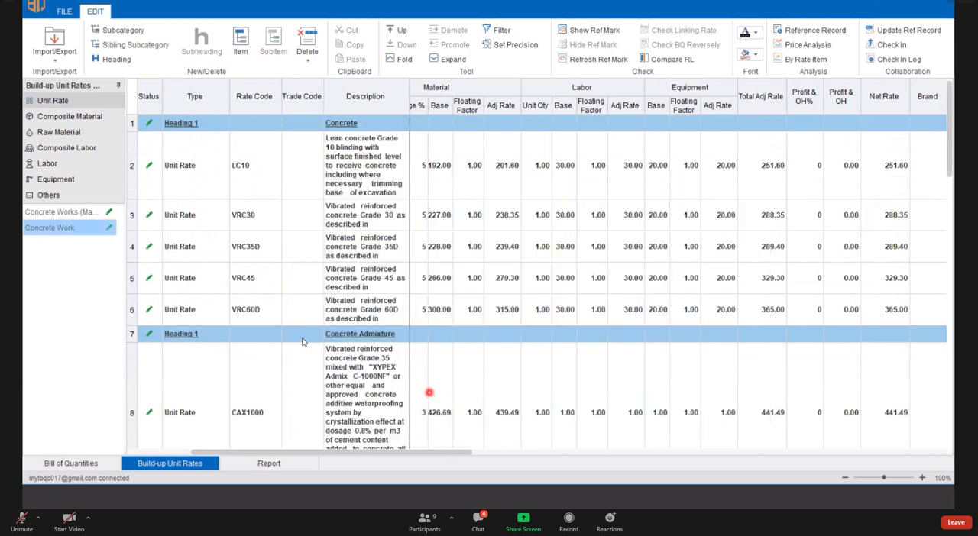
click(67, 116)
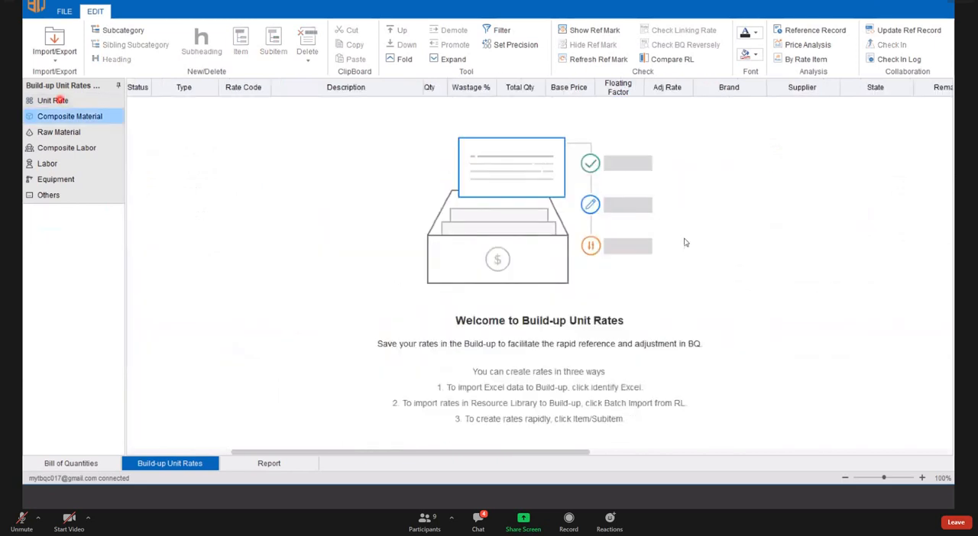
click(60, 100)
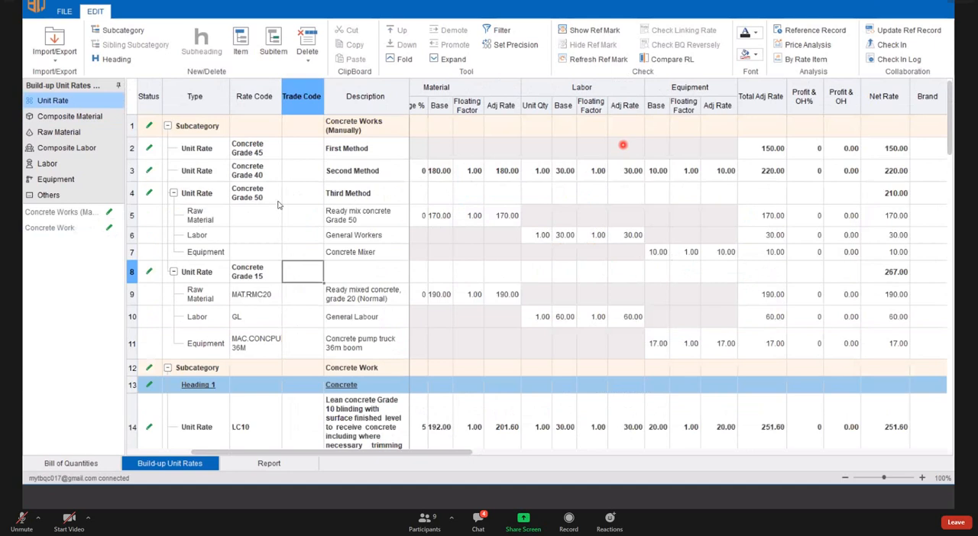
scroll(246, 214, down, 3)
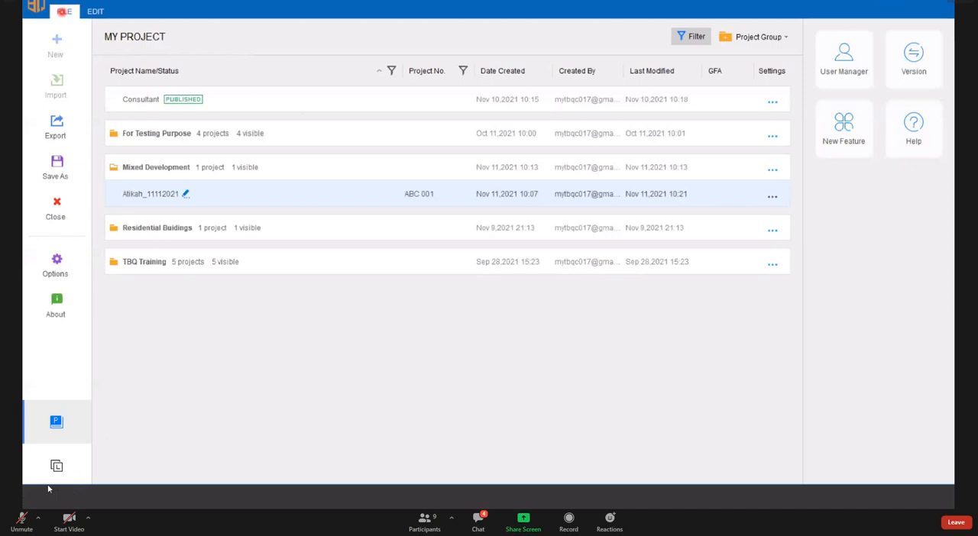
- Switch to the Resource Library, saving the current project and checking it in with a blank description
click(48, 487)
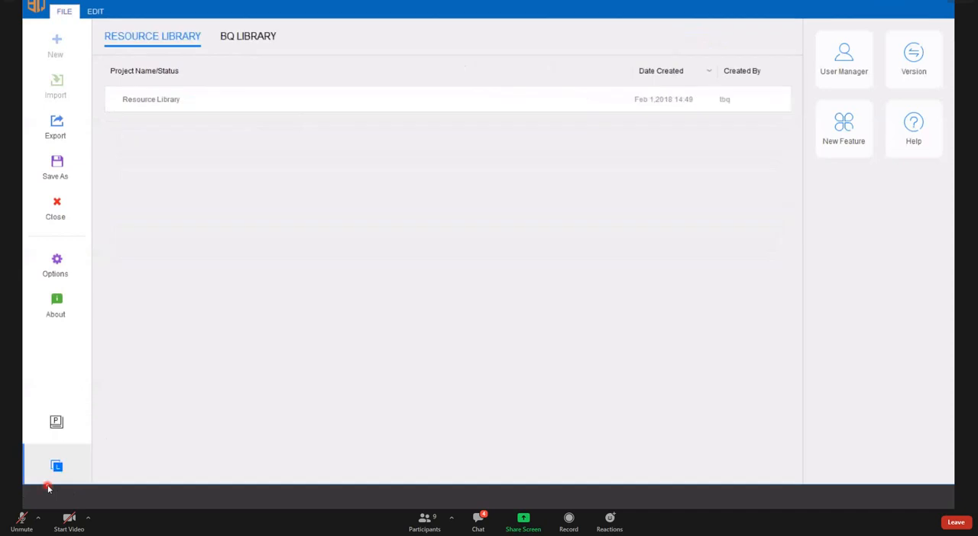
click(213, 78)
click(276, 97)
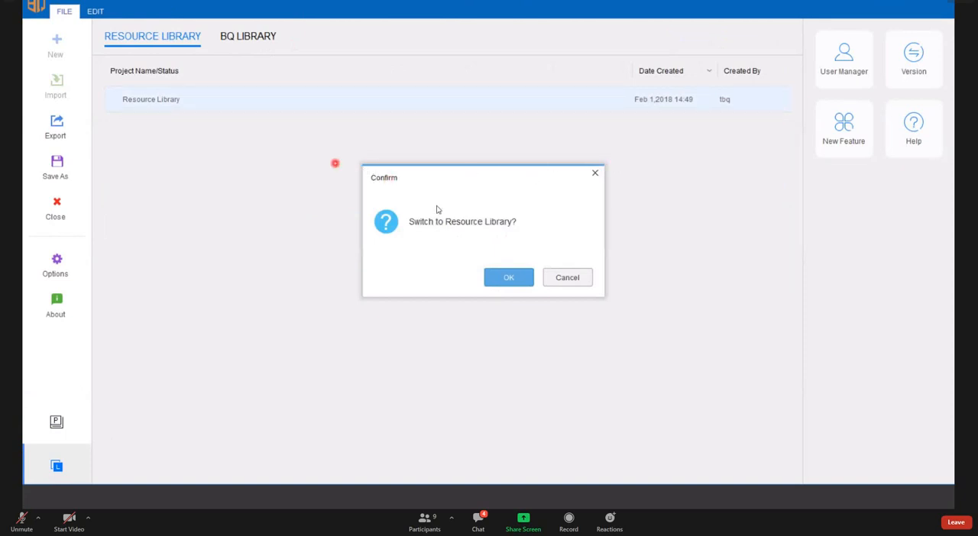
click(510, 278)
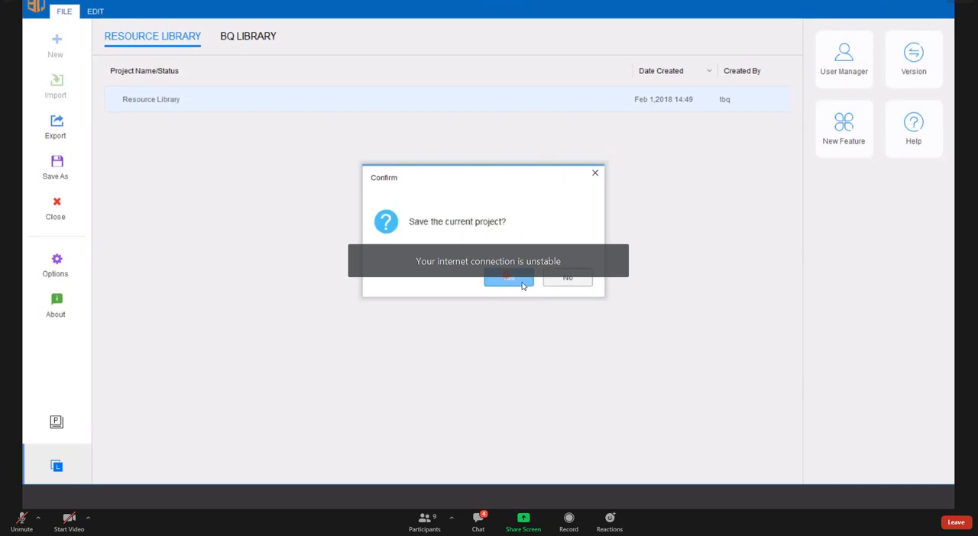
click(523, 284)
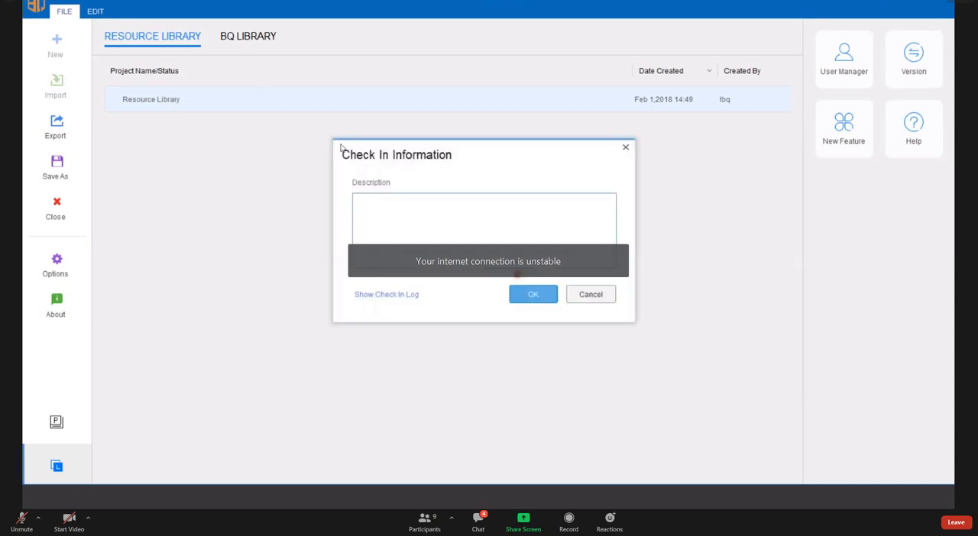
click(533, 294)
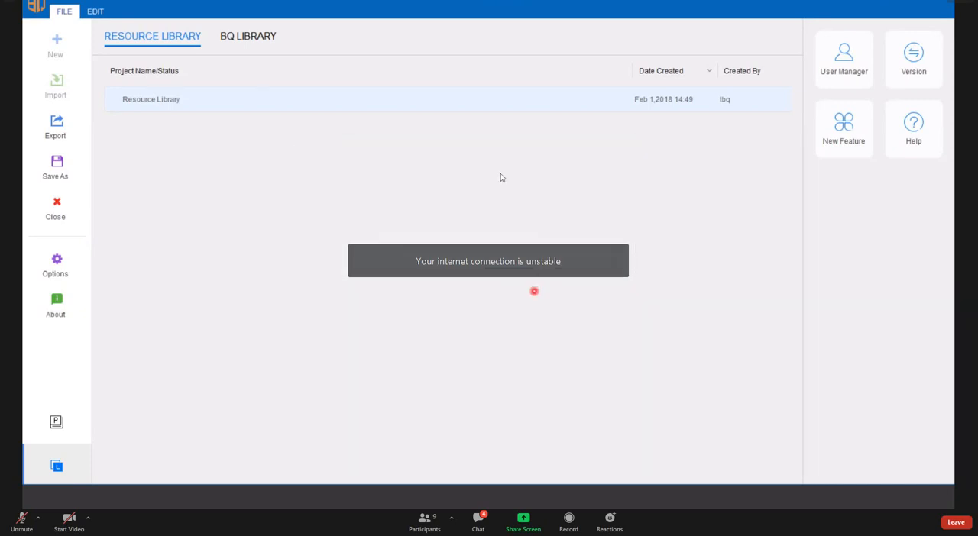
click(473, 146)
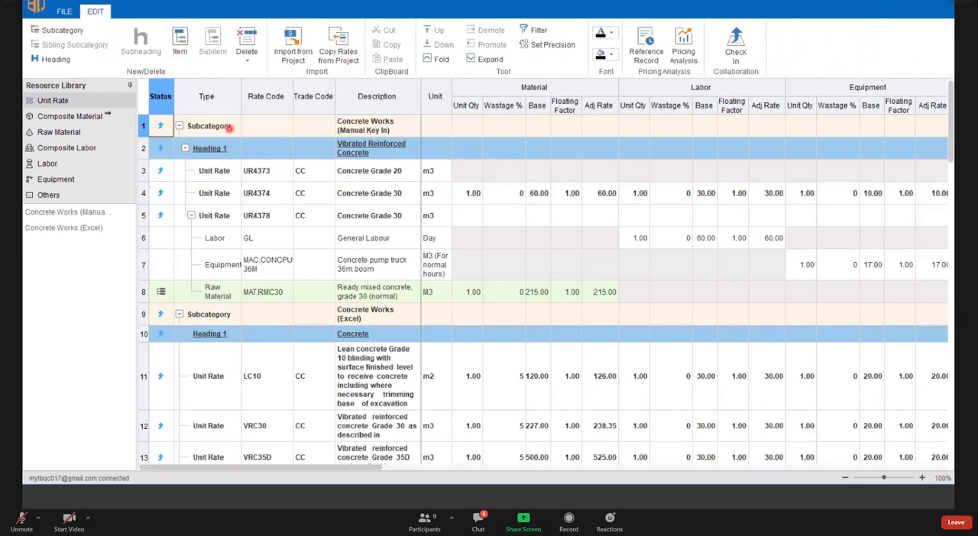
- Delete the Concrete Works (Manual Key In) and Concrete Works (Excel) subcategories from the Resource Library's unit rates
click(243, 129)
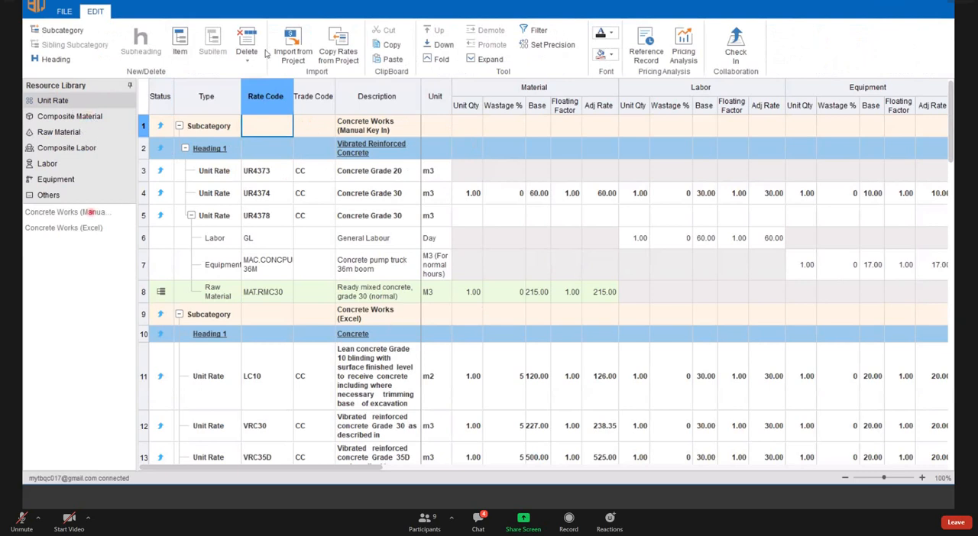
click(90, 213)
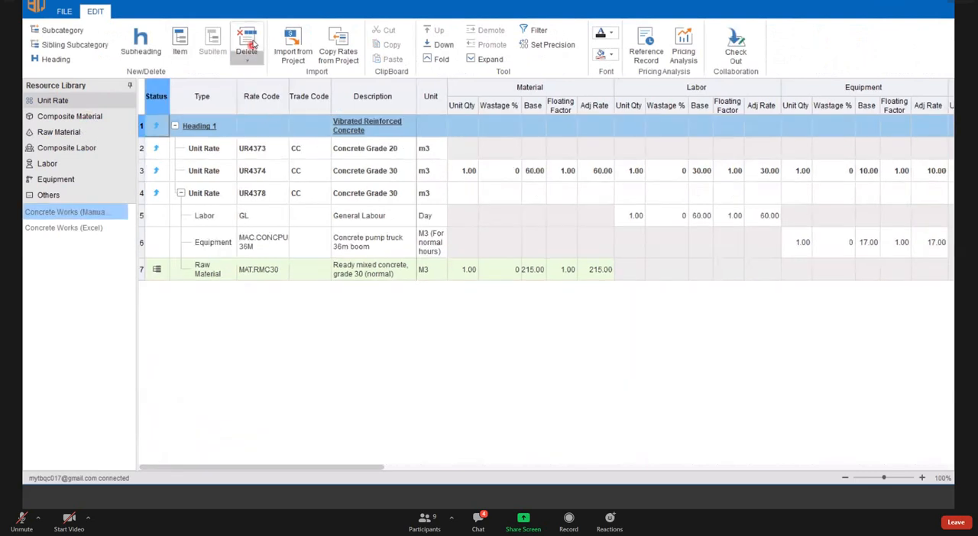
click(253, 44)
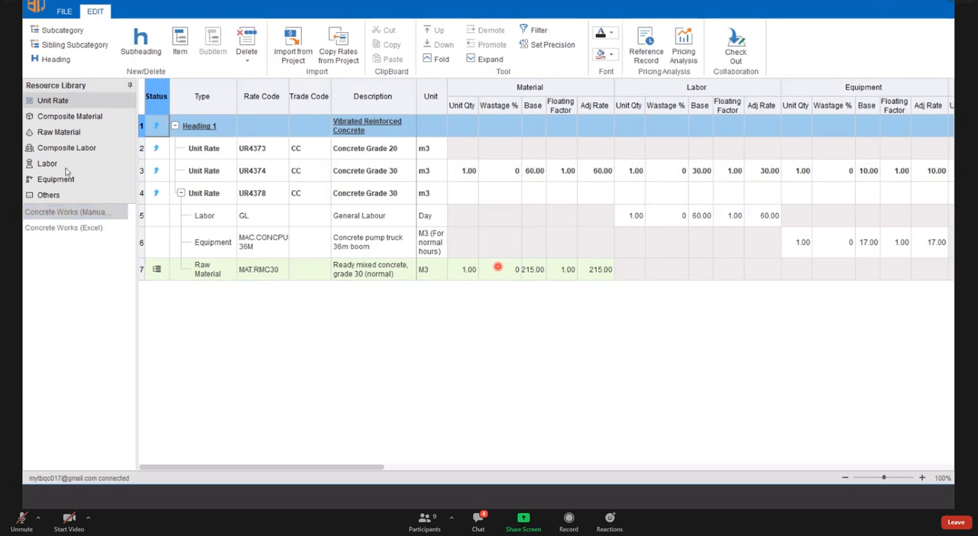
click(87, 217)
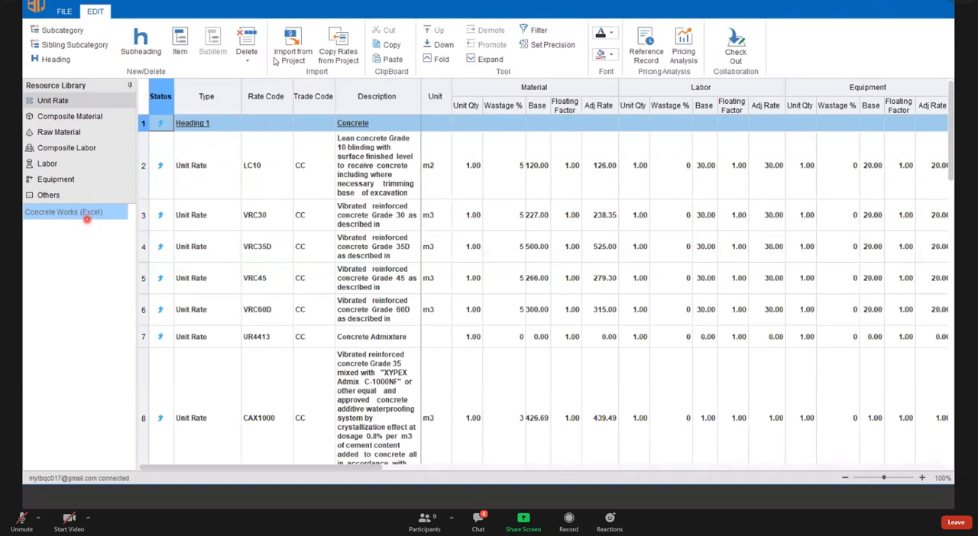
- Look through the Raw Material and Equipment rates in the Resource Library and return to its unit rates
click(67, 136)
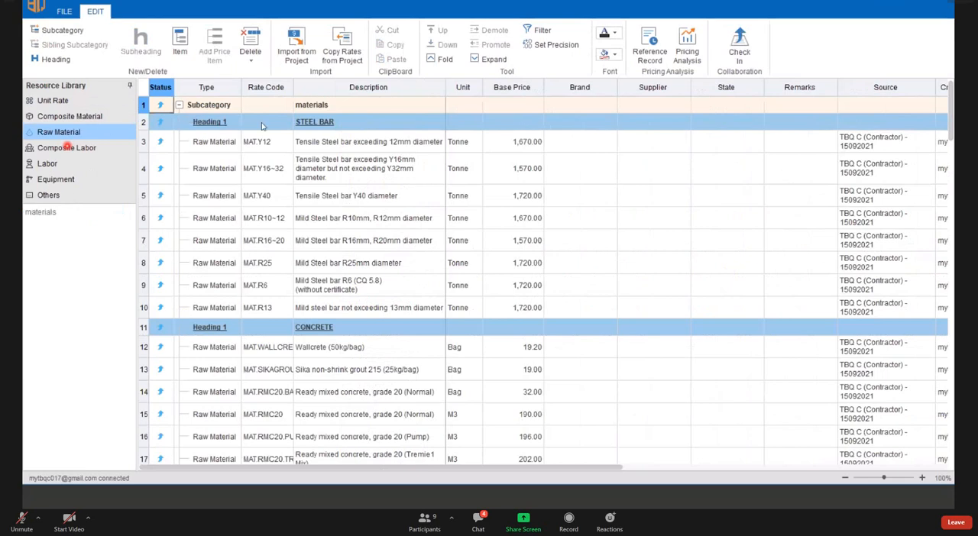
click(58, 180)
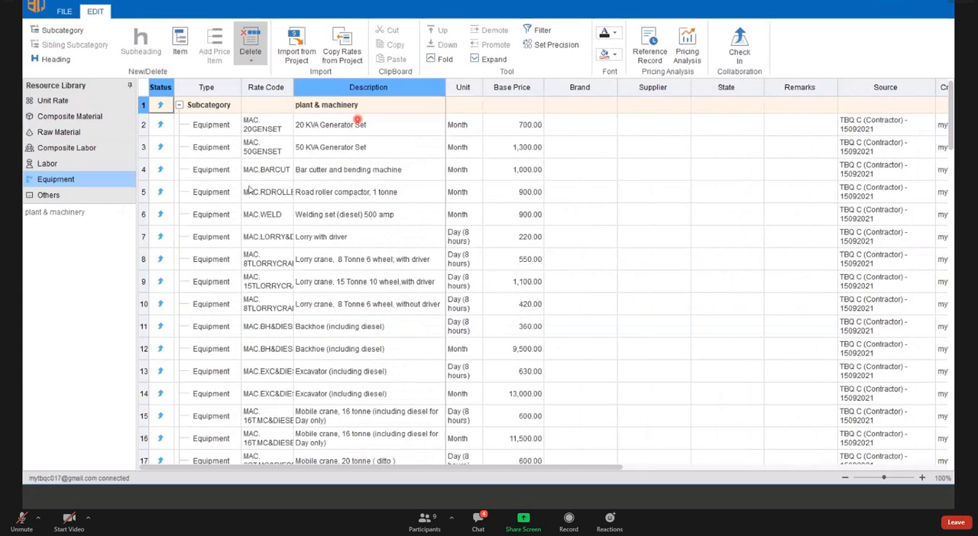
click(87, 101)
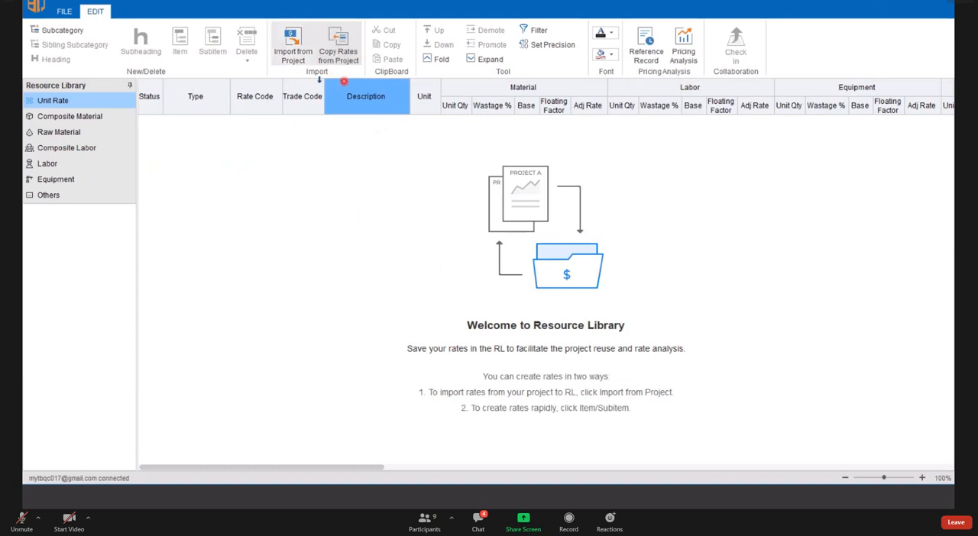
- Import the build-up rates from the project dated 11112021 into the Resource Library and review its Composite Material and Labor categories
click(294, 52)
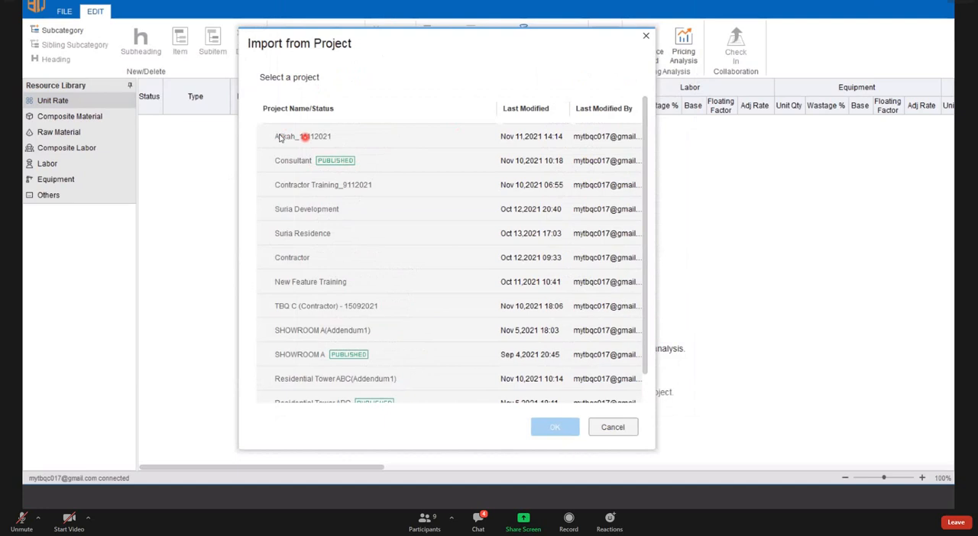
click(338, 137)
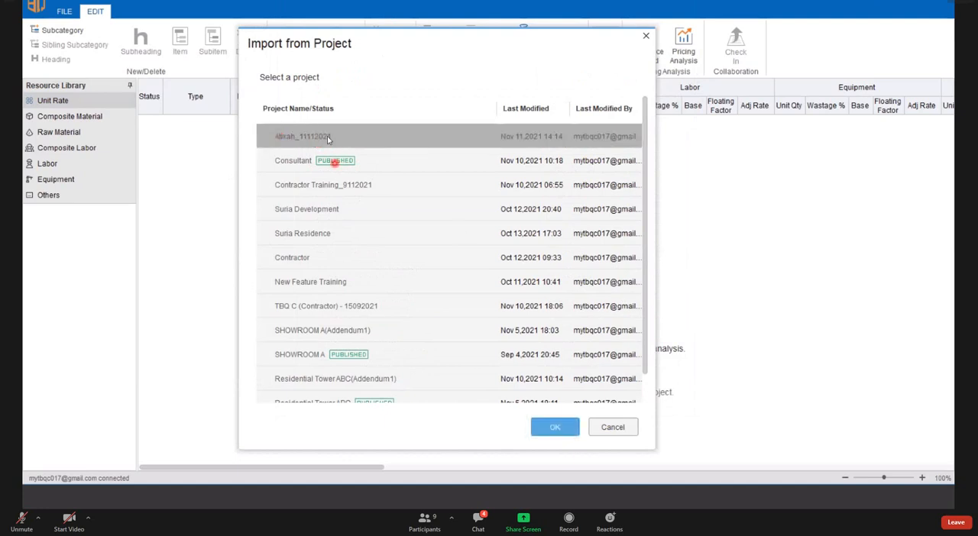
click(555, 427)
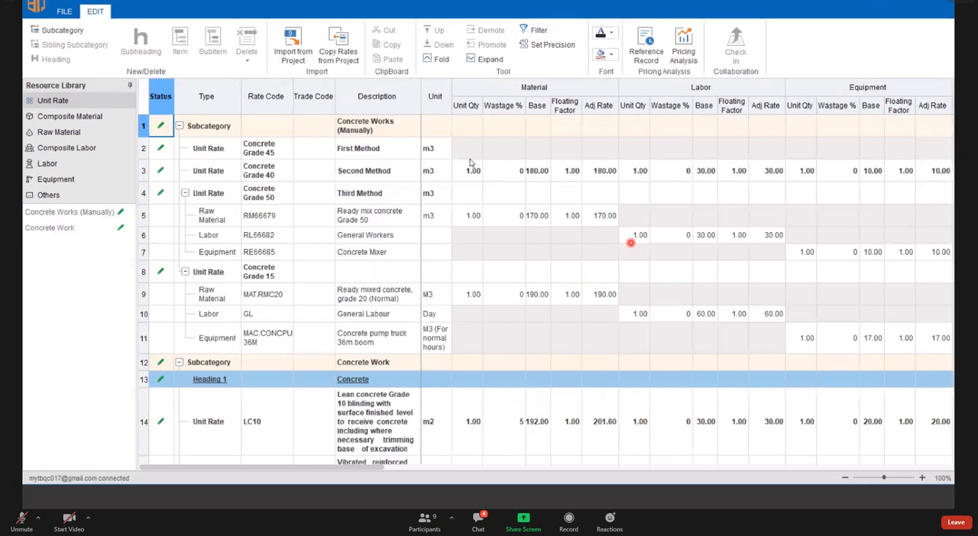
click(87, 120)
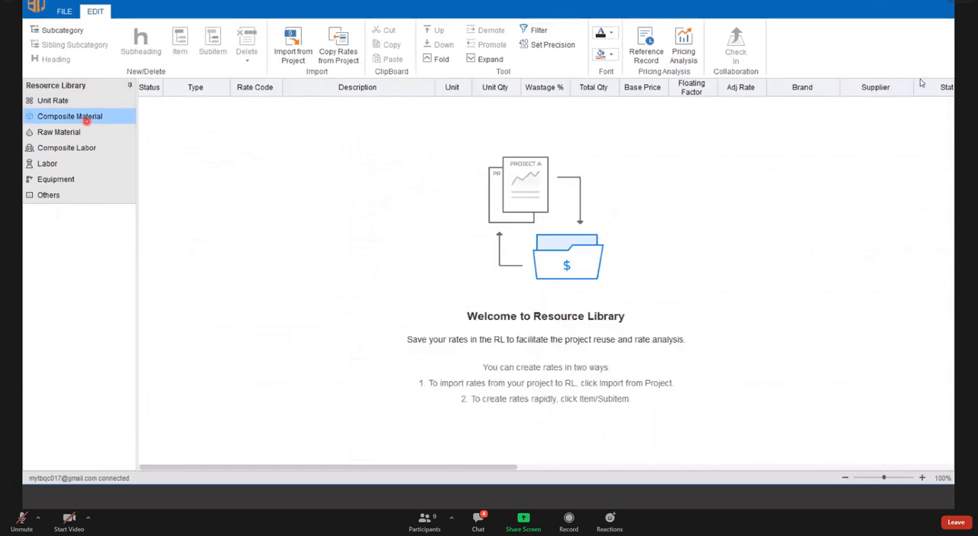
click(69, 159)
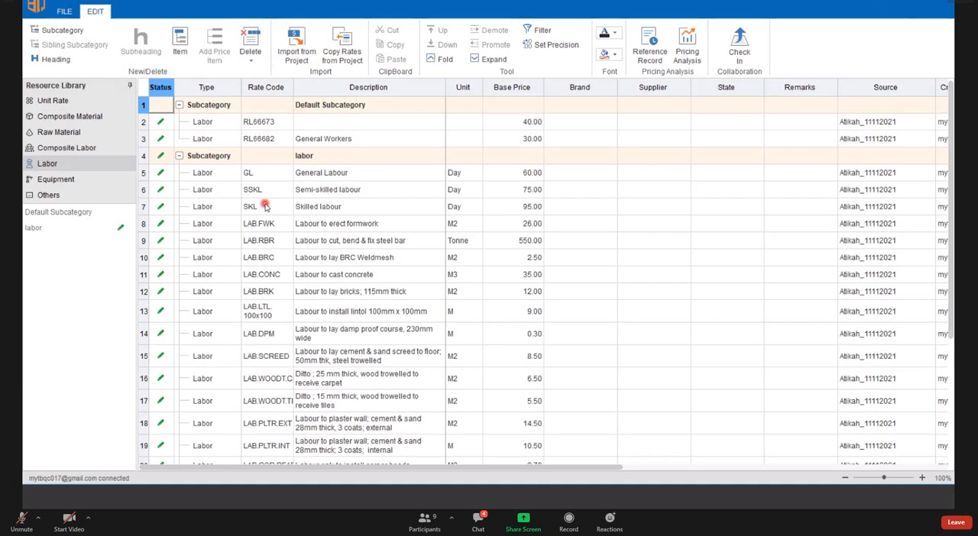
- Open Copy Rates from Project for the Labor category and show the list of projects available as sources
click(298, 53)
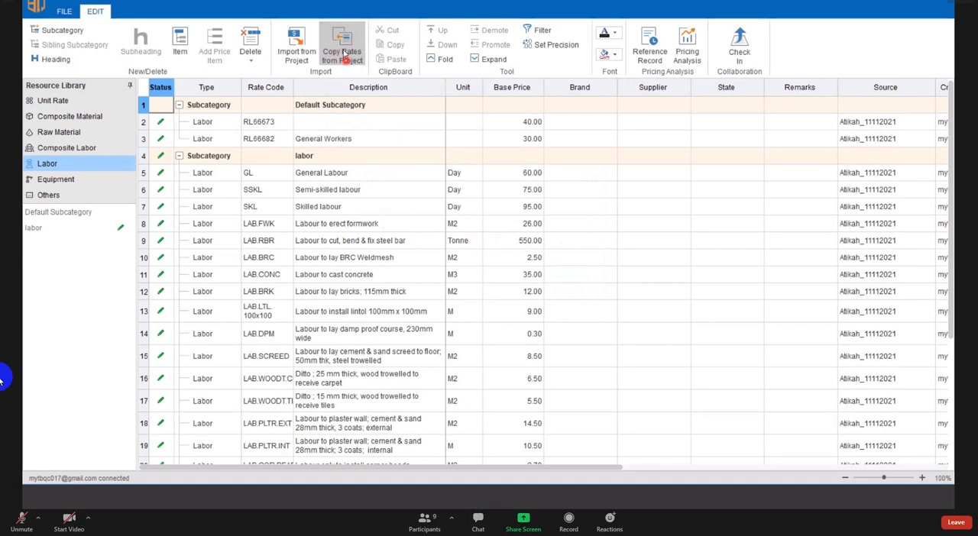
click(343, 53)
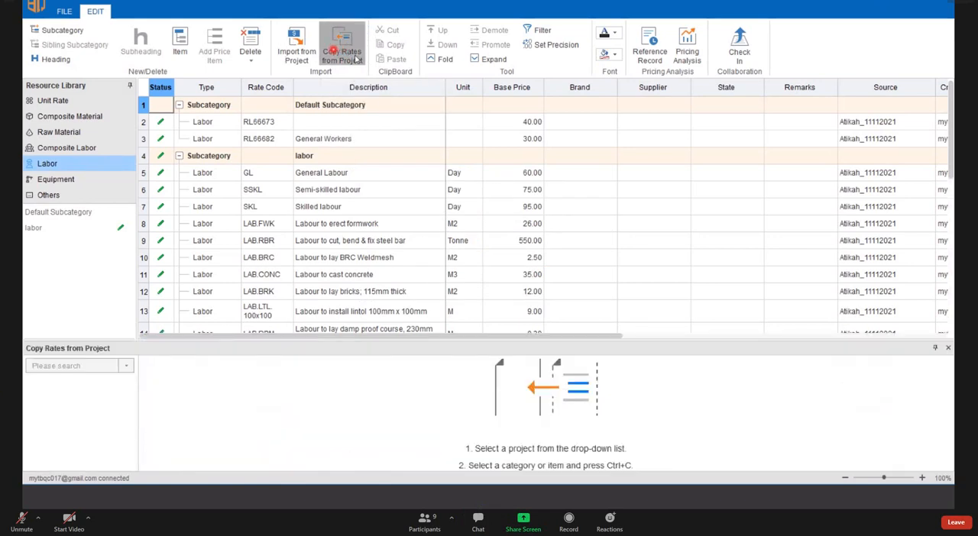
click(948, 349)
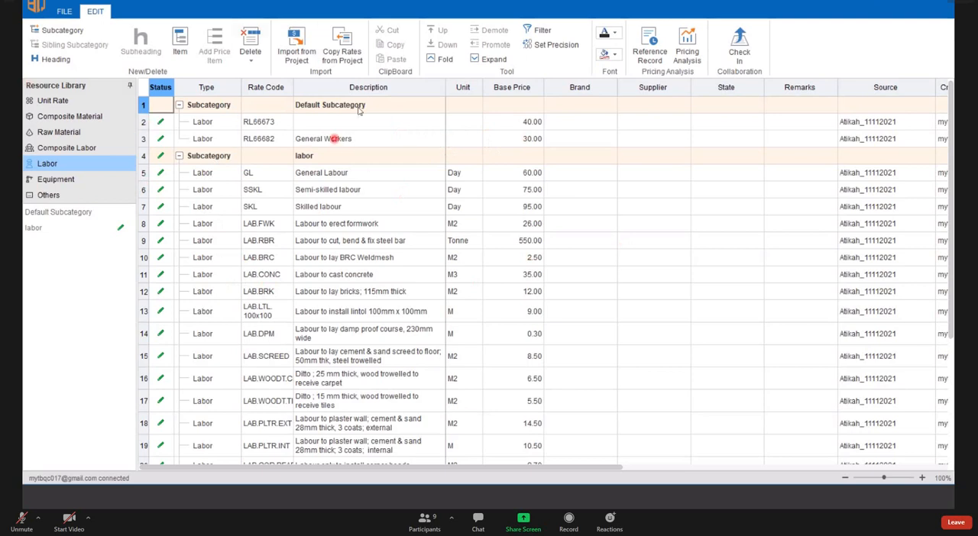
click(341, 55)
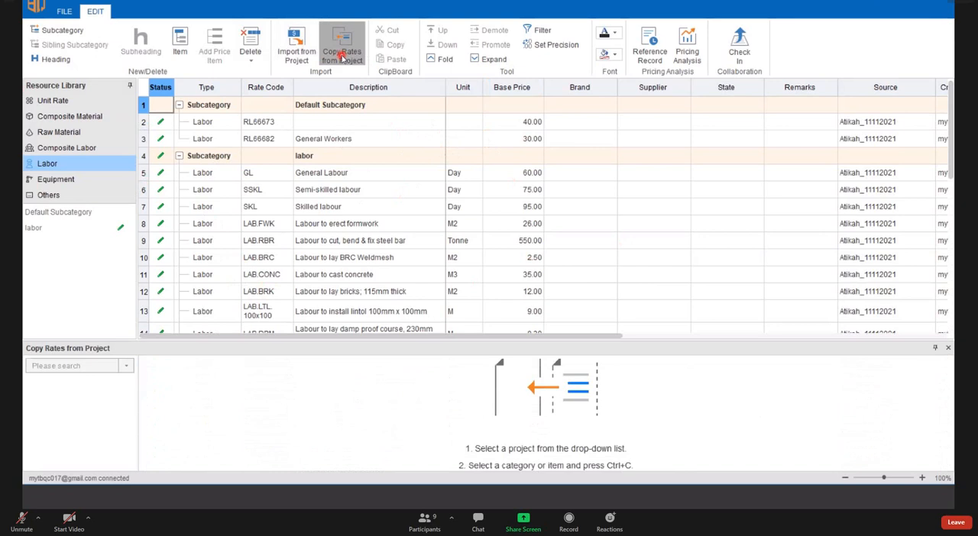
click(127, 366)
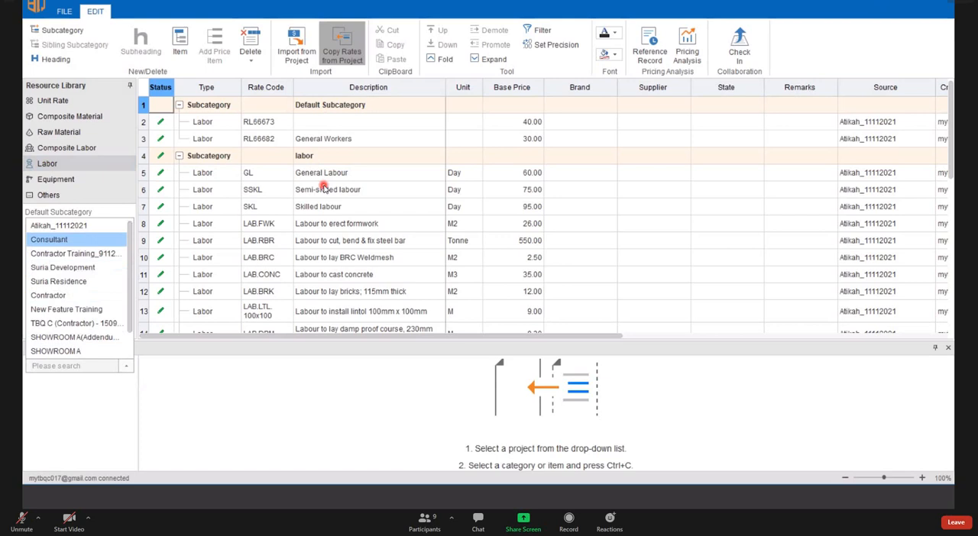
- Try to batch import project rates with the existing labor subcategory selected, and dismiss the import
click(299, 156)
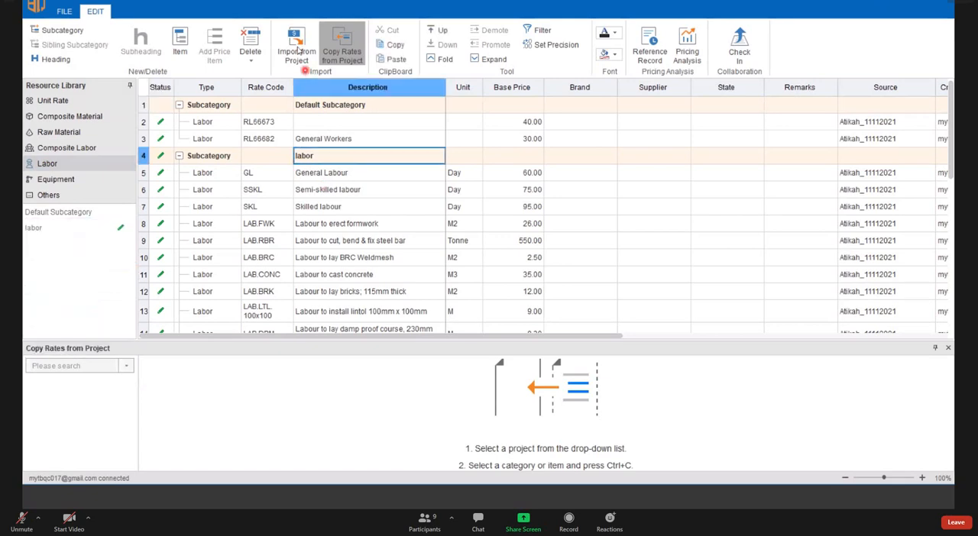
click(296, 50)
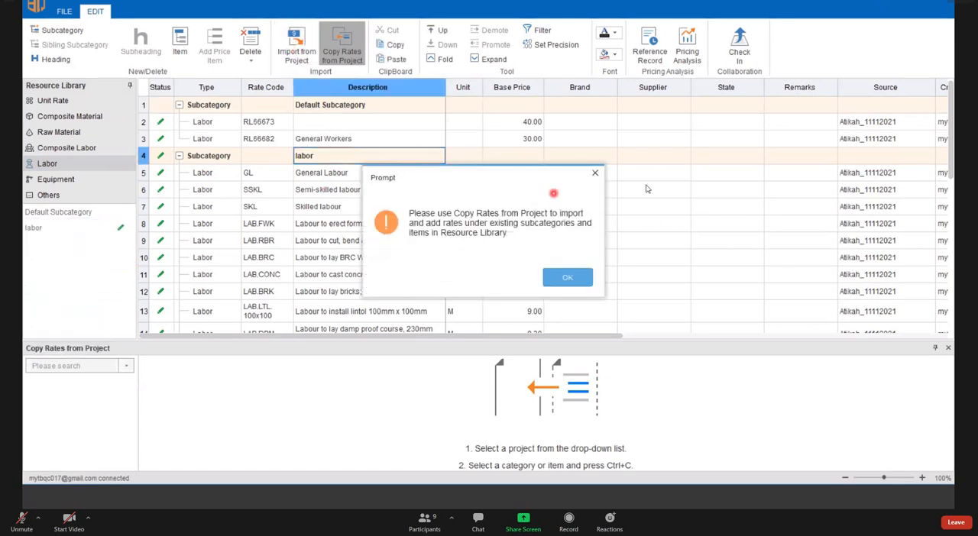
click(595, 173)
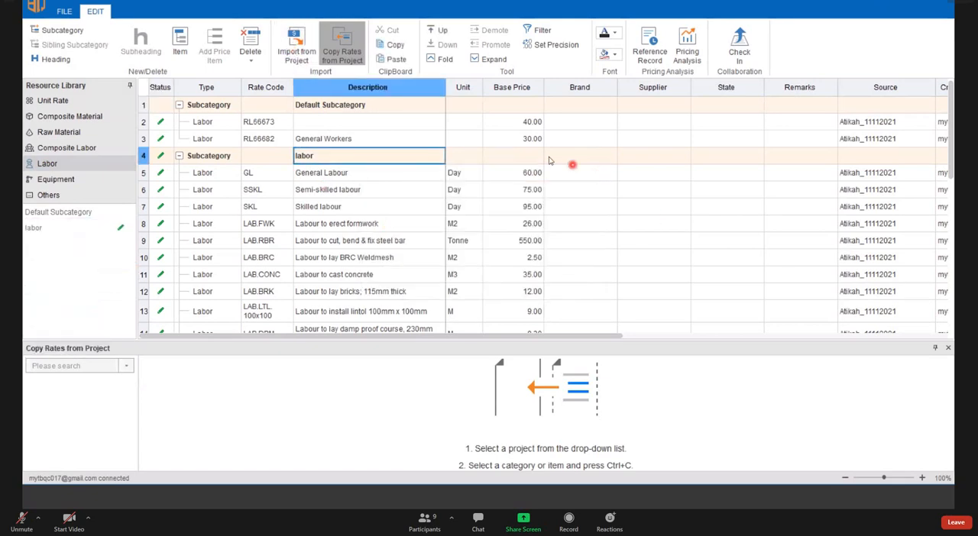
- Browse the source projects offered for copying rates down to Residential Tower ABC, and close Copy Rates from Project
click(352, 51)
click(351, 51)
click(127, 366)
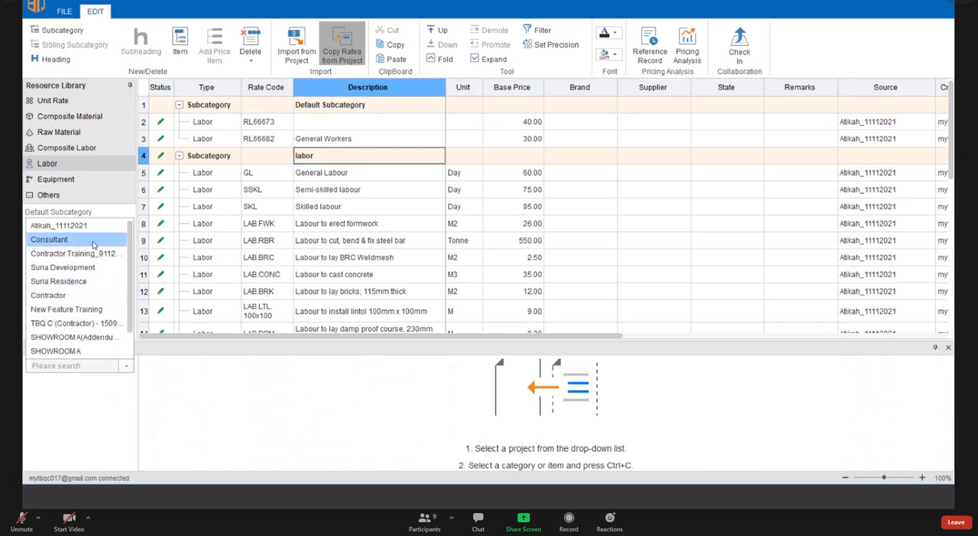
scroll(80, 324, down, 1)
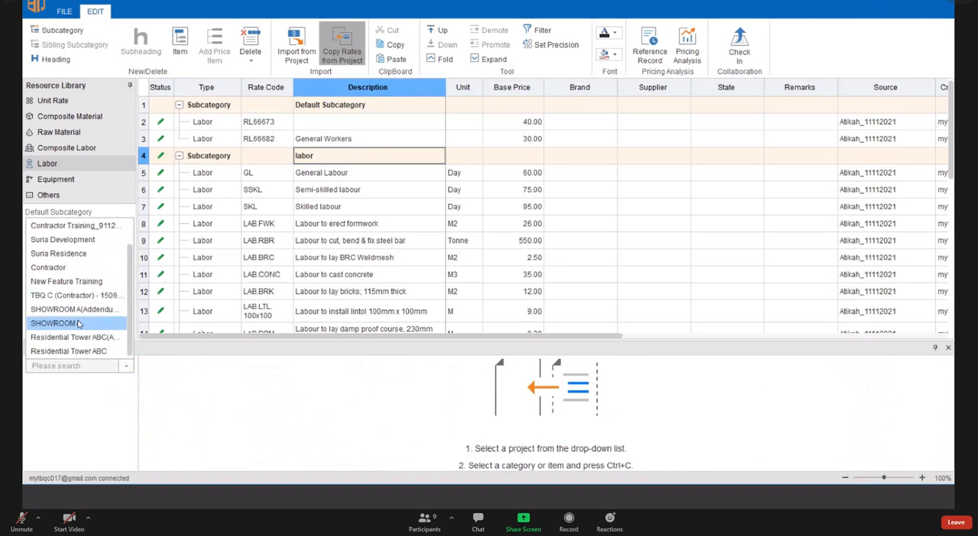
click(334, 227)
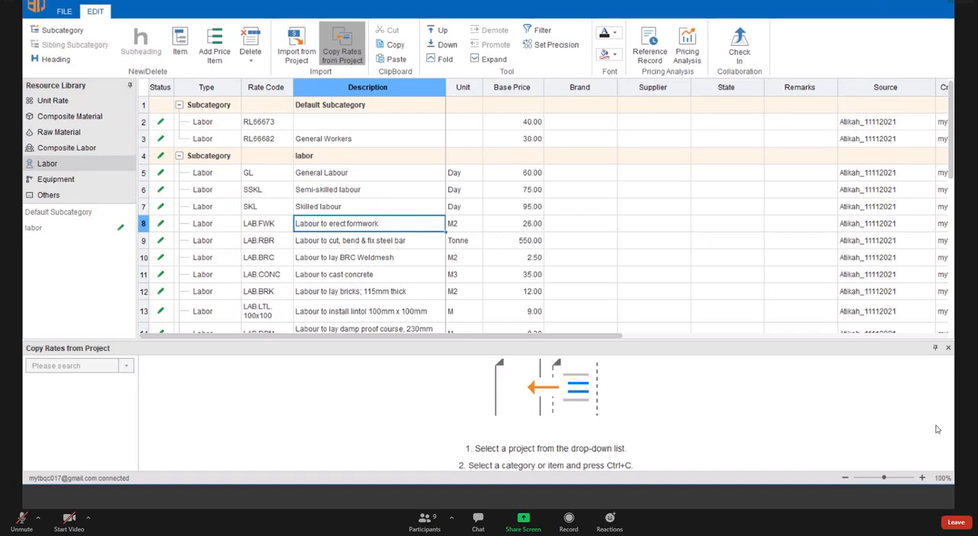
click(945, 349)
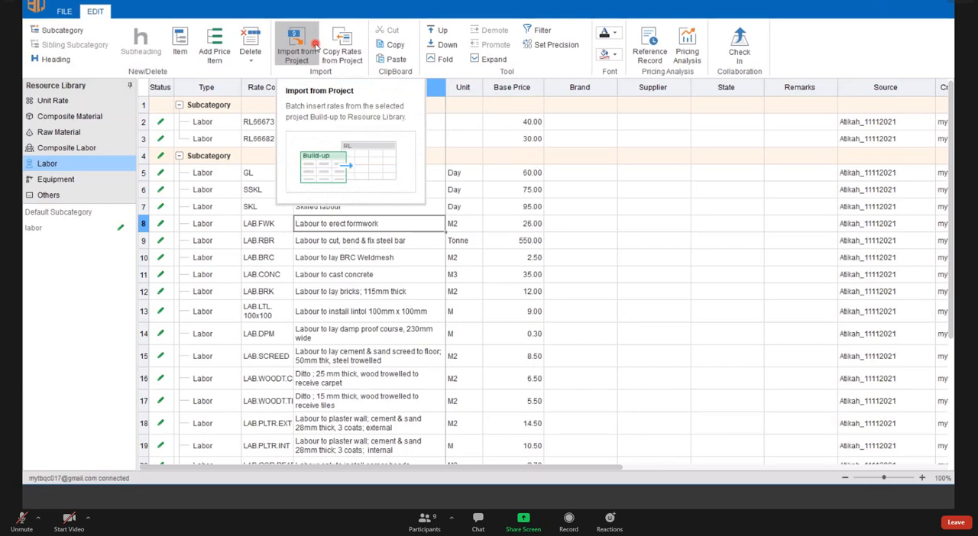
- Examine the monthly price analysis for Skilled labour and Labour to cut, bend & fix steel bar, and close the analysis
click(262, 207)
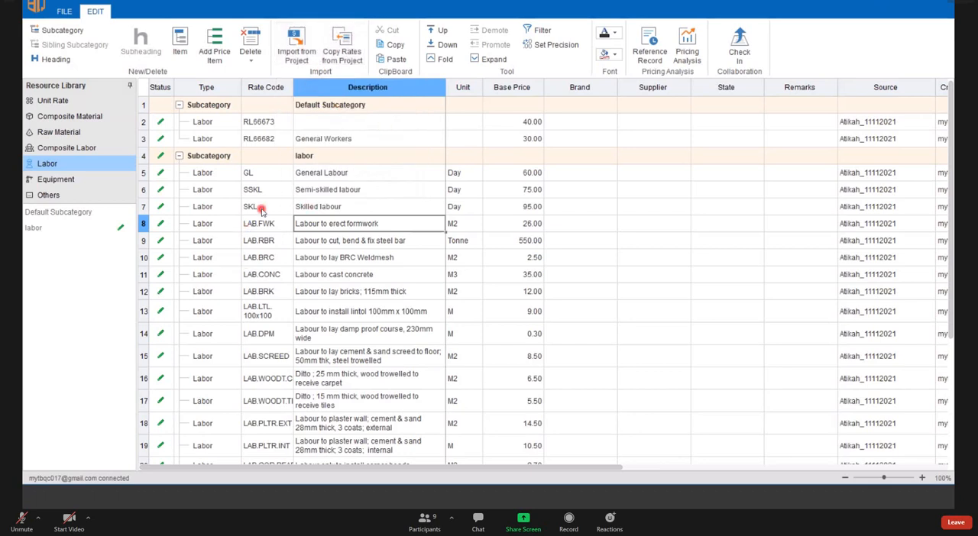
click(273, 173)
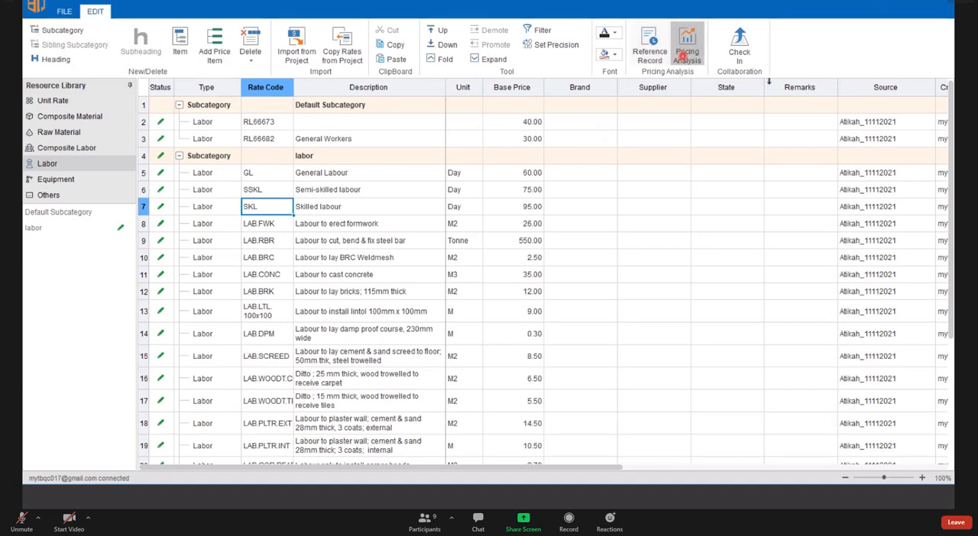
click(682, 56)
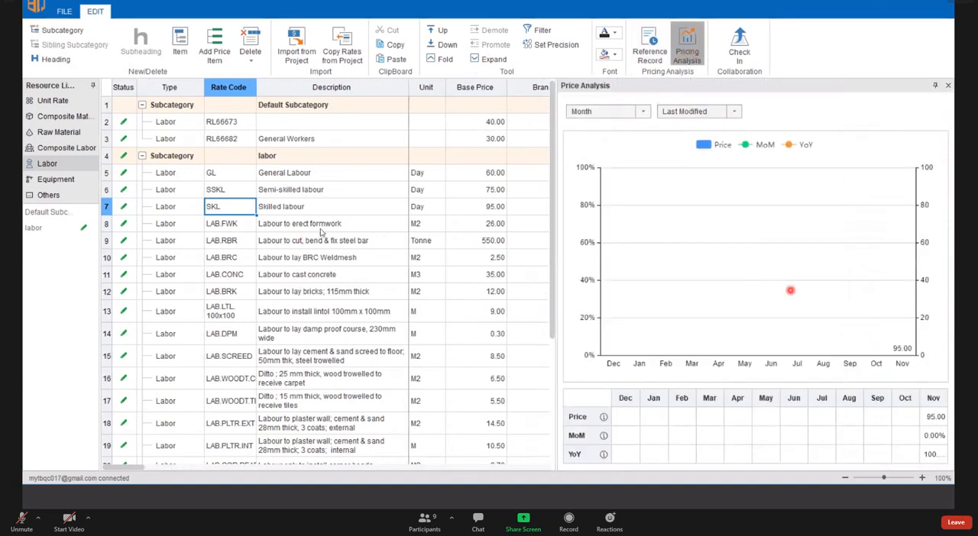
click(320, 228)
click(428, 208)
click(362, 212)
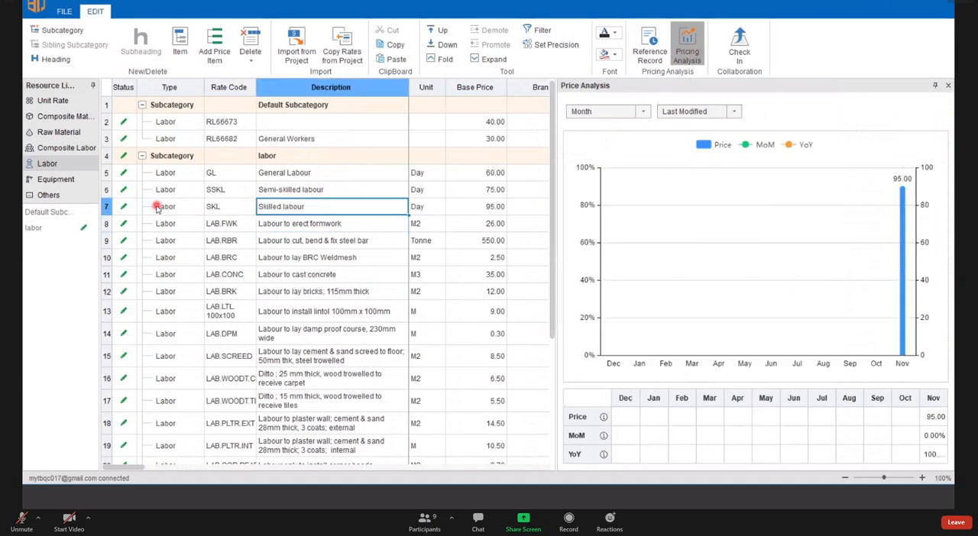
click(110, 206)
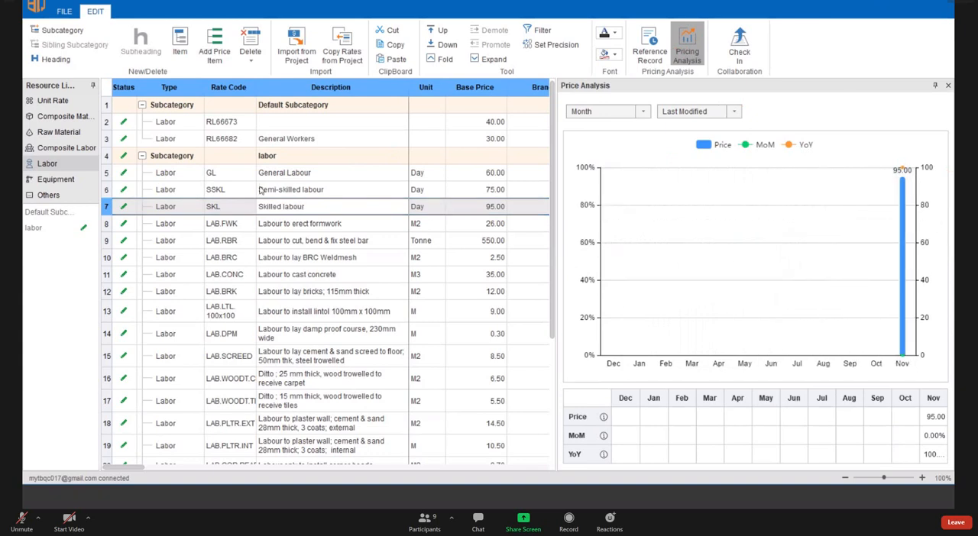
click(328, 240)
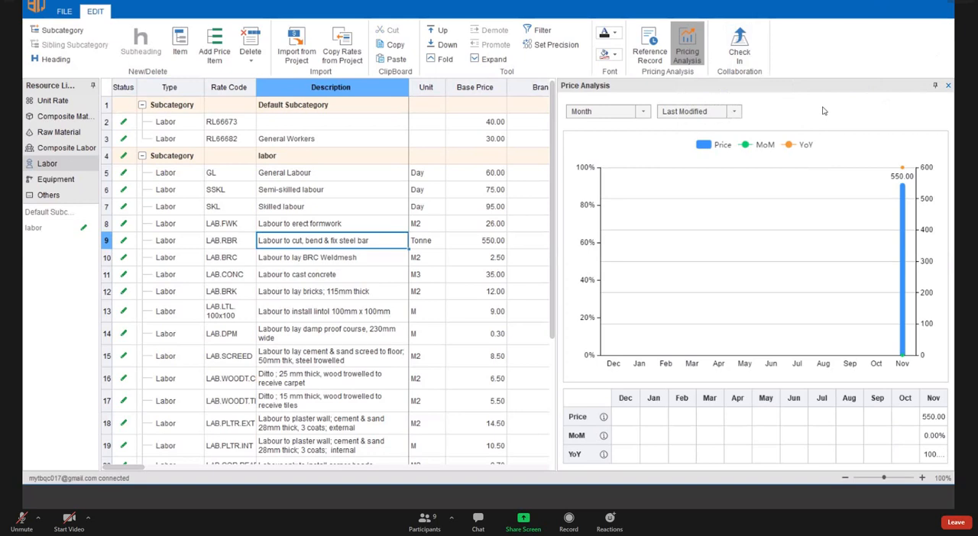
click(948, 86)
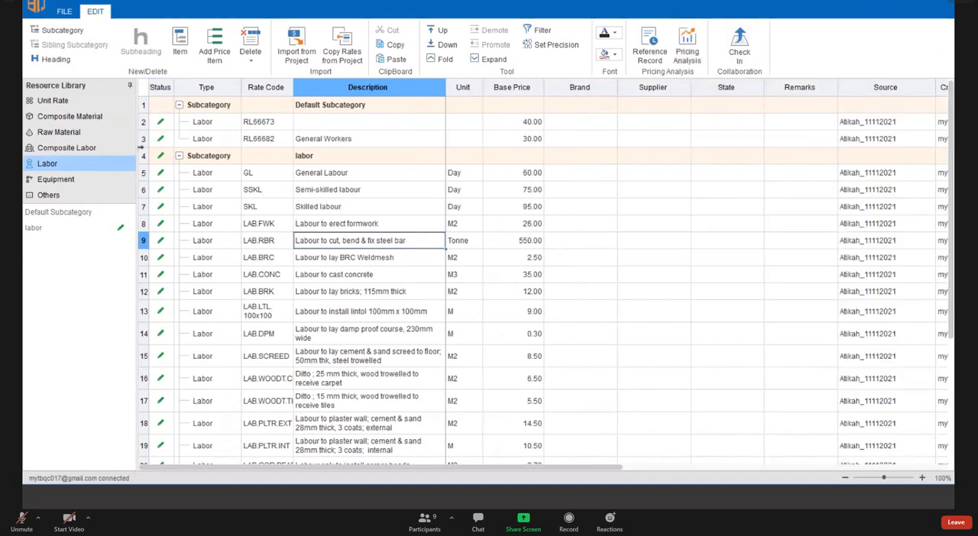
- Switch back to the 11112021 project in the Mixed Development group, saving the Resource Library
click(66, 11)
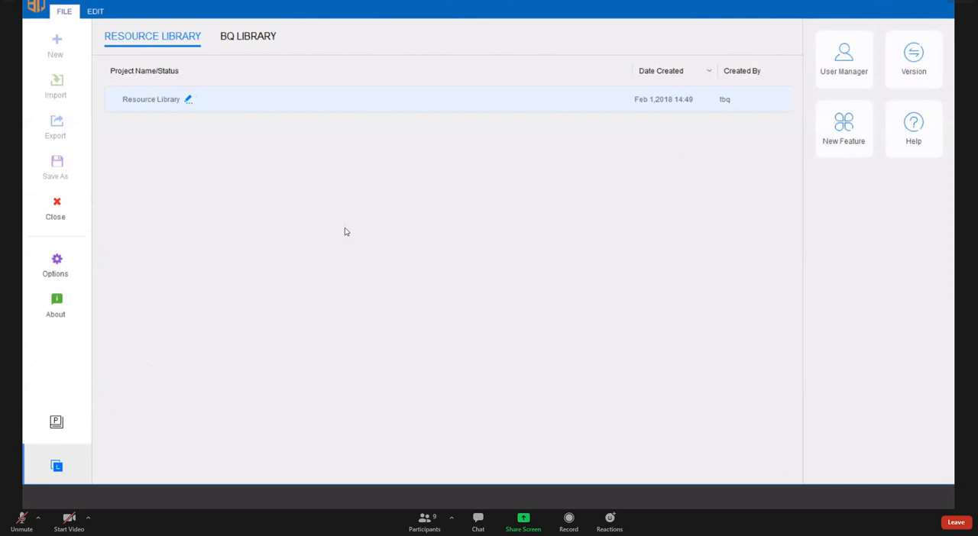
click(58, 423)
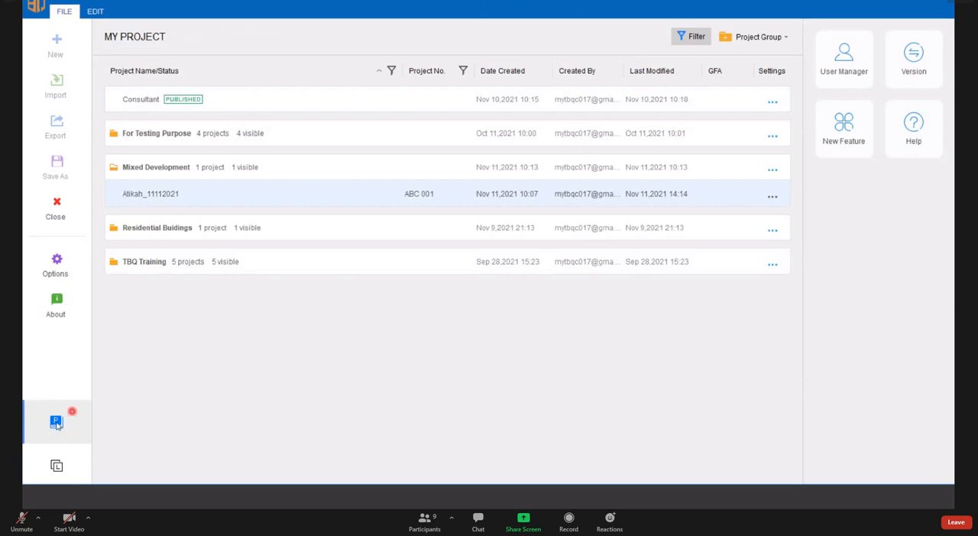
double_click(163, 194)
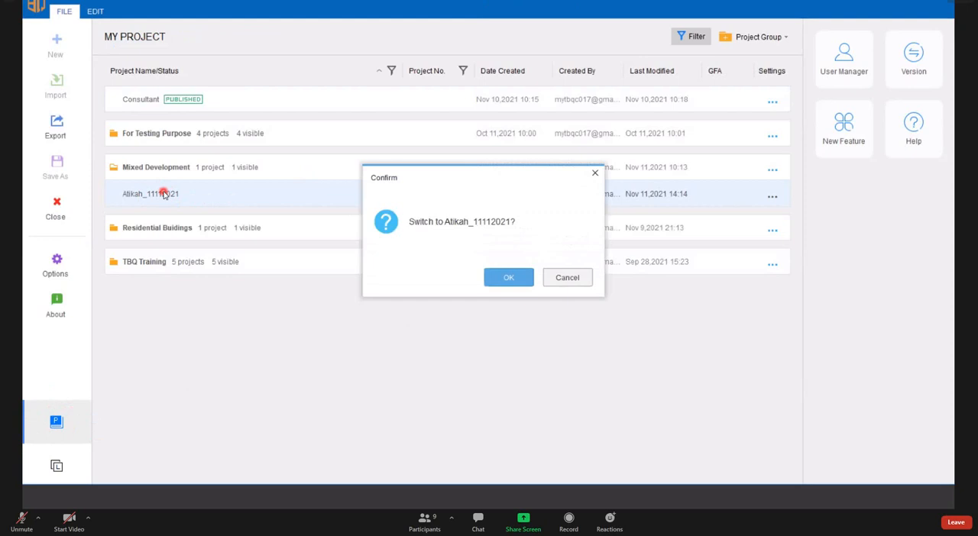
click(499, 280)
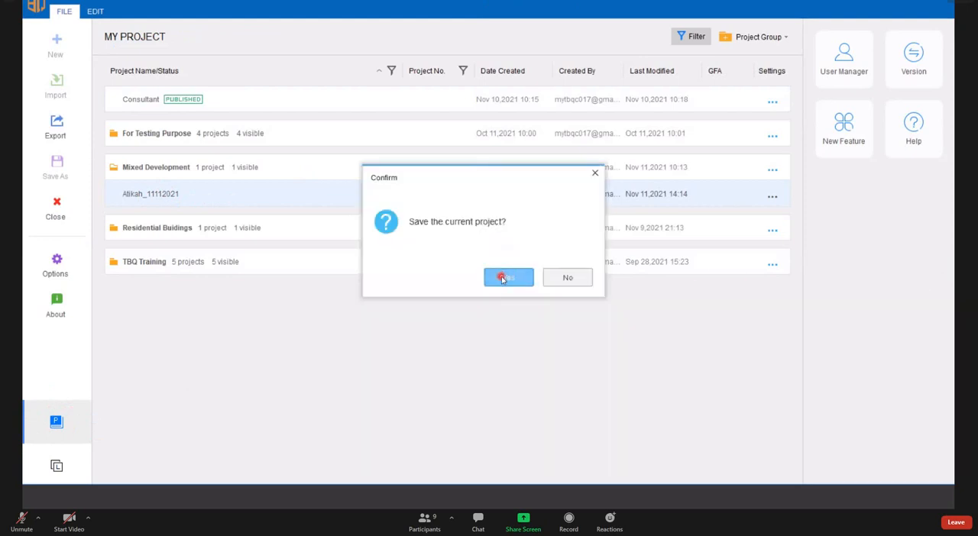
click(502, 278)
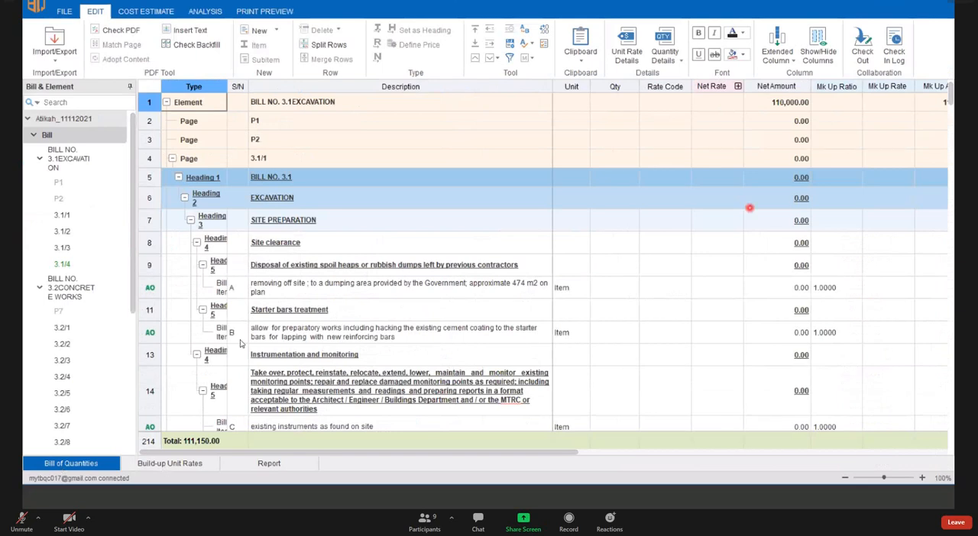
- Open page 3.1/1 of the BILL NO. 3.1 EXCAVATION element in the bill of quantities
click(665, 287)
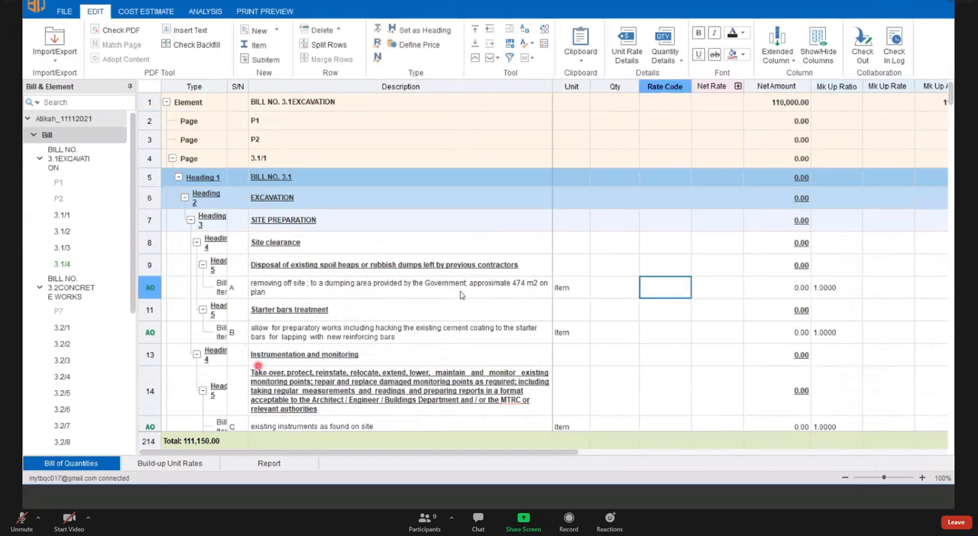
click(58, 215)
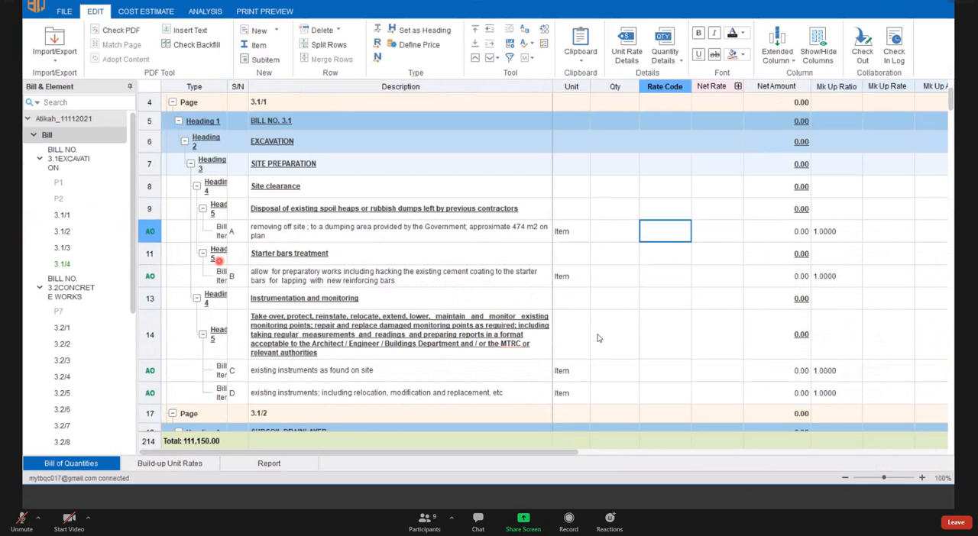
click(56, 217)
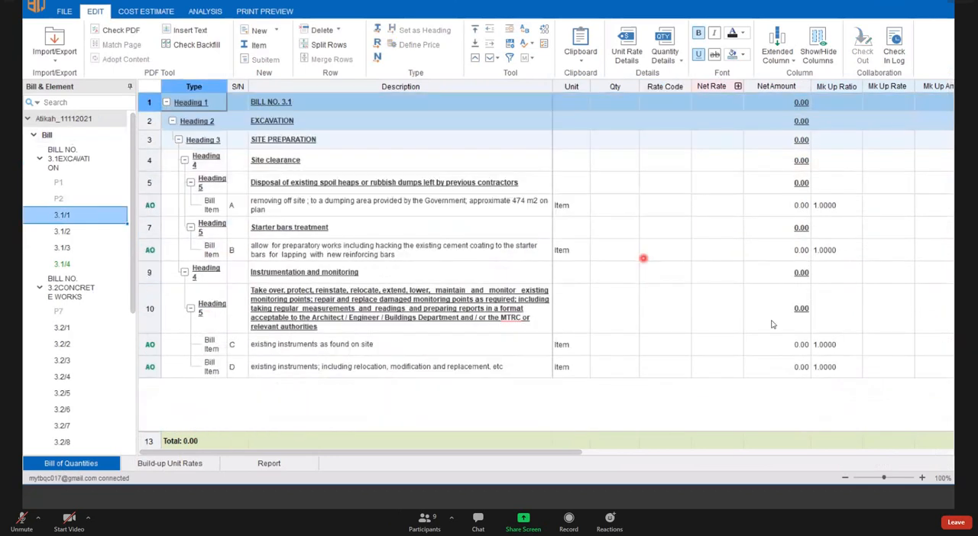
- Open page 3.2/1 of BILL NO. 3.2 CONCRETE WORKS and view the rate codes available for the 750 mm thick wall item
click(67, 328)
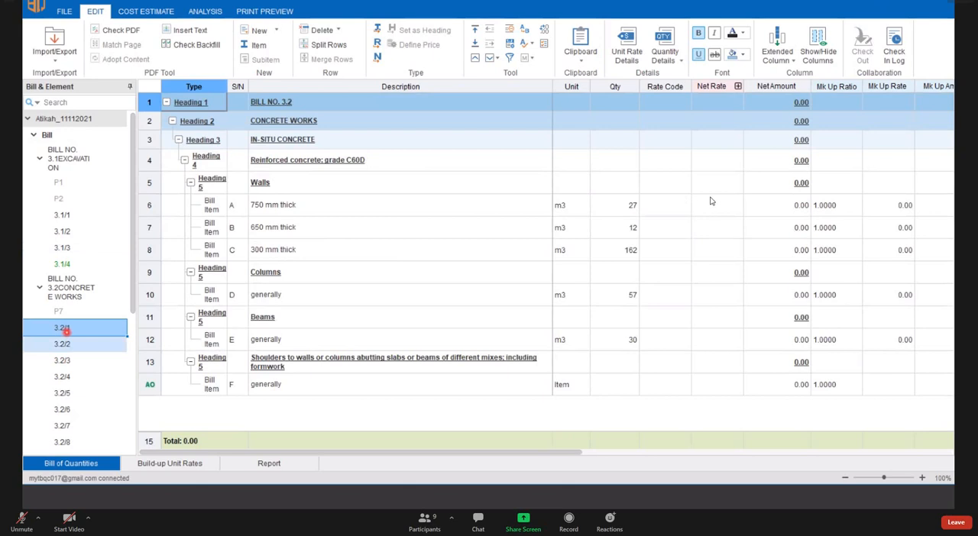
click(686, 205)
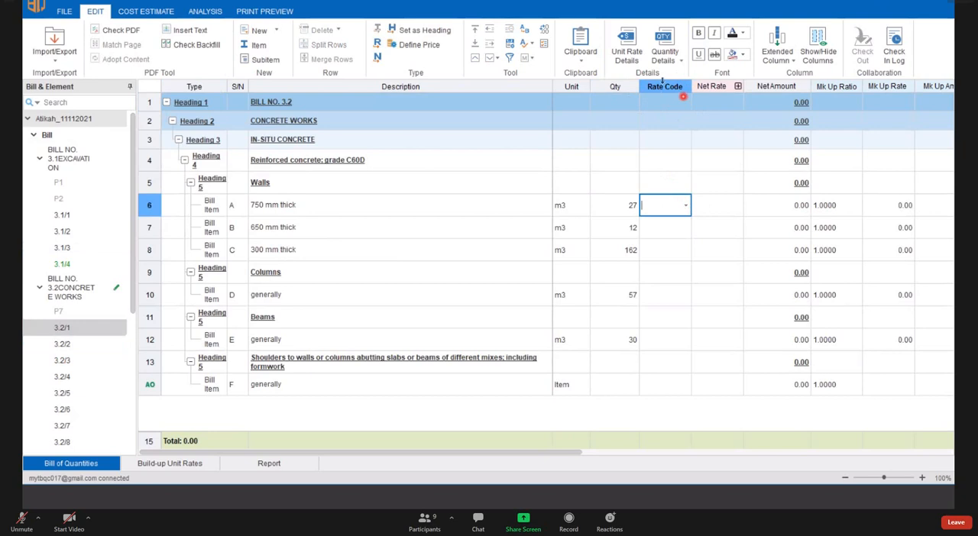
click(676, 207)
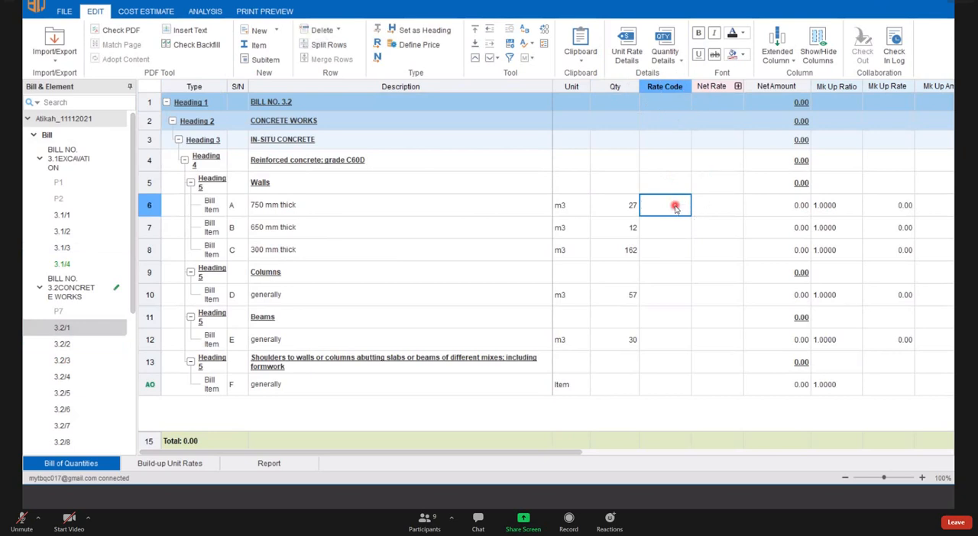
click(675, 207)
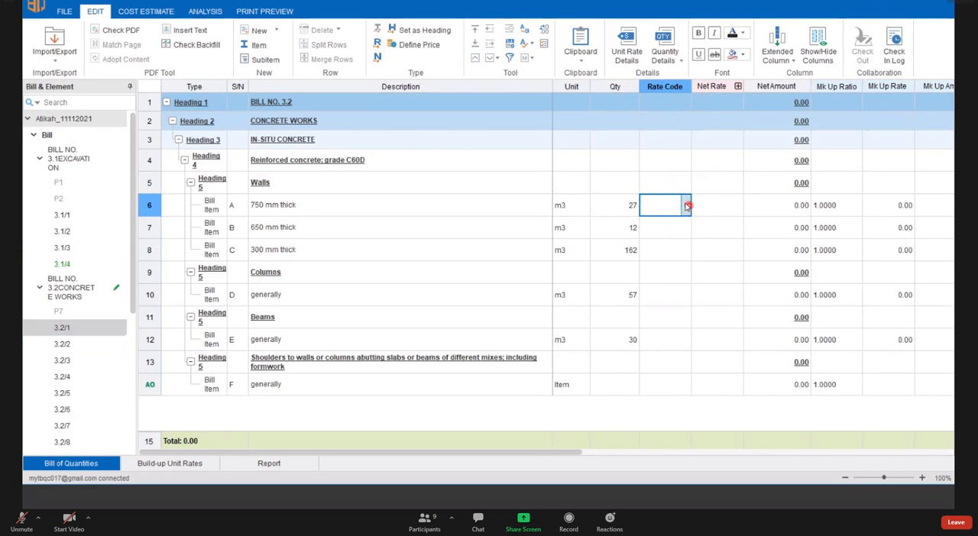
click(688, 205)
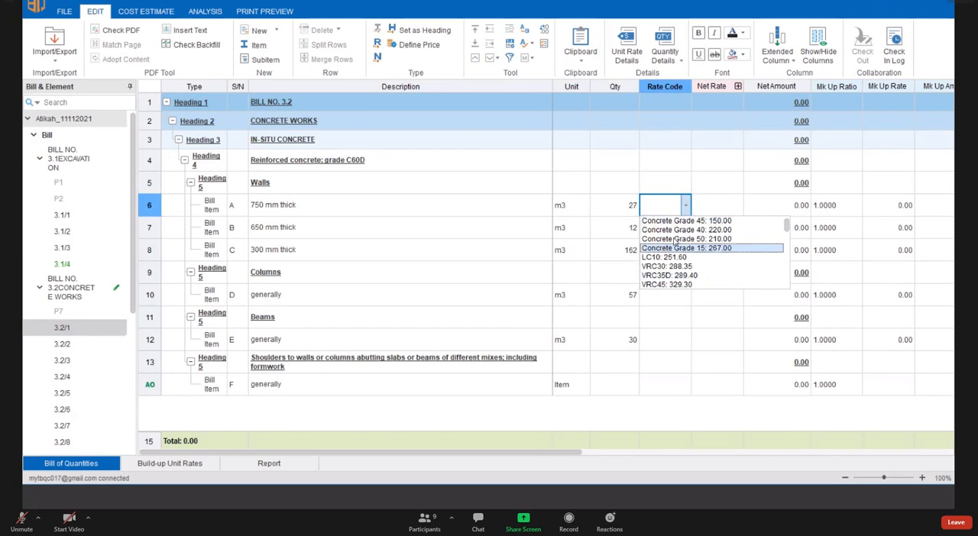
click(563, 290)
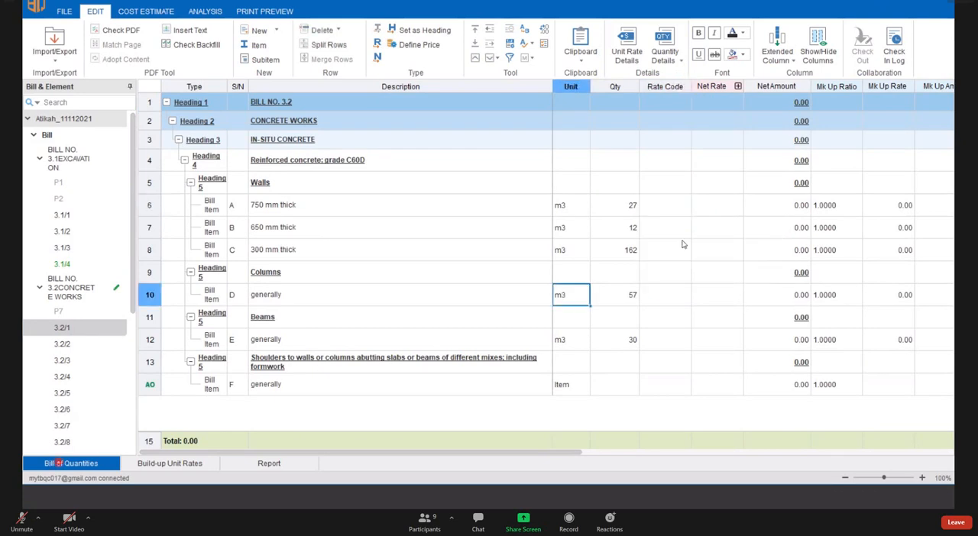
click(664, 212)
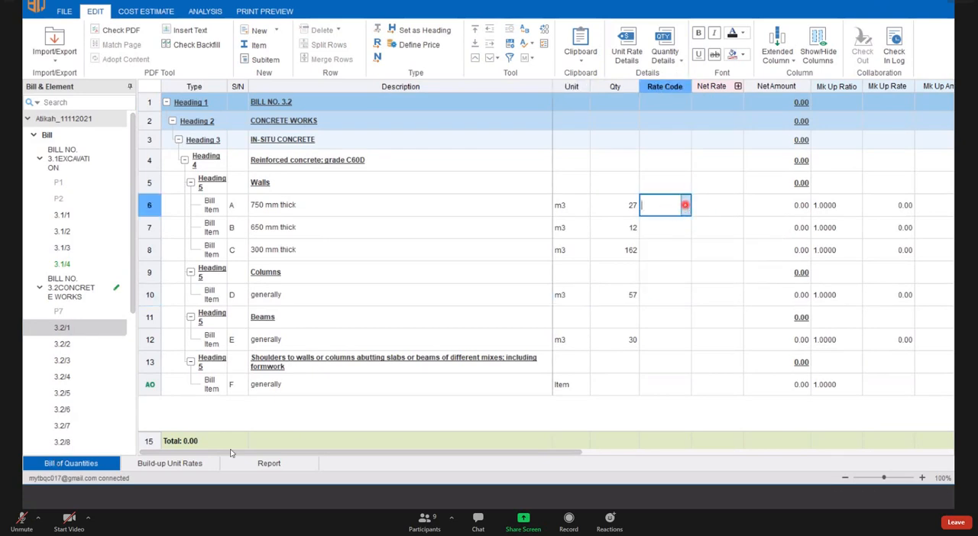
- Examine the project's built-up unit rates from Concrete Works (Manually) down to the LC10 lean concrete rate in Concrete Work
click(188, 465)
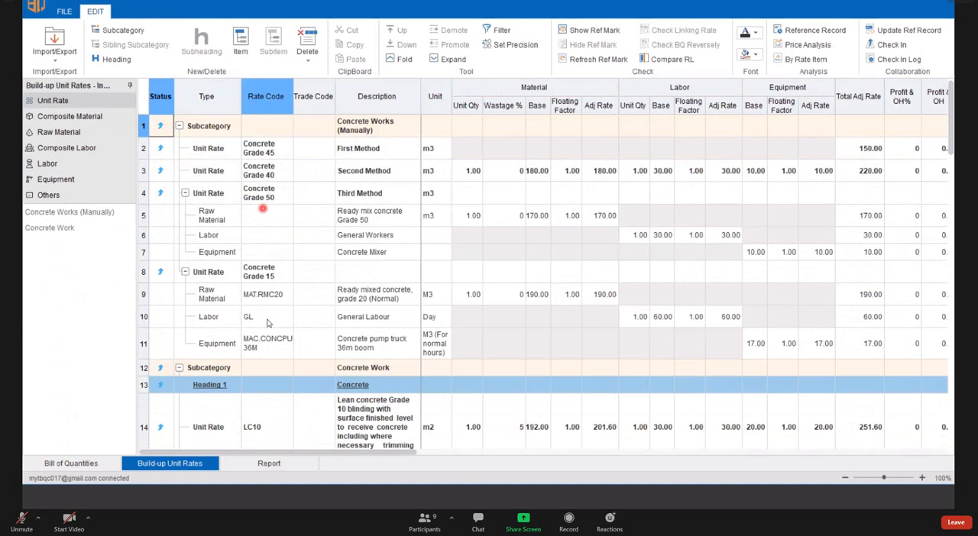
scroll(252, 328, down, 3)
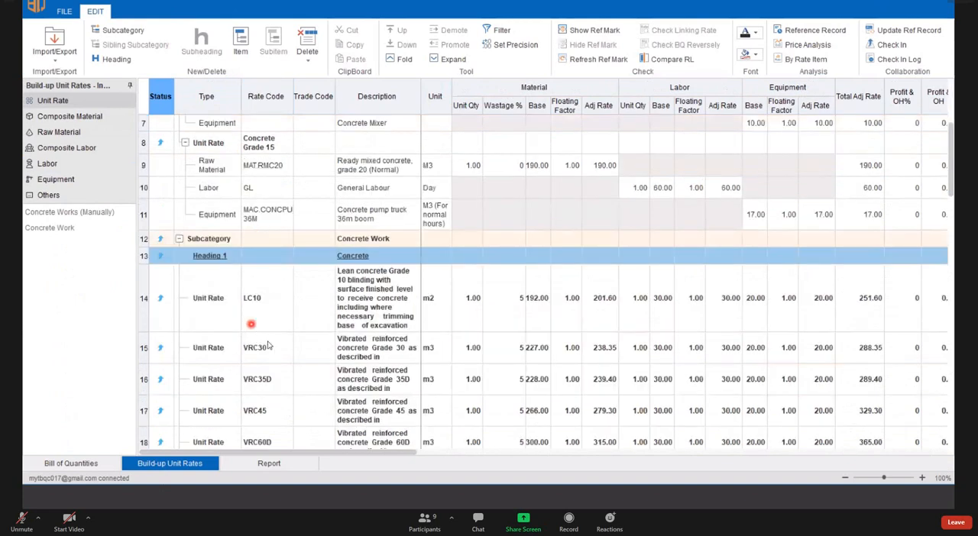
scroll(269, 336, up, 3)
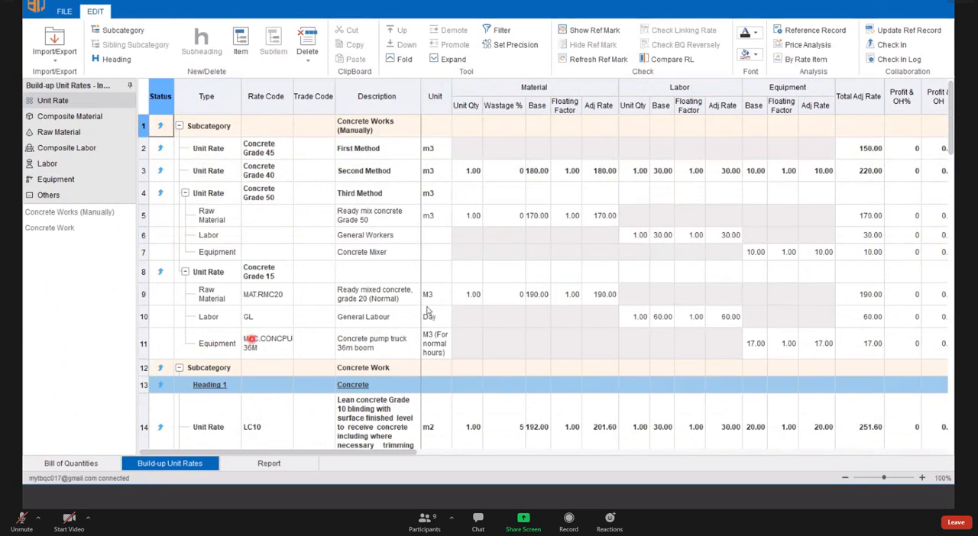
scroll(428, 312, down, 3)
scroll(284, 302, up, 3)
scroll(260, 313, down, 3)
click(261, 313)
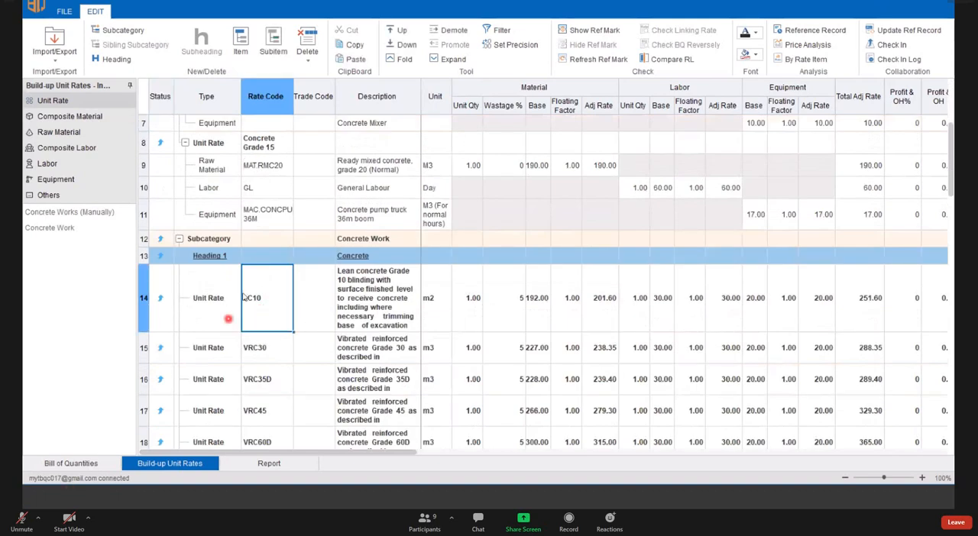
- Return to the bill of quantities and assign rate code LC10 to the 750 mm thick wall item
click(77, 464)
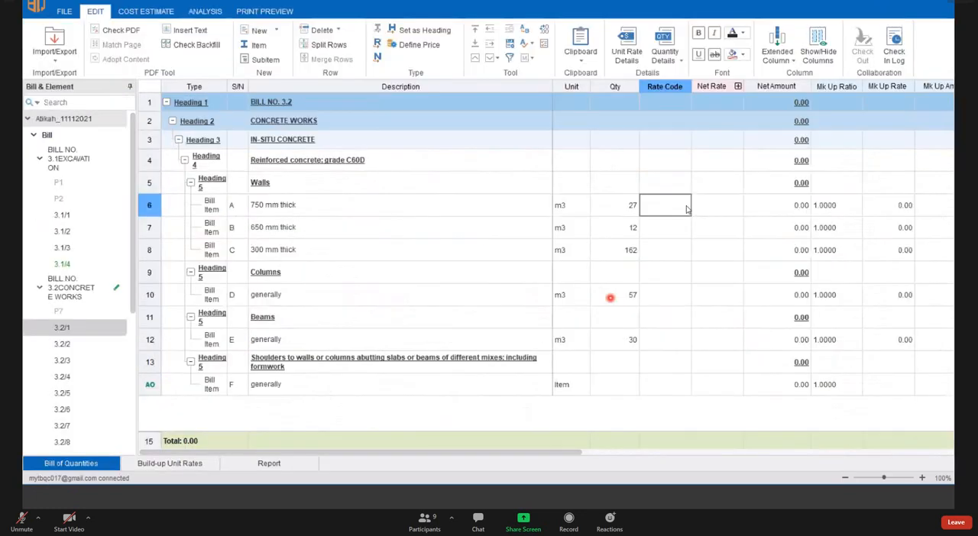
click(686, 206)
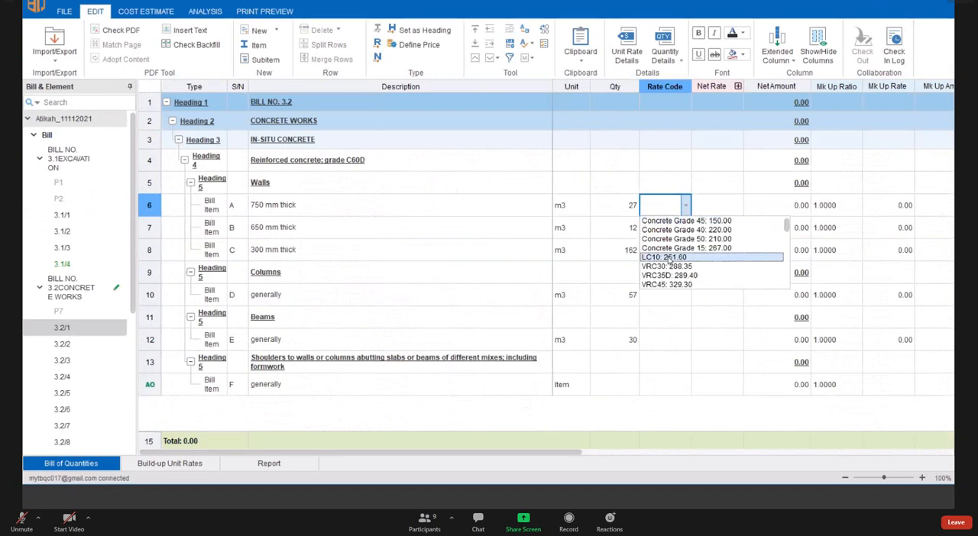
click(666, 259)
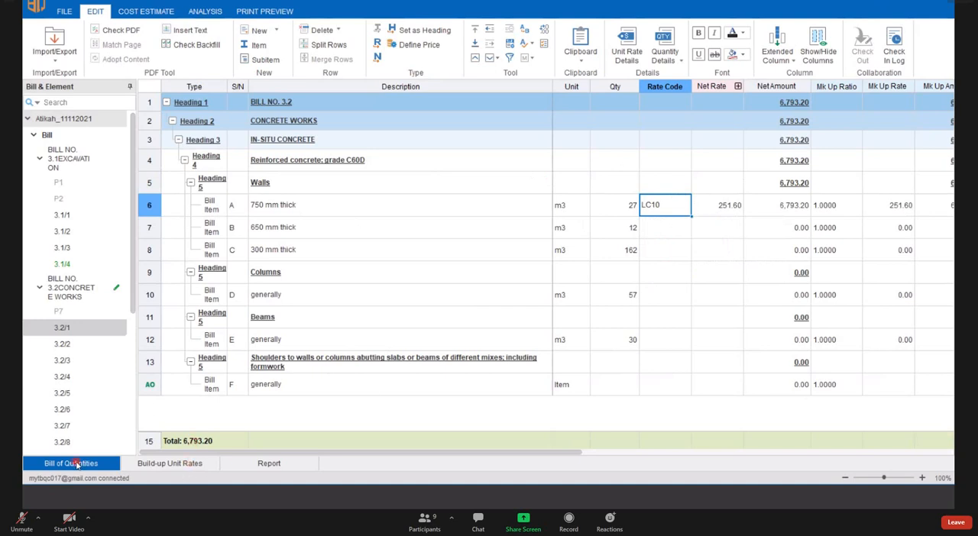
- Set the net rate of the 650 mm thick wall item to 50 without a rate code
click(725, 237)
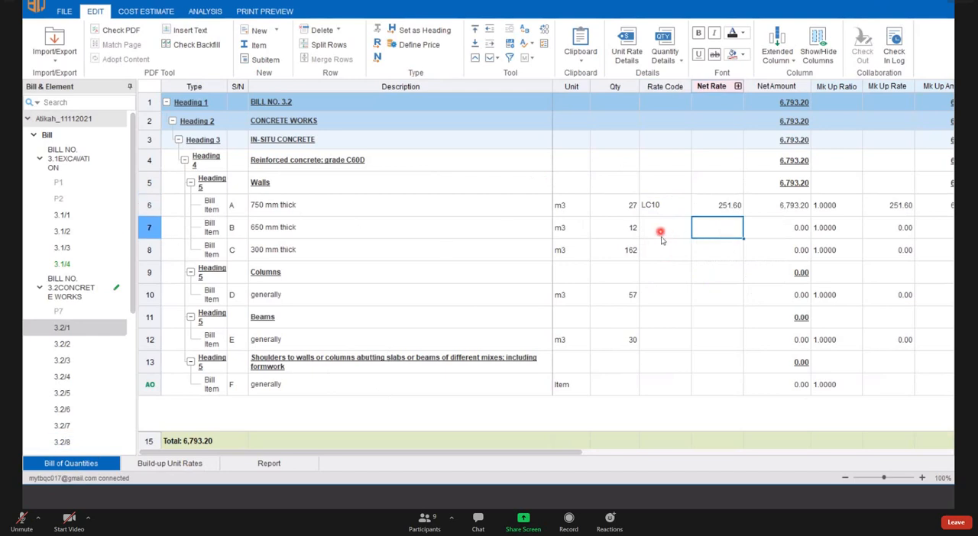
shift+click(149, 252)
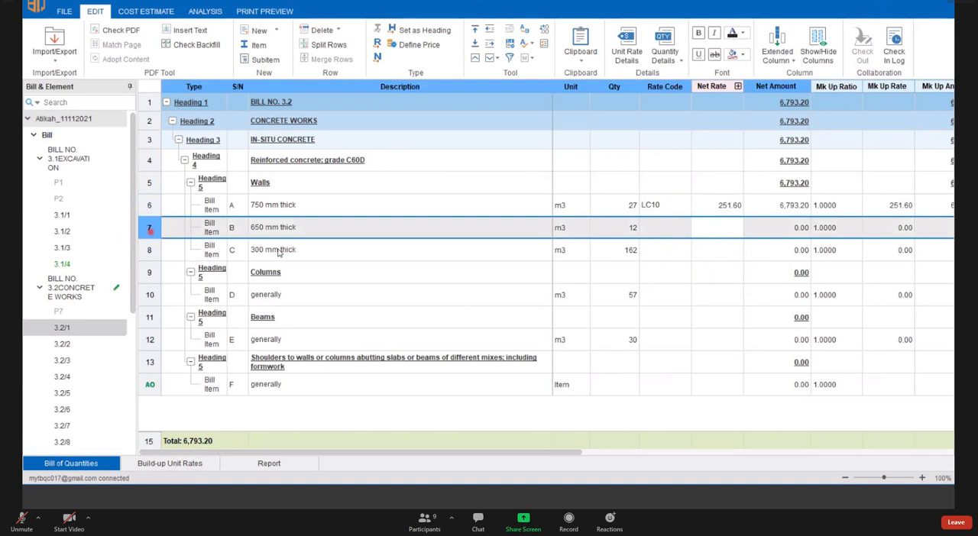
click(717, 226)
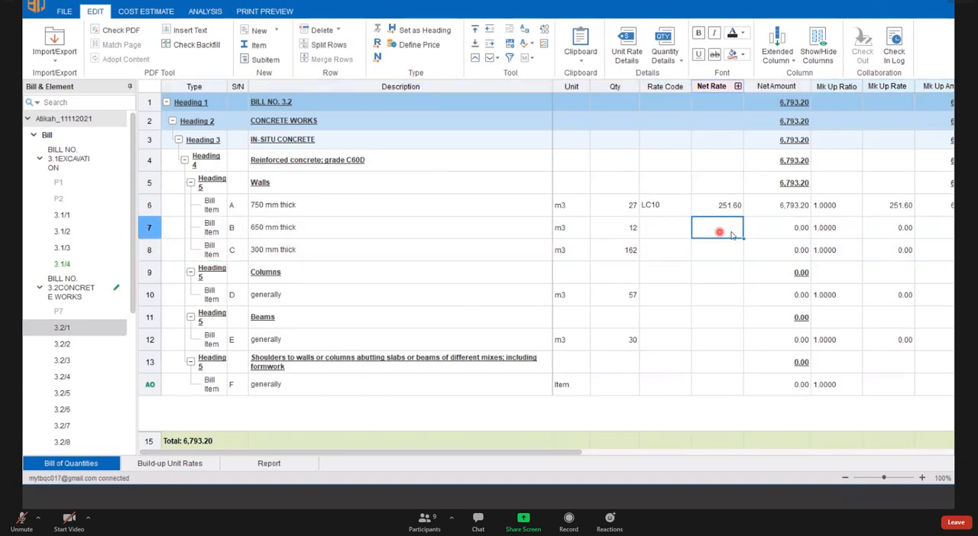
text(50)
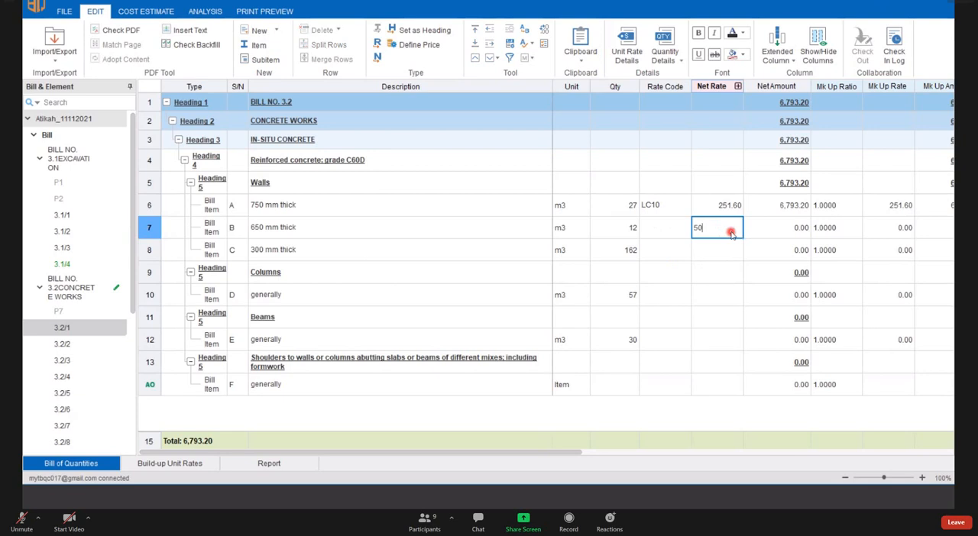
key(Return)
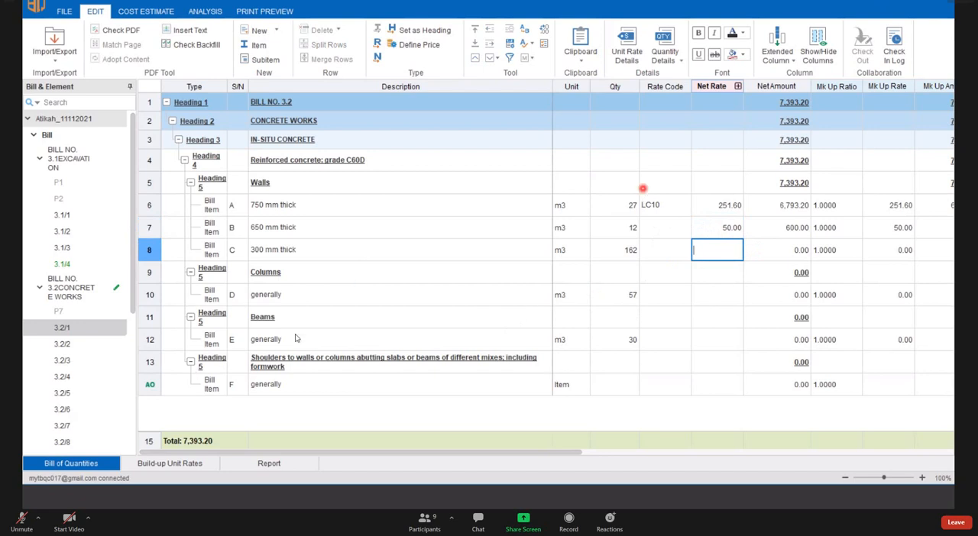
click(664, 317)
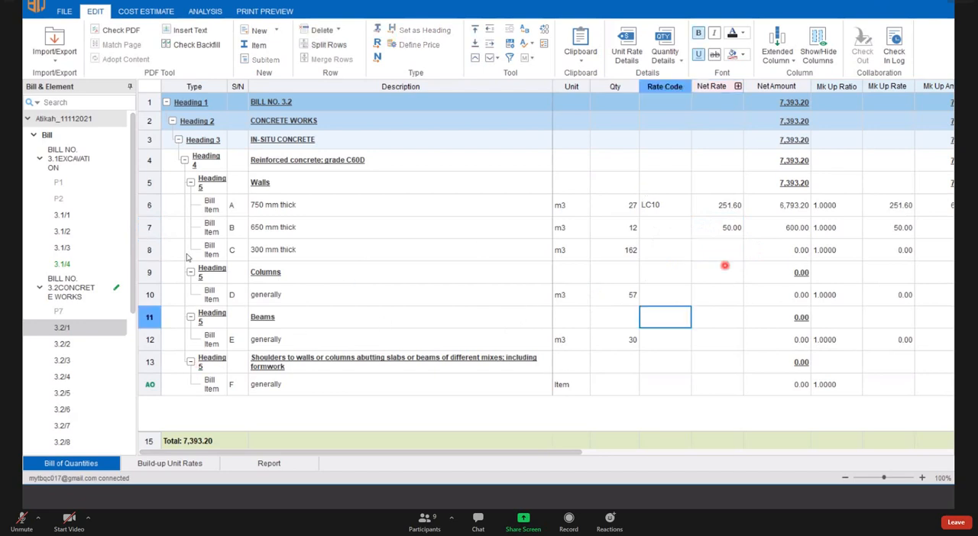
- Look up the LC10 rate code in the built-up unit rates and return to the bill of quantities
click(191, 466)
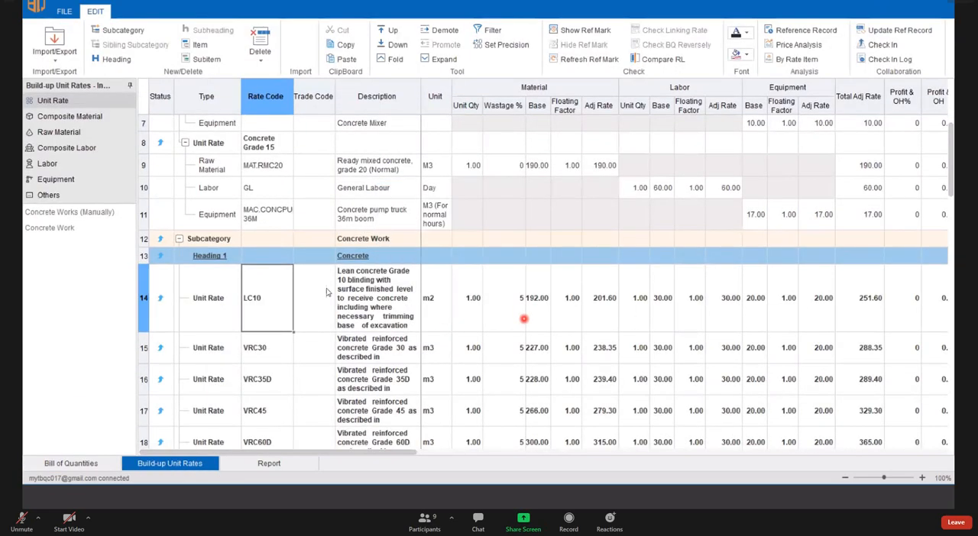
click(264, 300)
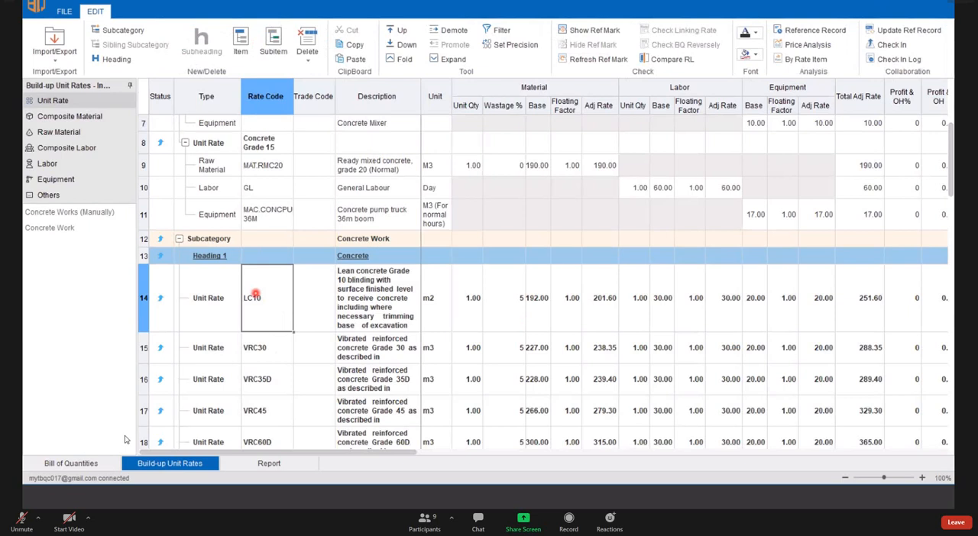
click(82, 462)
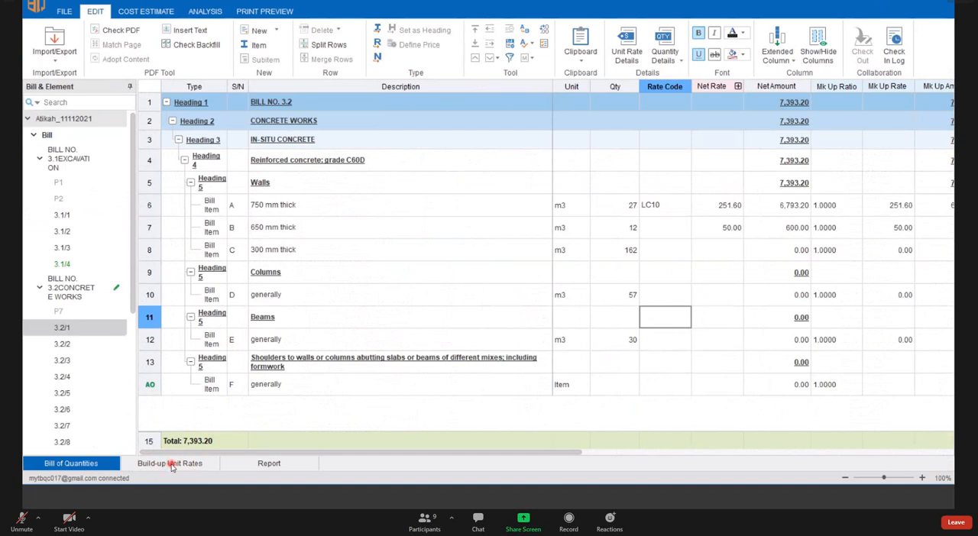
- Open the built-up unit rates in a separate window and place it beside the bill's rate columns
right_click(171, 465)
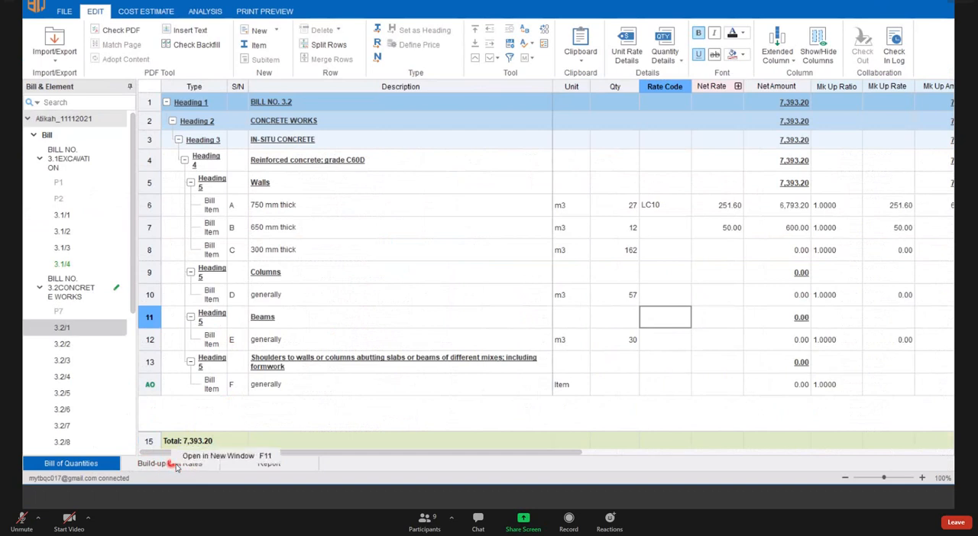
click(228, 456)
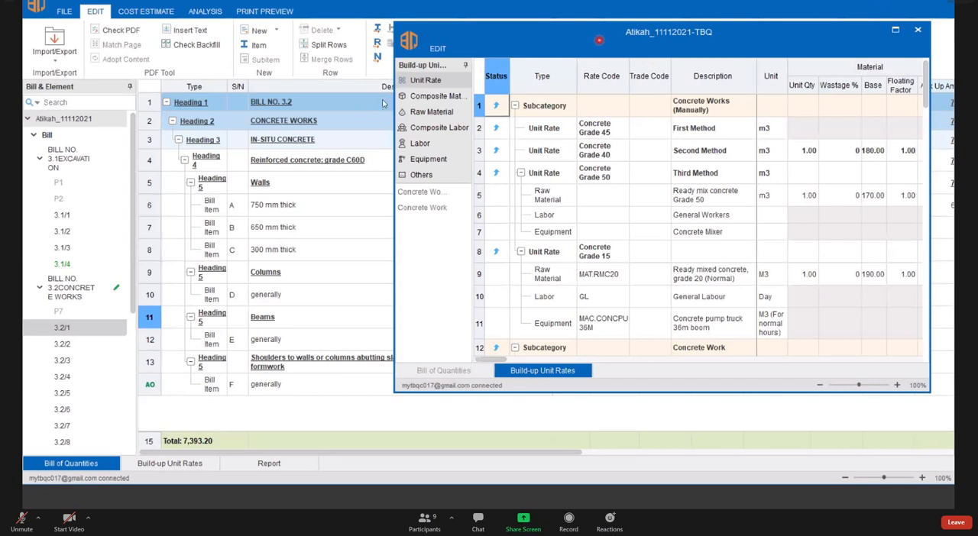
drag(599, 39, 538, 64)
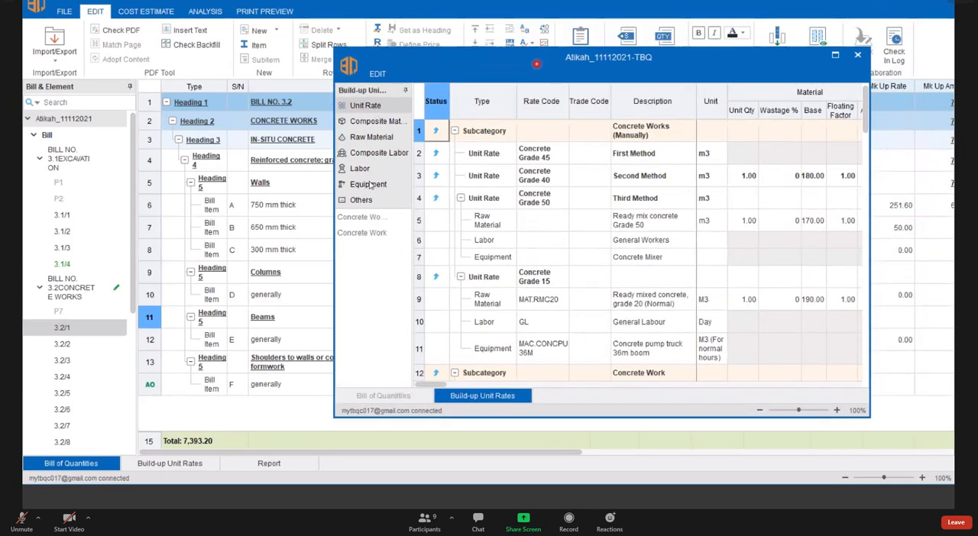
drag(412, 97, 436, 97)
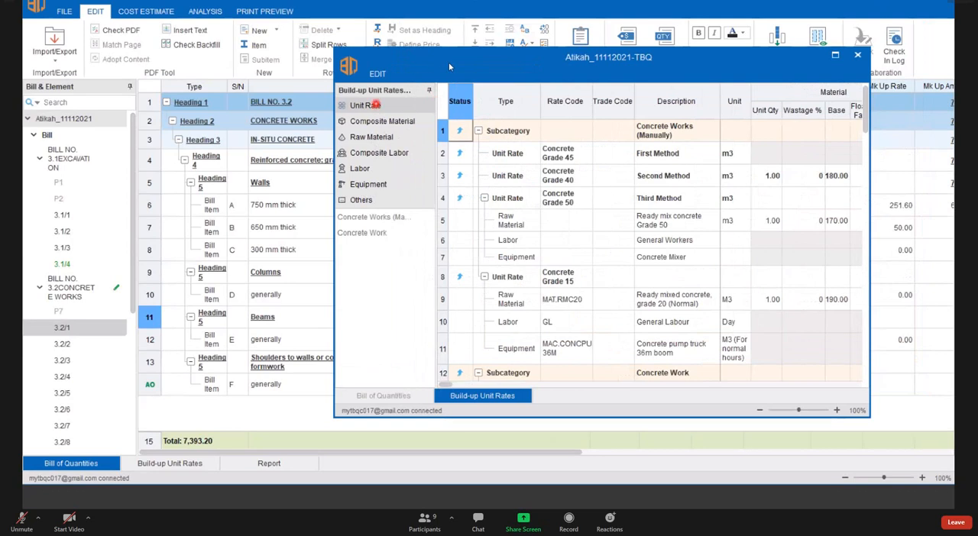
click(359, 168)
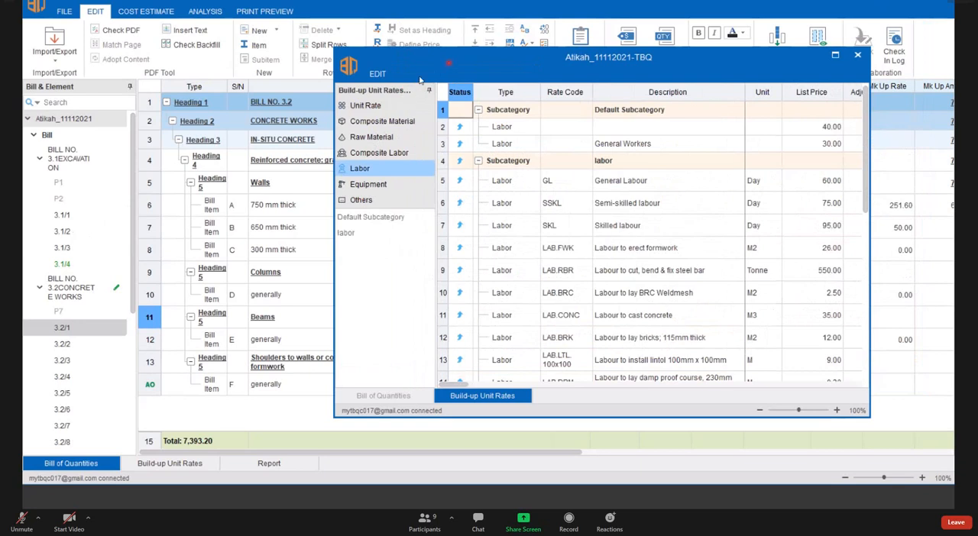
drag(449, 63, 192, 78)
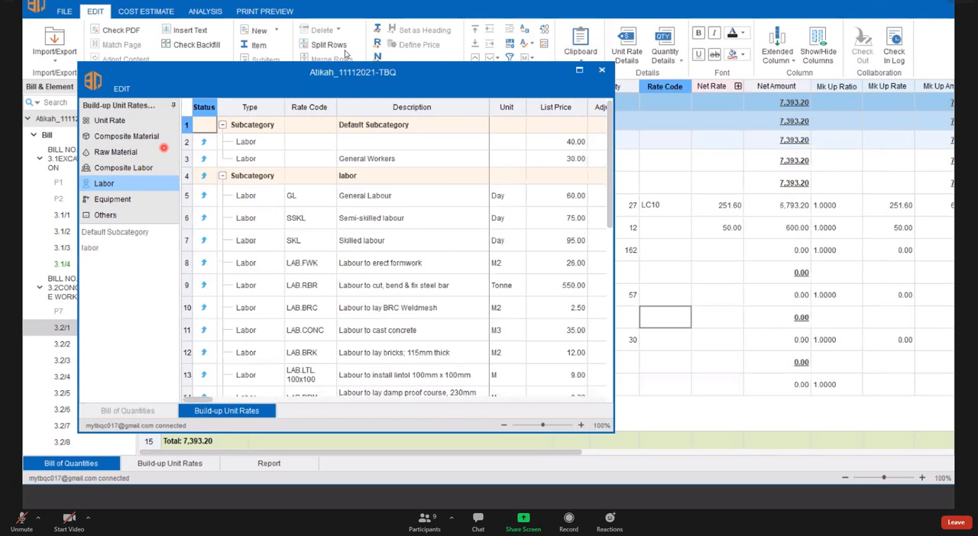
drag(411, 73, 346, 53)
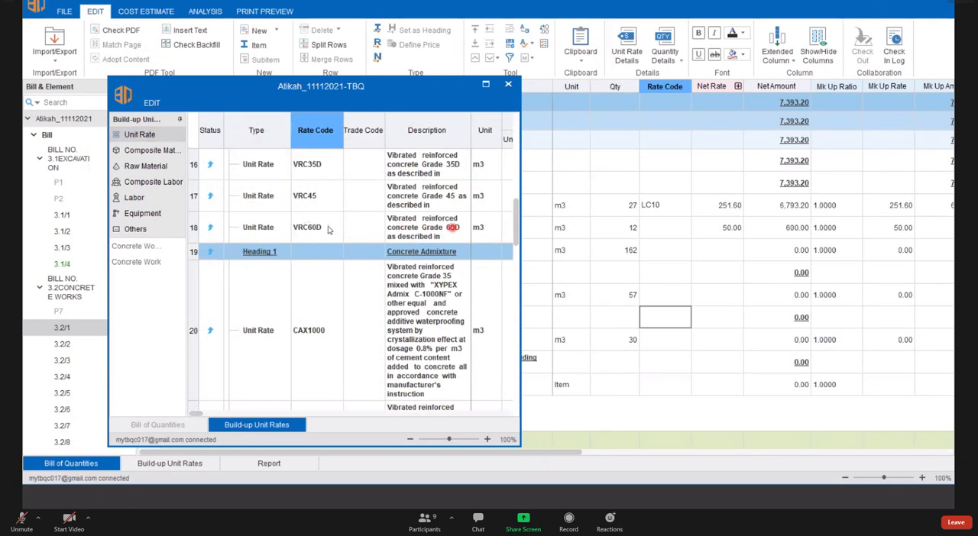
- Apply the VRC60D unit rate from the separate window to the 650 mm thick wall item's rate code
click(317, 229)
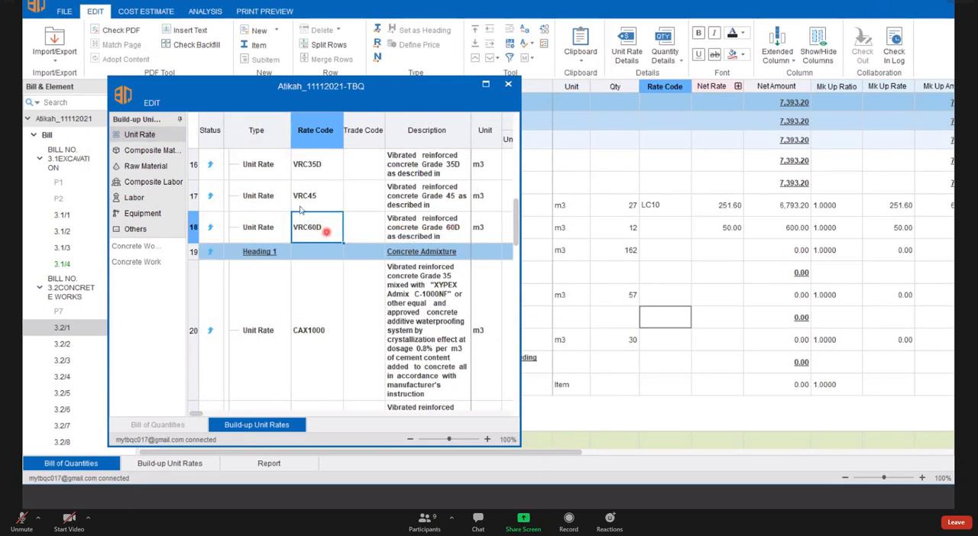
drag(324, 230, 664, 231)
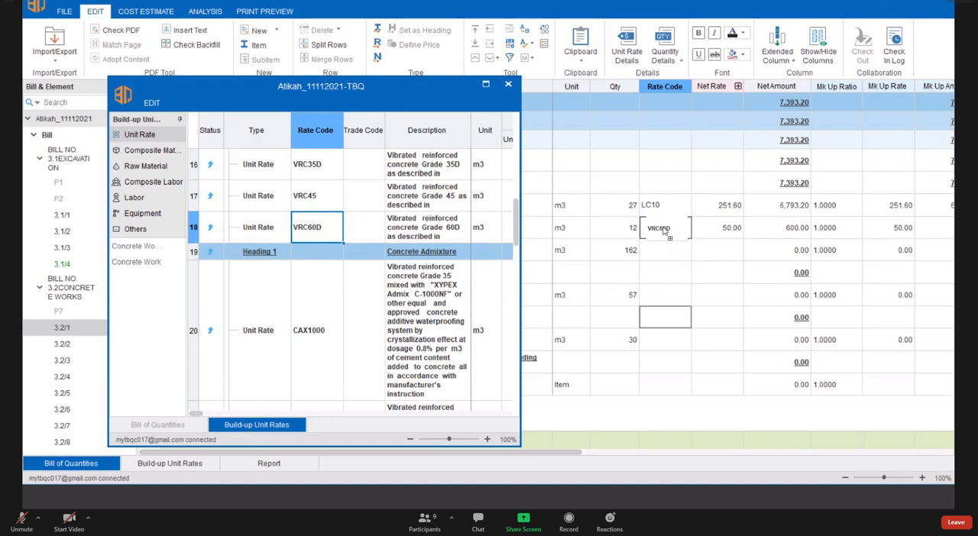
drag(664, 230, 663, 228)
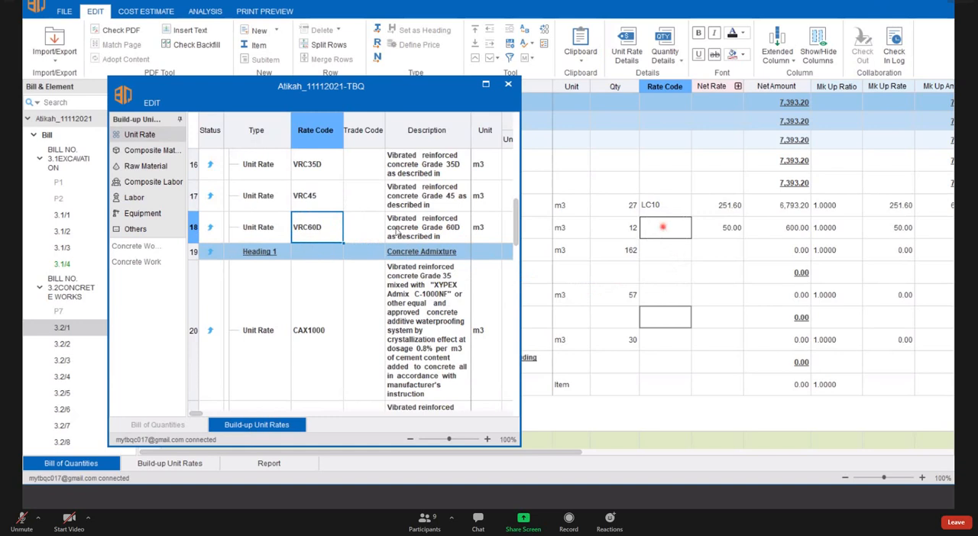
- Clear the VRC60D rate code from the 650 mm thick wall item
click(678, 229)
click(683, 228)
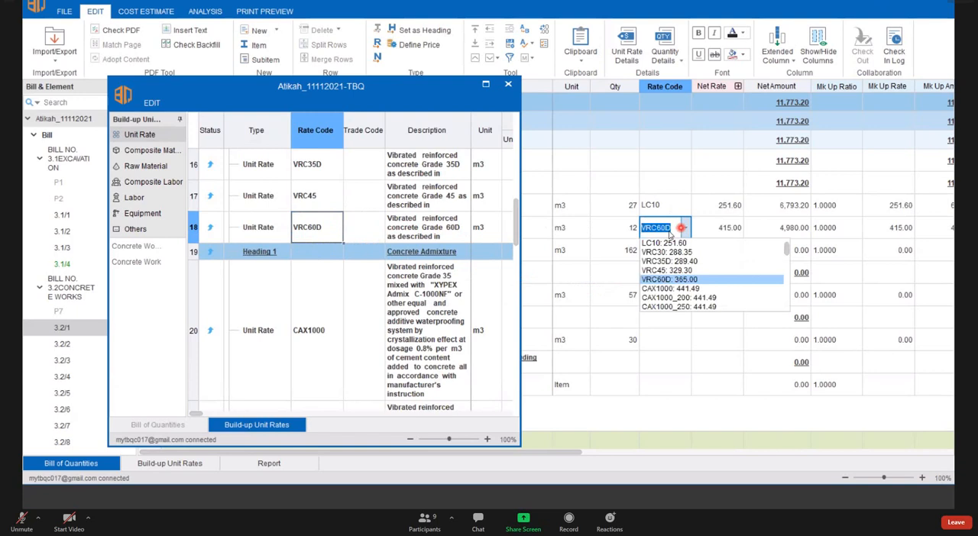
click(669, 231)
key(BackSpace)
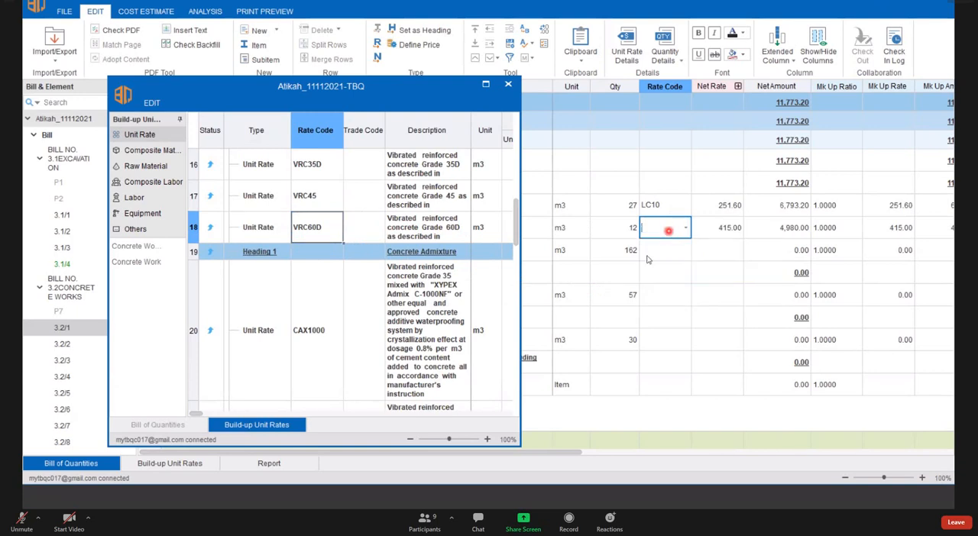
click(671, 263)
- Apply the VRC60D unit rate from the separate build-up window to the rate code of the columns item
click(331, 229)
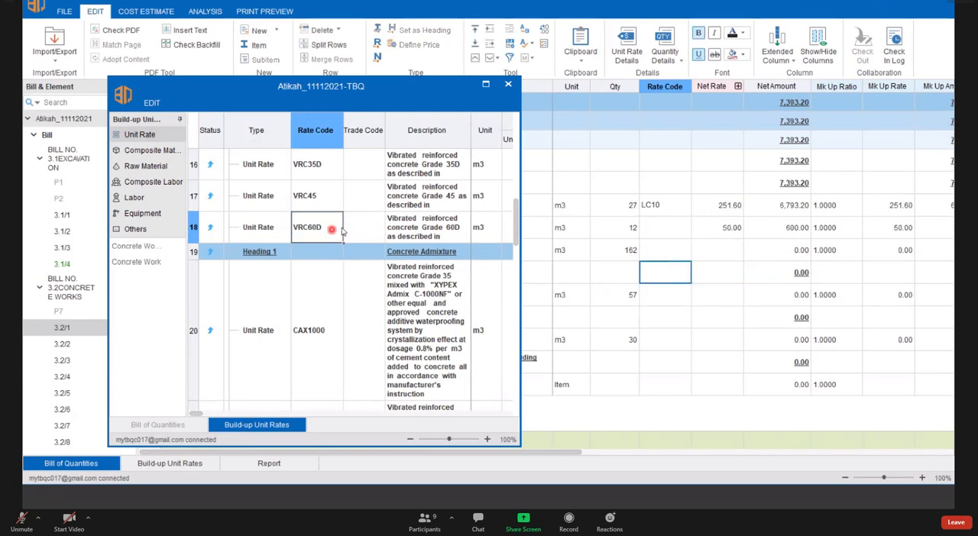
click(298, 228)
click(305, 240)
click(311, 219)
click(758, 263)
click(307, 228)
double_click(321, 221)
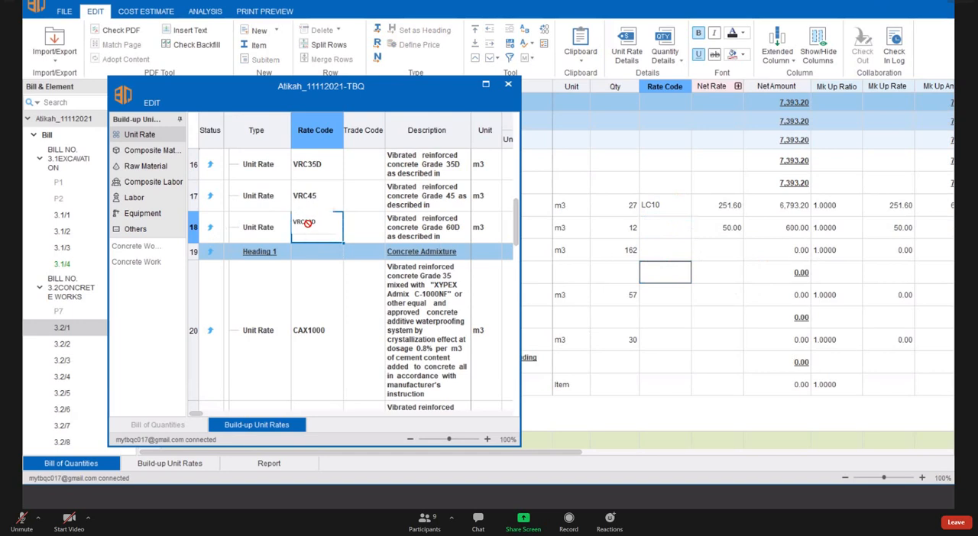
drag(309, 226, 665, 296)
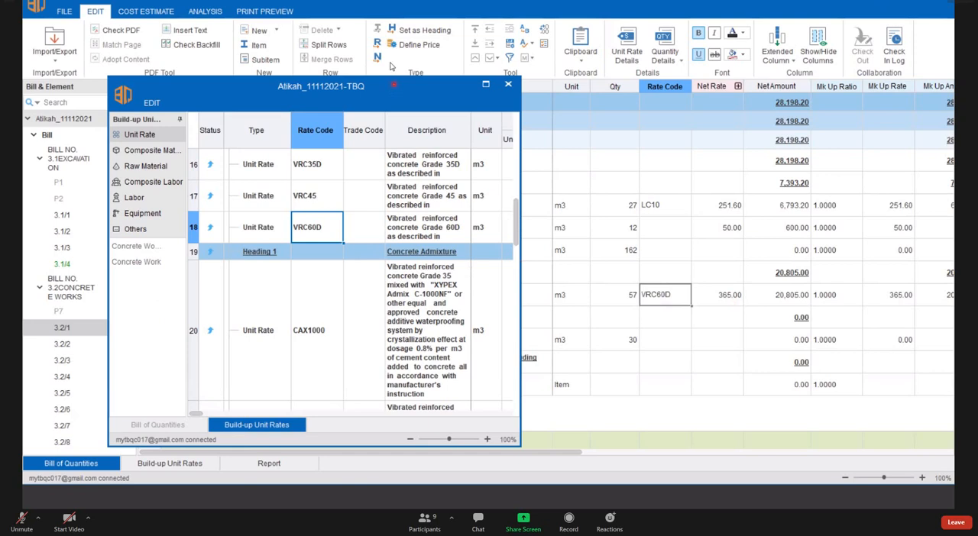
- Apply the VRC60D unit rate from the separate window to the beams item's rate code, and close that window
drag(391, 93, 362, 59)
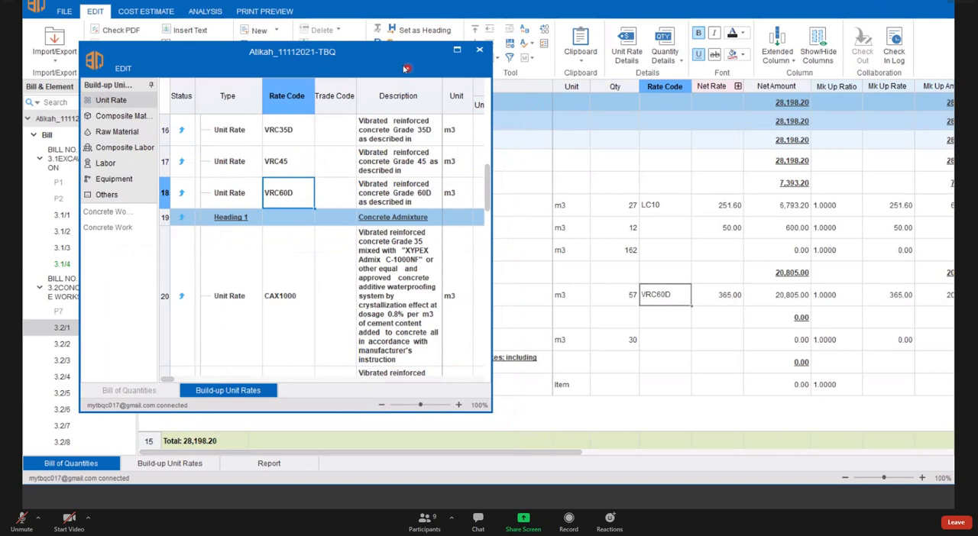
drag(404, 57, 411, 81)
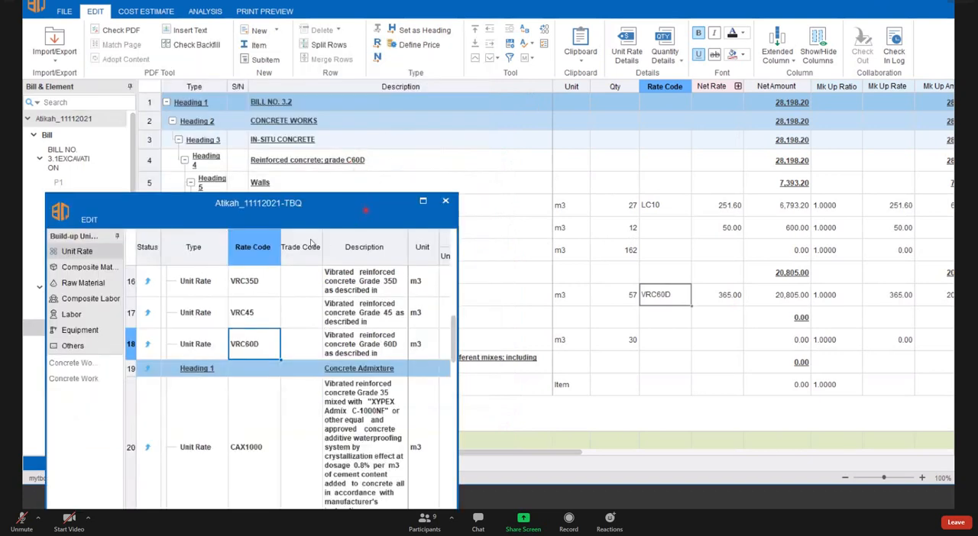
drag(296, 218, 663, 340)
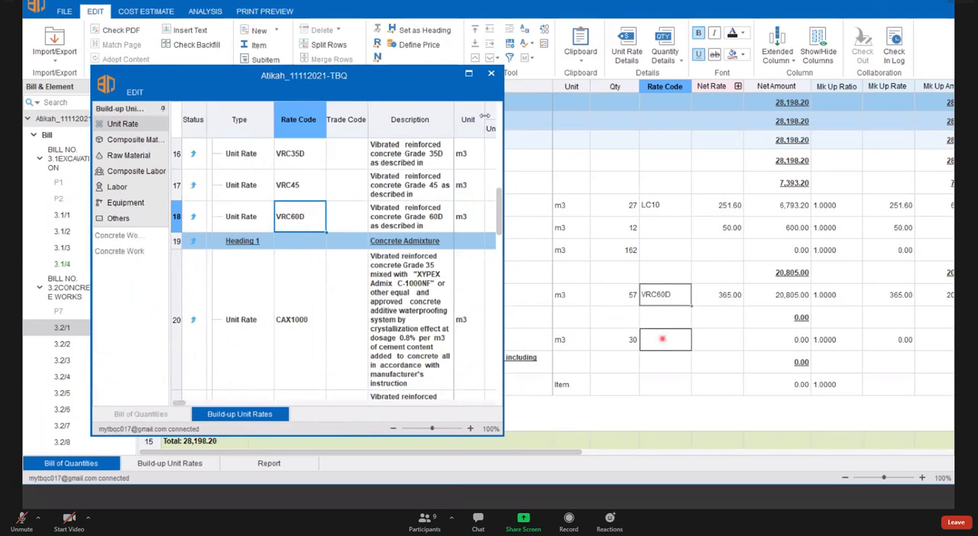
click(491, 74)
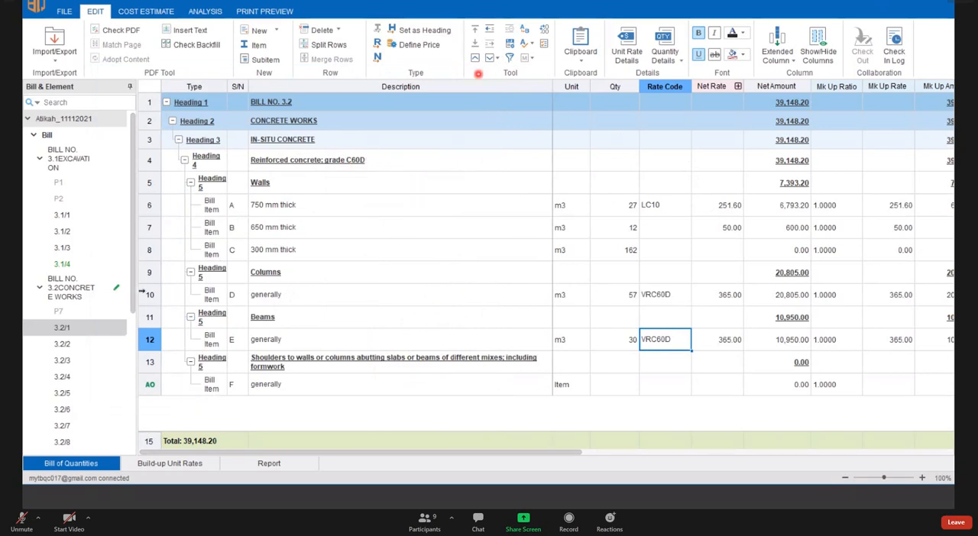
- Enable column filters on page 3.2/1 and filter its descriptions by C60D
click(67, 341)
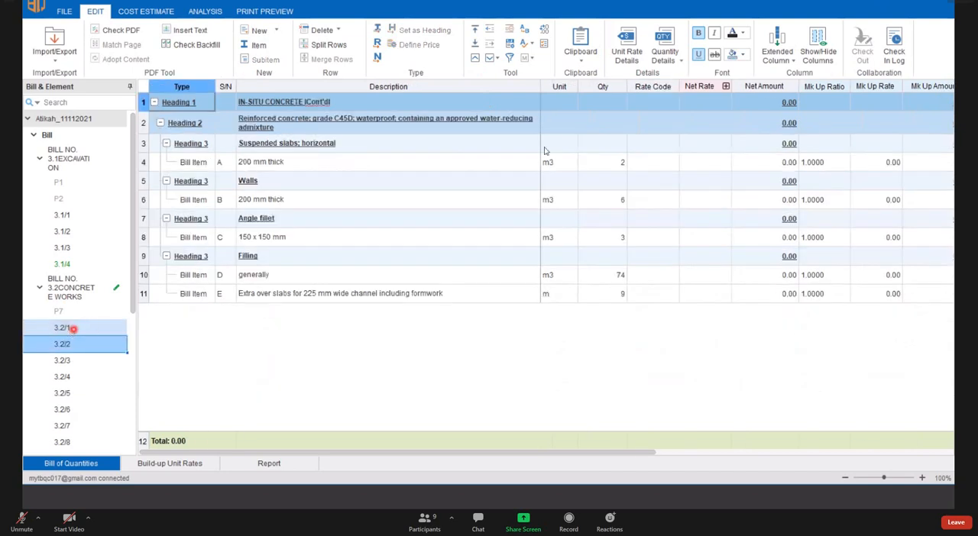
click(64, 328)
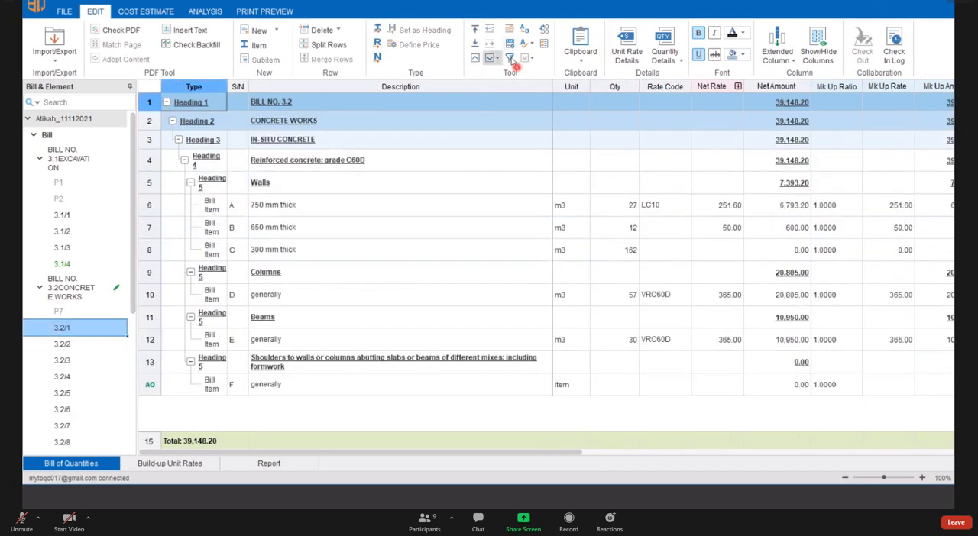
click(510, 59)
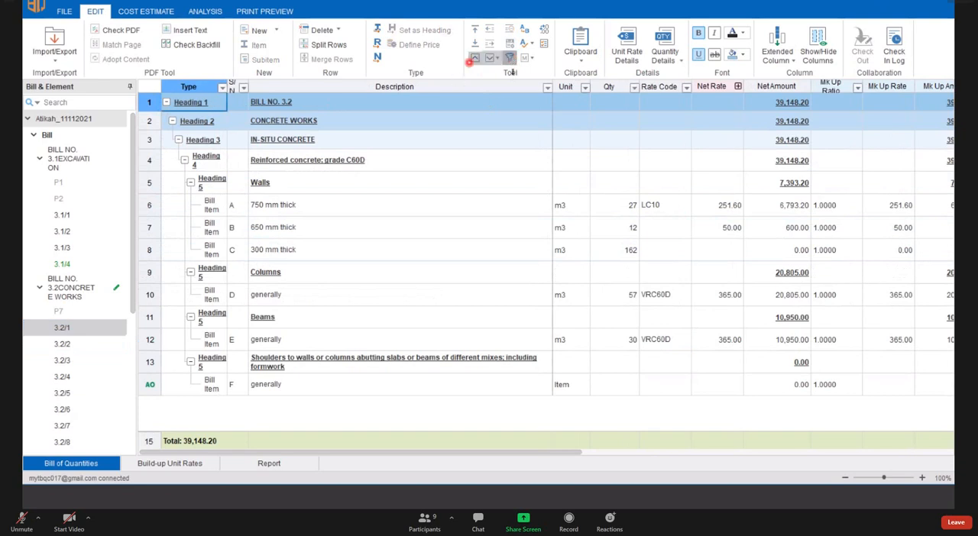
click(510, 60)
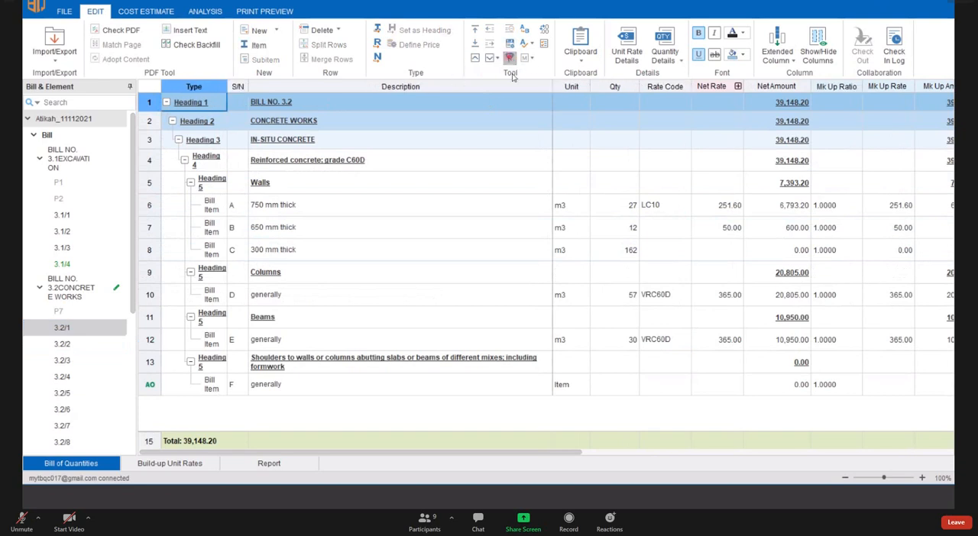
click(510, 58)
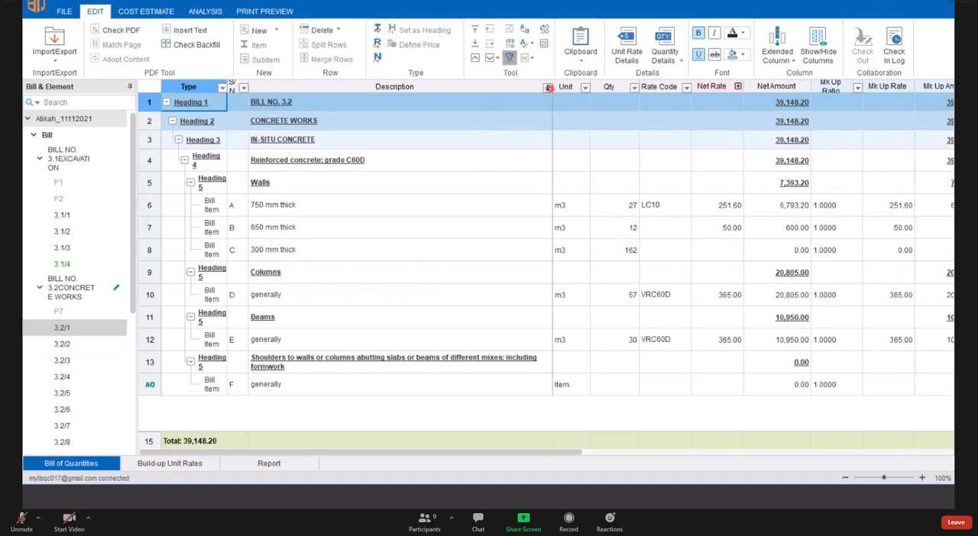
click(548, 87)
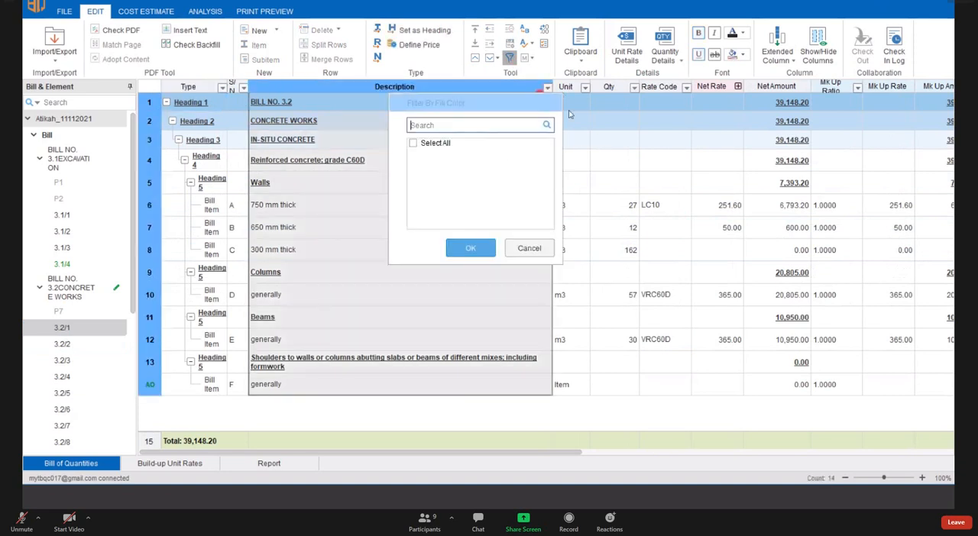
click(544, 89)
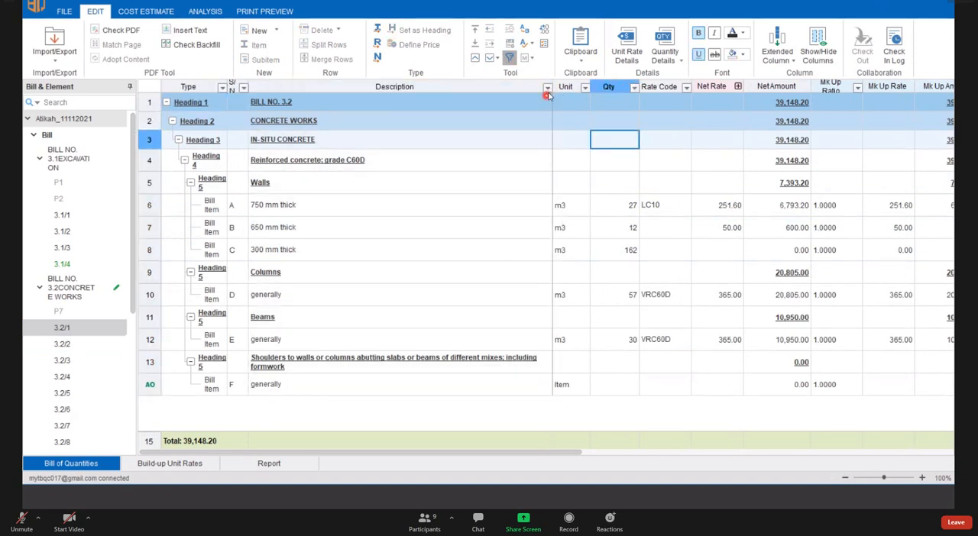
click(547, 88)
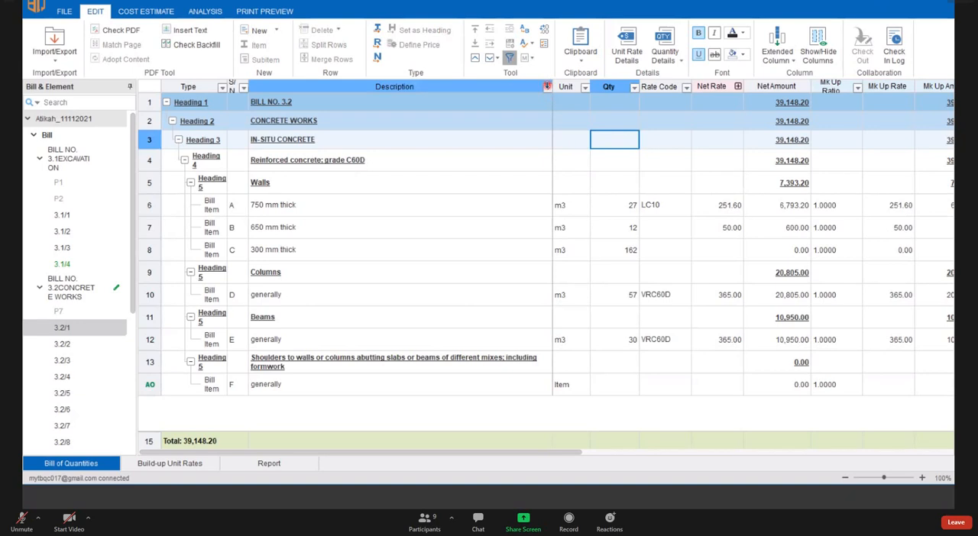
click(547, 88)
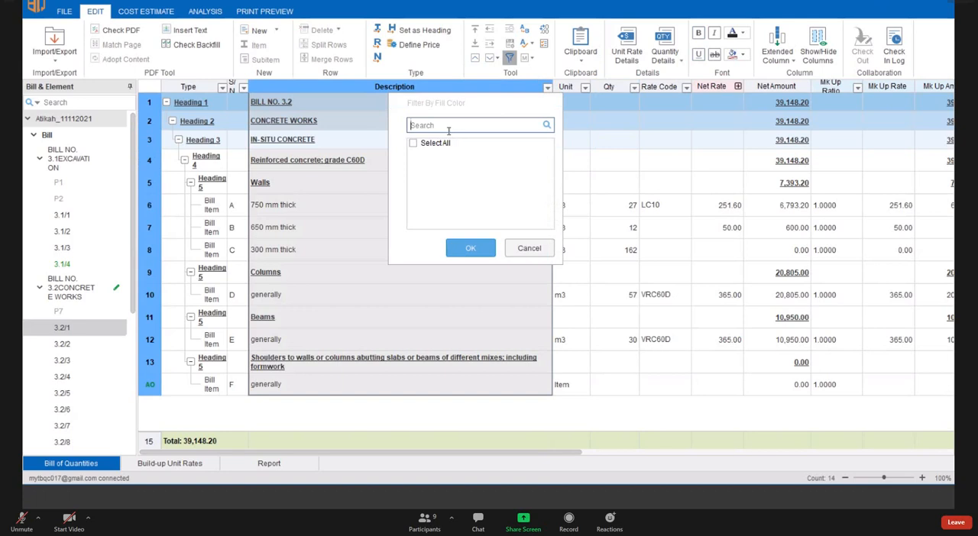
text(C60D)
click(470, 248)
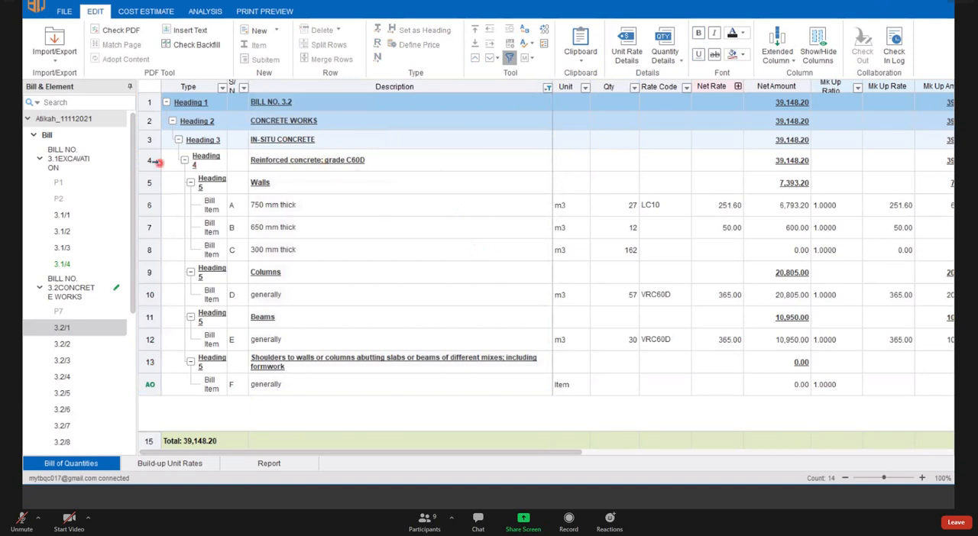
drag(152, 162, 152, 191)
drag(162, 302, 269, 357)
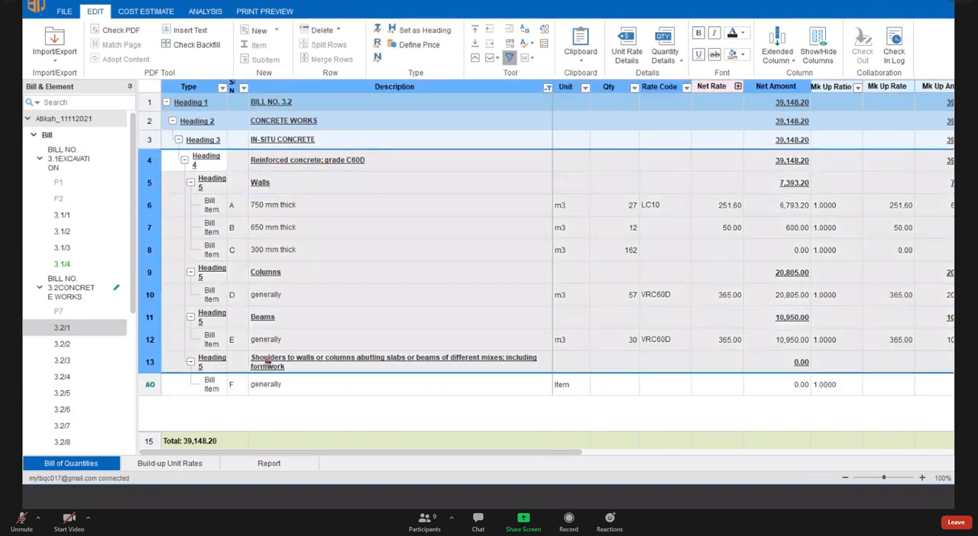
click(571, 252)
click(446, 298)
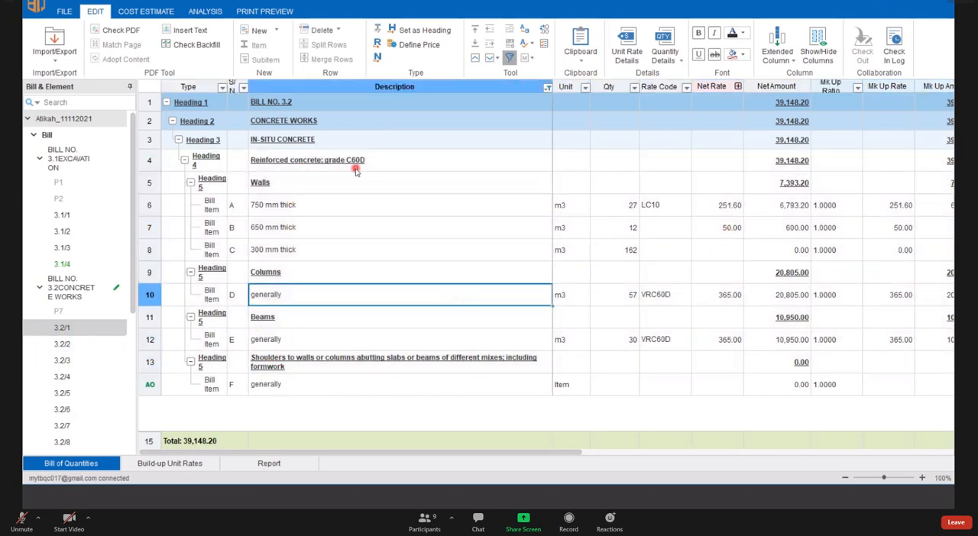
- Fill the VRC60D rate code from the columns item up to the 300 mm thick wall item
click(661, 298)
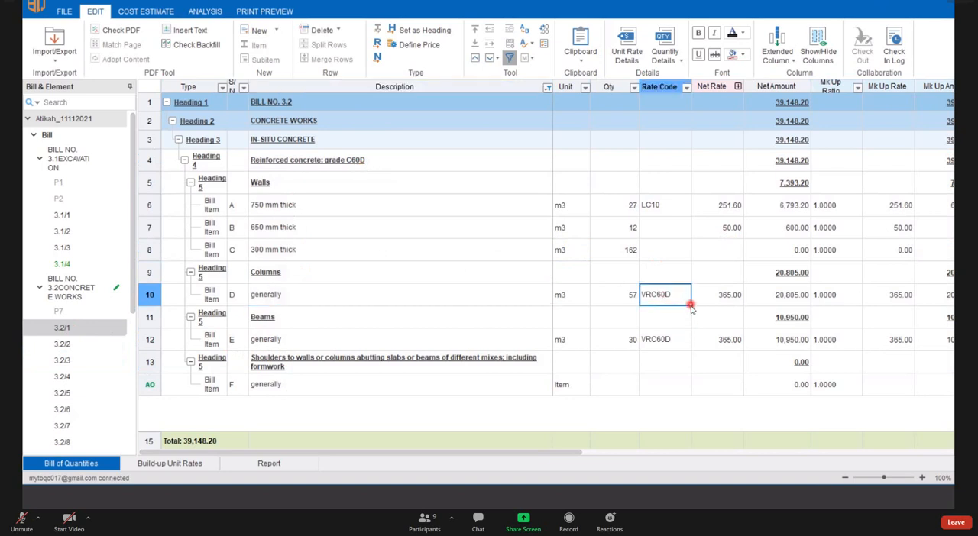
drag(690, 306, 702, 381)
click(662, 332)
click(684, 300)
drag(687, 303, 689, 249)
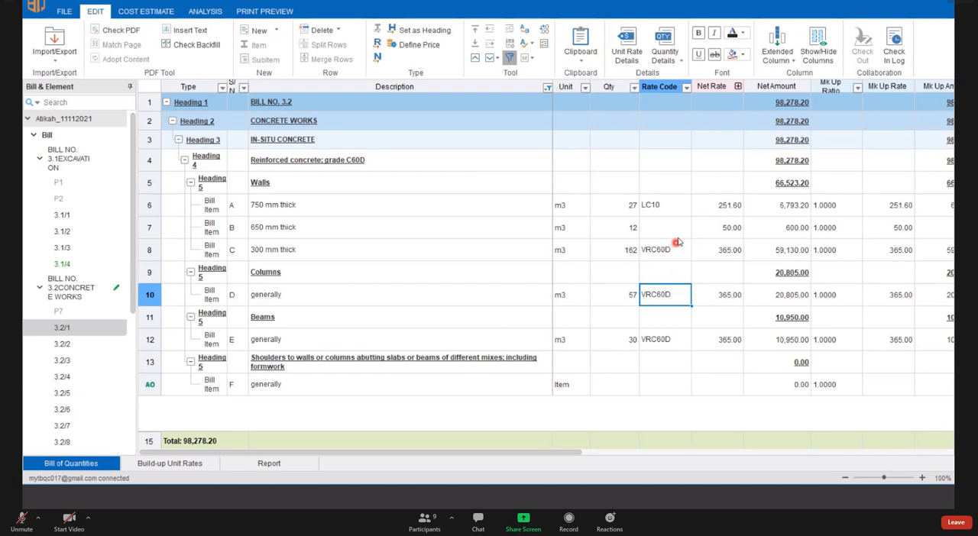
- Clear the 750 mm wall's rate code and the 650 mm wall's net rate, and fill both rate codes with VRC60D from the 300 mm wall item
click(684, 207)
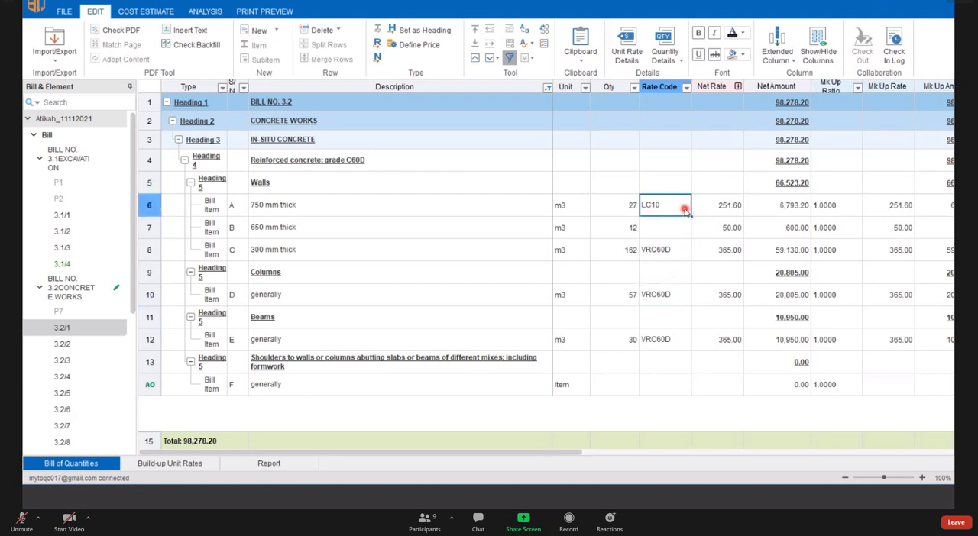
key(Delete)
click(672, 257)
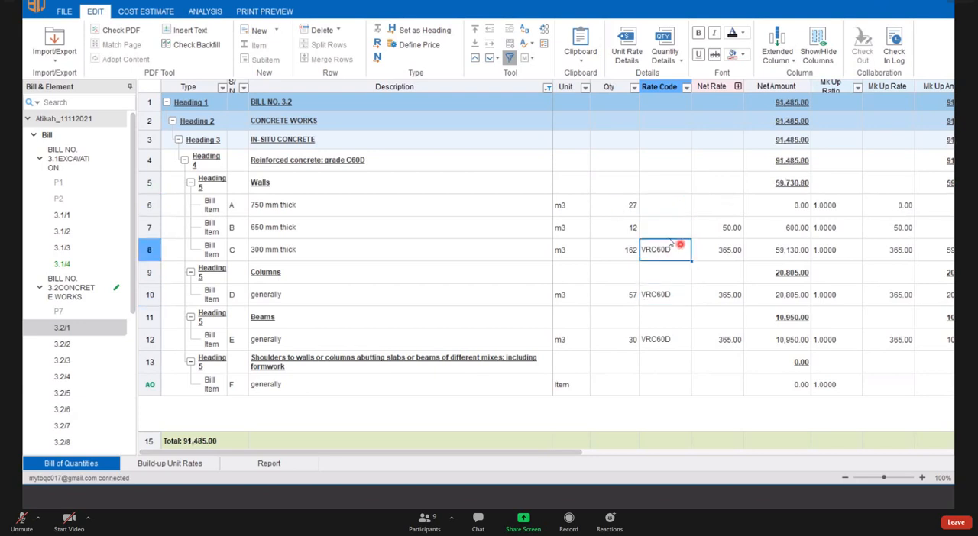
click(730, 233)
key(Delete)
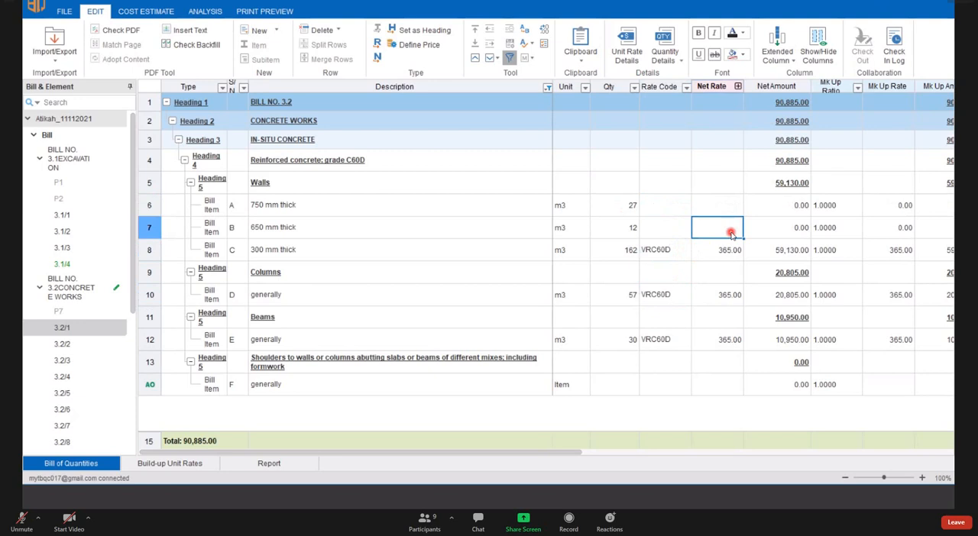
click(677, 255)
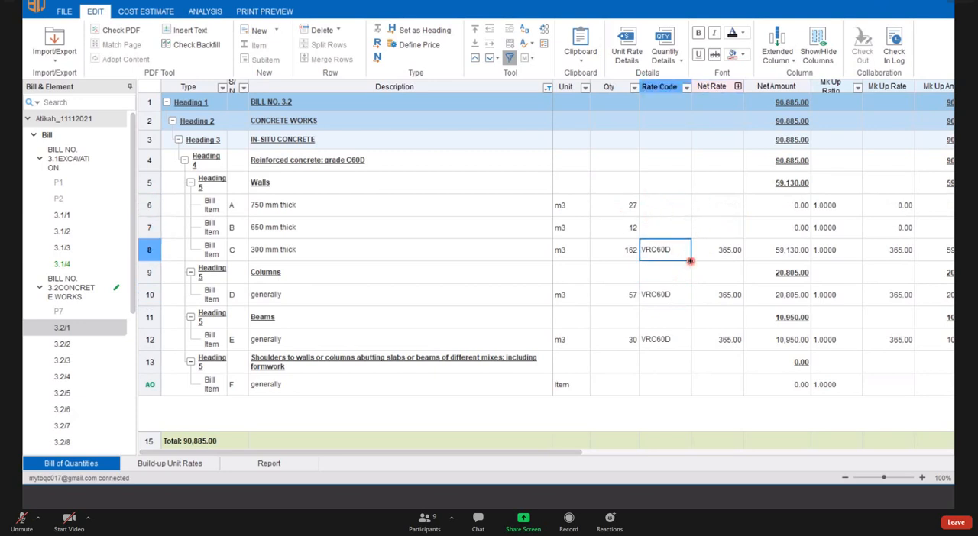
drag(690, 261, 682, 203)
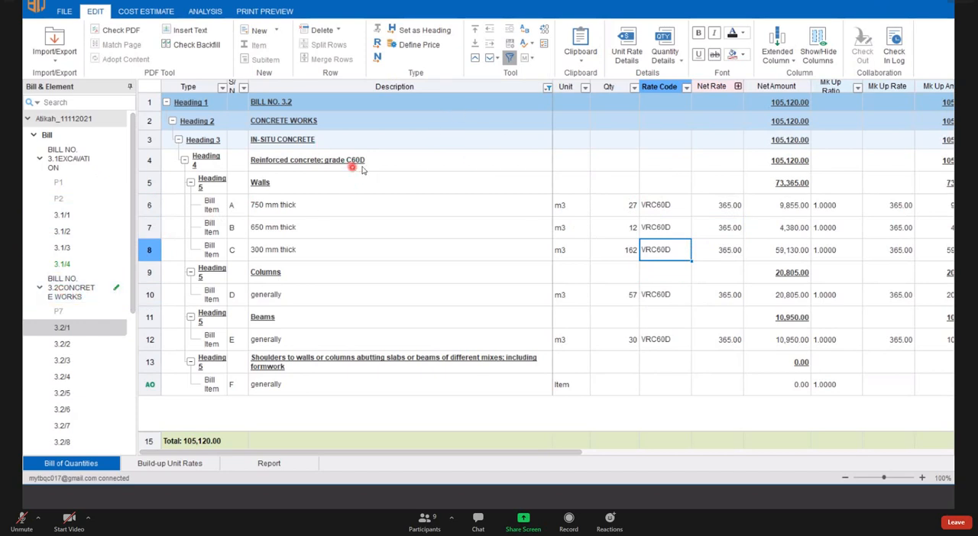
- Reset the filter, filter the descriptions of the whole concrete works bill by C60D, and review the matching items
click(62, 290)
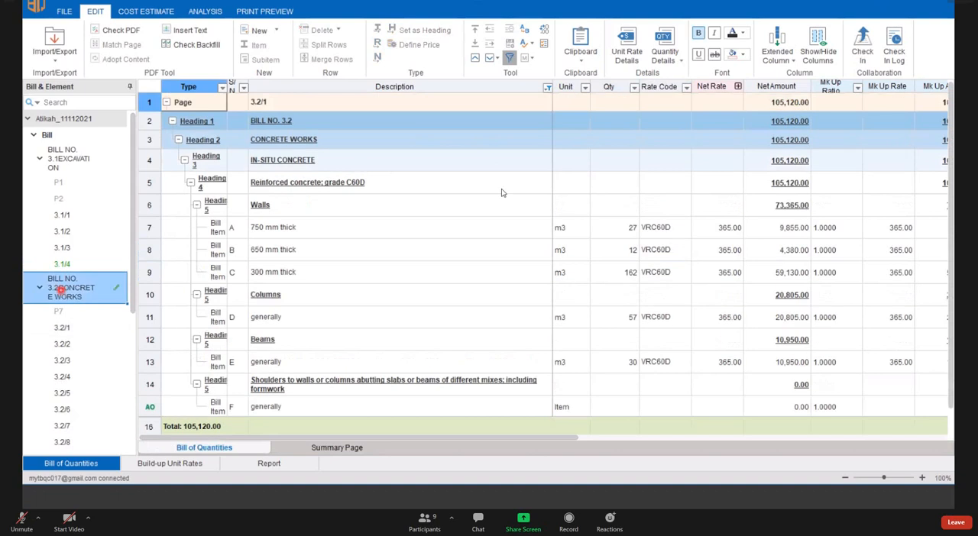
click(510, 61)
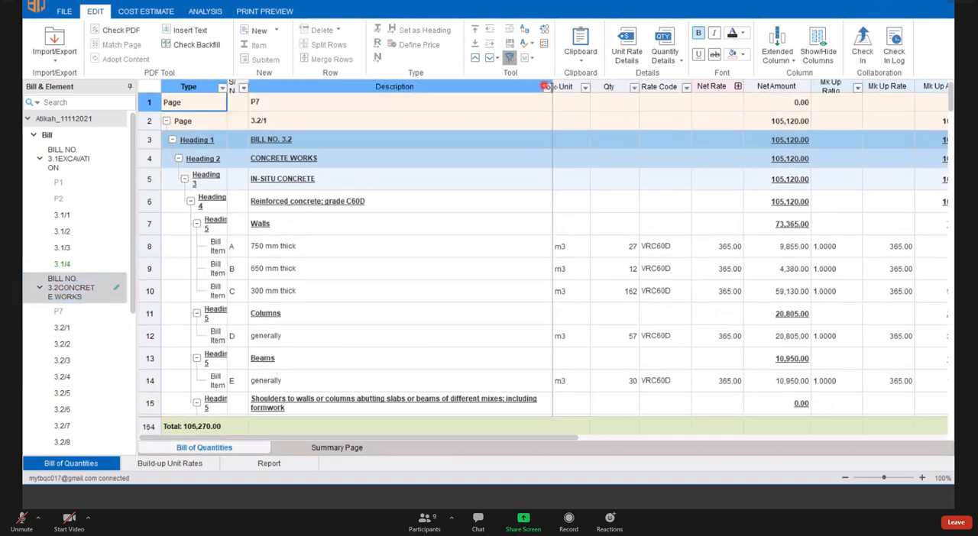
click(549, 88)
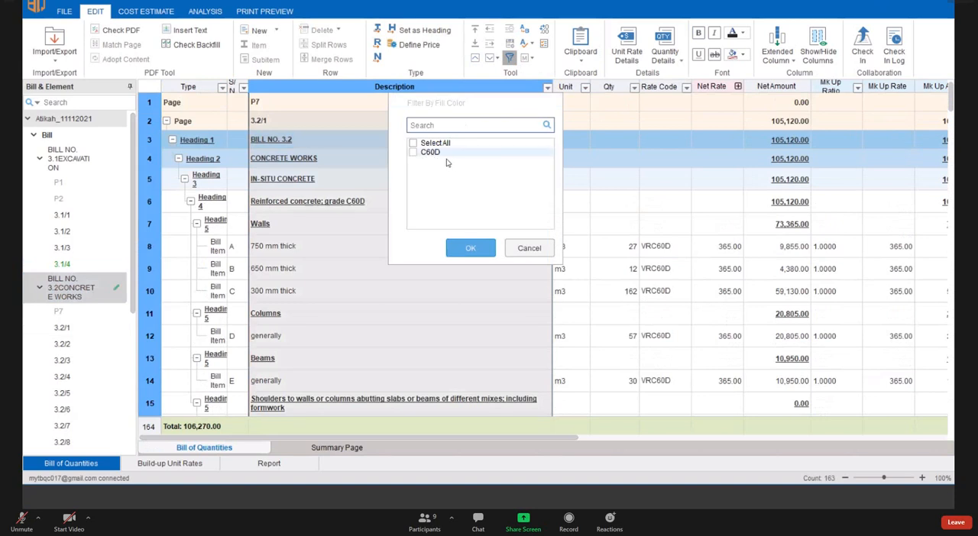
click(413, 152)
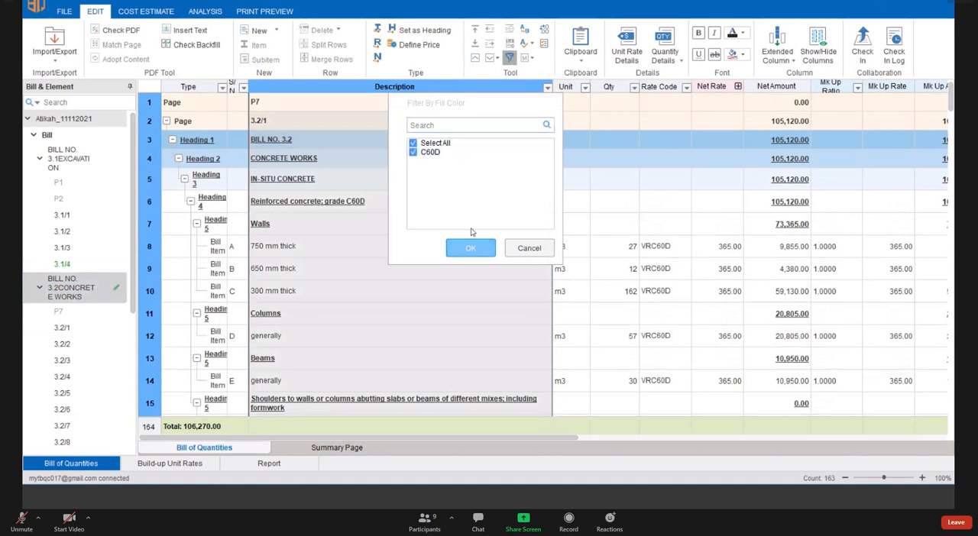
click(472, 249)
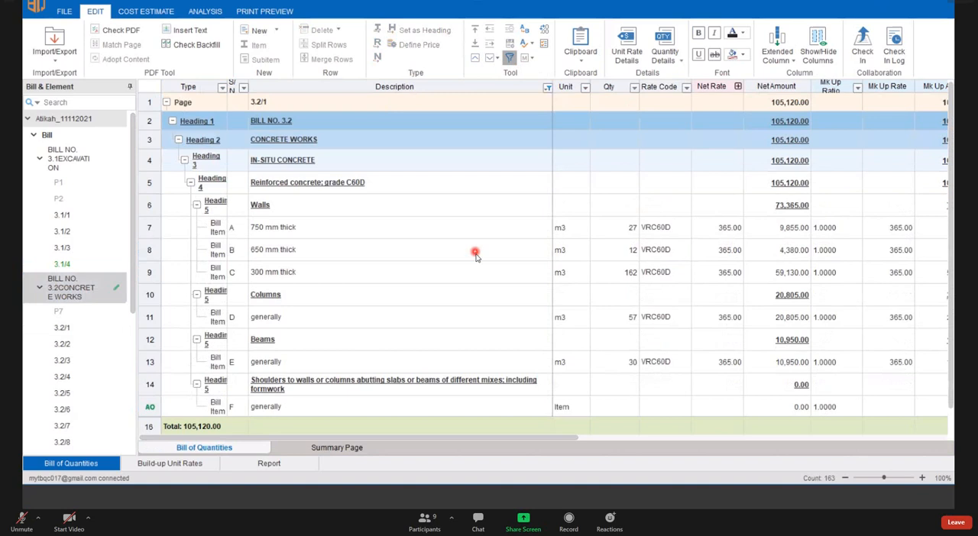
scroll(332, 227, down, 1)
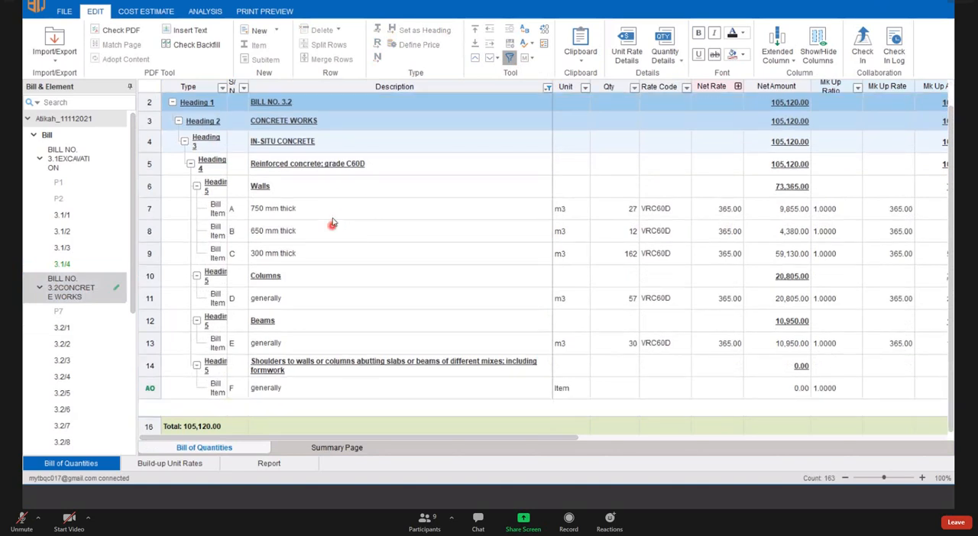
scroll(332, 214, up, 1)
scroll(332, 211, down, 1)
scroll(332, 211, up, 1)
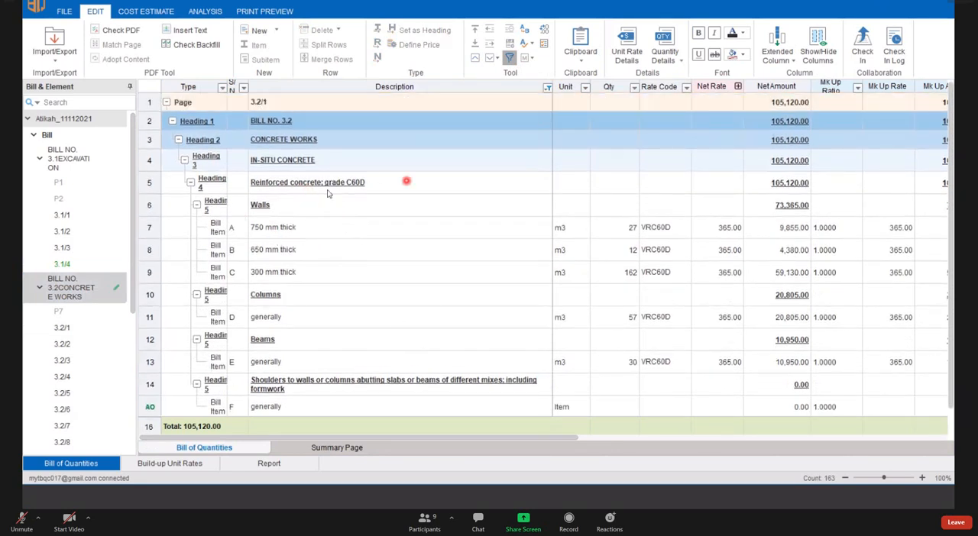
- Remove the description filter from the concrete works bill and reopen page 3.2/1
click(406, 226)
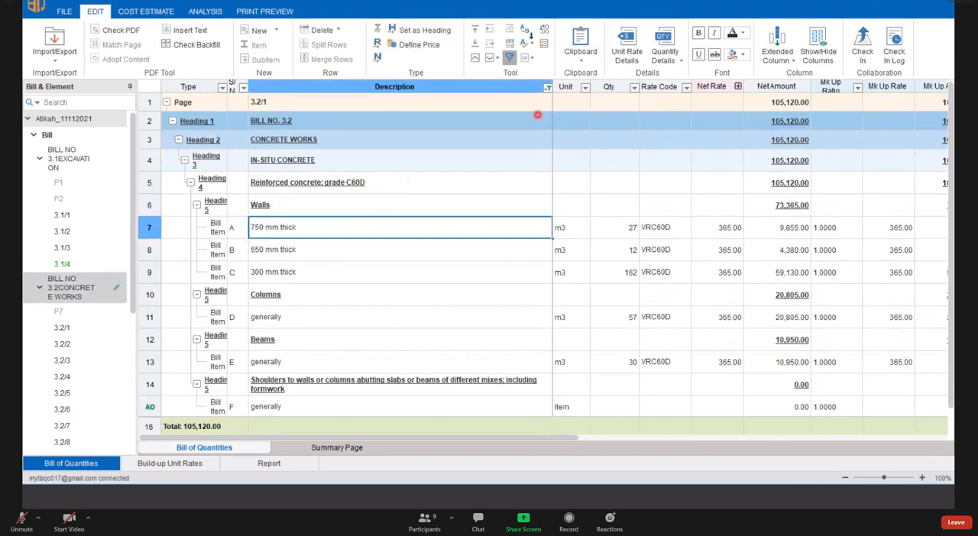
click(513, 61)
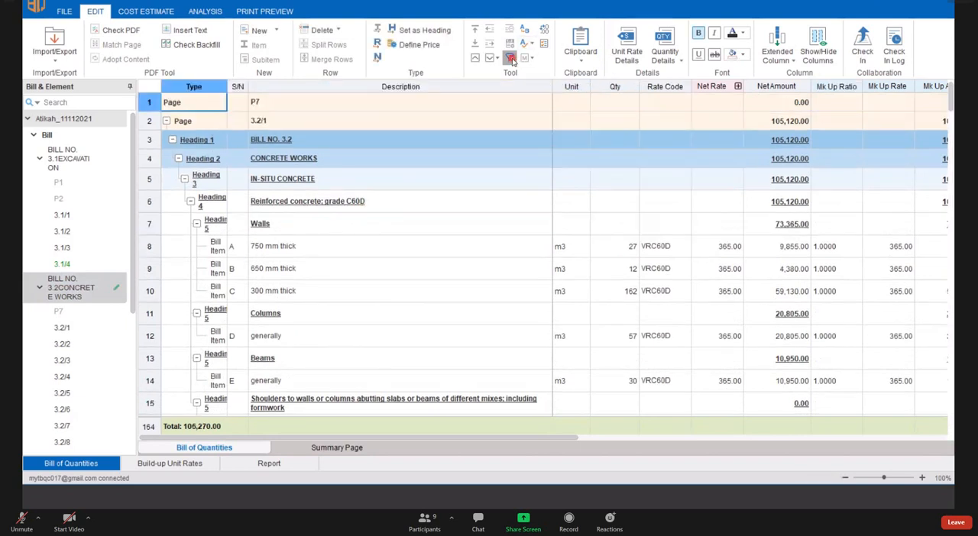
click(65, 327)
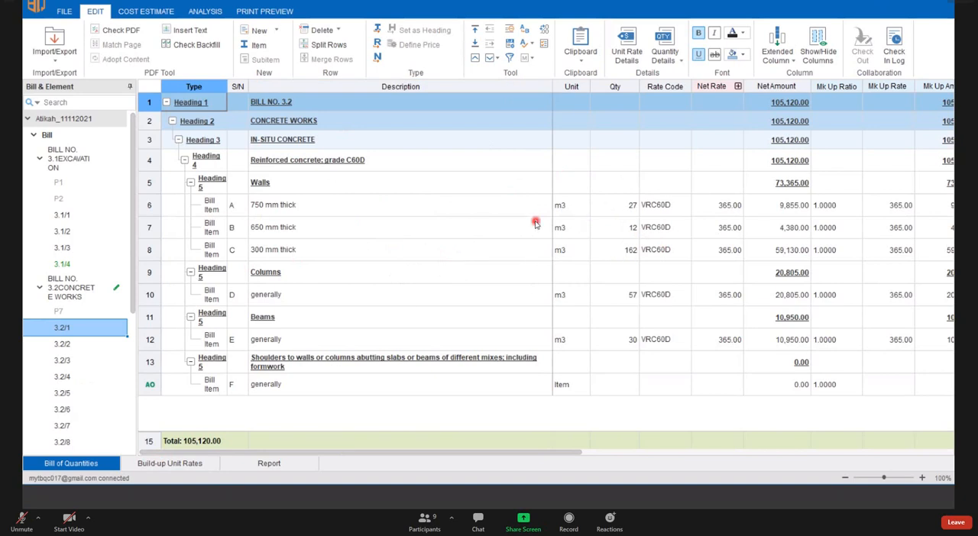
- Look through pages 3.2/5, 3.2/1 and 3.2/2 of the concrete works bill and return to page 3.2/1
click(246, 13)
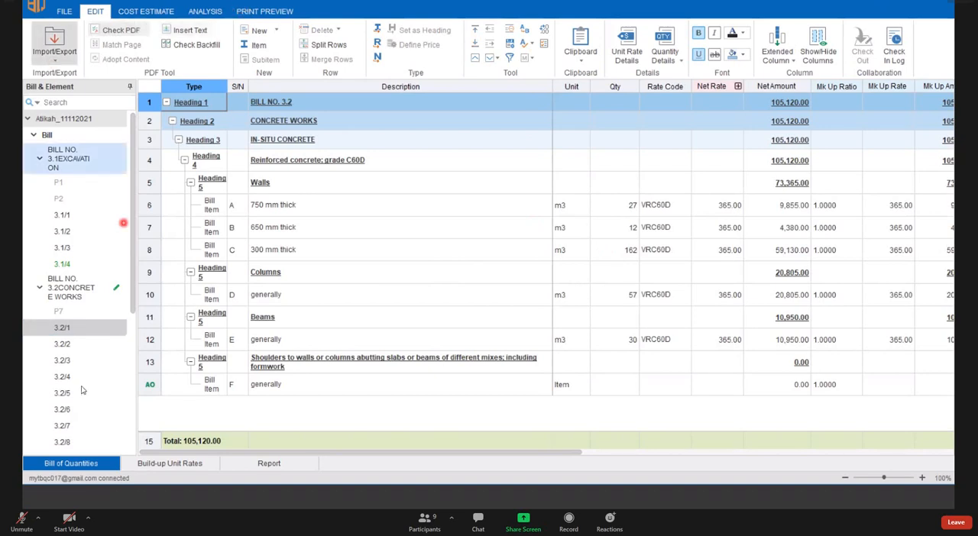
click(80, 379)
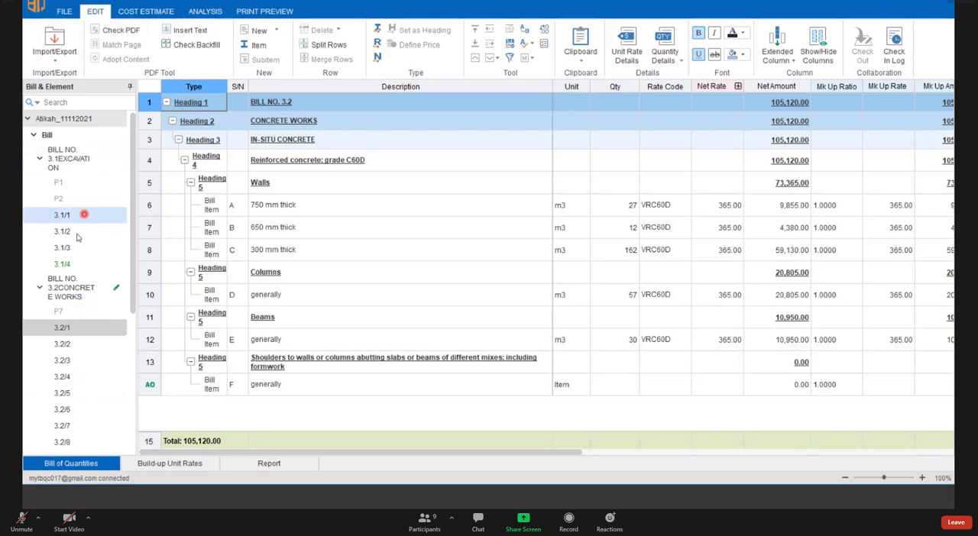
click(65, 395)
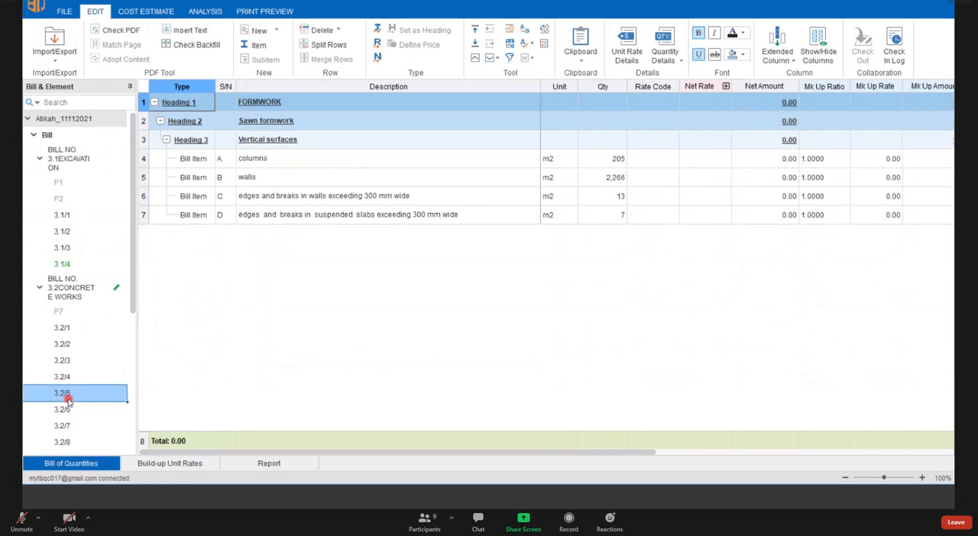
right_click(169, 464)
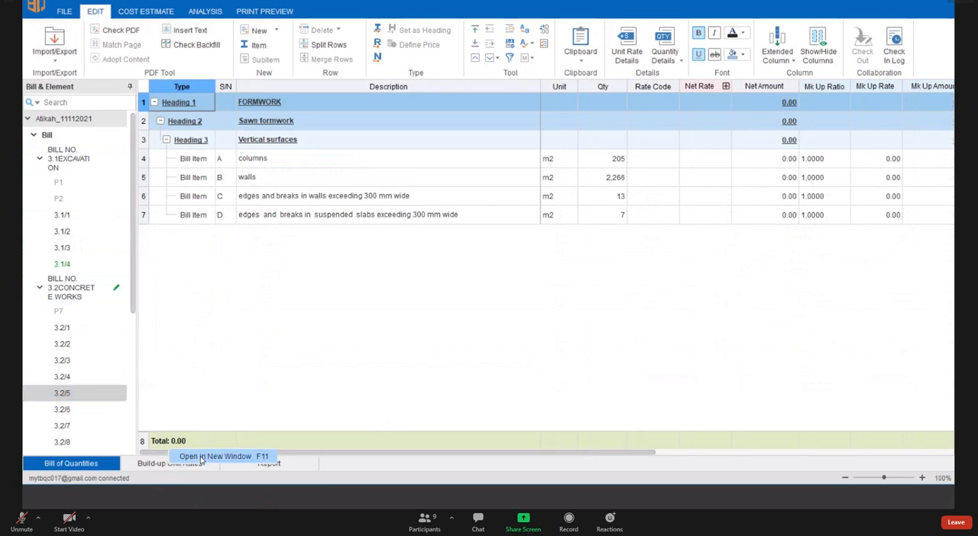
click(64, 330)
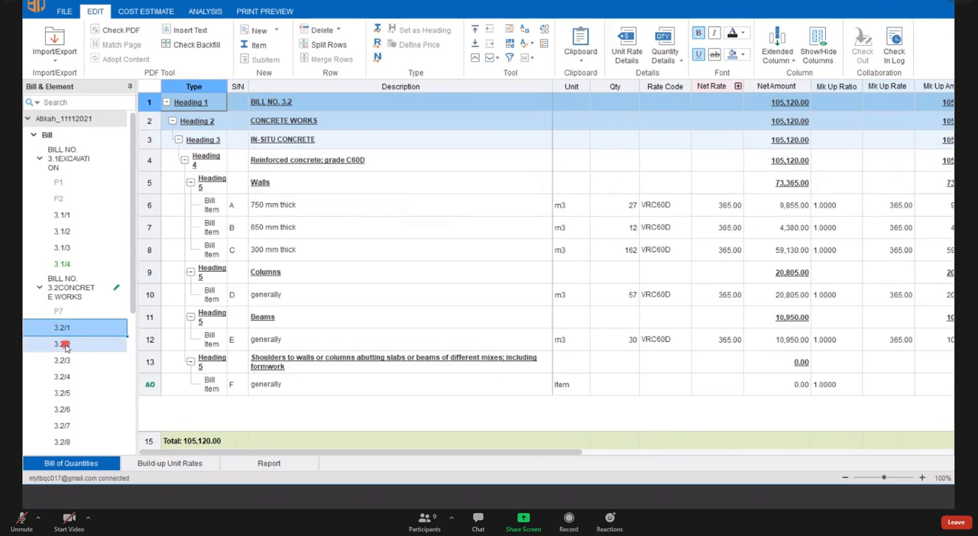
click(64, 346)
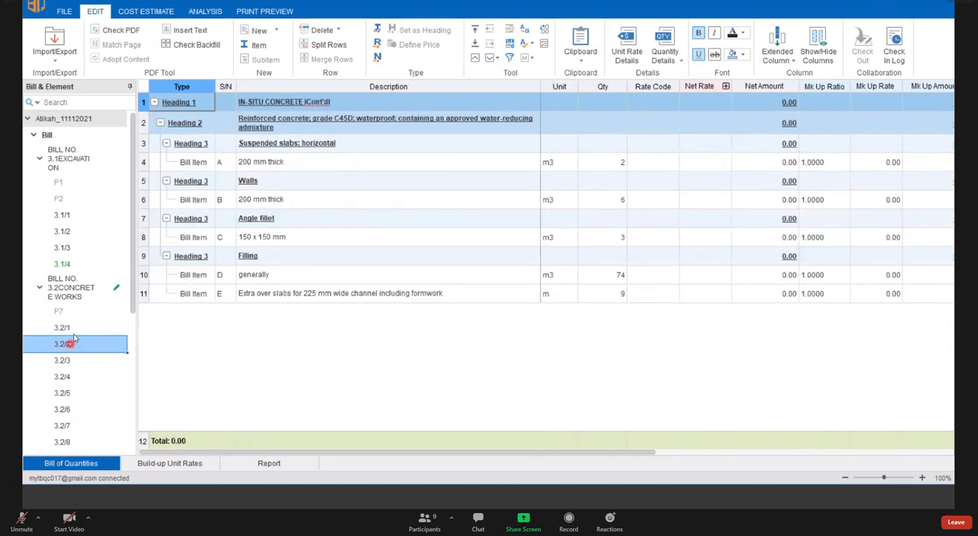
click(64, 328)
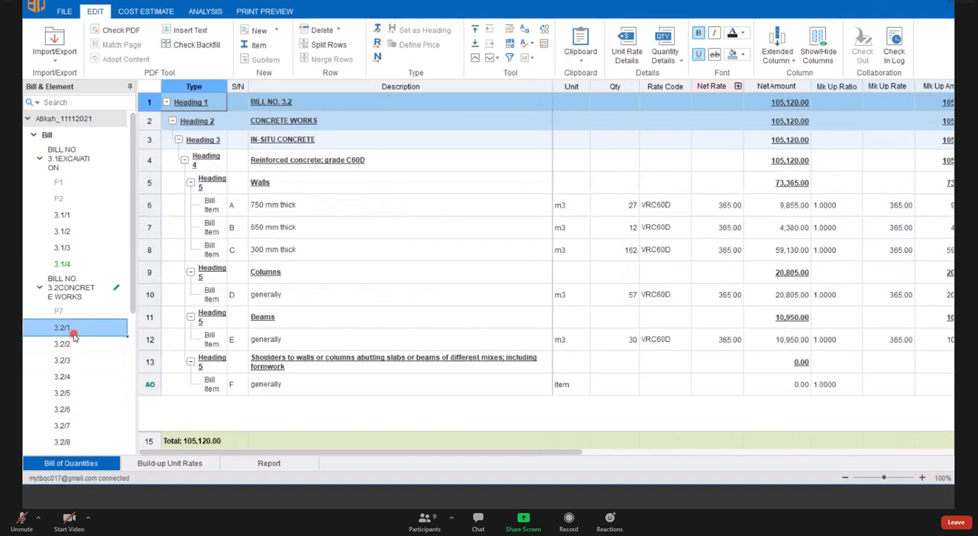
click(246, 16)
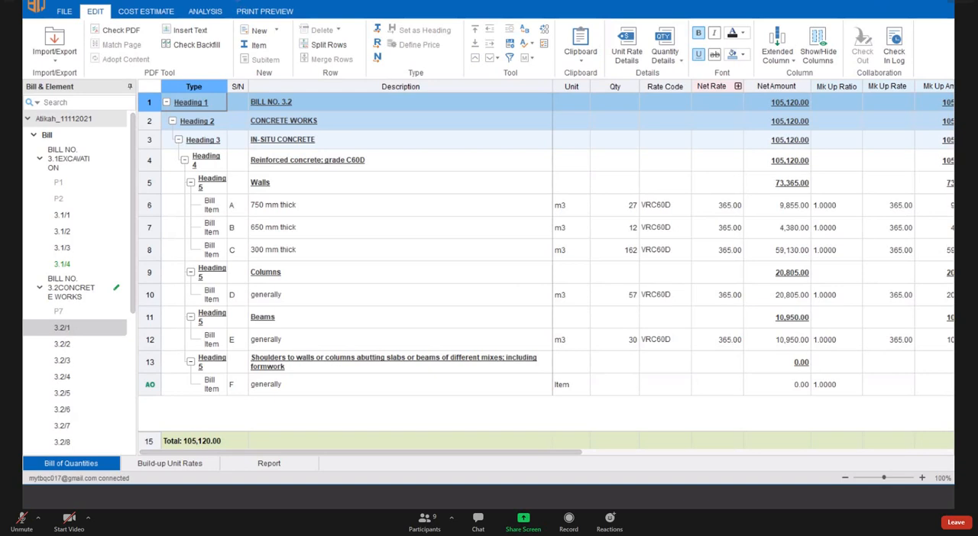
click(422, 240)
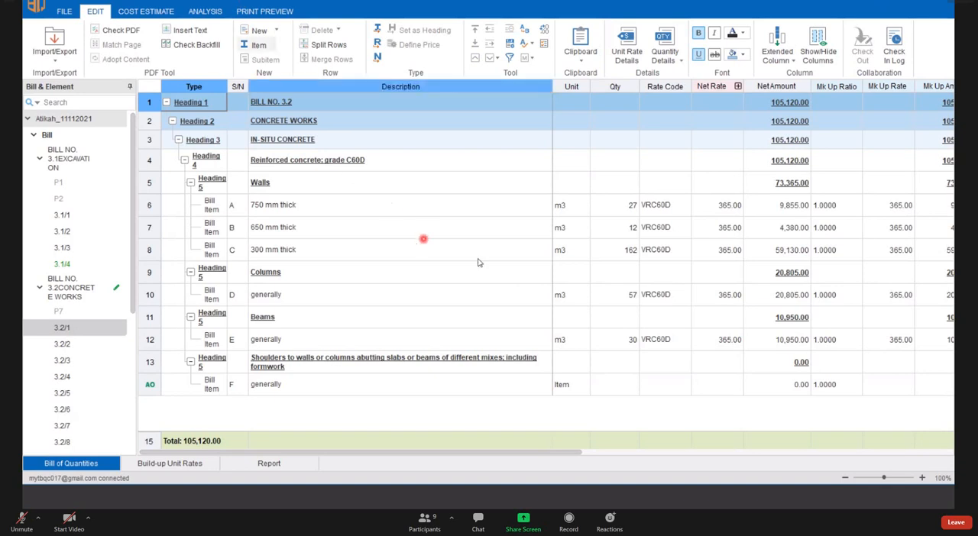
- Open page 3.2/2 of the concrete works bill and bring up the build-up unit rates in a separate window
click(80, 346)
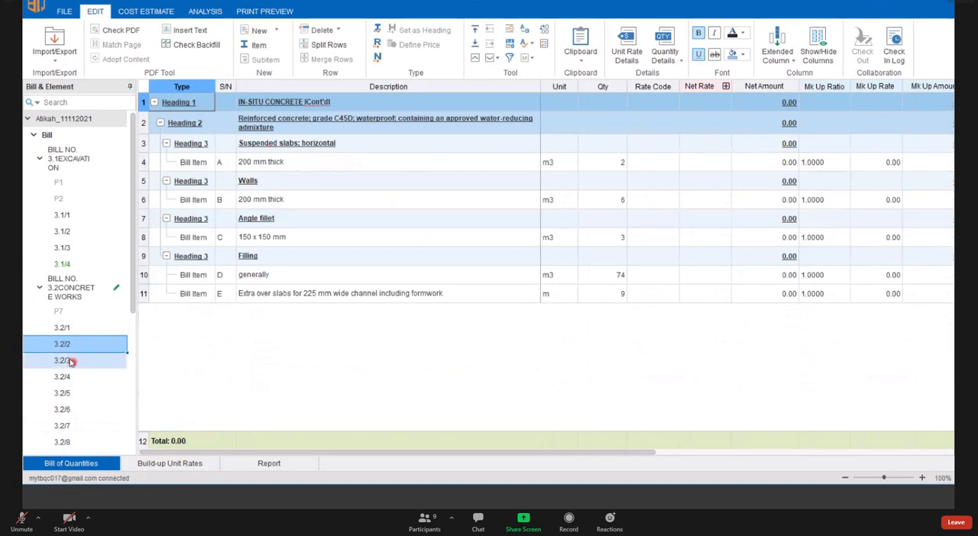
scroll(73, 359, down, 3)
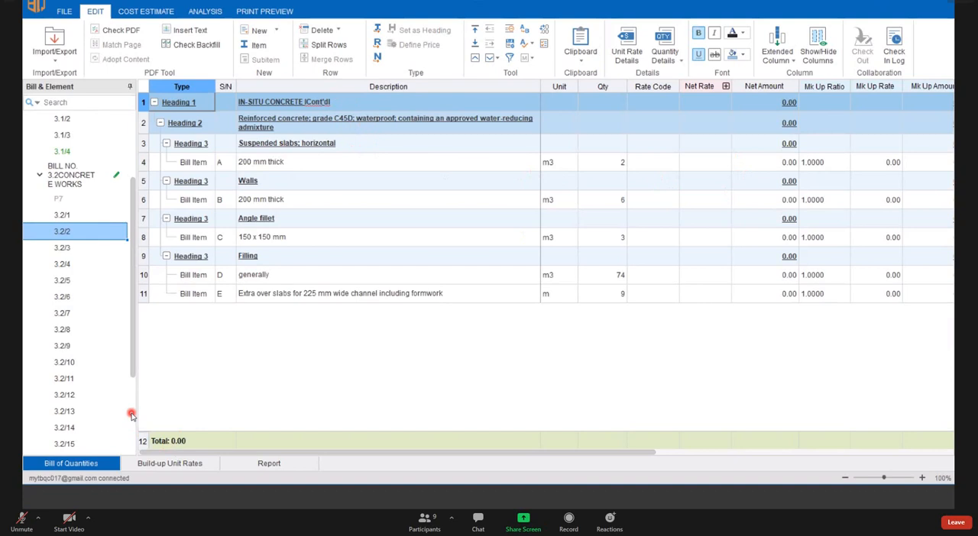
right_click(182, 464)
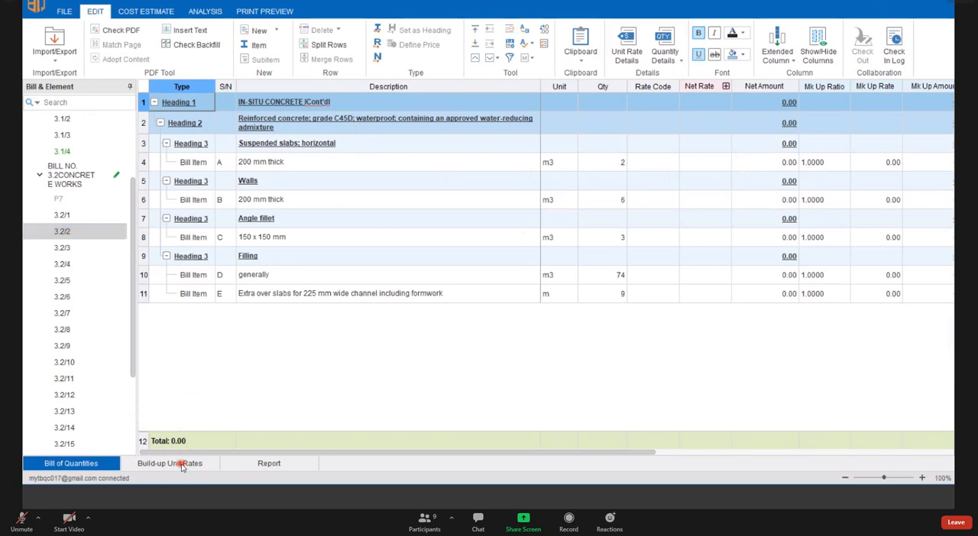
click(166, 466)
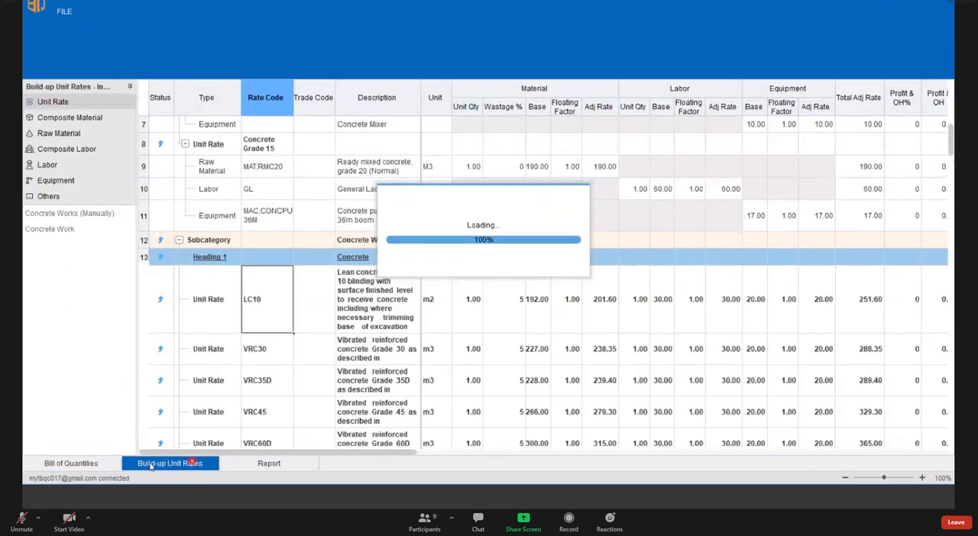
click(104, 464)
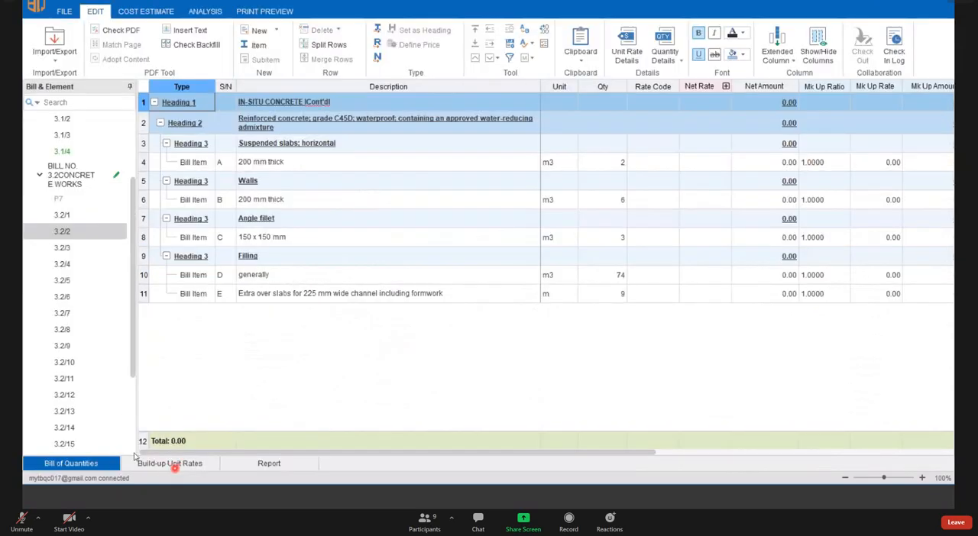
right_click(193, 468)
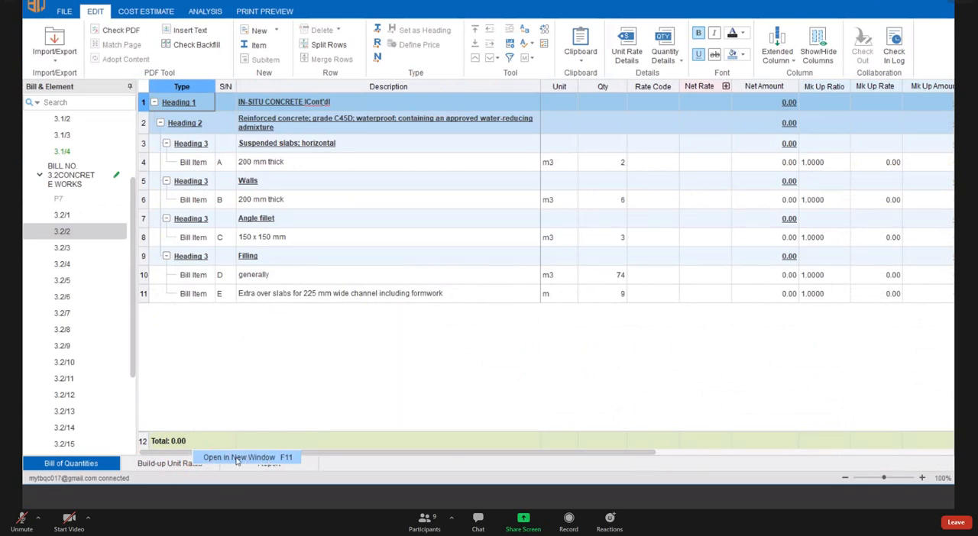
click(243, 458)
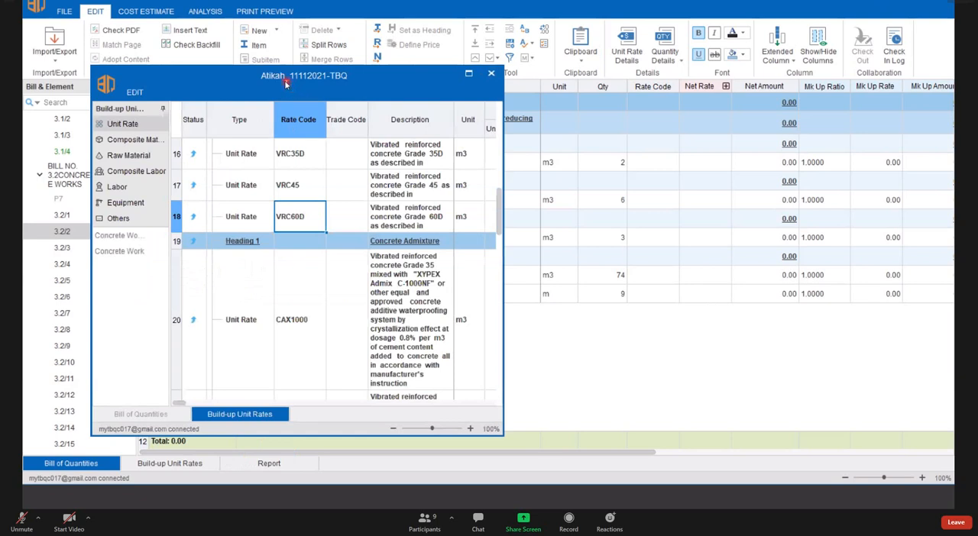
- Show the Unit Rate list in the separate window and reposition the window over the bill page
drag(285, 84, 260, 88)
click(103, 143)
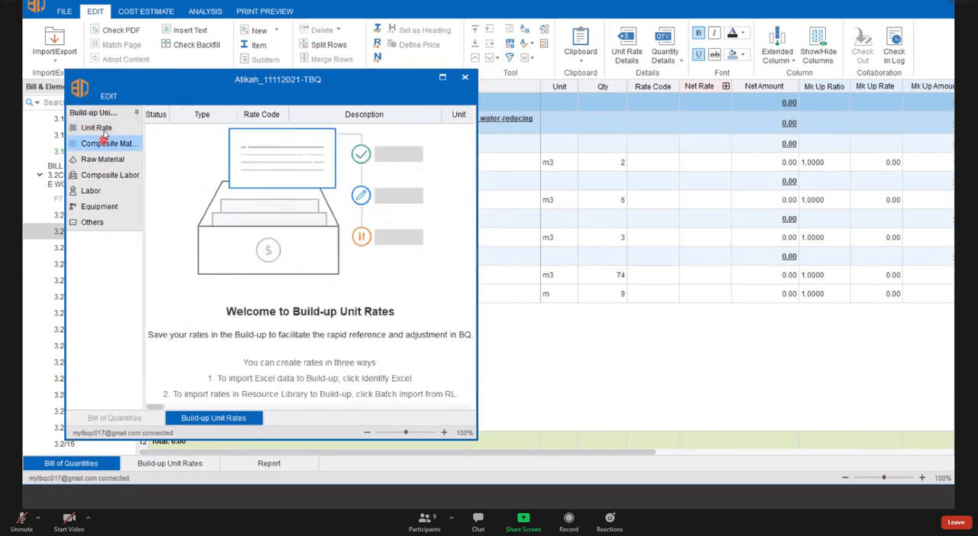
click(96, 128)
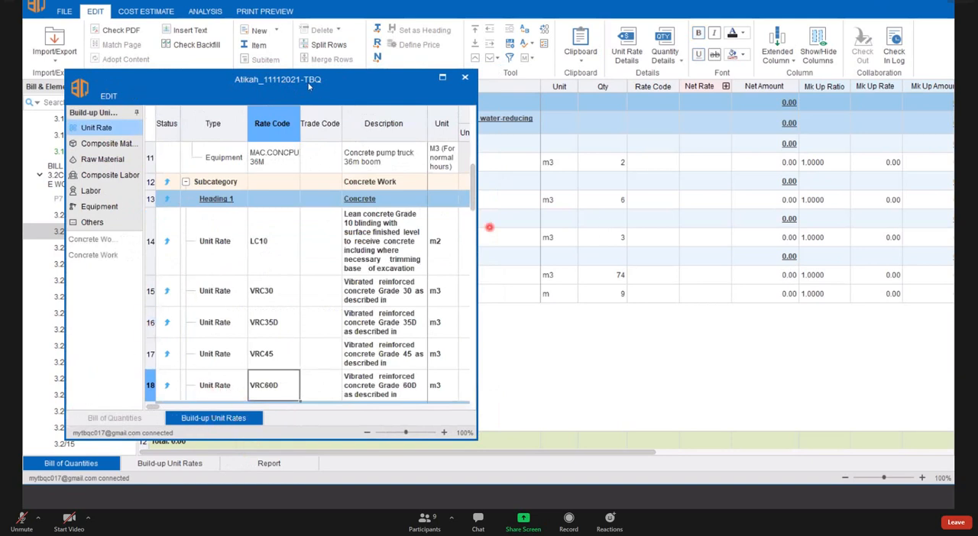
drag(299, 90, 308, 158)
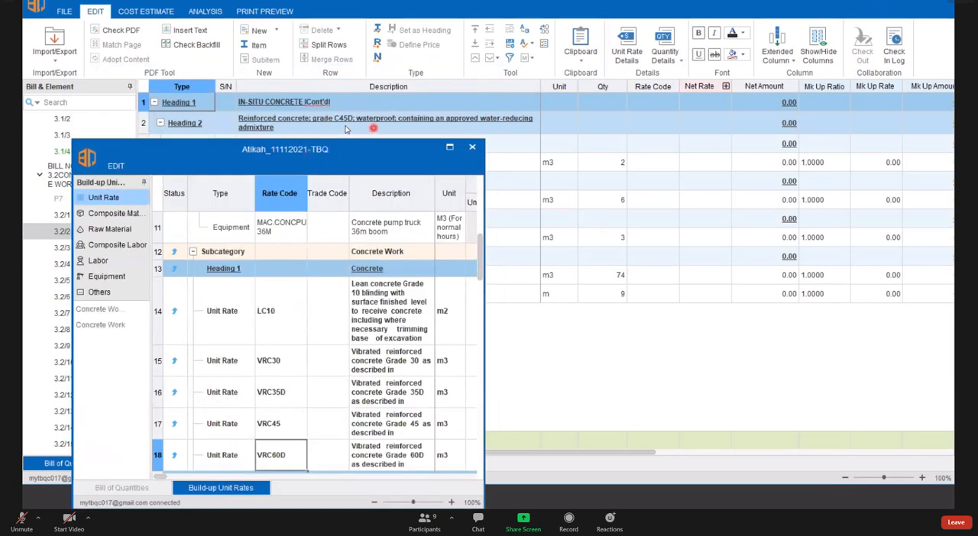
drag(353, 151, 344, 84)
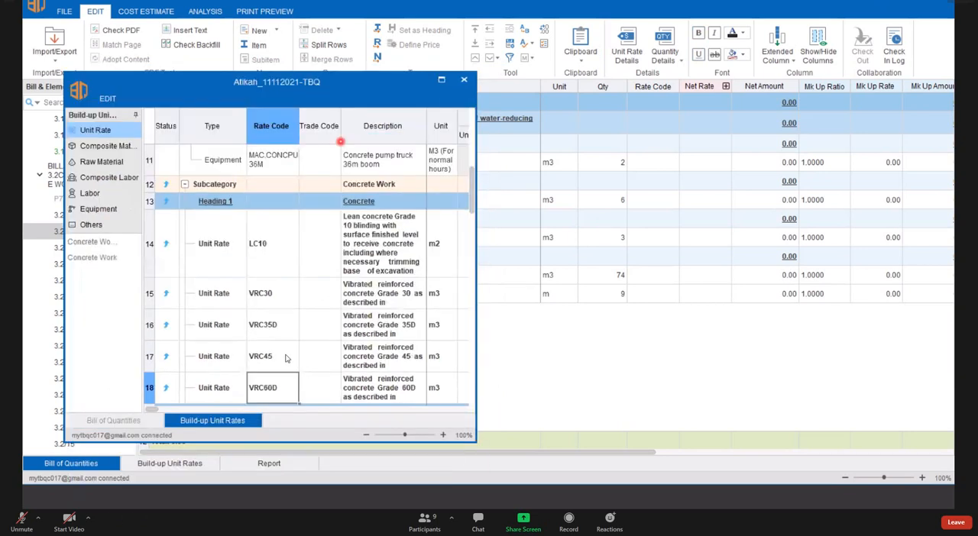
- Apply rate code VRC45 from the unit rates window to the 200 mm suspended slab and 200 mm wall items, and close that window
click(282, 290)
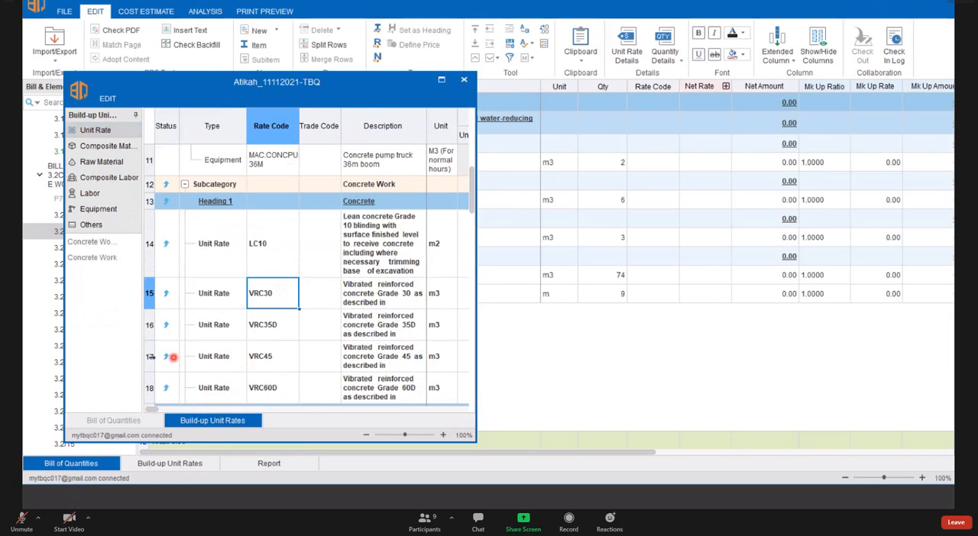
click(153, 357)
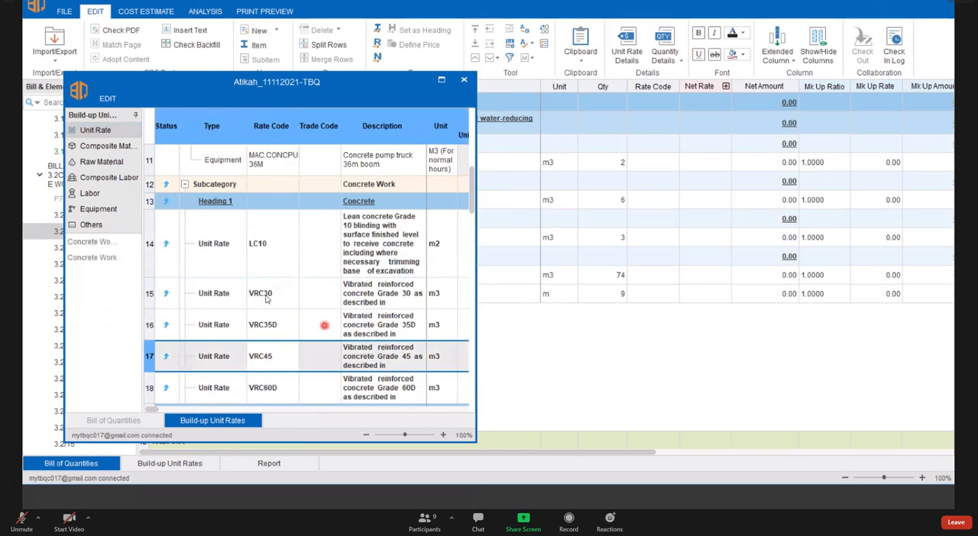
scroll(263, 299, down, 2)
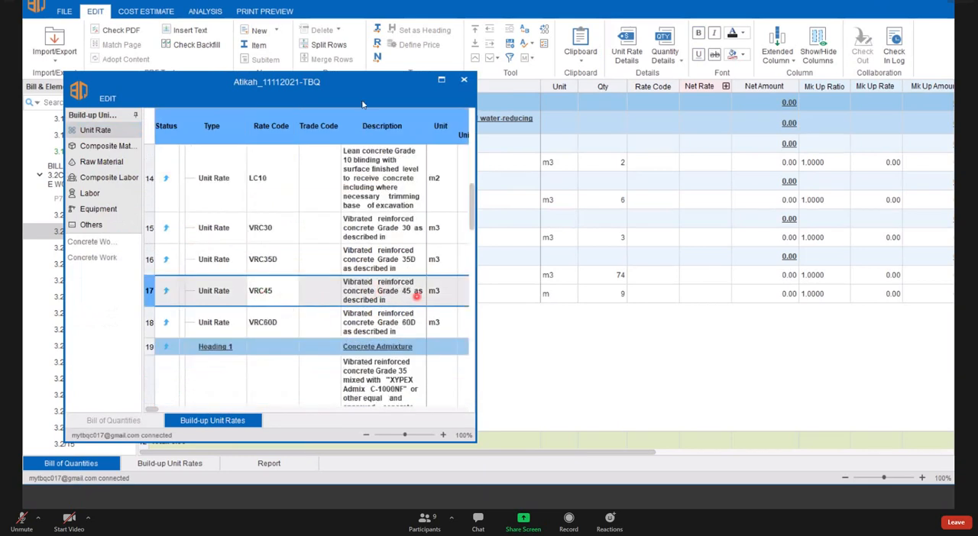
drag(352, 93, 311, 87)
click(235, 285)
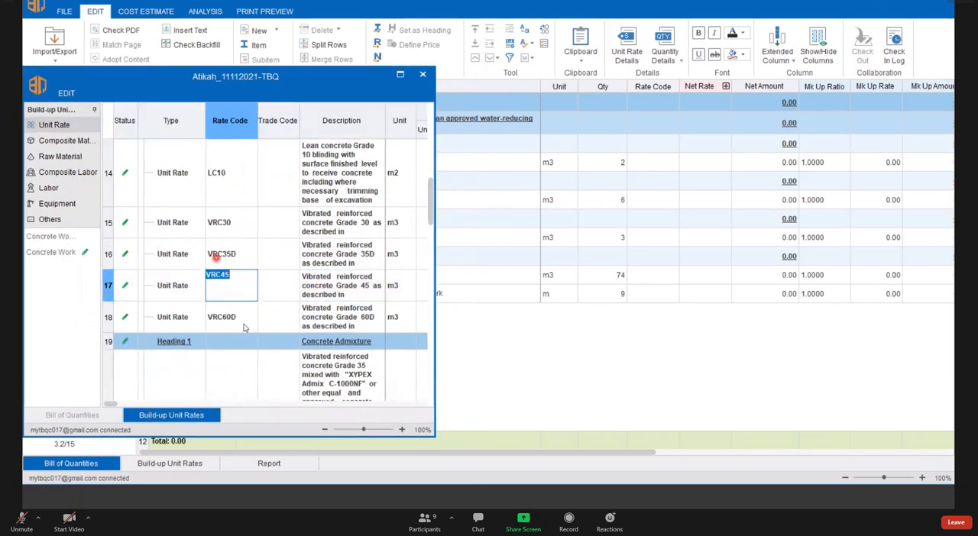
click(245, 316)
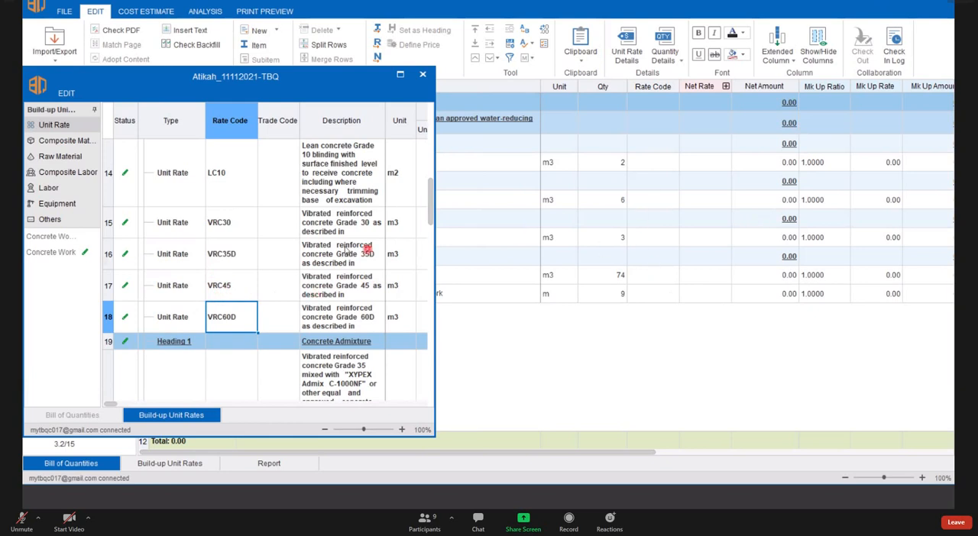
click(237, 288)
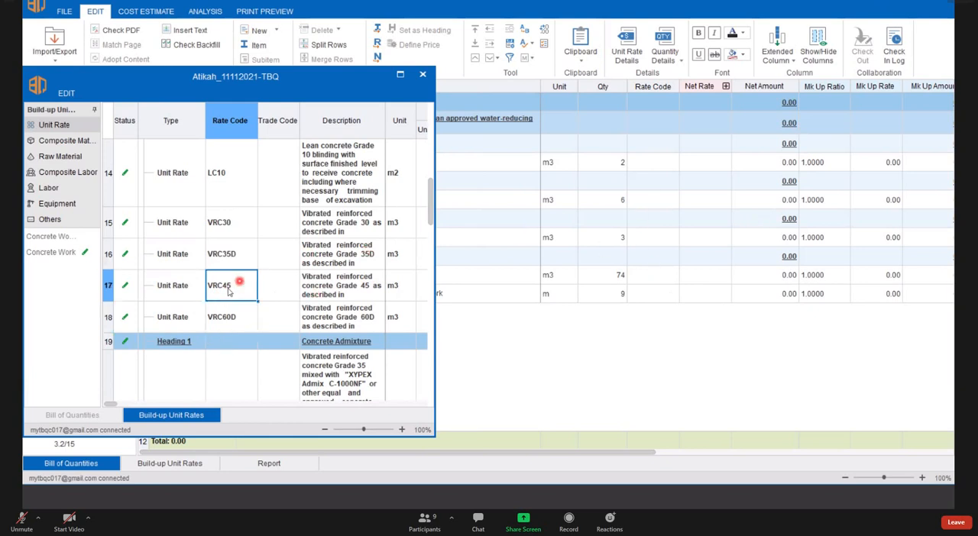
drag(237, 289, 656, 162)
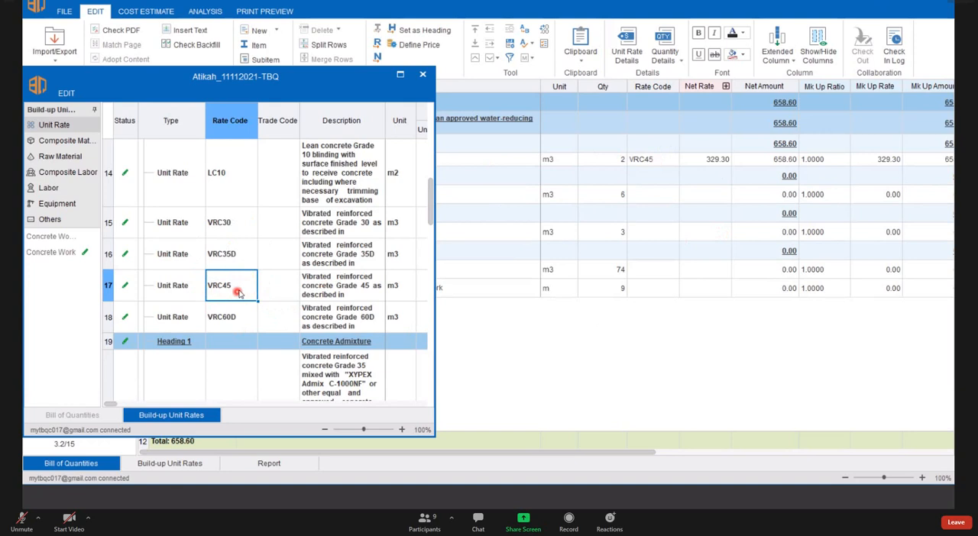
drag(233, 295, 651, 192)
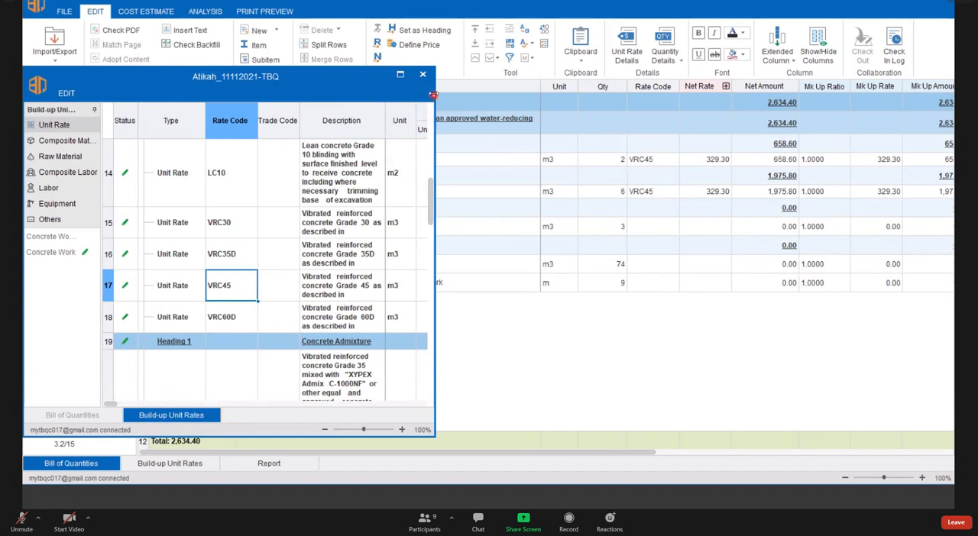
click(422, 75)
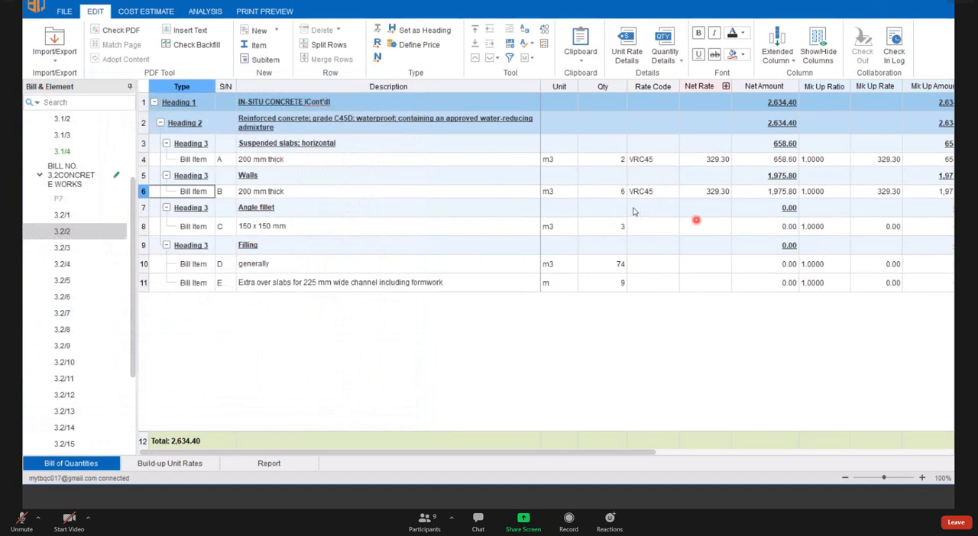
- Clear the 200 mm wall's rate code and fill it with VRC45 from the 200 mm suspended slab item
click(654, 192)
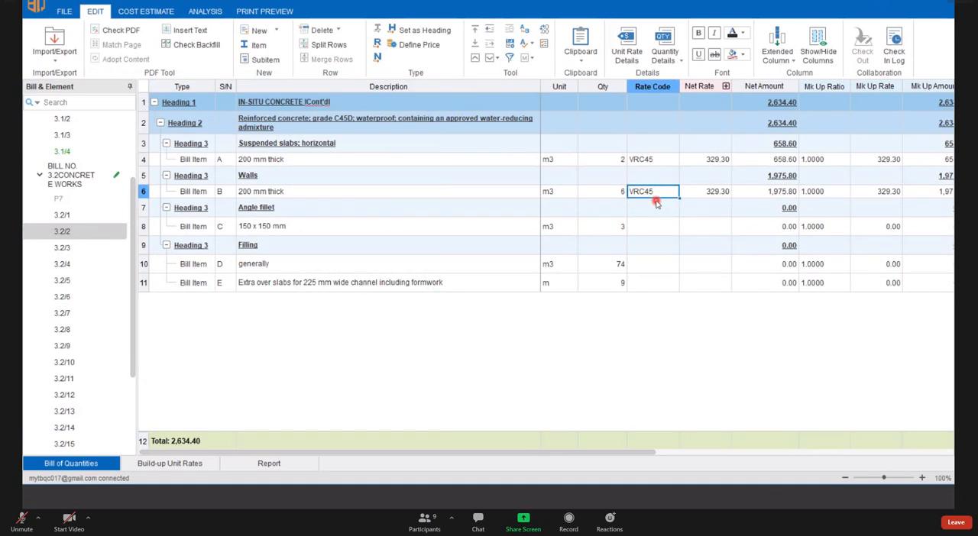
key(Delete)
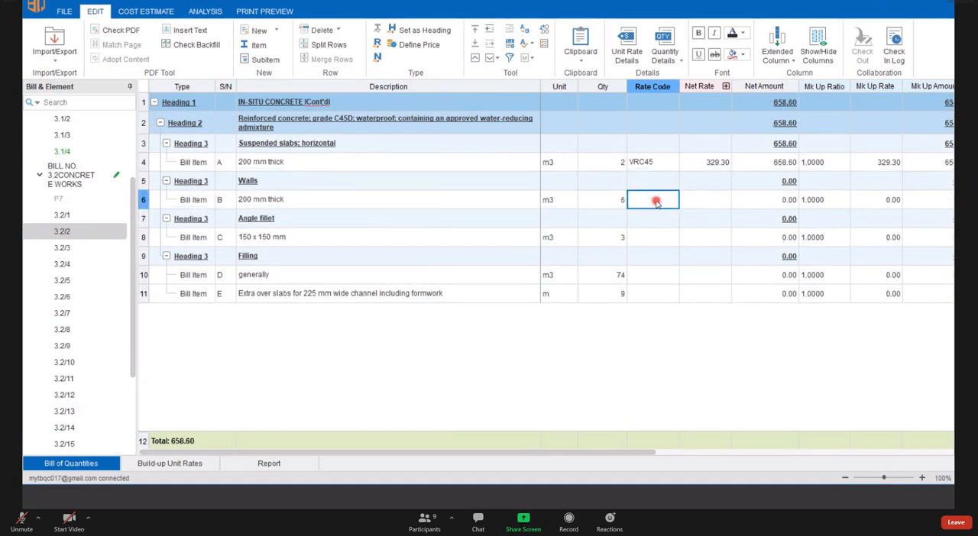
click(656, 162)
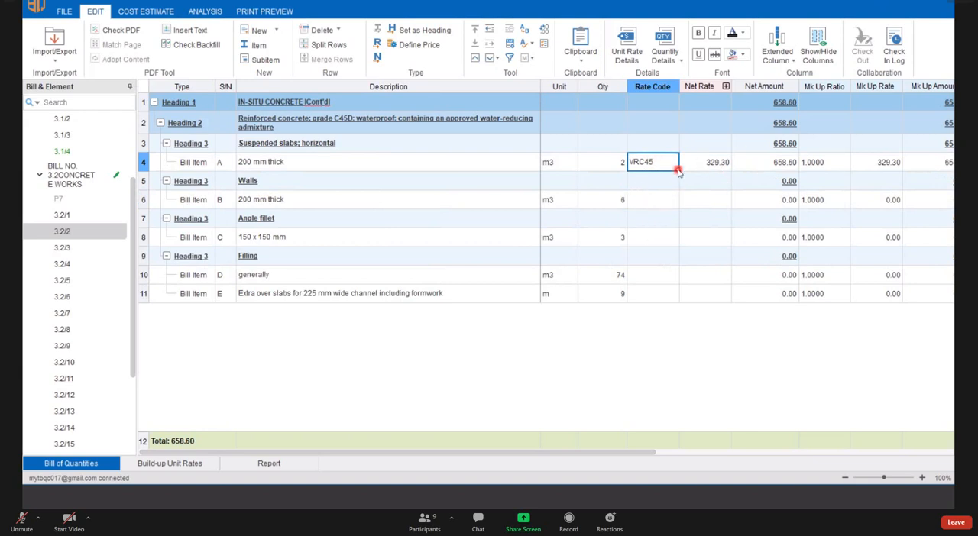
drag(678, 171, 679, 209)
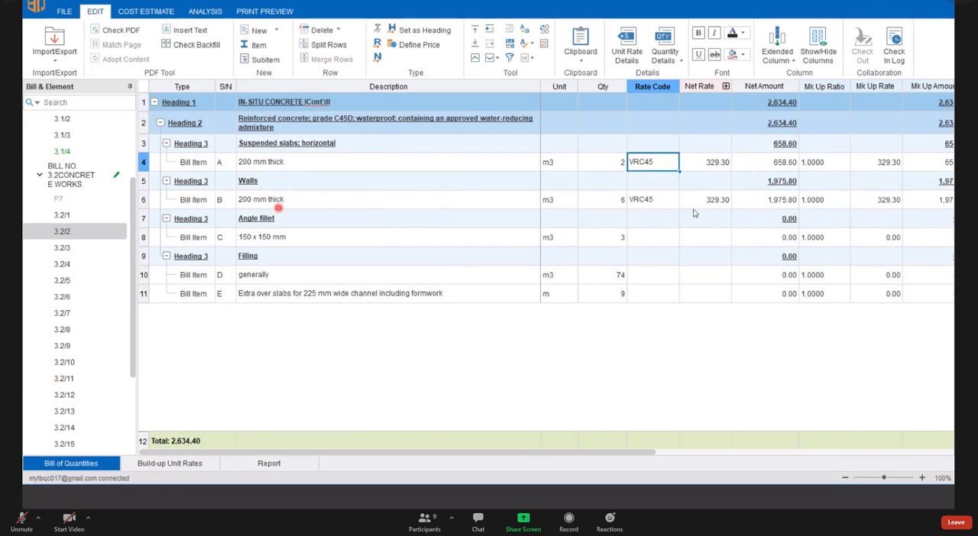
click(649, 200)
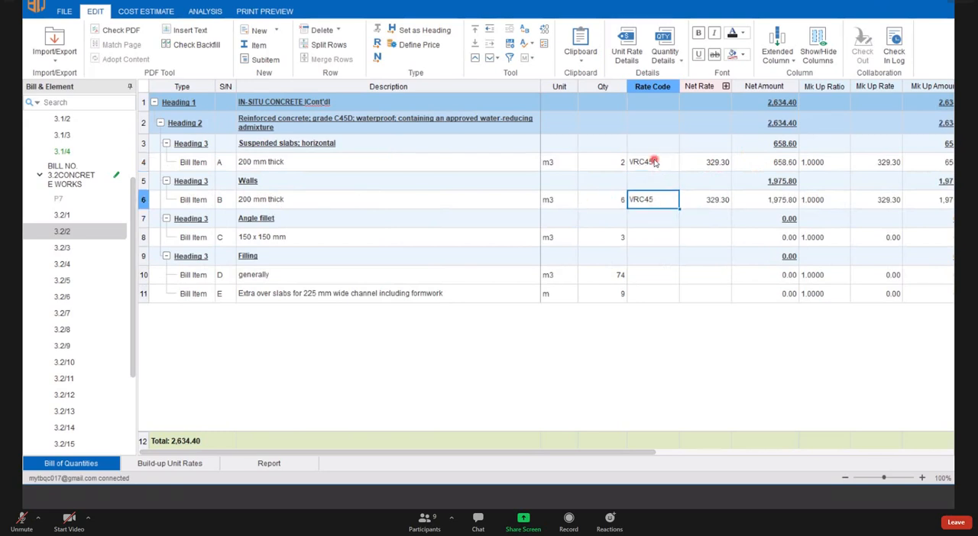
click(653, 164)
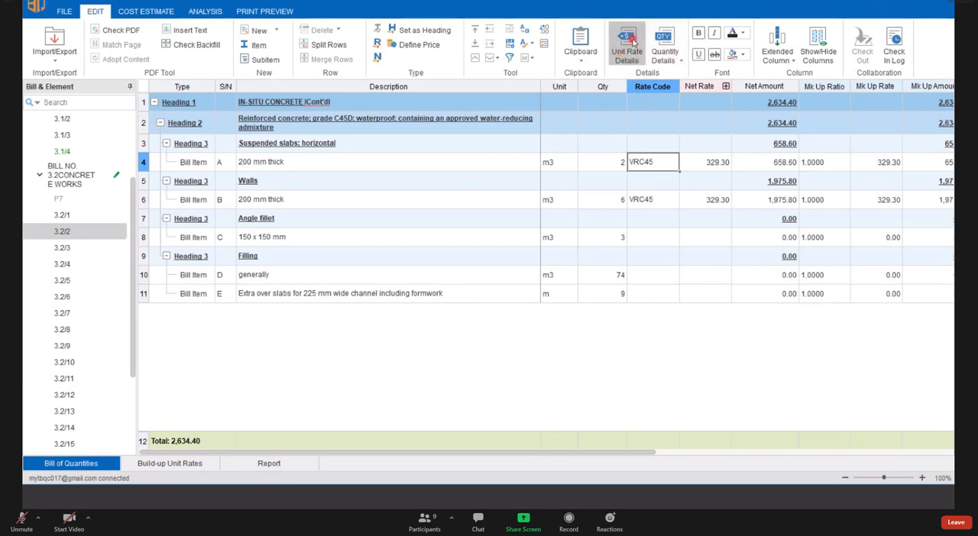
- Check the unit of VRC45 in the unit rate details of the 200 mm suspended slab against the bill item's unit
click(637, 50)
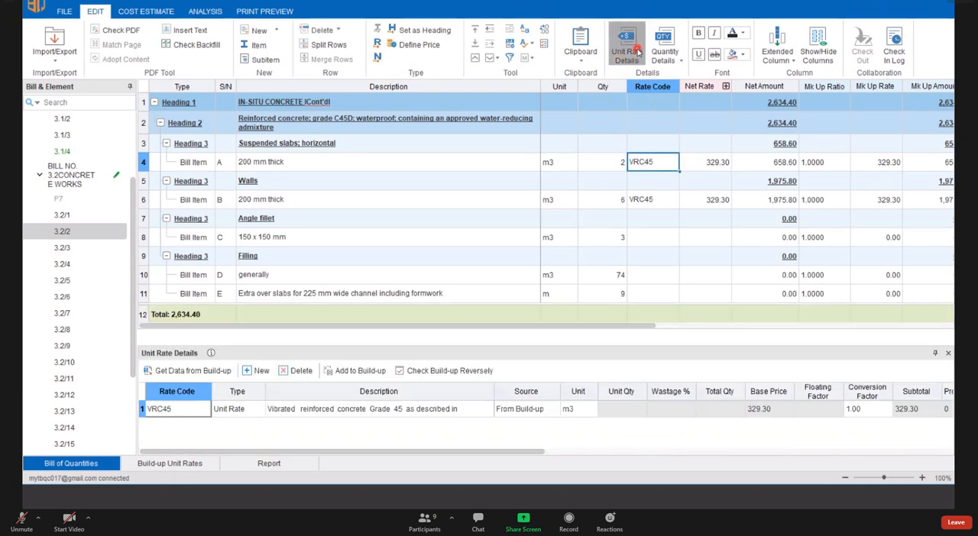
click(572, 395)
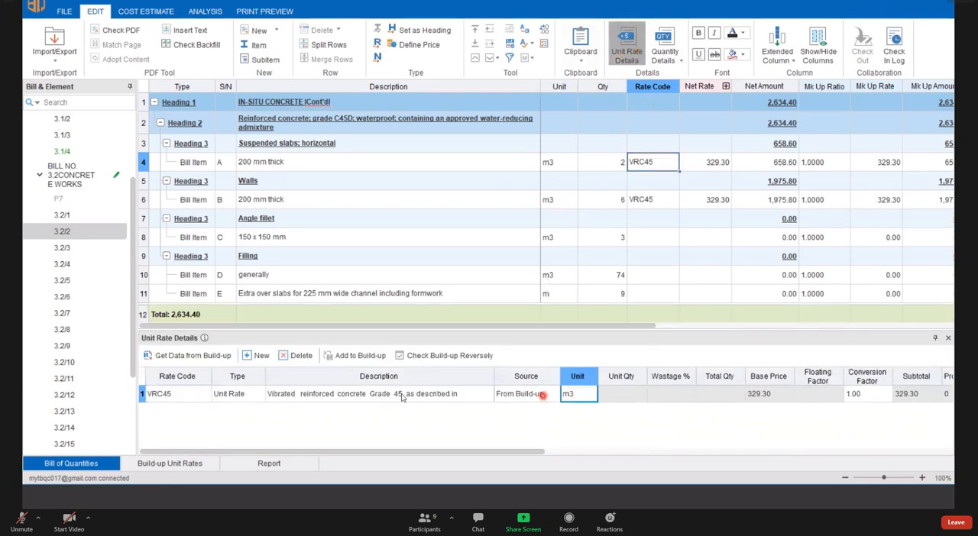
click(574, 166)
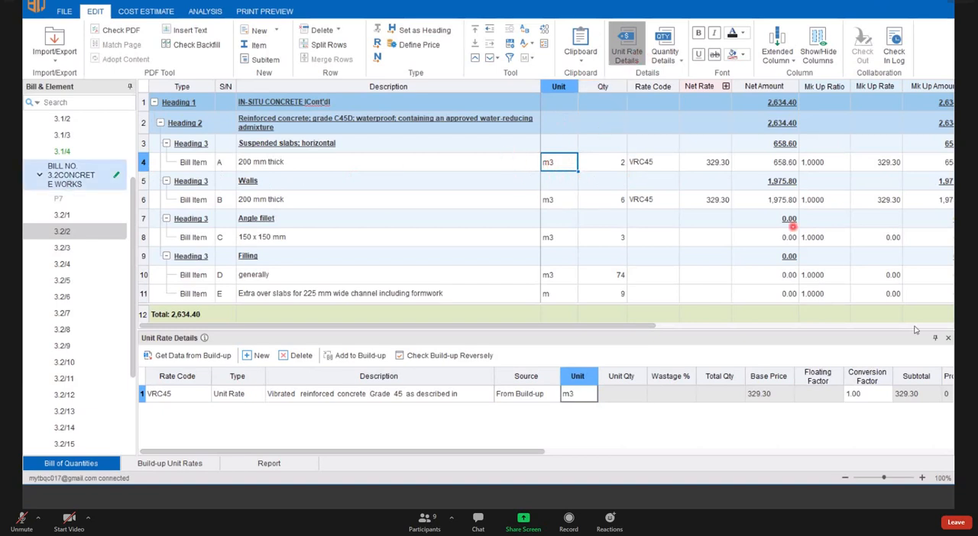
click(948, 338)
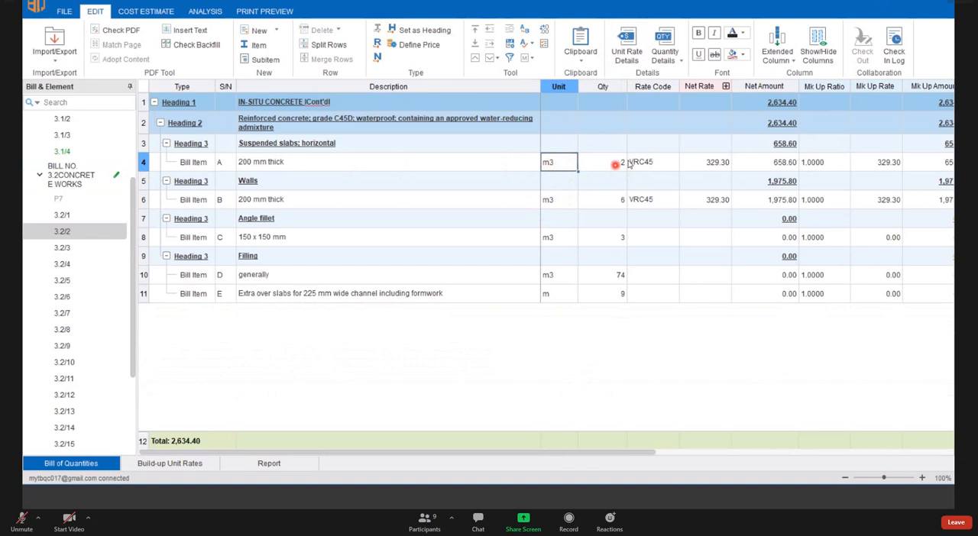
- Open the unit rate details of the 200 mm wall item and set the conversion factor of VRC45 to 1.1
click(554, 201)
click(163, 199)
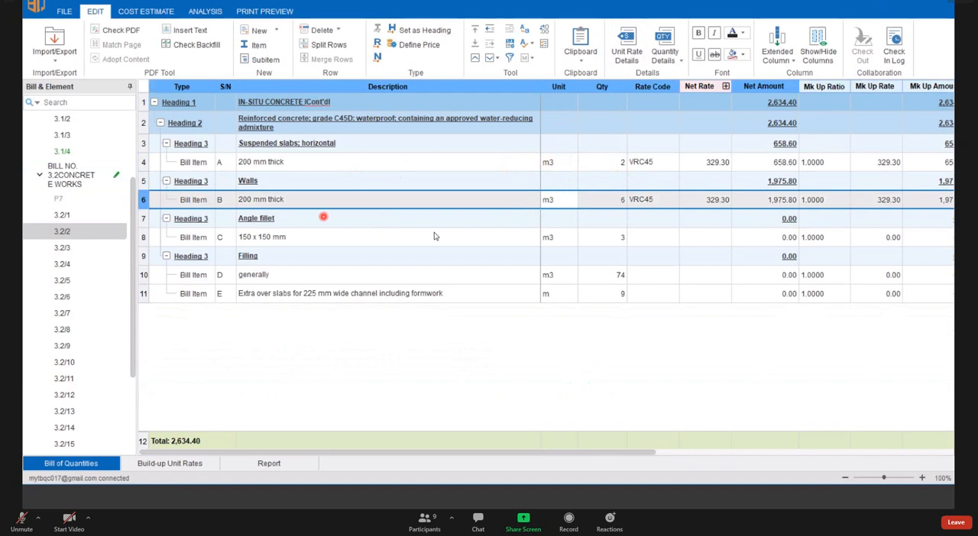
click(556, 237)
click(141, 202)
click(627, 53)
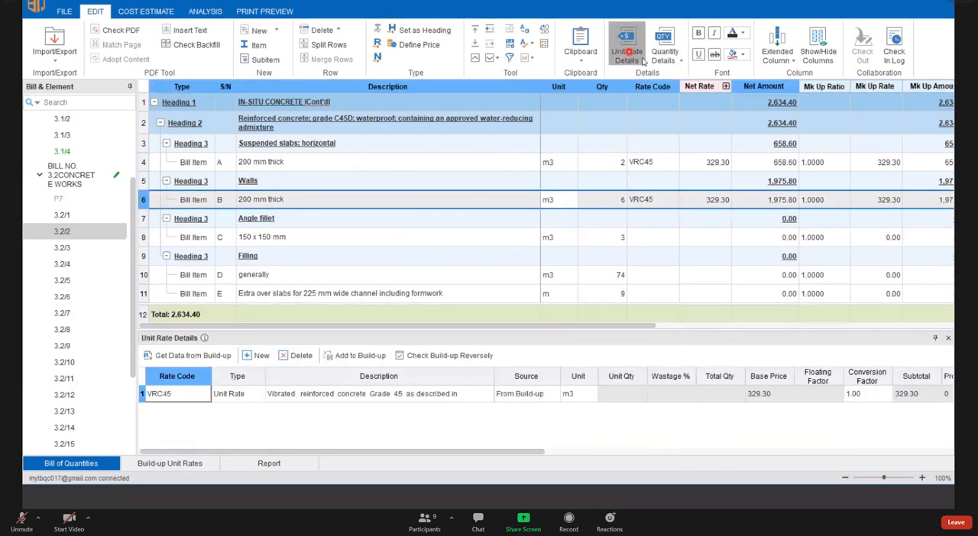
click(867, 394)
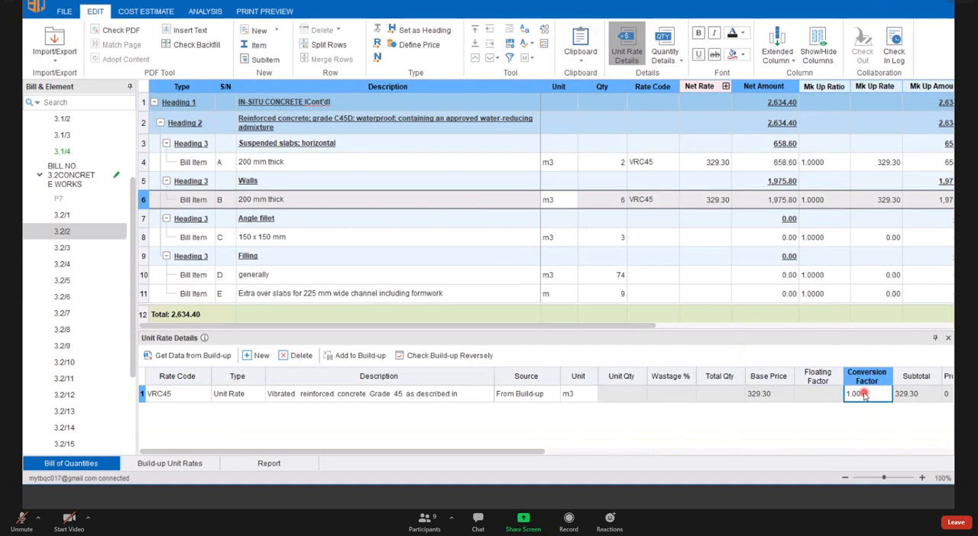
double_click(864, 394)
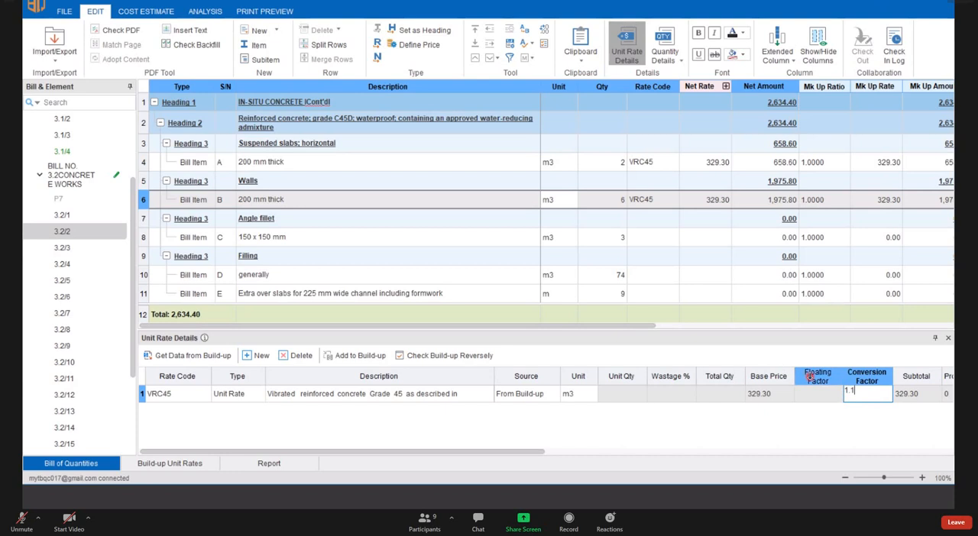
text(1.1)
key(Return)
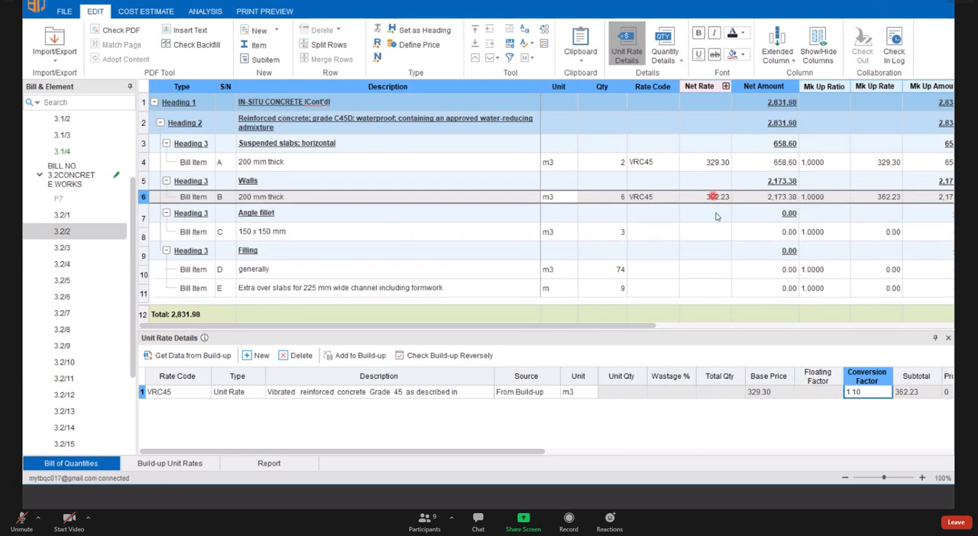
- Restore the 200 mm wall's VRC45 conversion factor to 1.00 and close the unit rate details
double_click(868, 393)
key(Return)
click(947, 339)
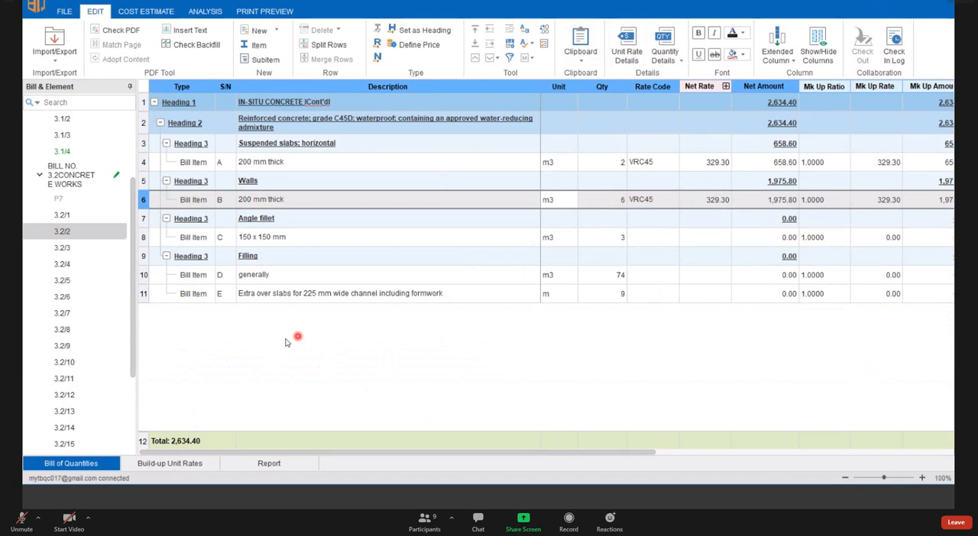
- Go to the build-up unit rates and show the reference marks for the Concrete Work rates
click(161, 466)
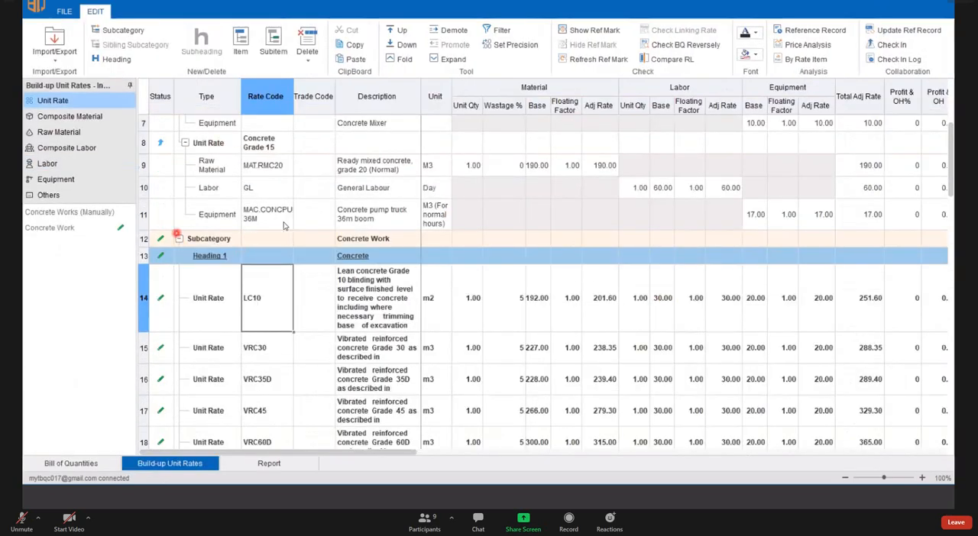
click(490, 339)
scroll(428, 330, down, 2)
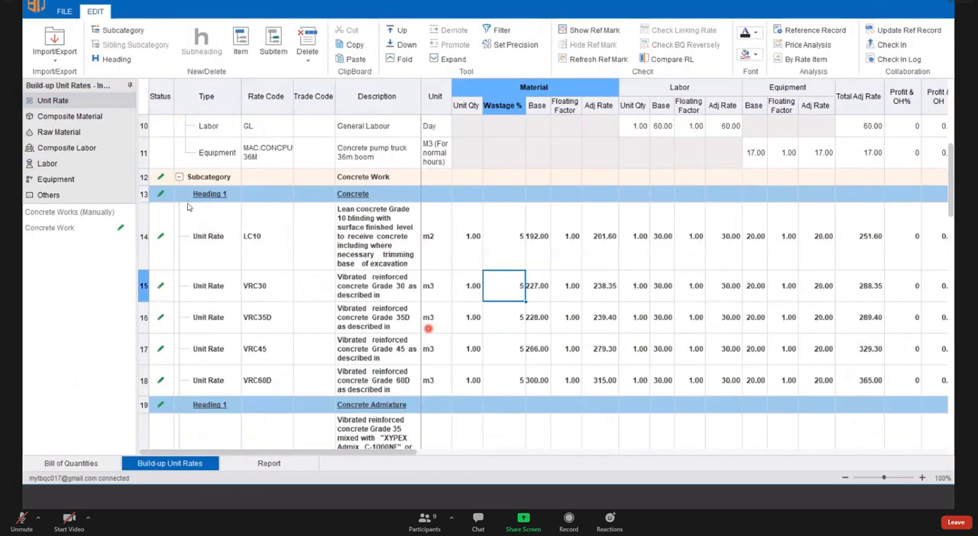
scroll(191, 229, down, 2)
click(326, 196)
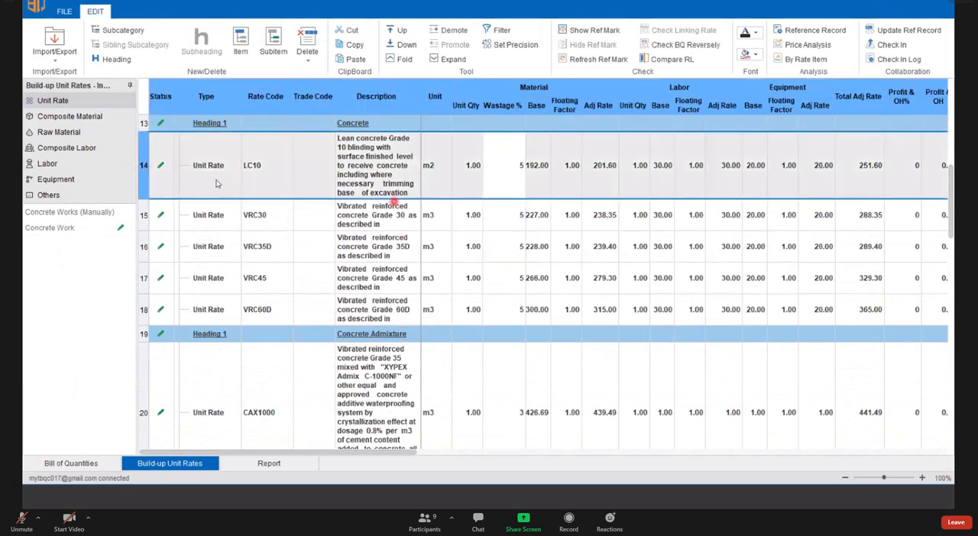
click(177, 195)
click(144, 215)
click(144, 176)
click(619, 61)
click(599, 34)
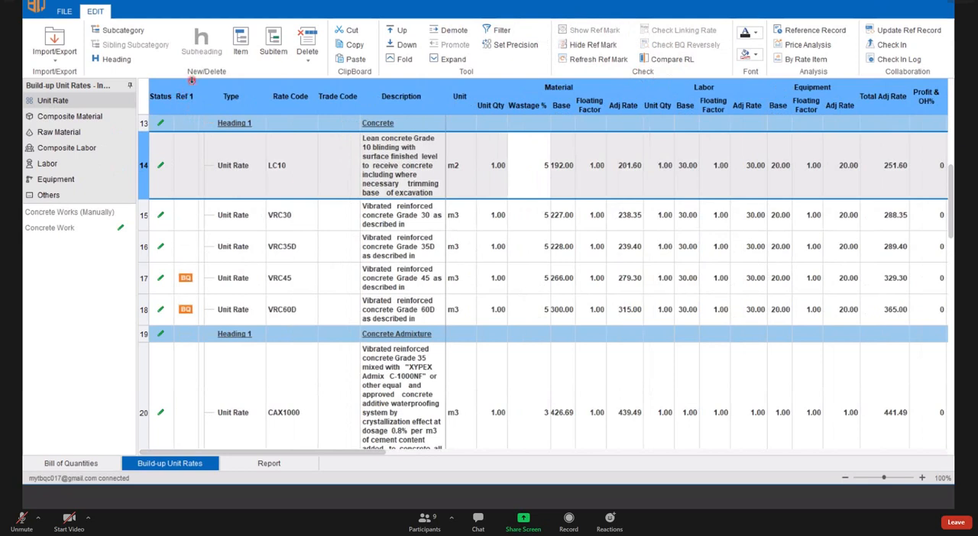
- Hide the reference marks in the unit rate list and show them again
click(184, 96)
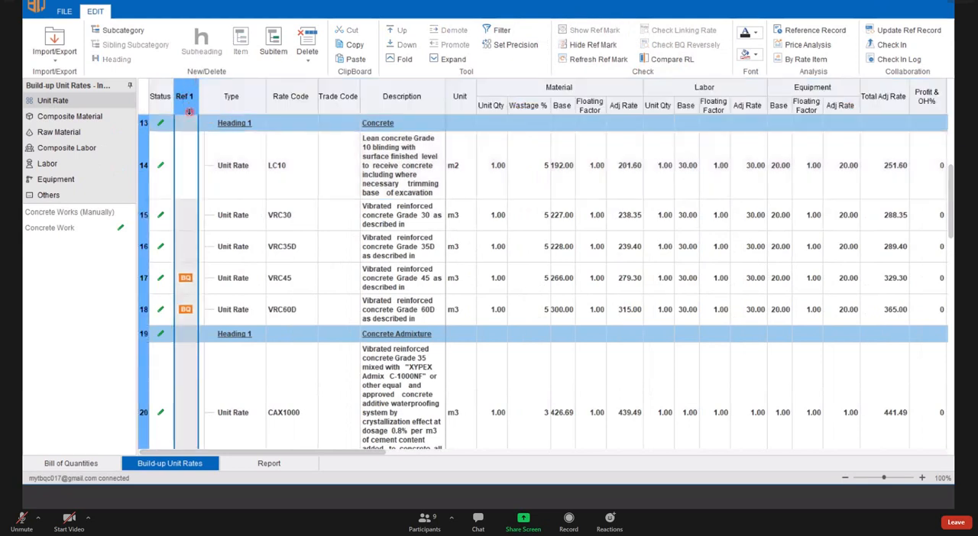
click(335, 167)
click(603, 46)
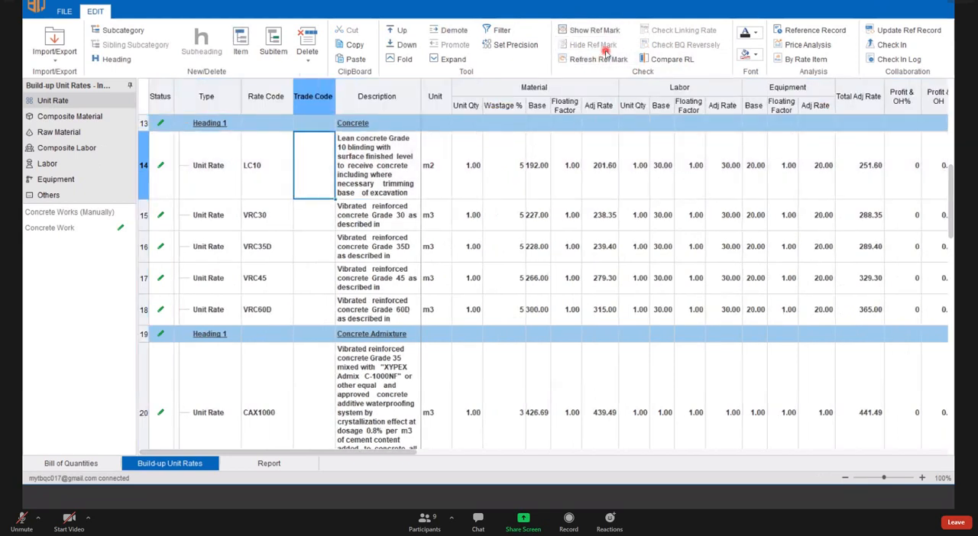
click(160, 97)
click(594, 31)
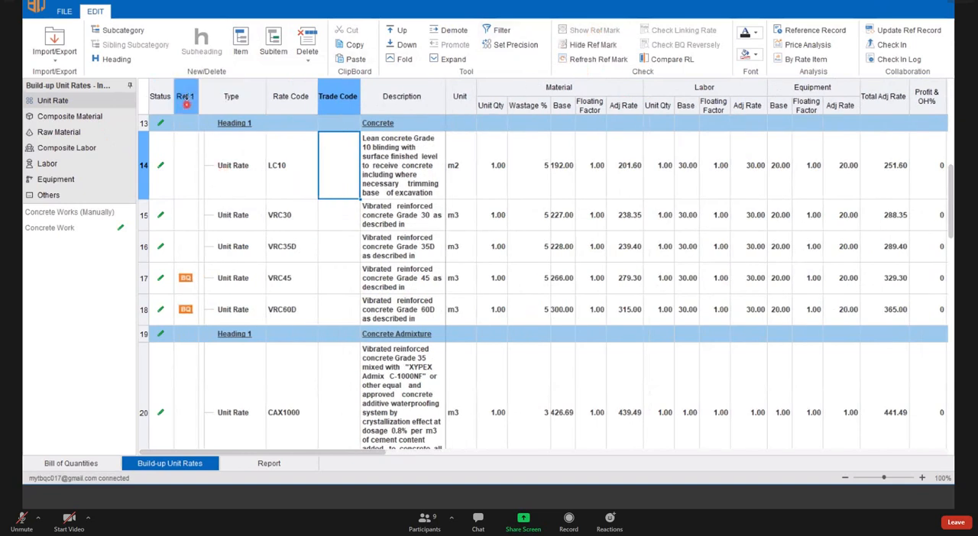
- Examine the Ref 1 column across the unit rate list to see which rates are used in the bill, including VRC45
click(184, 99)
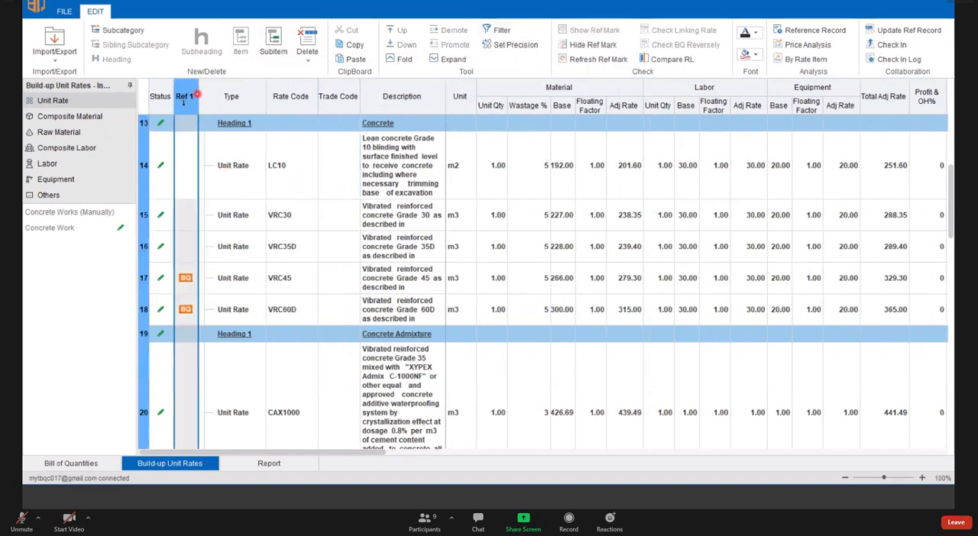
click(229, 98)
scroll(209, 218, up, 1)
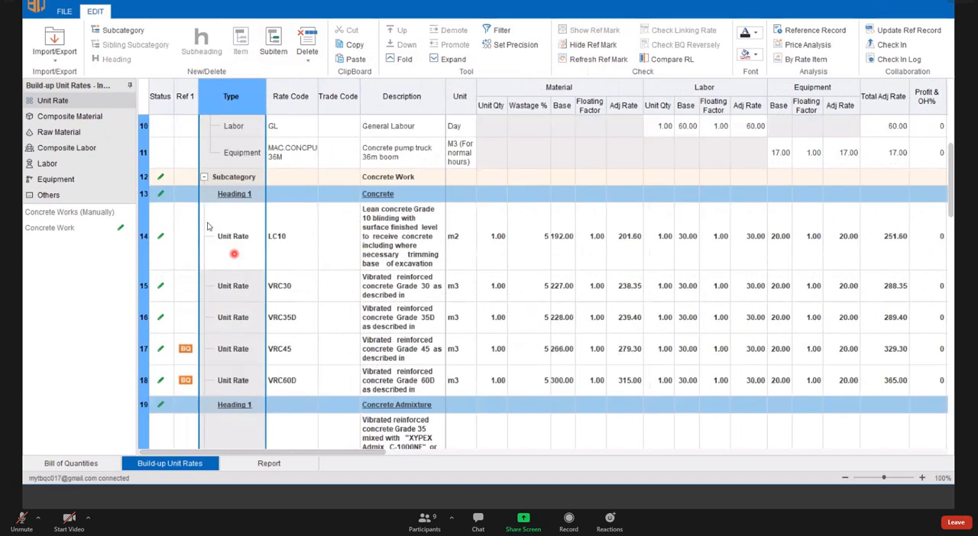
scroll(206, 226, up, 3)
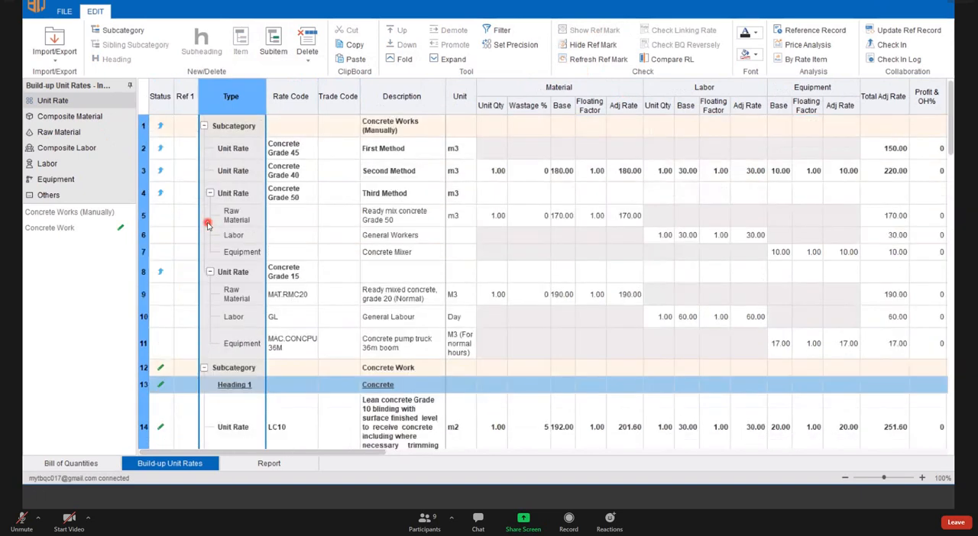
scroll(207, 223, down, 3)
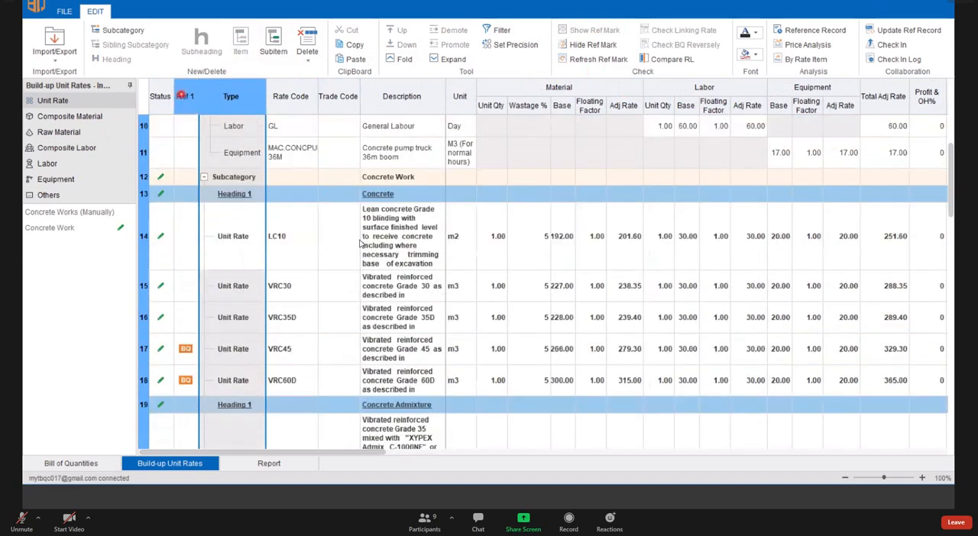
click(183, 95)
scroll(336, 251, down, 1)
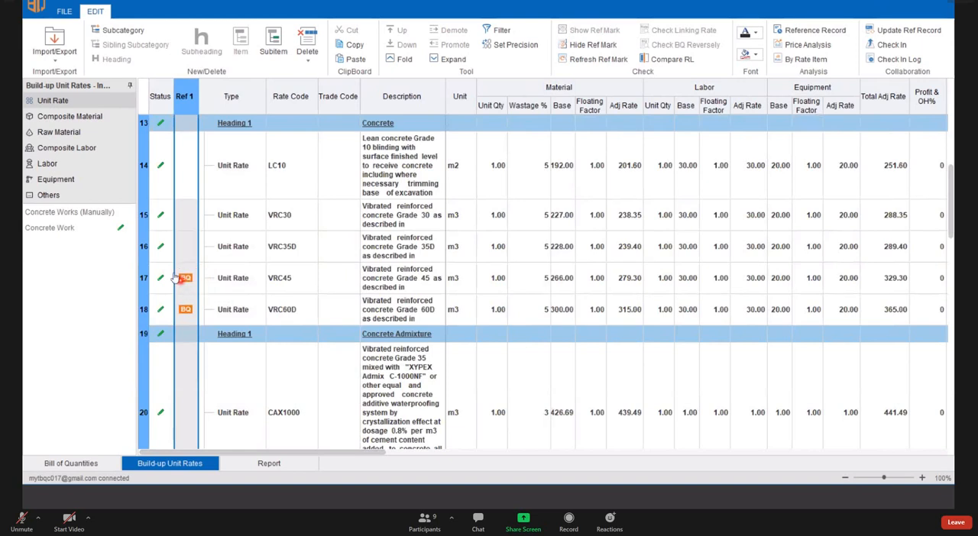
click(145, 282)
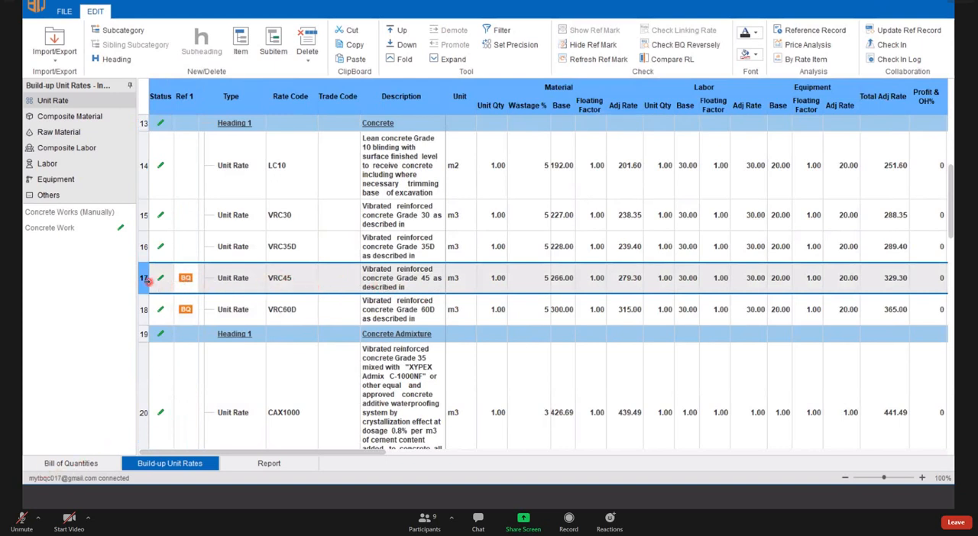
click(143, 280)
click(227, 251)
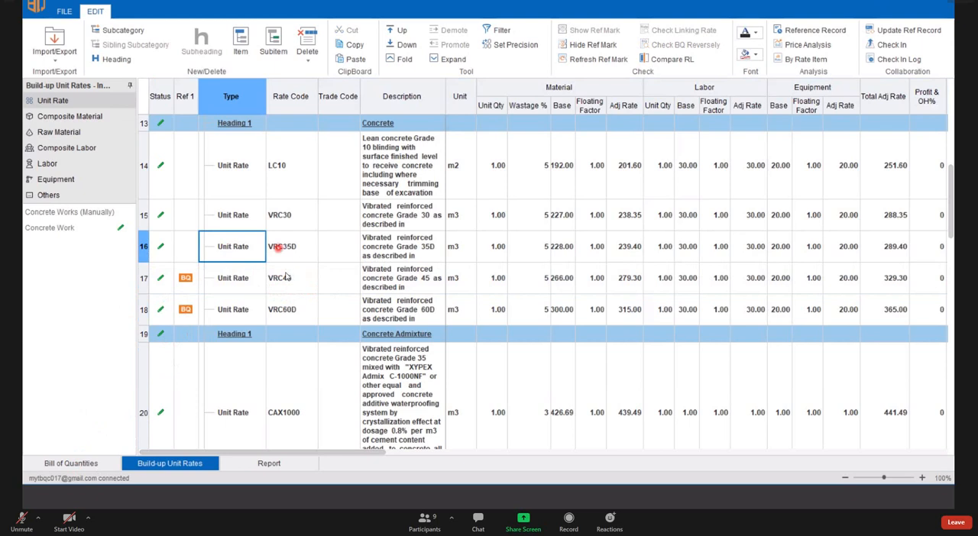
- View the bill items linked to VRC45 through its BQ mark in a repositioned, widened window, and close that window
click(185, 280)
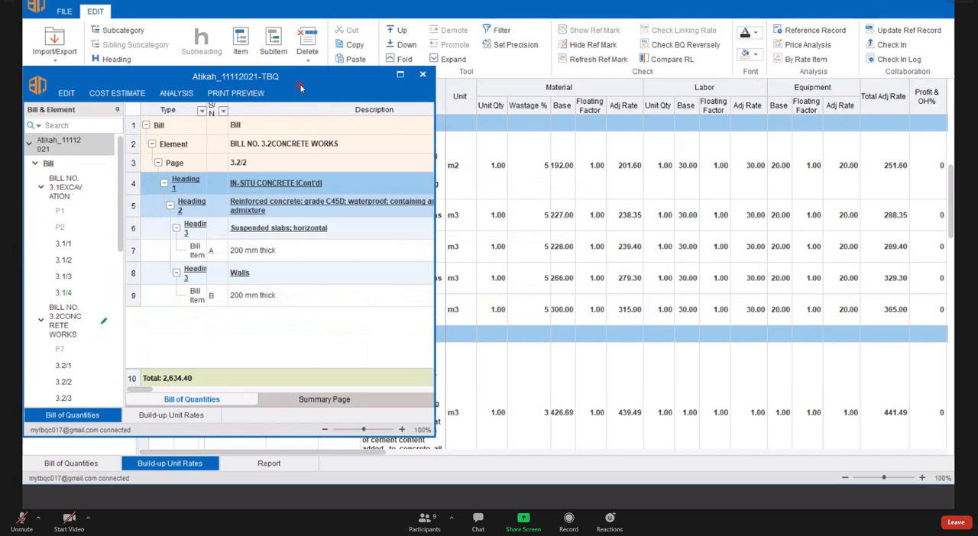
drag(301, 86, 654, 73)
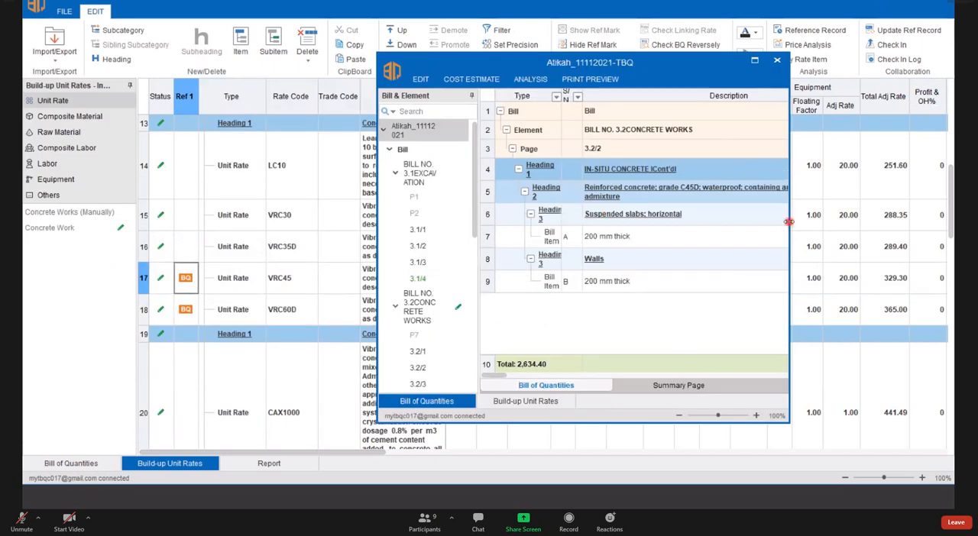
drag(788, 221, 868, 221)
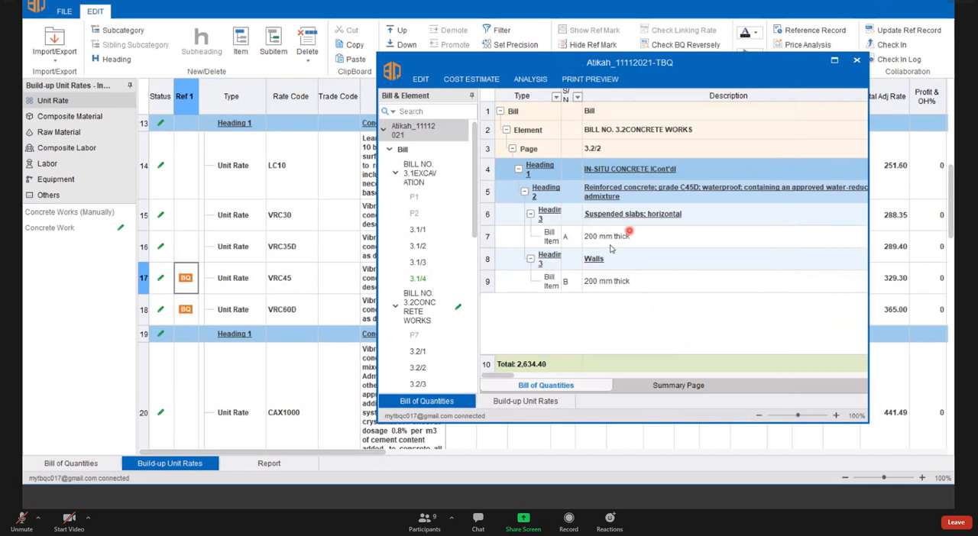
click(709, 191)
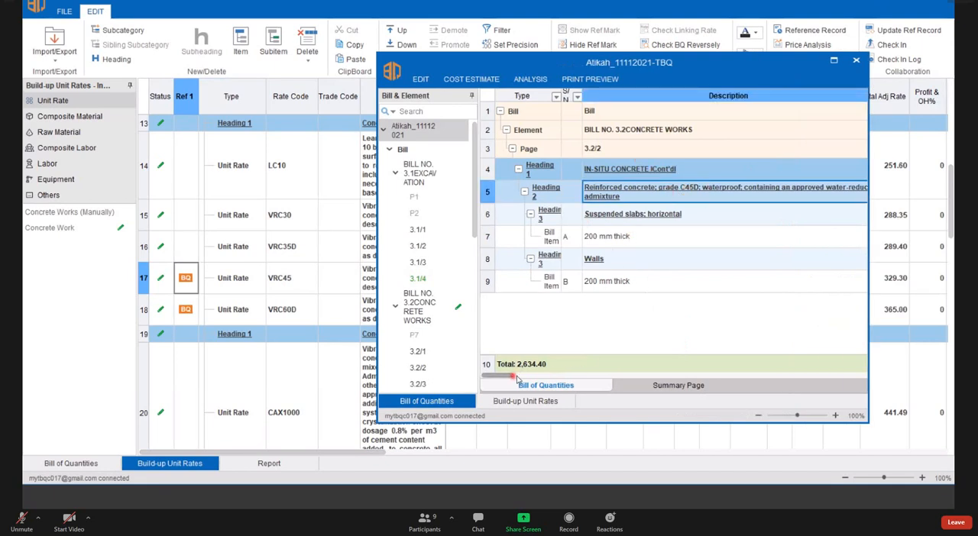
drag(523, 379, 637, 378)
click(661, 260)
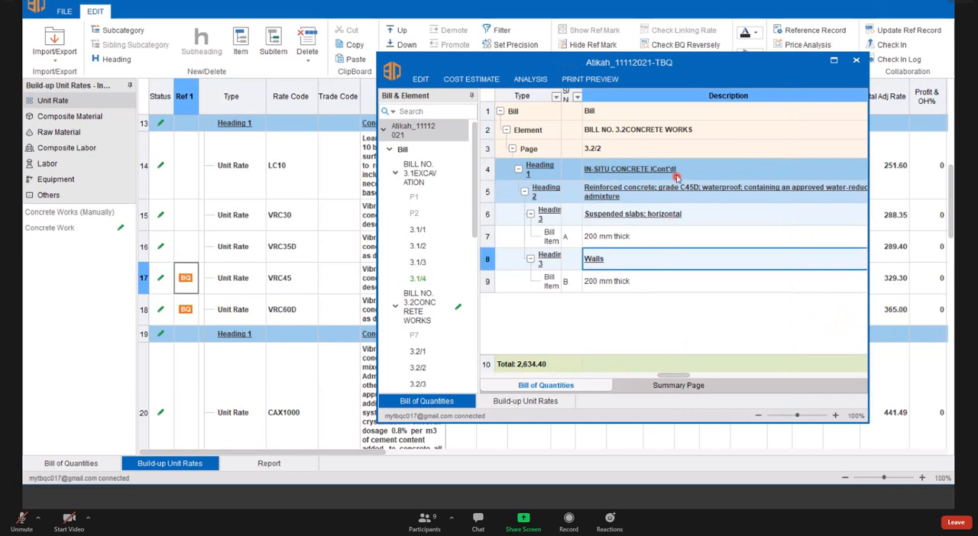
click(676, 175)
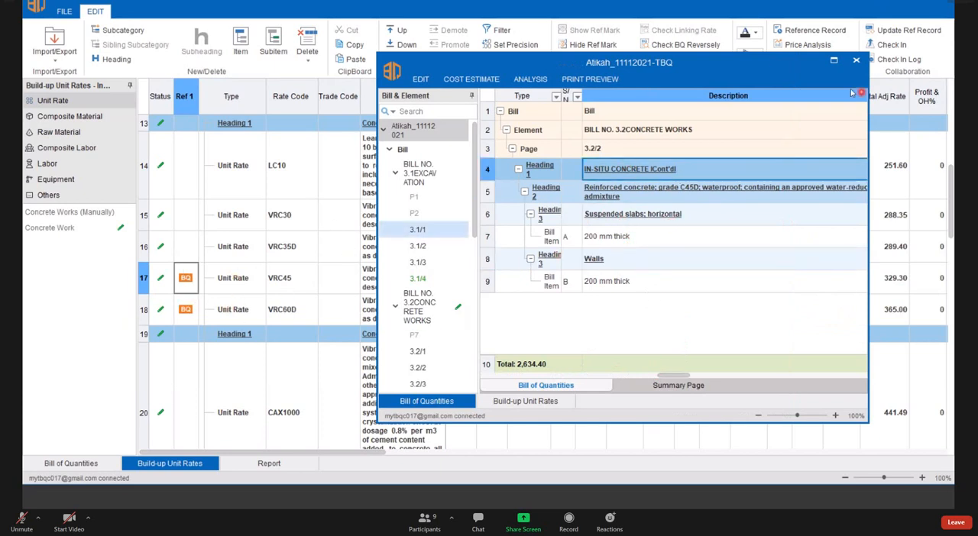
click(858, 61)
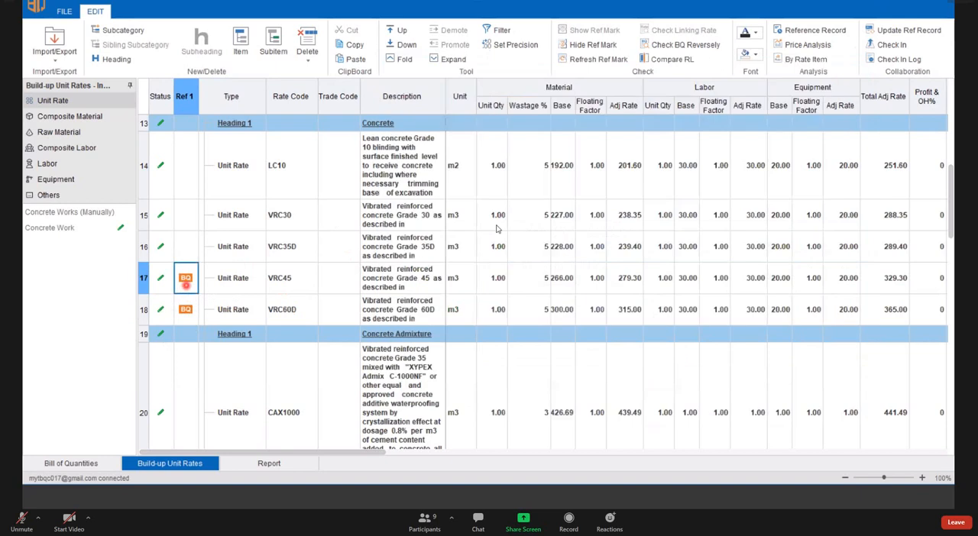
- Run the reverse BQ check on VRC45 to view its linked bill items, and close the resulting window
click(687, 46)
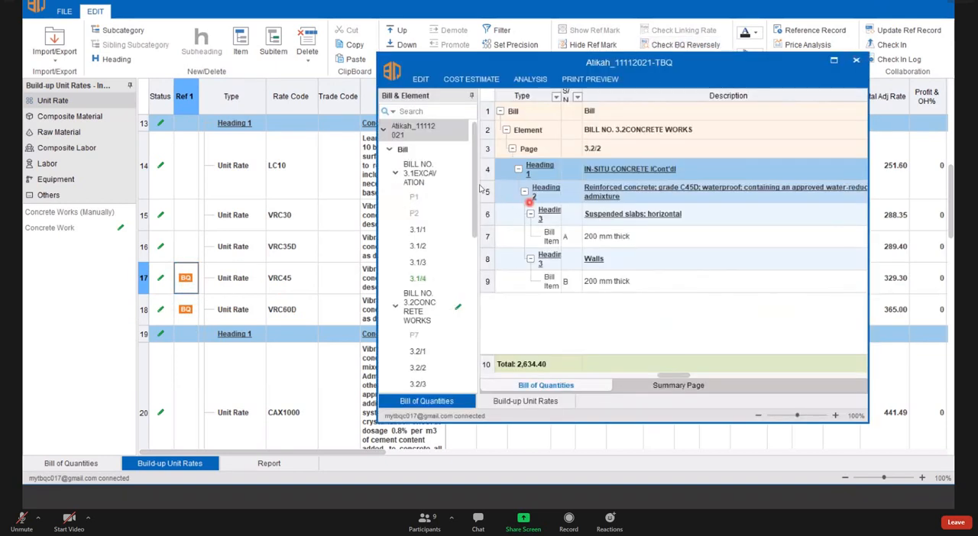
click(855, 61)
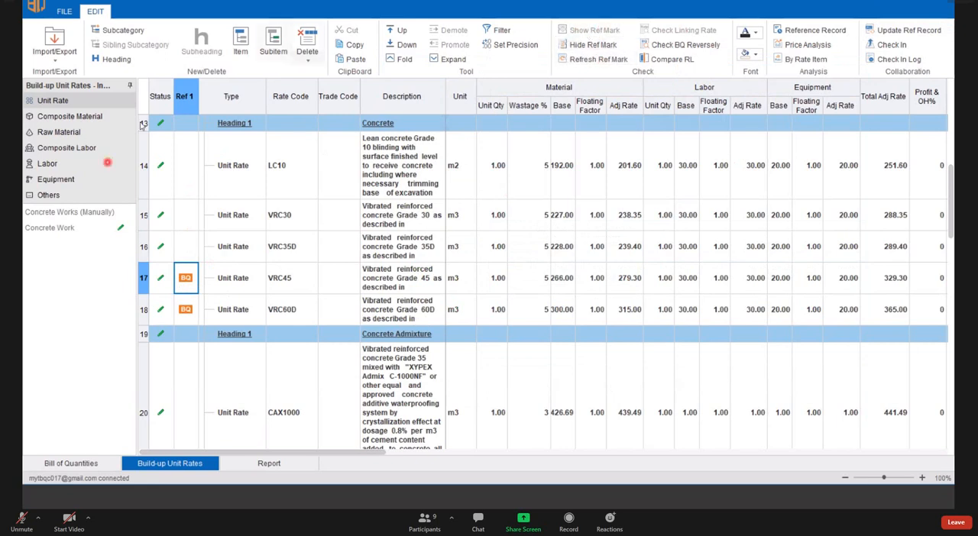
- Hide the Ref 1 marks in the unit rate list, show them again, and refresh them
drag(187, 104, 229, 114)
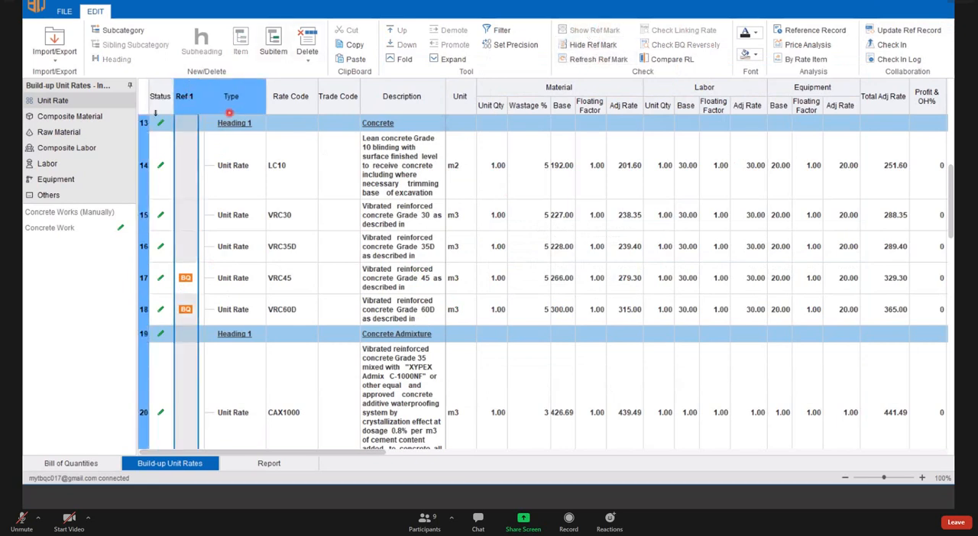
click(598, 45)
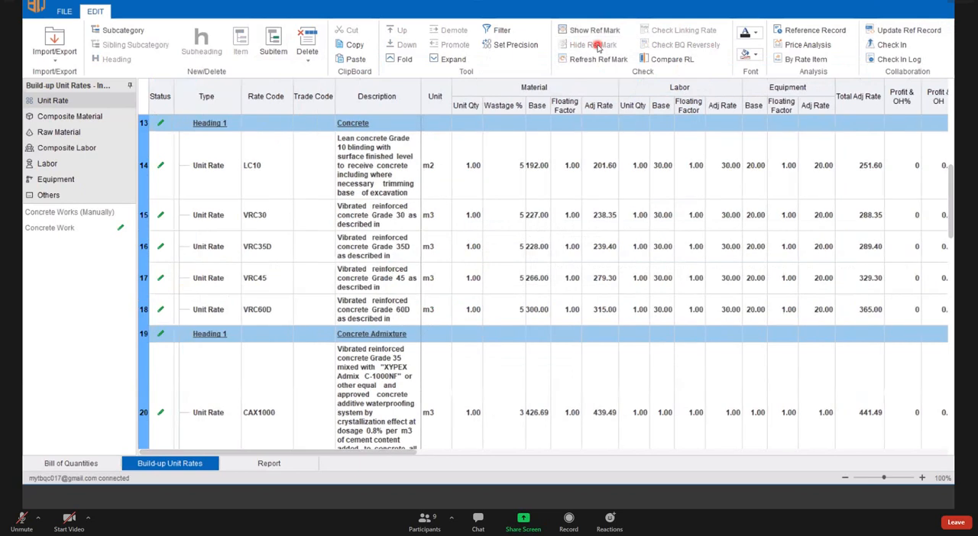
click(598, 31)
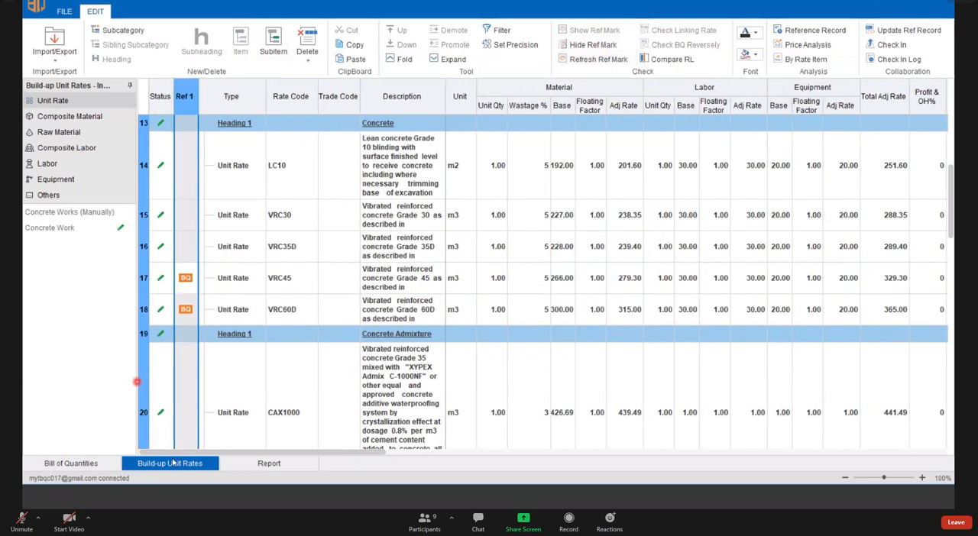
click(585, 60)
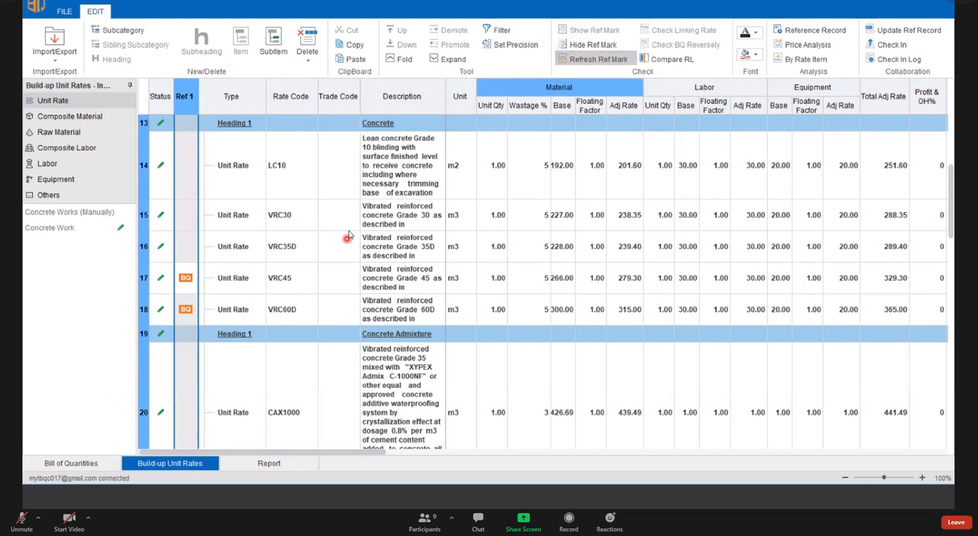
click(346, 229)
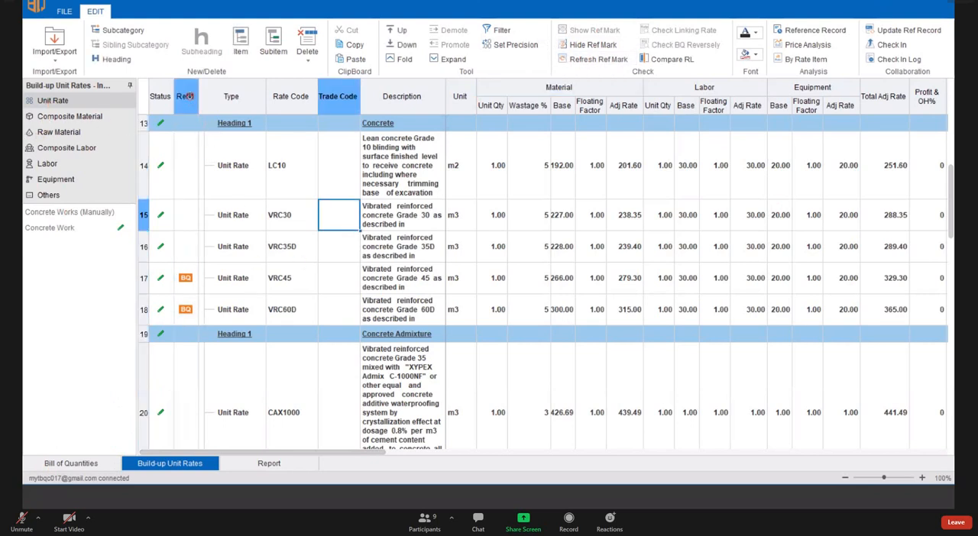
click(189, 95)
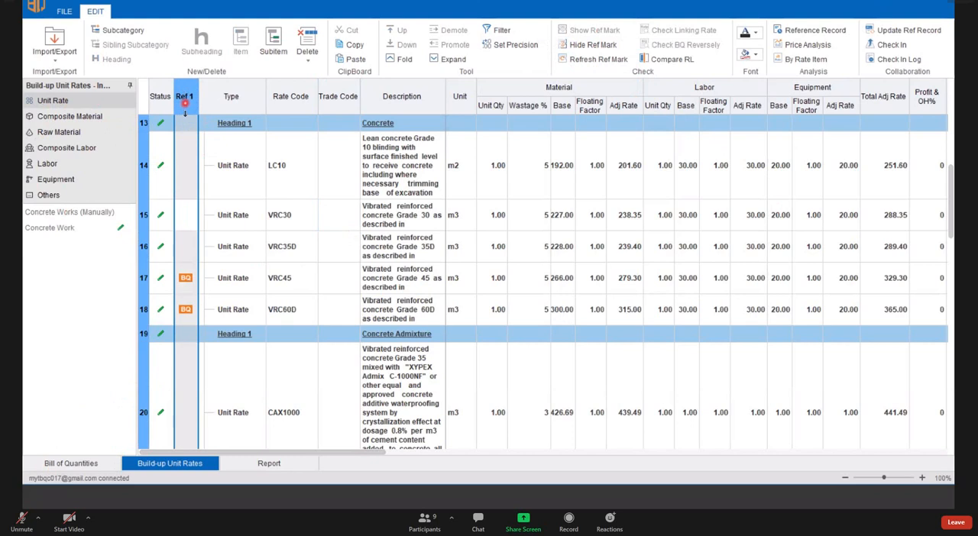
- Examine the Ref 1 and Ref 2 columns of the raw material list for links to the bill and unit rates
click(59, 132)
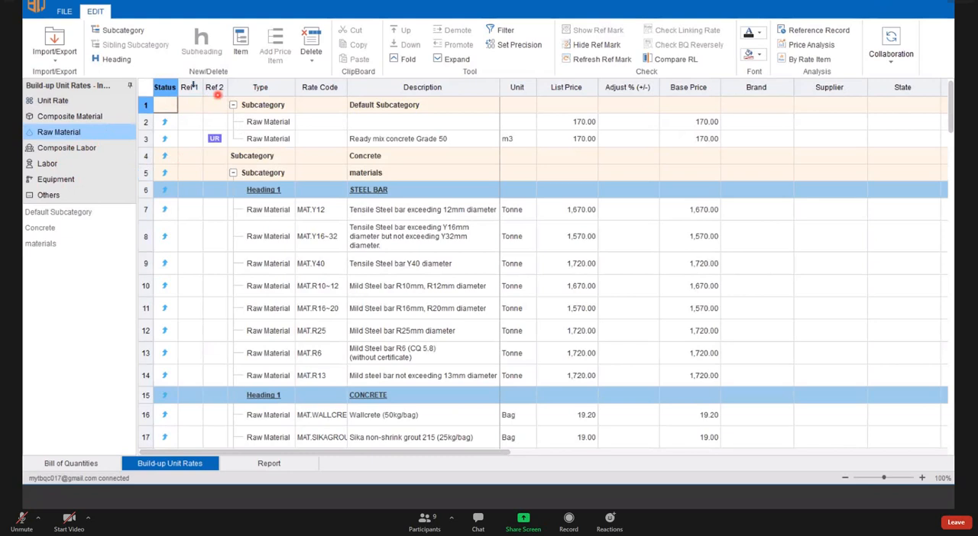
click(191, 86)
shift+click(211, 86)
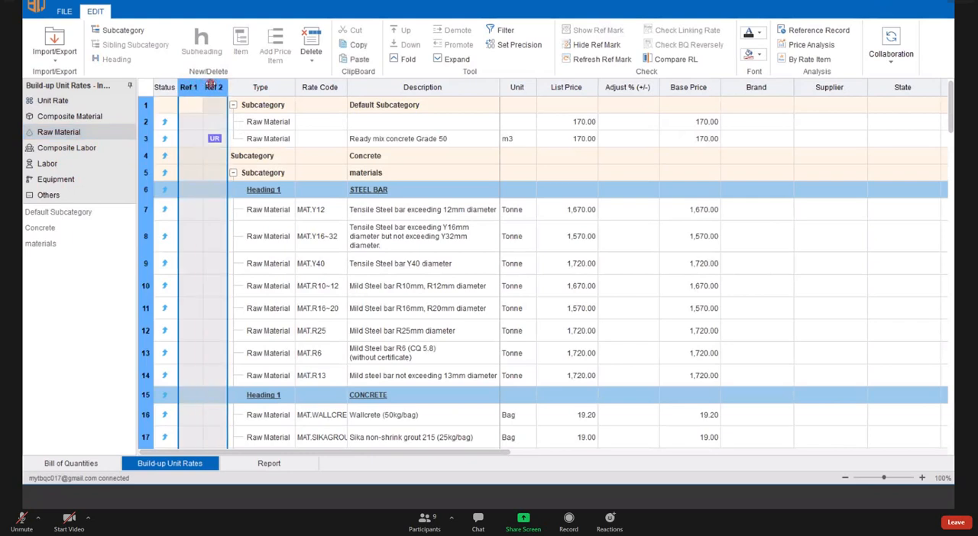
click(188, 89)
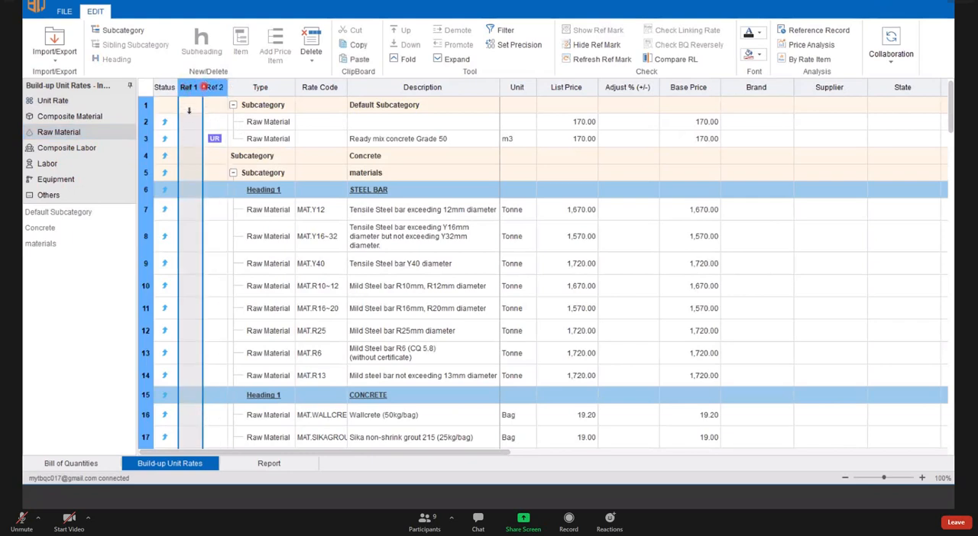
scroll(191, 239, down, 2)
scroll(198, 278, down, 8)
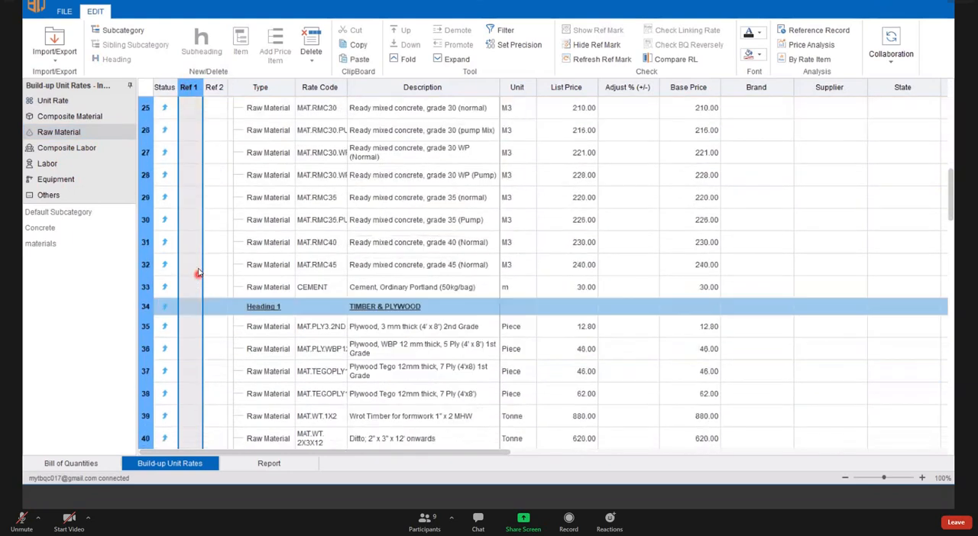
scroll(197, 259, up, 4)
scroll(197, 252, up, 6)
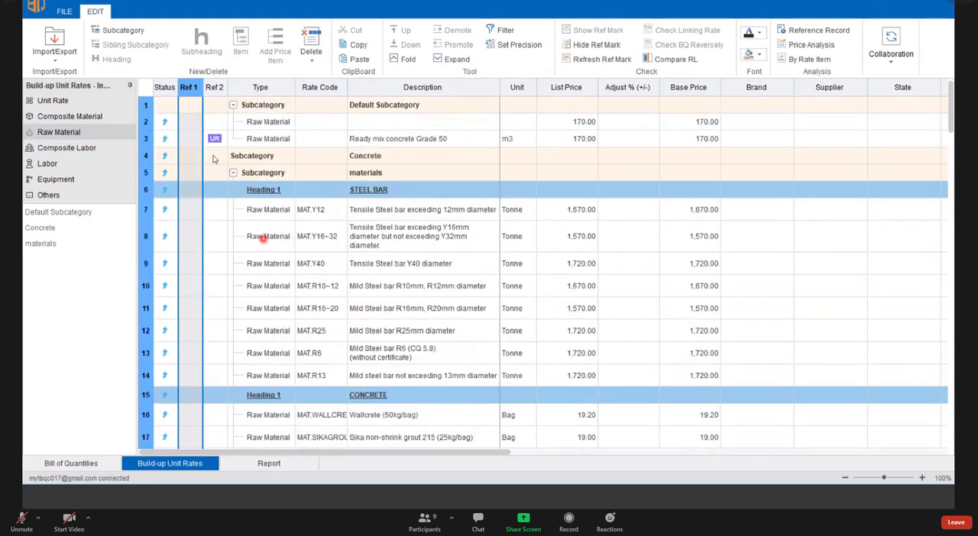
scroll(189, 253, down, 4)
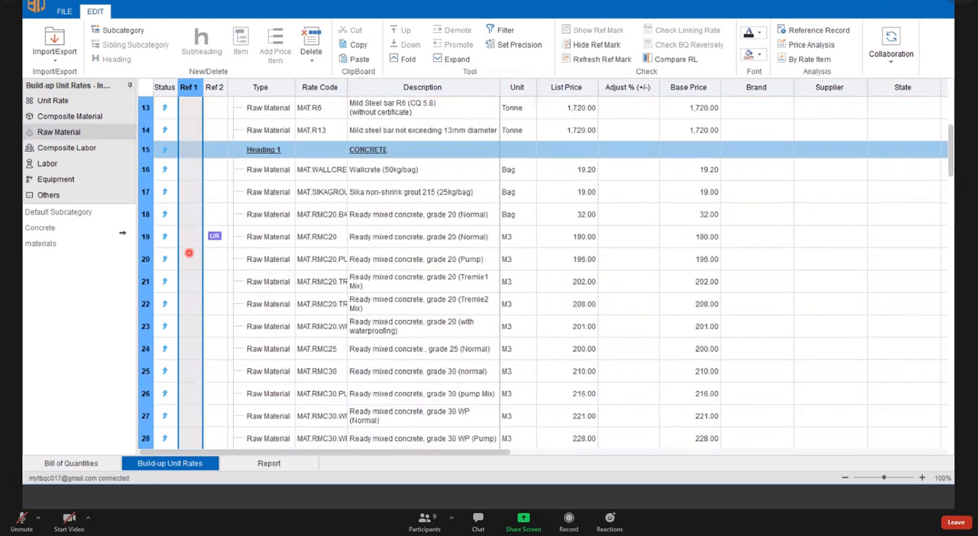
scroll(200, 229, down, 3)
scroll(253, 201, up, 4)
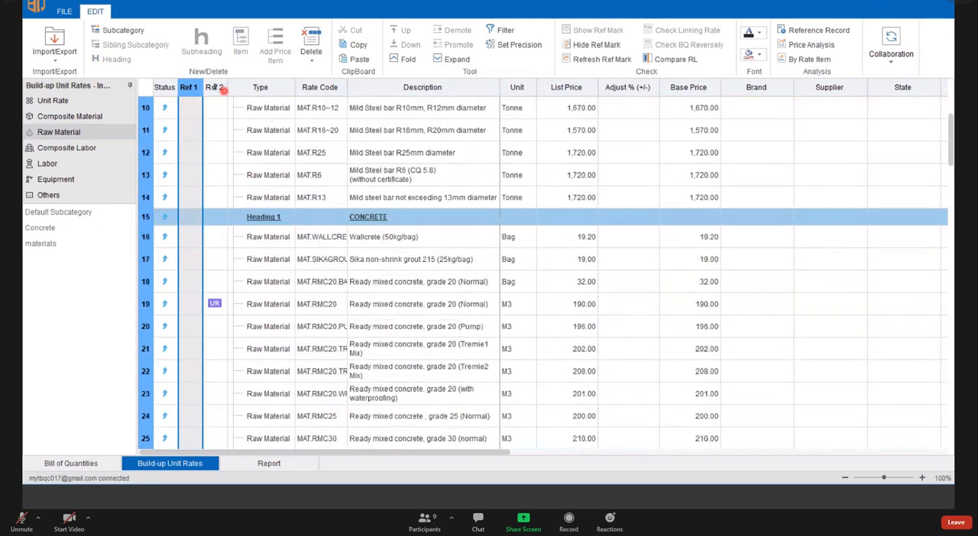
scroll(220, 90, up, 3)
click(215, 87)
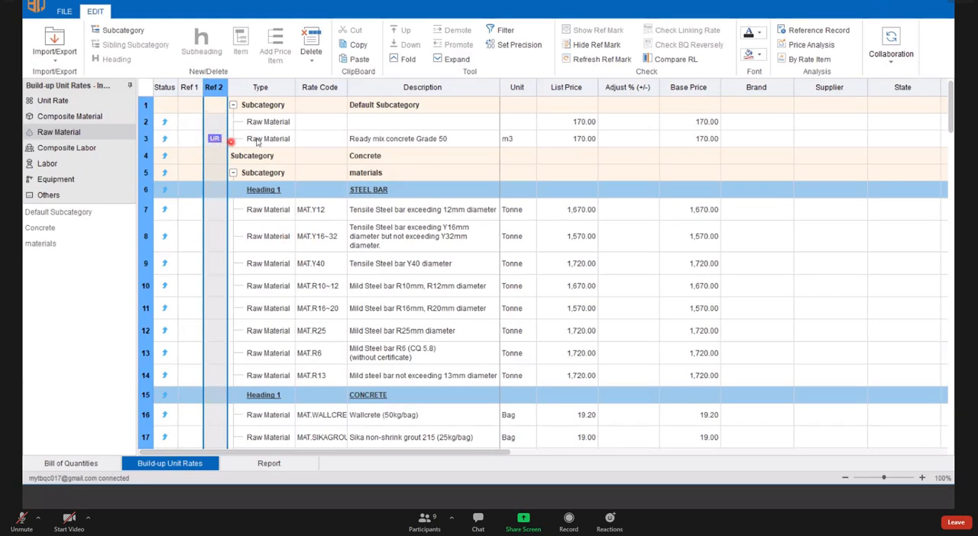
- View the unit rate that uses the Ready mix concrete Grade 50 raw material through its UR mark, and close that window
click(146, 139)
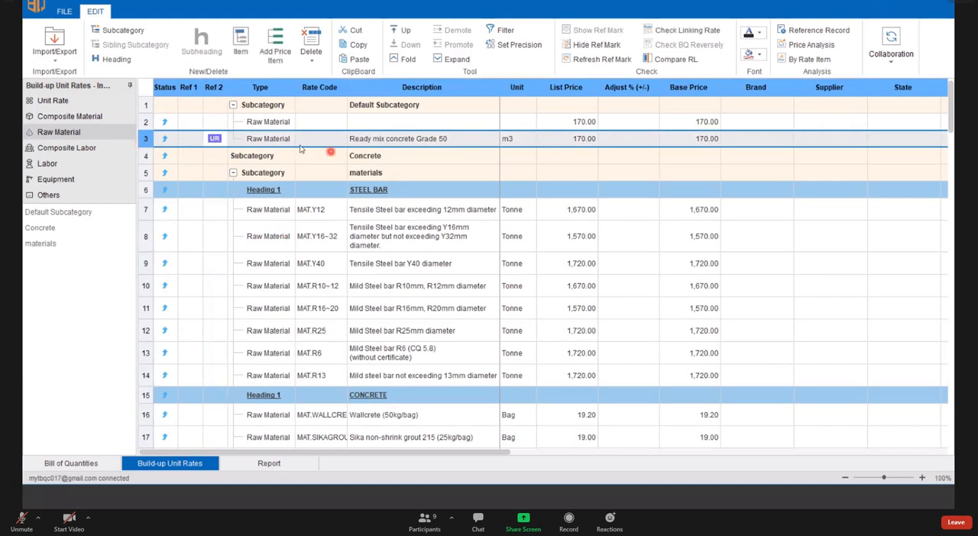
click(54, 101)
click(69, 134)
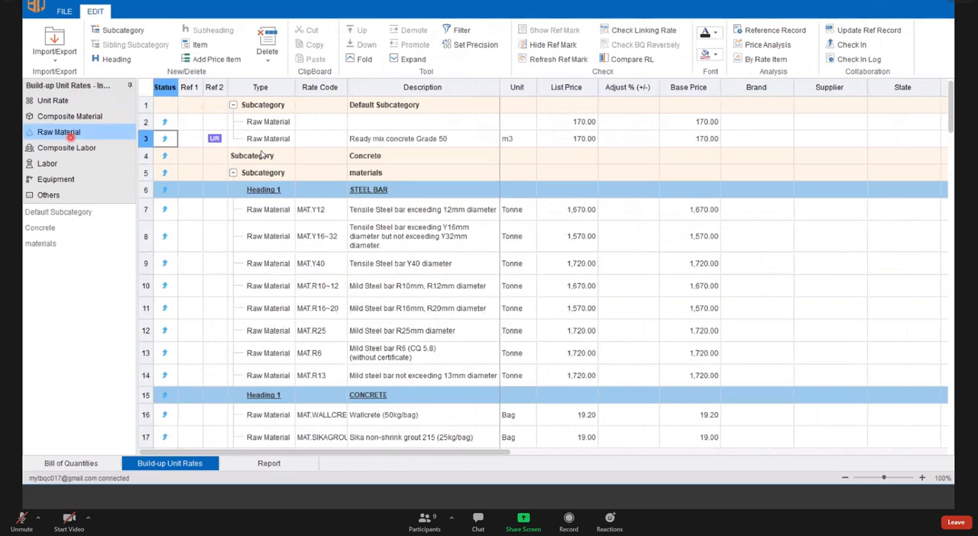
click(215, 138)
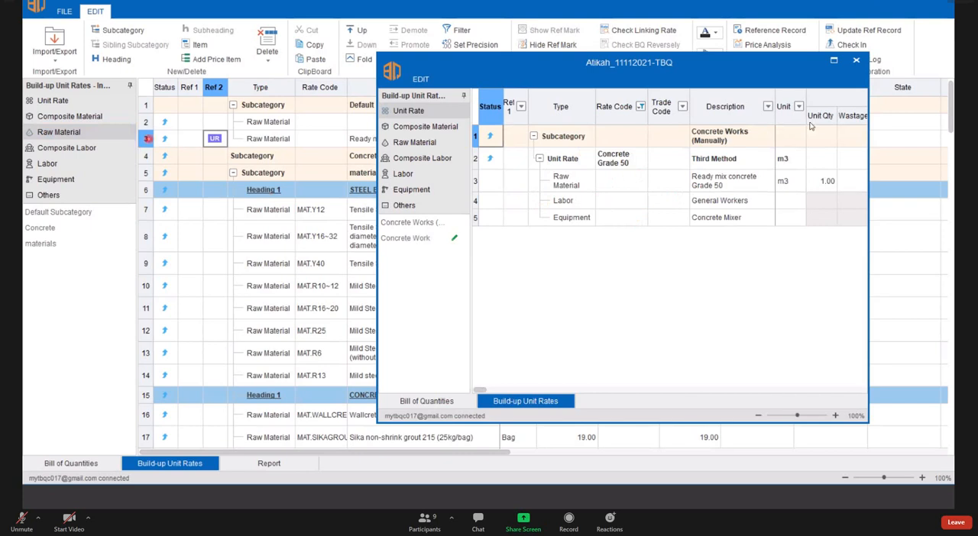
click(856, 60)
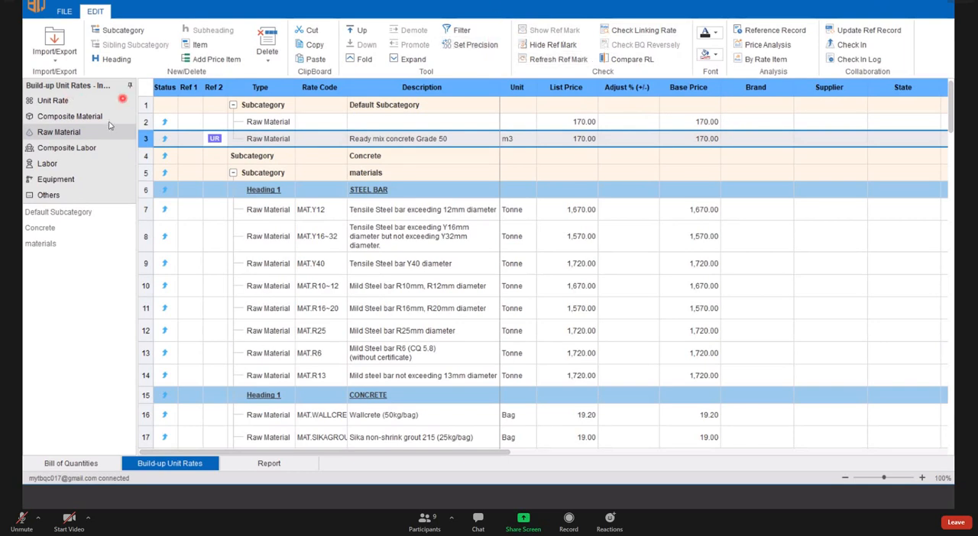
- Set the material base rate of unit rate LC10 to 200 in the Concrete Work subcategory
click(69, 101)
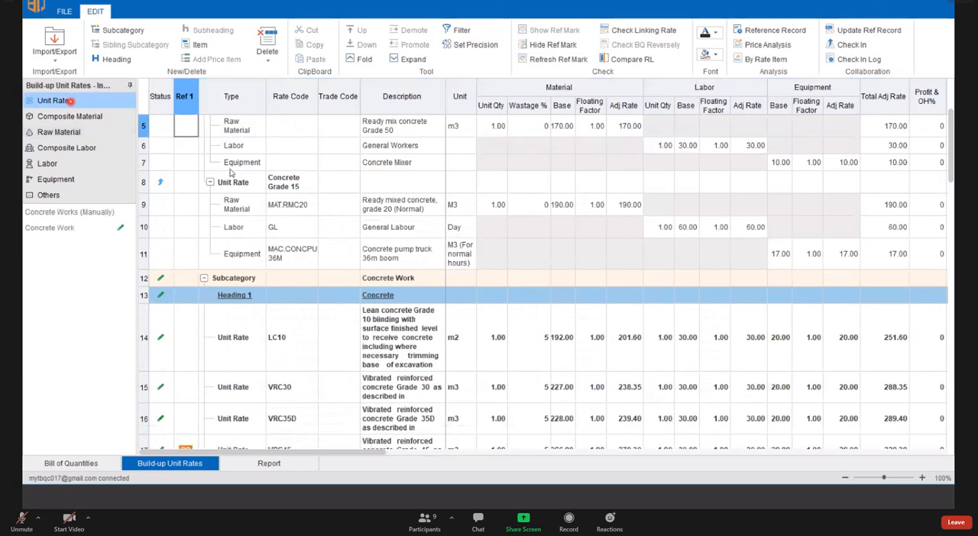
click(622, 227)
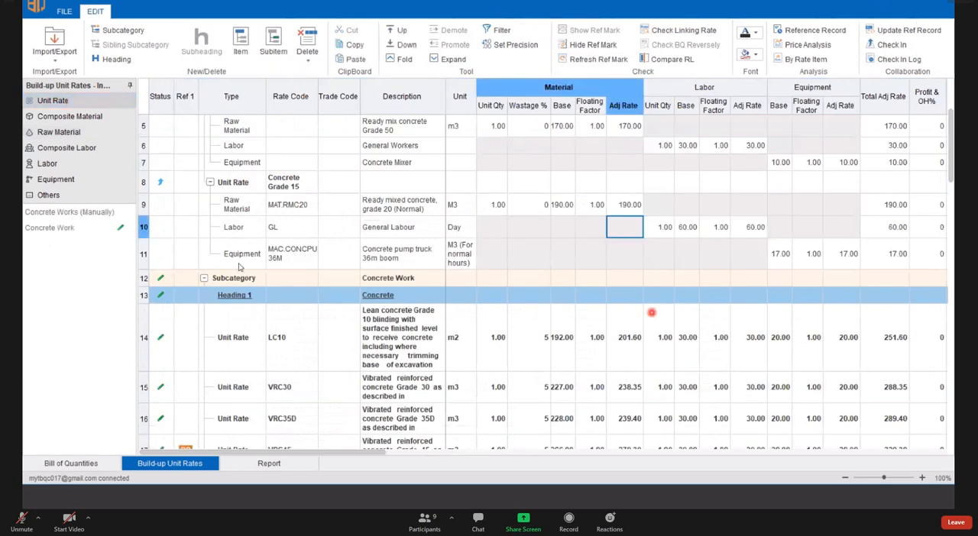
scroll(661, 229, down, 3)
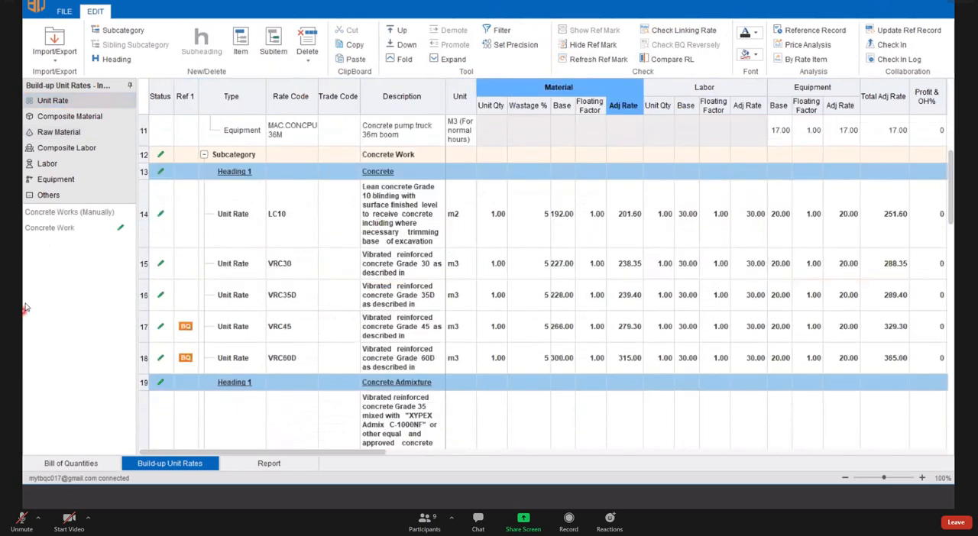
click(670, 229)
click(619, 231)
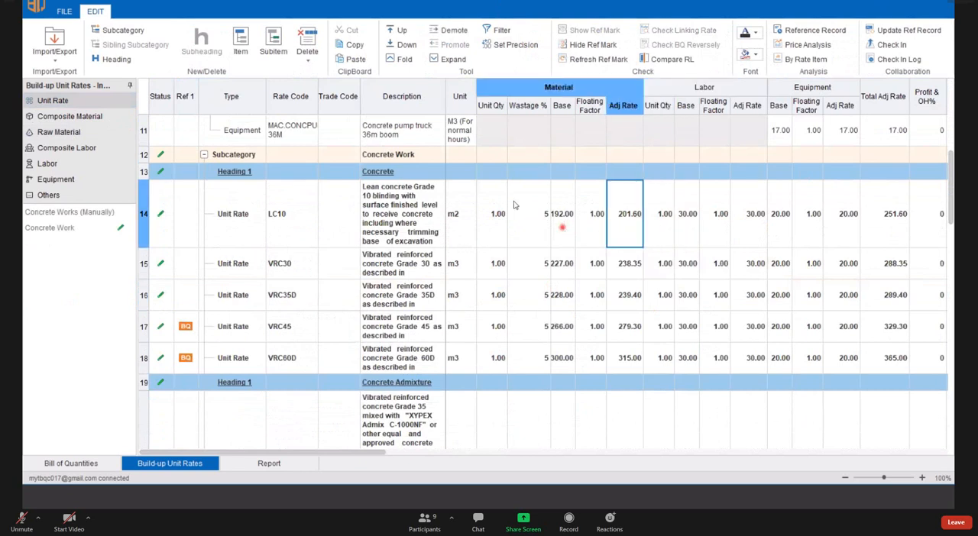
click(562, 227)
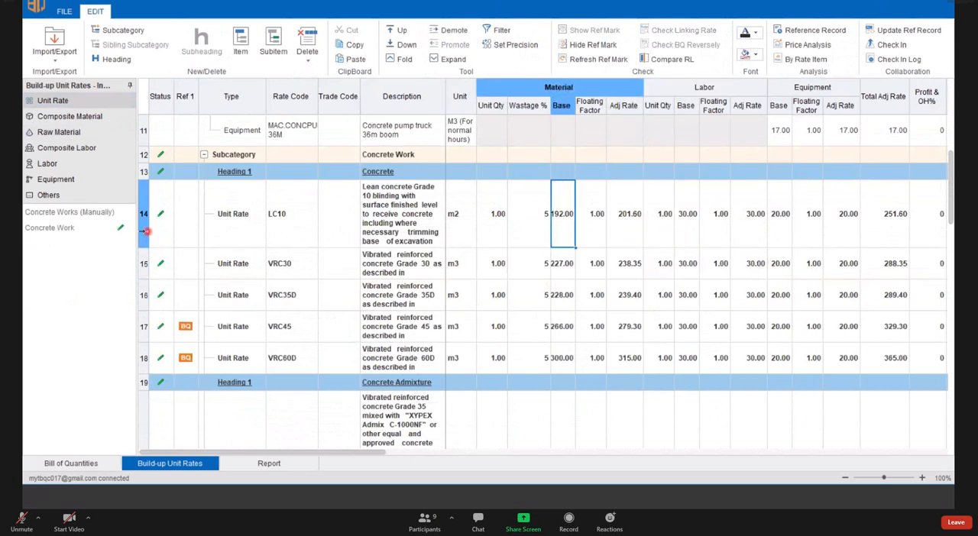
click(561, 265)
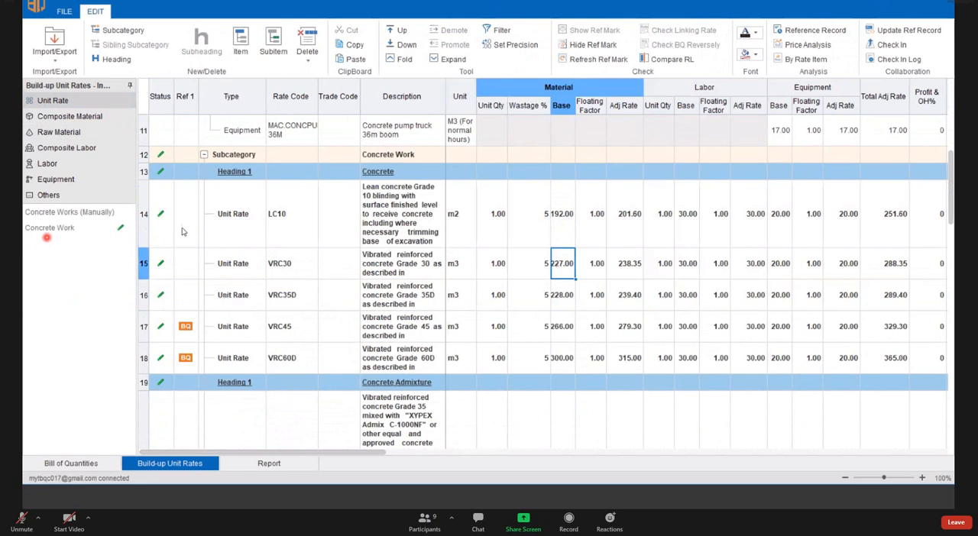
click(569, 221)
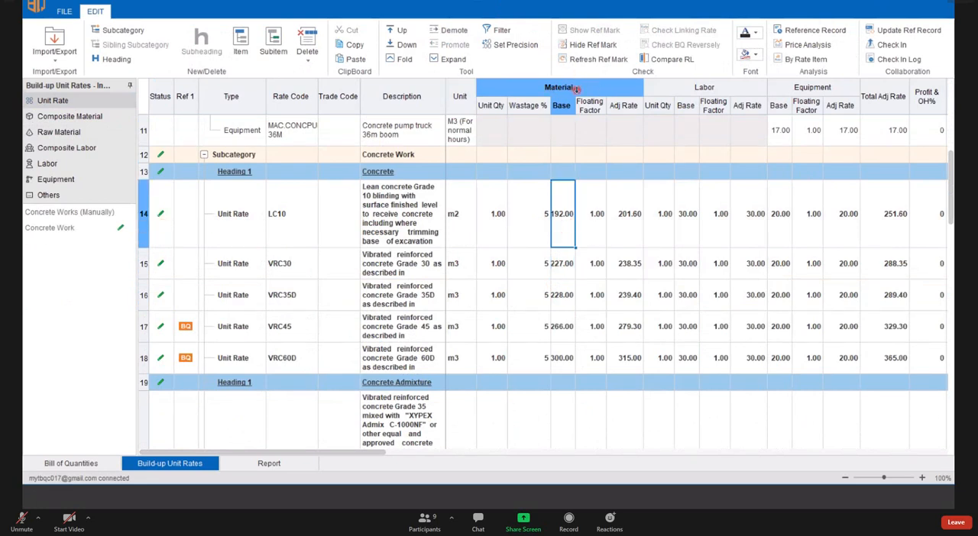
text(200)
key(Return)
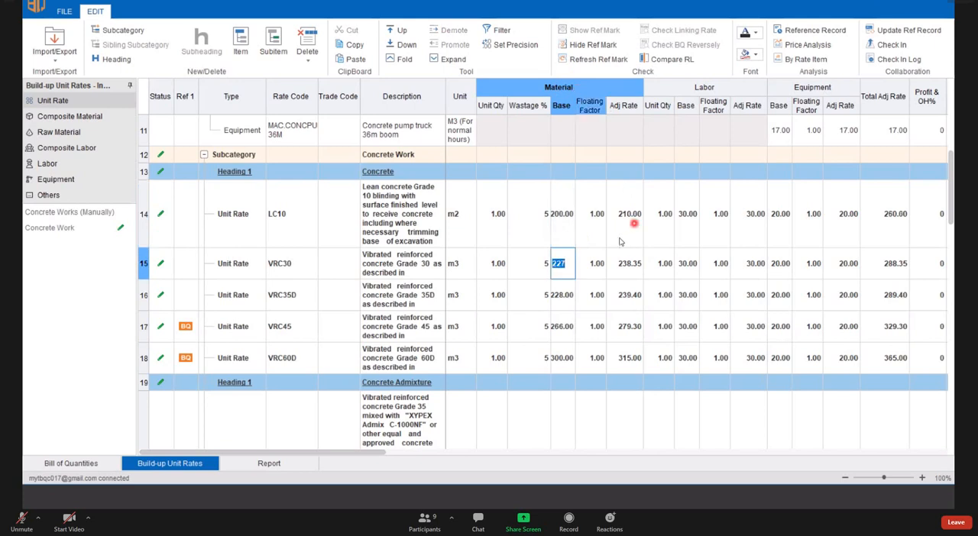
- Update the reference record with the revised LC10 unit rate, agreeing to save the current project
click(568, 223)
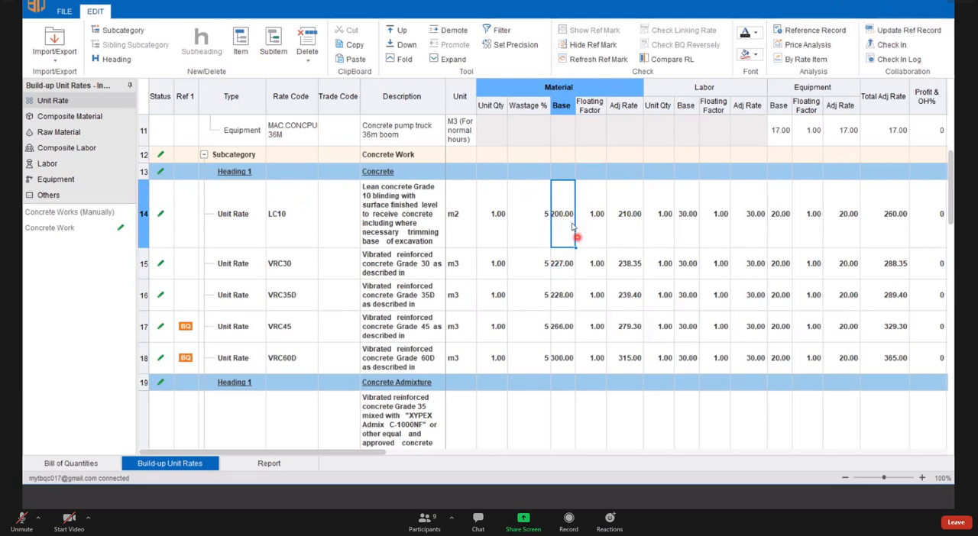
click(598, 216)
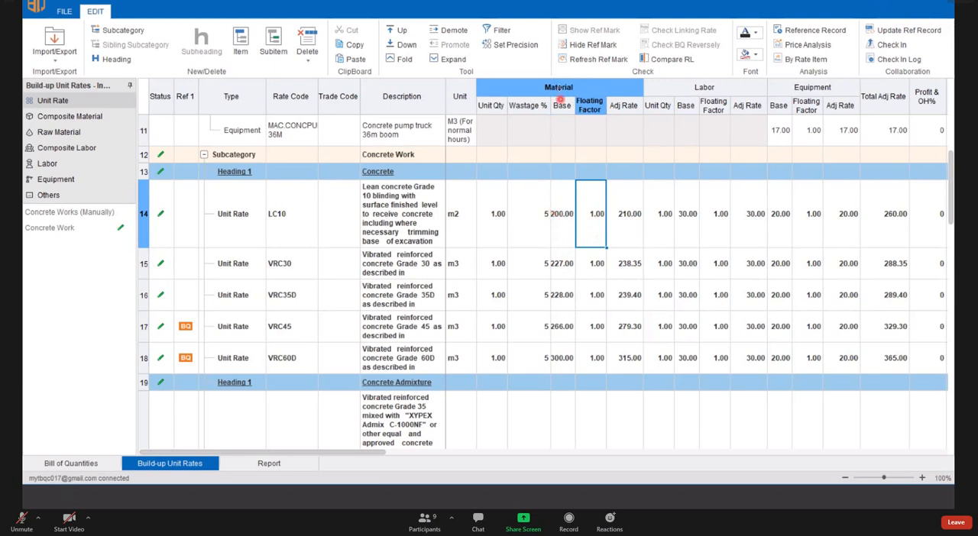
click(141, 216)
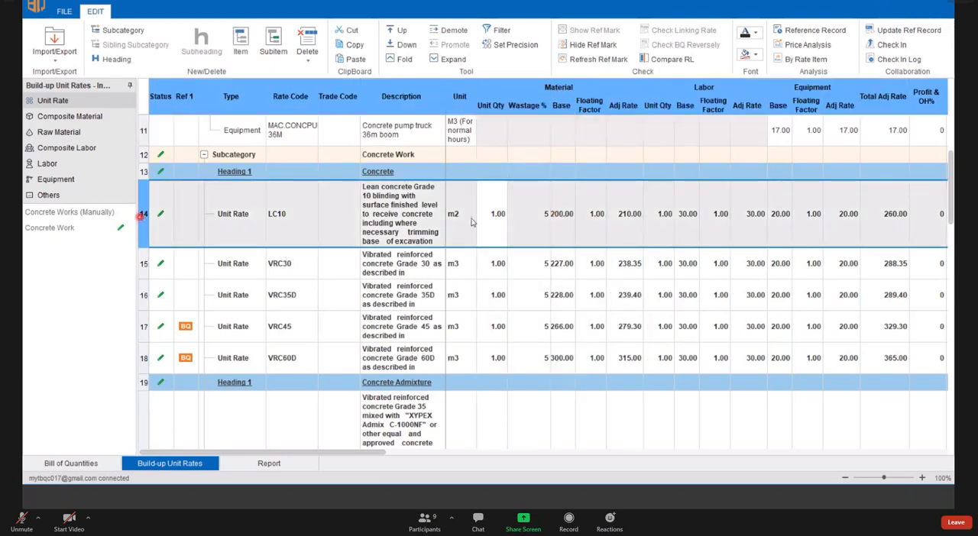
click(547, 220)
click(569, 215)
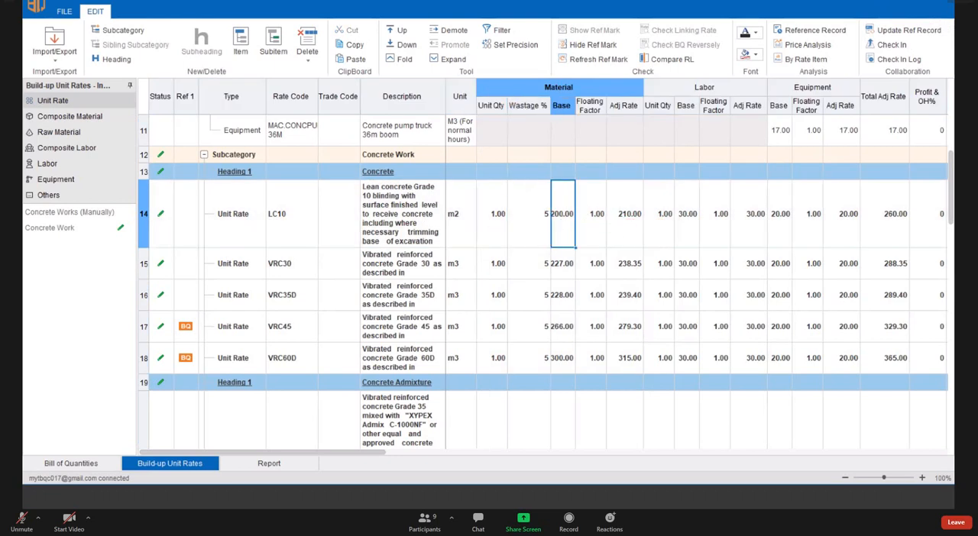
click(927, 31)
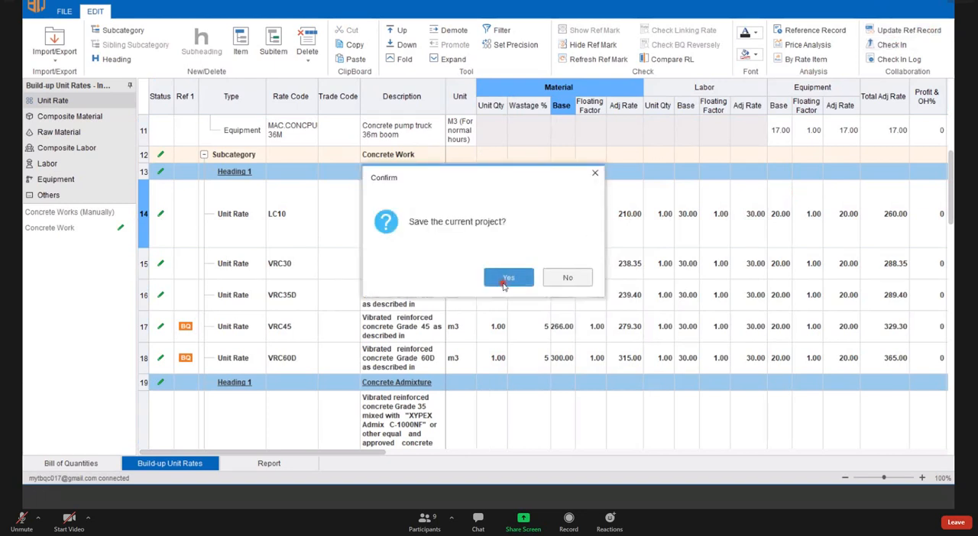
click(506, 278)
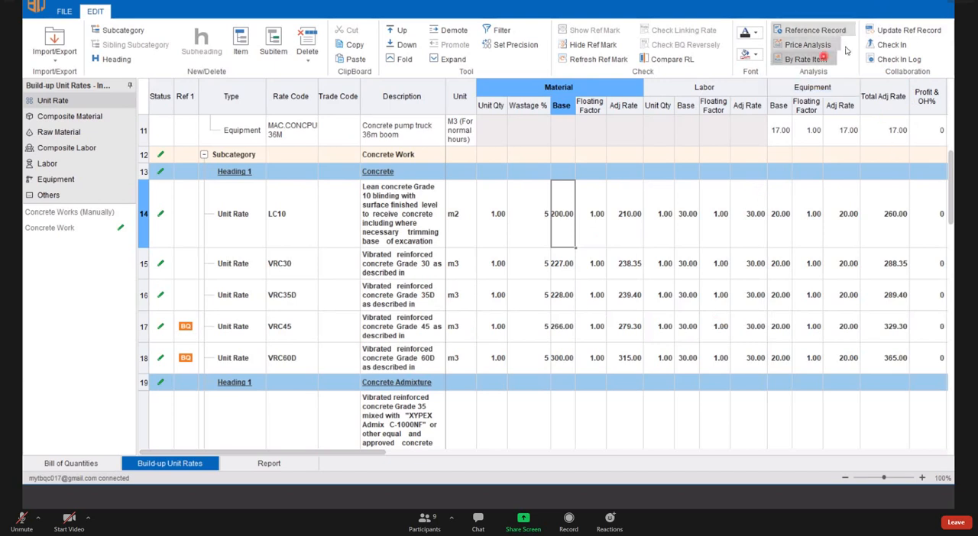
- Open the reference record of unit rate LC10 and compare its base price with the rate in the list
click(808, 32)
click(811, 33)
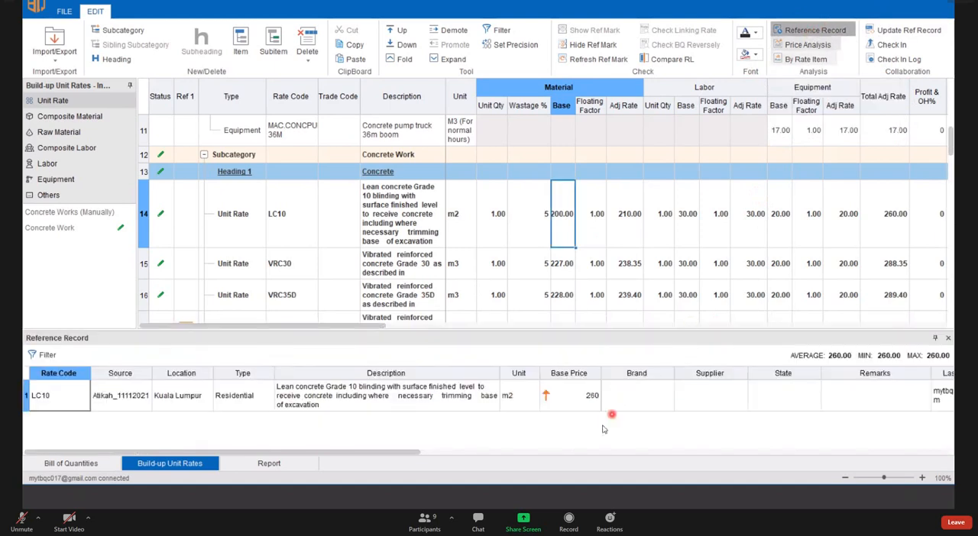
click(568, 240)
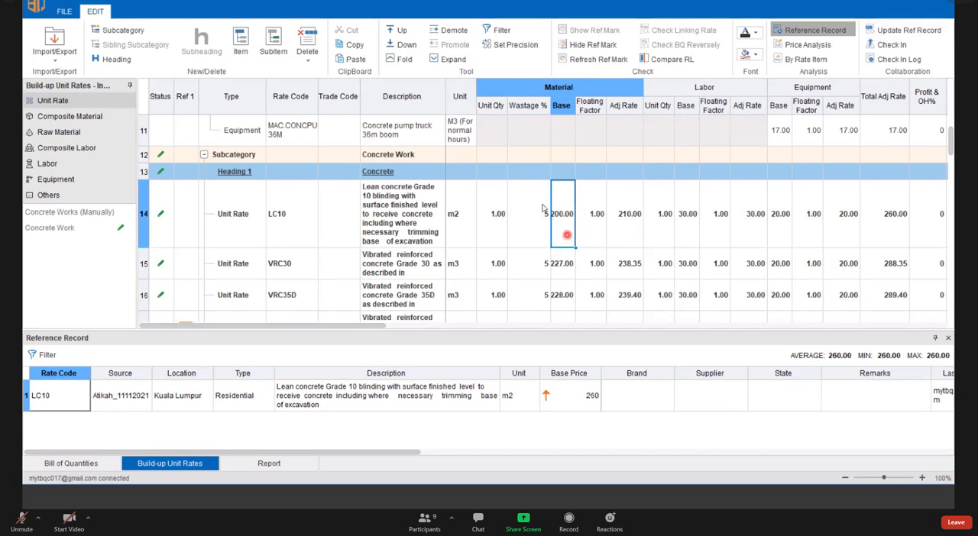
click(586, 223)
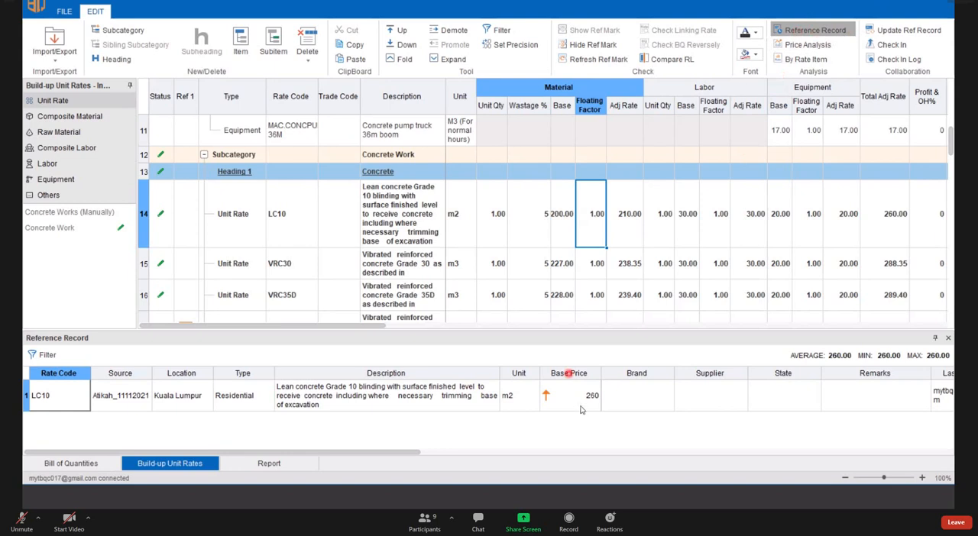
- Compare the reference record base prices of unit rates LC10, VRC30 and VRC35D with the listed rates, and close the reference record
click(555, 393)
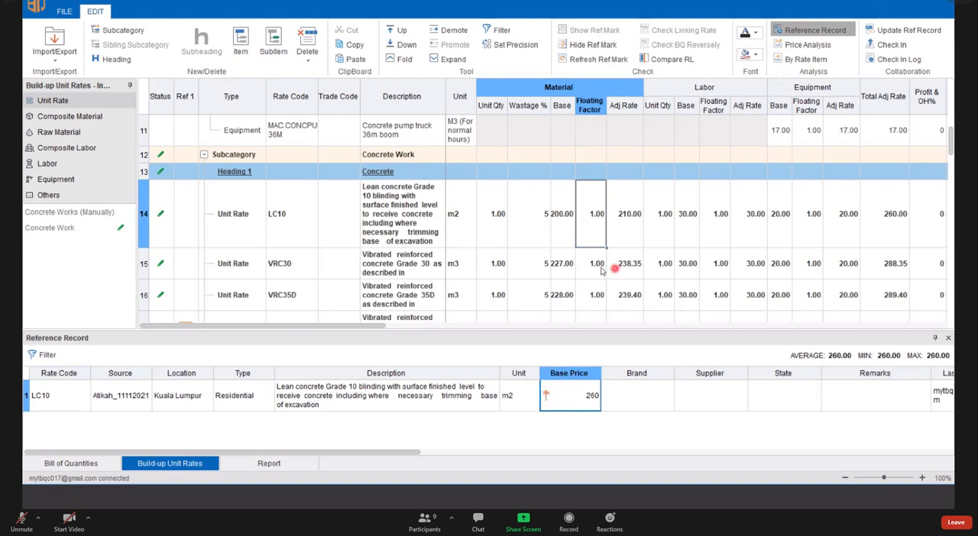
click(565, 263)
click(598, 265)
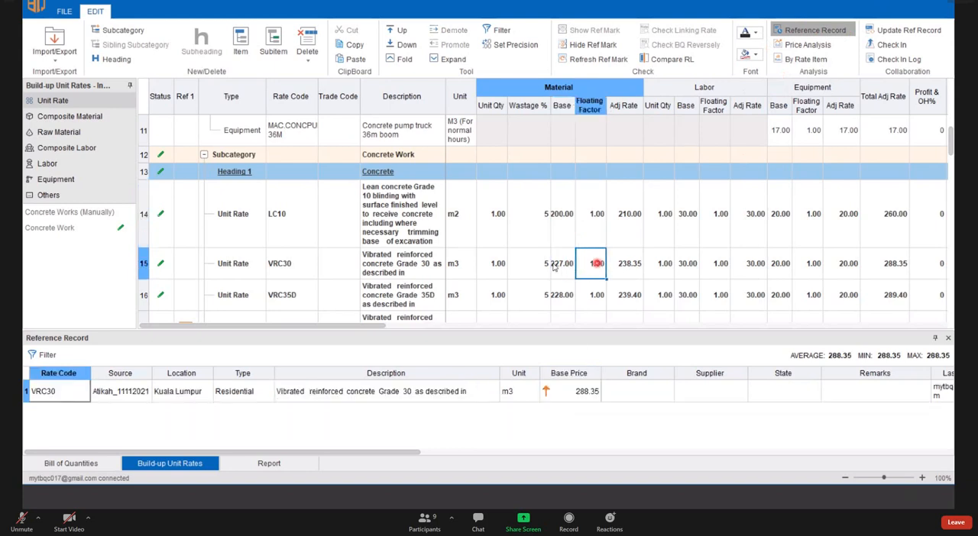
click(558, 265)
scroll(594, 282, down, 1)
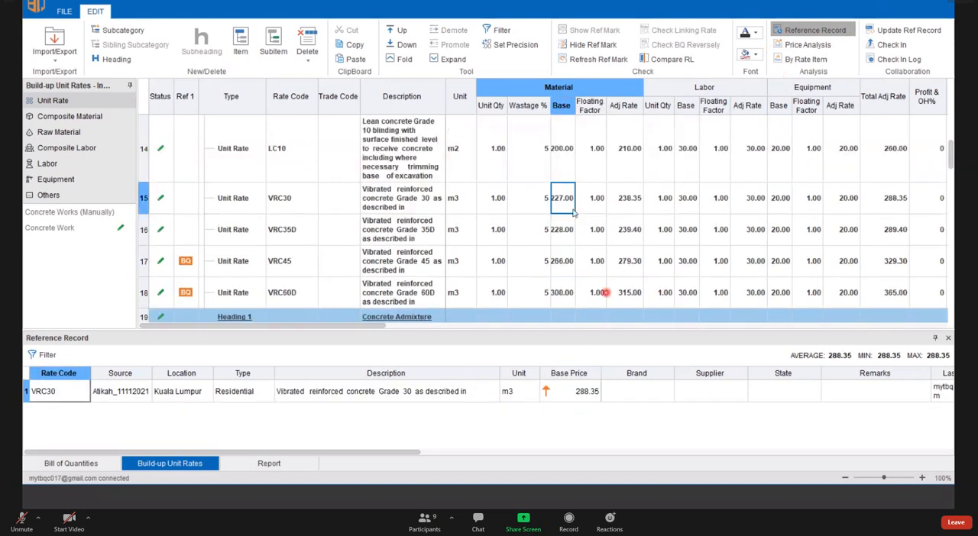
key(Down)
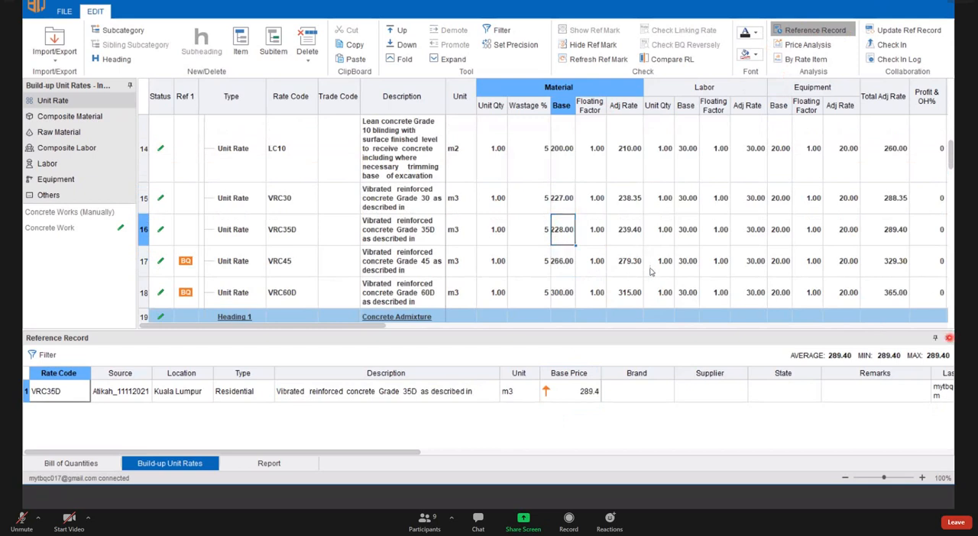
click(949, 340)
- Set the material base rate of unit rate CAX1000 under the Concrete Admixture heading to 300
scroll(565, 230, down, 2)
click(562, 225)
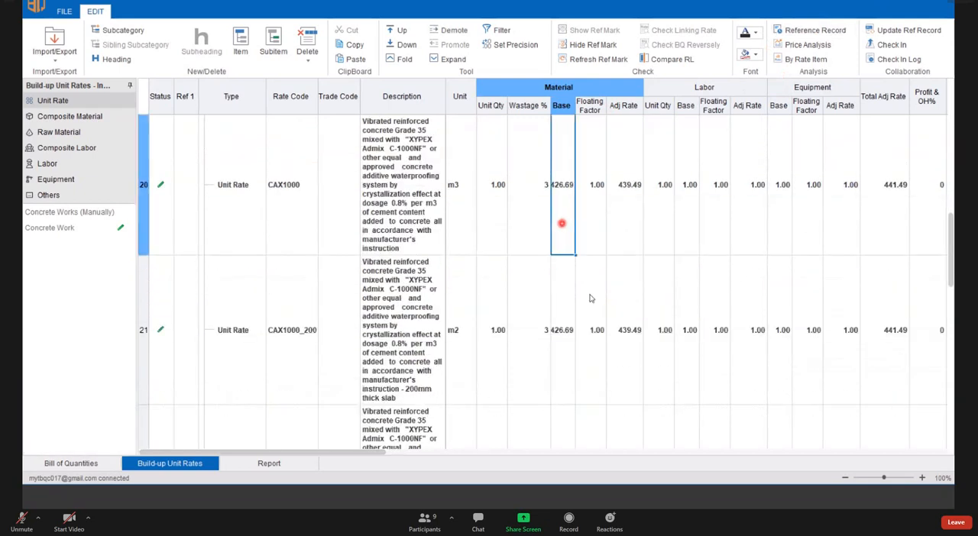
scroll(584, 306, up, 2)
scroll(573, 320, down, 1)
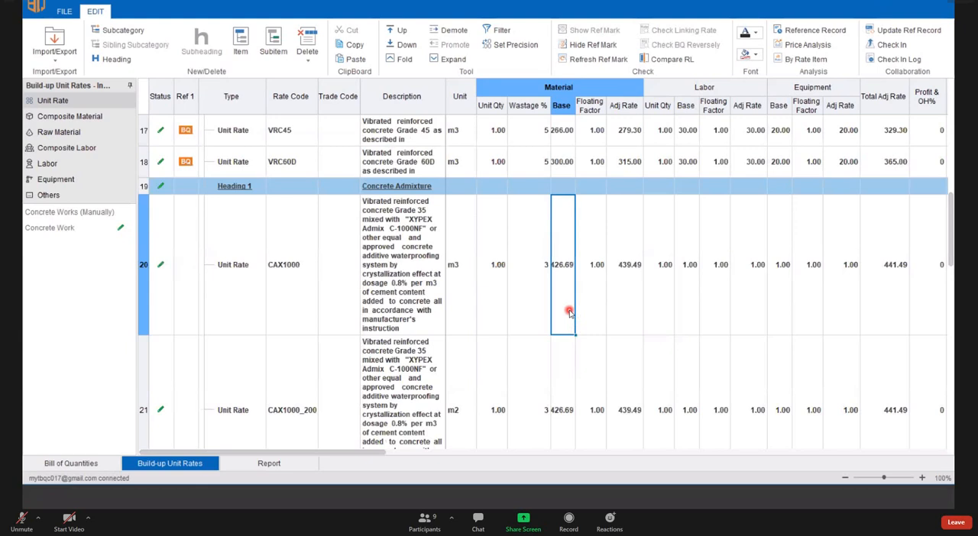
text(300)
key(Return)
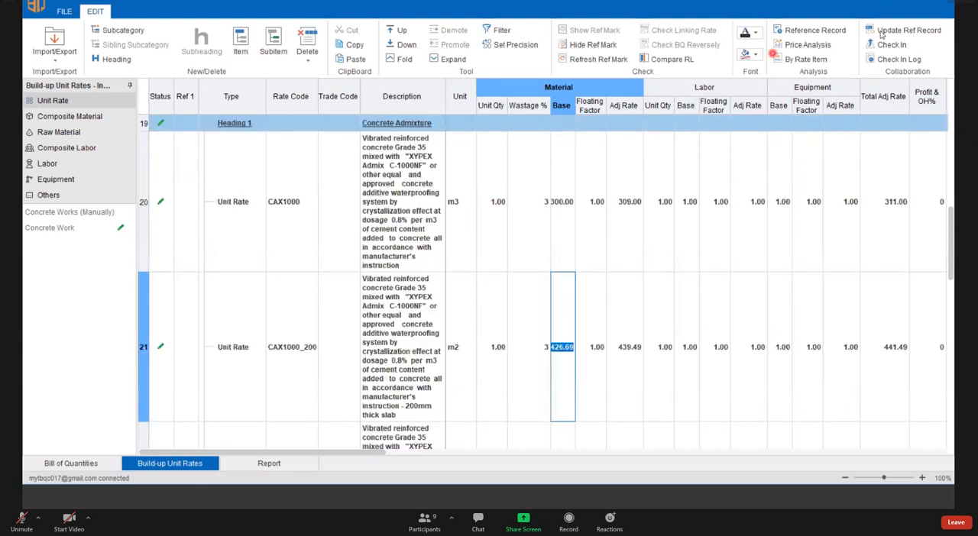
- Update the reference record with the revised CAX1000 unit rate, agreeing to save the current project
click(736, 285)
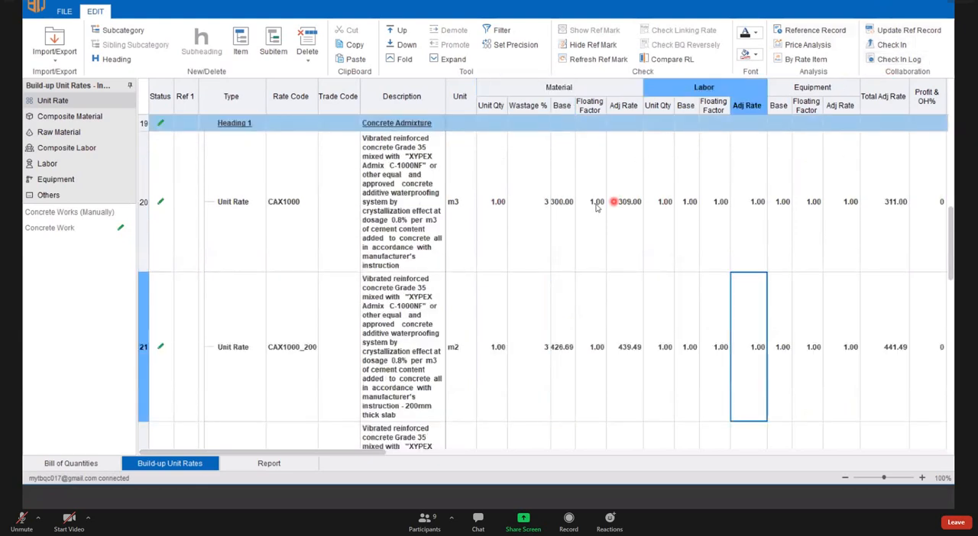
click(930, 29)
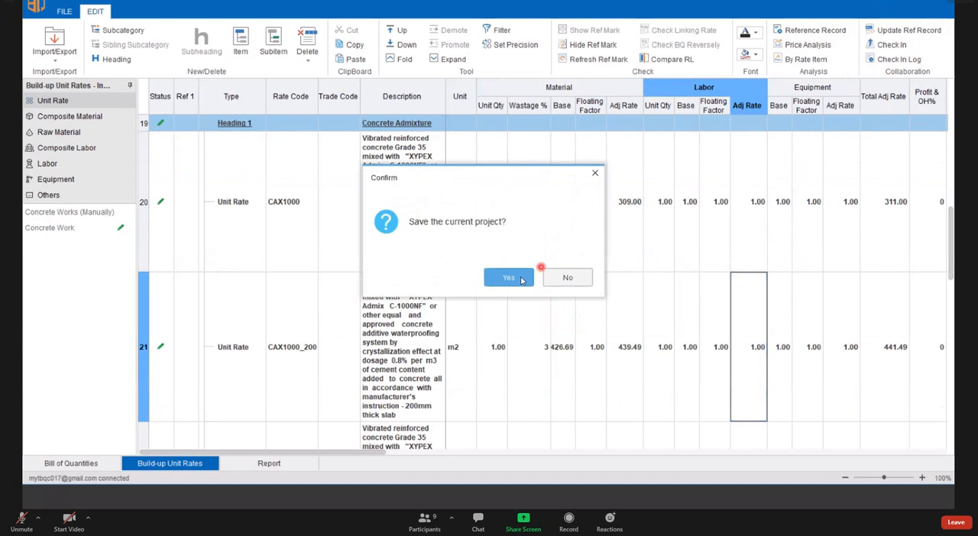
click(511, 280)
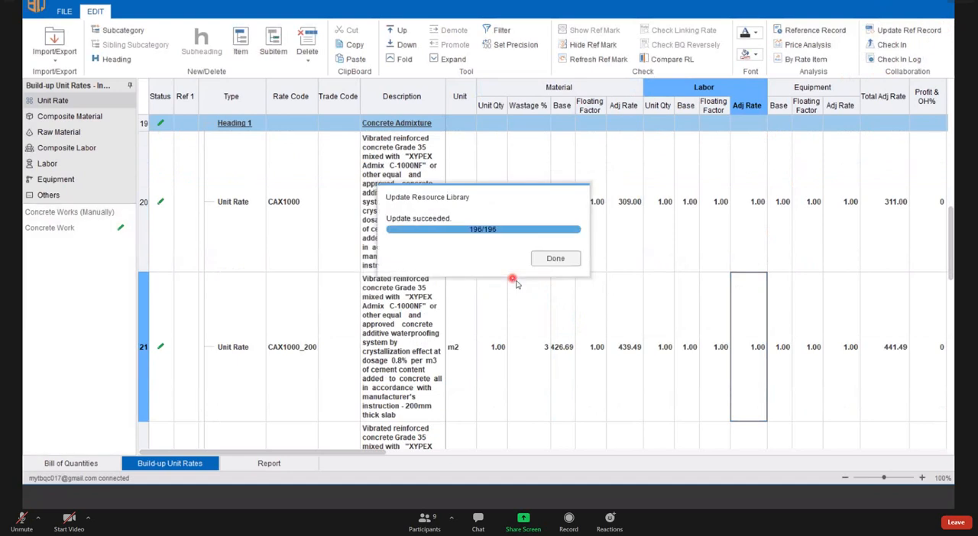
- Open the reference record of unit rate CAX1000 and compare its base price with the total adjusted rate and net rate in the list
click(567, 204)
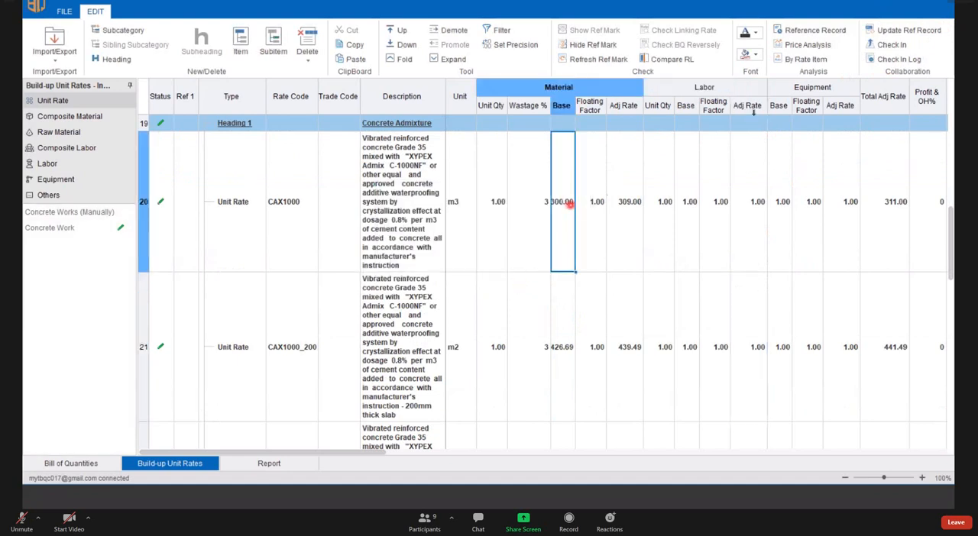
click(814, 31)
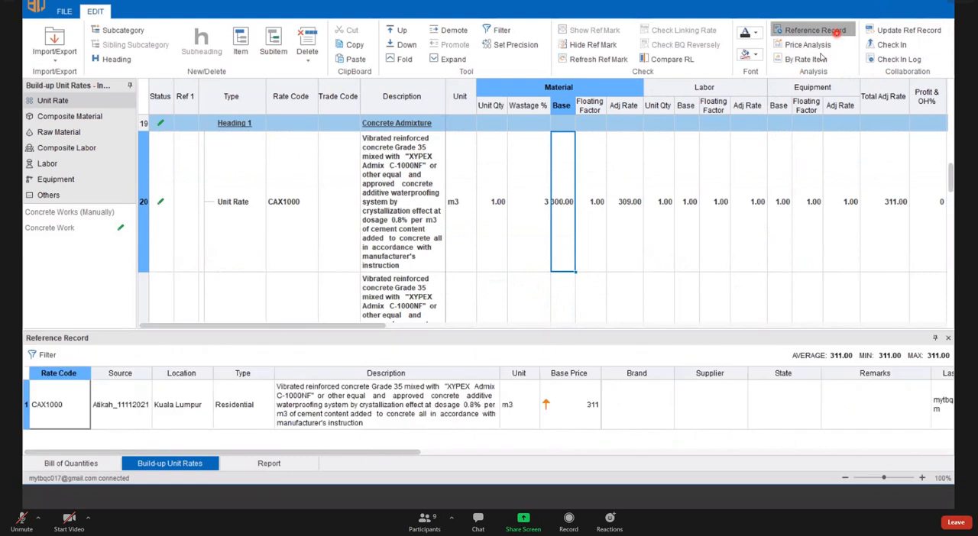
click(547, 370)
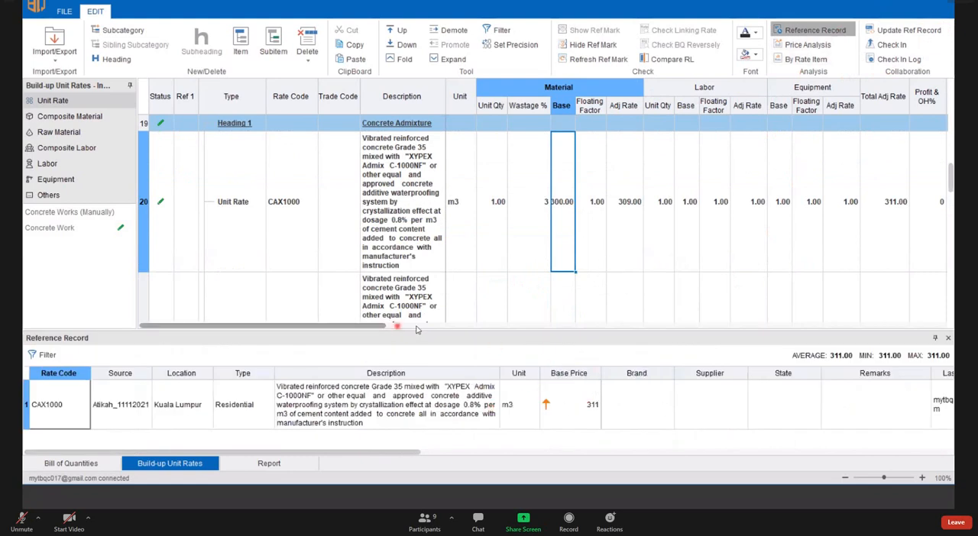
drag(416, 328, 574, 325)
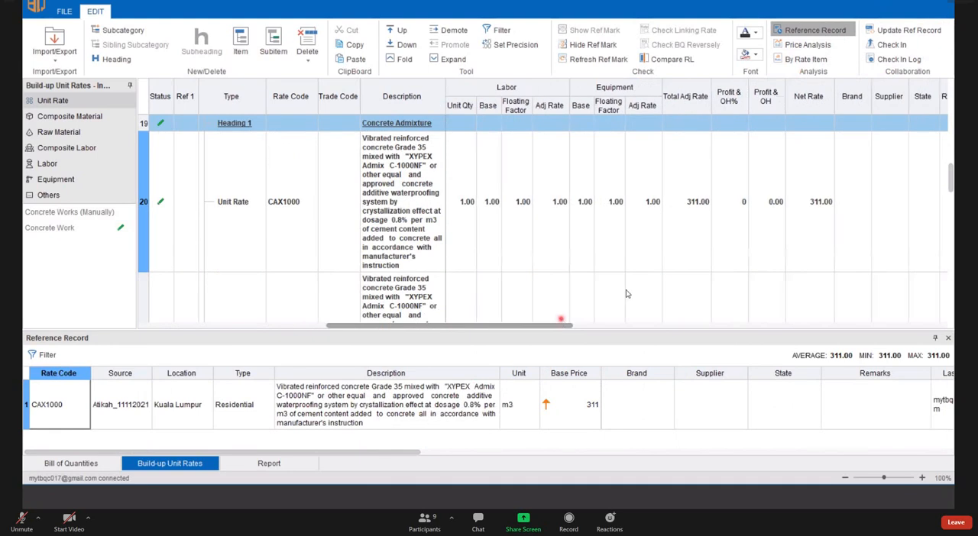
click(690, 203)
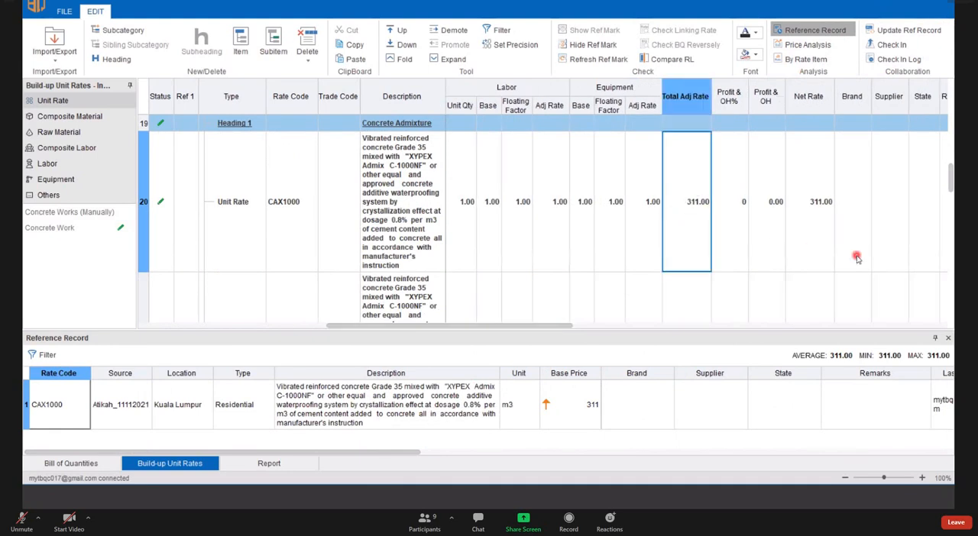
click(800, 233)
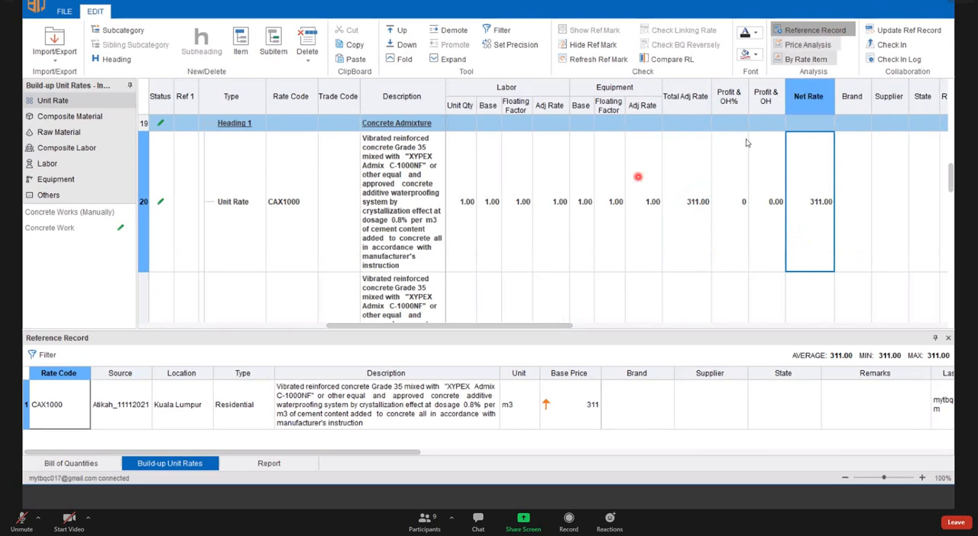
- View the monthly price analysis of unit rate CAX1000, and close the analysis
click(820, 46)
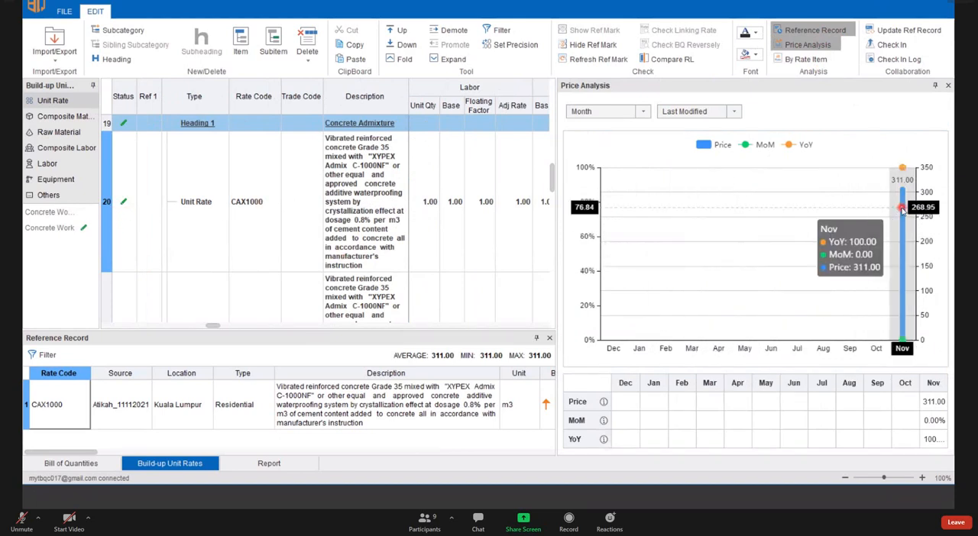
click(126, 203)
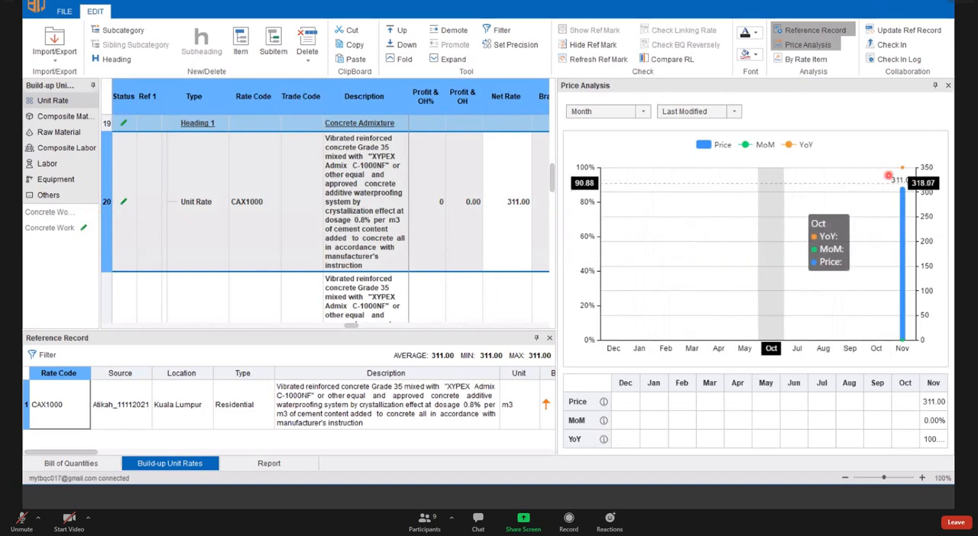
click(948, 89)
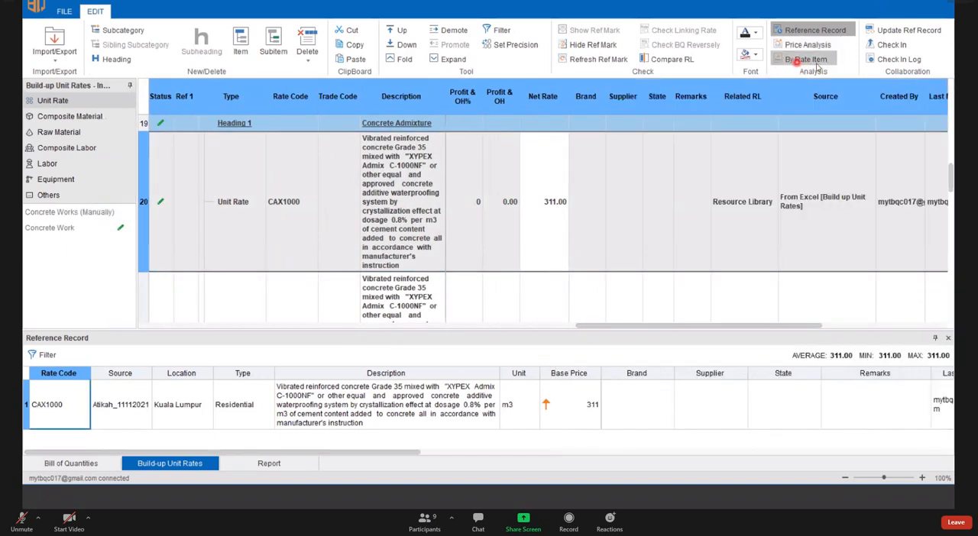
- View the reference record of unit rate CAX1000_200, and close the reference record
click(498, 300)
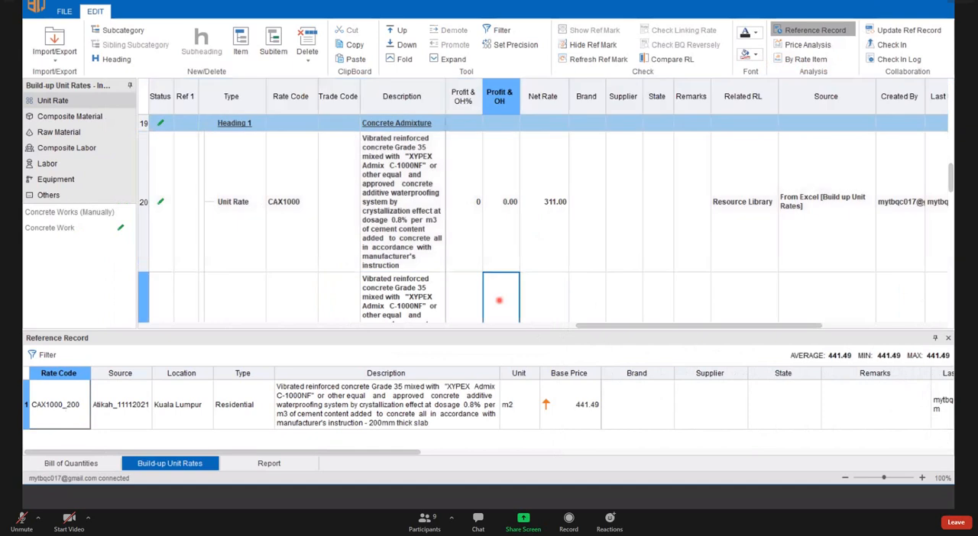
scroll(930, 304, down, 2)
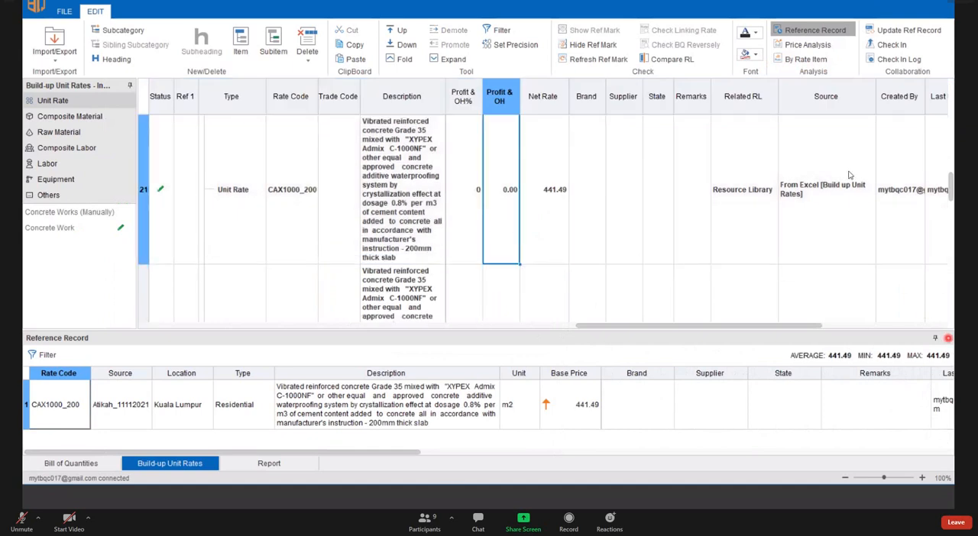
click(948, 338)
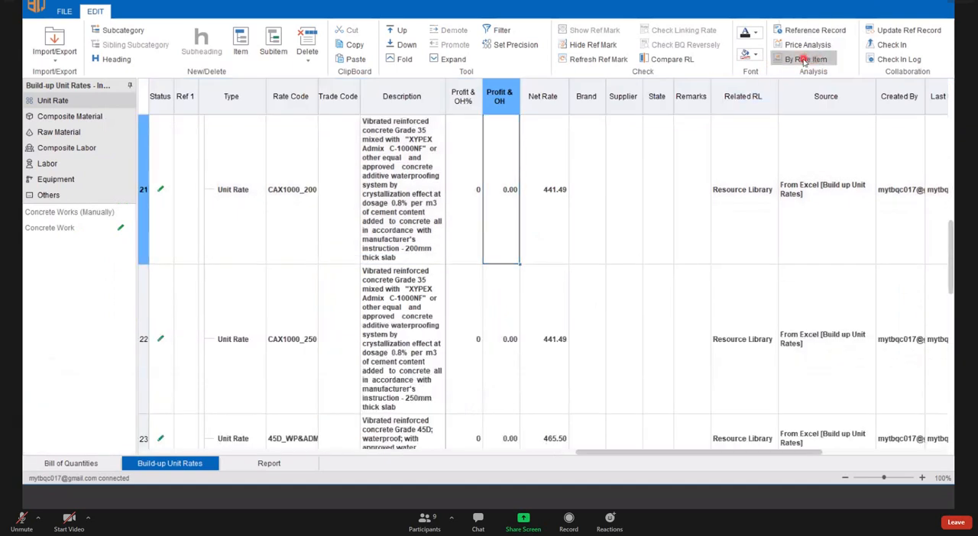
- Open the By Rate Item analysis, look at unit rates VRC45 and VRC60D, and close the window
click(804, 61)
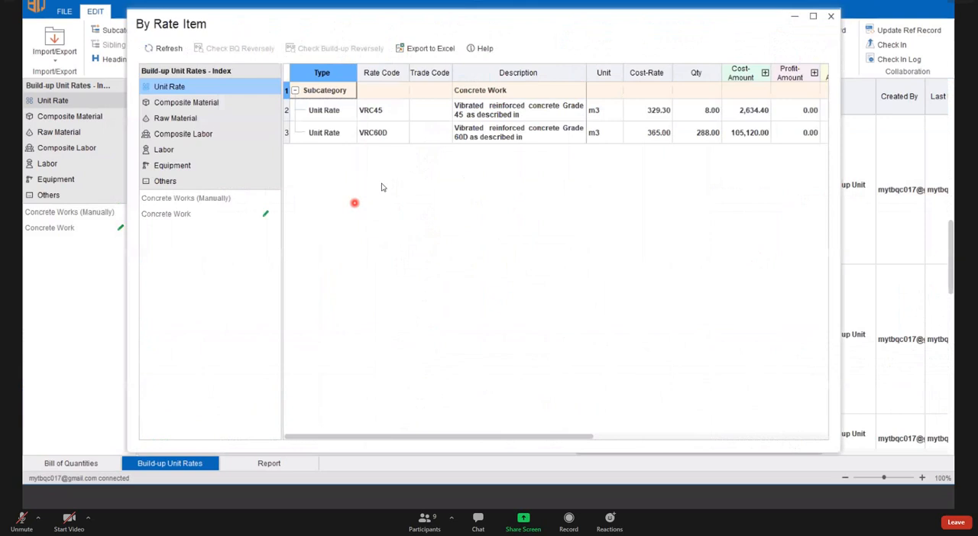
click(381, 115)
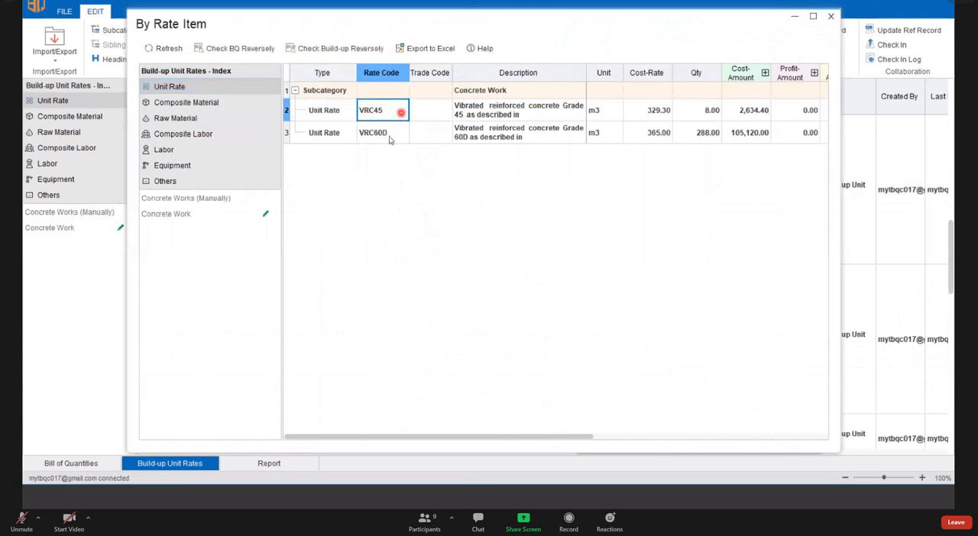
click(388, 136)
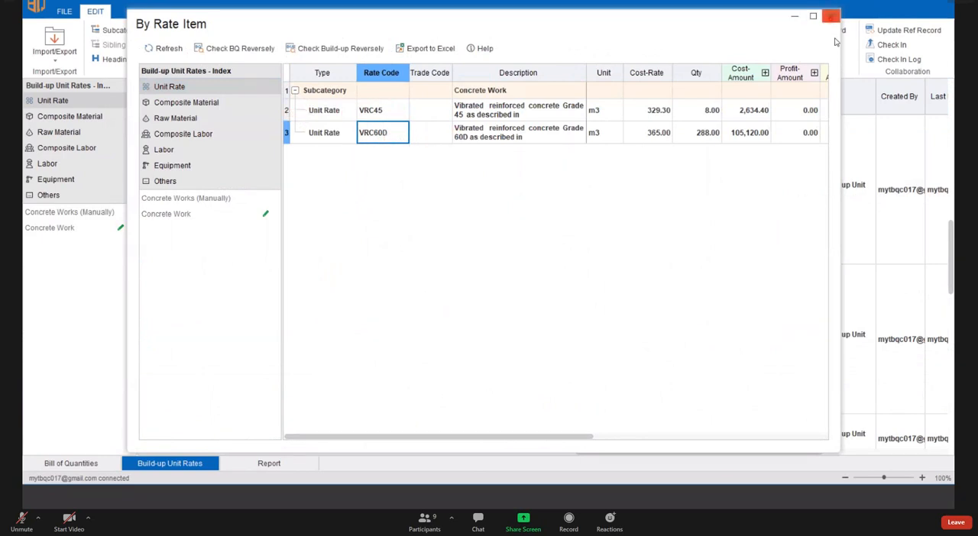
click(830, 17)
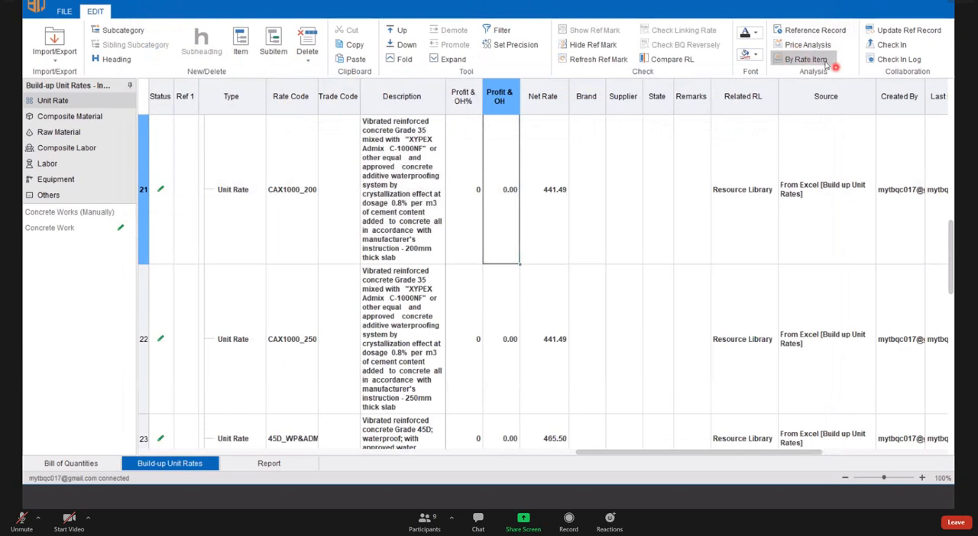
- Reopen the By Rate Item analysis to examine the quantity and cost amount of VRC45 along with the VRC60D row, and close it
click(802, 59)
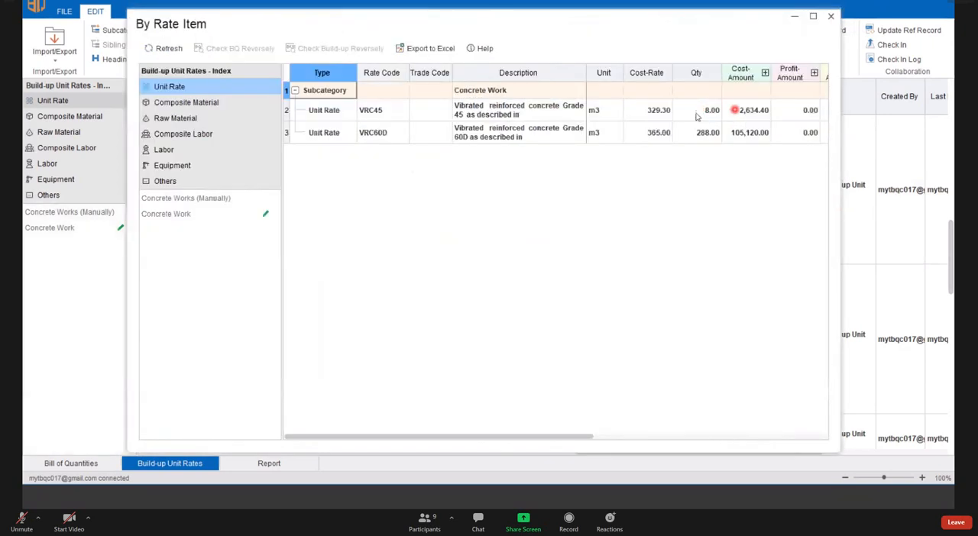
click(735, 110)
click(693, 111)
click(735, 111)
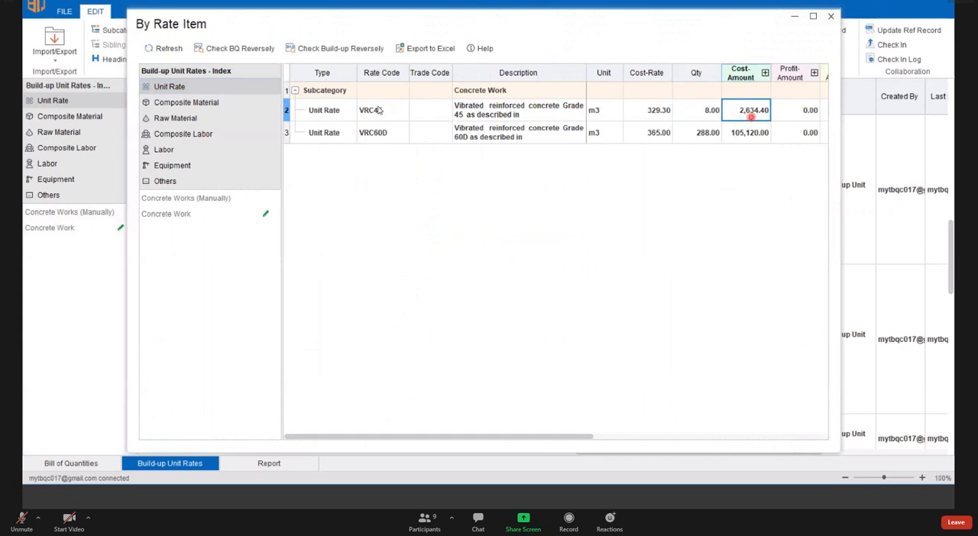
click(288, 111)
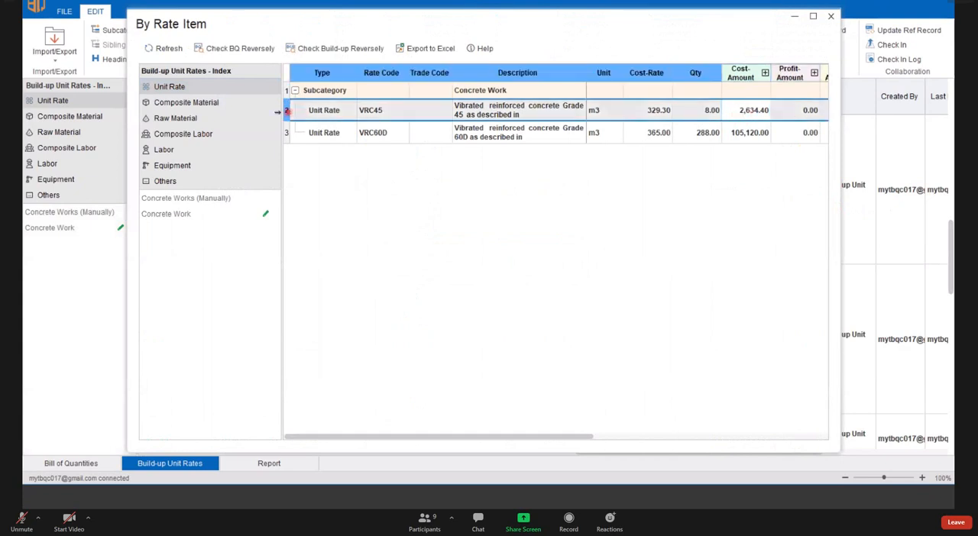
click(287, 133)
click(288, 112)
click(830, 16)
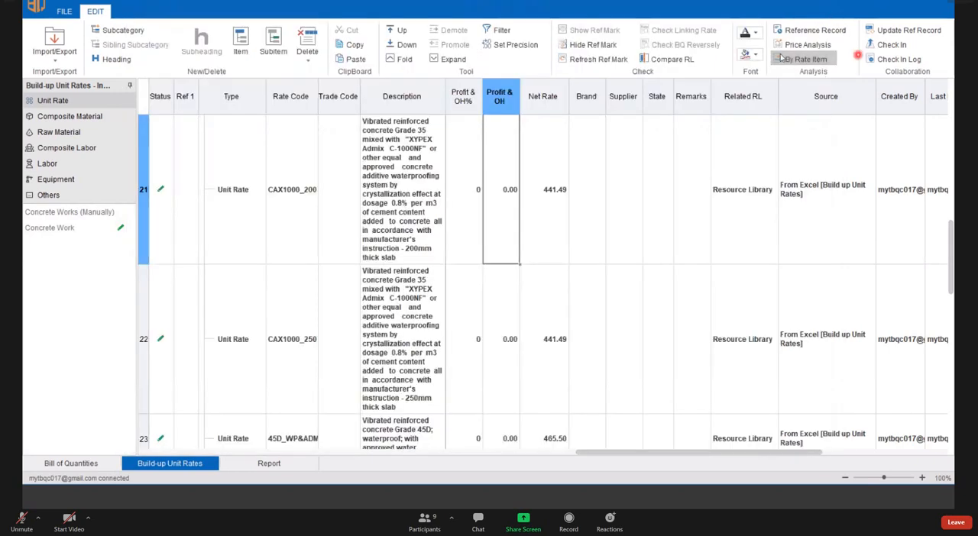
- Bring up the By Rate Item analysis again and reposition its window over the unit rate list
click(809, 59)
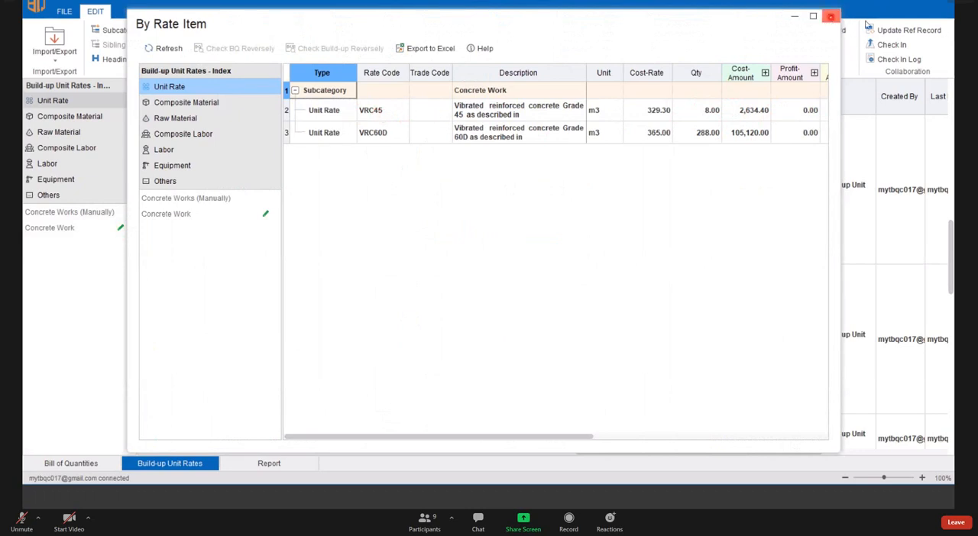
click(830, 16)
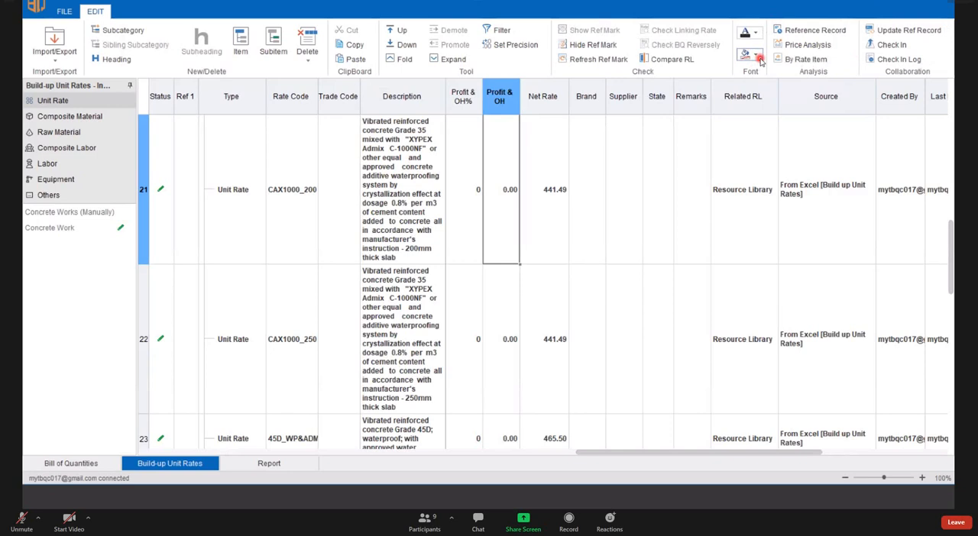
click(807, 58)
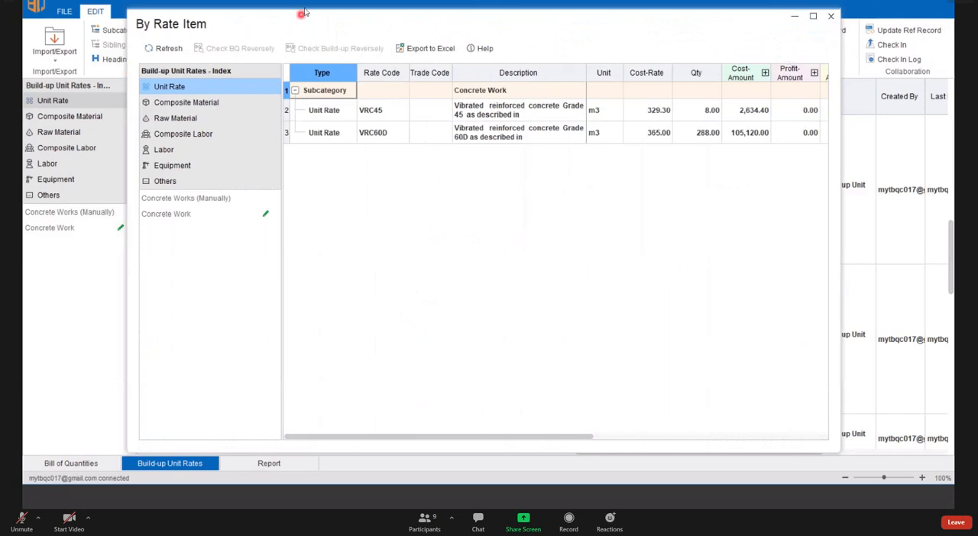
drag(308, 17, 293, 53)
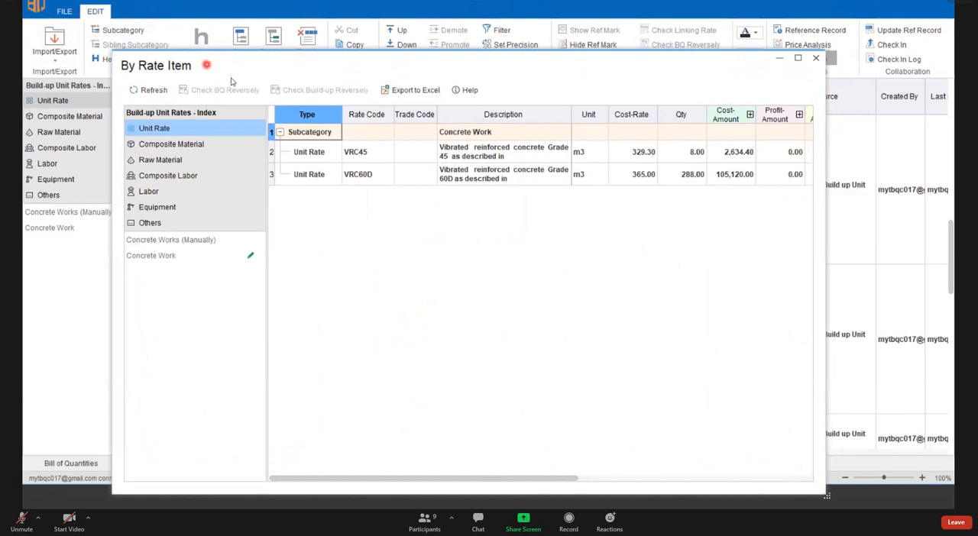
drag(237, 62, 237, 61)
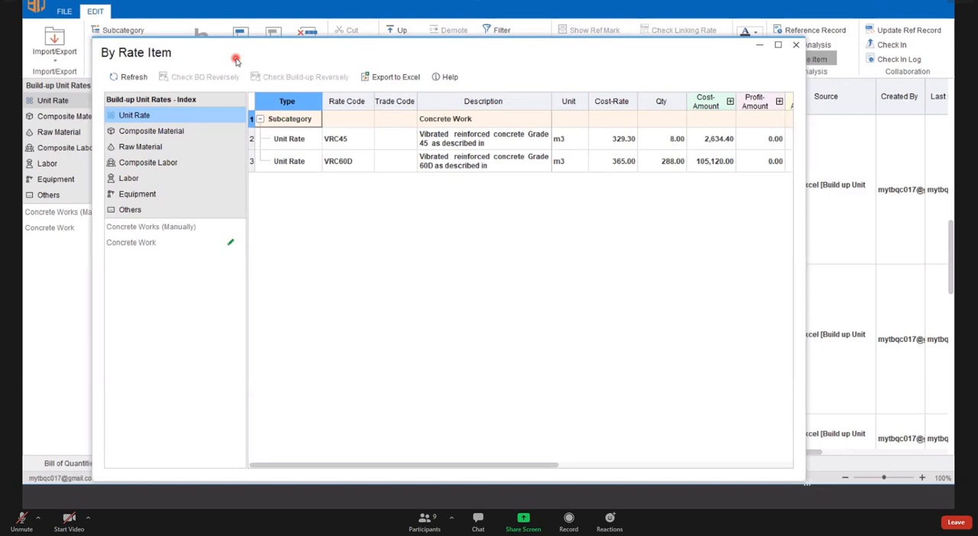
- Close the By Rate Item analysis and bring up the reference record of unit rate CAX1000_200
click(796, 45)
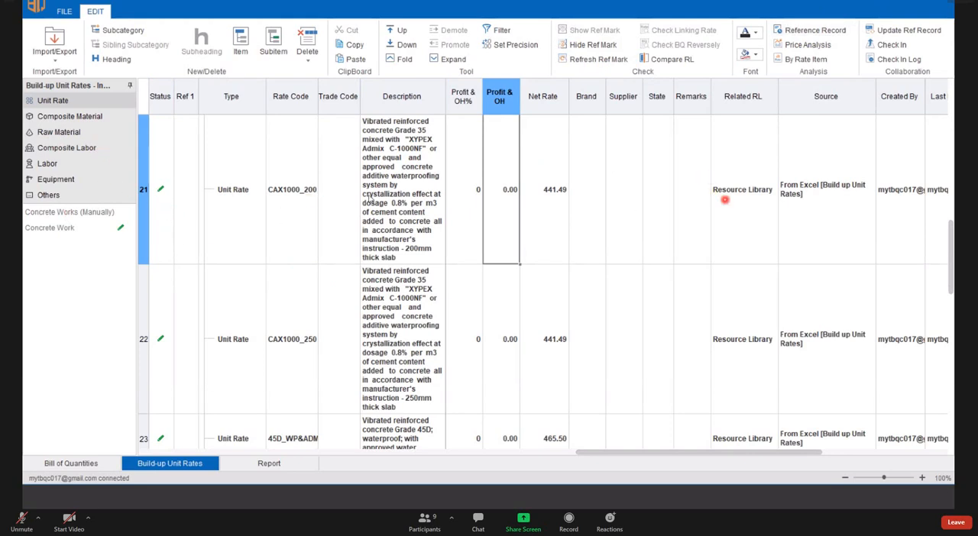
click(811, 30)
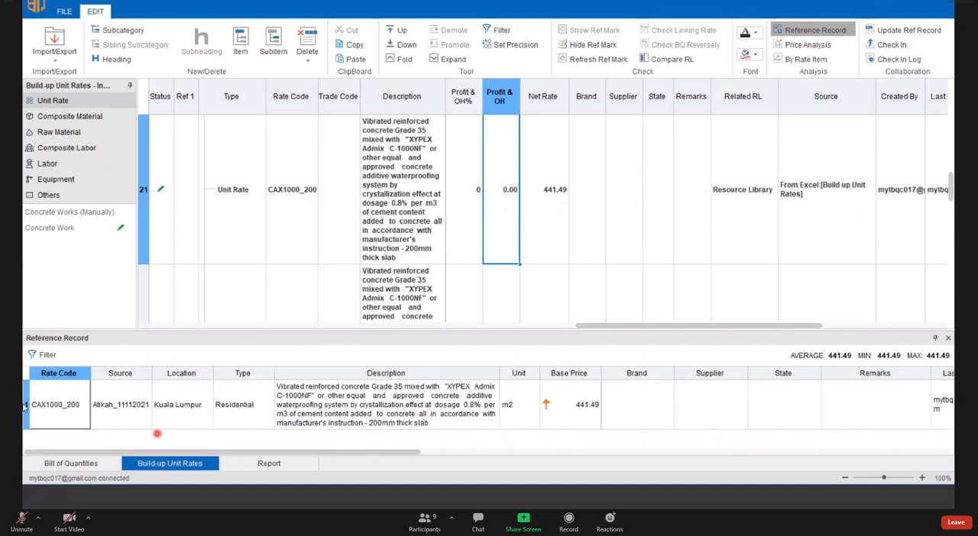
key(Right)
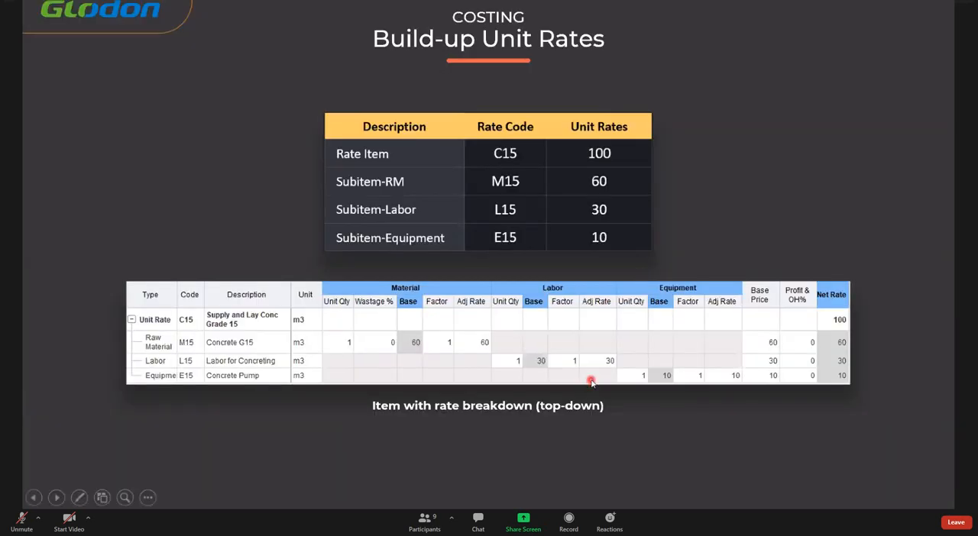
- Switch from the slide show back to the TBQ project Atikah_11112021 and close the reference record
key(super)
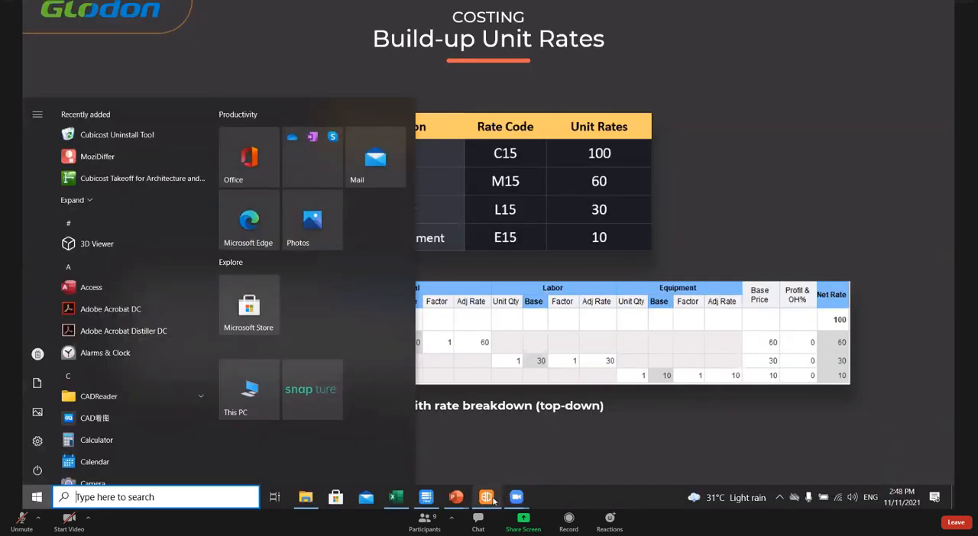
mouse_move(487, 498)
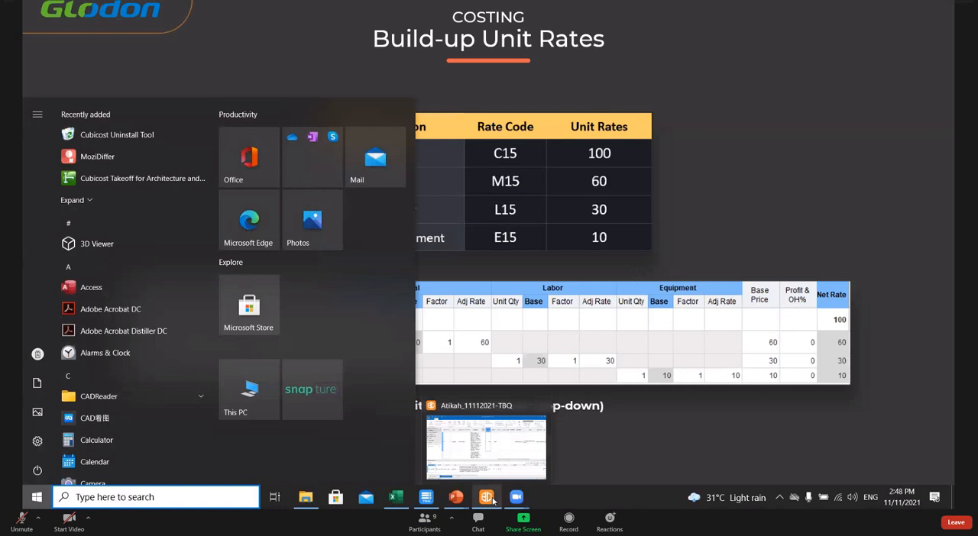
click(501, 461)
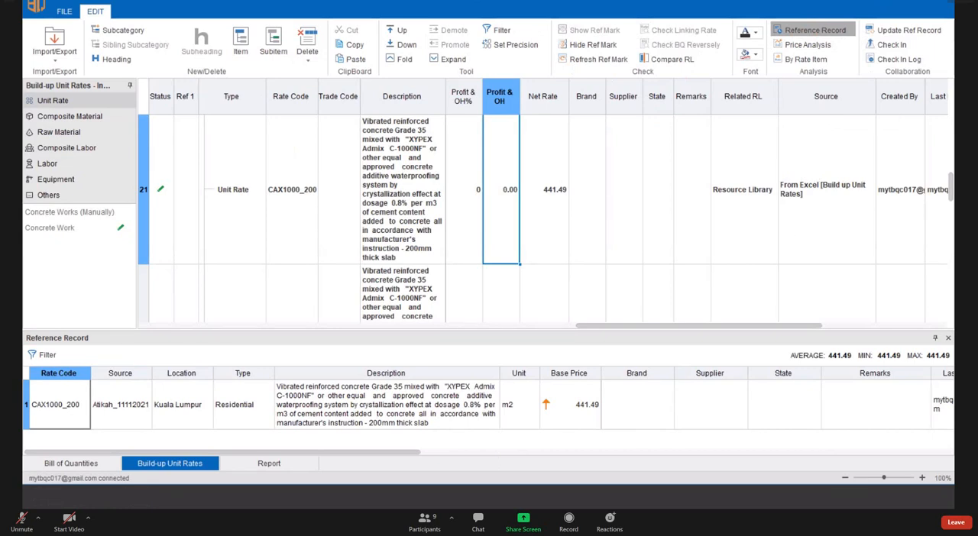
click(948, 337)
- Open the By Rate Item analysis of the unit rates, look it over, and close it
click(794, 59)
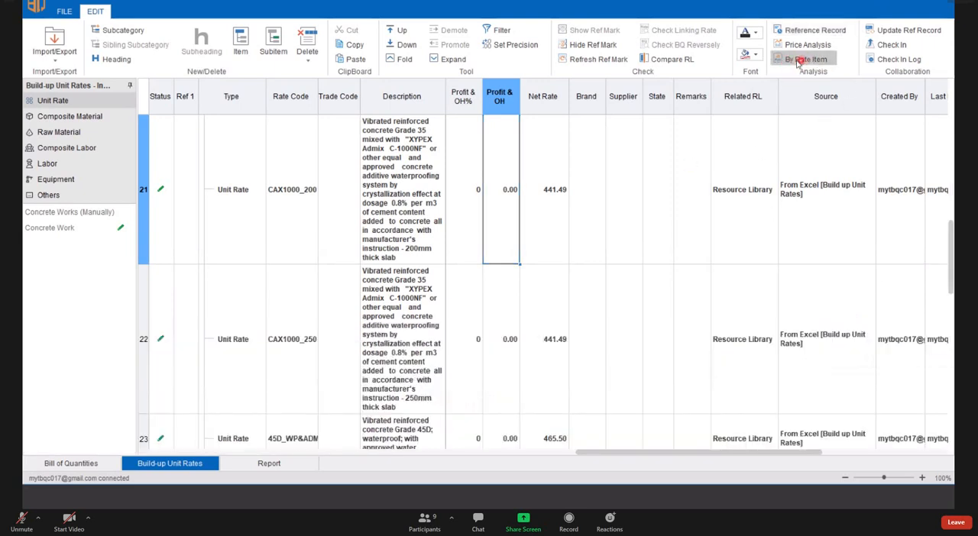
click(811, 60)
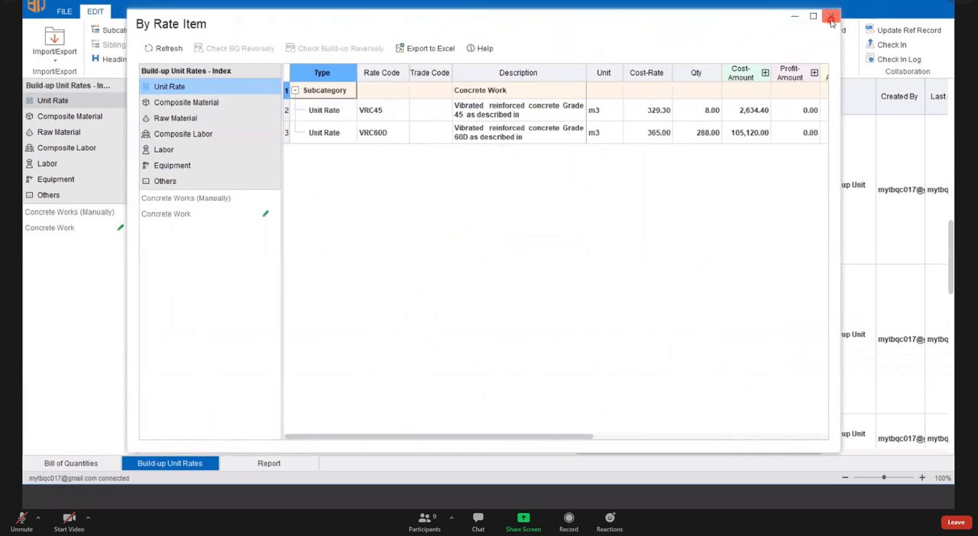
click(831, 17)
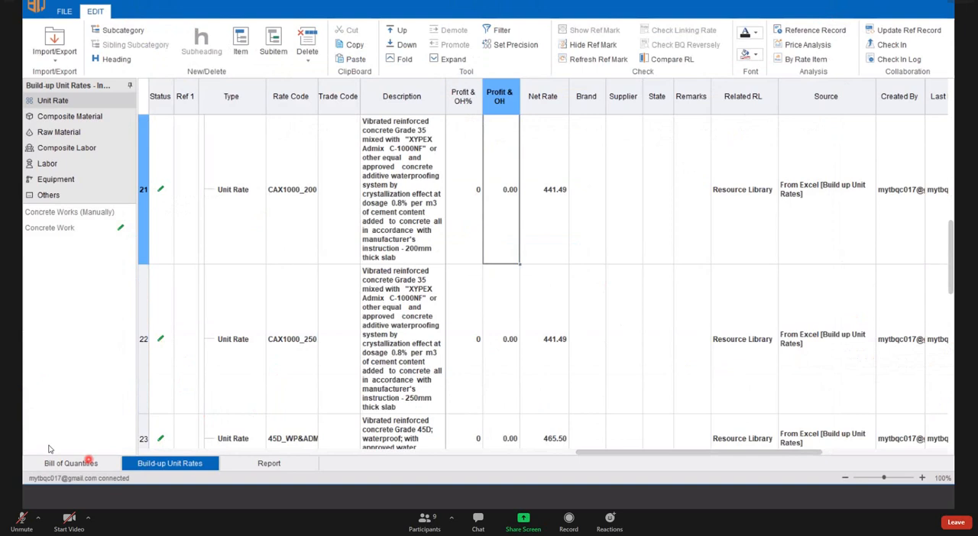
- Reopen the By Rate Item analysis and refresh its data
click(804, 62)
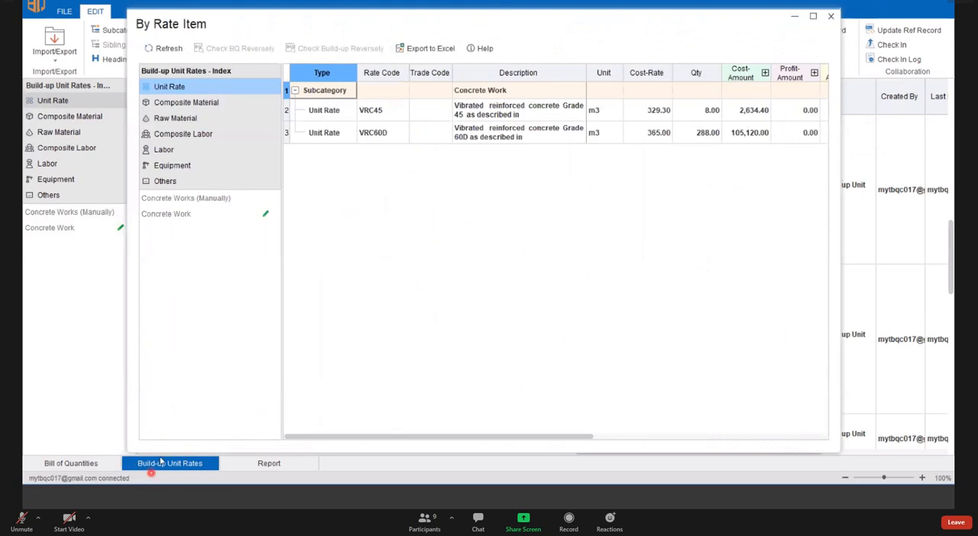
click(169, 50)
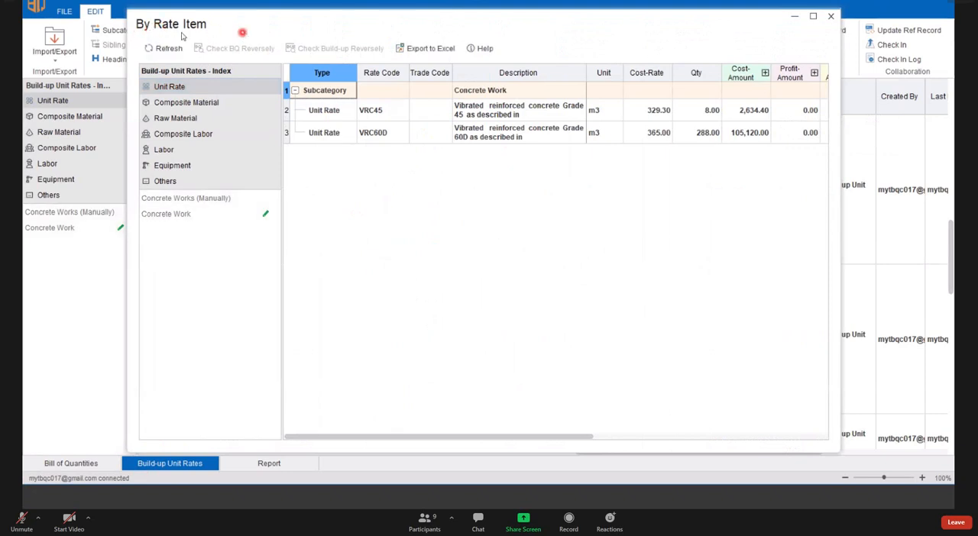
click(178, 48)
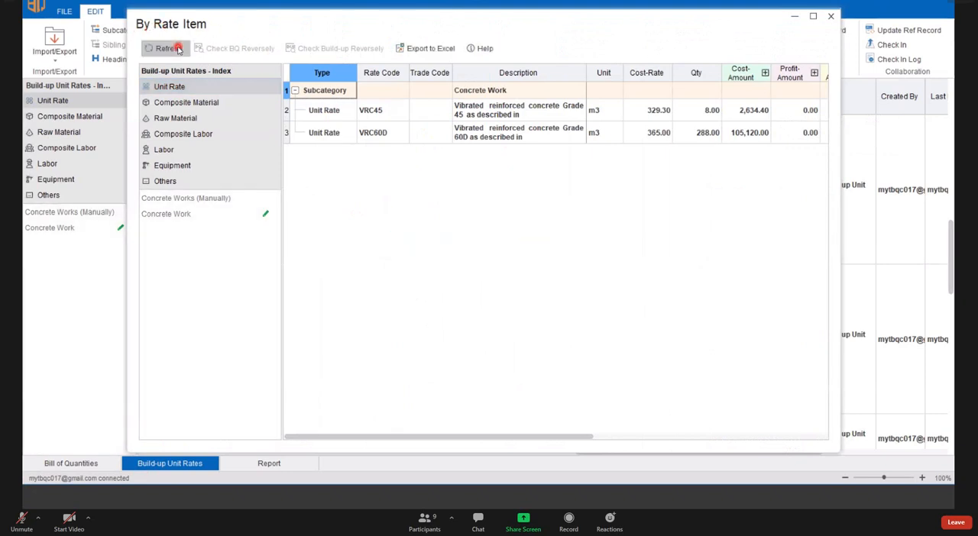
click(181, 48)
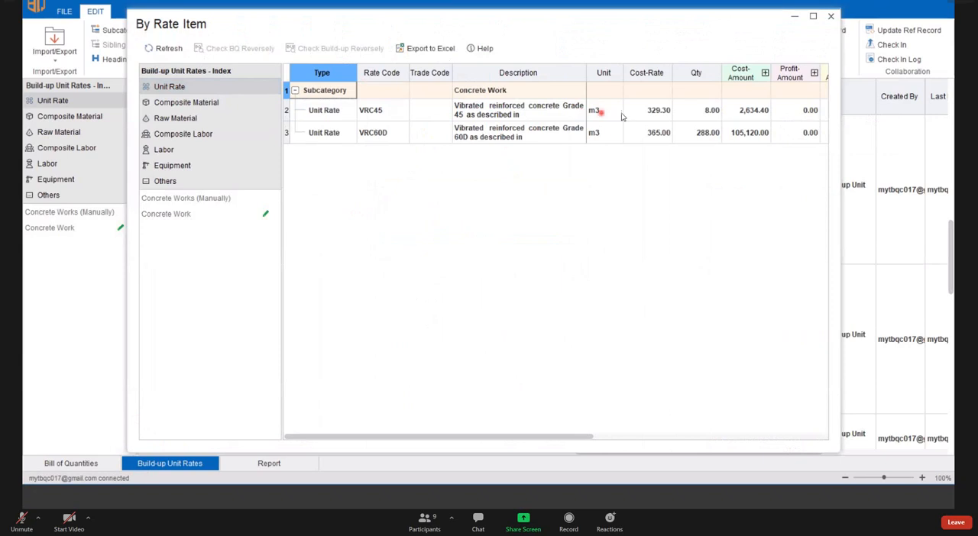
- Reverse-check unit rate VRC45 against the bill of quantities, and move the analysis window clear of the matching bill items
click(597, 113)
click(747, 110)
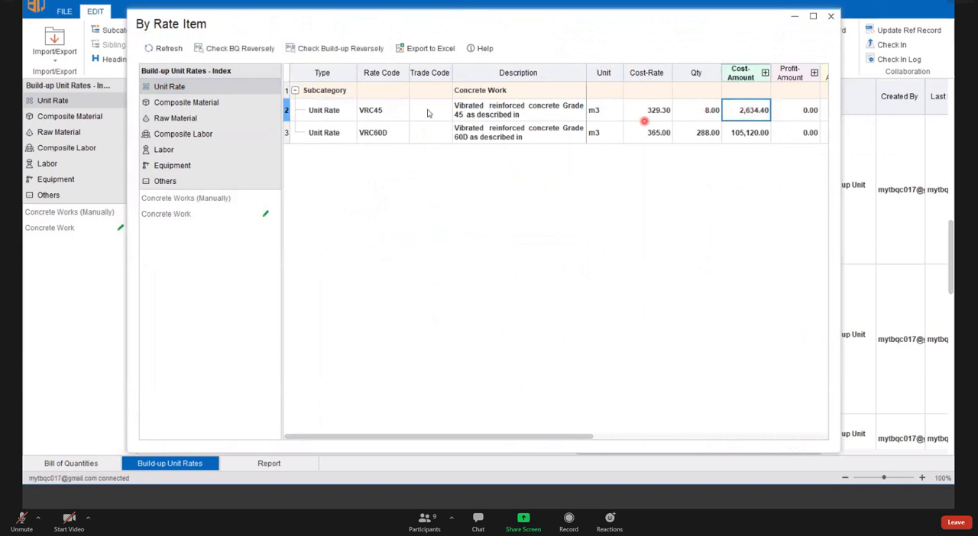
click(306, 112)
click(375, 113)
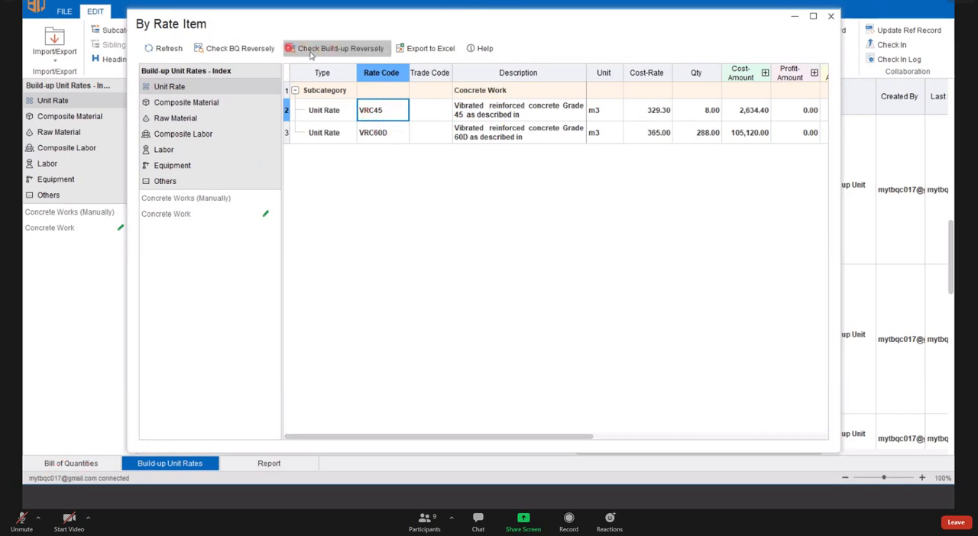
click(239, 48)
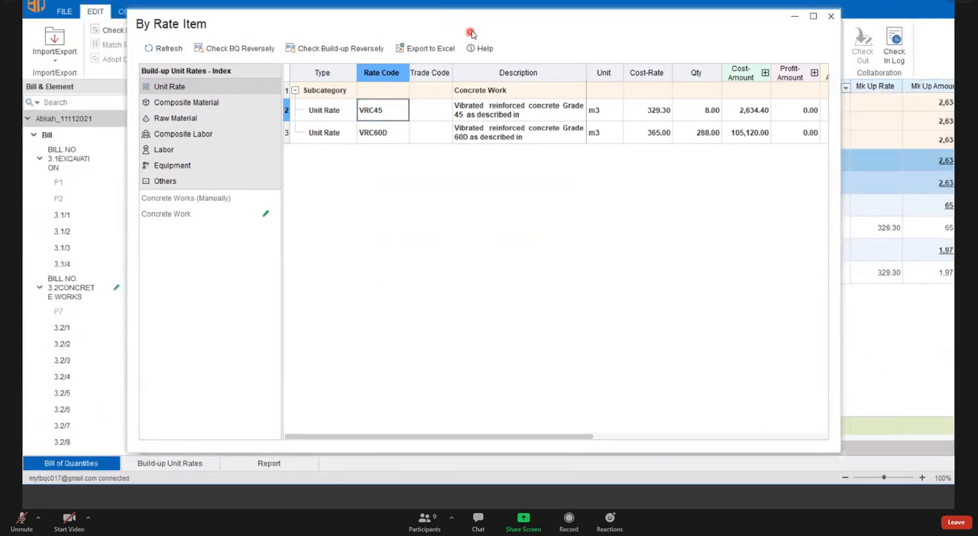
drag(407, 25, 374, 152)
drag(406, 287, 423, 353)
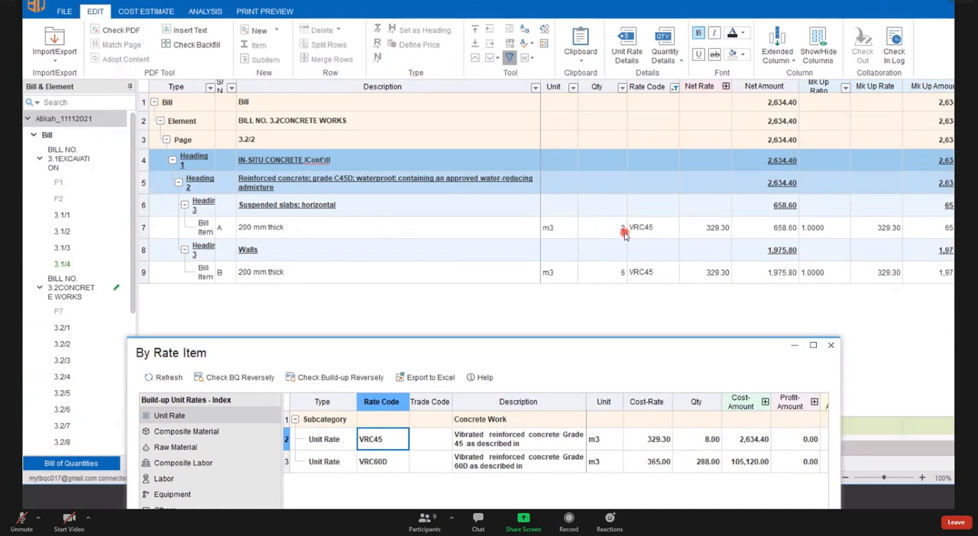
- Close the By Rate Item analysis and return from the bill of quantities to the build-up unit rates
click(830, 346)
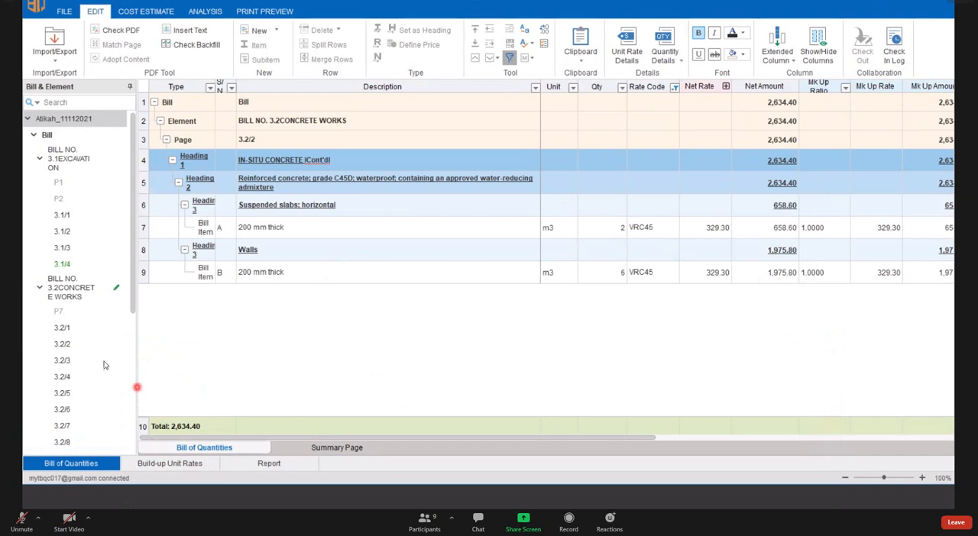
click(191, 465)
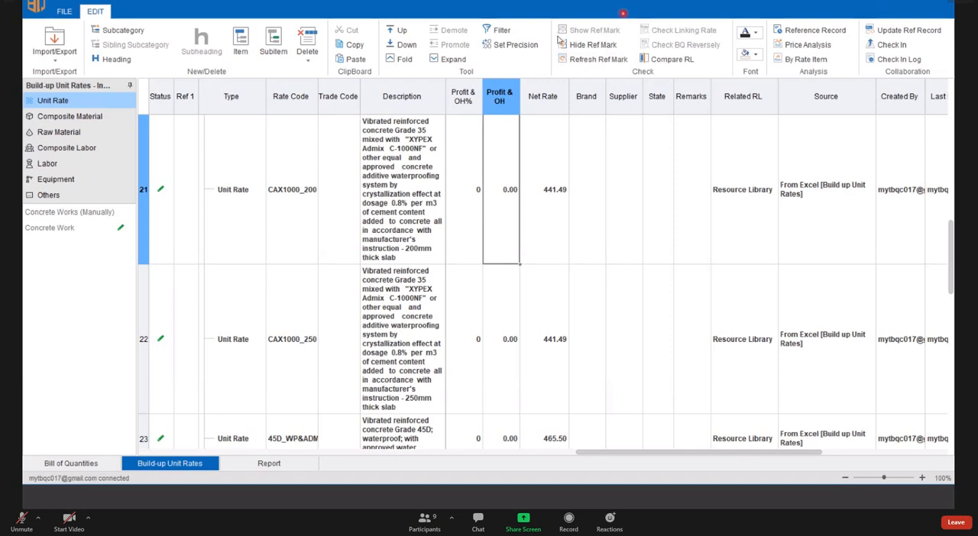
click(359, 20)
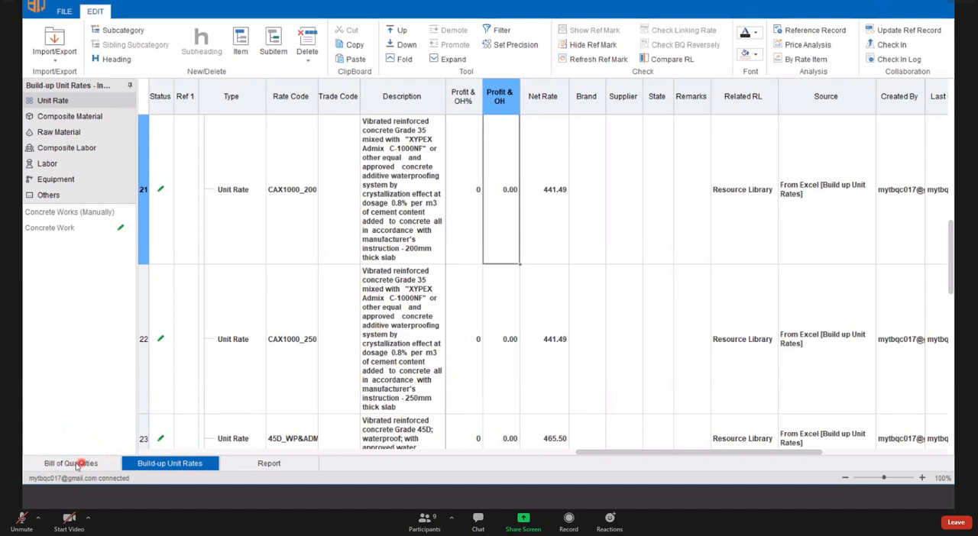
- Open the bill of quantities and look through the excavation and concrete works pages
click(77, 465)
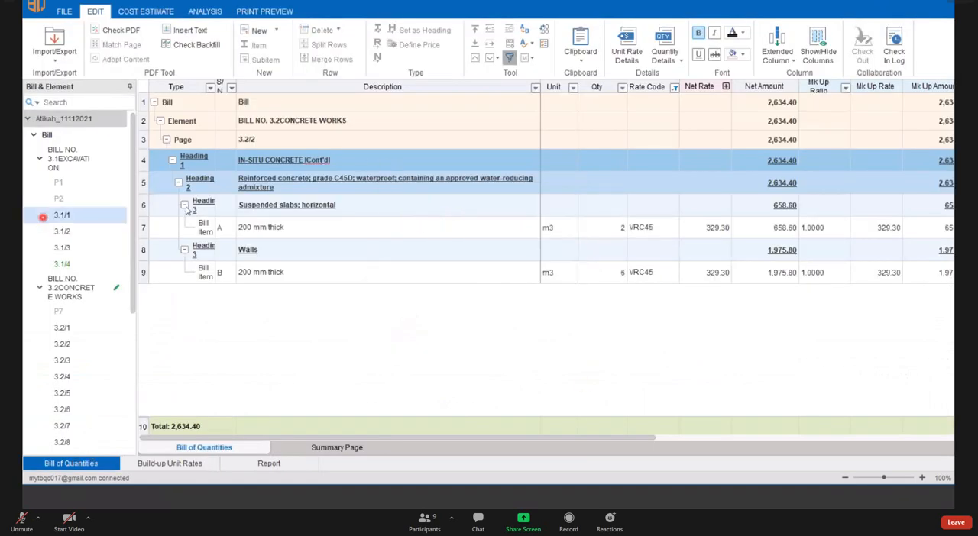
click(75, 228)
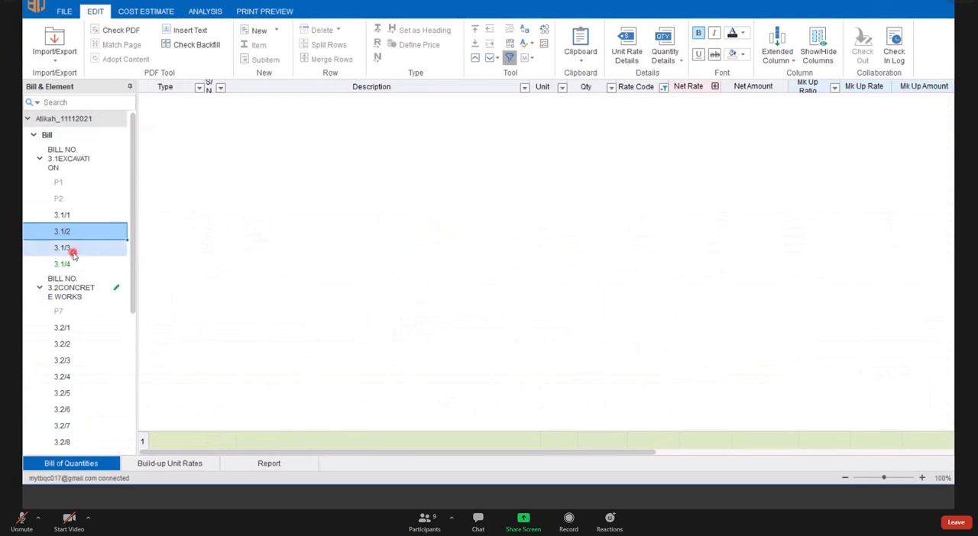
click(74, 255)
click(87, 373)
scroll(88, 336, down, 3)
click(74, 255)
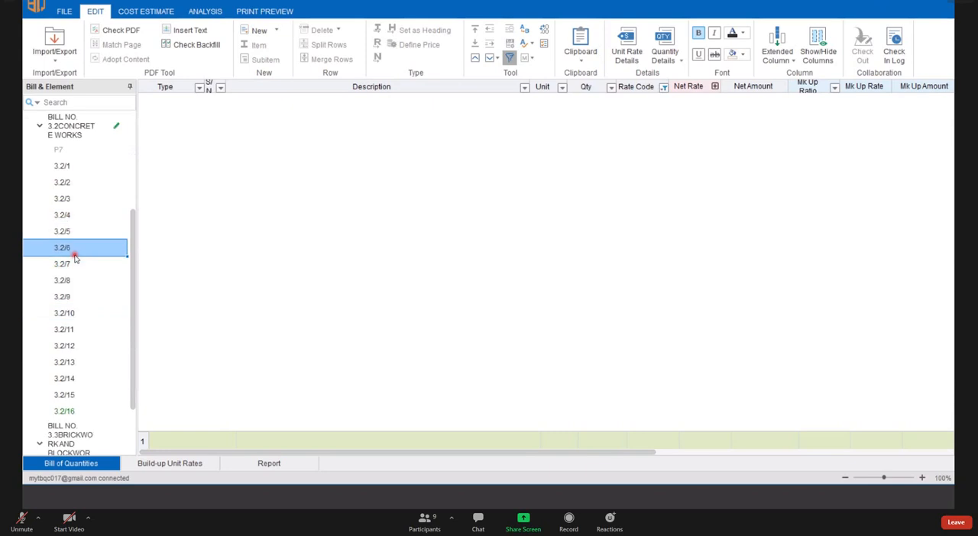
- Hide the reference marks in the build-up unit rates and return to page 3.2/5 of the bill of quantities
click(170, 463)
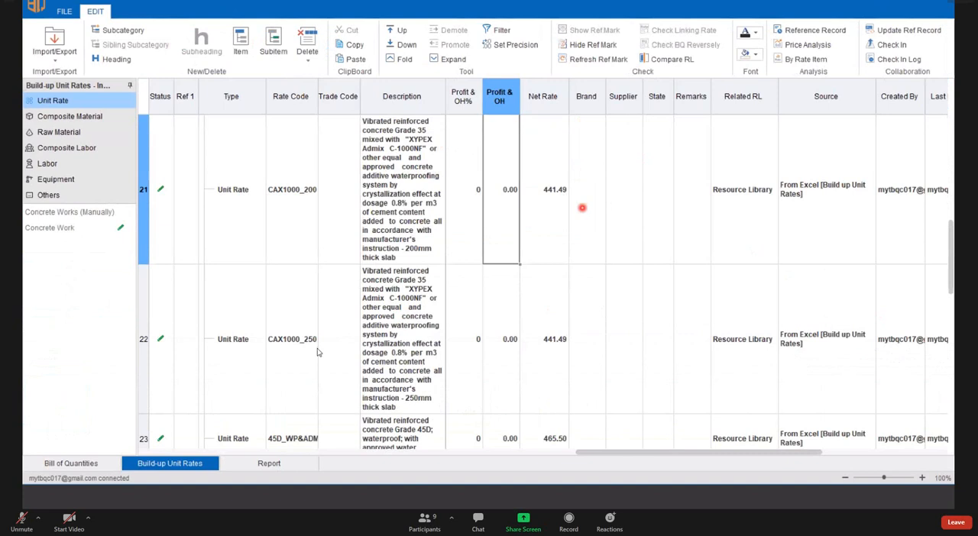
scroll(317, 352, up, 5)
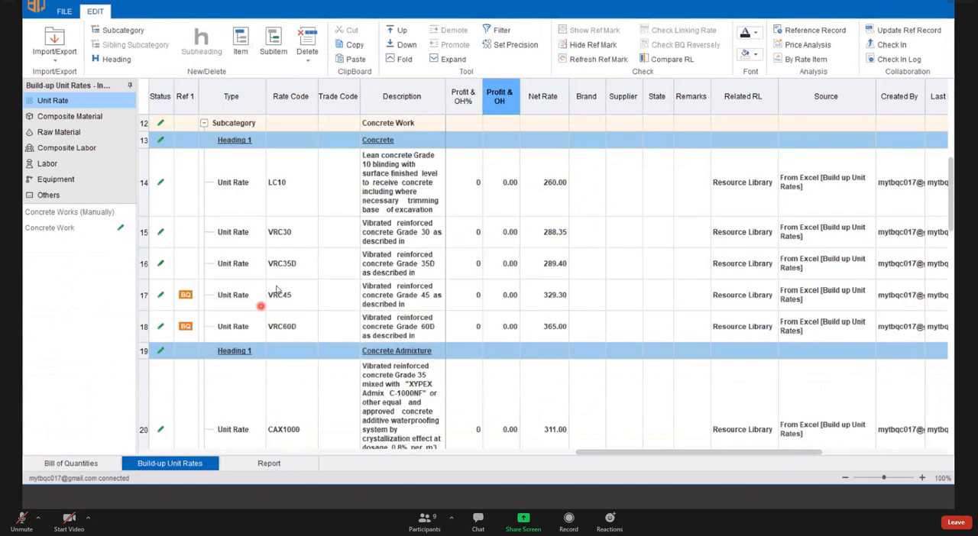
click(596, 45)
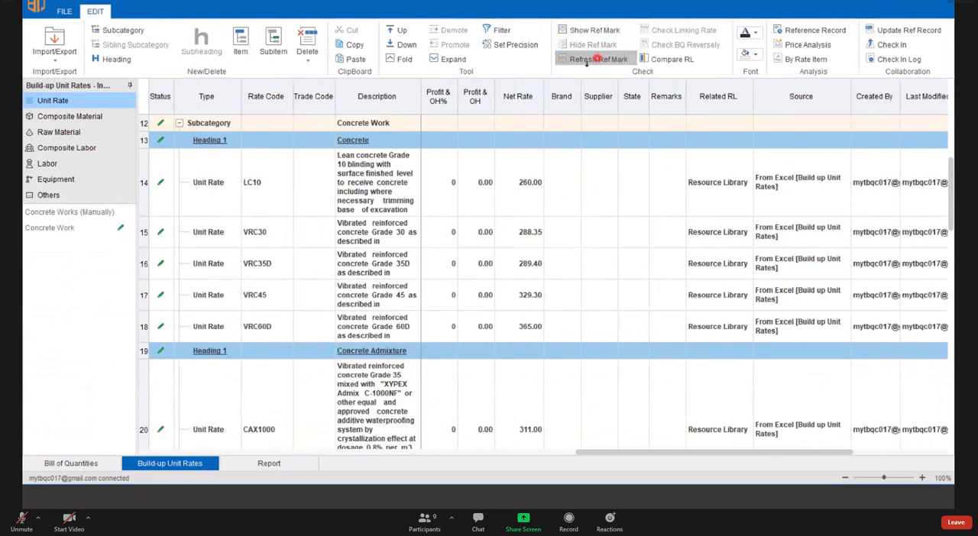
click(104, 465)
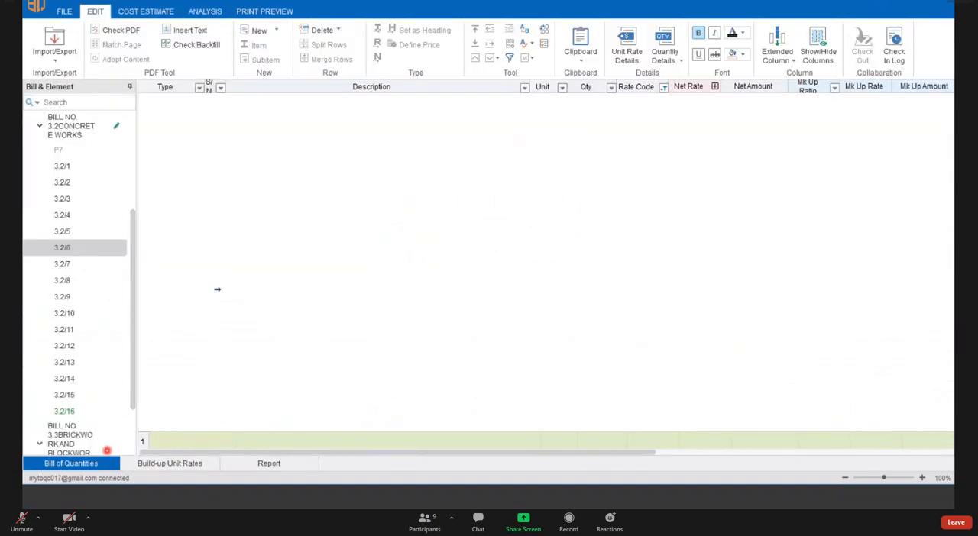
click(64, 229)
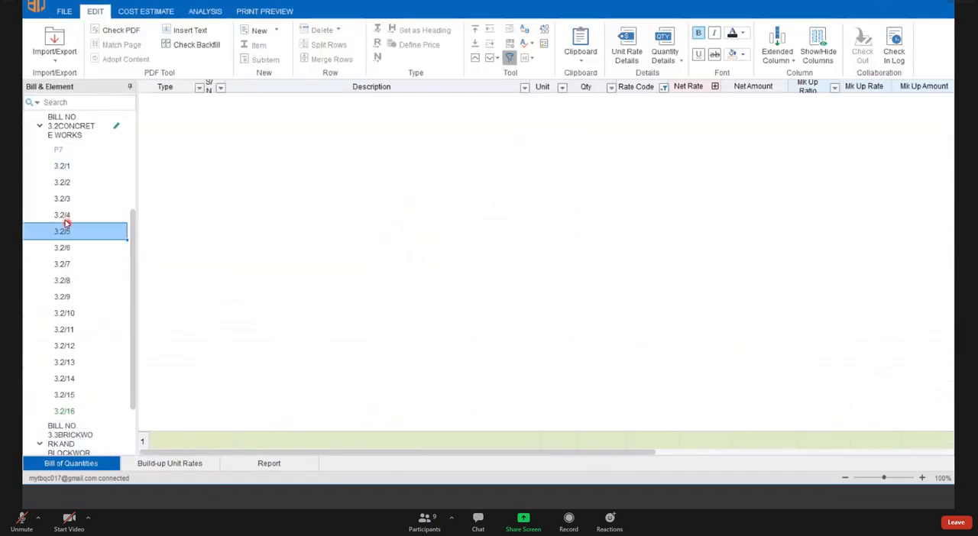
- Close the current project and reopen it from the Mixed Development group in the project list
click(65, 12)
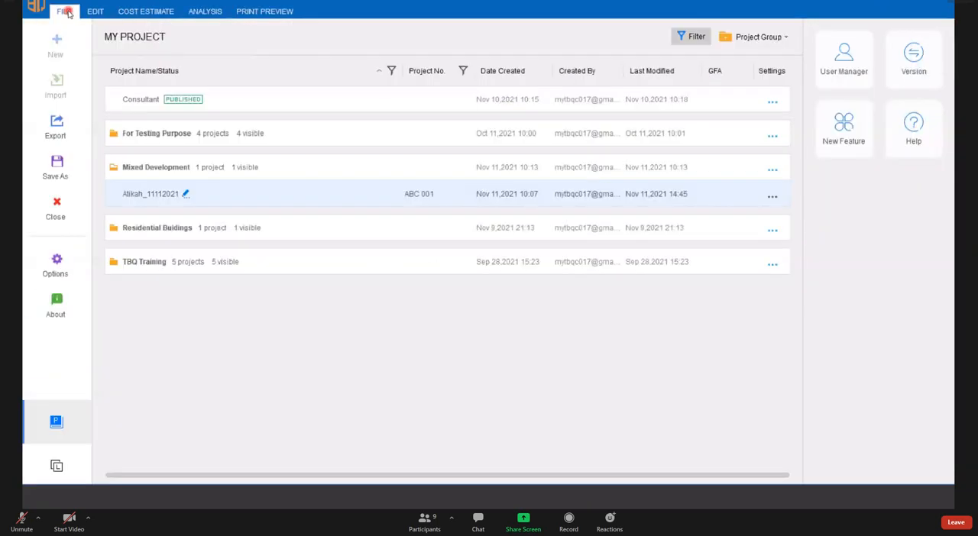
click(58, 208)
click(526, 295)
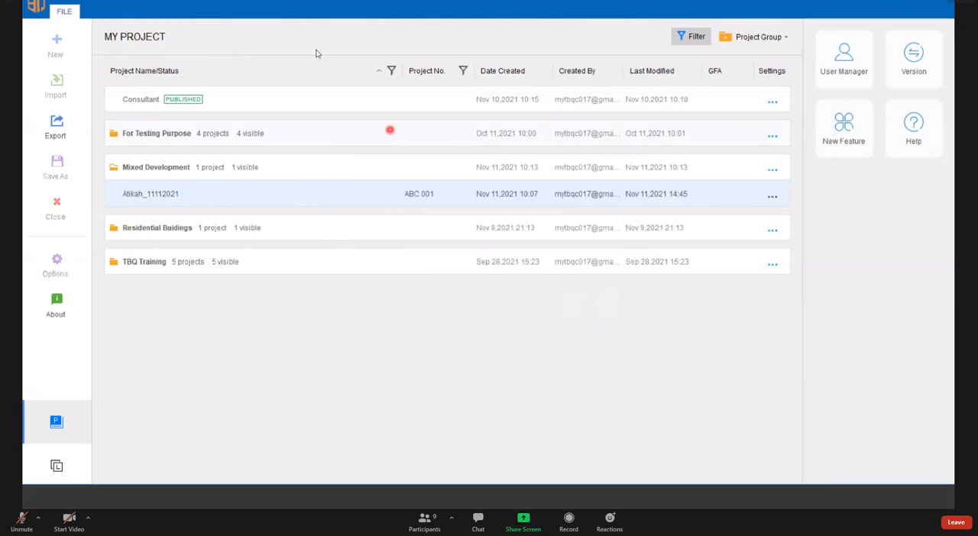
double_click(174, 194)
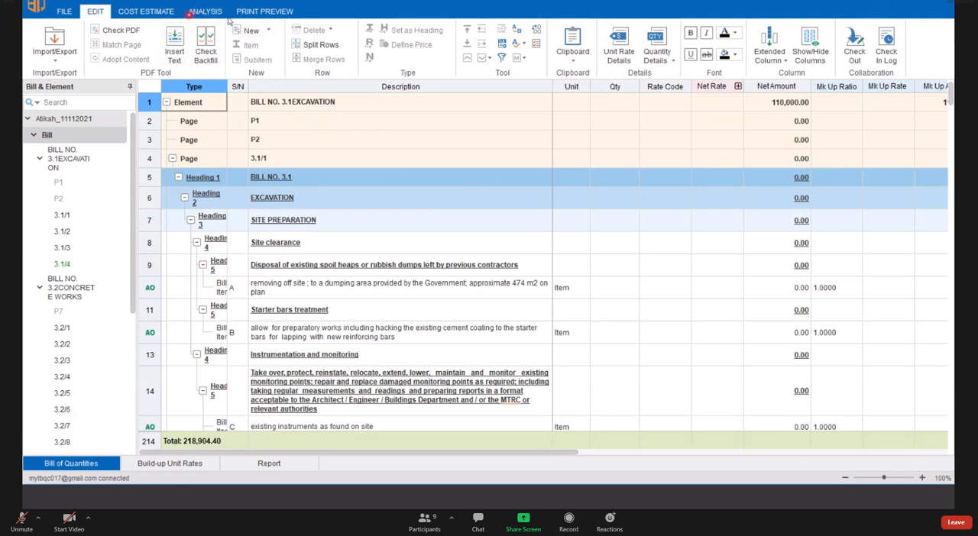
- Open Cost Adjustment for the whole bill, look over its ratio options, and close it without applying anything
click(203, 13)
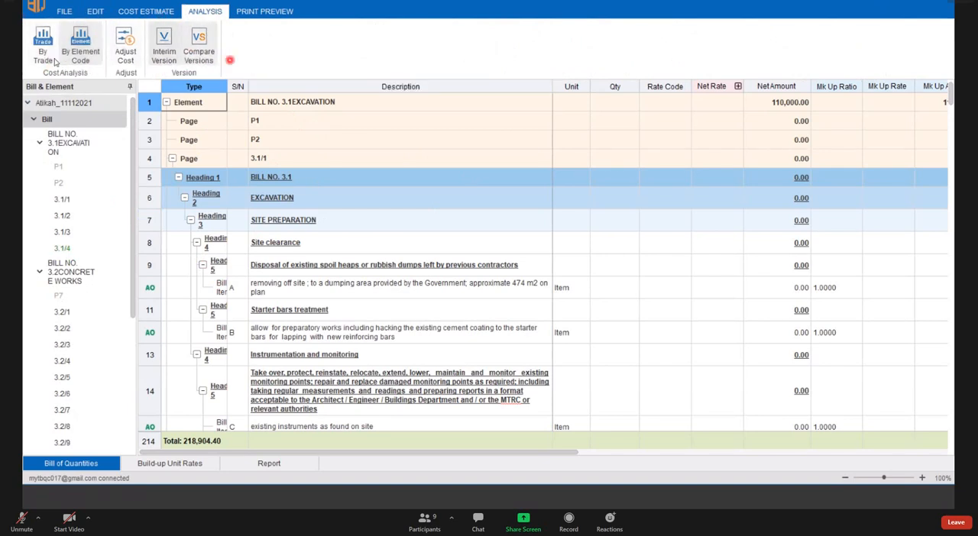
click(124, 48)
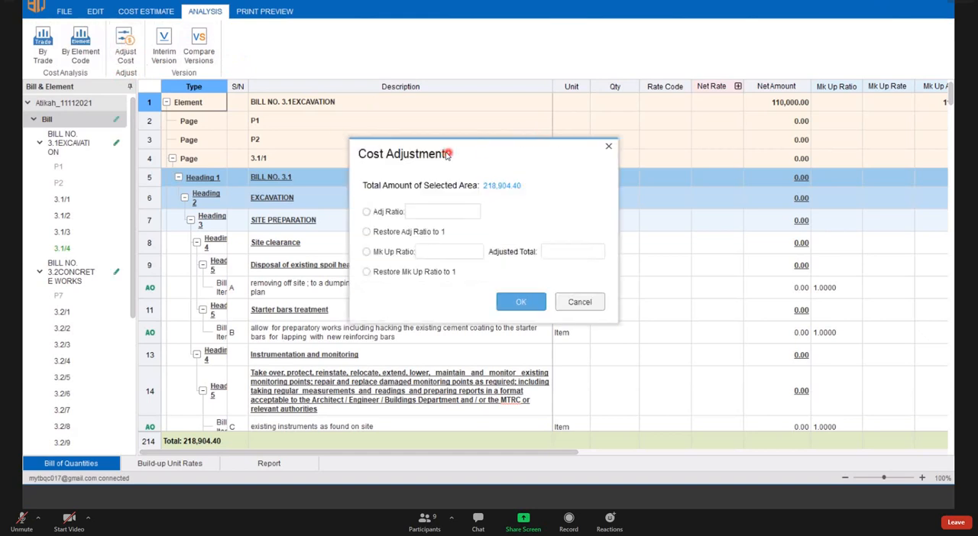
drag(417, 156, 370, 143)
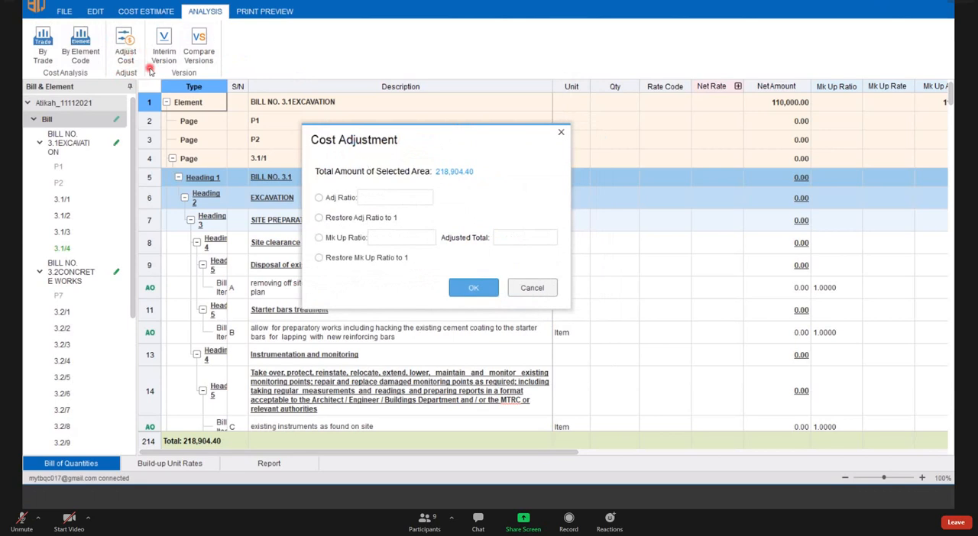
drag(485, 147, 487, 161)
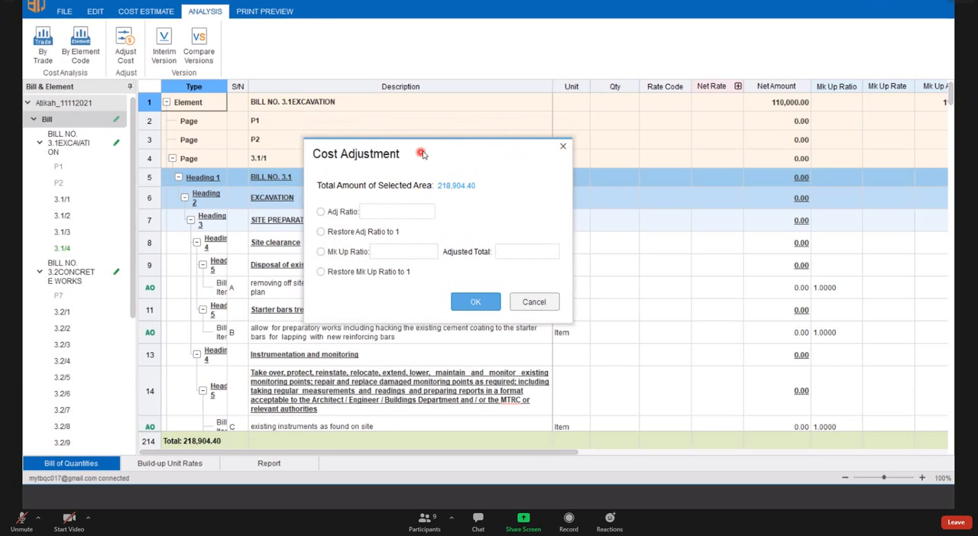
drag(421, 153, 450, 87)
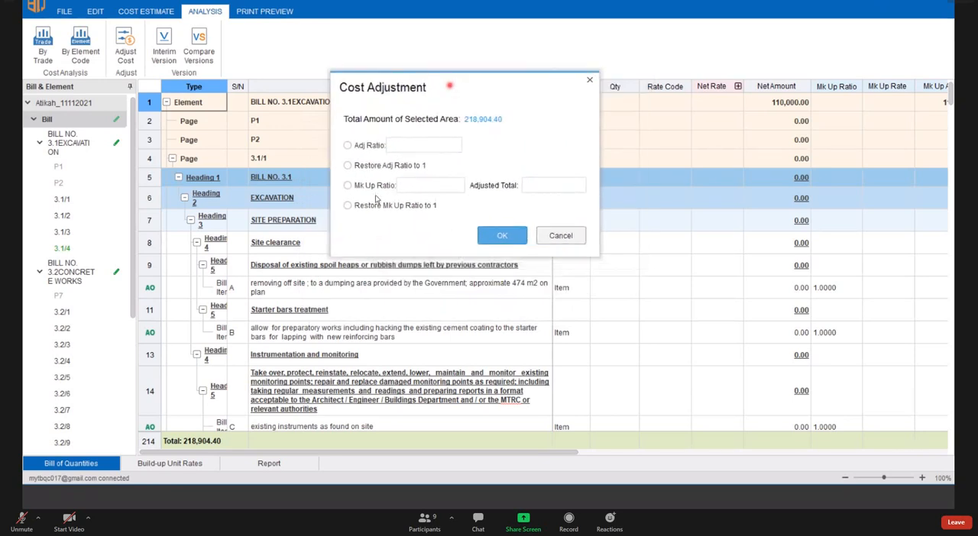
click(349, 186)
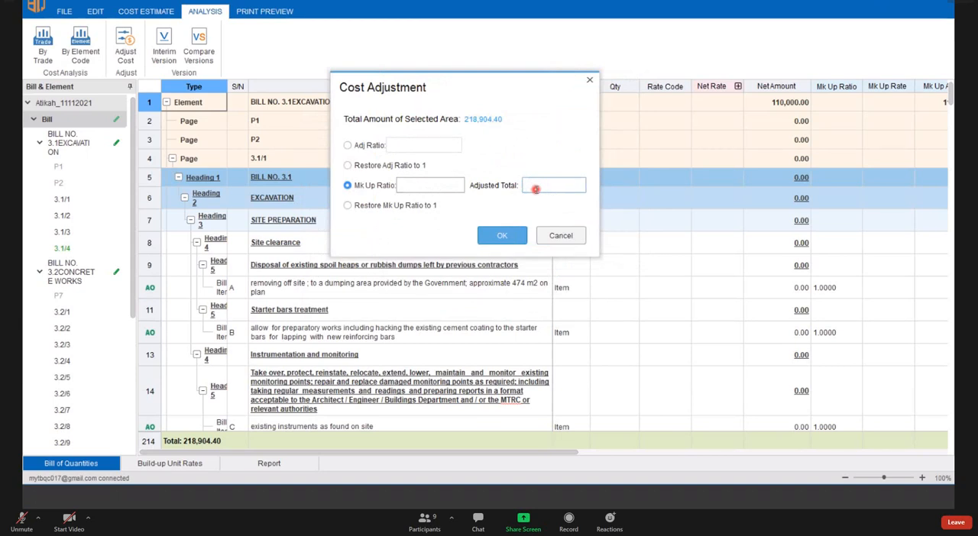
drag(463, 87, 548, 77)
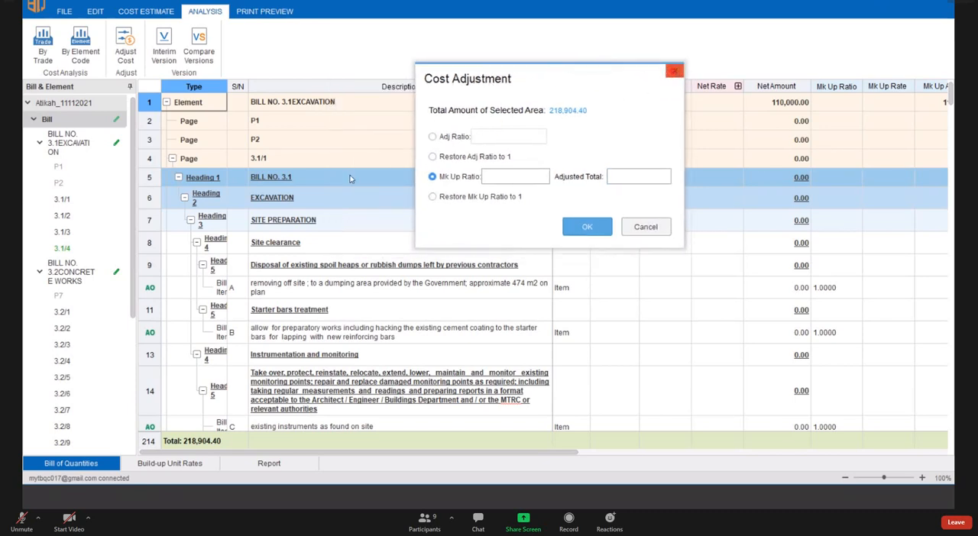
click(675, 71)
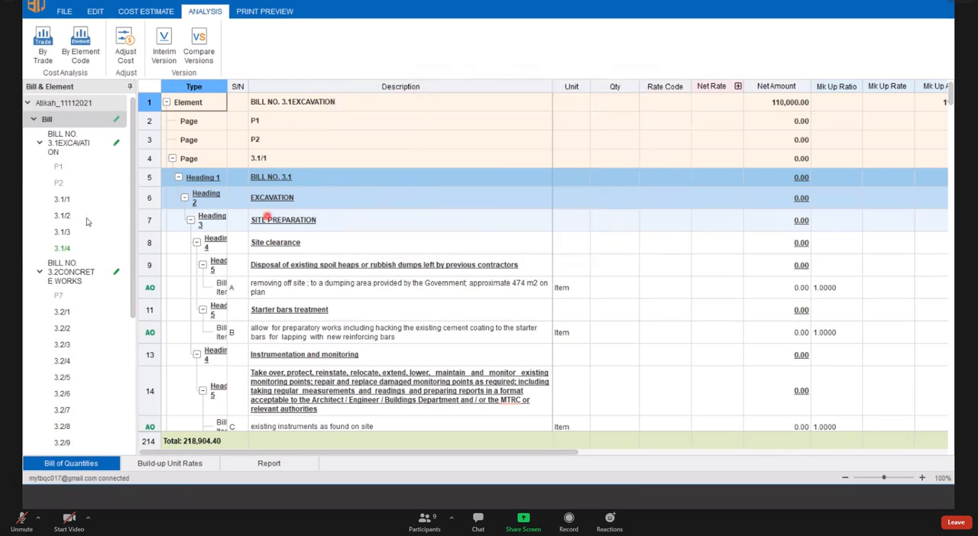
- Open page 3.2/1 of the concrete works bill and examine its mark-up ratios and net rates
click(64, 312)
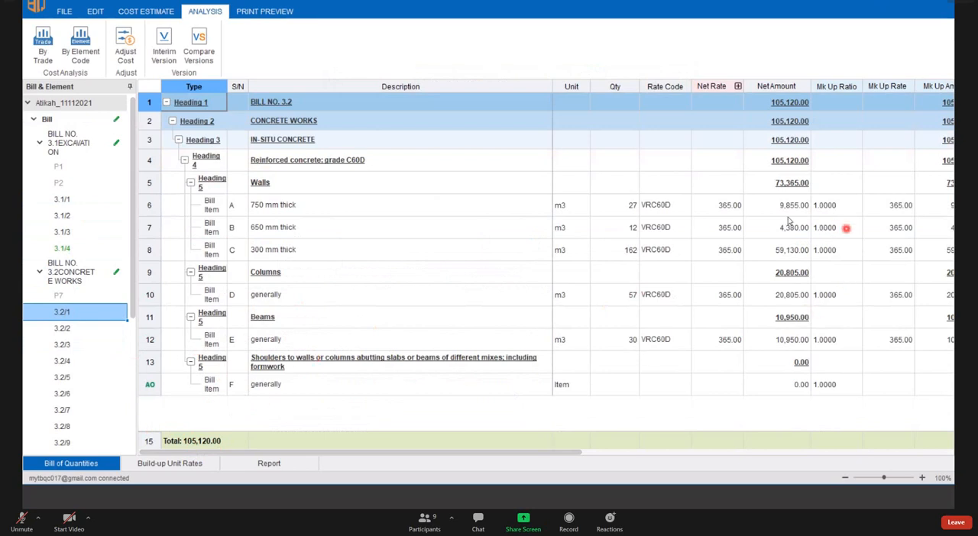
click(832, 84)
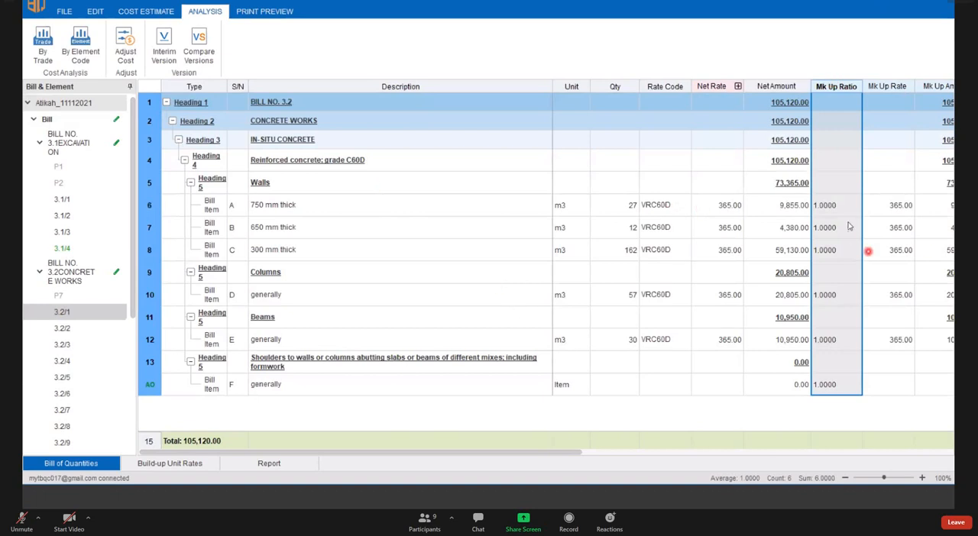
click(724, 204)
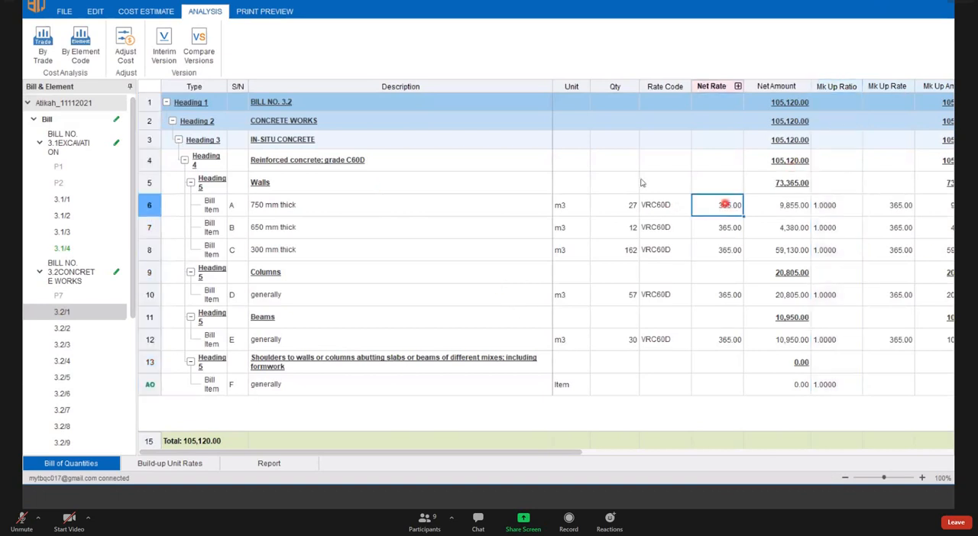
- Apply a mark-up ratio of 1.1 to page 3.2/1 with Adjust Cost
click(125, 48)
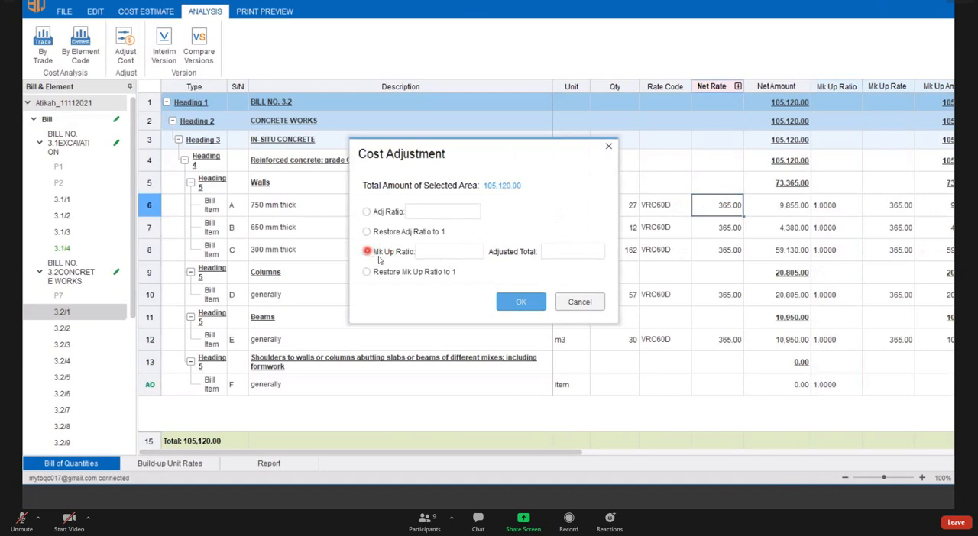
click(370, 258)
click(370, 253)
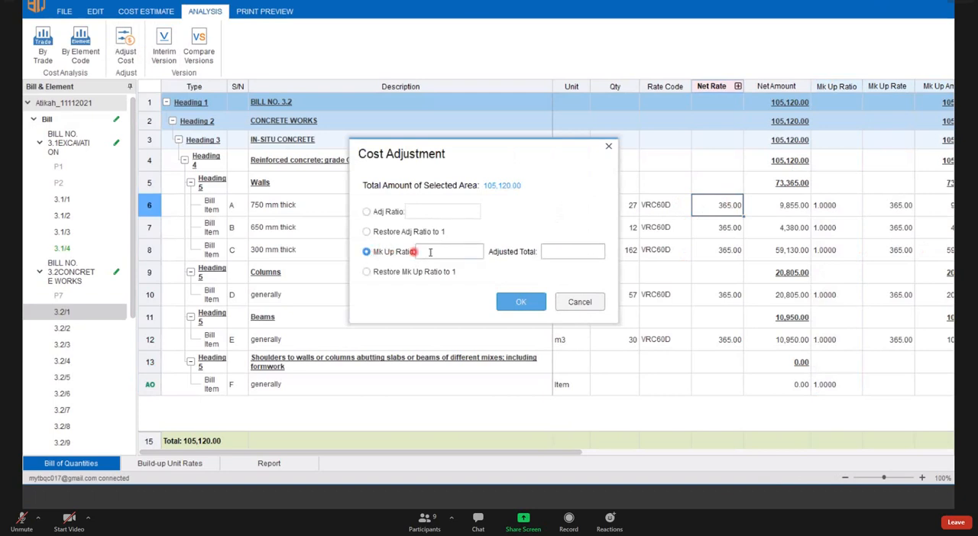
drag(495, 154, 445, 160)
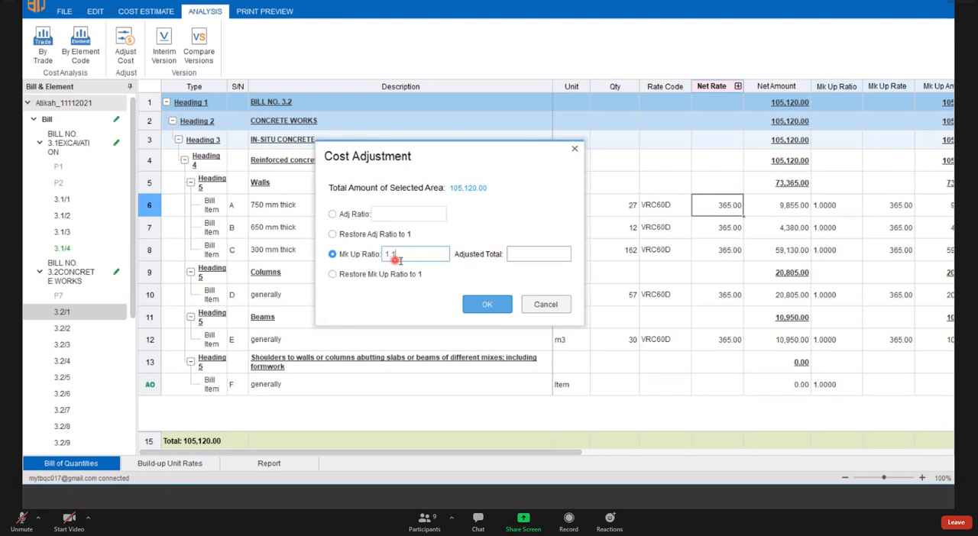
click(497, 306)
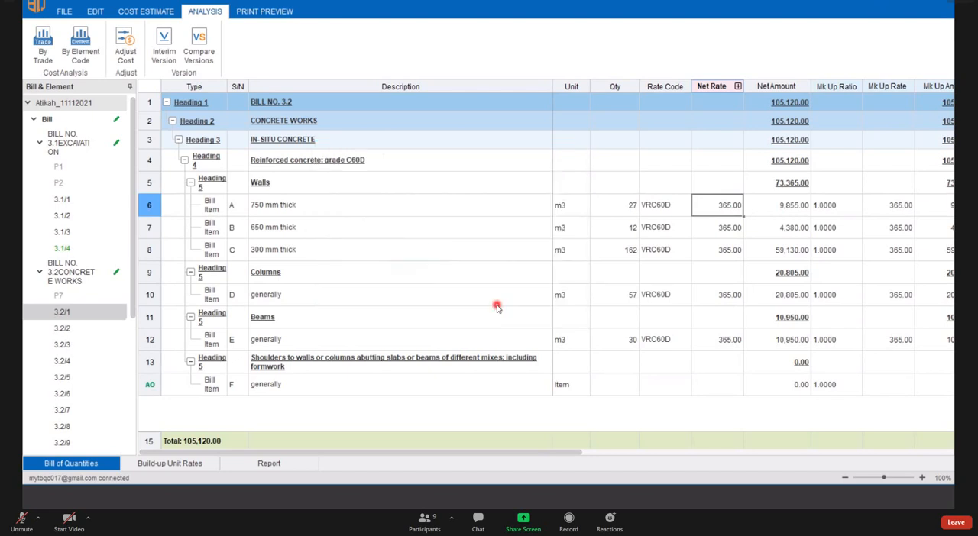
- Select the whole Mk Up Ratio column on page 3.2/1 and adjust its mark-up ratio to 1.1
click(842, 86)
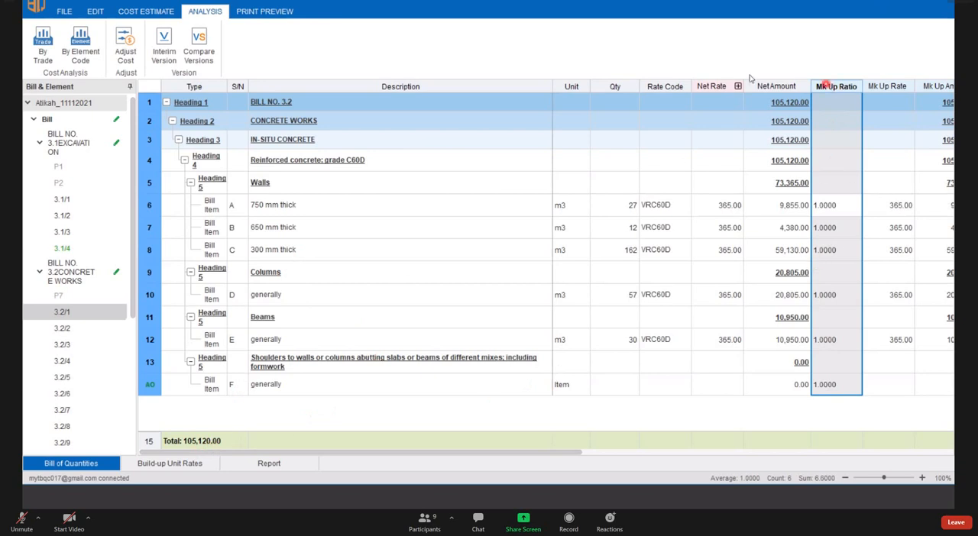
click(126, 46)
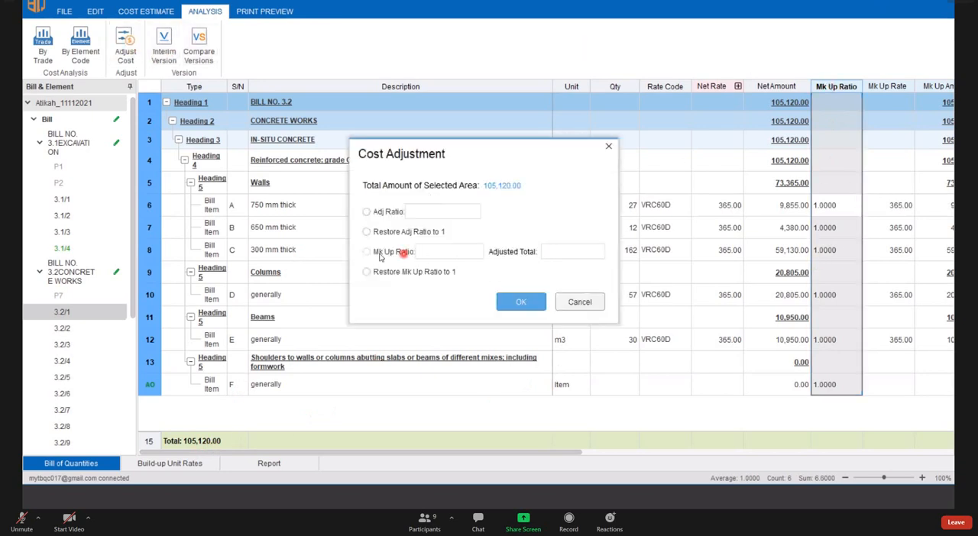
click(366, 252)
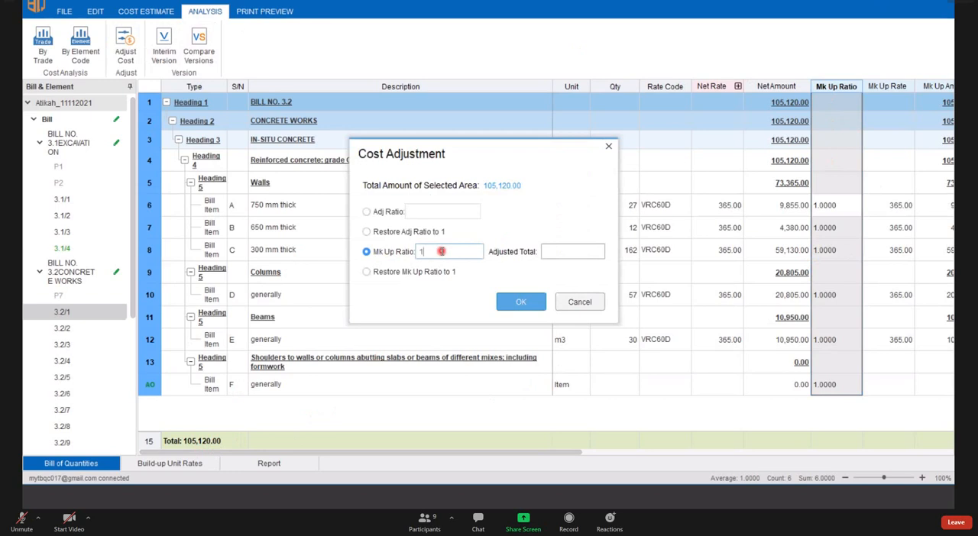
click(524, 303)
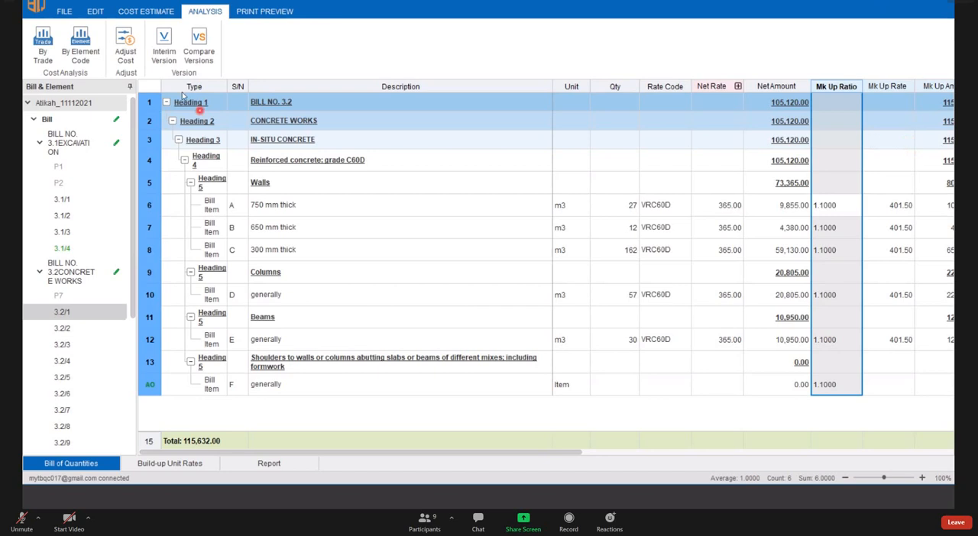
- Try to change the mark-up ratio of page 3.2/1 to 1.05 with Adjust Cost, and close Cost Adjustment
click(126, 54)
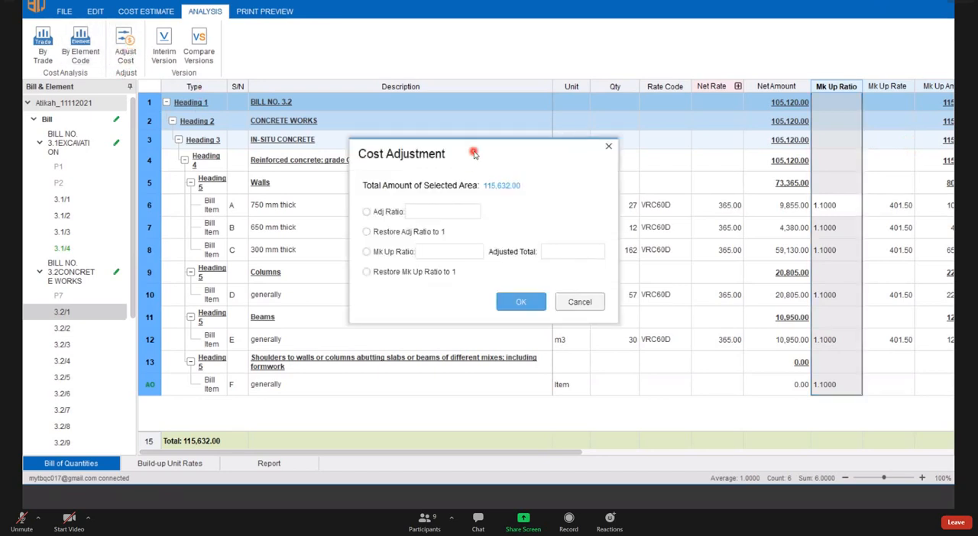
drag(475, 153, 505, 165)
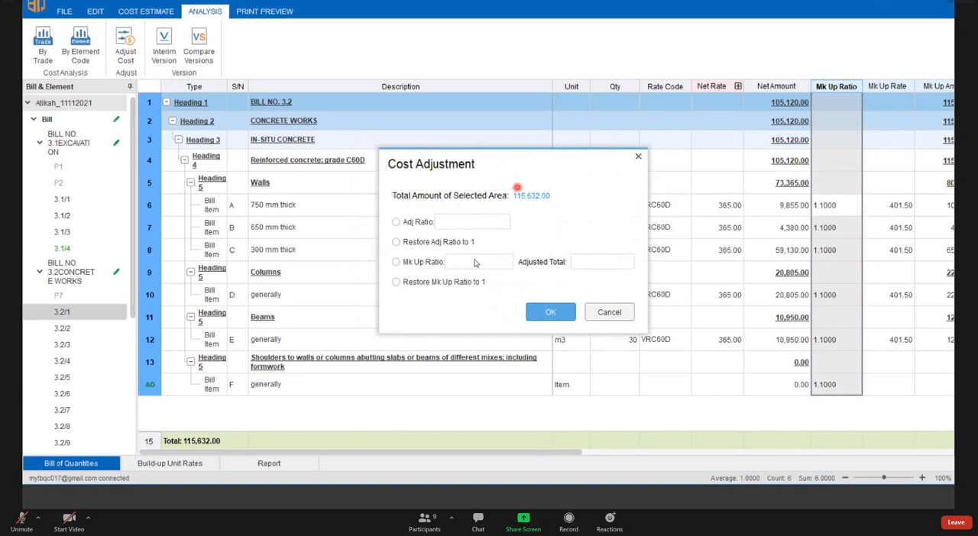
click(397, 262)
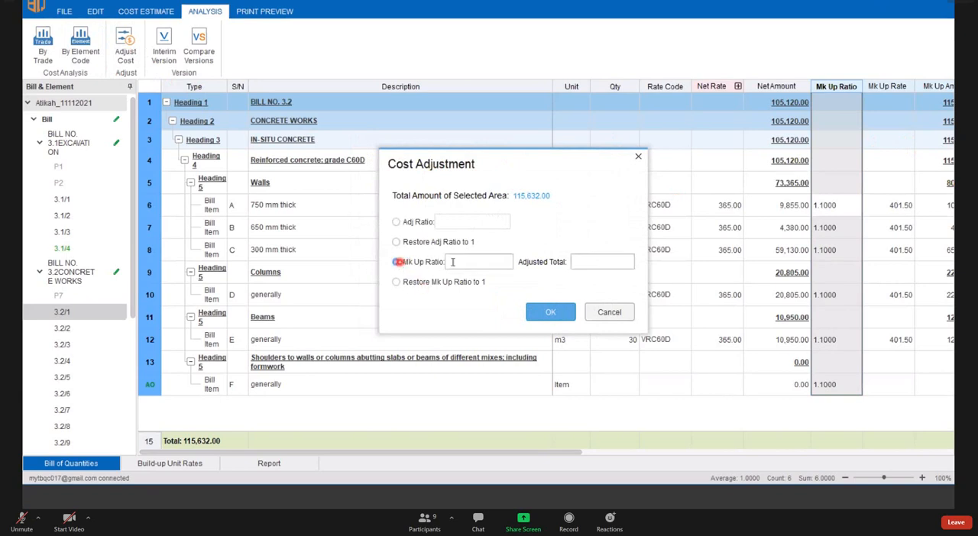
click(466, 263)
click(558, 313)
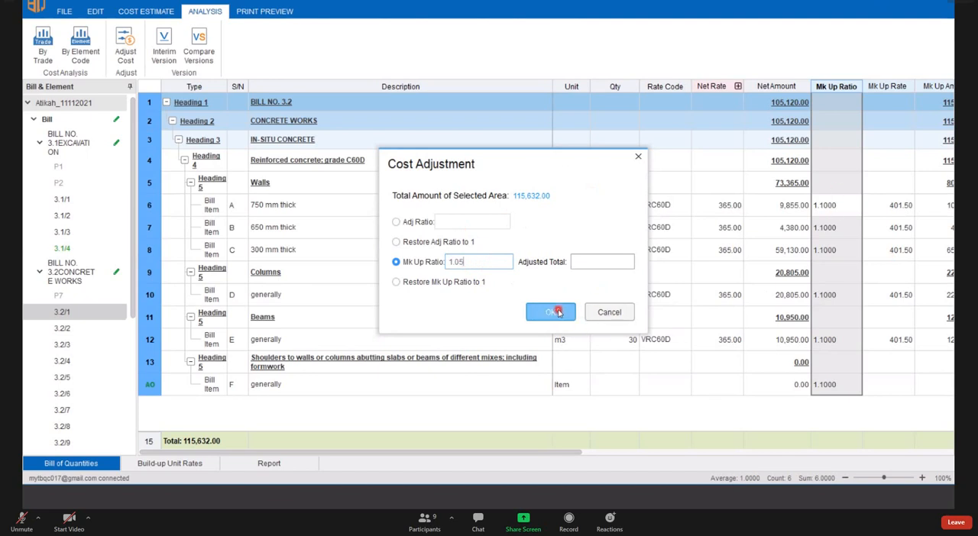
click(637, 156)
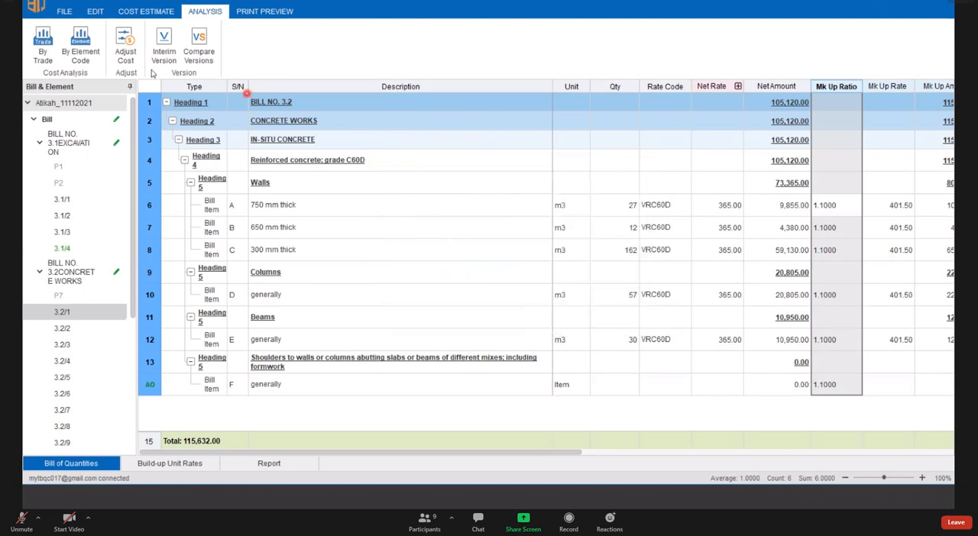
- Restore the mark-up ratio of page 3.2/1 to 1 with Adjust Cost
click(134, 55)
click(367, 252)
click(422, 251)
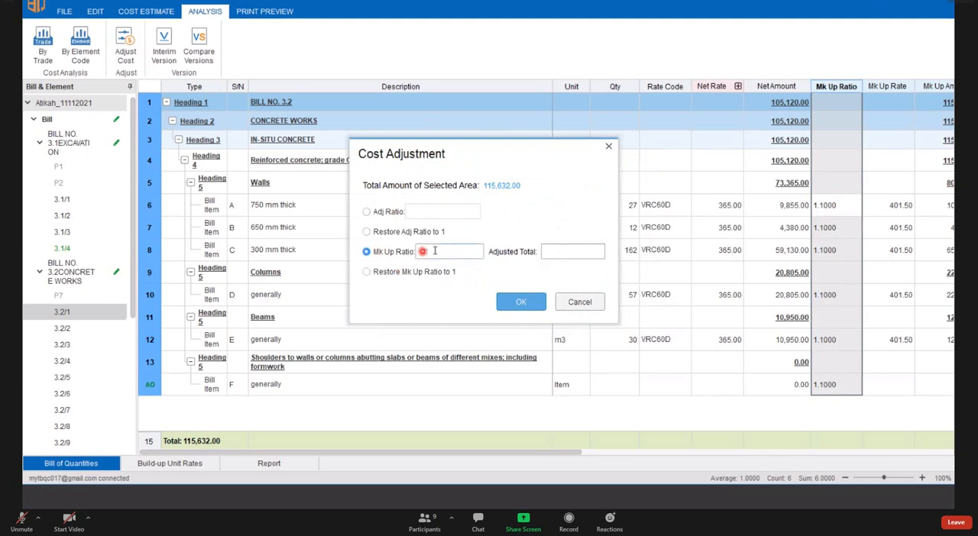
text(1.05)
drag(431, 252, 395, 254)
click(366, 272)
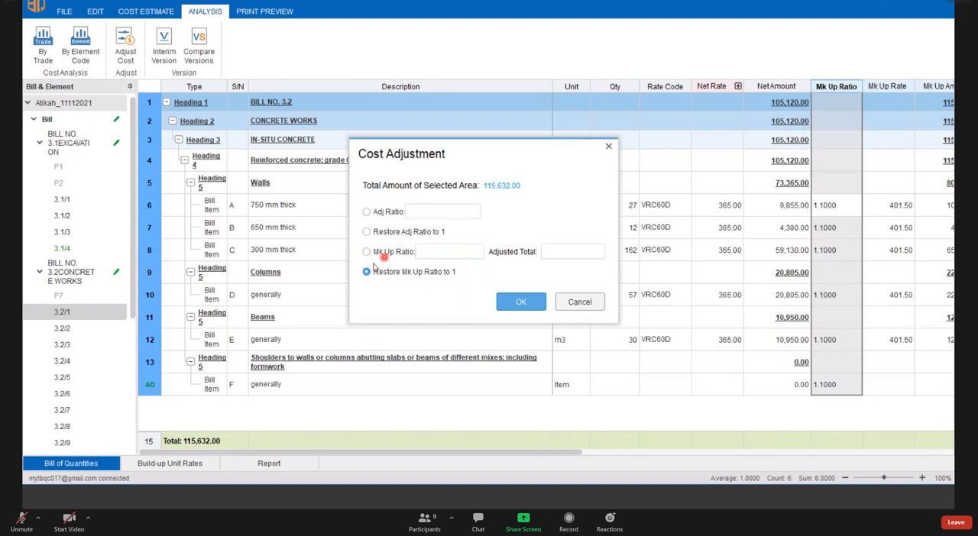
click(516, 303)
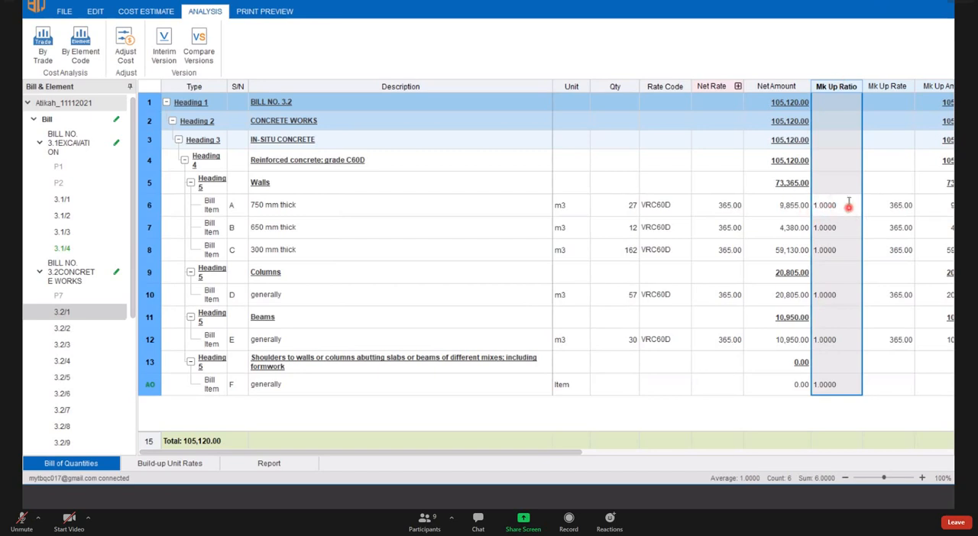
- Set the mark-up ratio of all items on page 3.2/1 to 1.05 with Adjust Cost
click(844, 205)
click(832, 229)
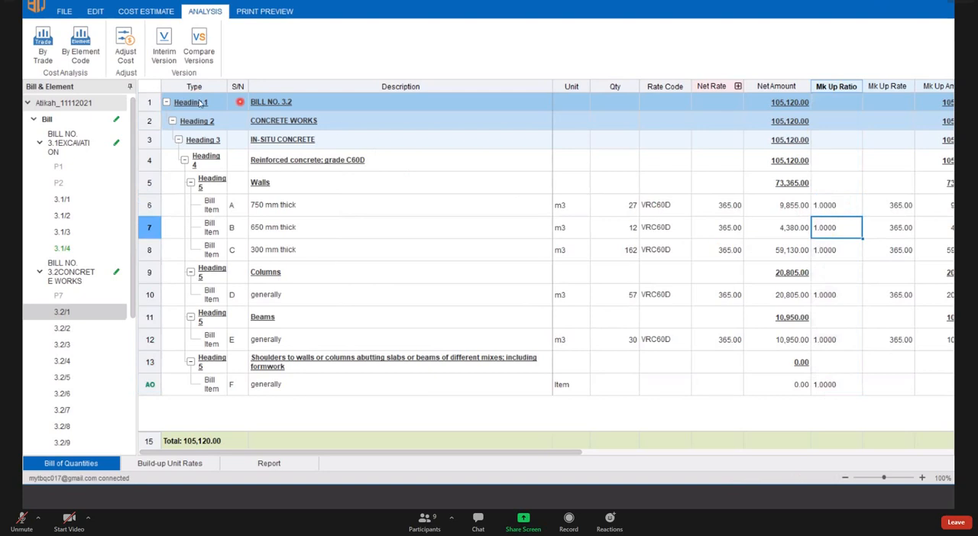
click(126, 55)
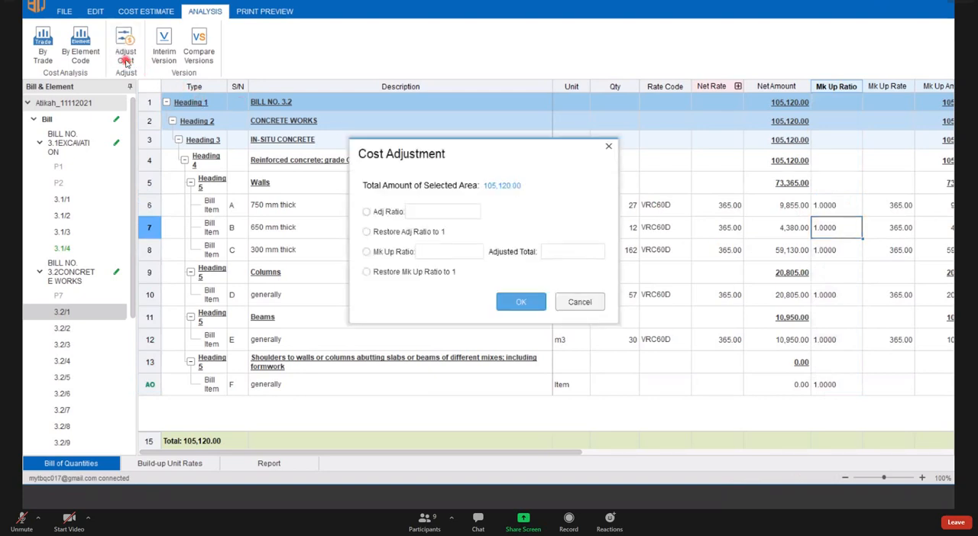
click(382, 252)
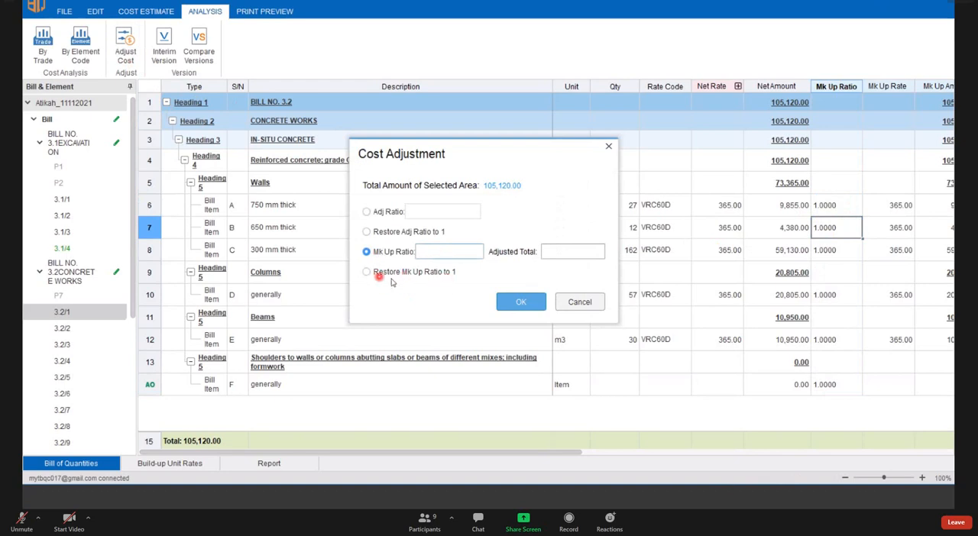
click(437, 252)
click(521, 302)
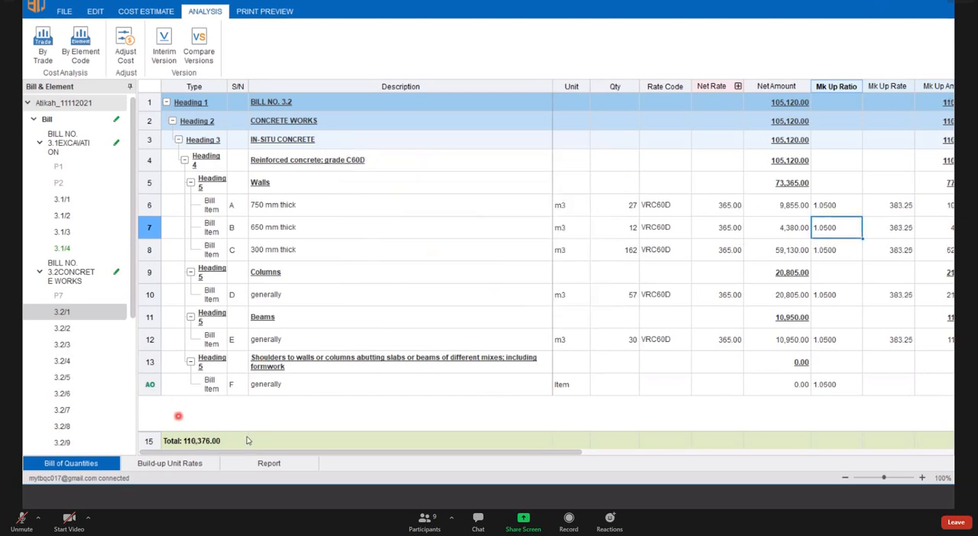
click(222, 420)
click(126, 47)
drag(518, 160, 452, 160)
click(543, 146)
click(125, 47)
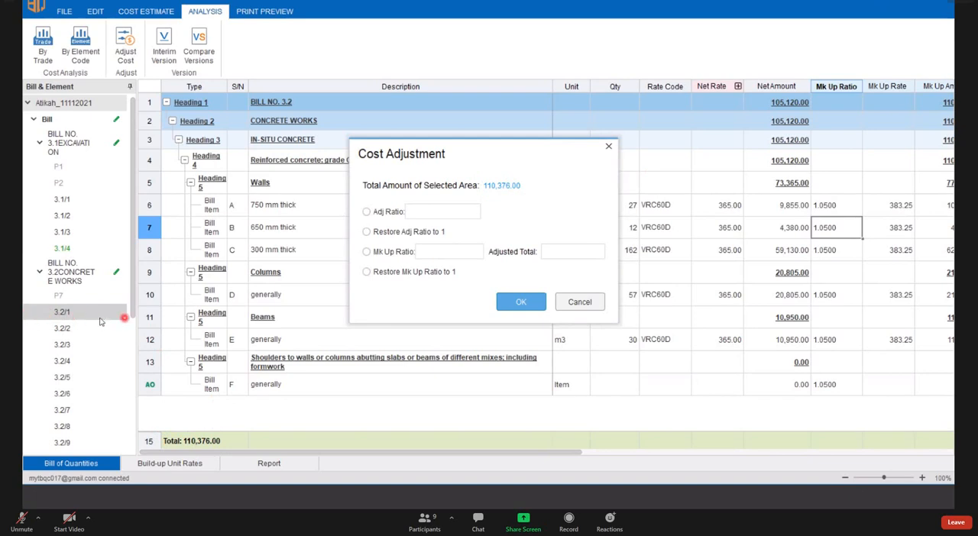
click(609, 145)
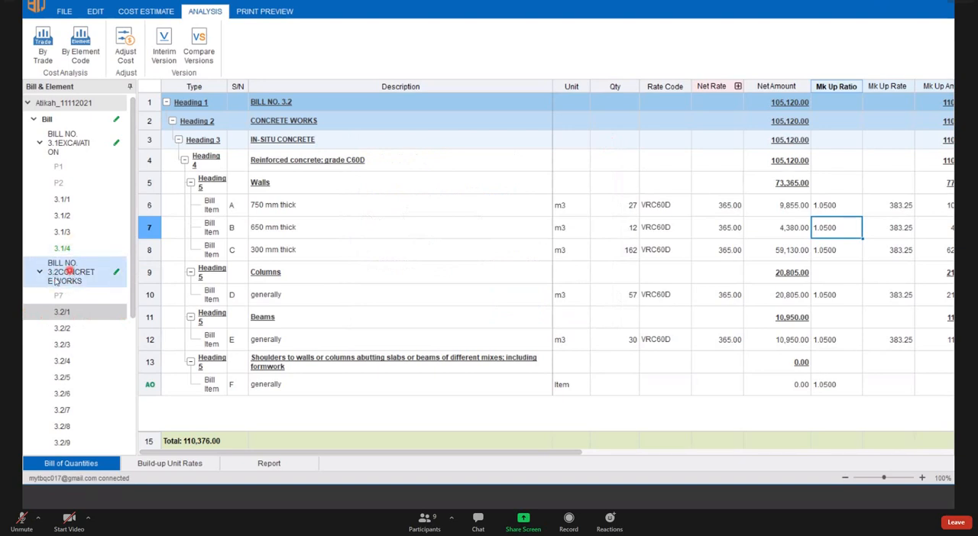
- Open the whole BILL NO. 3.2 CONCRETE WORKS and examine its page list and the amount covered by Cost Adjustment
click(69, 273)
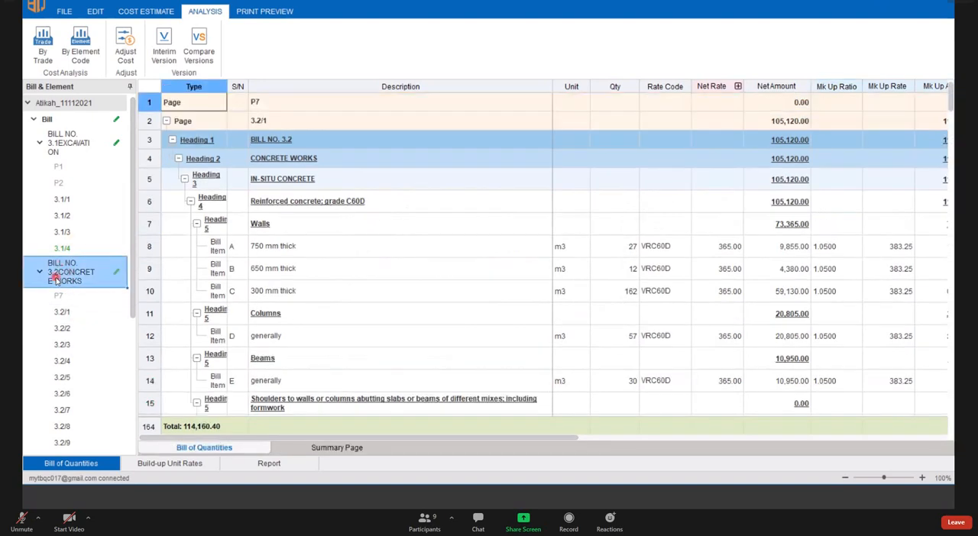
click(126, 51)
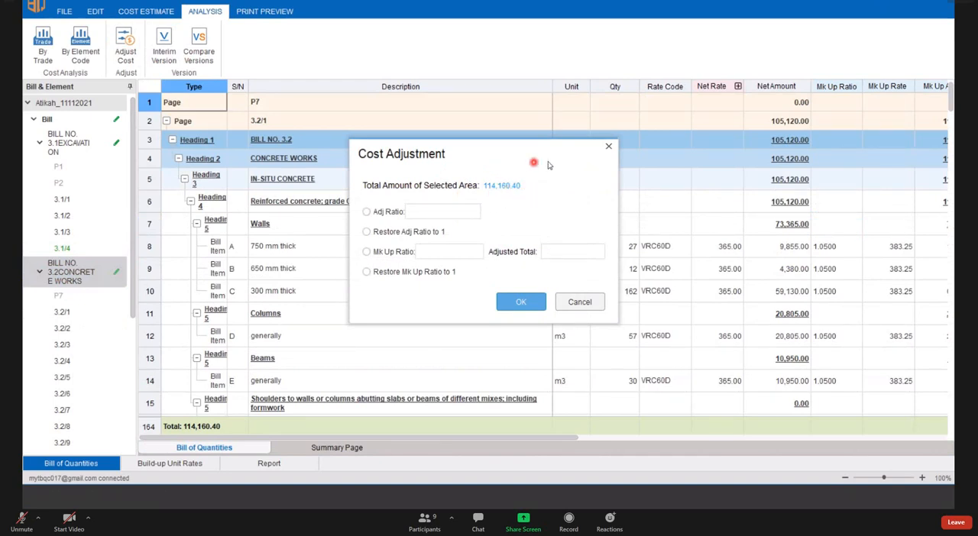
click(609, 147)
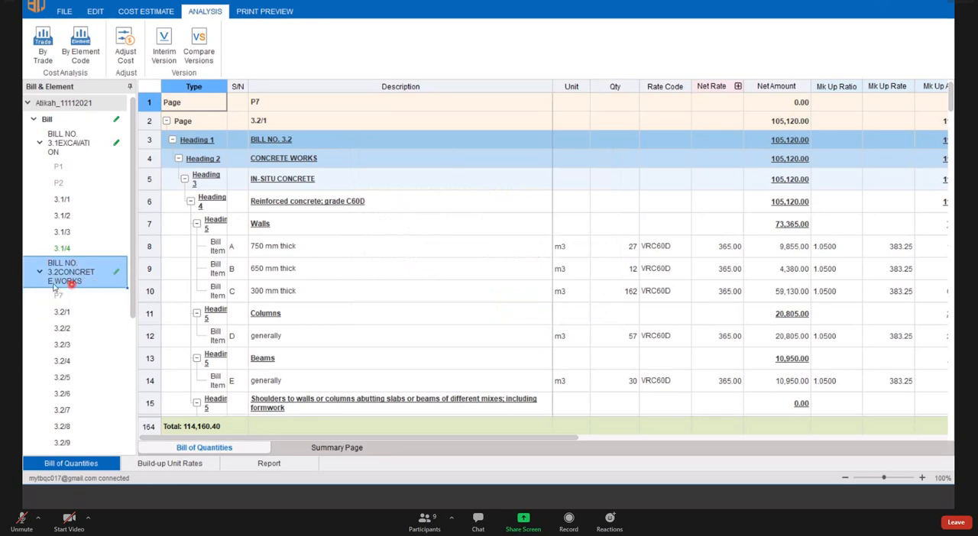
scroll(76, 313, down, 3)
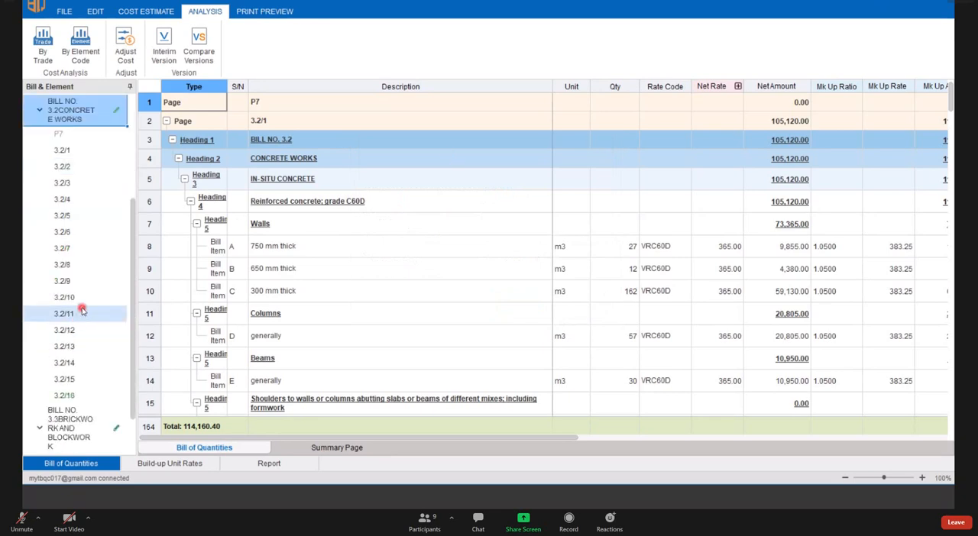
scroll(79, 309, up, 1)
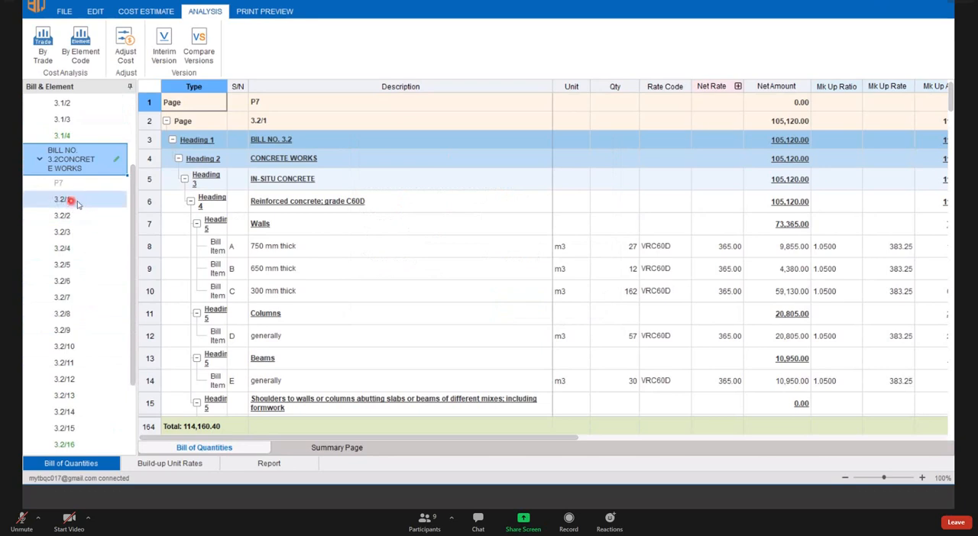
scroll(82, 390, down, 1)
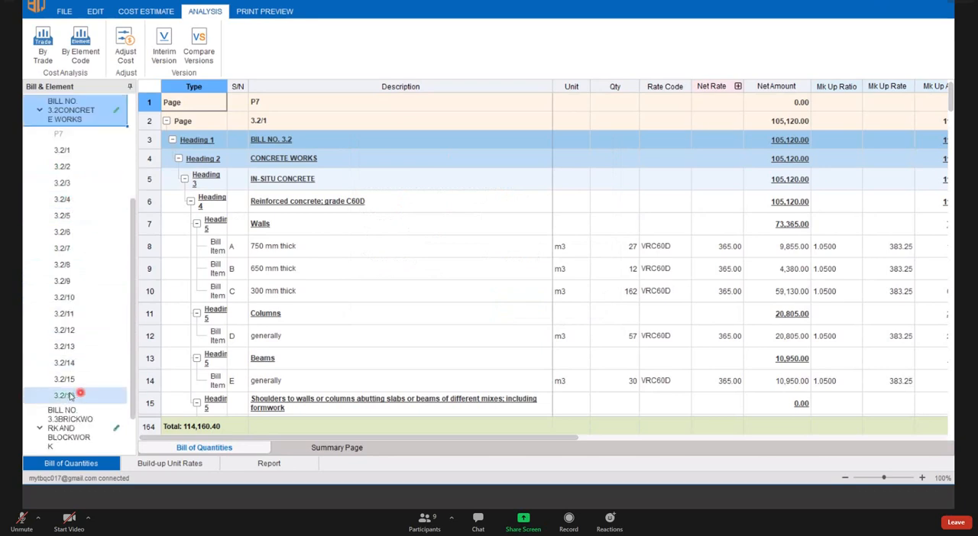
scroll(80, 348, up, 2)
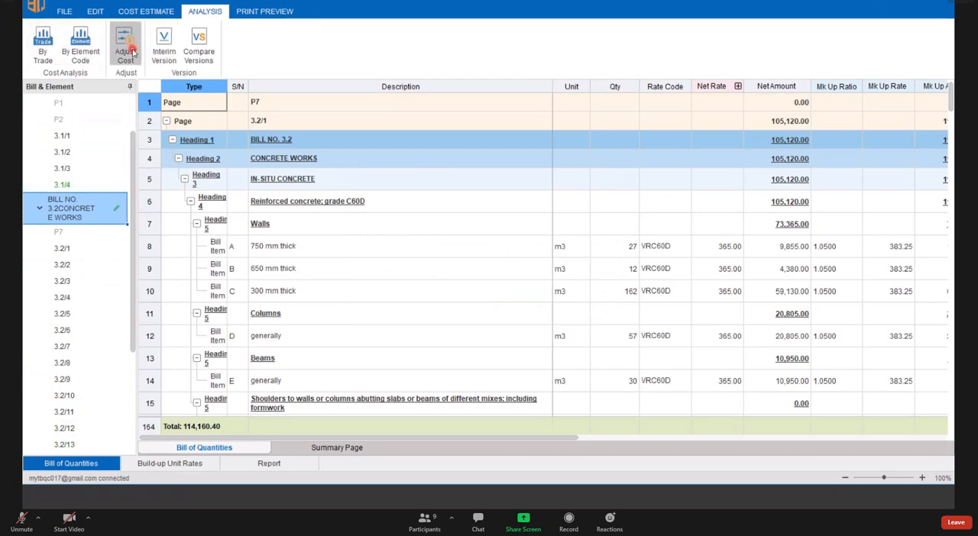
click(126, 48)
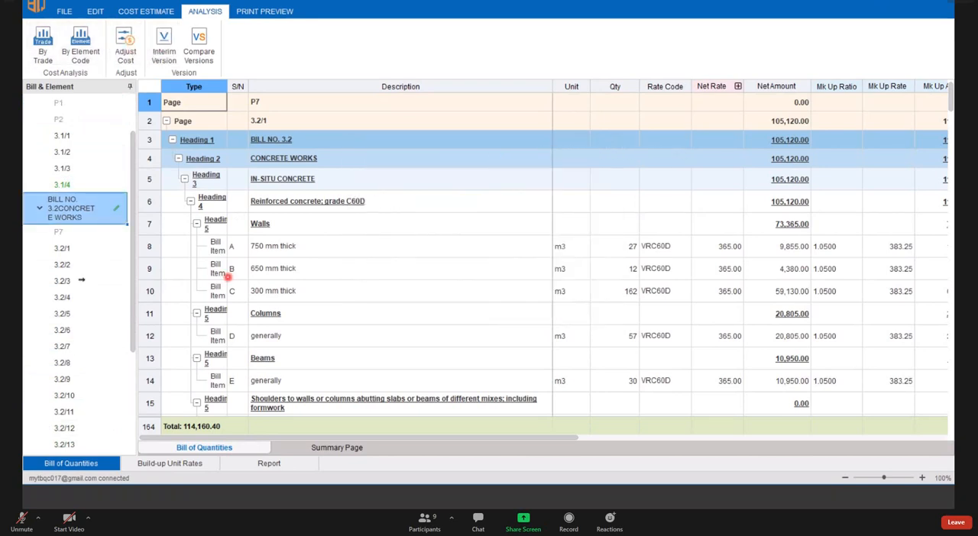
scroll(78, 273, up, 2)
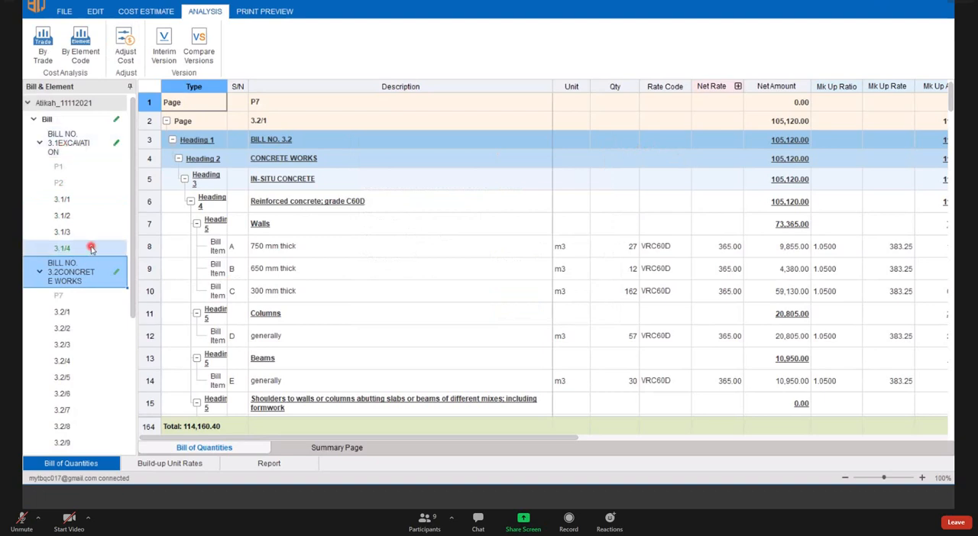
- Restore the mark-up ratio of the entire concrete works bill to 1 with Adjust Cost
click(126, 55)
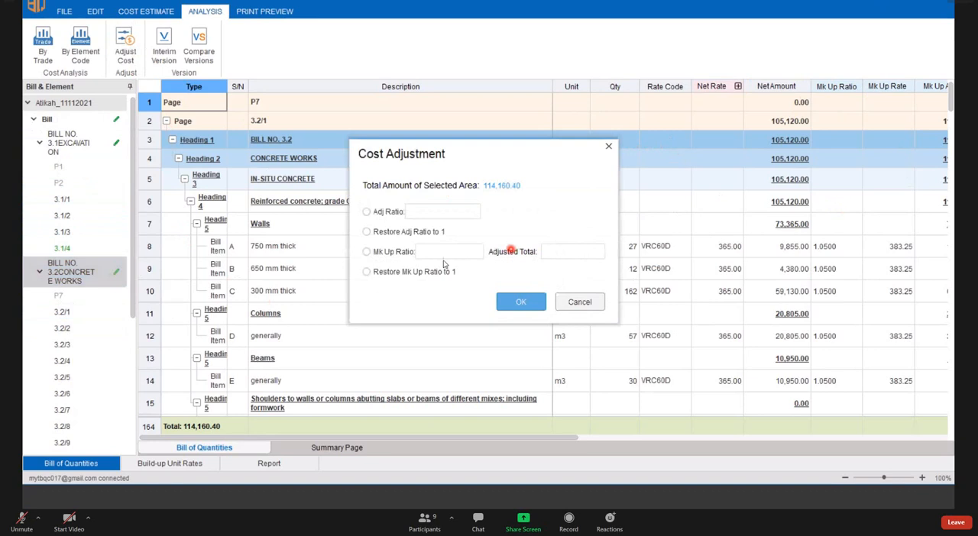
click(366, 274)
click(517, 303)
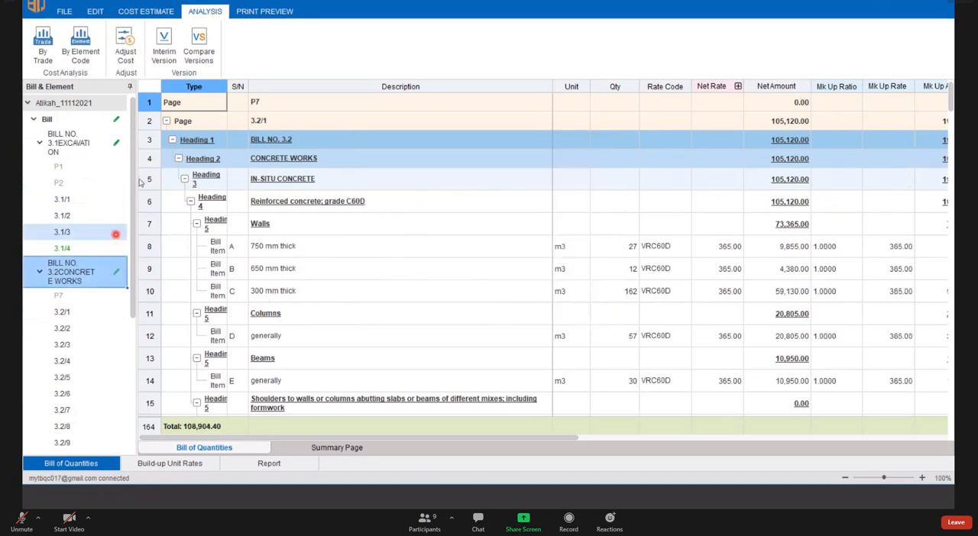
- Adjust the concrete works bill by mark-up to an adjusted total of 110000 and check its Mk Up Ratio column
click(125, 58)
click(367, 252)
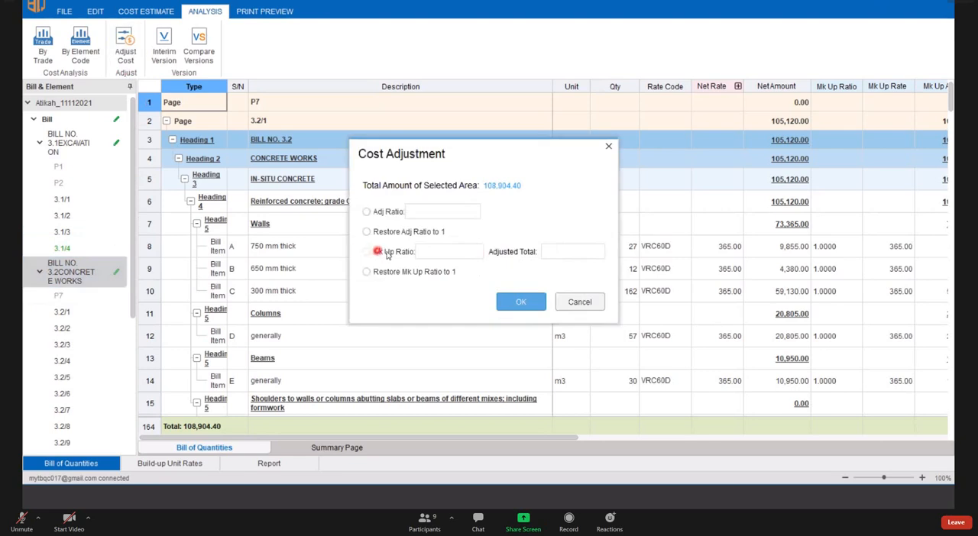
click(466, 252)
click(427, 258)
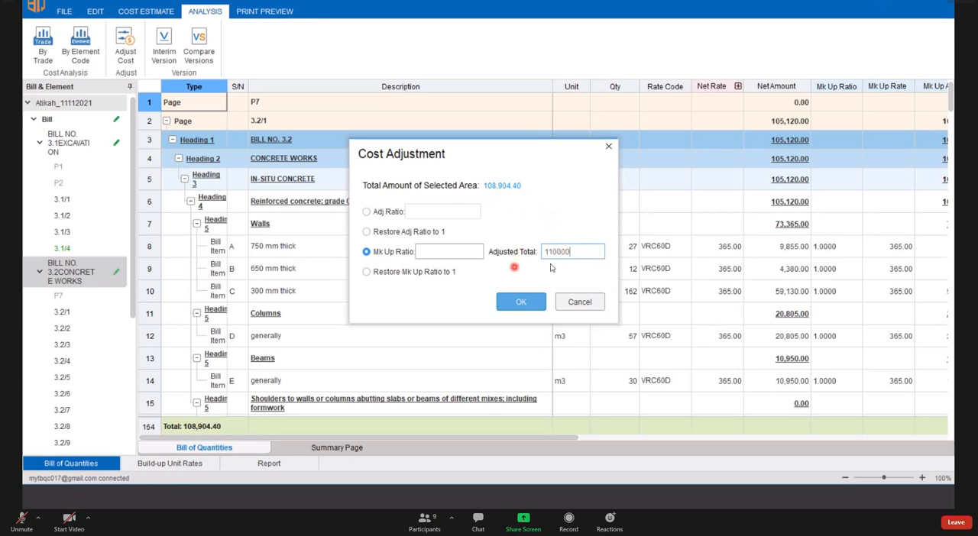
click(531, 304)
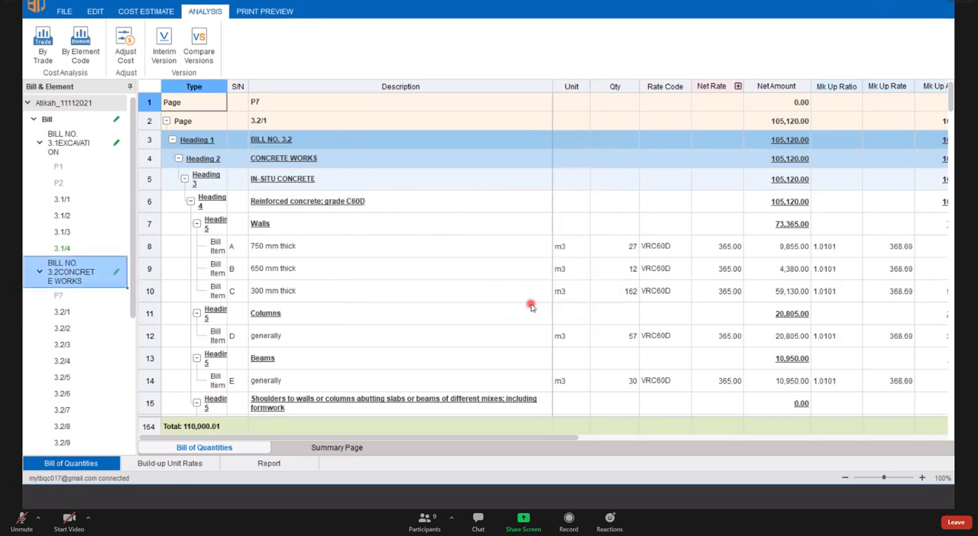
click(840, 86)
scroll(851, 246, down, 1)
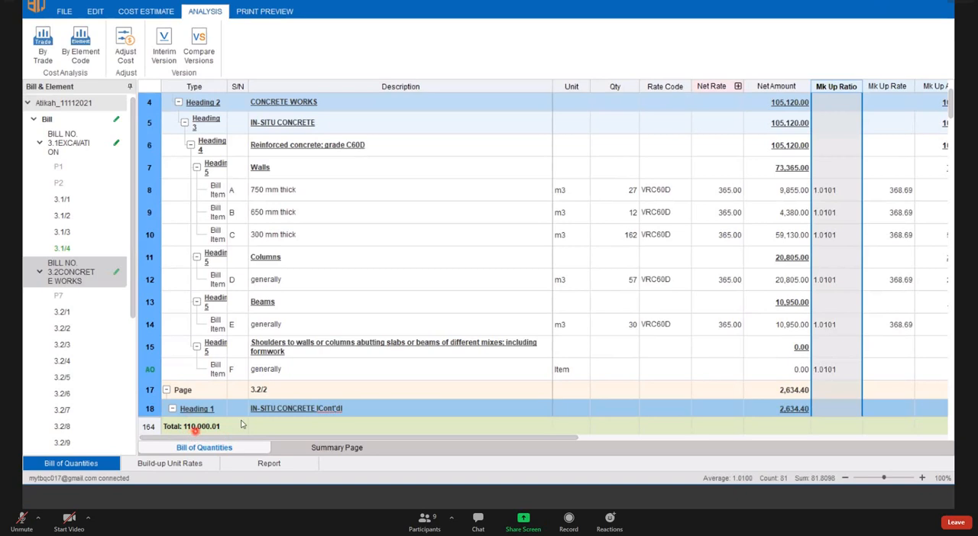
scroll(253, 395, up, 1)
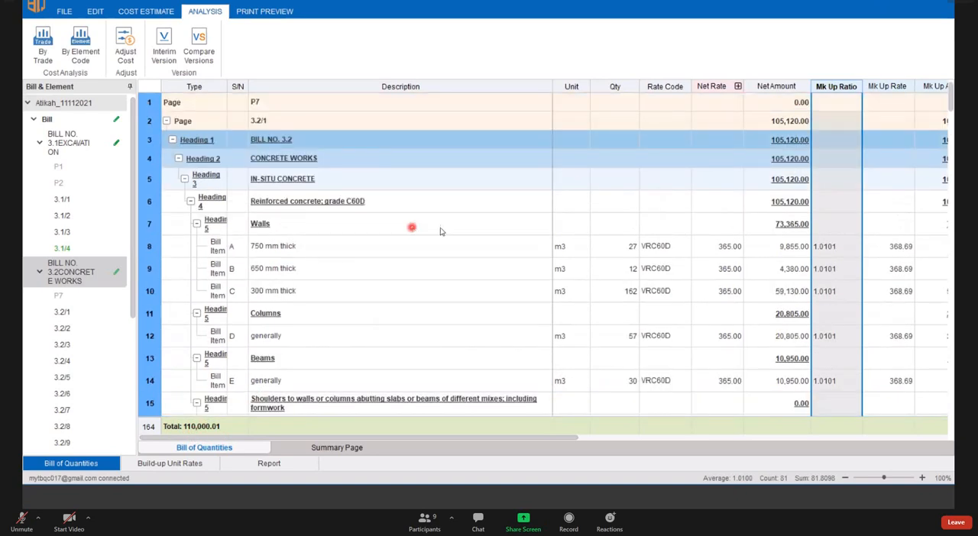
- Reset the concrete works bill from the adjusted total by restoring its mark-up ratio to 1
click(656, 246)
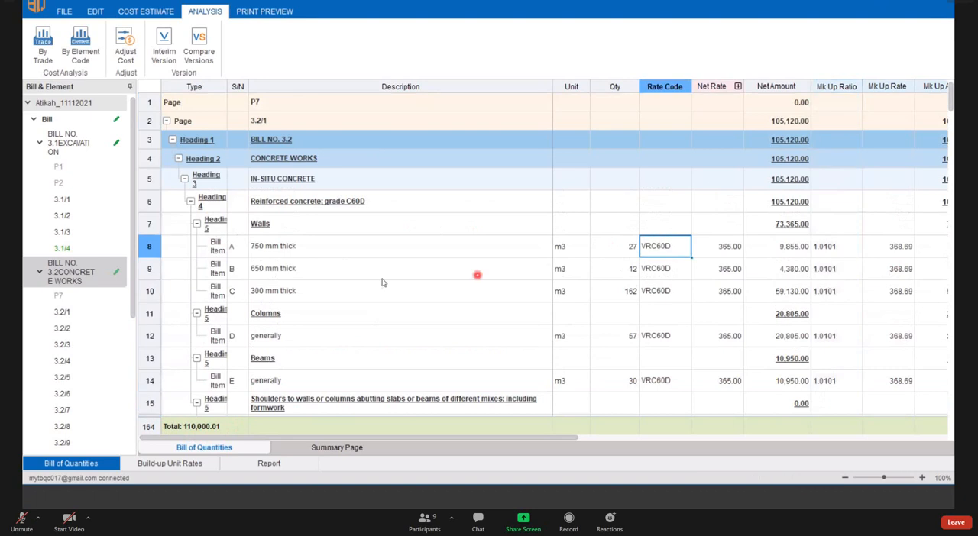
click(123, 53)
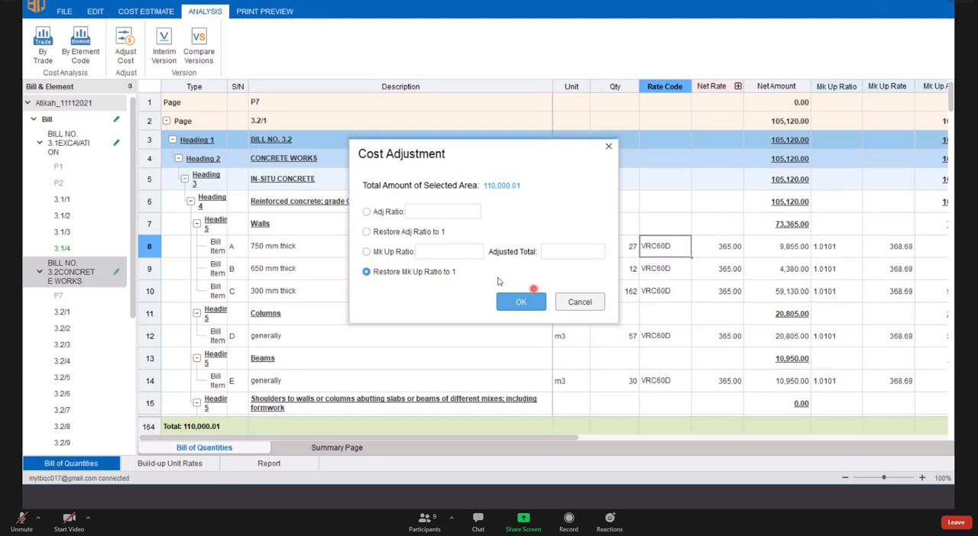
click(522, 301)
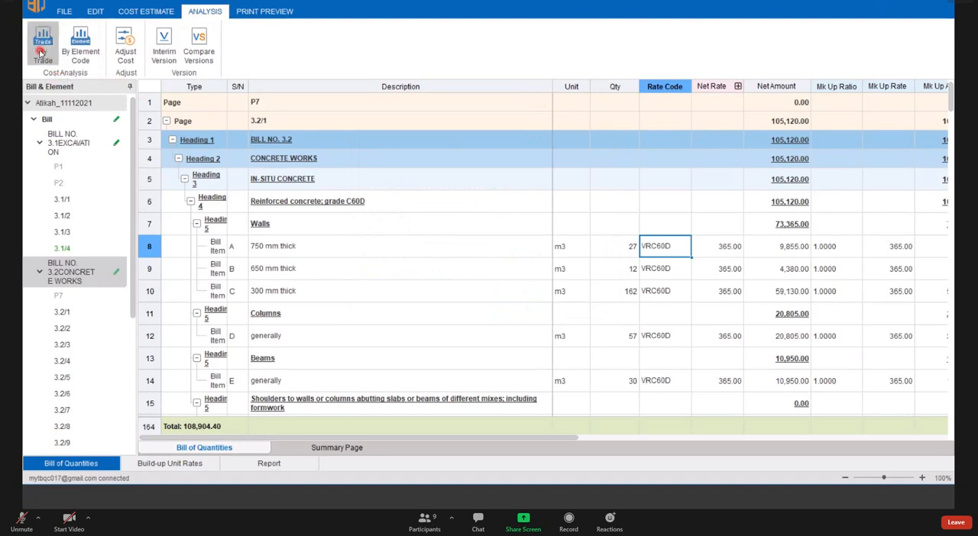
- Run the cost analysis by trade, examine the Unclassified trade row, and close the analysis
click(46, 46)
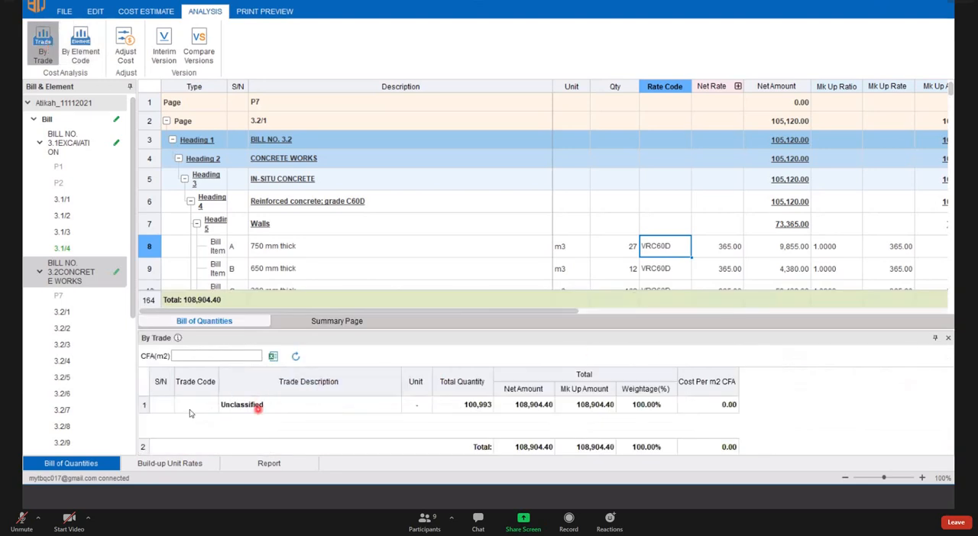
click(147, 405)
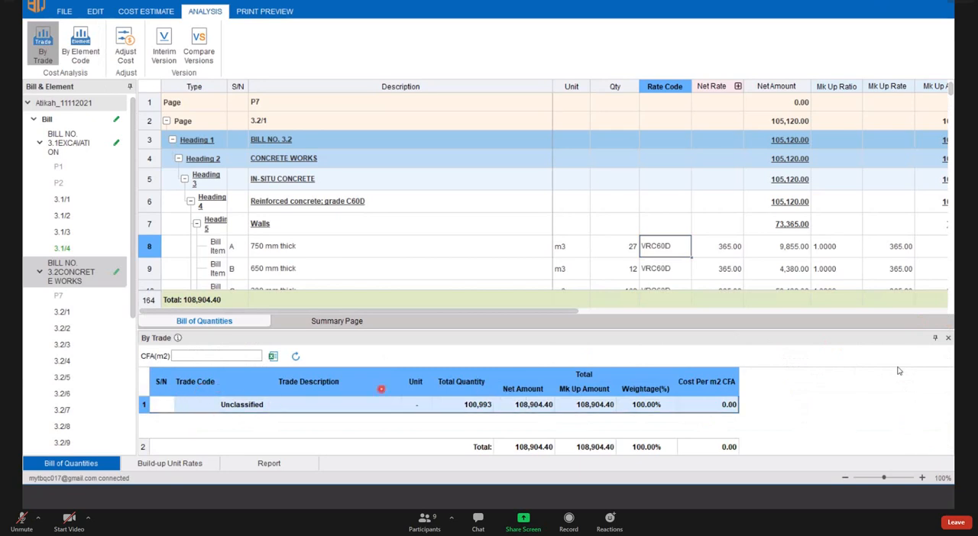
click(251, 407)
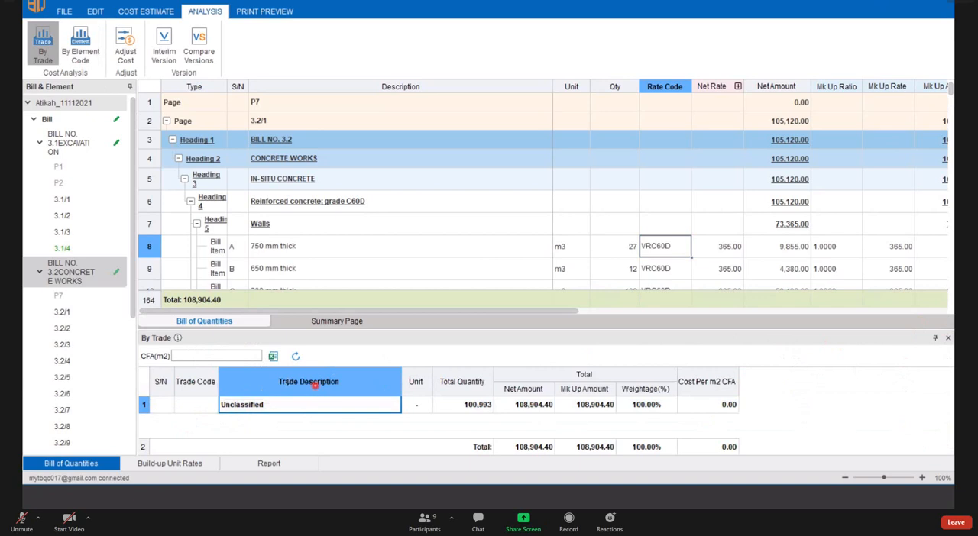
click(147, 404)
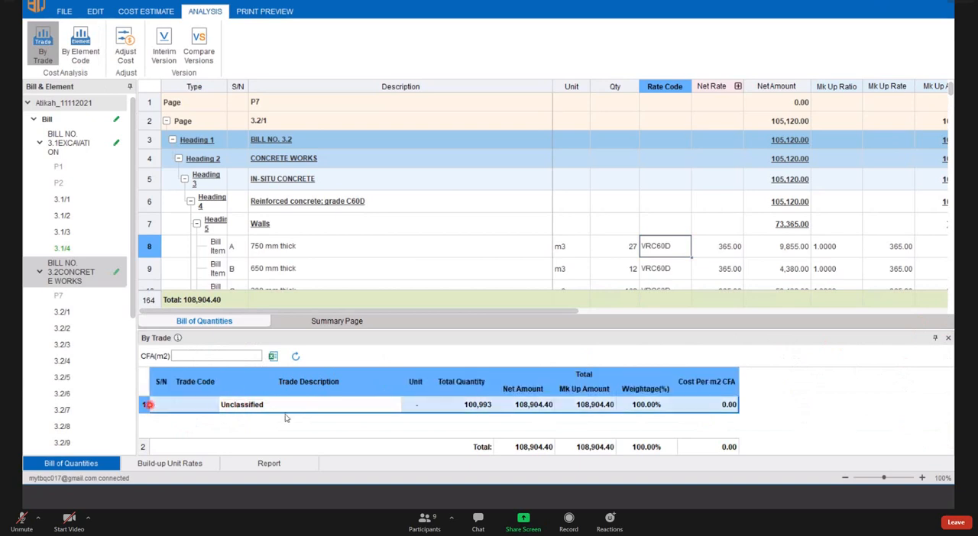
click(267, 404)
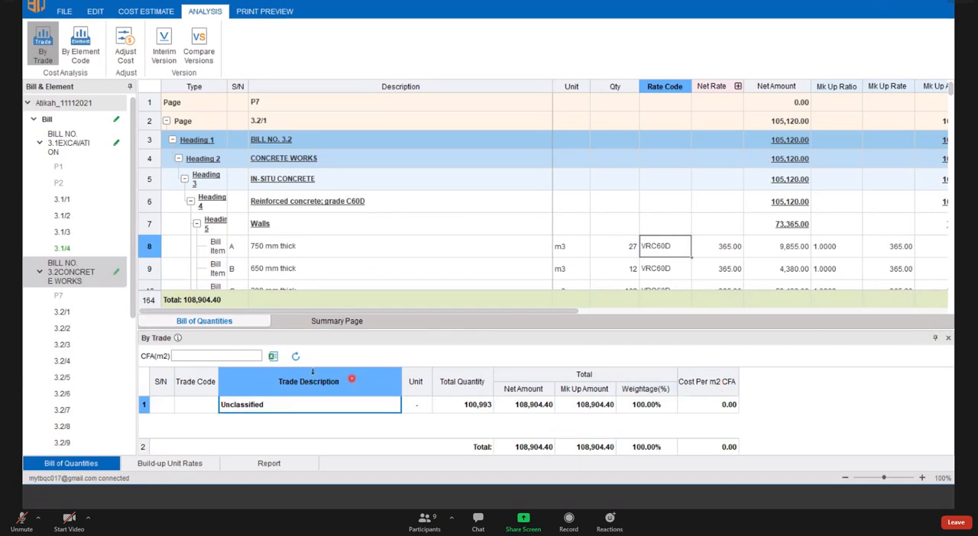
click(947, 339)
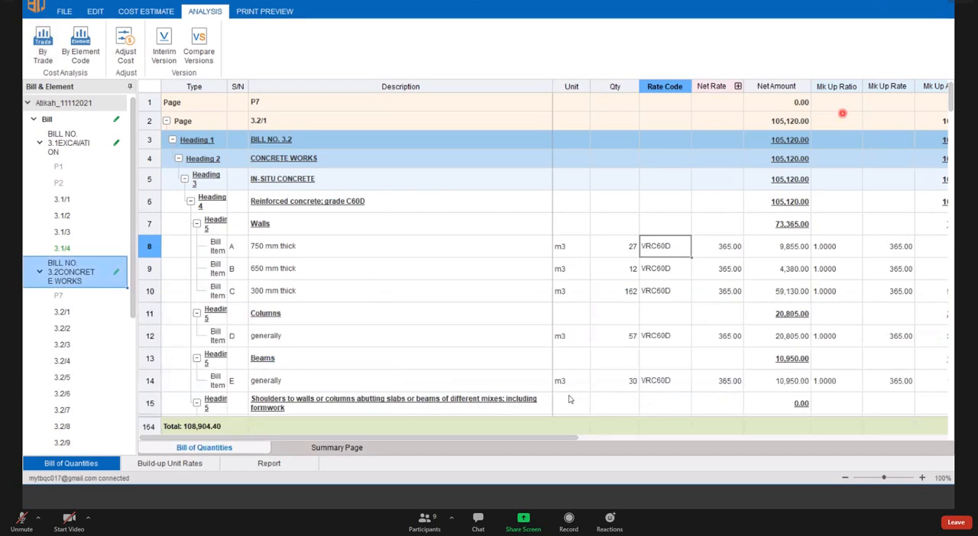
- Assign the trade code CC: Concreting work to the 750 mm thick walls item on page 3.2/1
drag(489, 438, 662, 437)
click(895, 438)
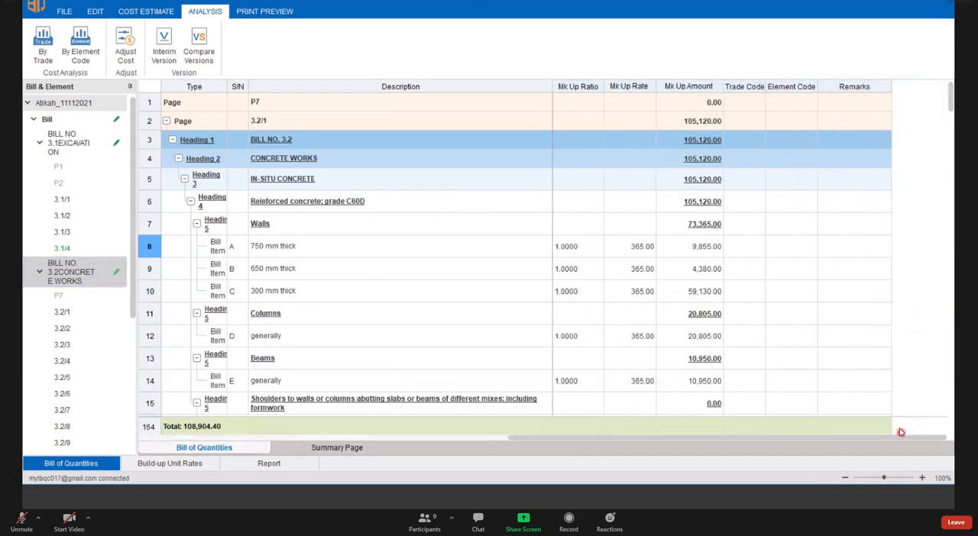
click(747, 86)
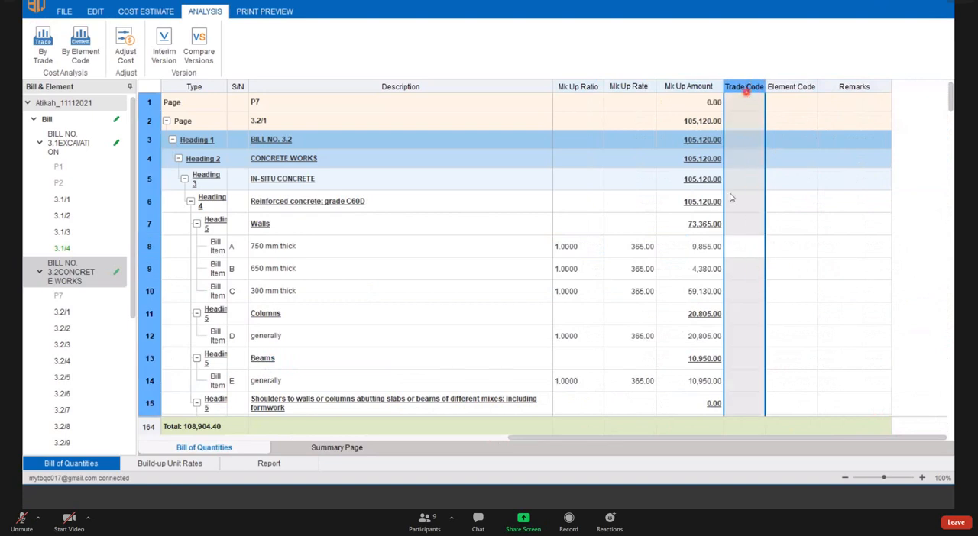
click(743, 267)
click(749, 249)
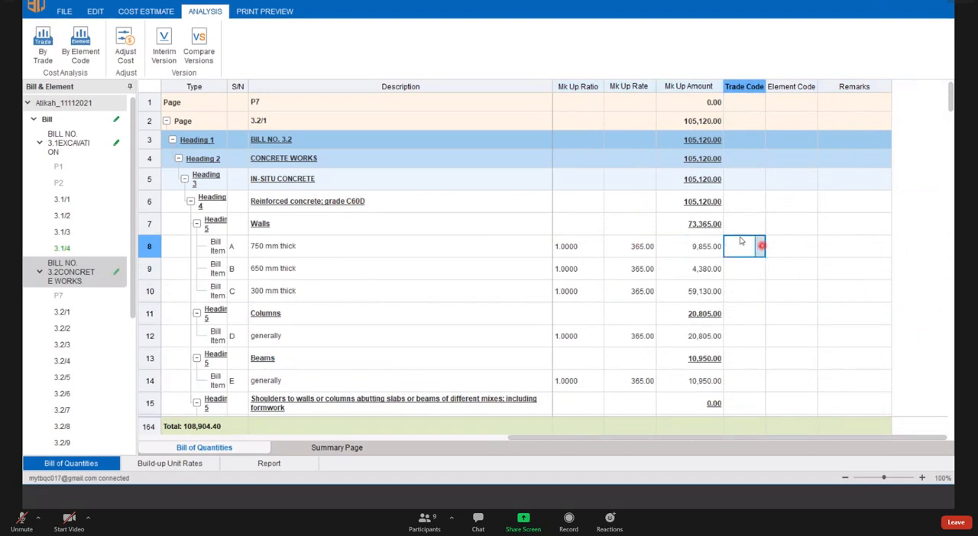
click(563, 267)
click(739, 249)
click(761, 247)
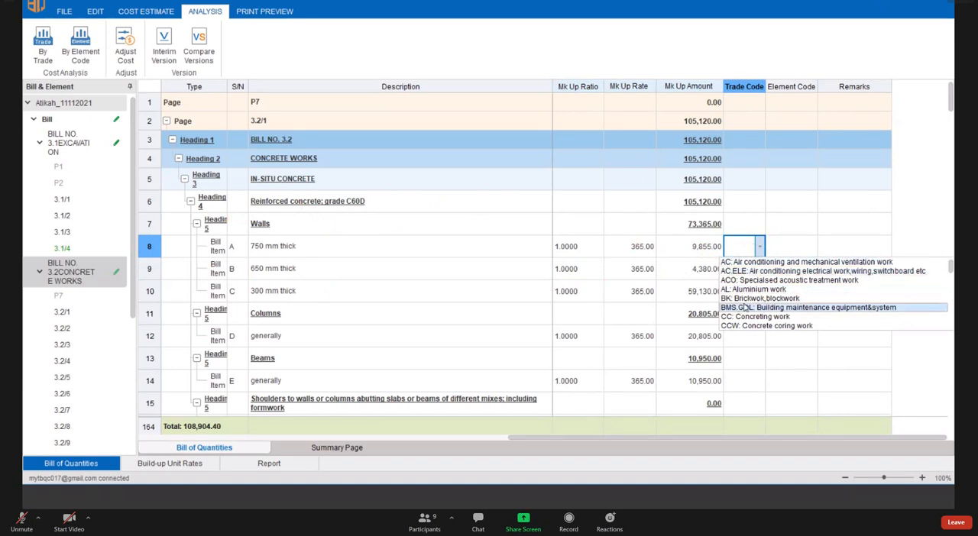
click(794, 246)
click(750, 246)
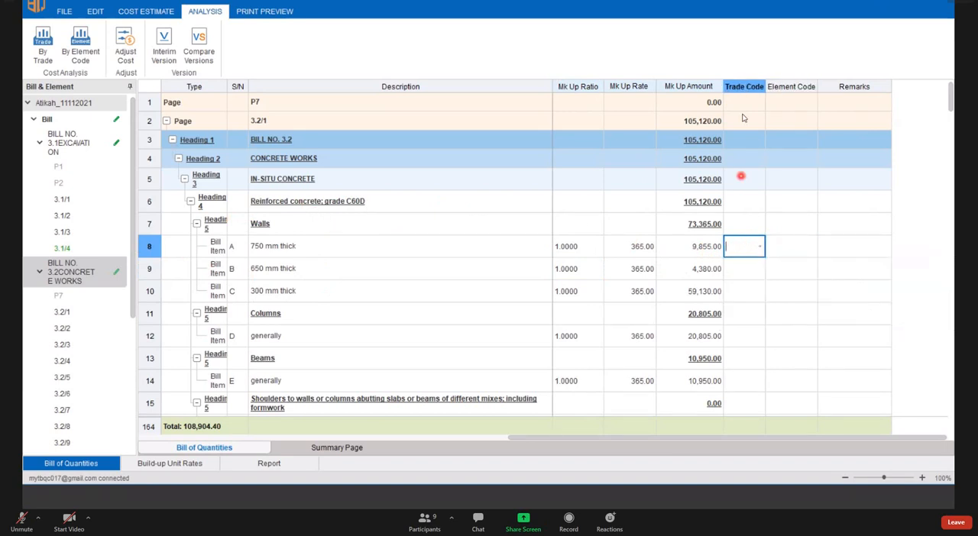
click(760, 246)
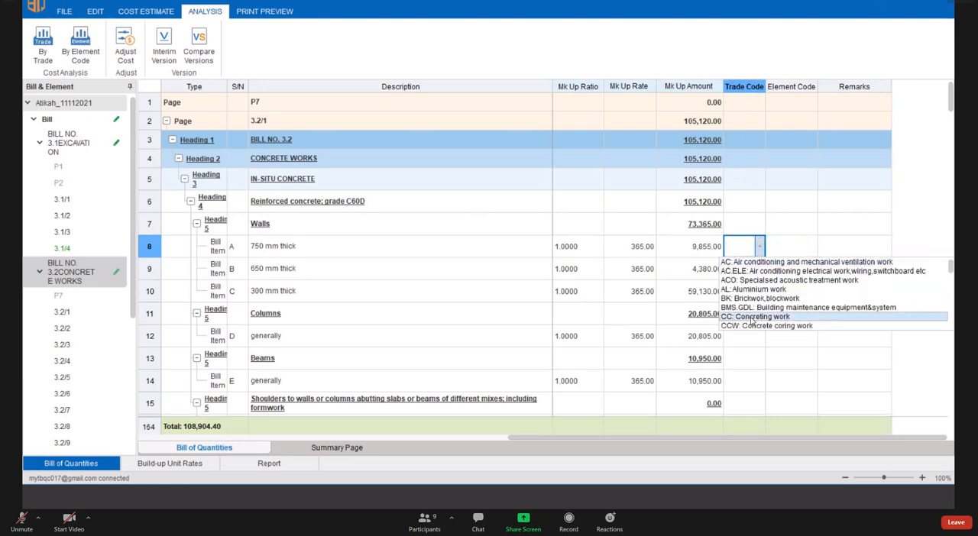
click(752, 317)
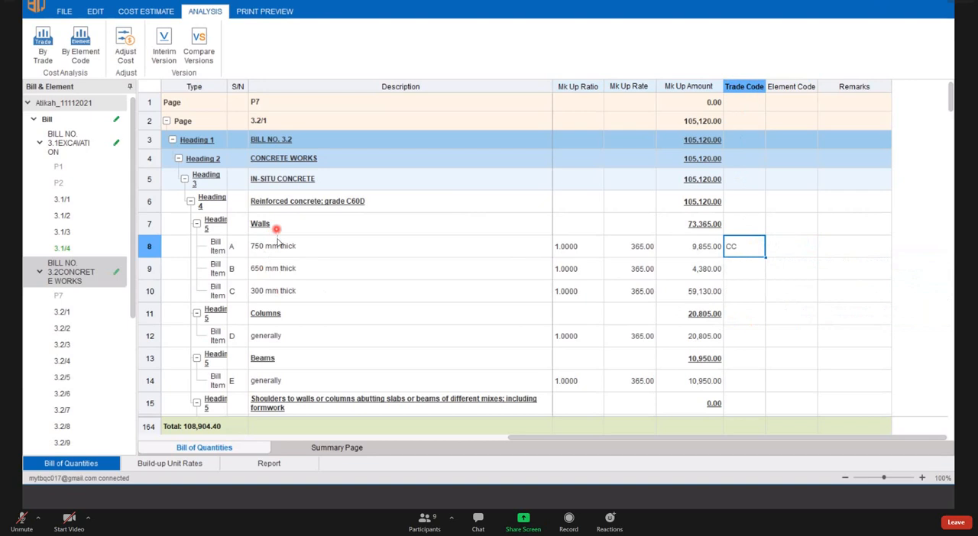
- Fill the CC trade code down from the 750 mm thick walls item through the remaining walls, columns and beams items
scroll(280, 252, down, 1)
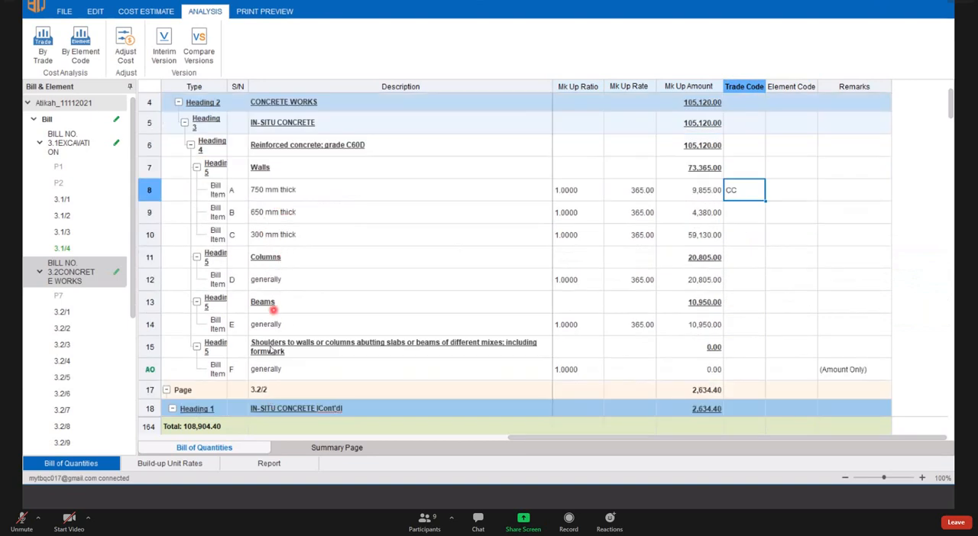
click(149, 324)
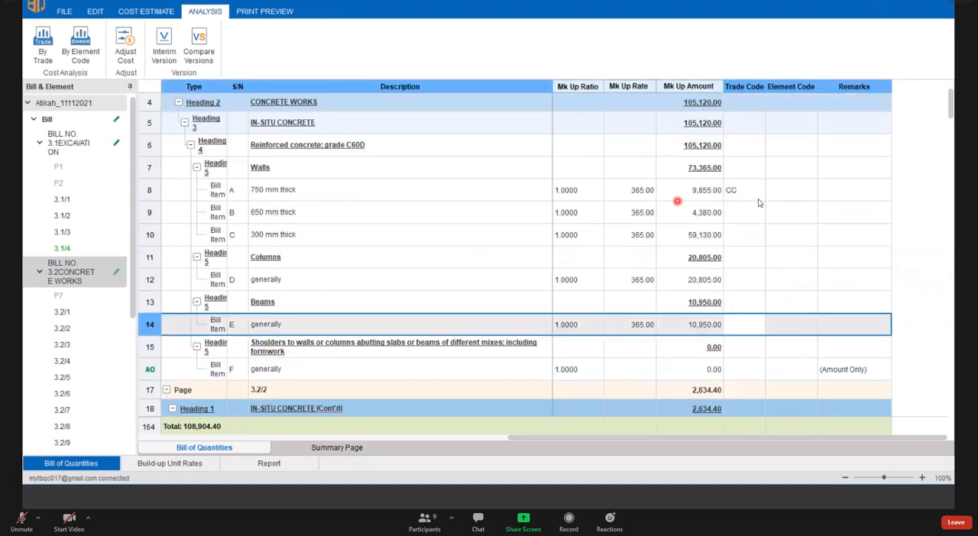
click(756, 195)
drag(764, 199, 752, 331)
click(830, 323)
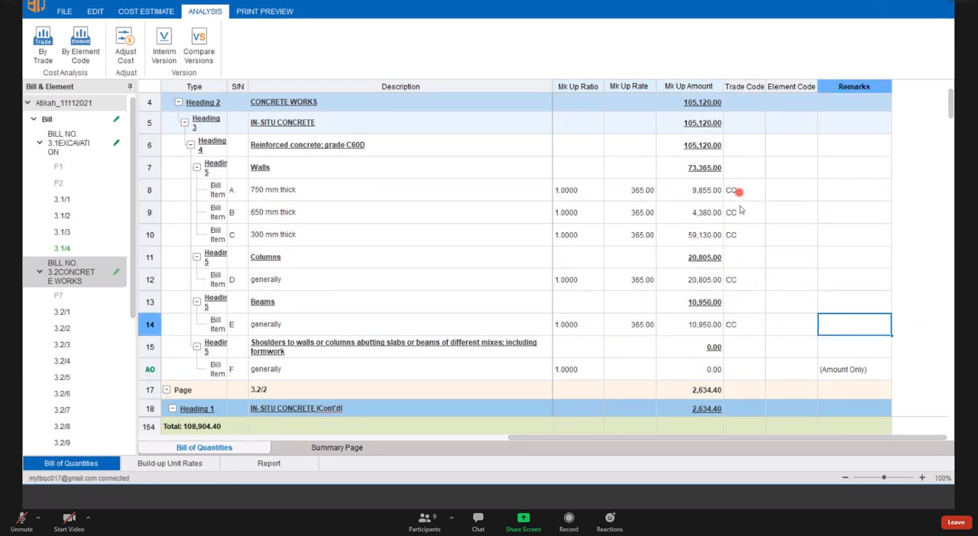
click(740, 193)
- Browse the trade code choices for item F under the shoulders heading without assigning one
scroll(318, 325, down, 1)
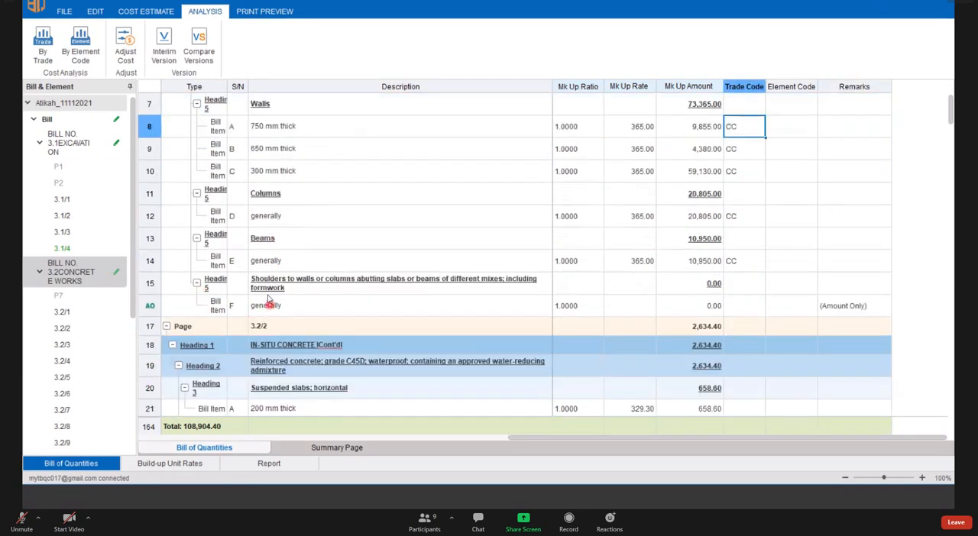
click(744, 305)
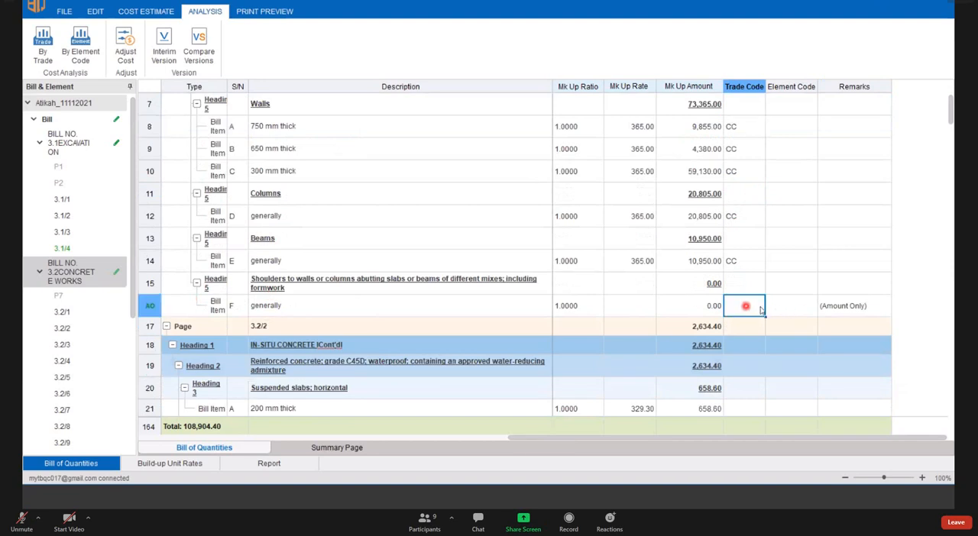
click(759, 307)
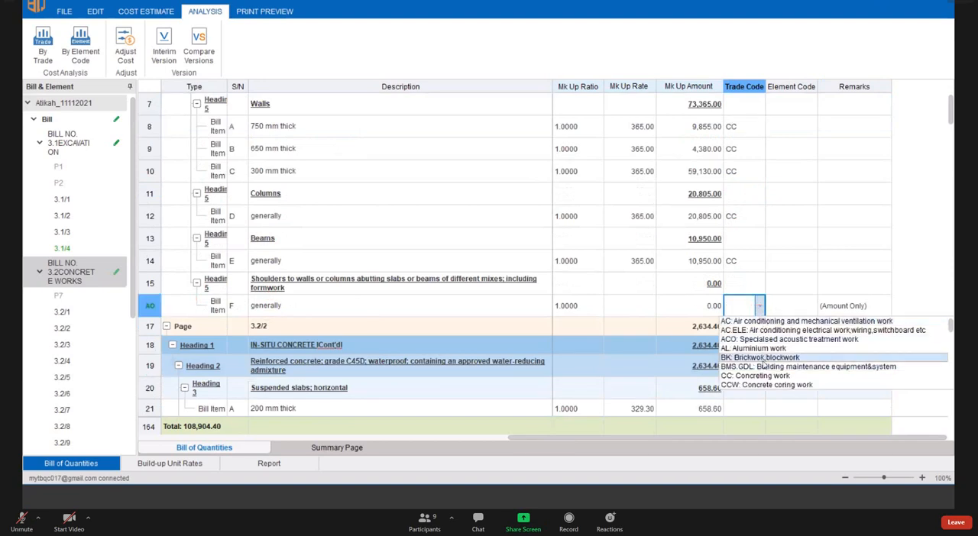
scroll(764, 343, down, 2)
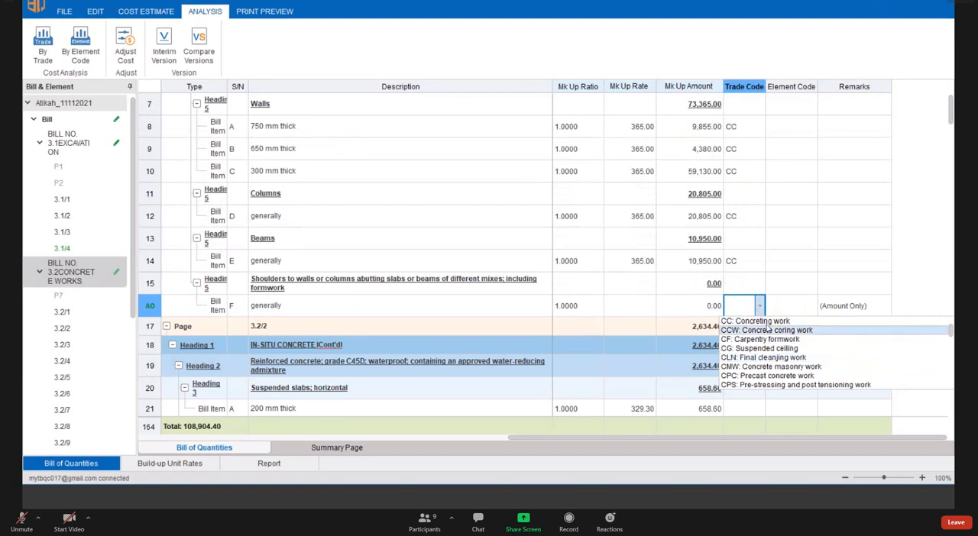
scroll(767, 355, down, 2)
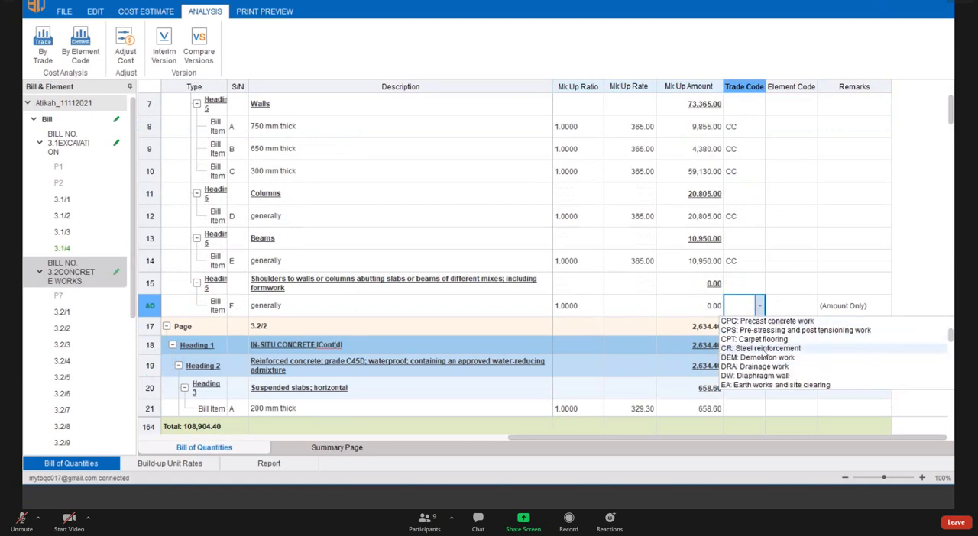
click(329, 172)
scroll(764, 191, up, 3)
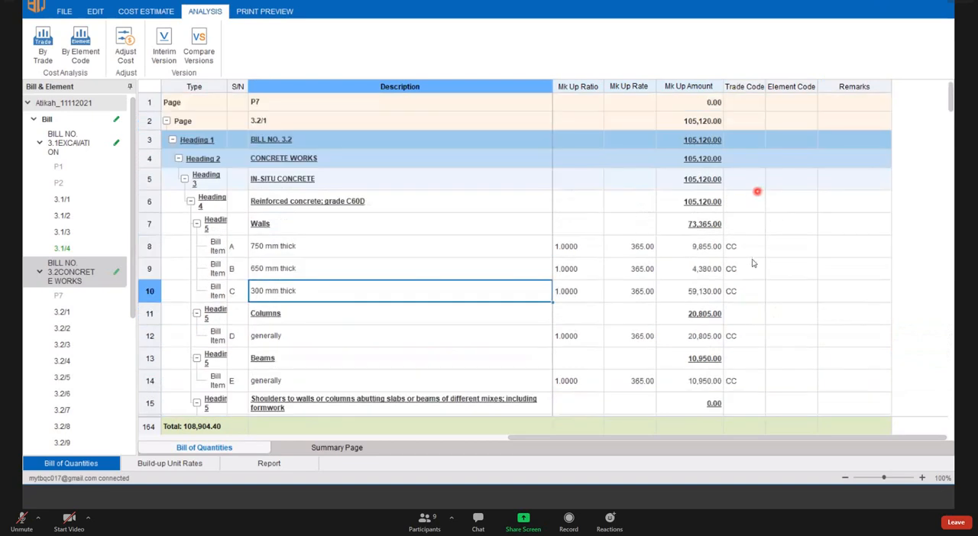
- Run the cost analysis by trade again, examine the Concreting work and Unclassified rows, and close the analysis
click(744, 246)
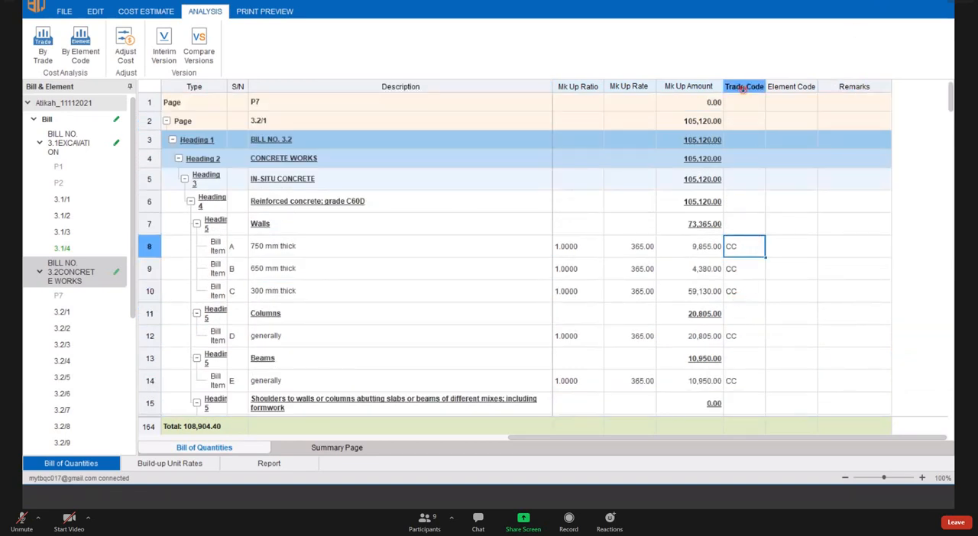
click(745, 85)
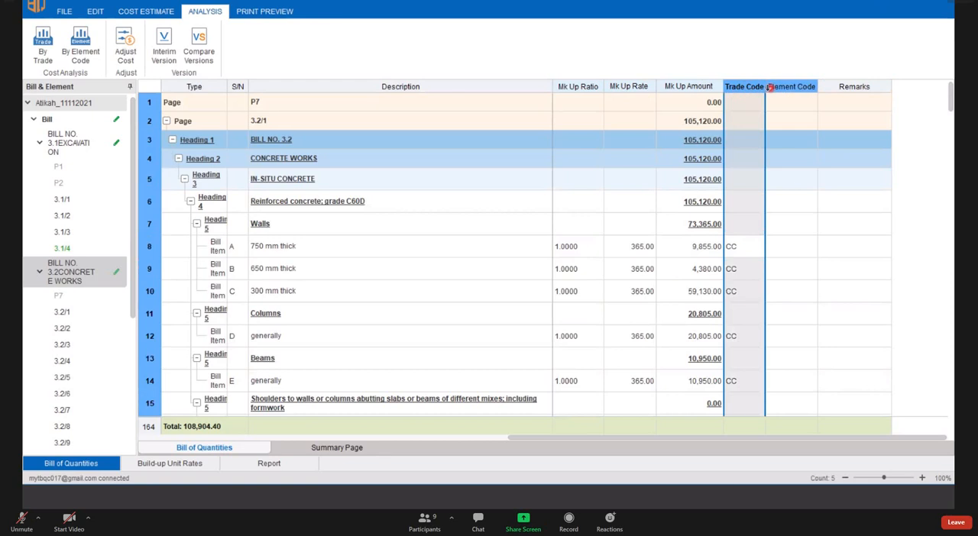
click(593, 246)
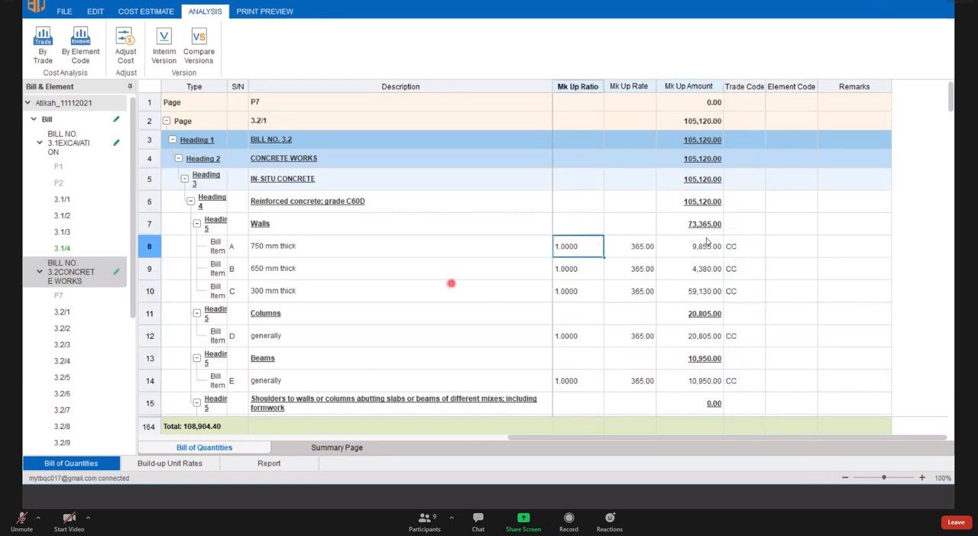
click(43, 52)
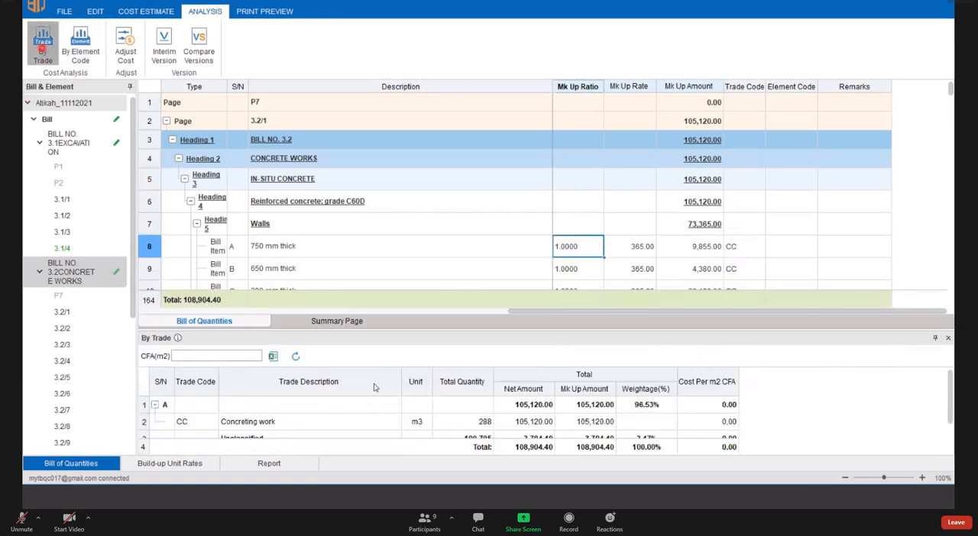
scroll(324, 417, down, 1)
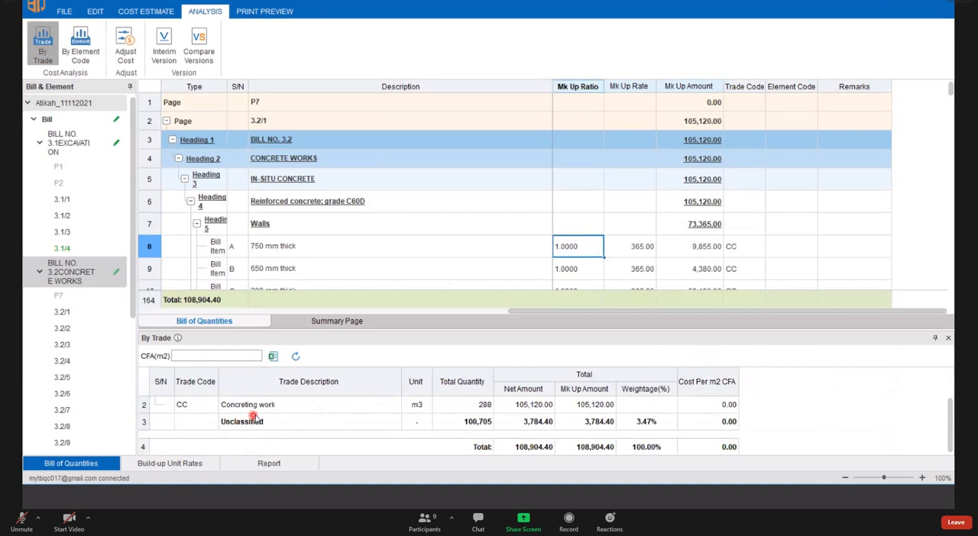
scroll(256, 418, up, 1)
scroll(256, 417, down, 1)
scroll(256, 414, up, 1)
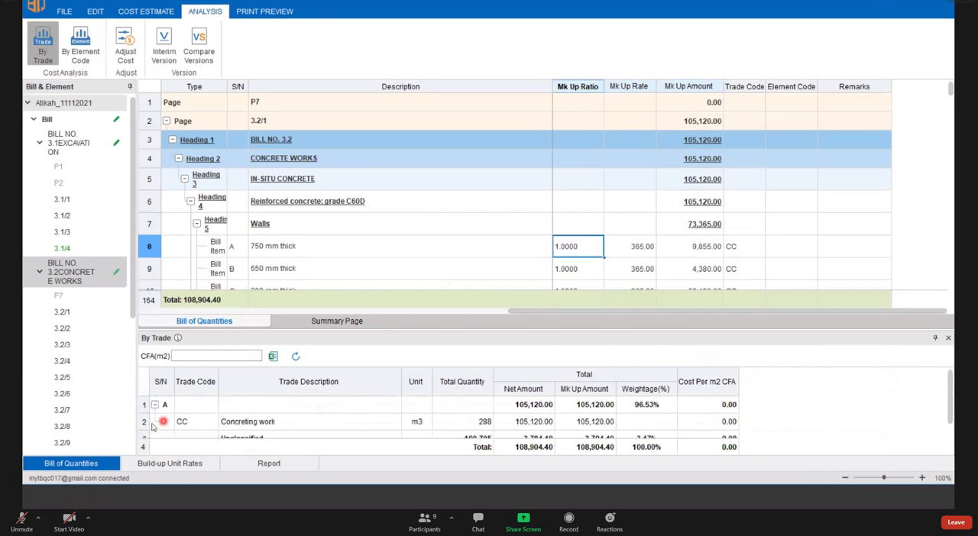
click(144, 422)
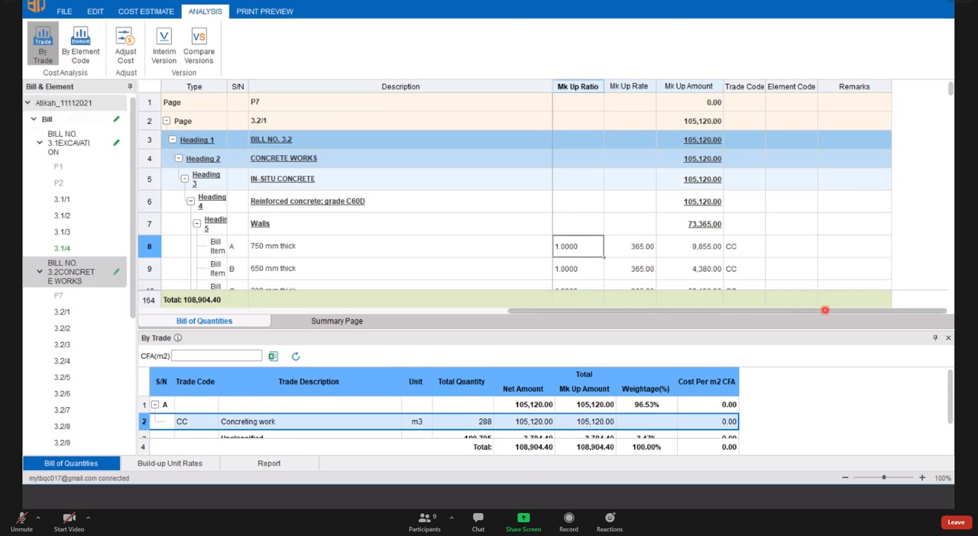
click(948, 338)
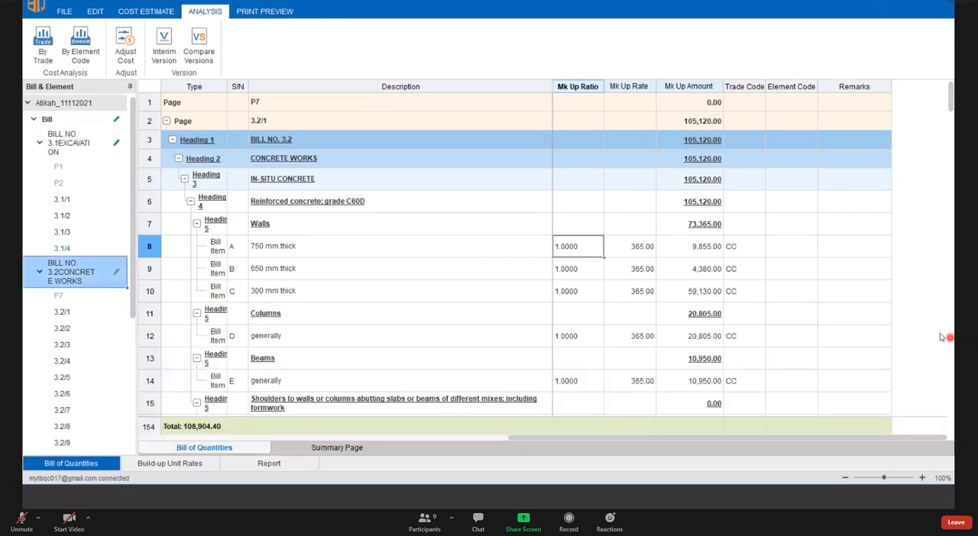
- Review the Trade Code column and the code choices of the 750 mm thick walls item, keeping its code
click(737, 247)
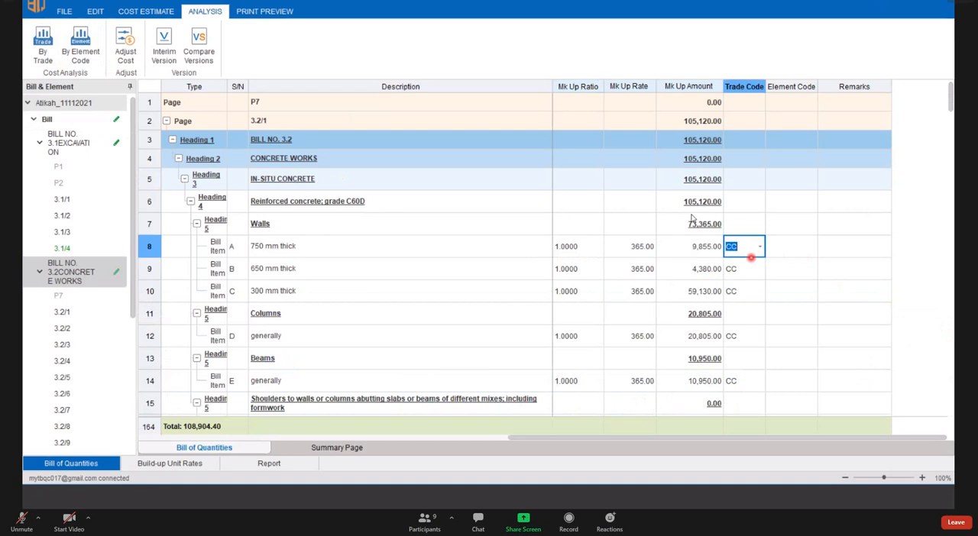
click(742, 81)
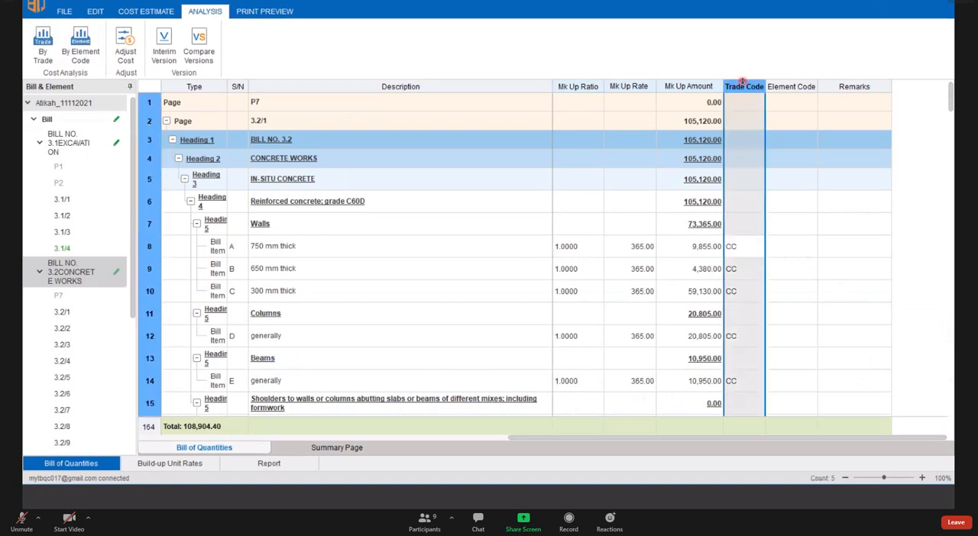
click(742, 246)
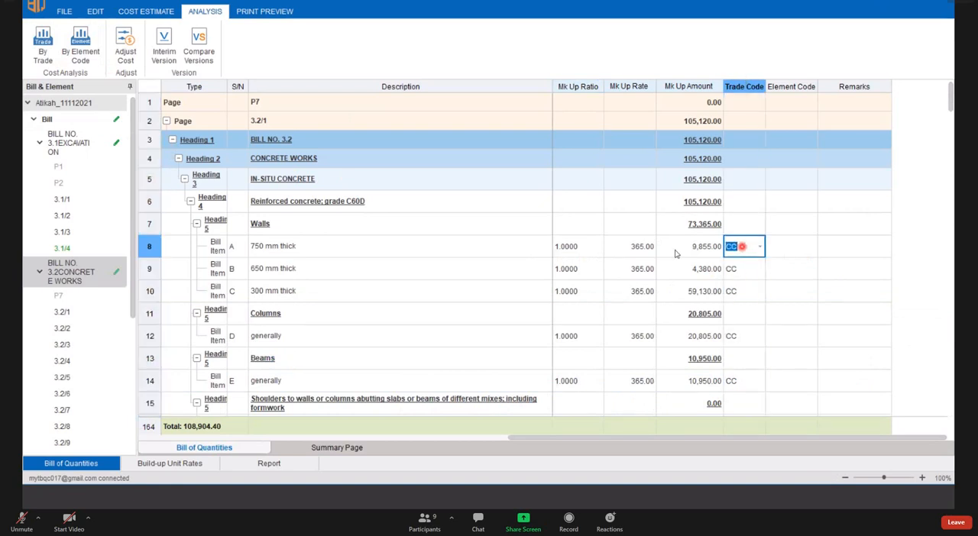
click(759, 246)
click(687, 313)
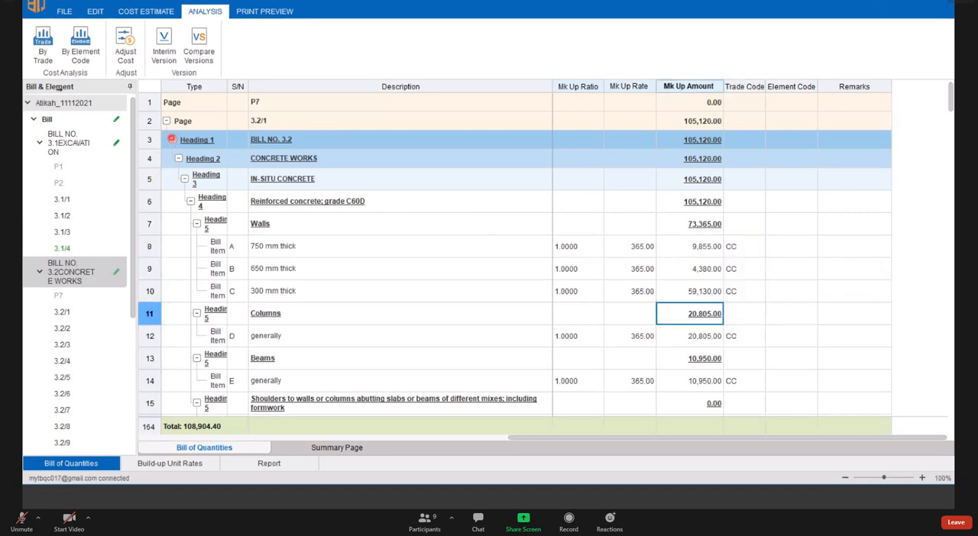
- Open the program's Options and examine the trade codes and descriptions defined in the Trade list
click(64, 12)
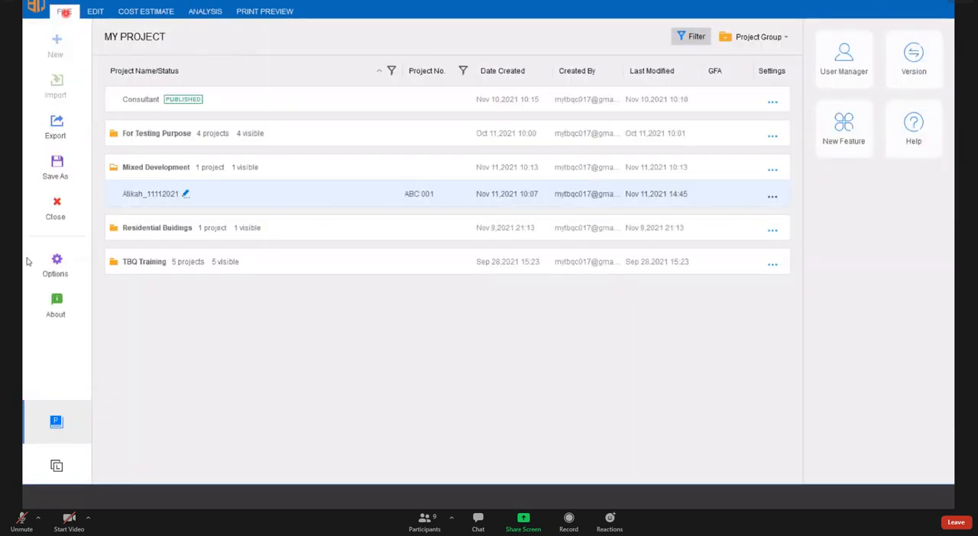
click(55, 262)
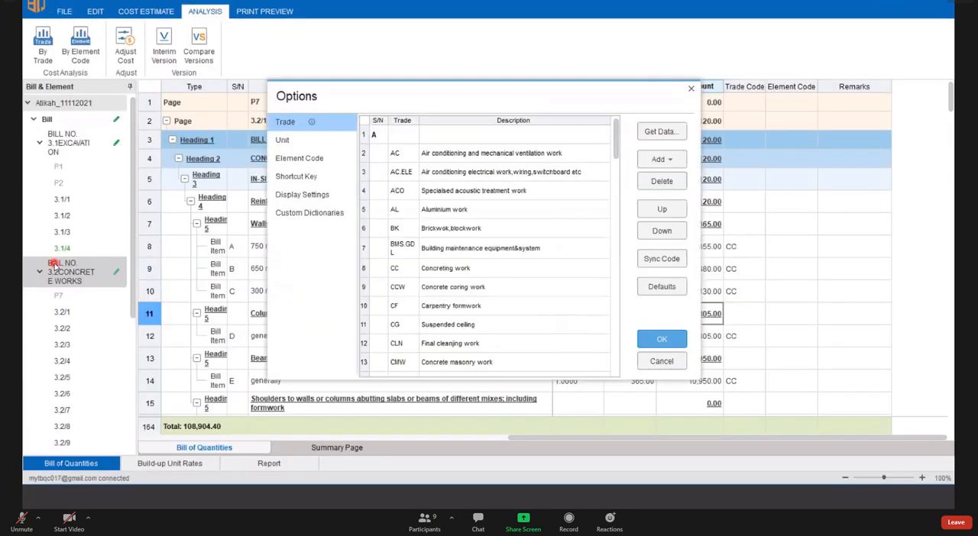
drag(323, 89, 286, 97)
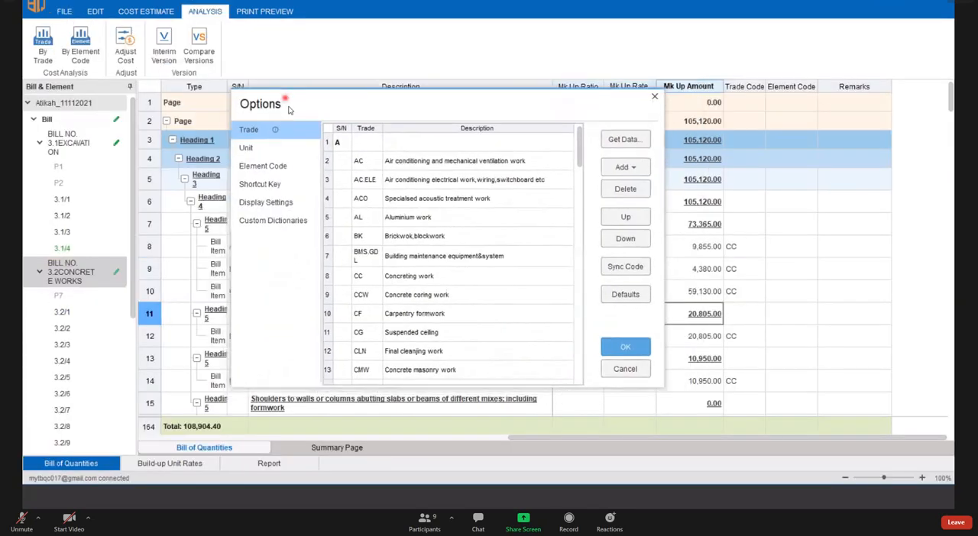
click(249, 131)
click(251, 133)
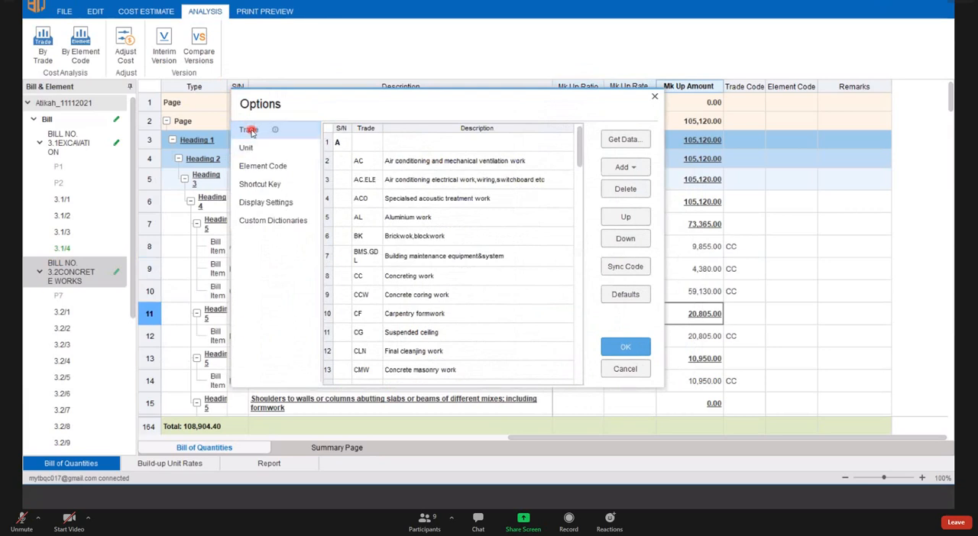
click(336, 157)
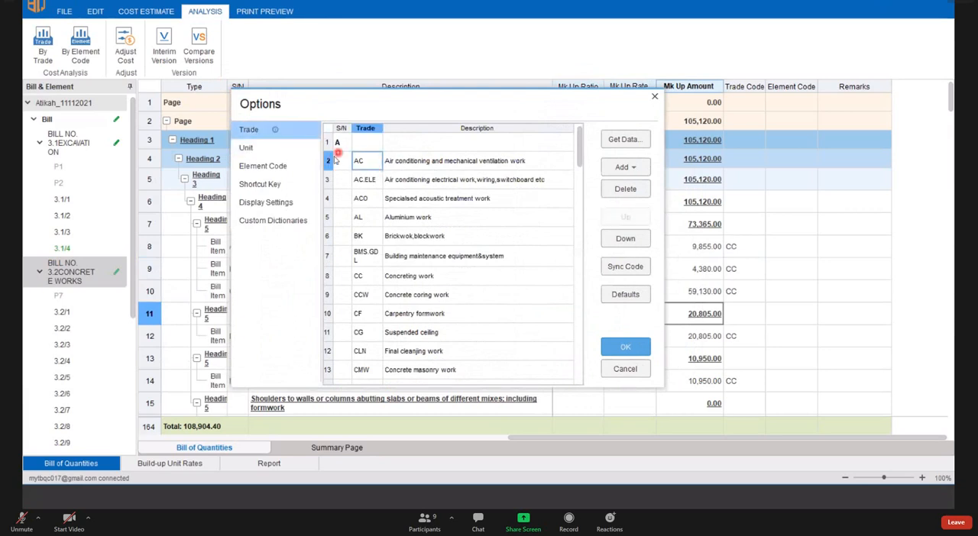
drag(330, 162, 344, 329)
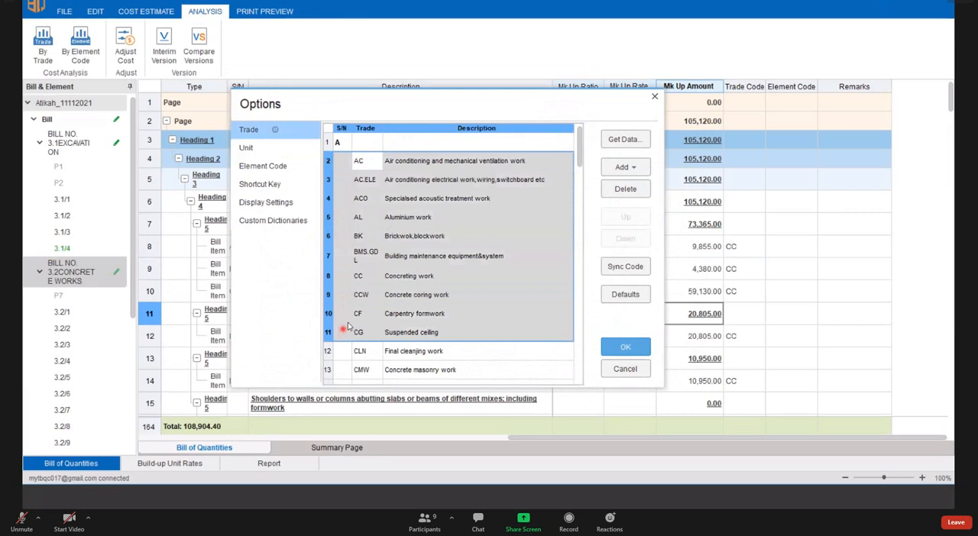
click(397, 235)
click(361, 158)
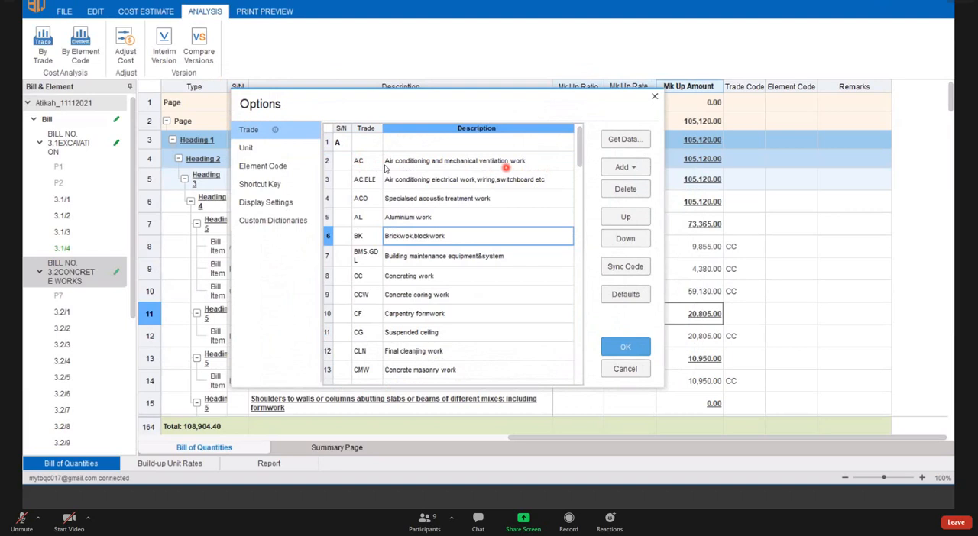
click(365, 162)
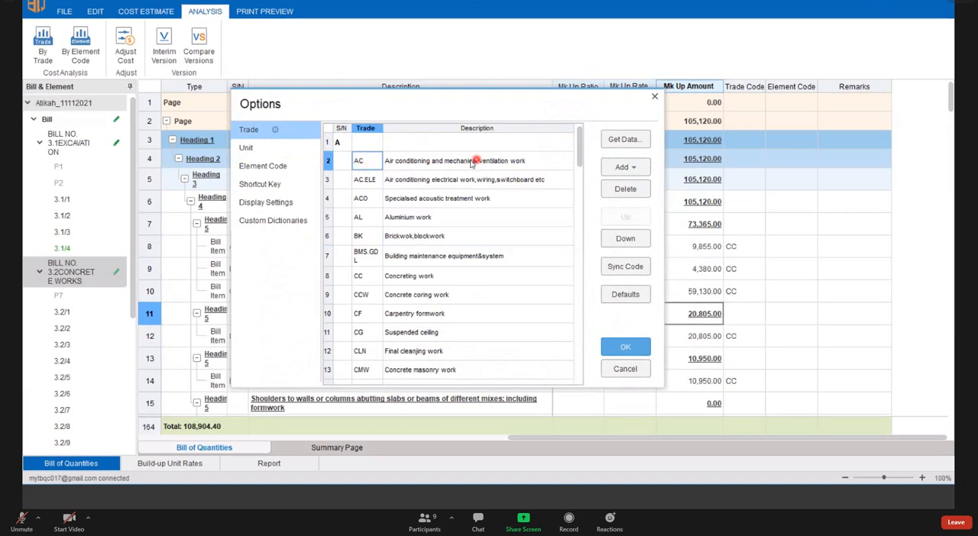
- Change the trade code for Air conditioning and mechanical ventilation work to ACMV in the Trade list
click(375, 164)
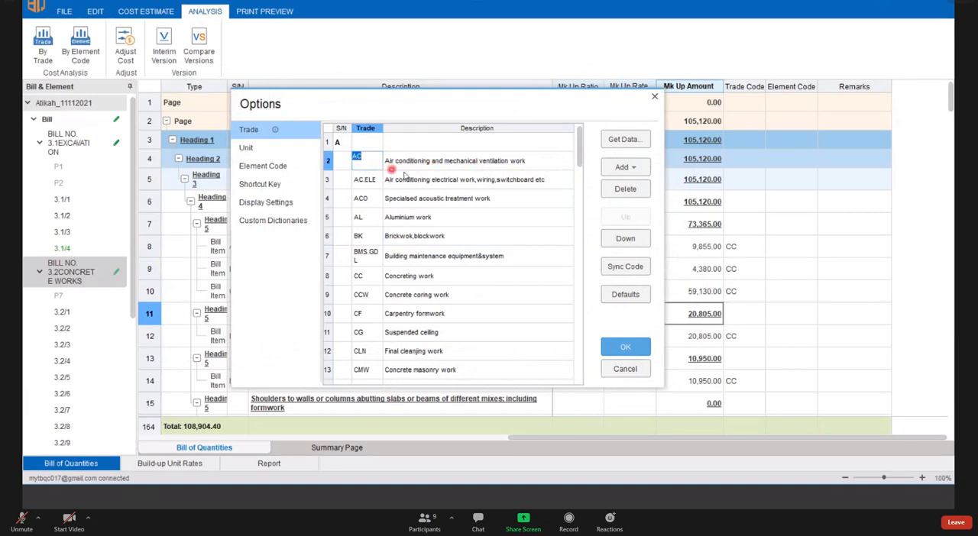
click(401, 174)
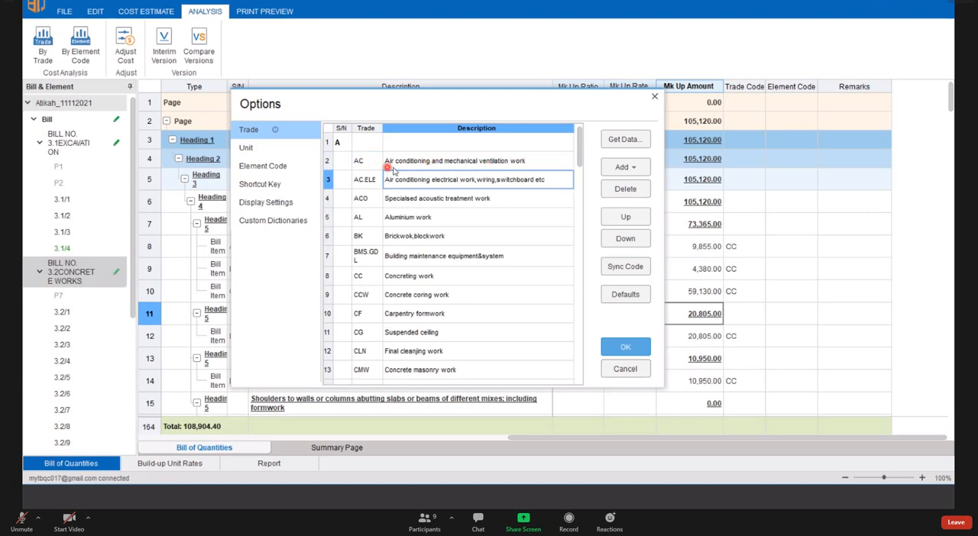
click(365, 167)
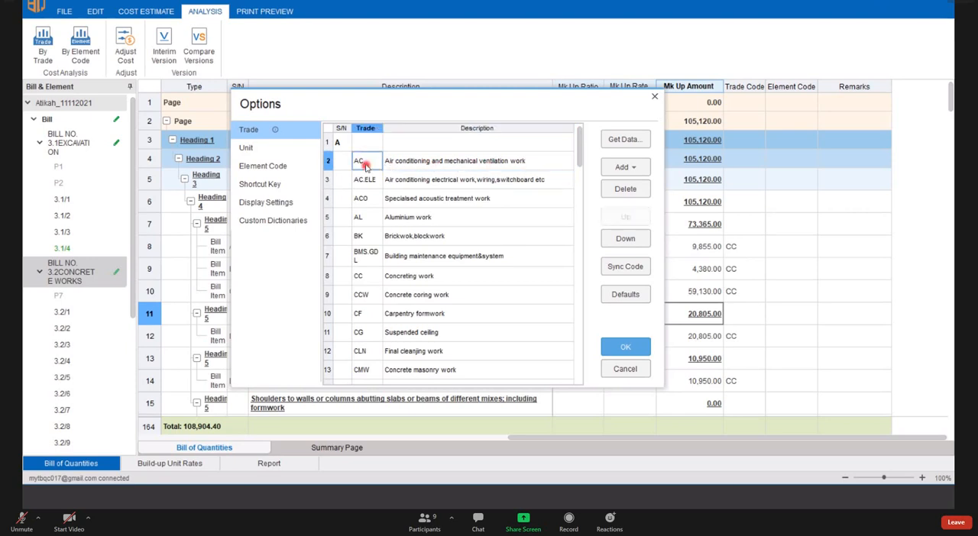
click(367, 163)
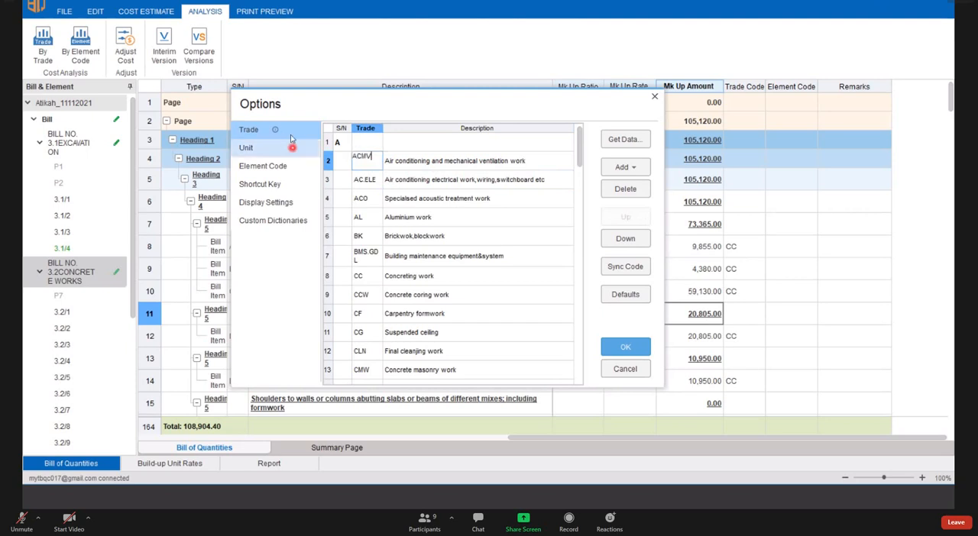
click(416, 199)
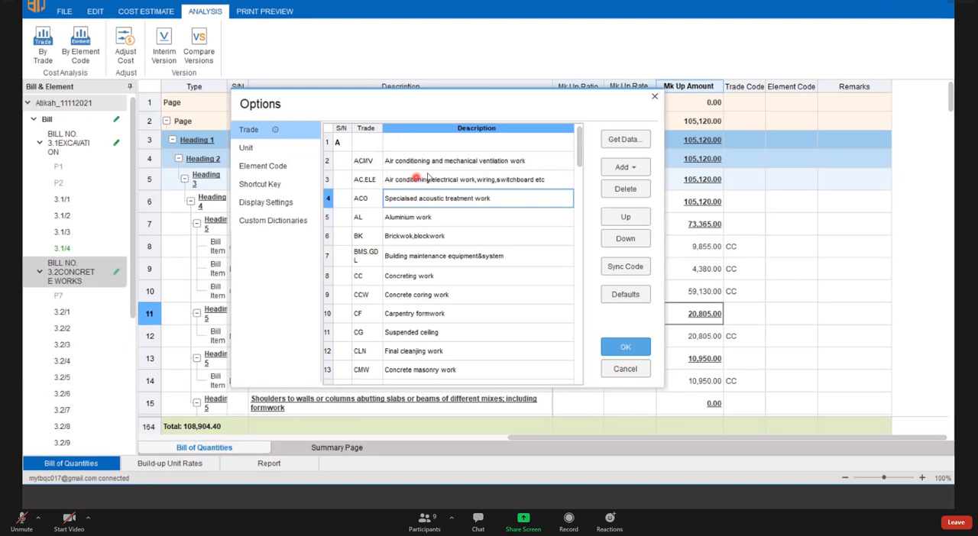
- Restore the Trade list to its defaults to discard the custom air conditioning code
drag(328, 162, 345, 289)
click(419, 177)
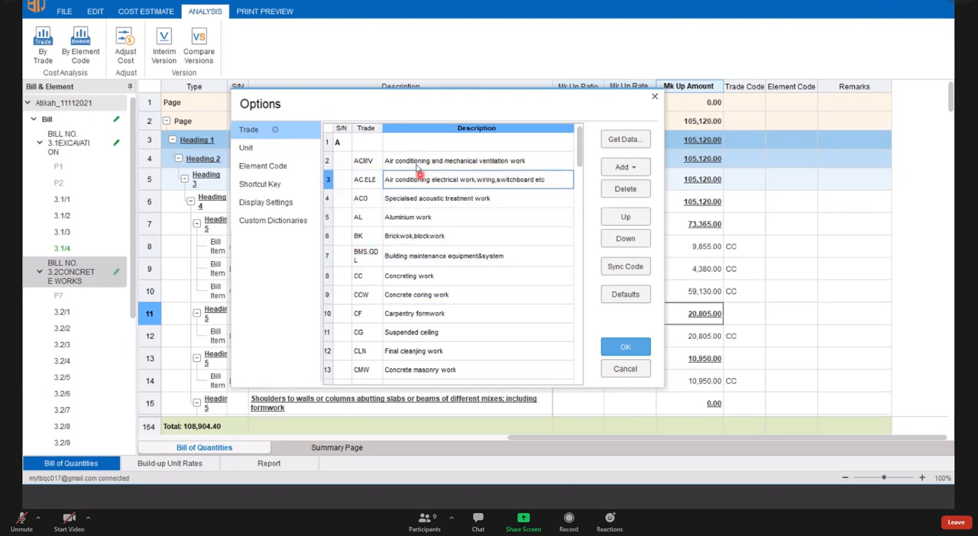
click(329, 163)
drag(330, 163, 340, 186)
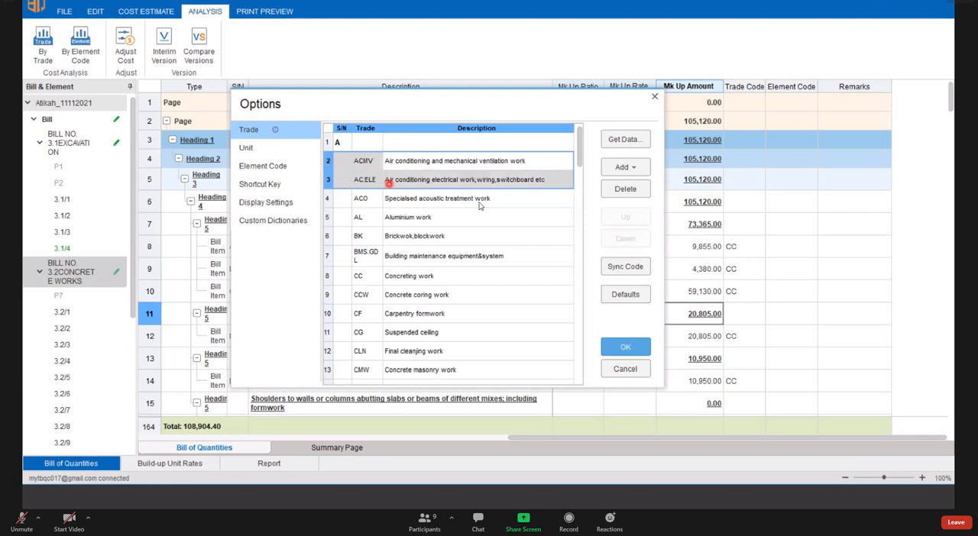
click(493, 215)
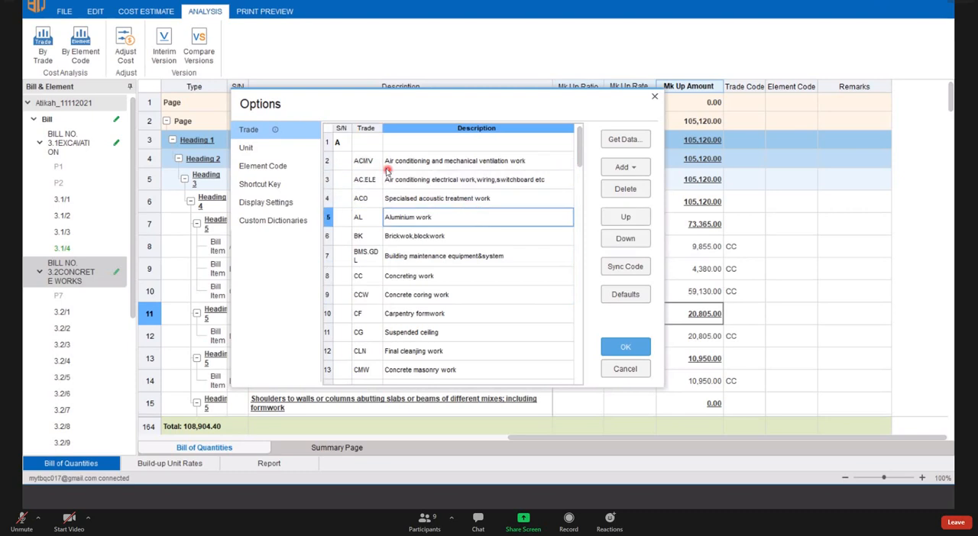
click(628, 297)
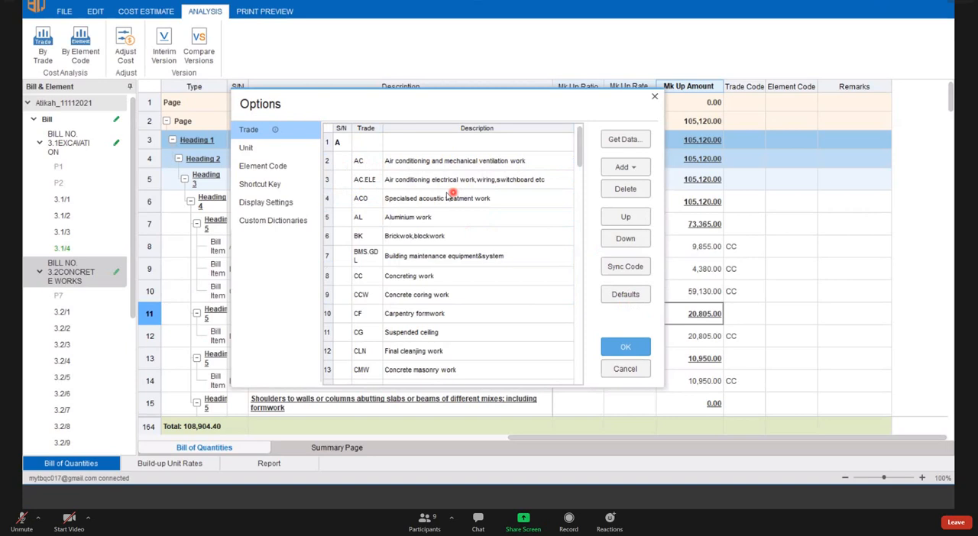
- Examine the default trade codes and descriptions throughout the Trade list
drag(377, 162, 375, 353)
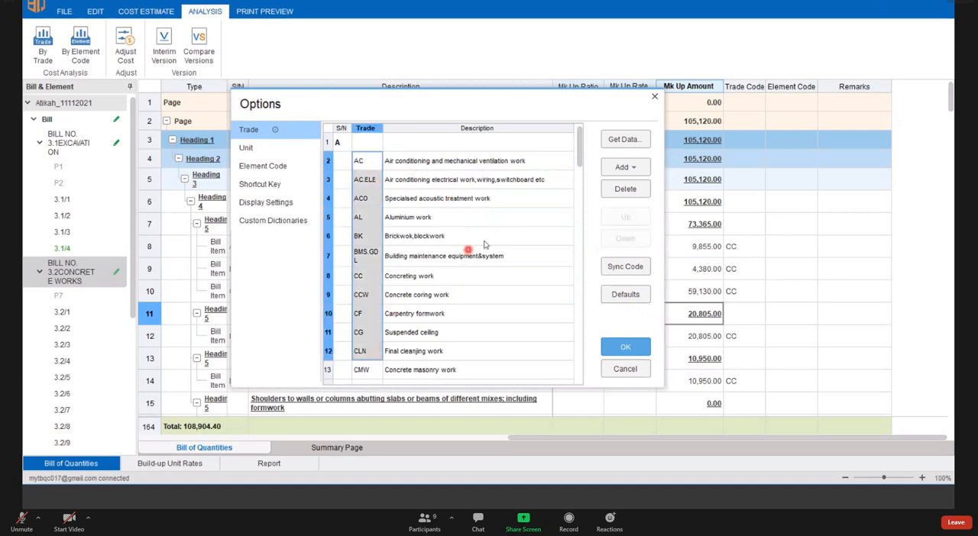
click(432, 161)
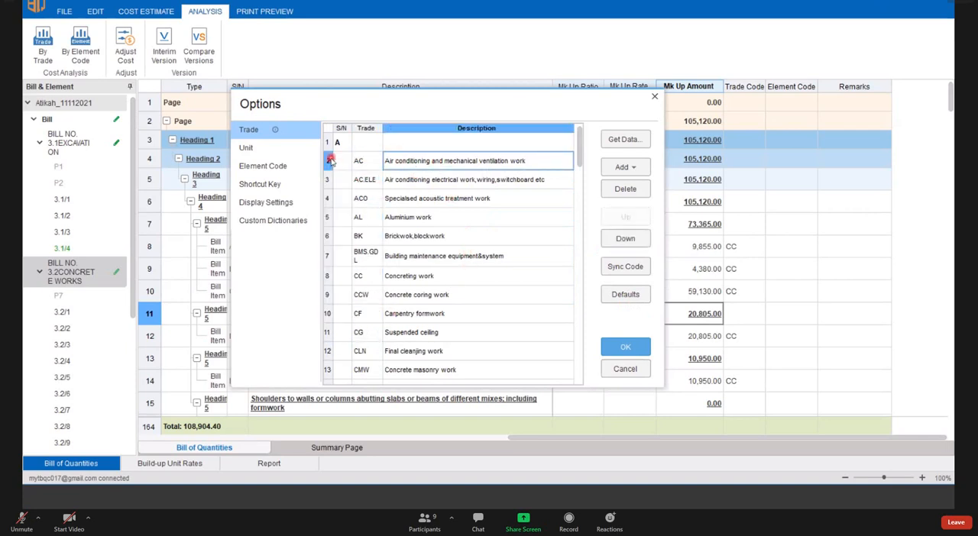
click(386, 218)
scroll(386, 217, down, 1)
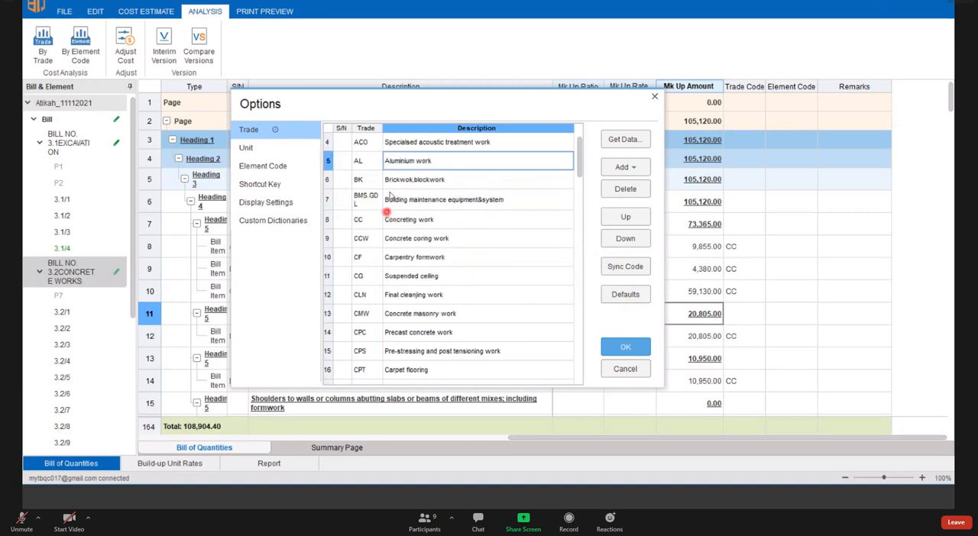
scroll(388, 211, up, 1)
click(327, 161)
scroll(402, 191, down, 9)
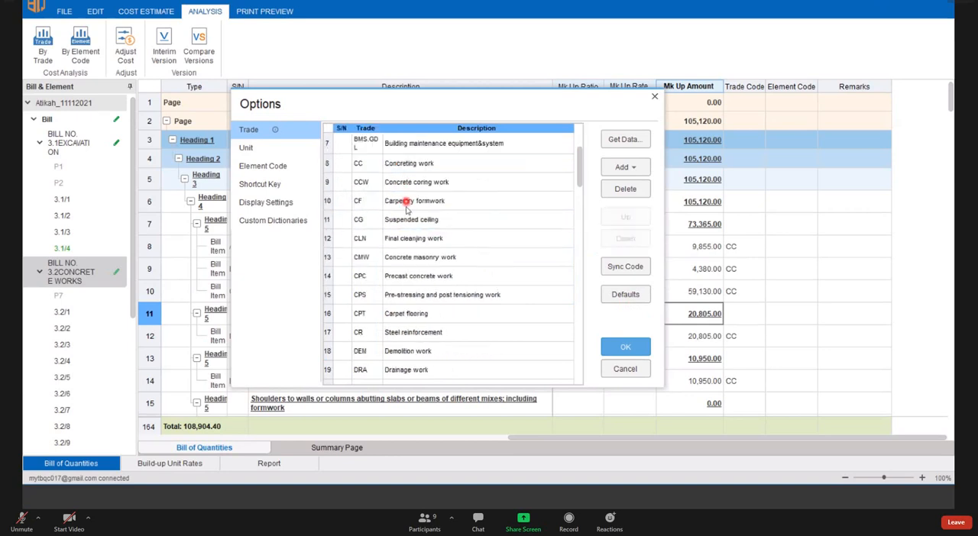
scroll(404, 212, down, 8)
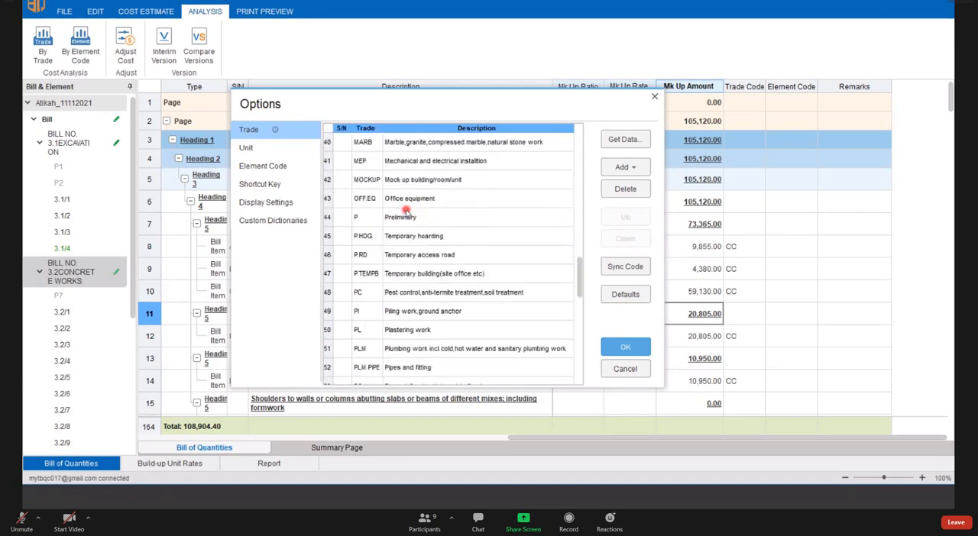
scroll(405, 212, up, 8)
scroll(406, 212, up, 9)
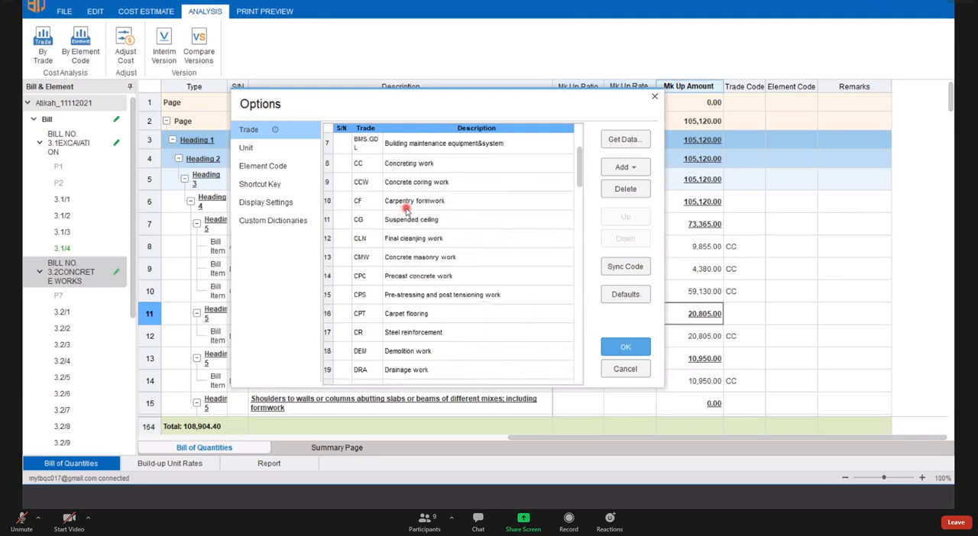
- Add a new trade heading row below trade A in the Trade list
click(442, 203)
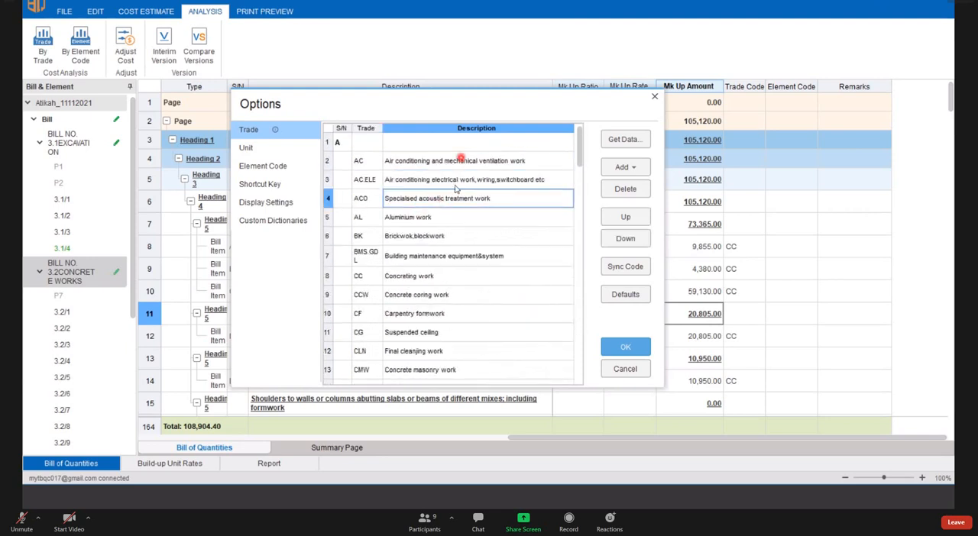
click(624, 168)
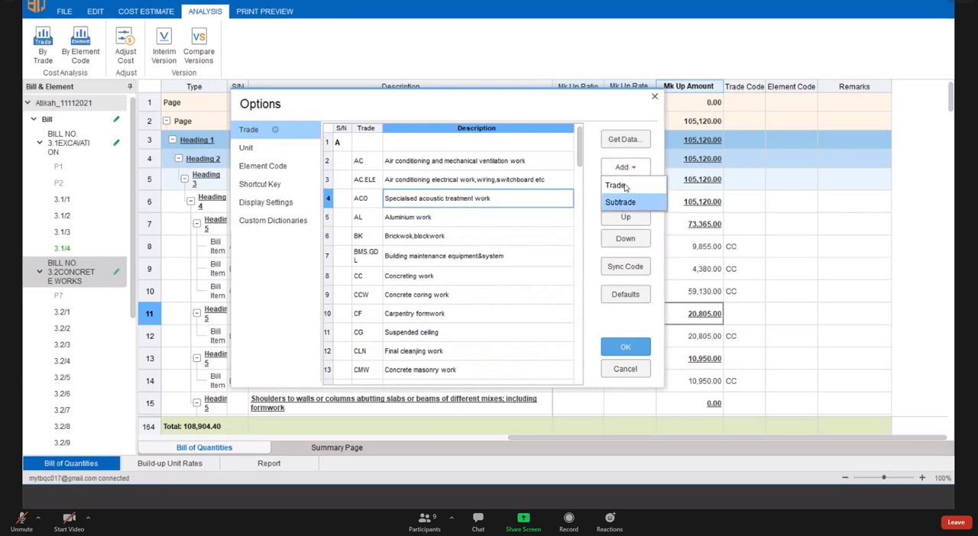
click(524, 183)
click(337, 143)
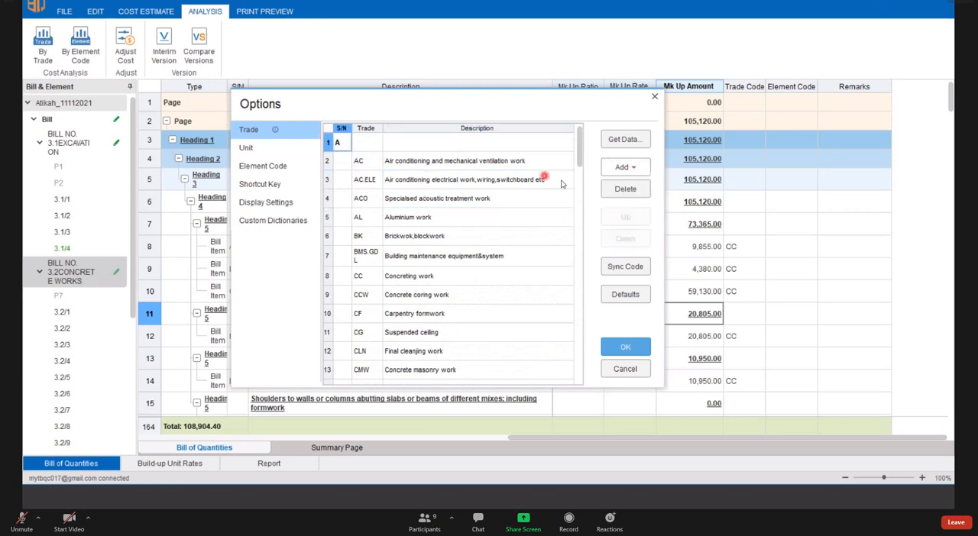
click(623, 166)
click(638, 186)
click(333, 143)
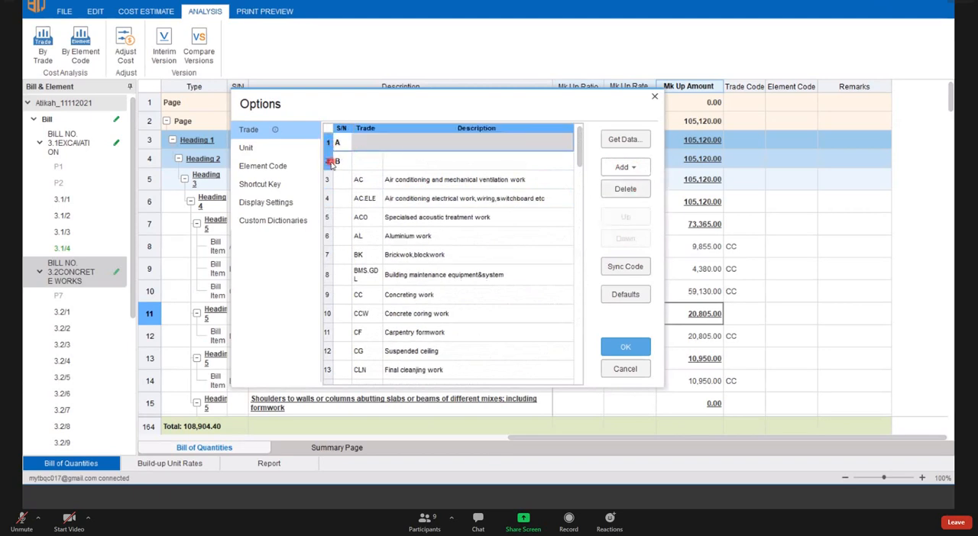
click(335, 162)
- Add an empty subtrade row below AC.ELE in the Trade list and select the new row
click(386, 178)
click(331, 182)
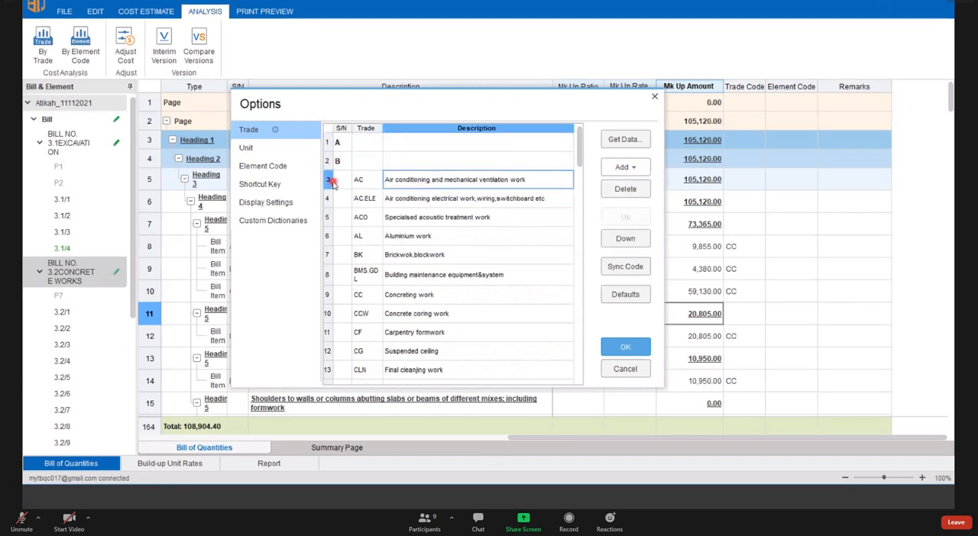
drag(332, 184, 340, 256)
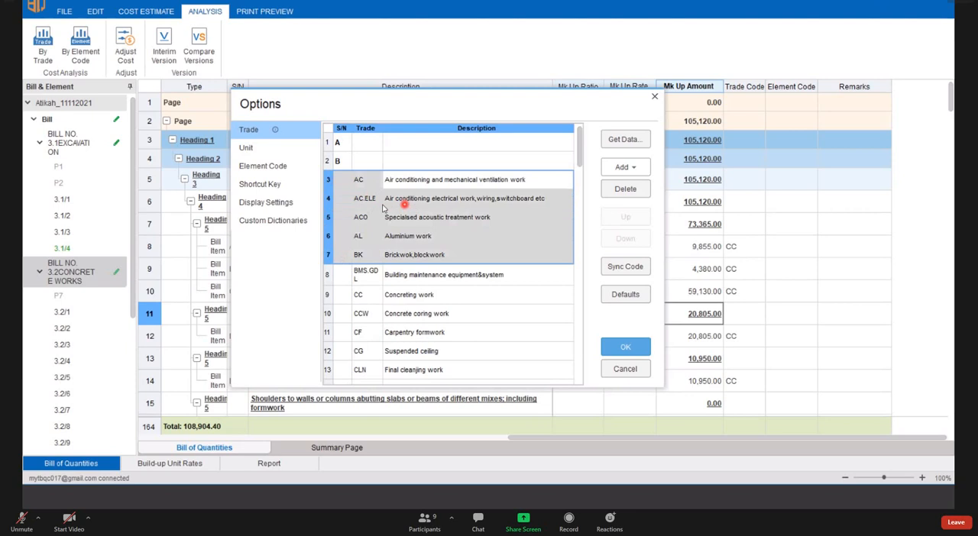
click(469, 204)
click(625, 166)
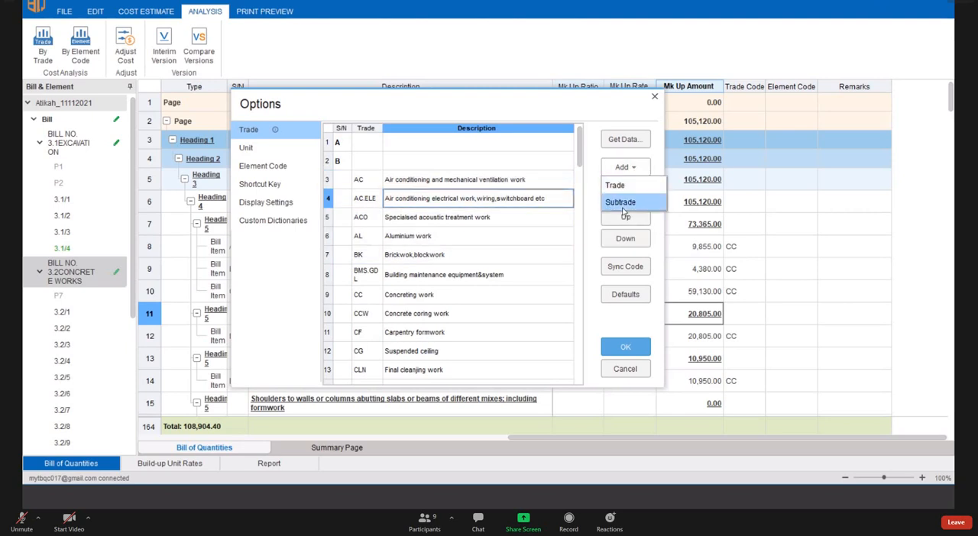
click(623, 203)
click(374, 219)
double_click(409, 219)
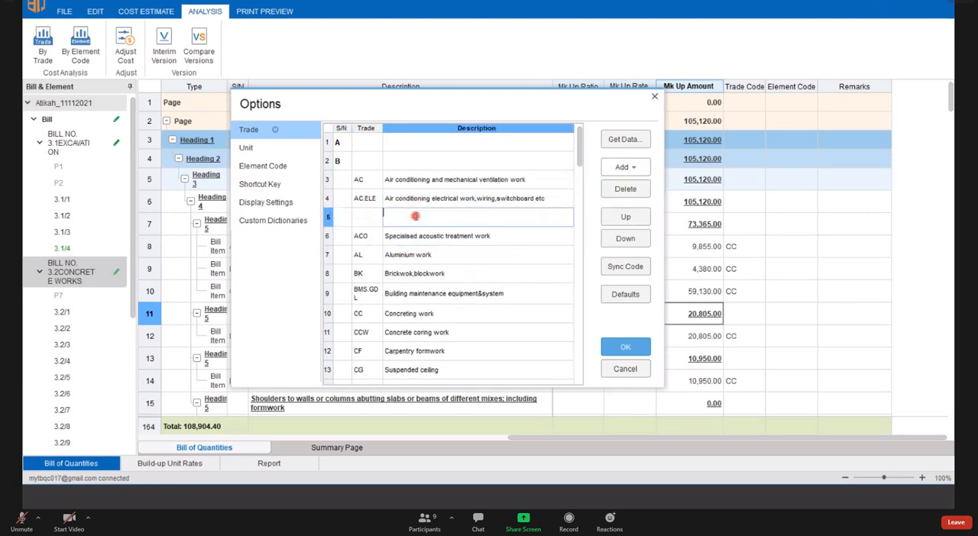
click(367, 218)
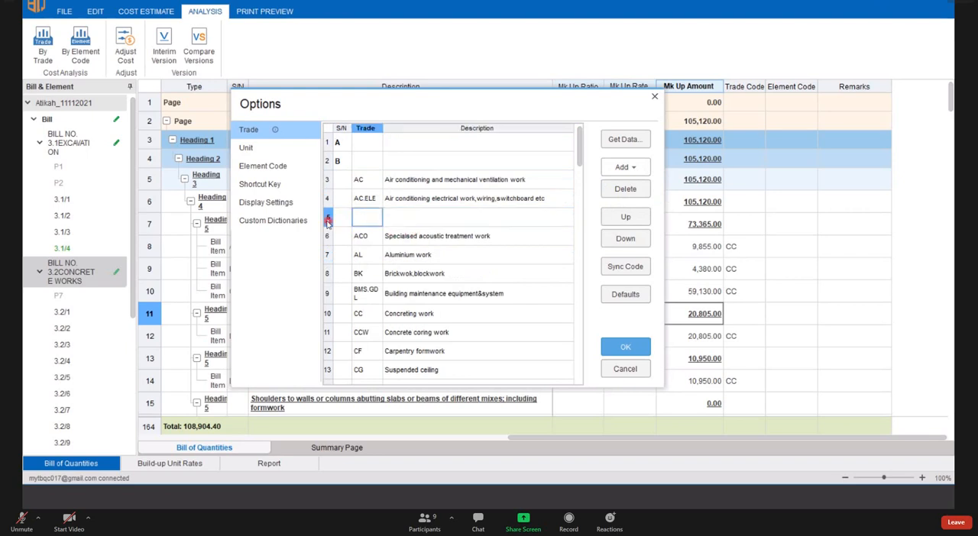
click(328, 219)
click(462, 249)
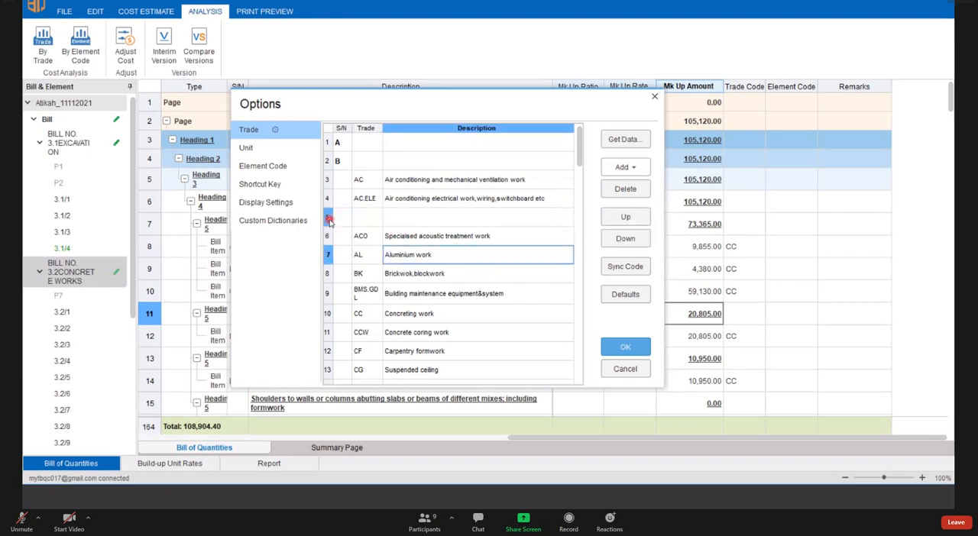
click(329, 220)
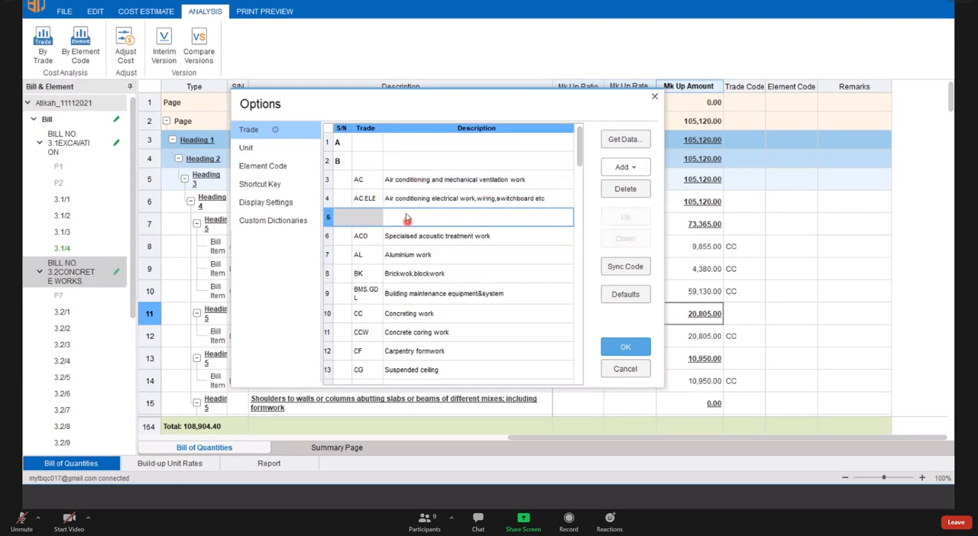
- Reset the Trade list to its defaults to remove the added rows, and close the Options
scroll(386, 198, down, 12)
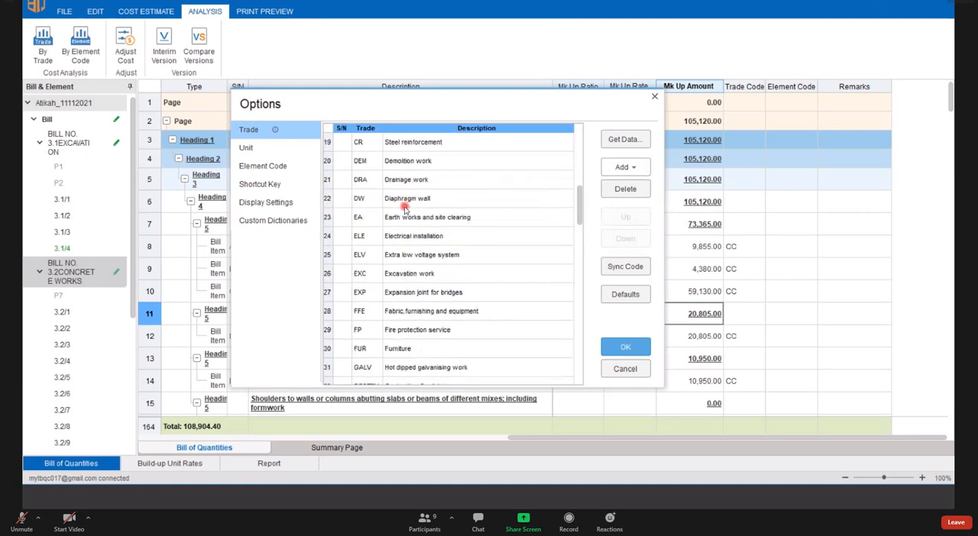
scroll(396, 223, down, 2)
scroll(384, 321, up, 18)
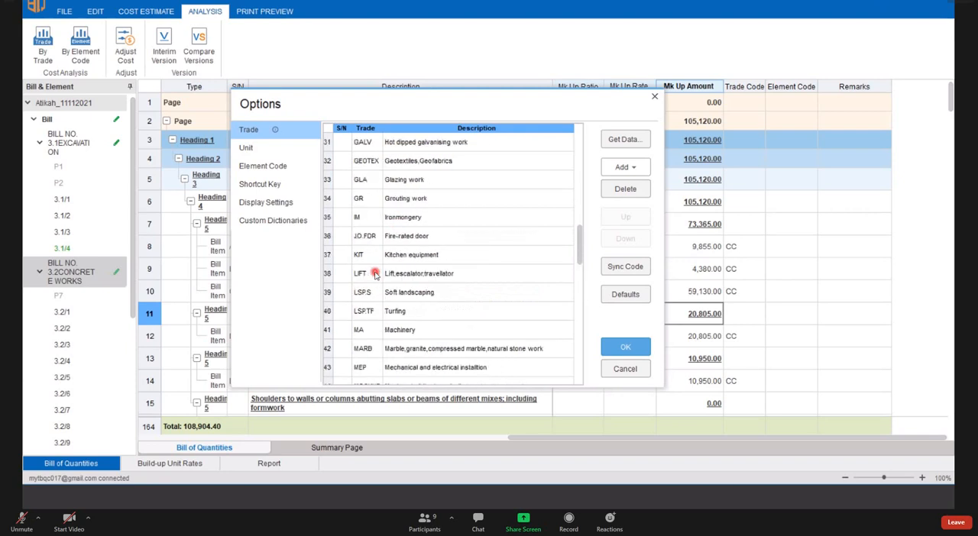
scroll(458, 273, down, 4)
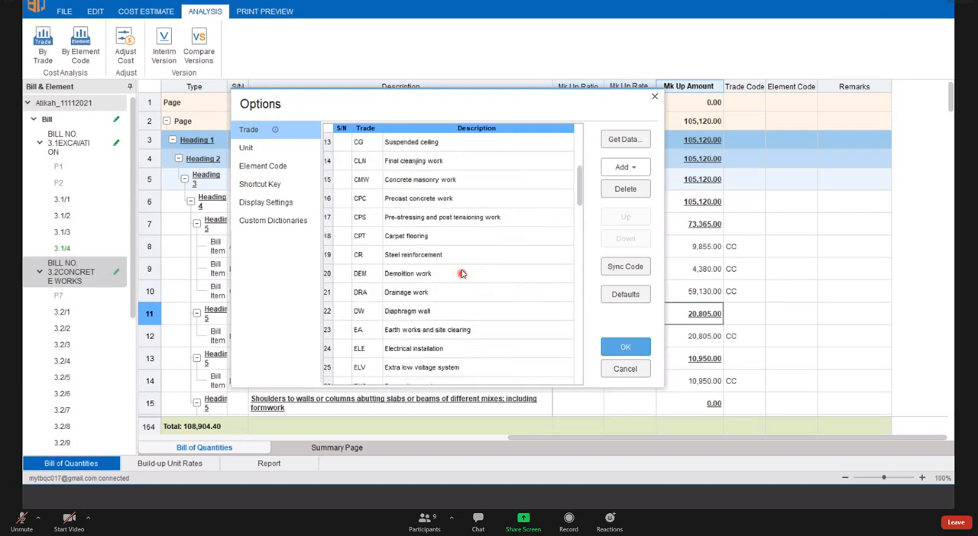
scroll(459, 272, up, 4)
click(626, 295)
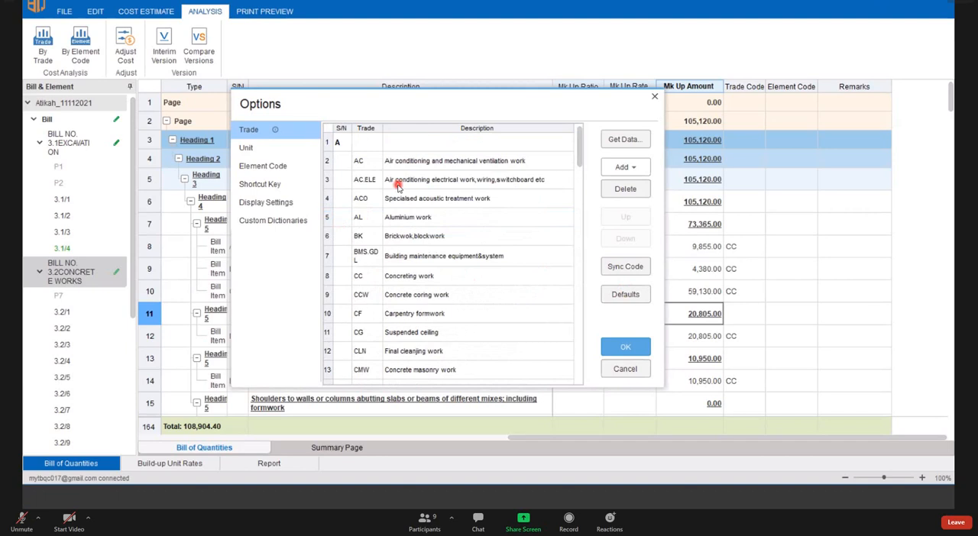
click(656, 97)
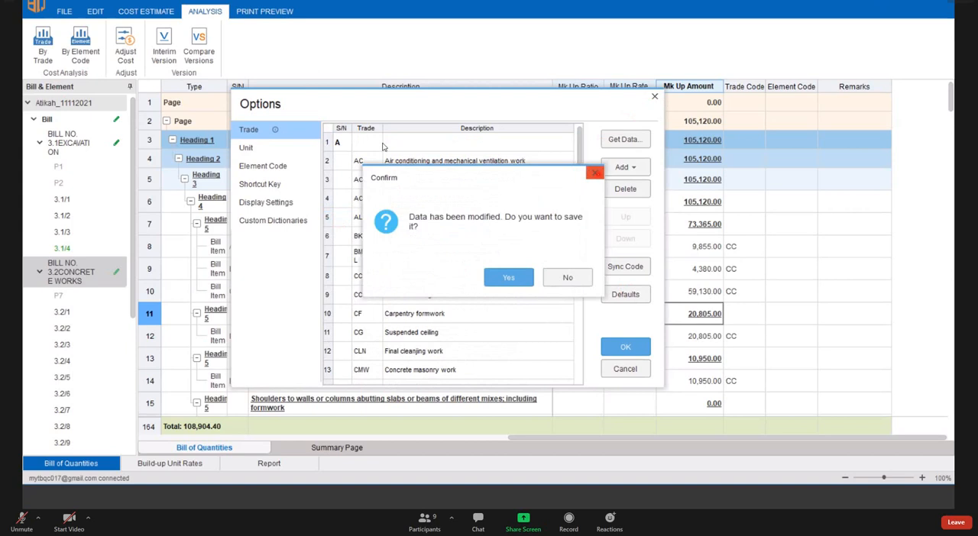
click(595, 173)
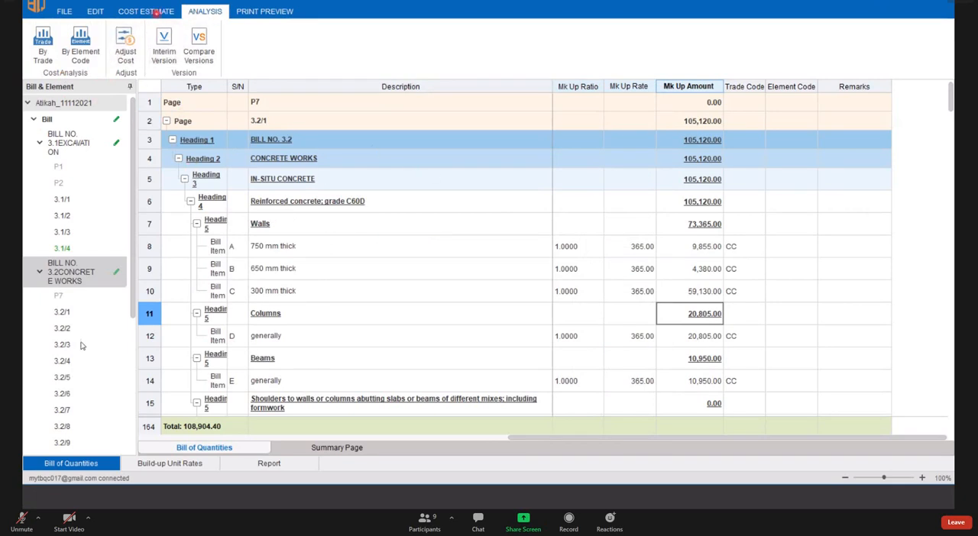
- Look over the cost analysis commands and bring up the bill's editing commands
click(80, 410)
click(129, 44)
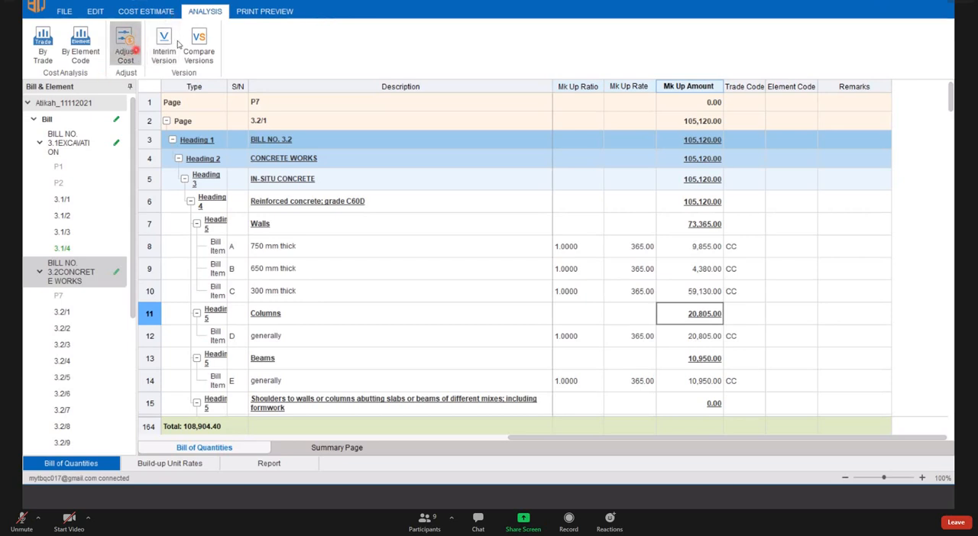
click(44, 49)
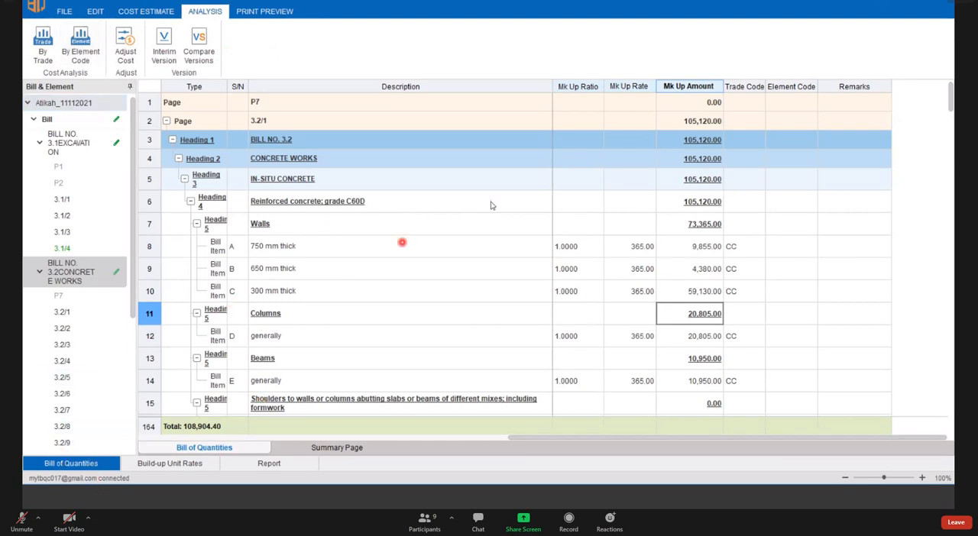
click(95, 15)
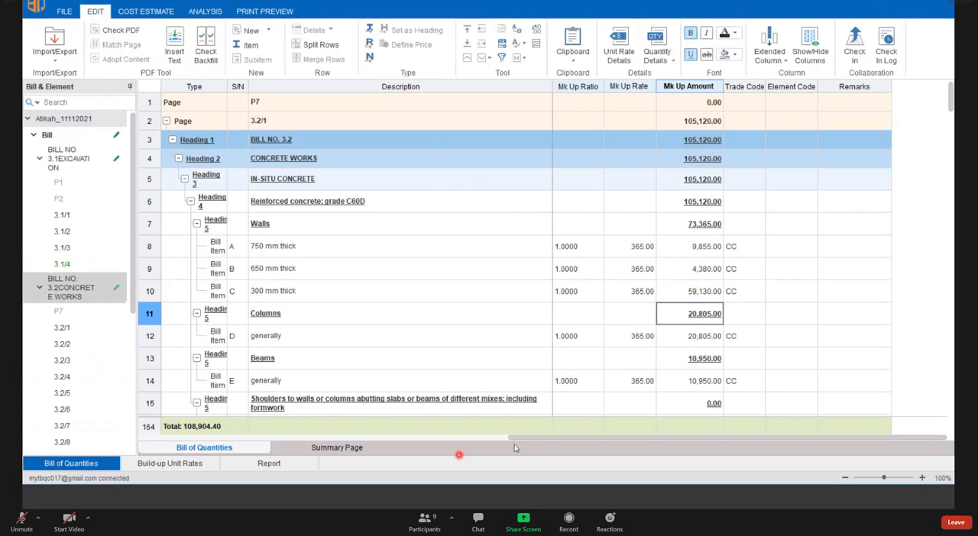
- Examine the mark-up ratios of the concrete bill items beside their net rates and net amounts
drag(523, 438, 523, 439)
click(333, 439)
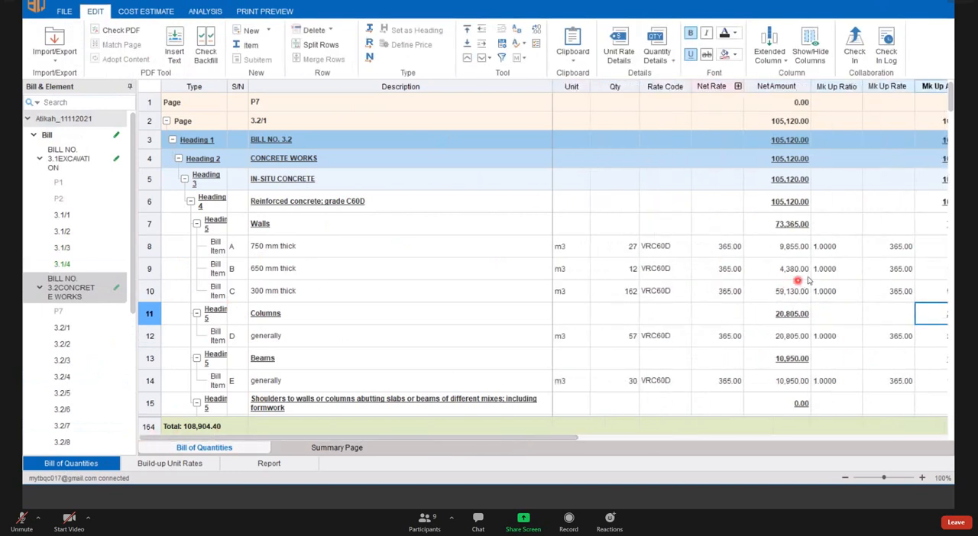
click(849, 245)
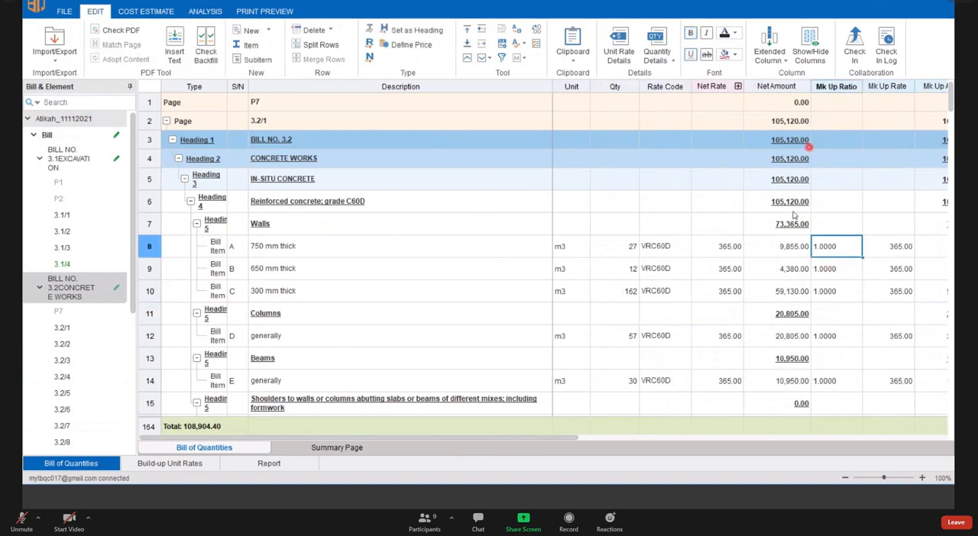
click(843, 269)
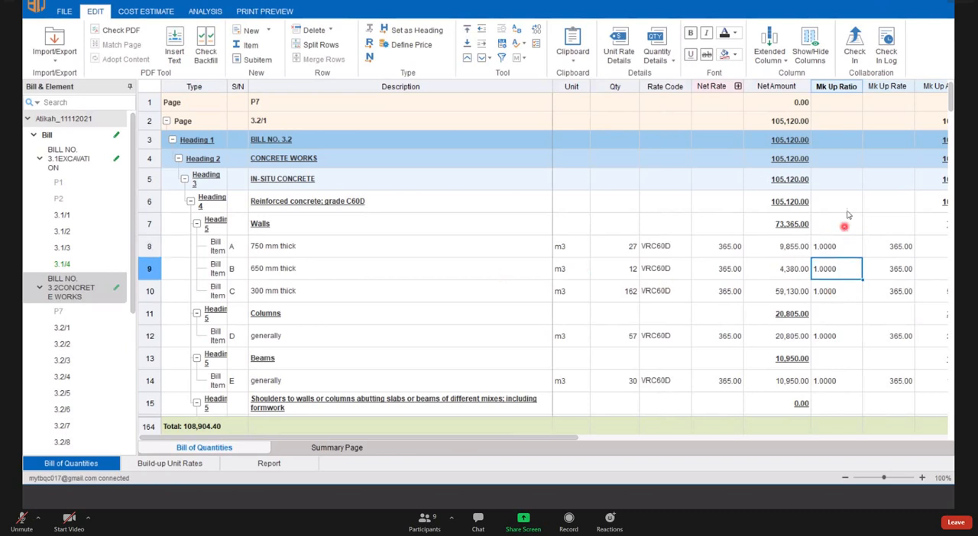
click(845, 222)
click(843, 86)
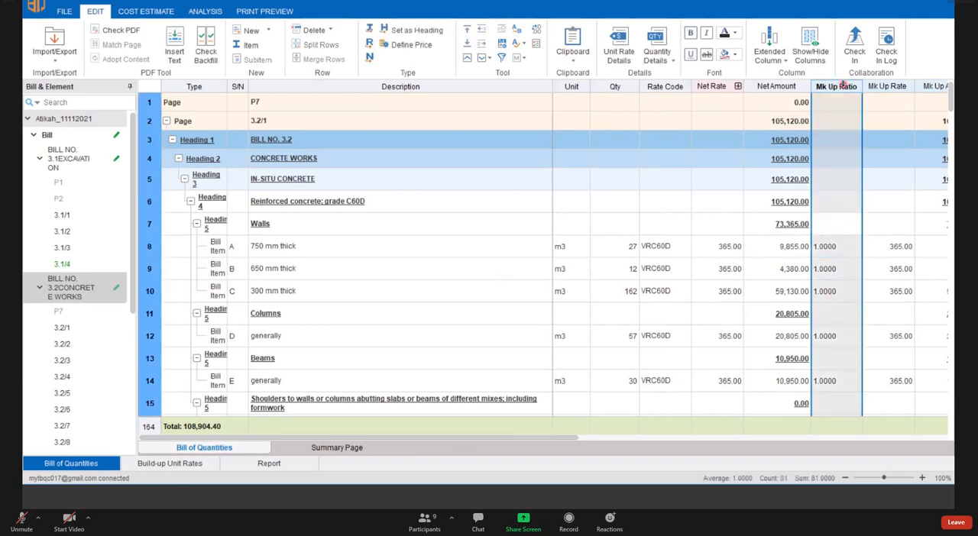
double_click(841, 291)
click(759, 272)
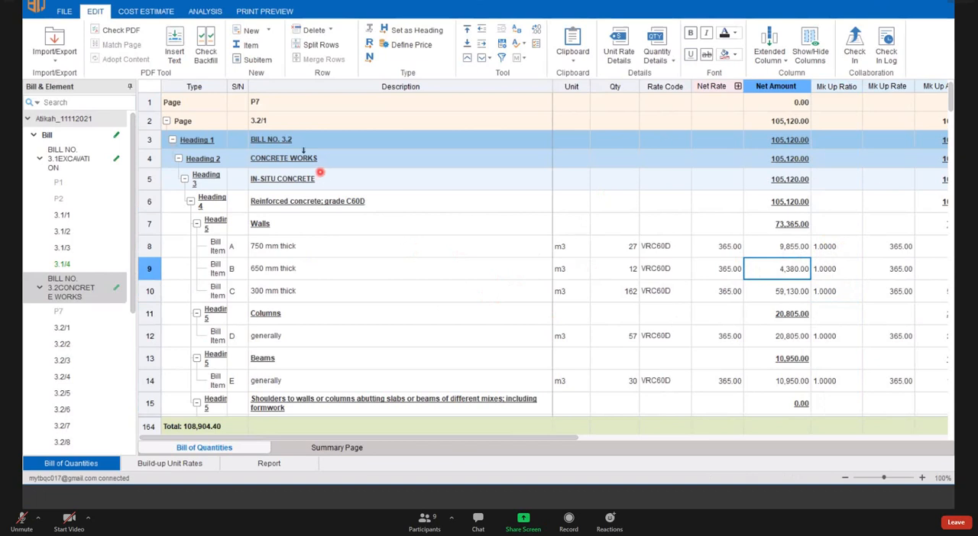
- Bring up the analysis commands, view the whole project's bill, and return to BILL NO. 3.2 CONCRETE WORKS
click(220, 12)
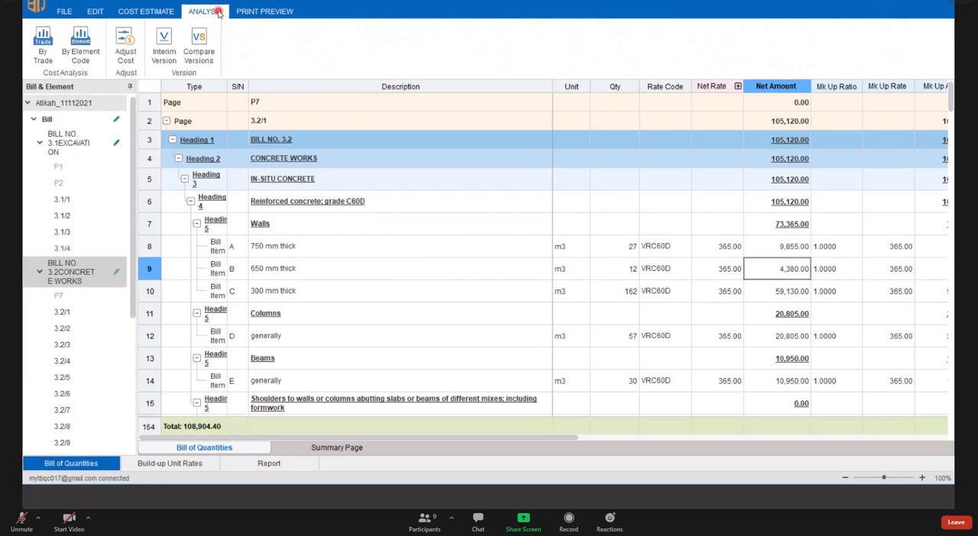
click(125, 66)
click(61, 103)
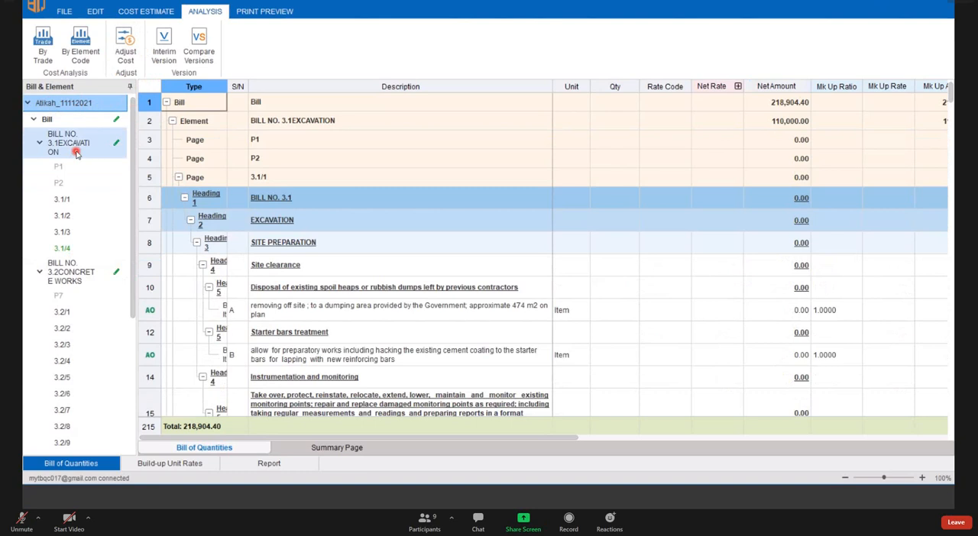
scroll(100, 326, down, 5)
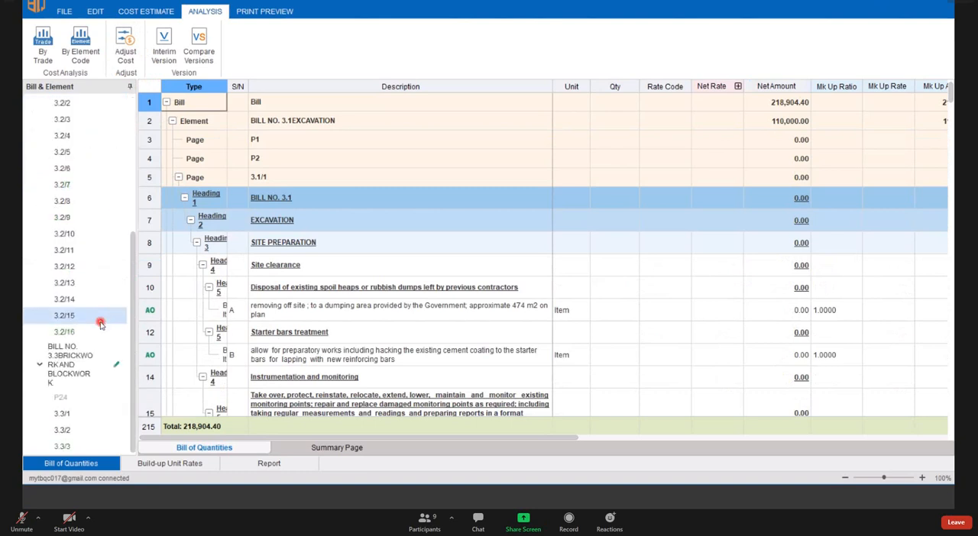
scroll(91, 317, up, 5)
click(63, 280)
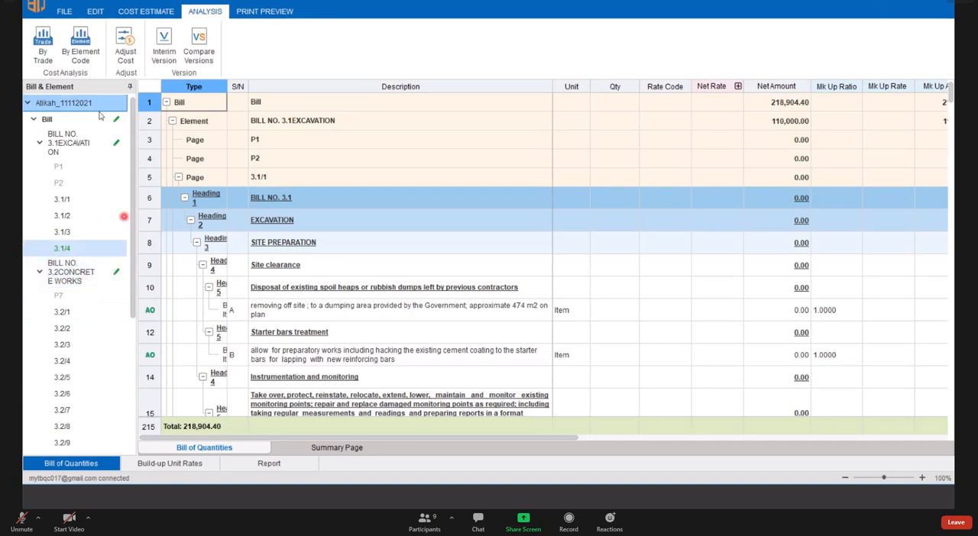
click(71, 273)
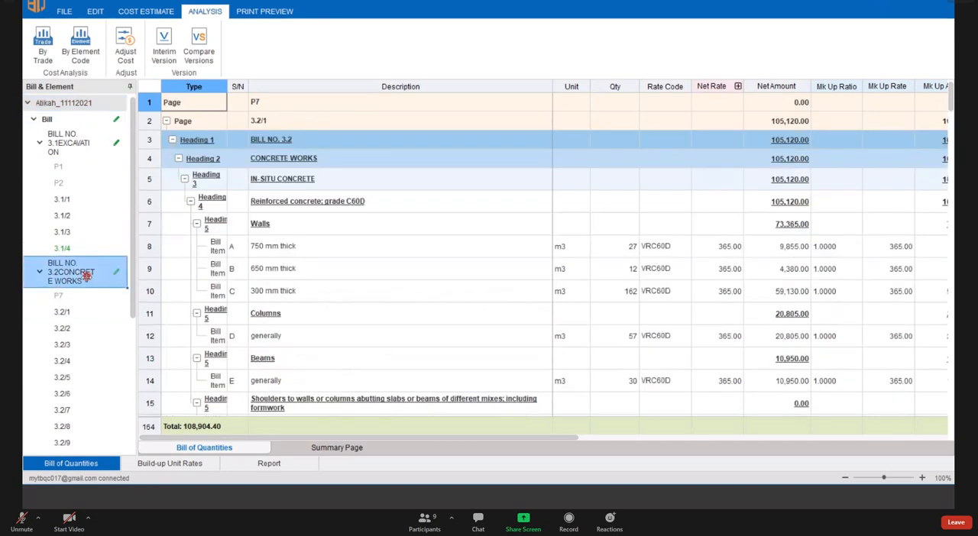
click(125, 68)
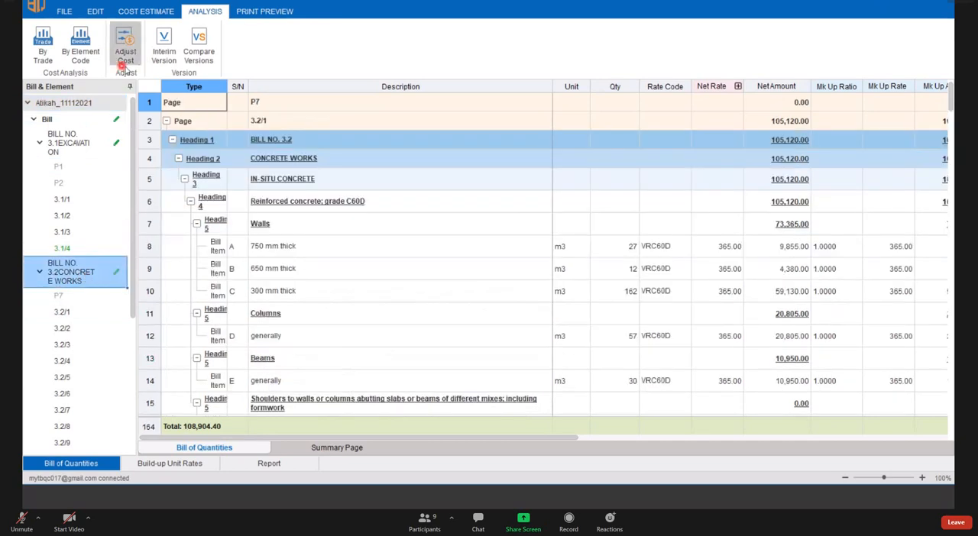
click(92, 275)
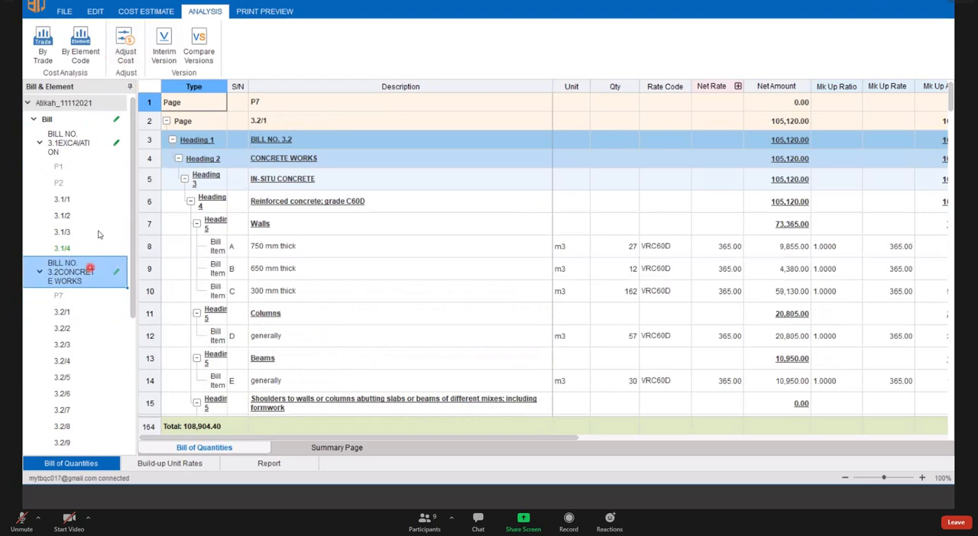
click(98, 233)
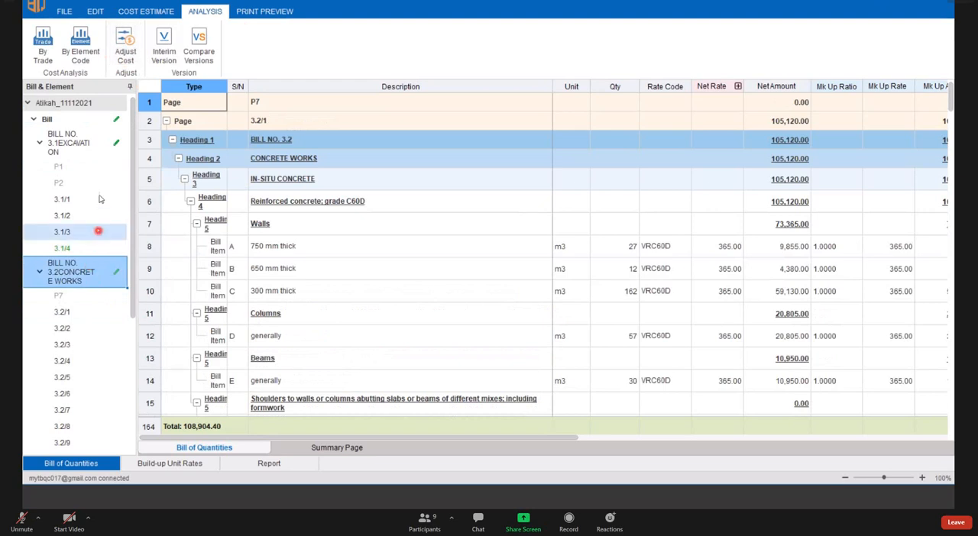
click(49, 120)
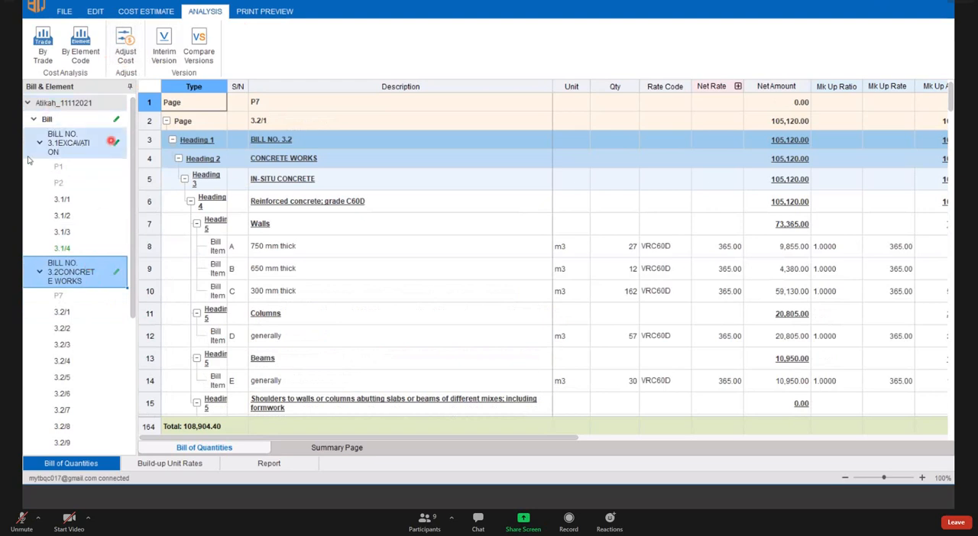
click(66, 203)
click(82, 220)
click(83, 230)
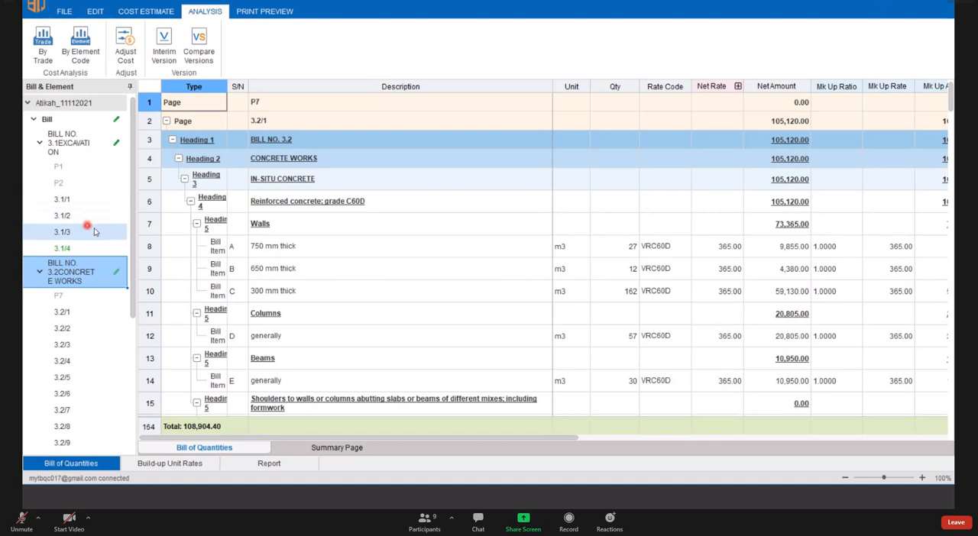
click(90, 295)
scroll(277, 292, down, 1)
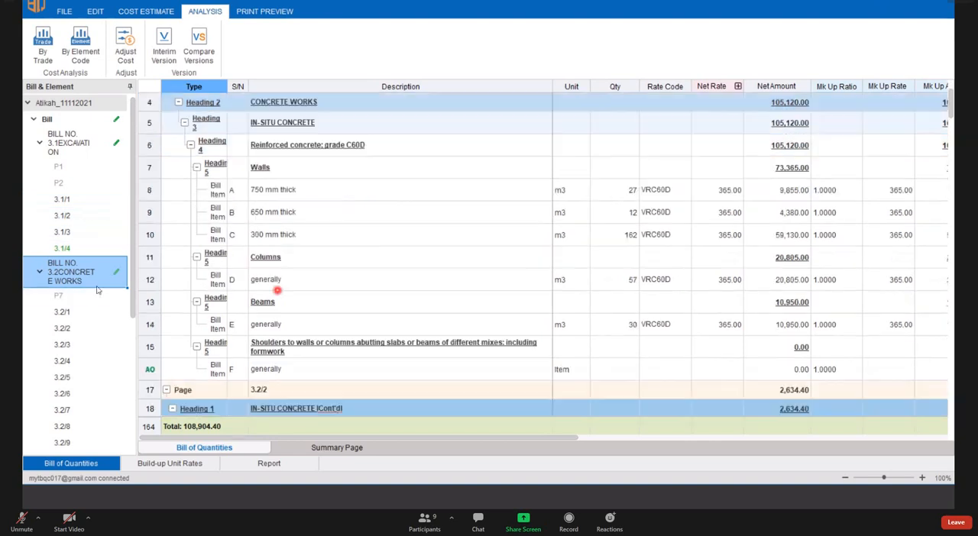
scroll(99, 283, down, 2)
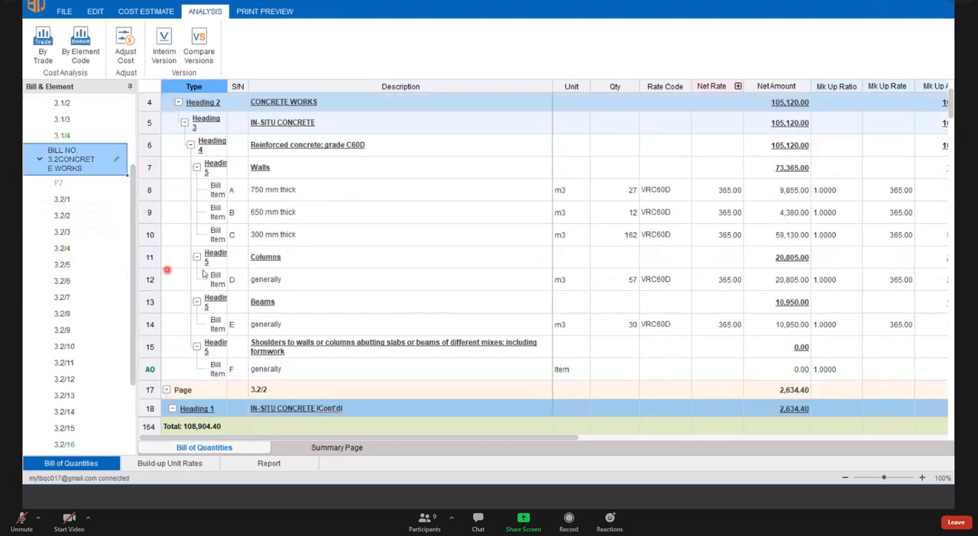
- Inspect the Cost Adjustment options for the whole BILL NO. 3.2 CONCRETE WORKS and close them without changes
click(89, 183)
click(84, 166)
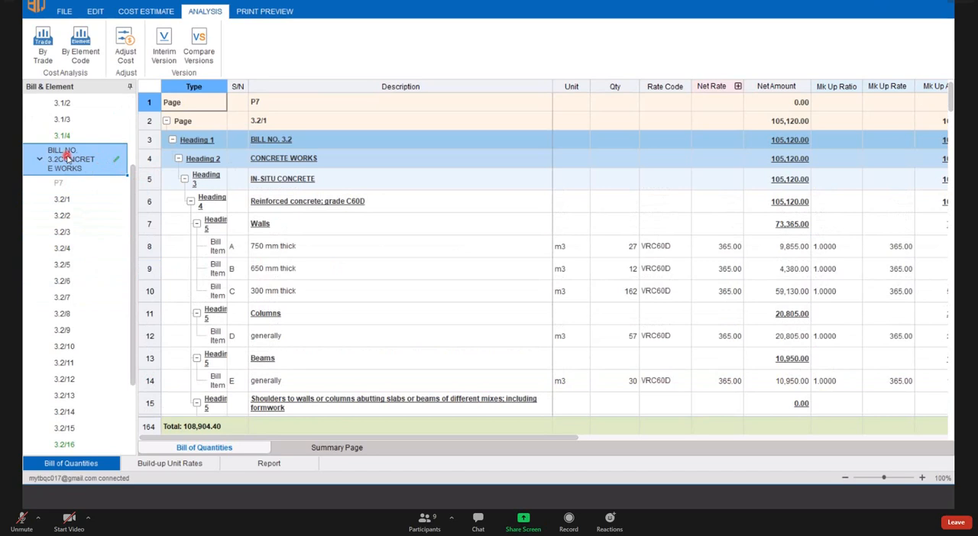
click(134, 57)
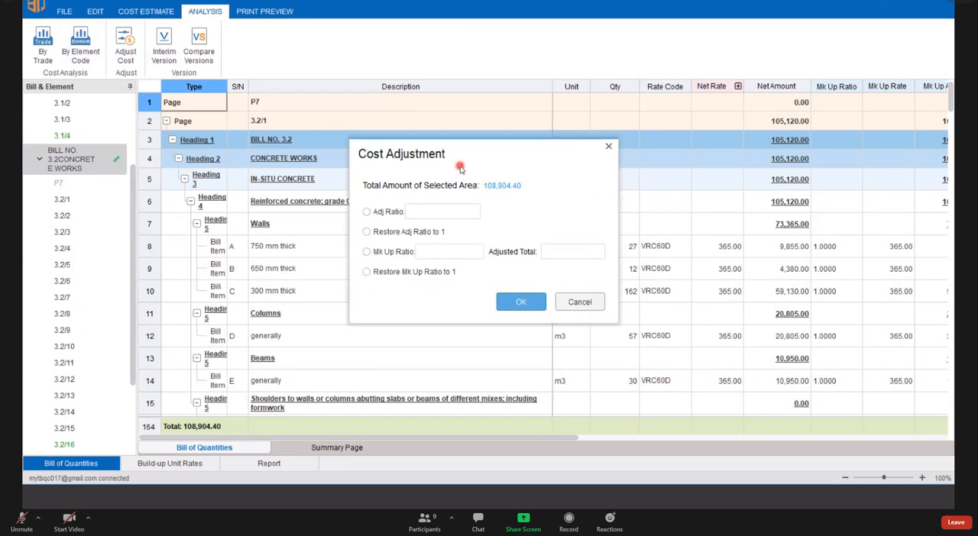
drag(443, 156, 401, 154)
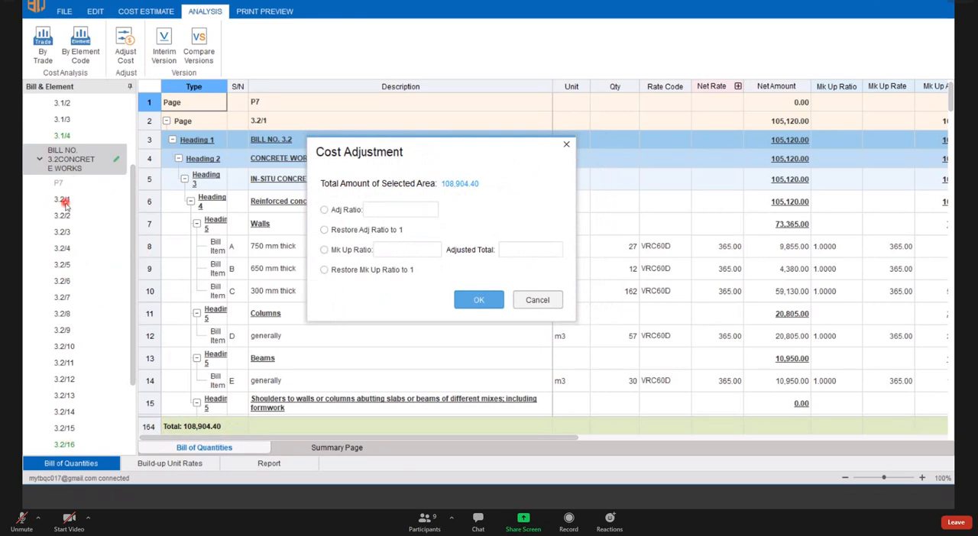
click(566, 144)
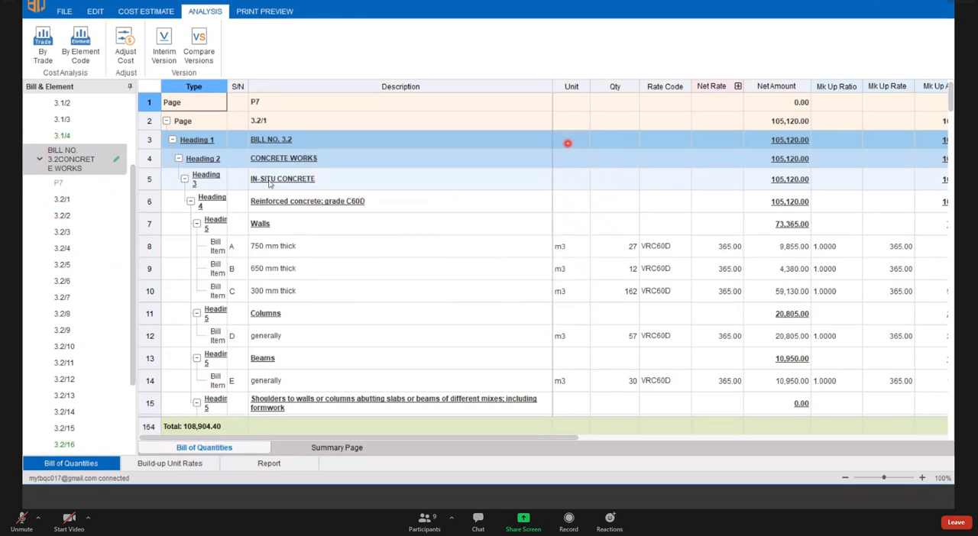
- Check the selected-area total in Cost Adjustment for page 3.2/1 only, and close it without changes
click(77, 200)
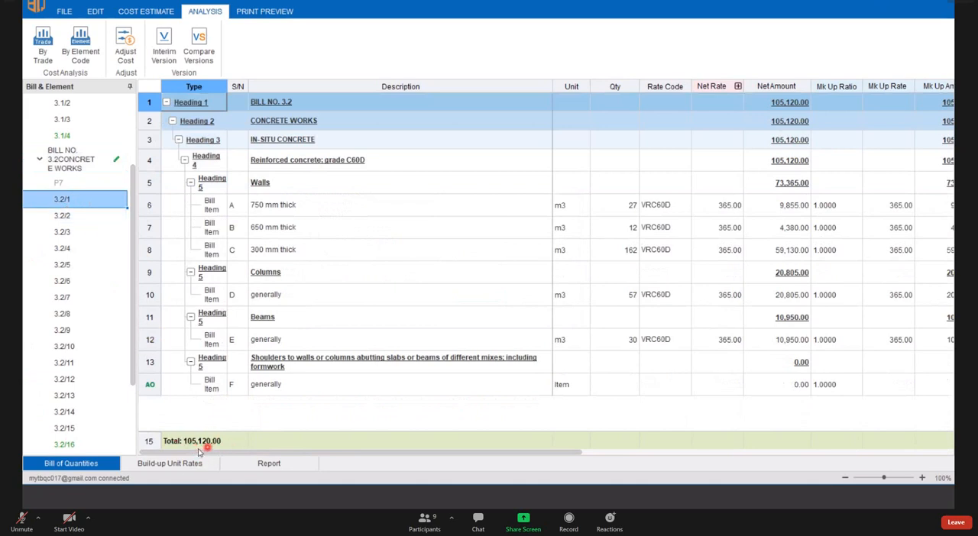
click(125, 44)
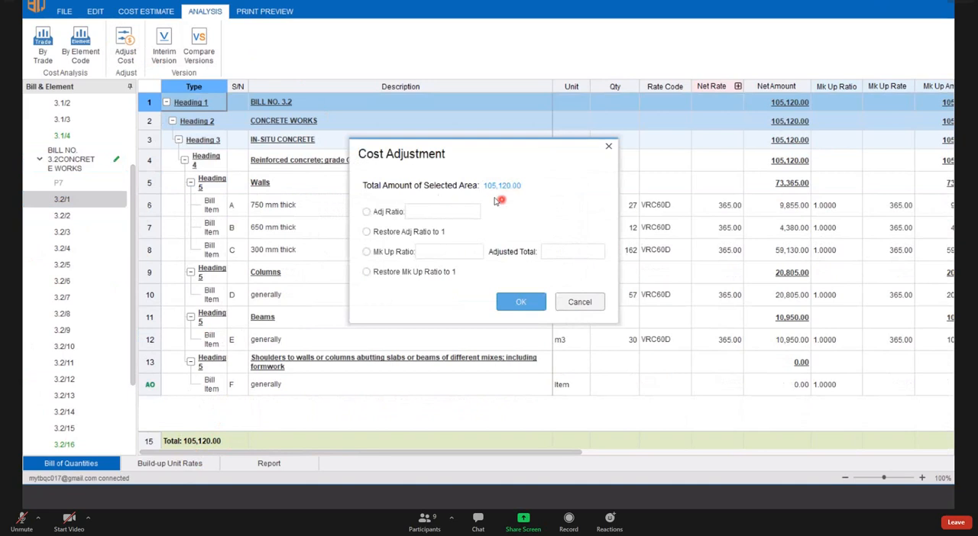
click(606, 149)
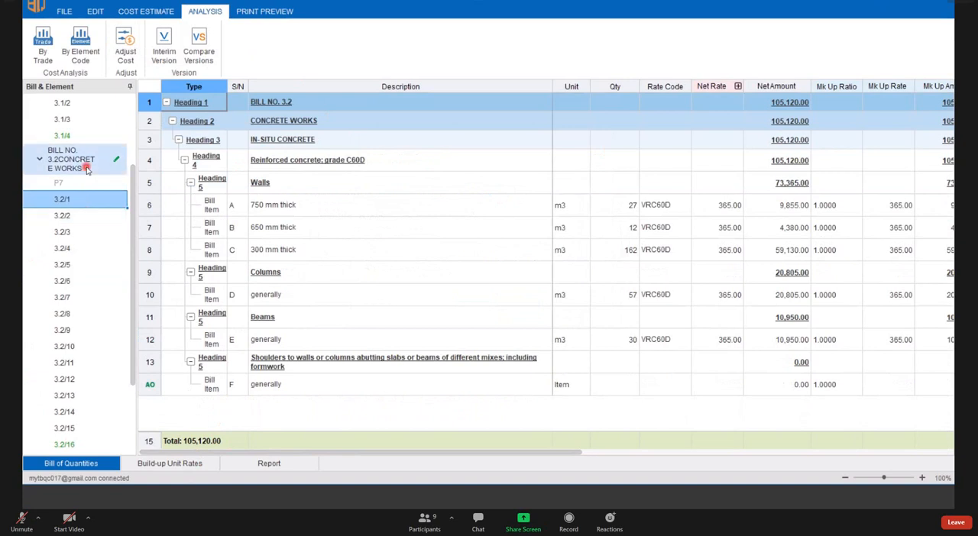
- Adjust the cost of the whole BILL NO. 3.2 CONCRETE WORKS with a mark-up ratio of 1.05
click(86, 168)
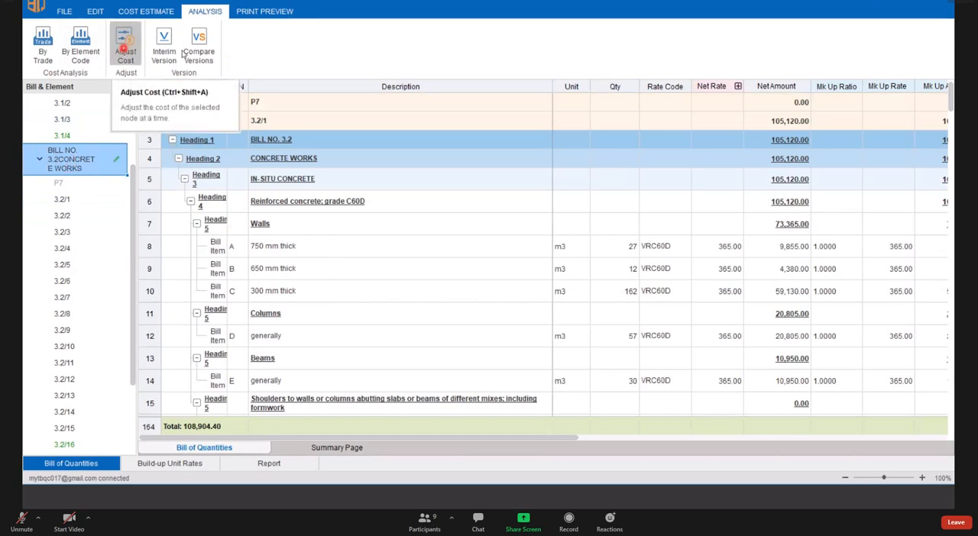
click(128, 58)
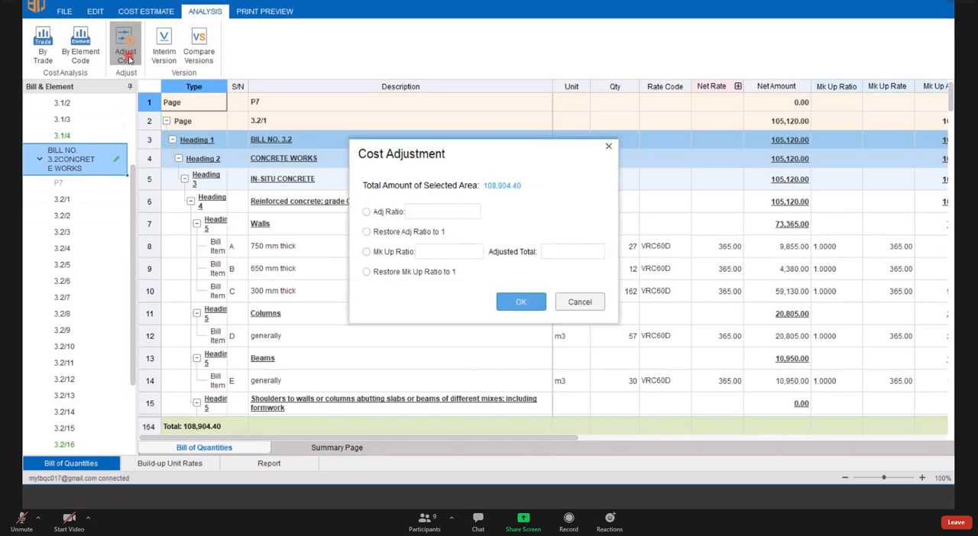
click(368, 253)
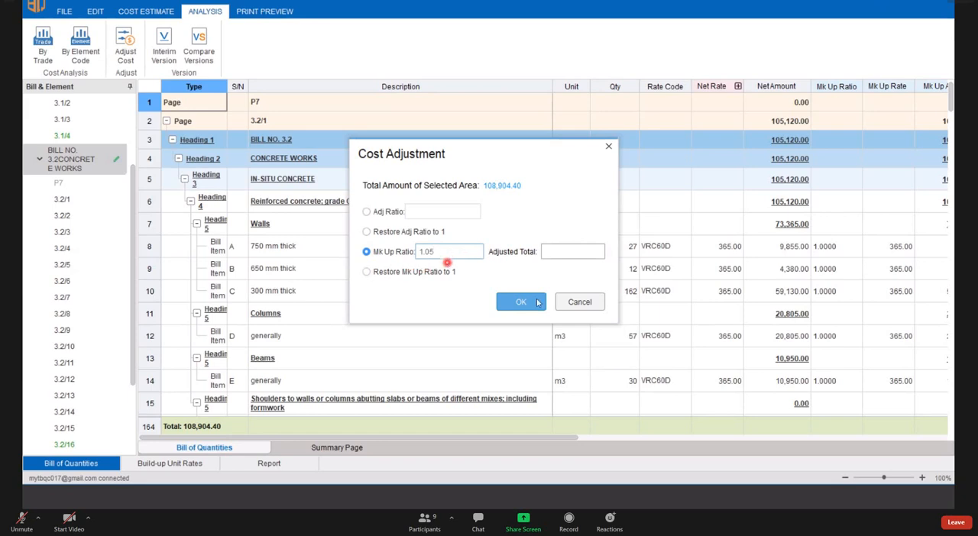
click(521, 305)
click(523, 302)
click(510, 303)
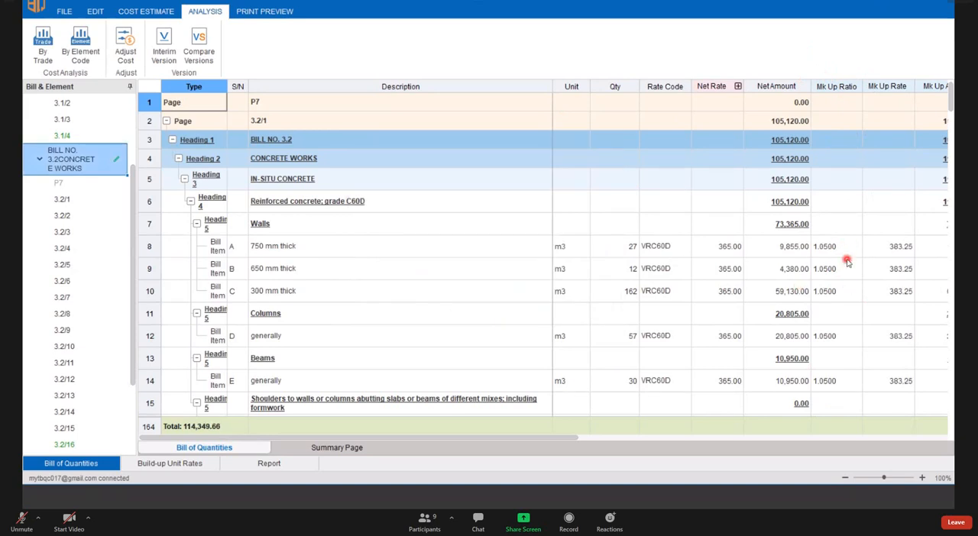
- Examine the Mk Up Ratio column of the concrete bill and the ratio expression of the 650 mm thick wall item
click(847, 87)
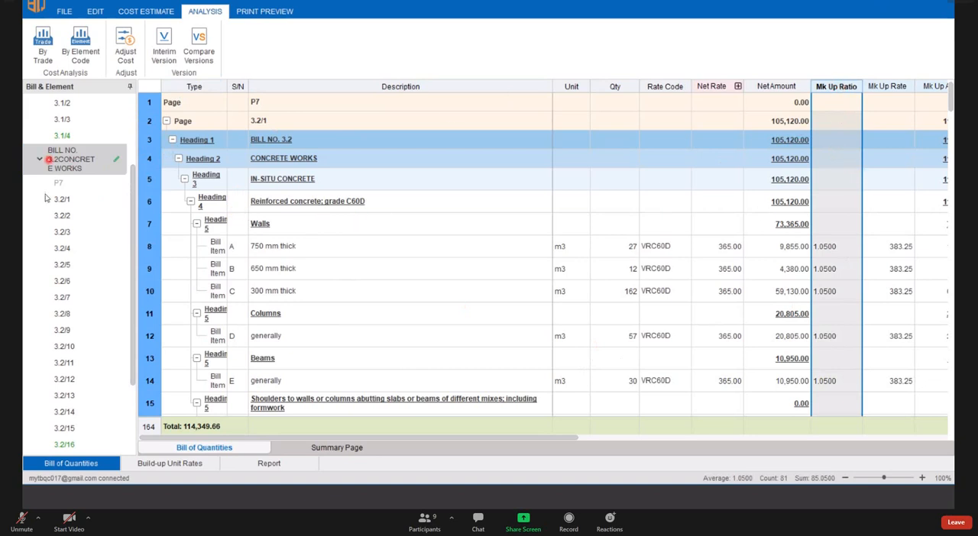
click(84, 177)
click(105, 187)
click(123, 99)
click(833, 269)
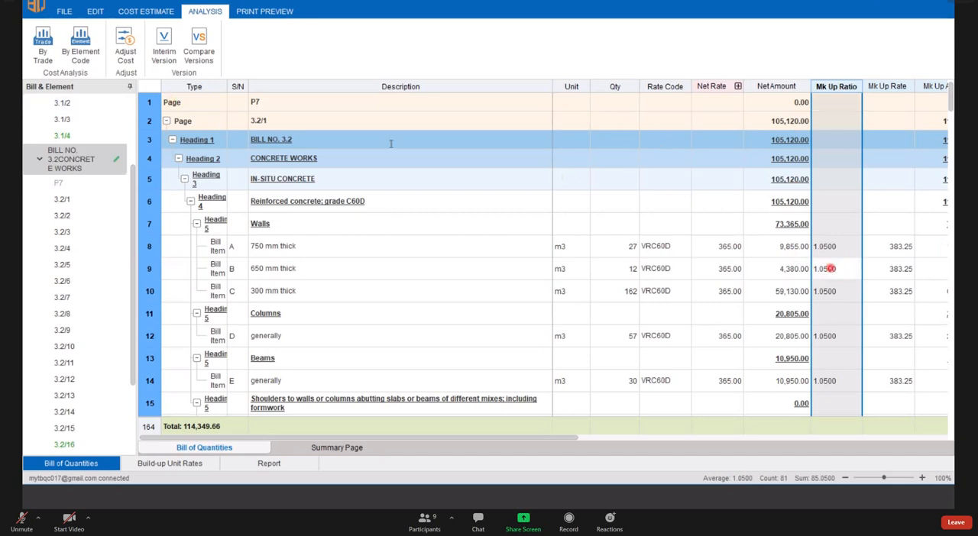
- Restore the mark-up ratio of the whole concrete bill to 1 through Cost Adjustment
click(128, 47)
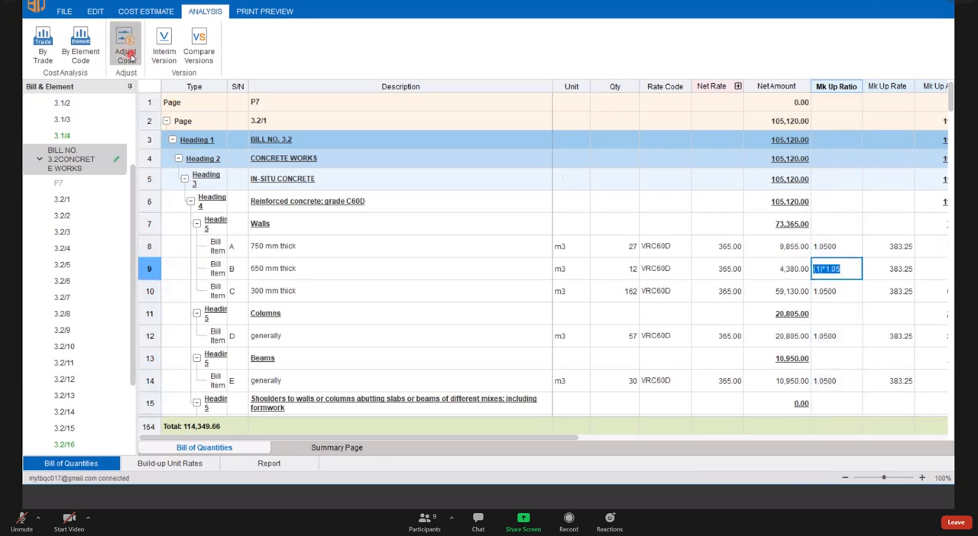
click(129, 54)
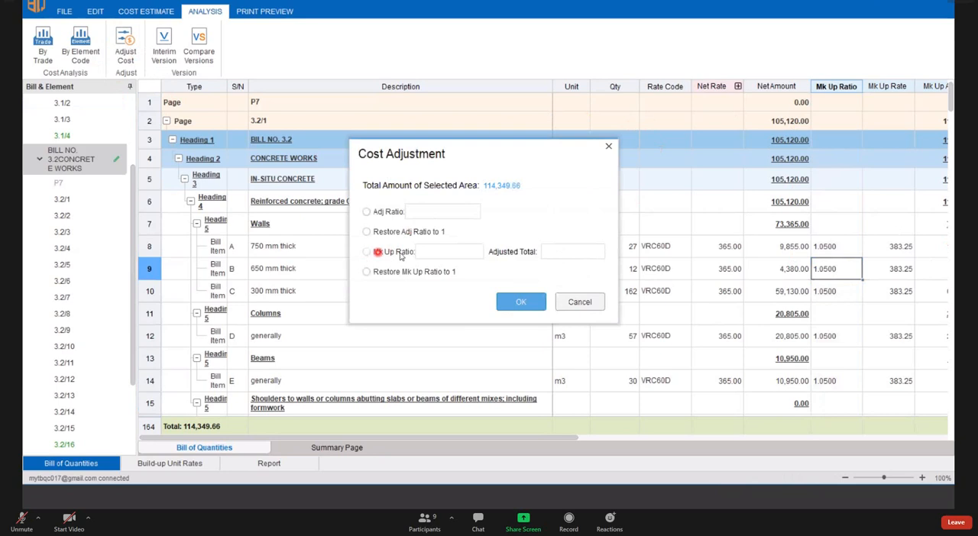
click(369, 252)
click(431, 251)
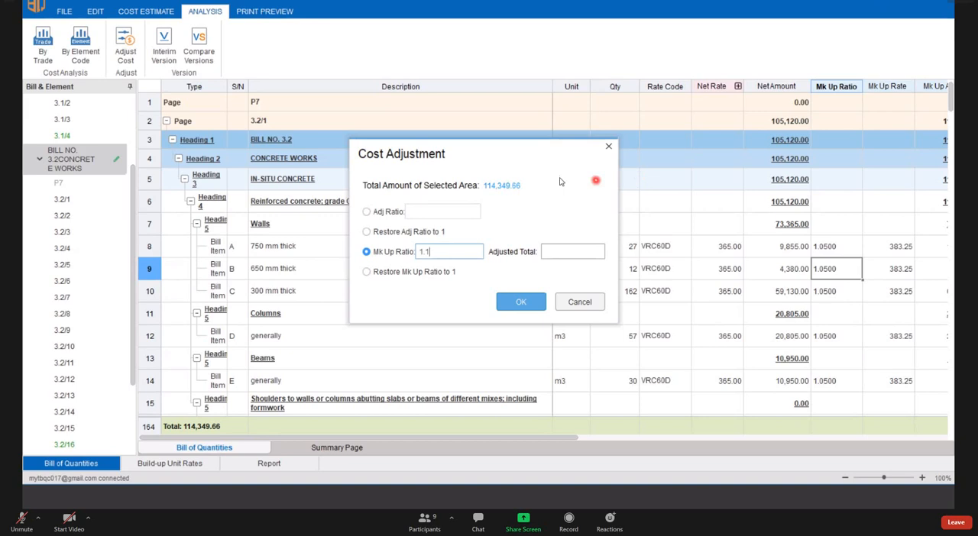
drag(446, 252, 401, 253)
click(366, 274)
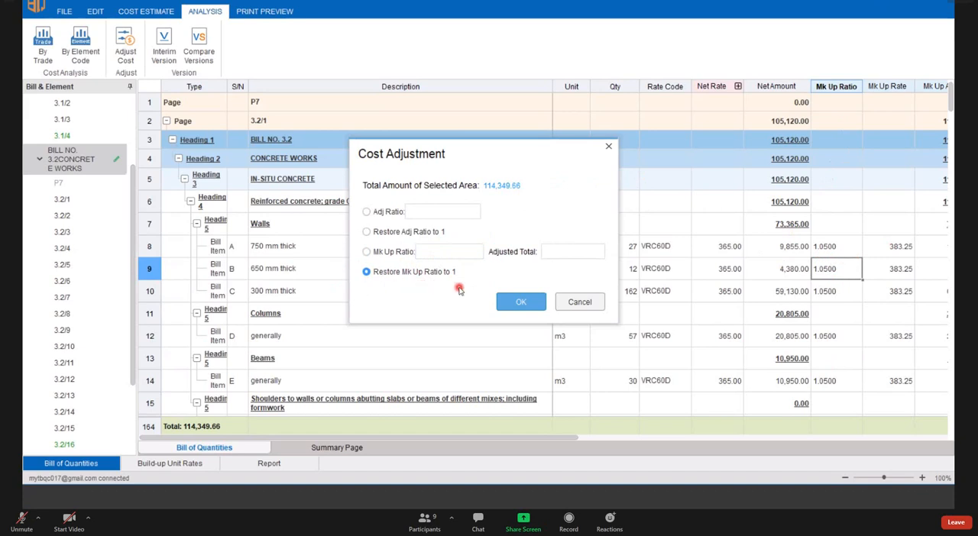
click(520, 302)
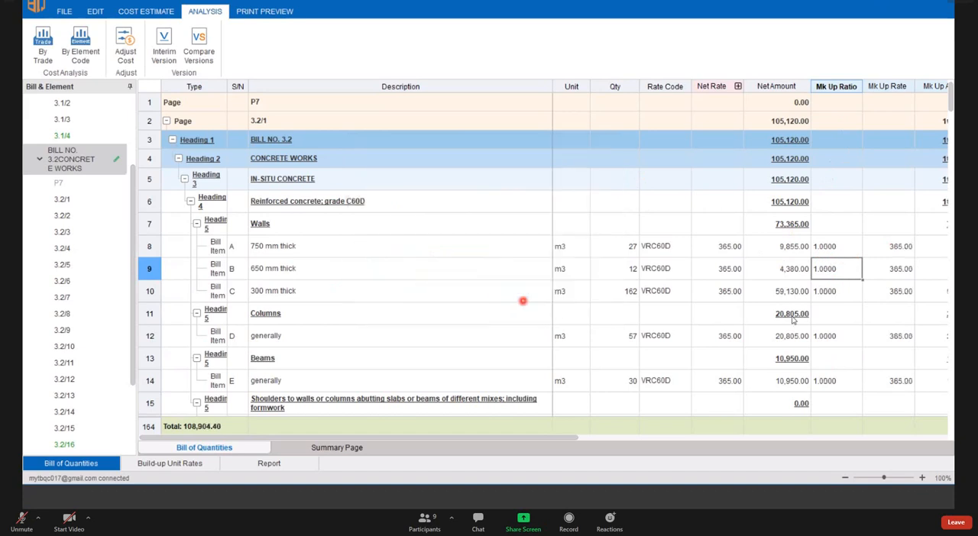
- Examine the Mk Up Ratio column and the ratios of the 750 mm and 650 mm thick wall items
click(836, 86)
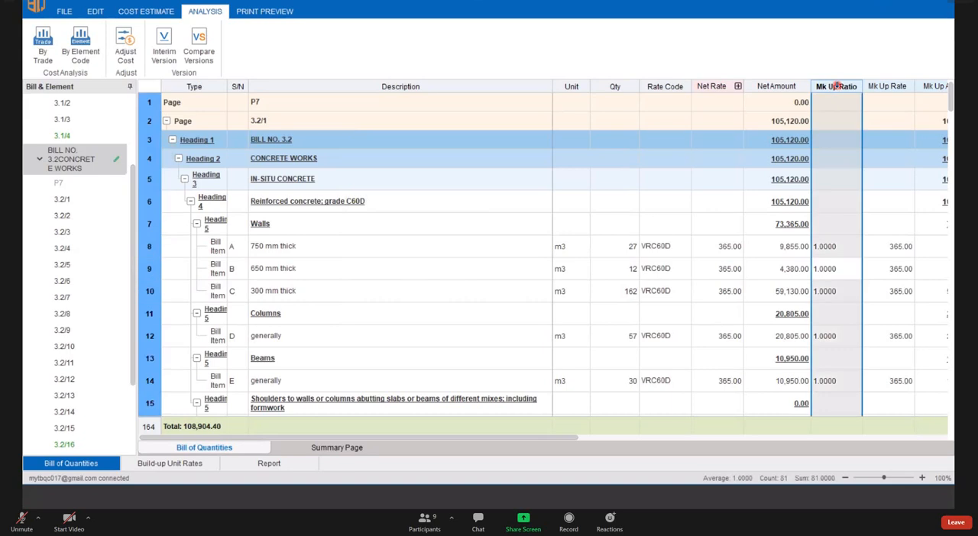
click(824, 248)
click(840, 269)
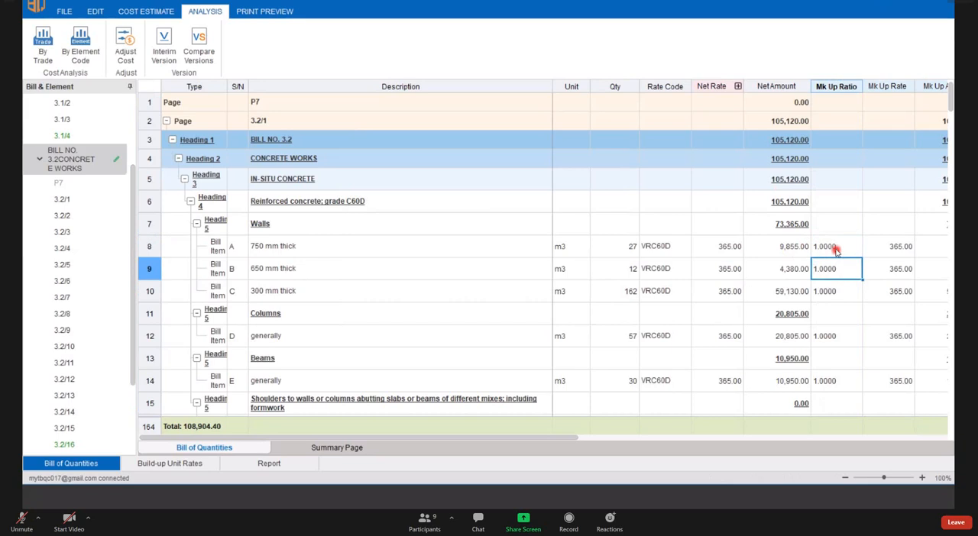
click(835, 249)
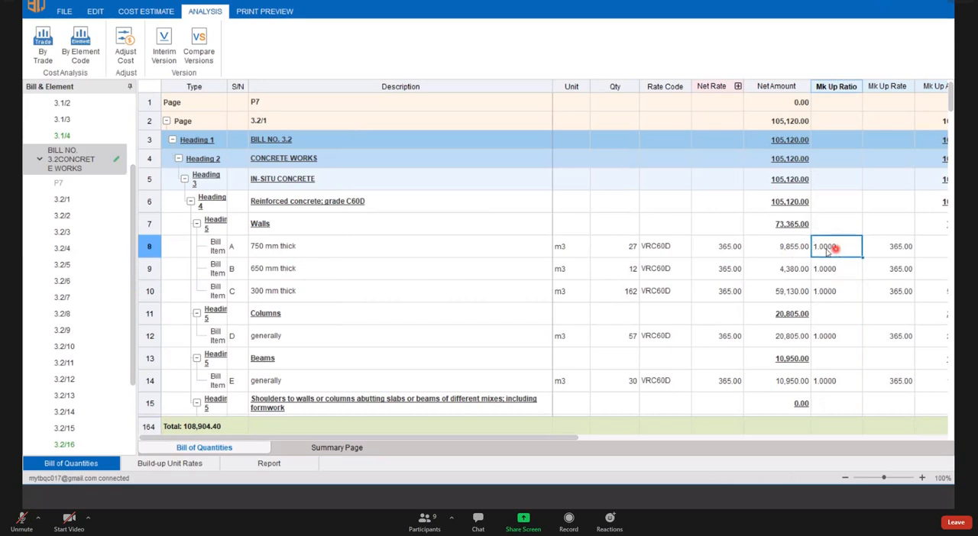
click(836, 87)
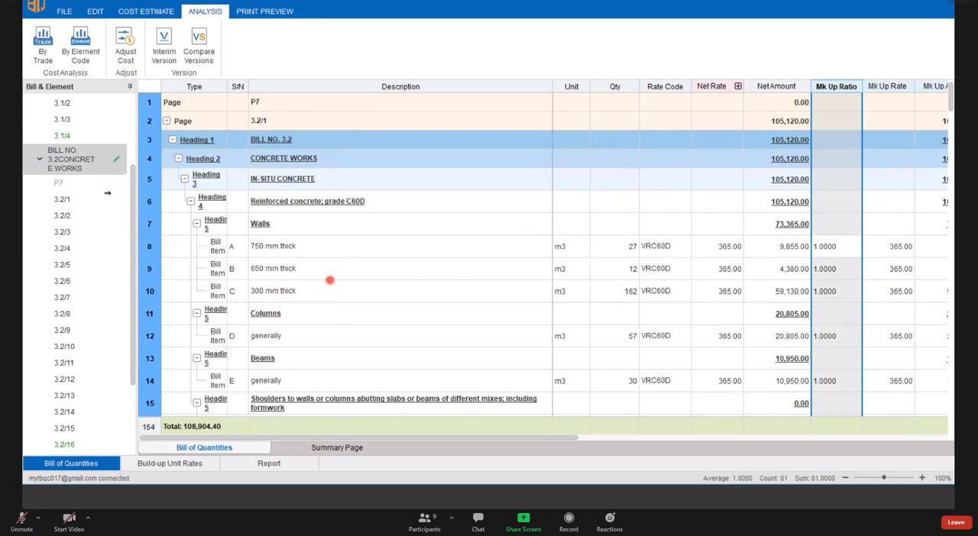
click(290, 290)
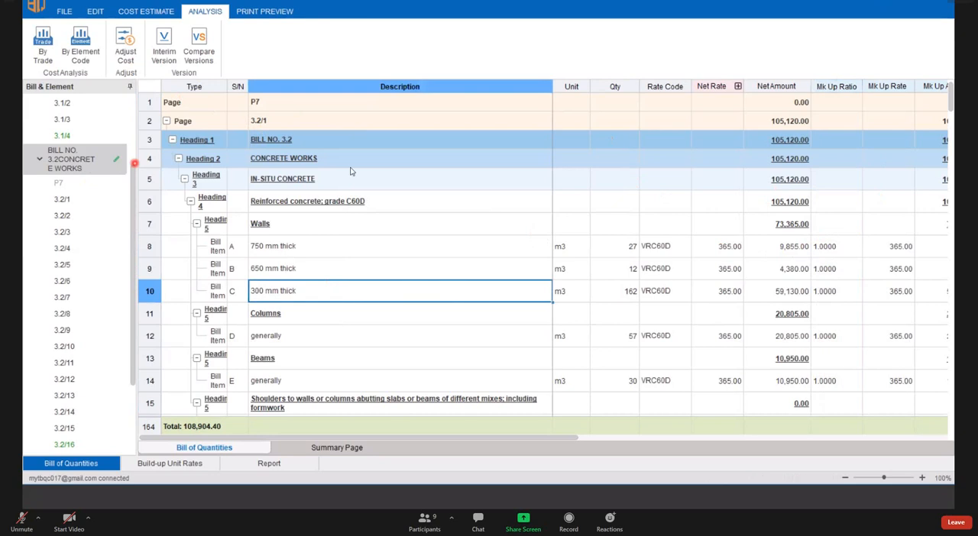
- Adjust the cost of the whole concrete bill with a mark-up ratio of 1.1
click(126, 47)
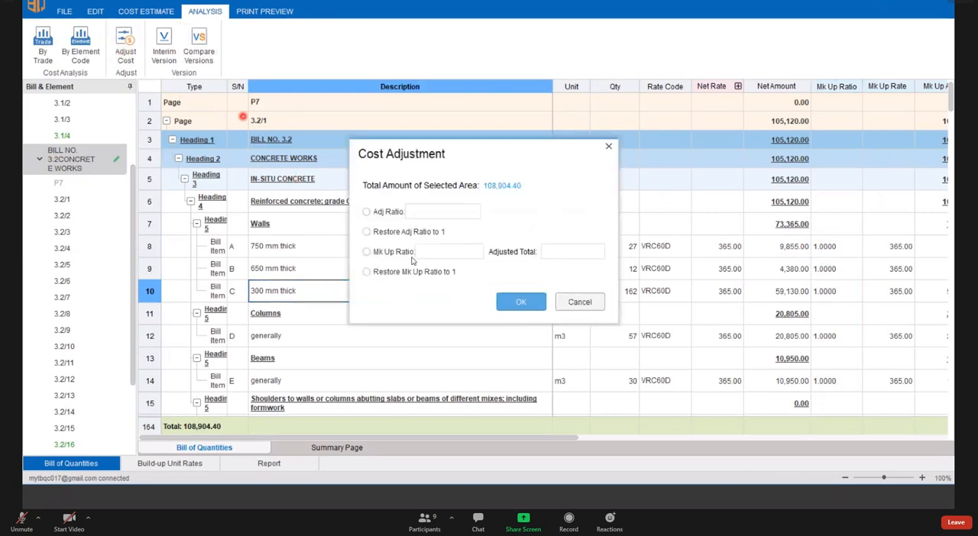
click(367, 252)
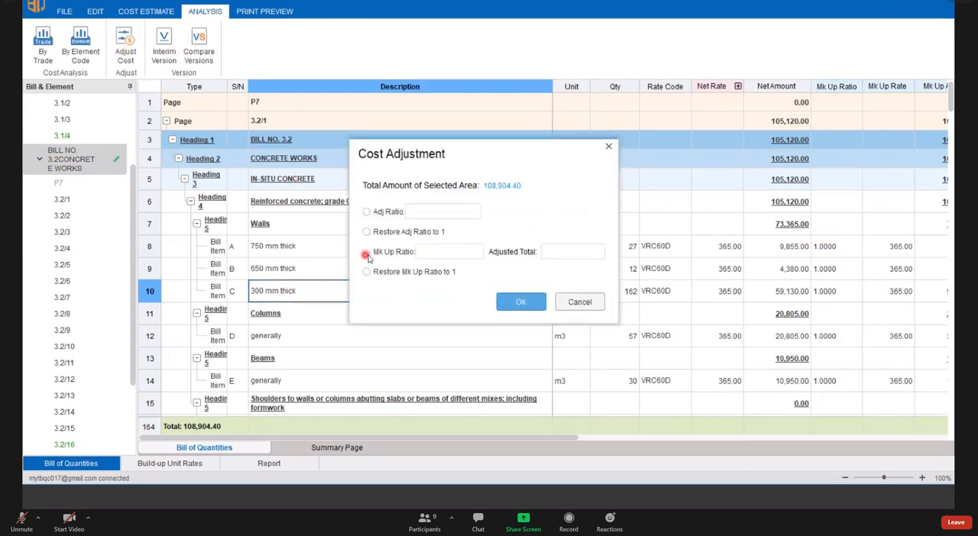
click(422, 251)
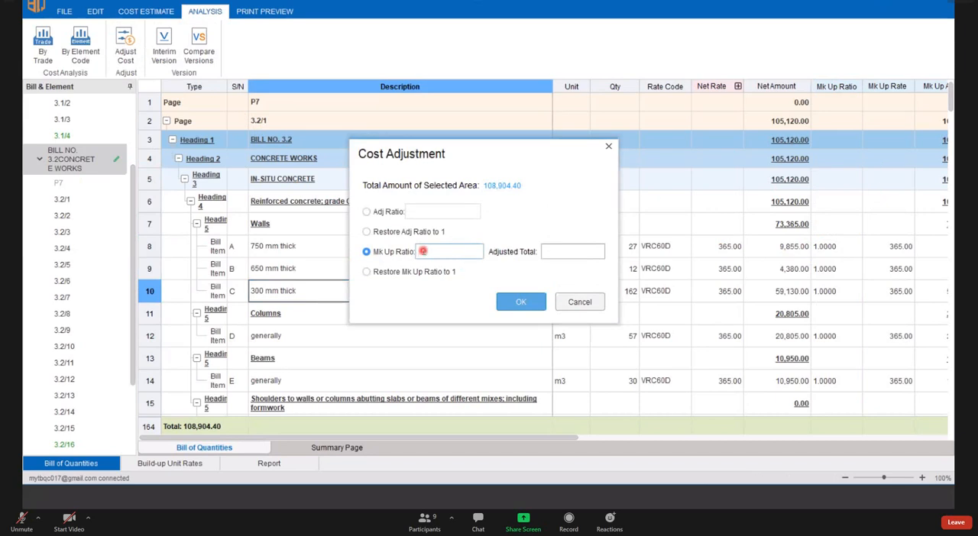
text(1.1)
click(515, 303)
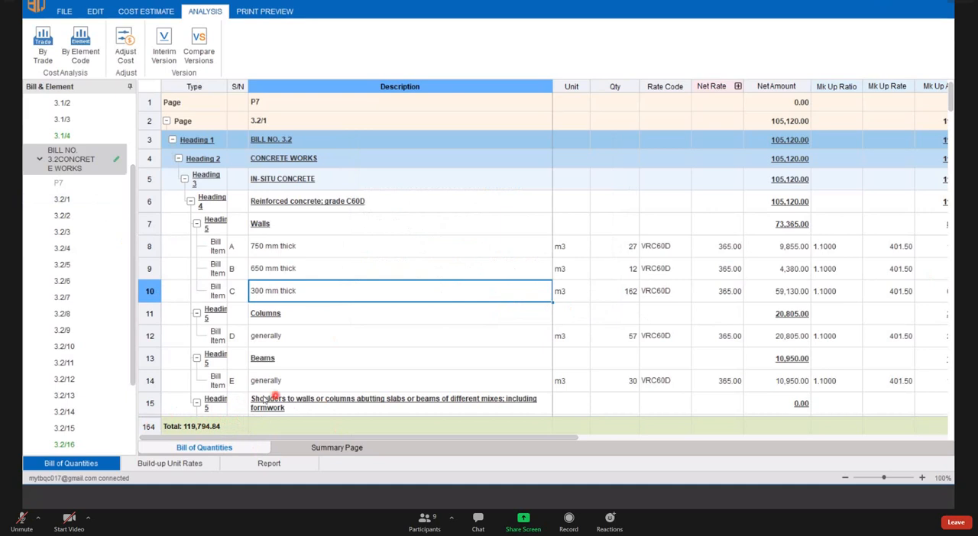
- Reset the concrete bill's mark-up ratio from the last cost adjustment to 1
click(125, 45)
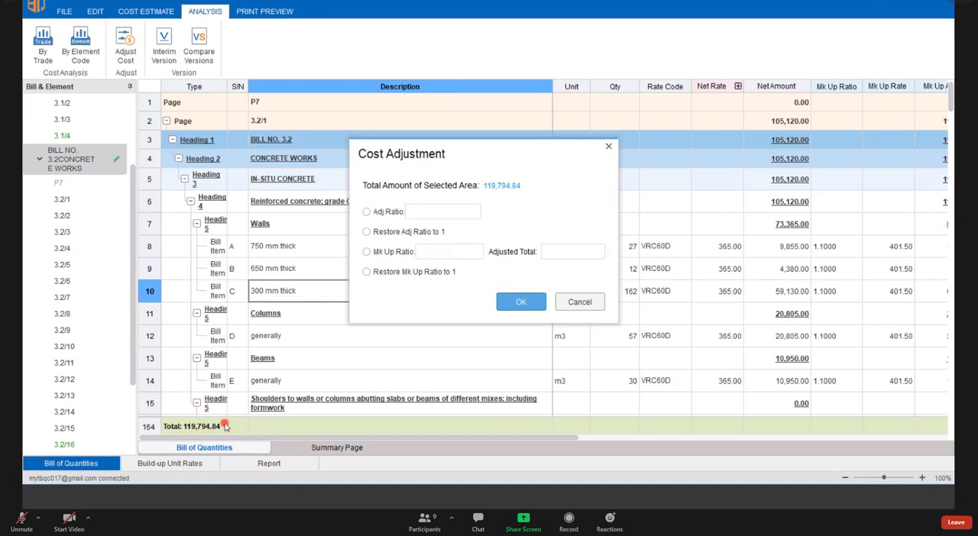
click(367, 272)
click(531, 302)
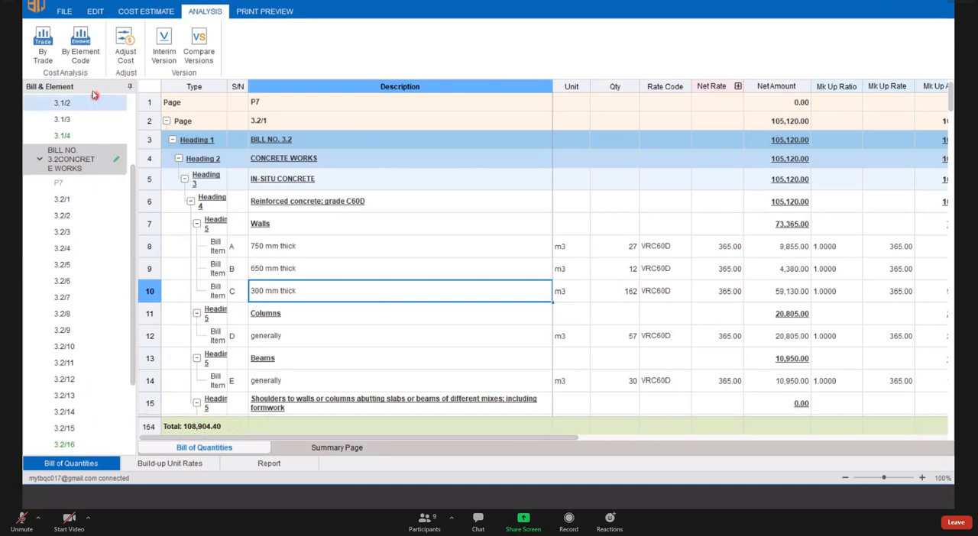
- Adjust the cost of the whole concrete bill by mark-up to an adjusted total of 110000
click(122, 51)
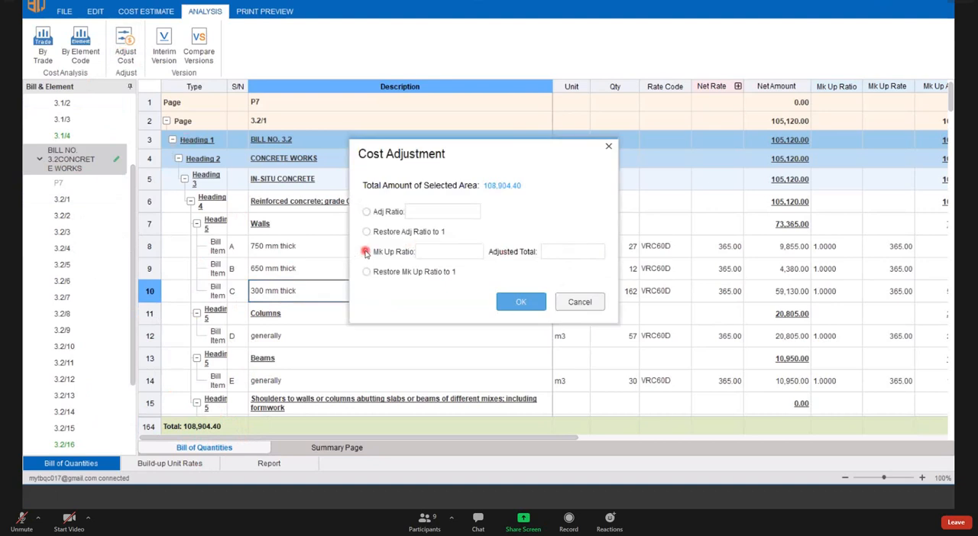
click(365, 253)
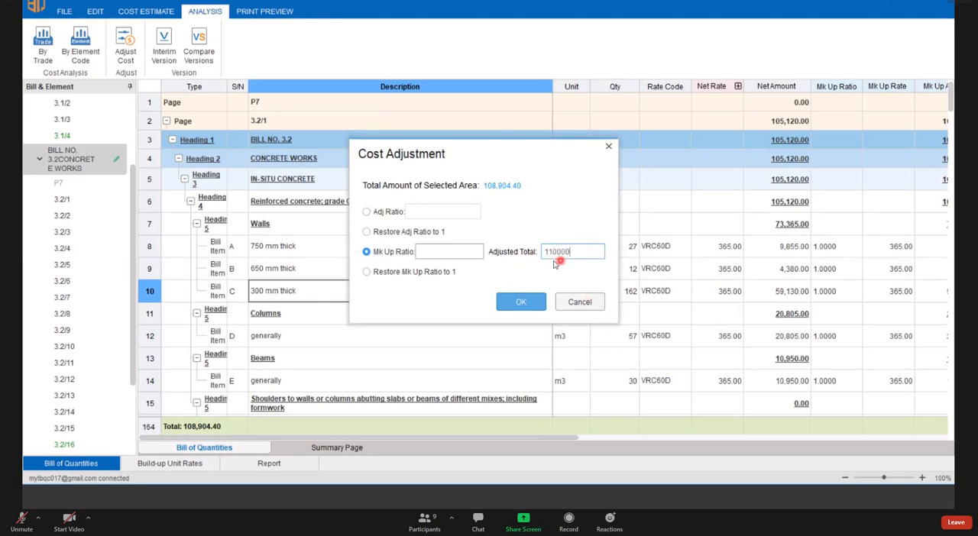
click(532, 306)
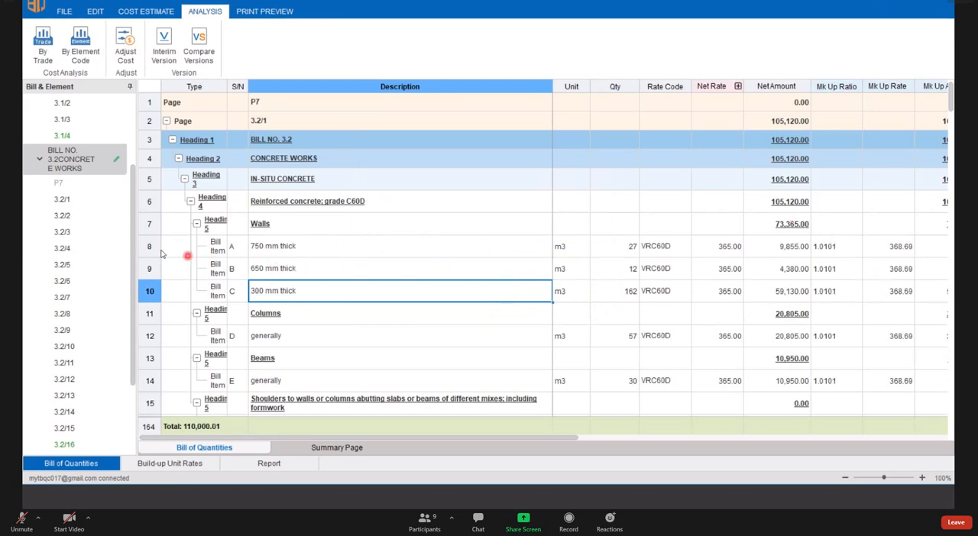
- Inspect the unrounded mark-up rate of the 650 mm thick wall and the selected-area total in Cost Adjustment, closing it without changes
drag(153, 246, 156, 271)
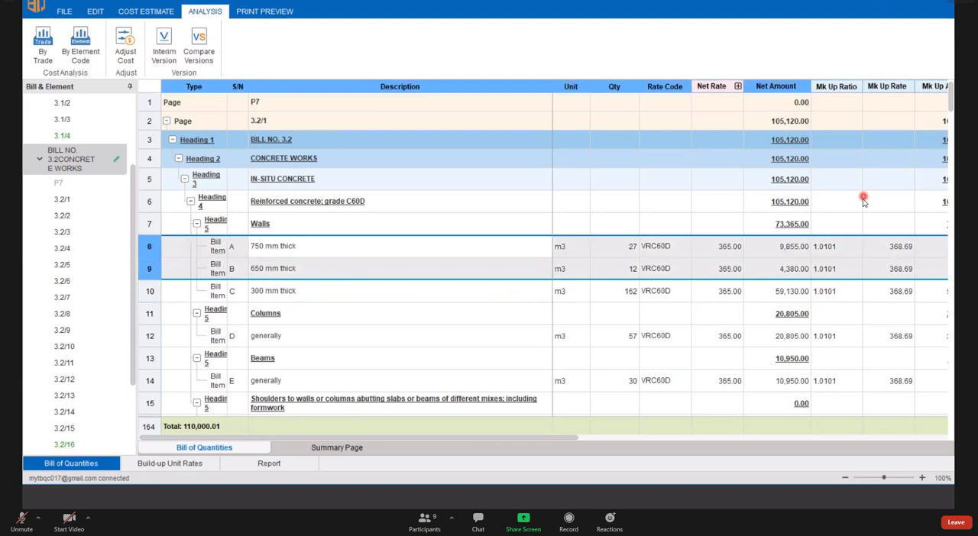
click(886, 269)
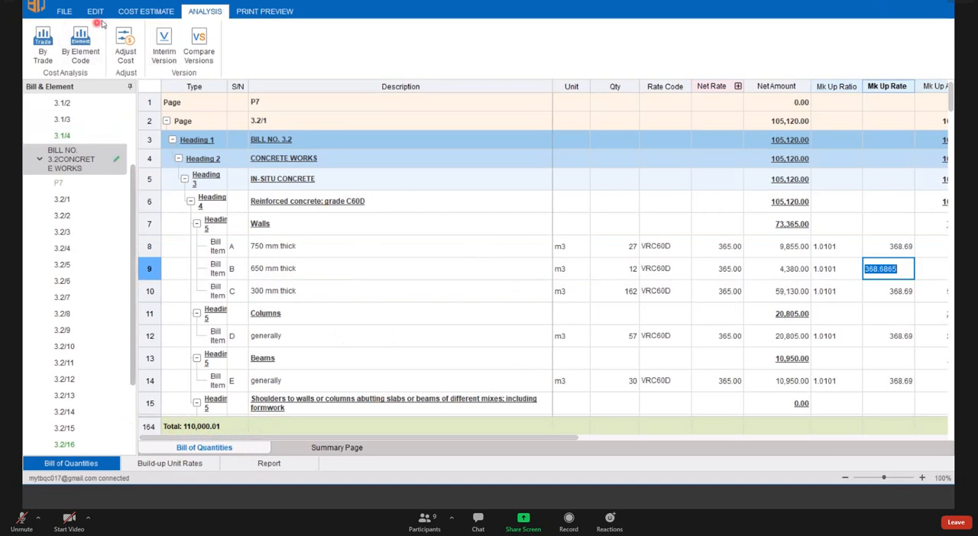
click(127, 49)
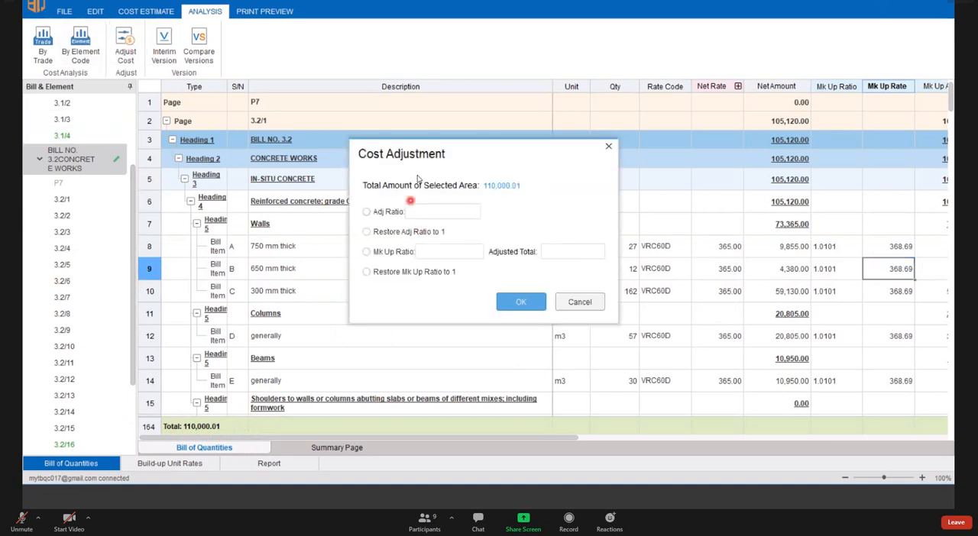
click(608, 146)
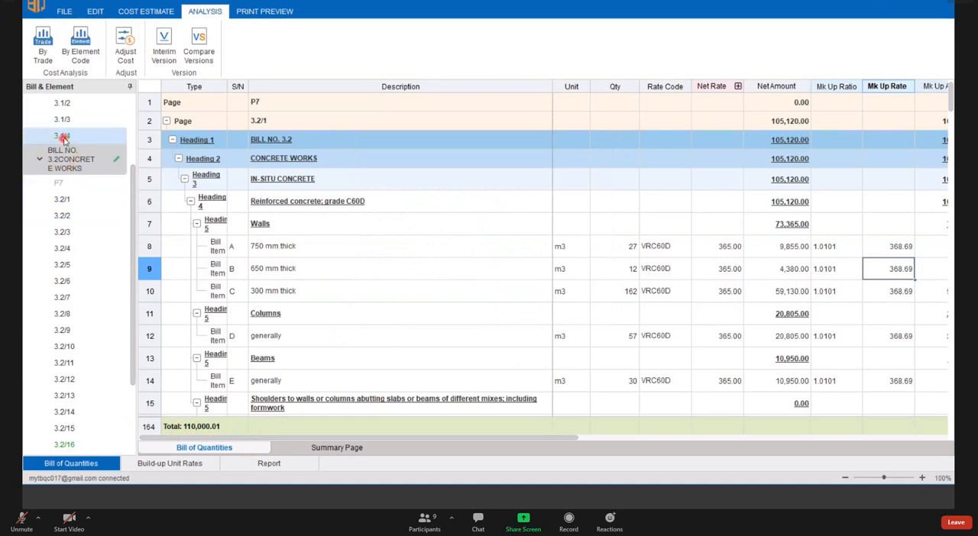
- View page 3.2/1 on its own, return to the whole BILL NO. 3.2 CONCRETE WORKS and review its Cost Adjustment
click(68, 200)
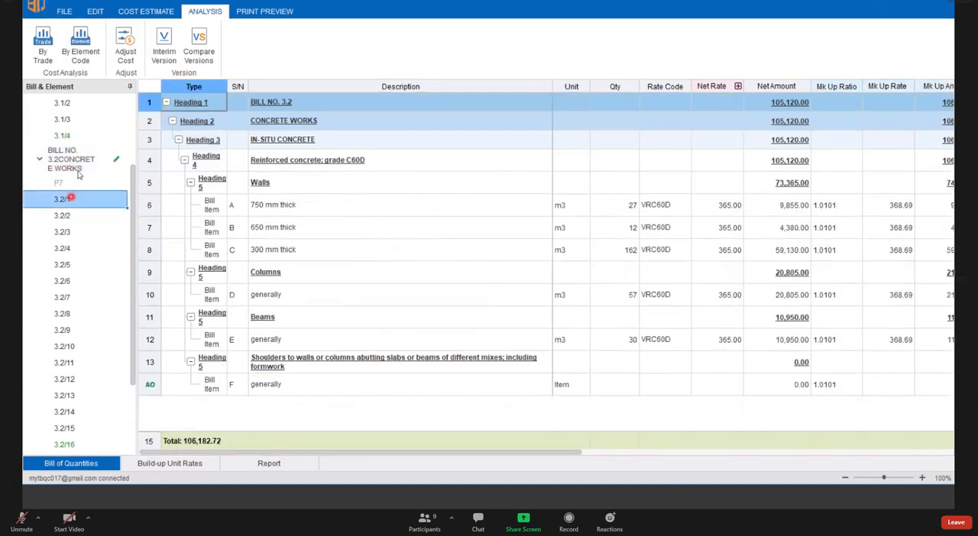
click(79, 170)
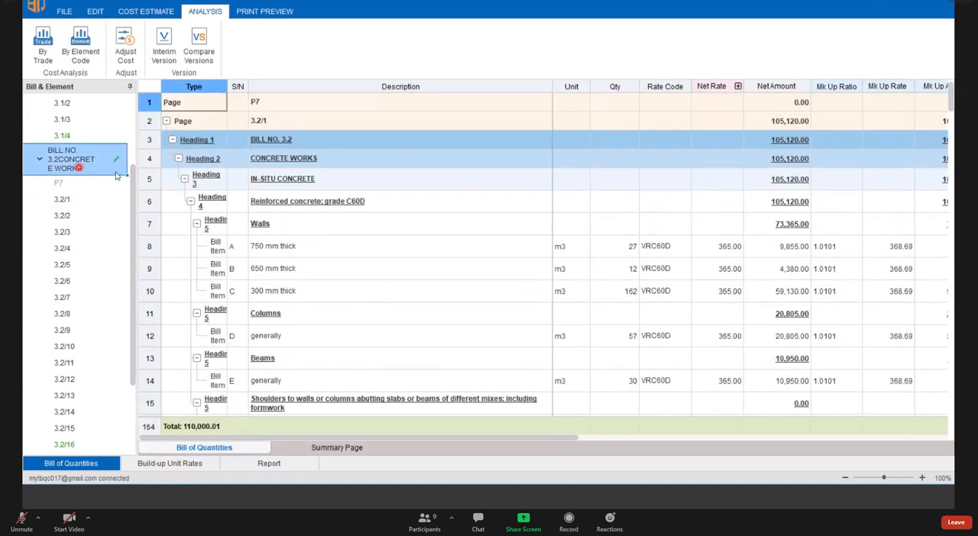
click(128, 59)
- Examine the Rate Code and Trade Code columns of the concrete bill through the items on page 3.2/2
click(664, 86)
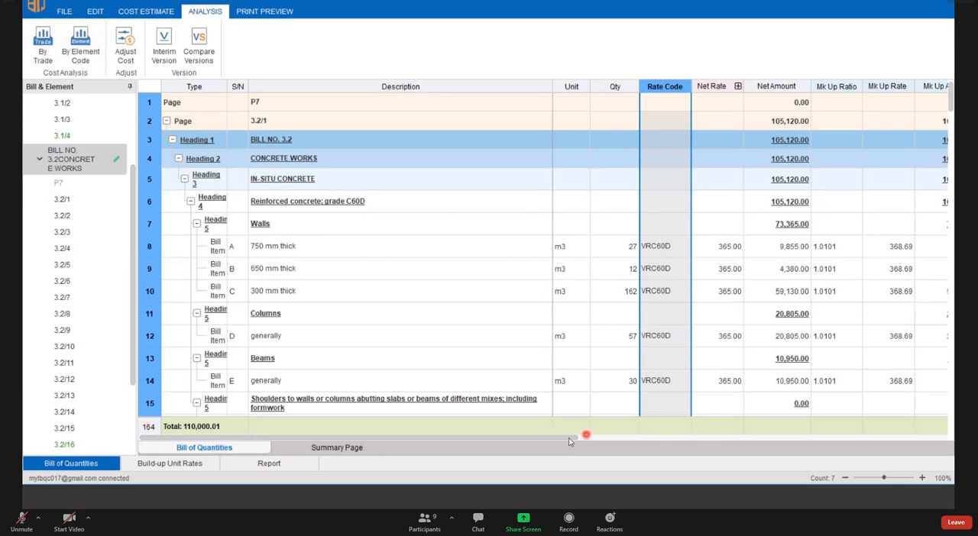
drag(705, 443, 778, 440)
click(861, 87)
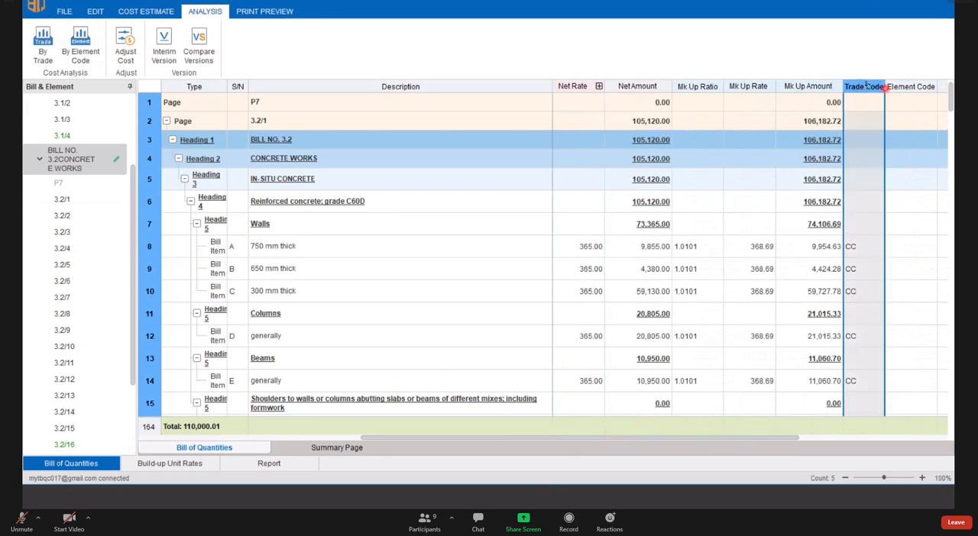
click(840, 273)
scroll(847, 305, down, 3)
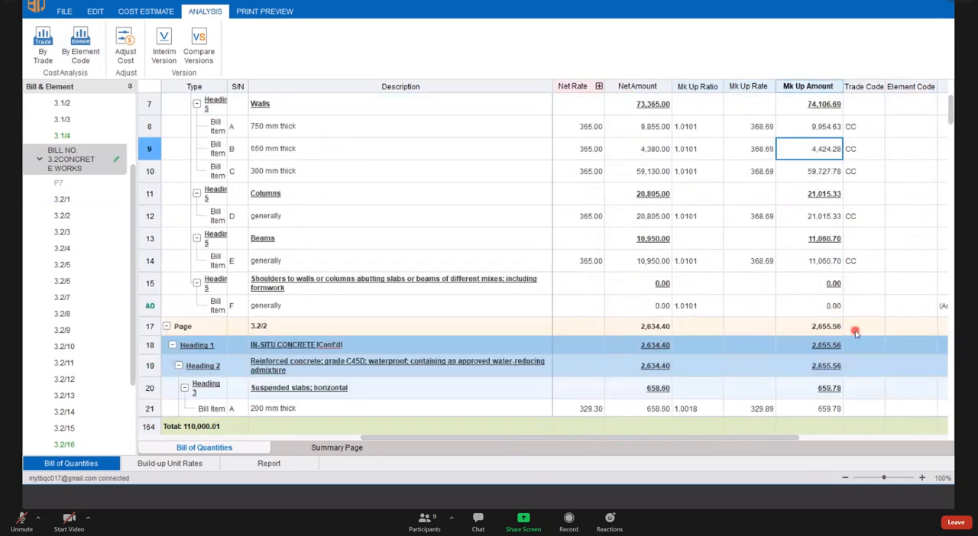
scroll(855, 332, down, 2)
click(177, 309)
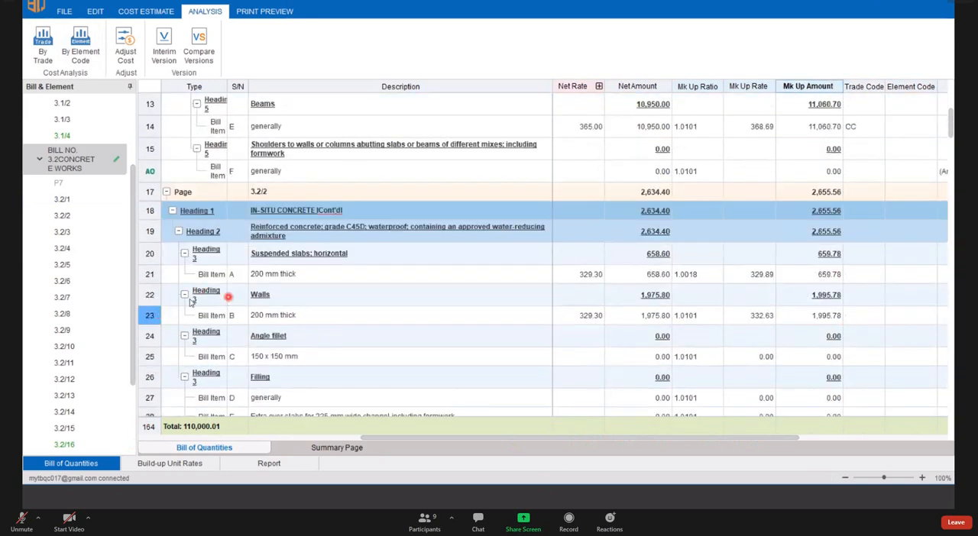
click(257, 324)
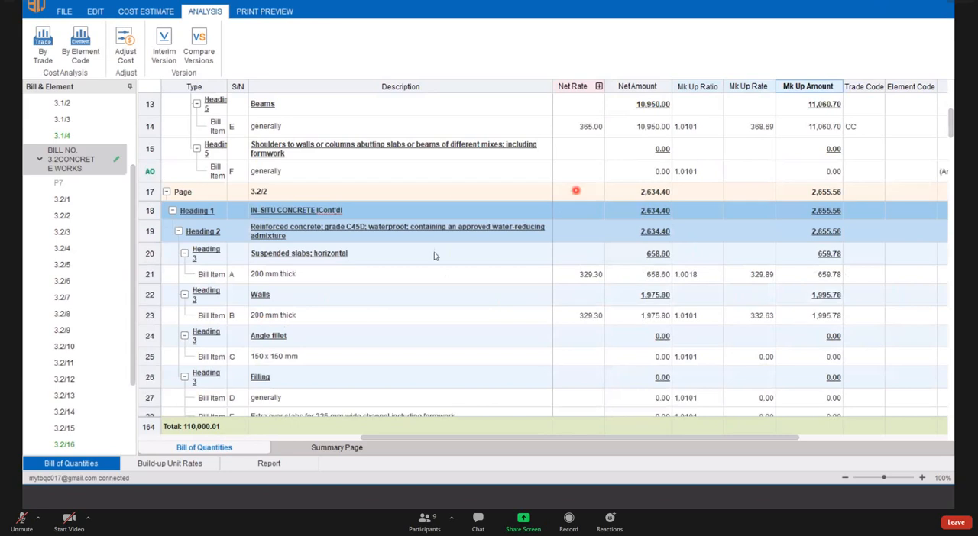
- Assign the trade code CC: Concreting work to the 200 mm thick suspended slab item on page 3.2/2
click(867, 275)
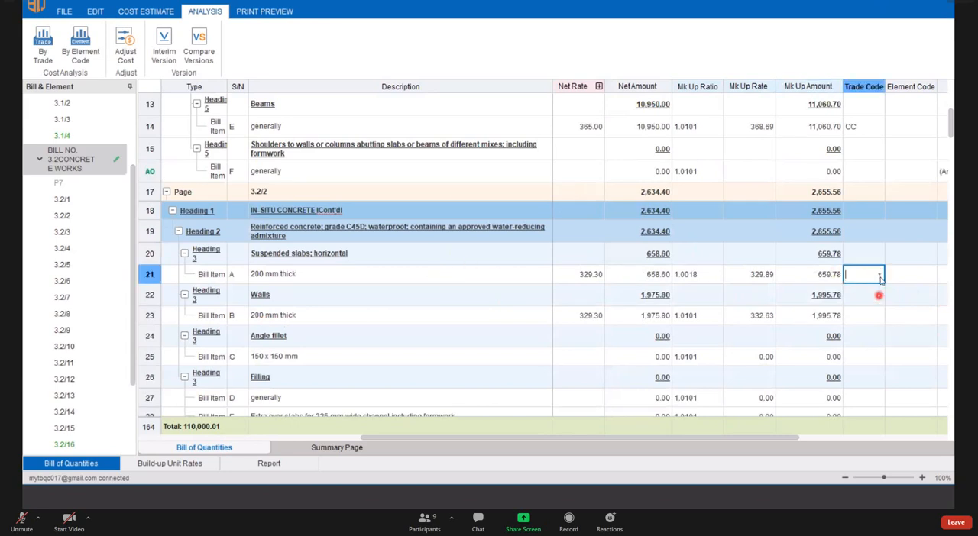
double_click(879, 275)
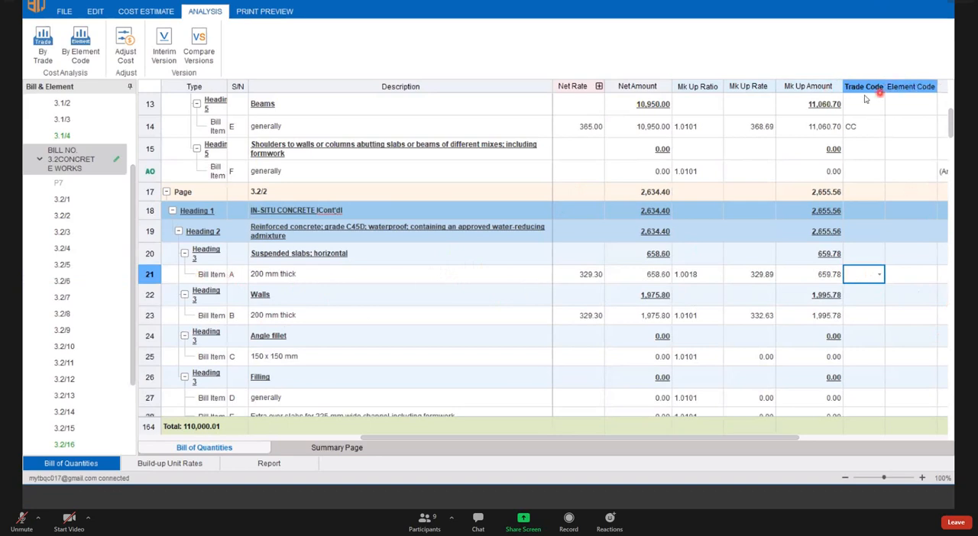
click(151, 275)
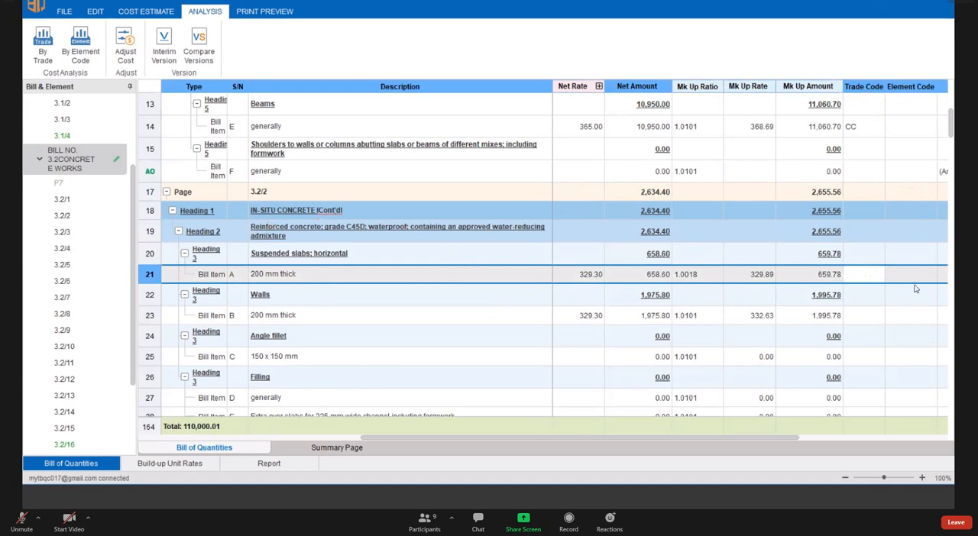
click(874, 278)
click(869, 313)
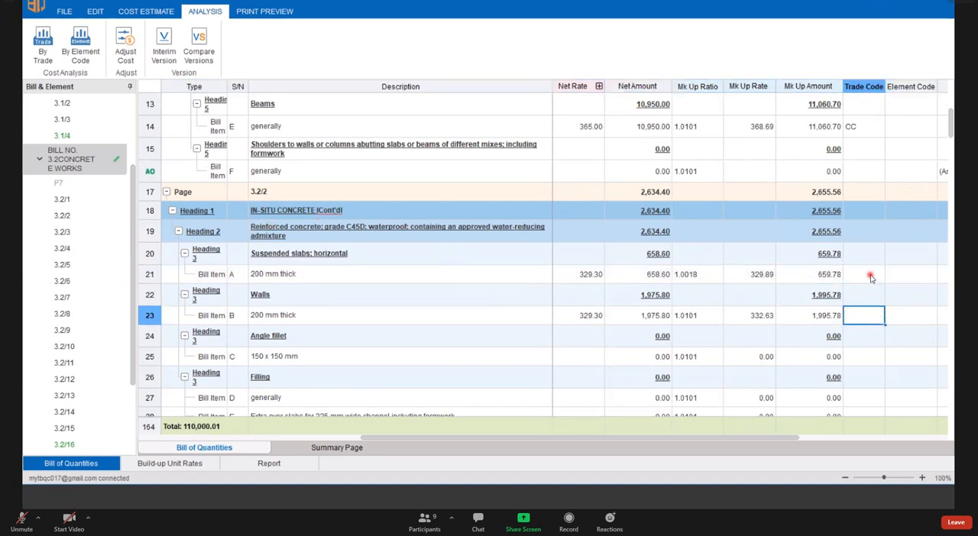
click(871, 278)
click(873, 278)
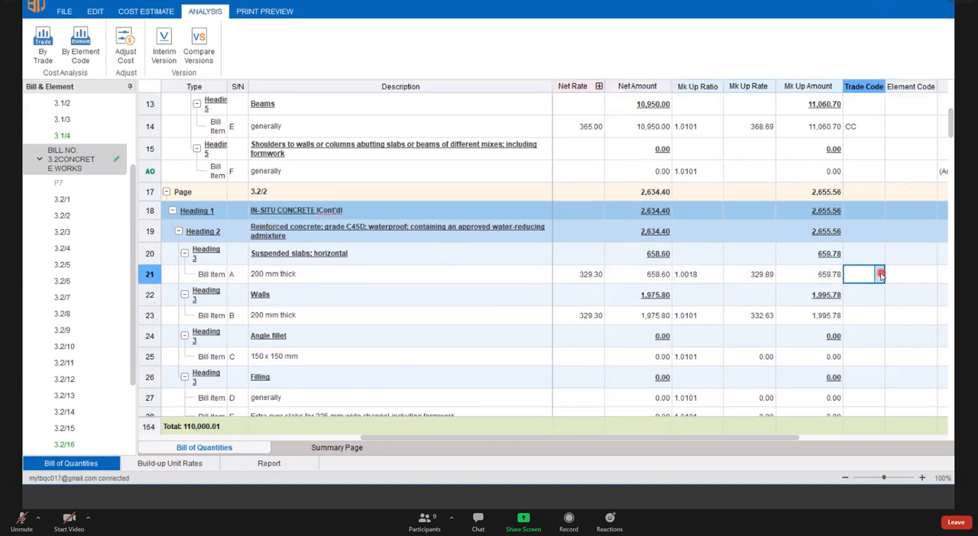
click(880, 275)
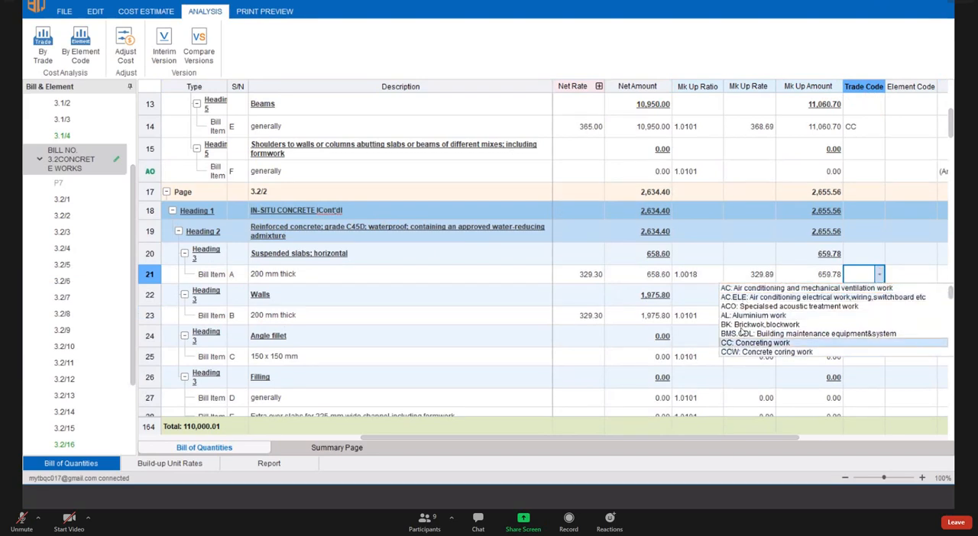
scroll(747, 335, down, 1)
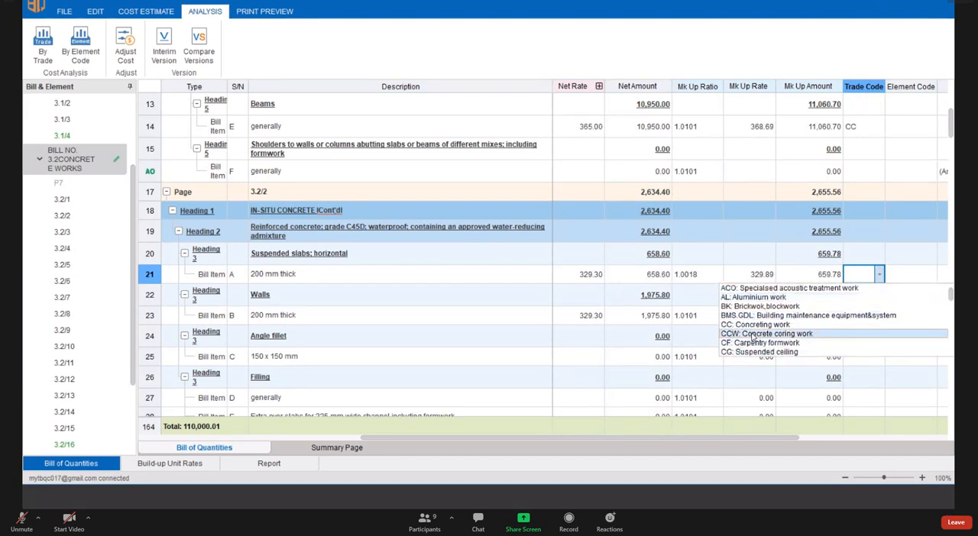
scroll(752, 336, up, 1)
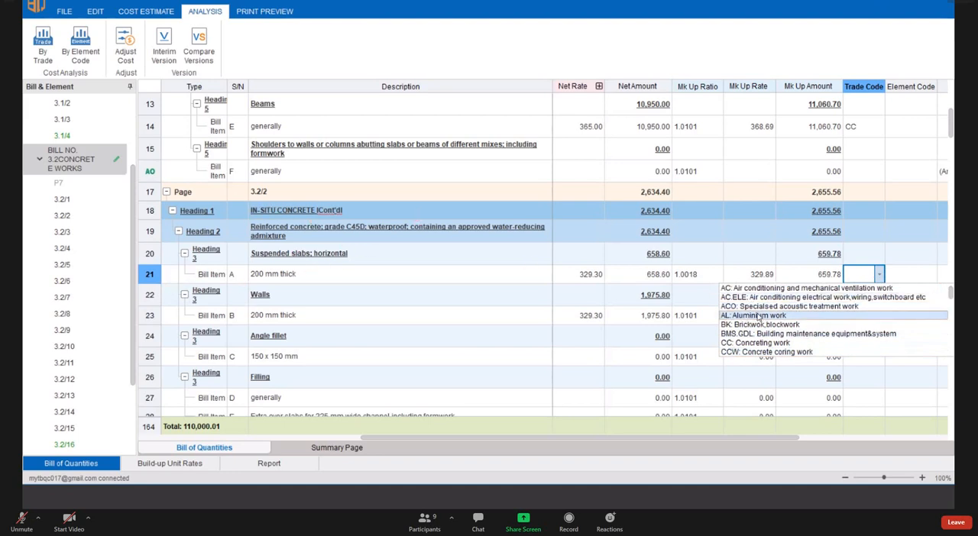
scroll(753, 326, down, 1)
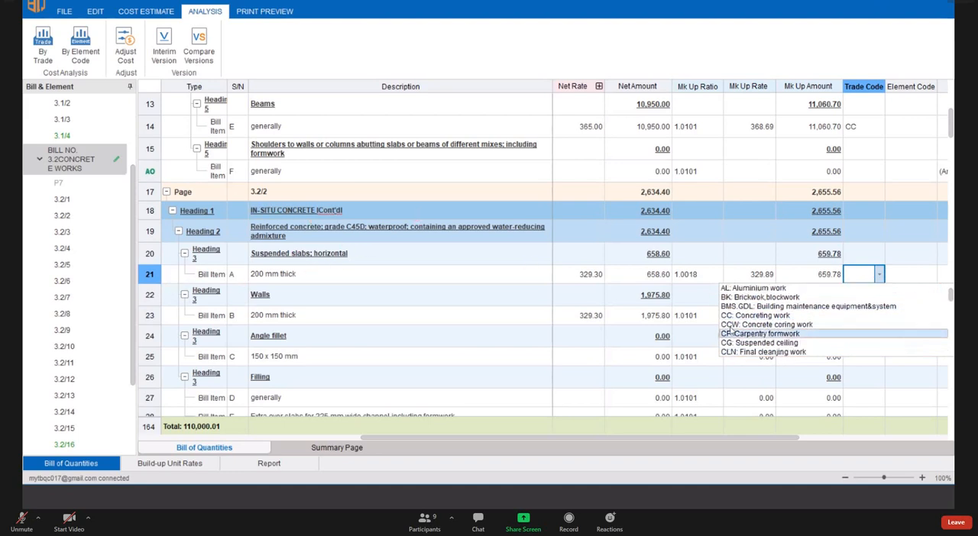
click(767, 315)
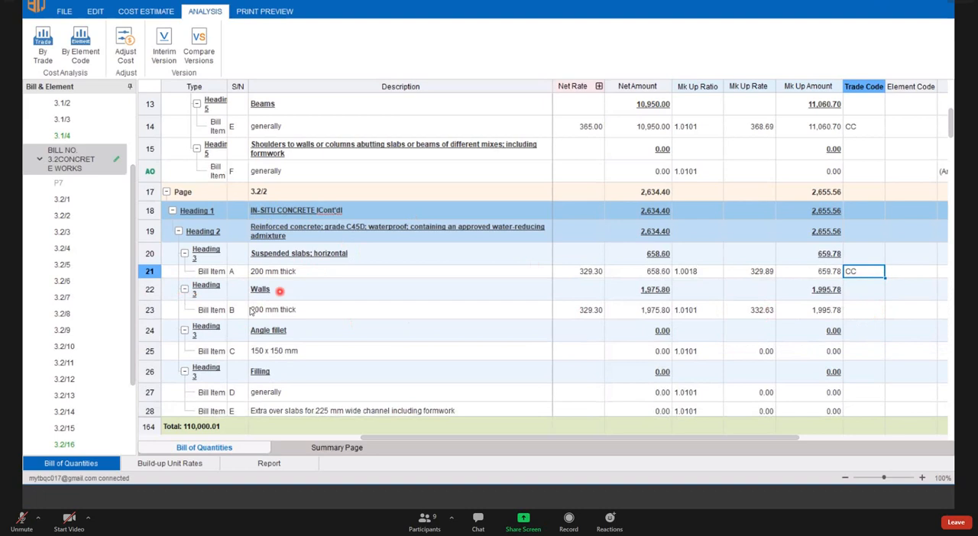
- Copy the suspended slab's CC trade code down to the 200 mm thick wall item on page 3.2/2
click(150, 309)
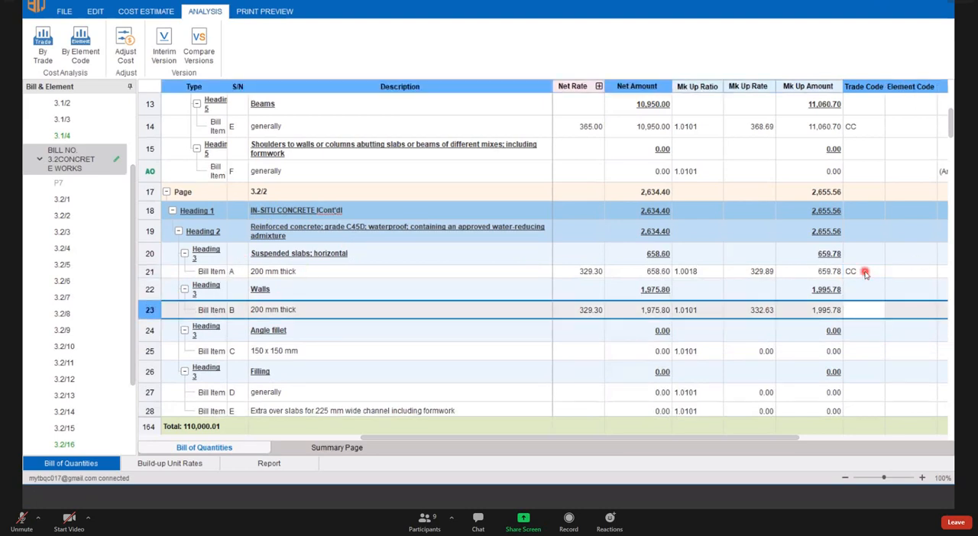
click(864, 273)
drag(883, 287, 876, 313)
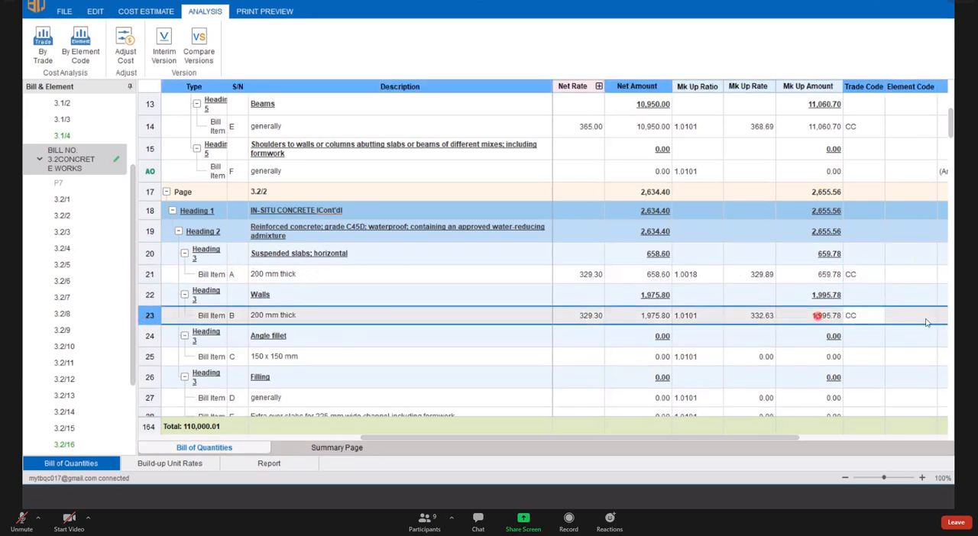
click(866, 87)
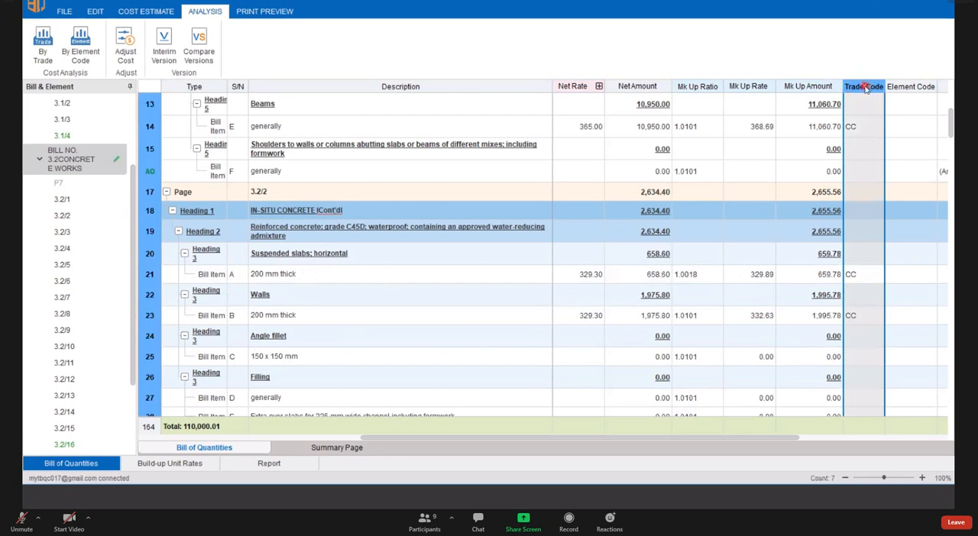
click(779, 153)
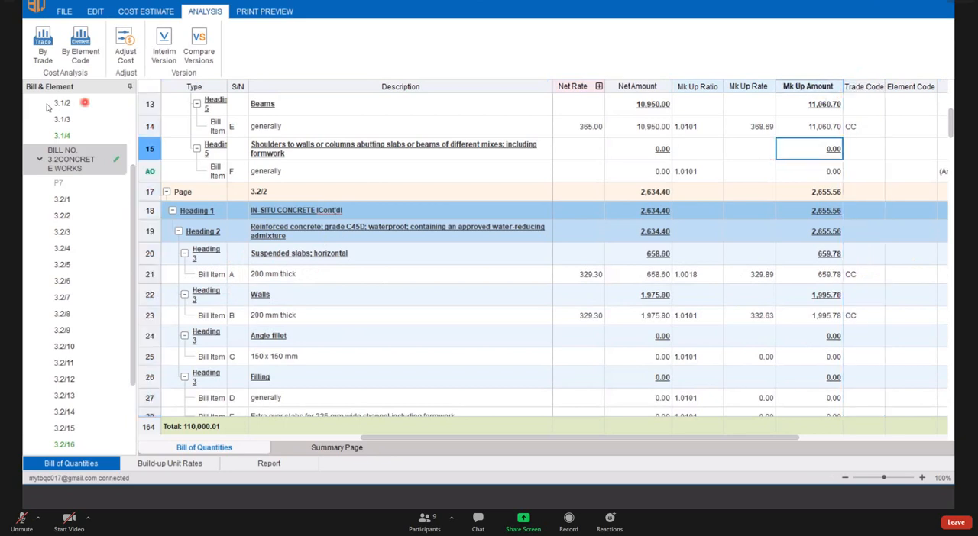
click(51, 51)
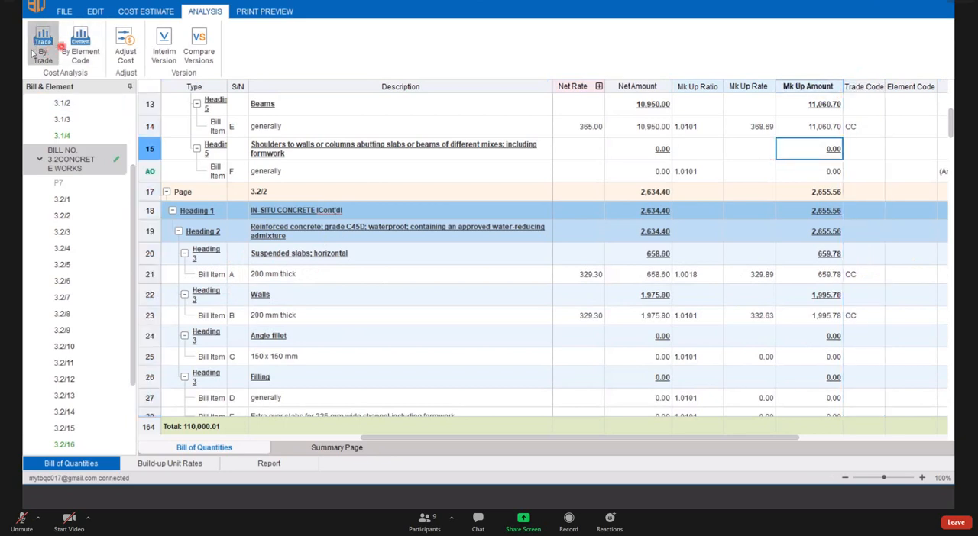
click(84, 60)
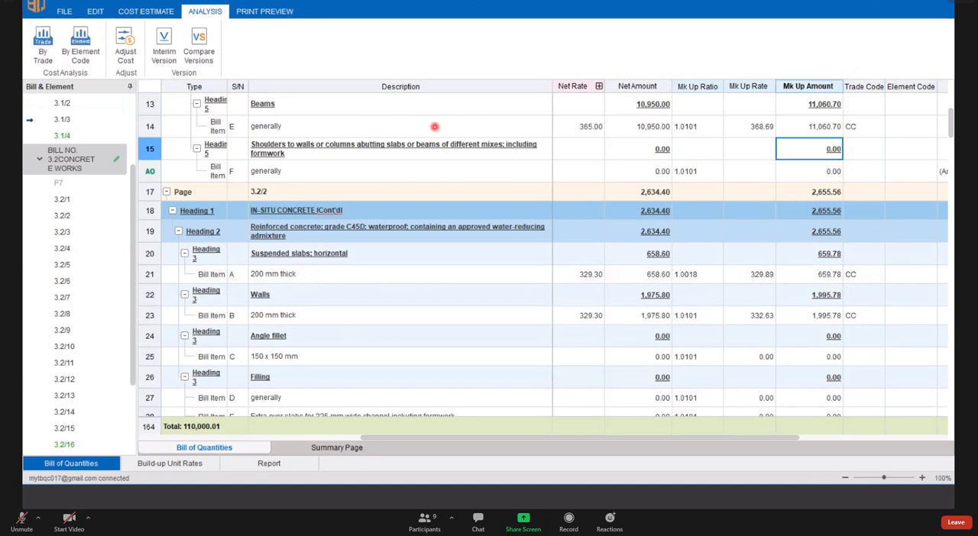
click(145, 130)
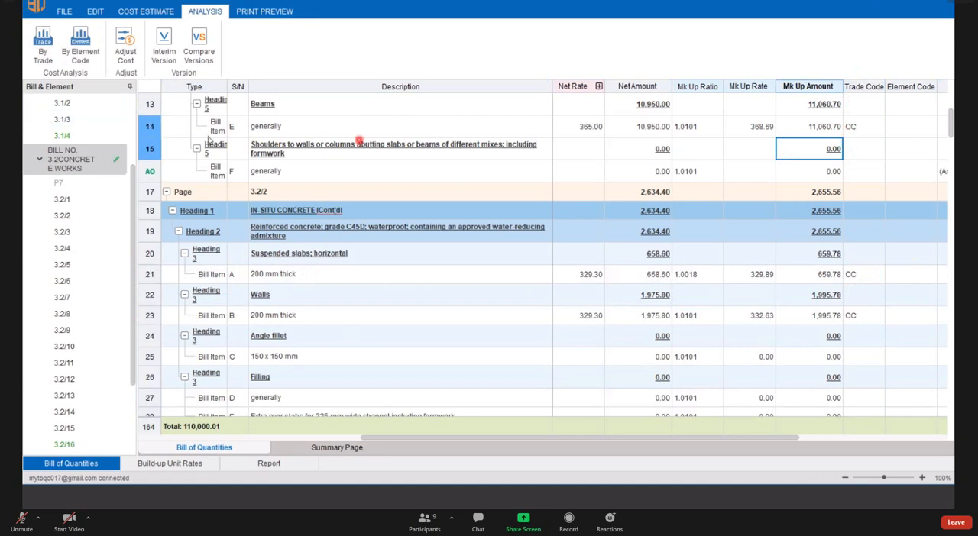
- Open the Trade list in the program options and examine the two air conditioning codes, AC and AC.ELE
click(64, 12)
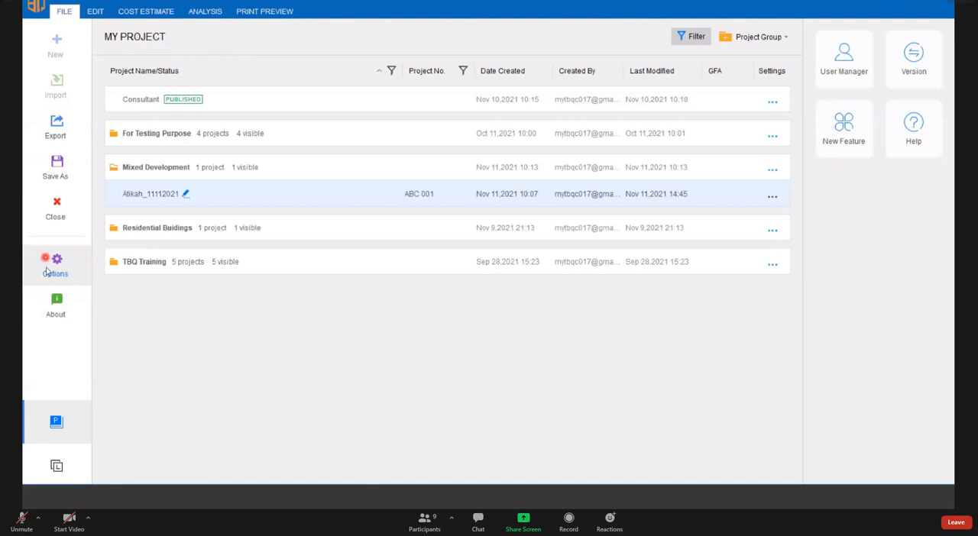
click(55, 267)
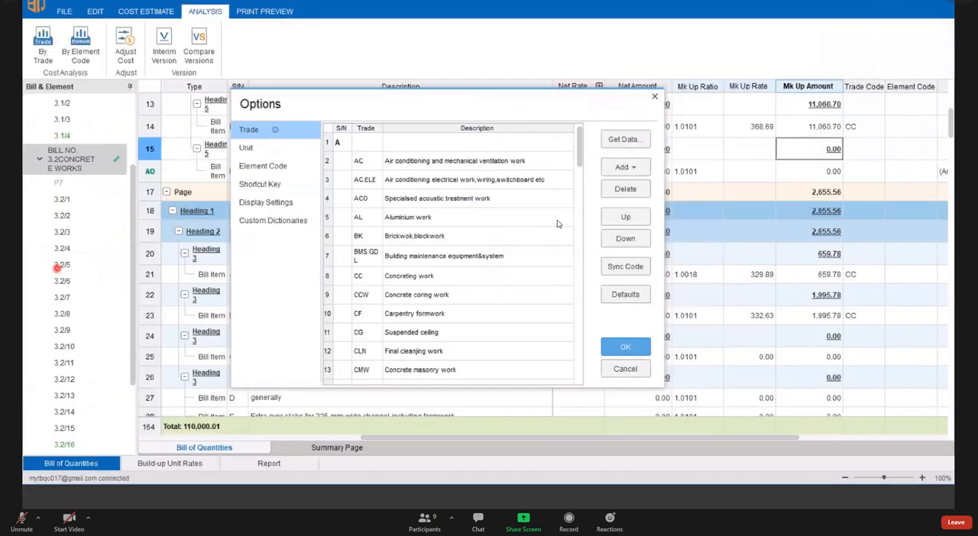
click(254, 128)
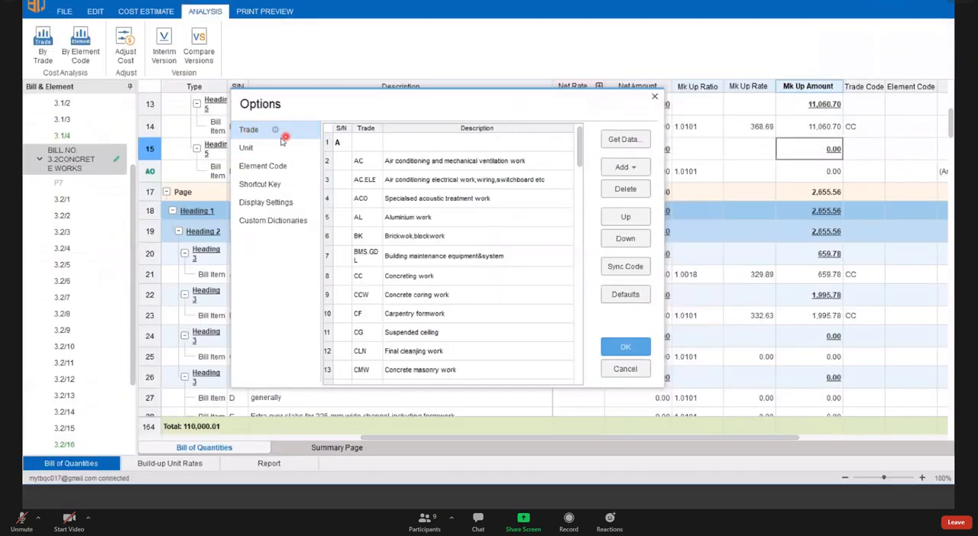
click(399, 173)
drag(328, 161, 336, 198)
click(400, 168)
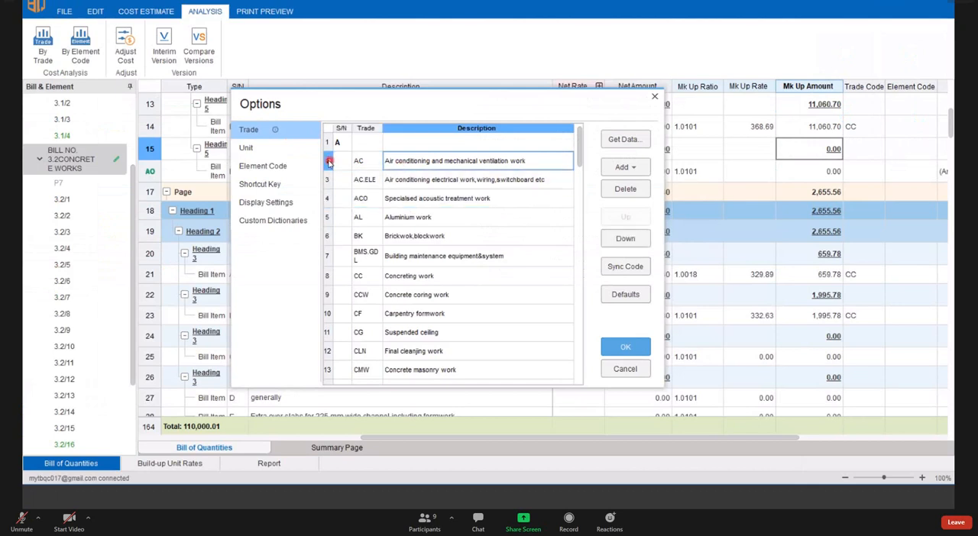
click(328, 162)
drag(329, 174, 435, 175)
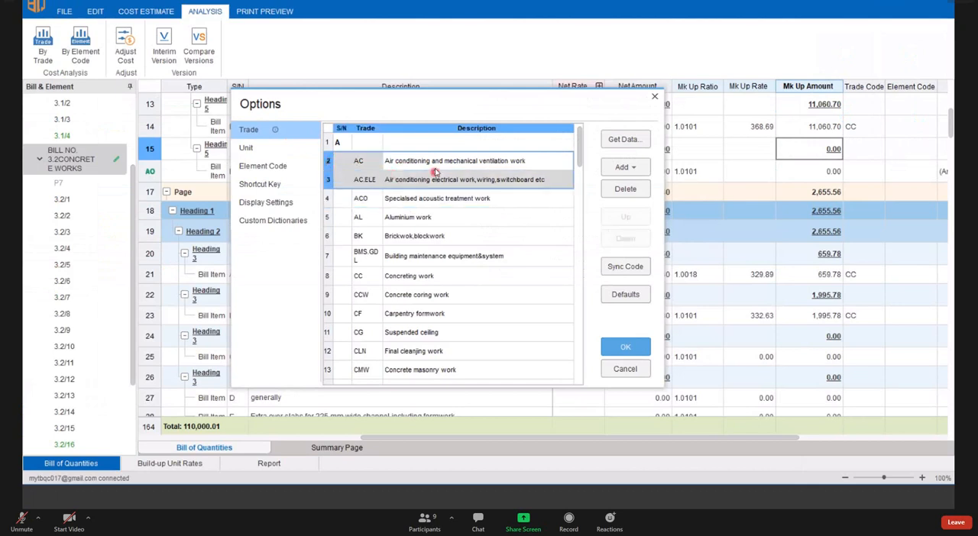
click(435, 168)
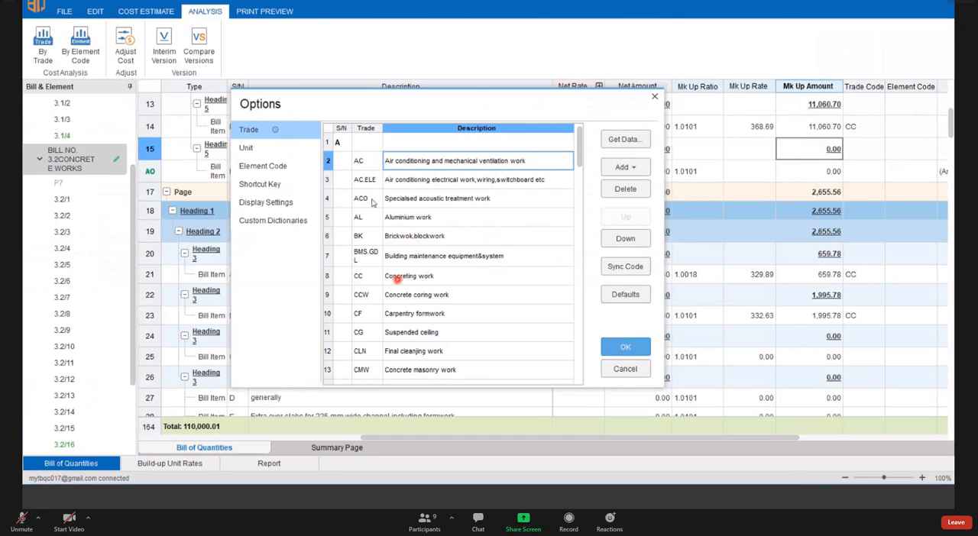
- Examine the trade codes through brickwork and concreting work in the Options list, and close it without changes
click(332, 165)
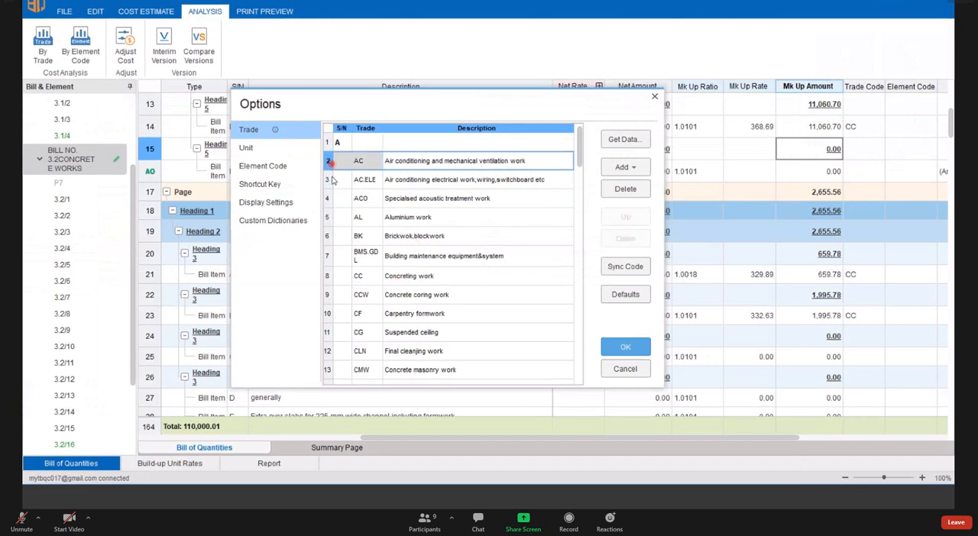
shift+click(332, 180)
click(388, 238)
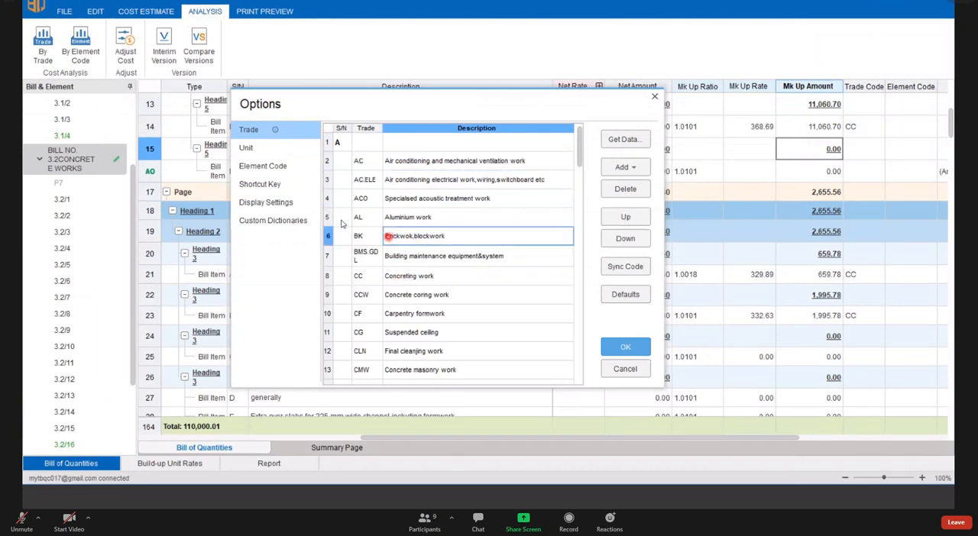
click(328, 218)
click(327, 236)
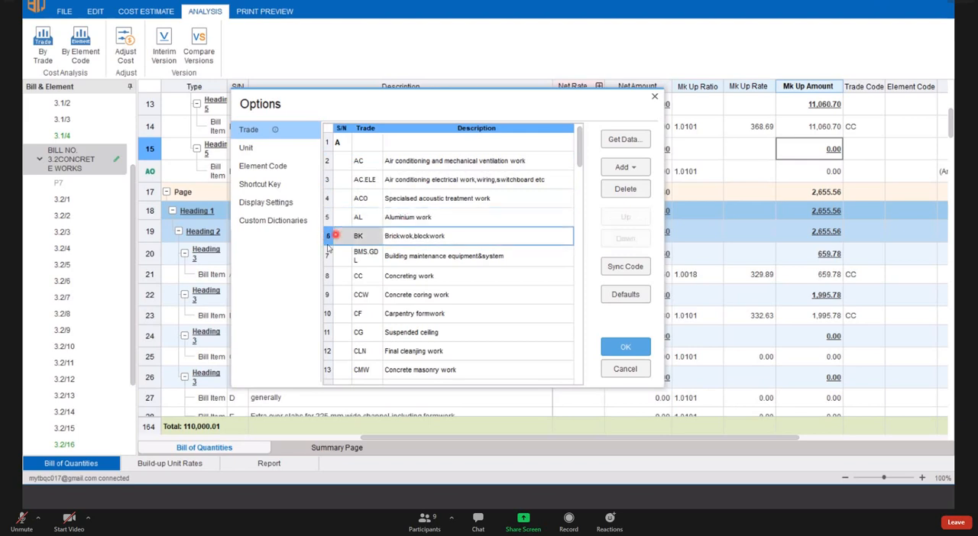
scroll(410, 270, down, 1)
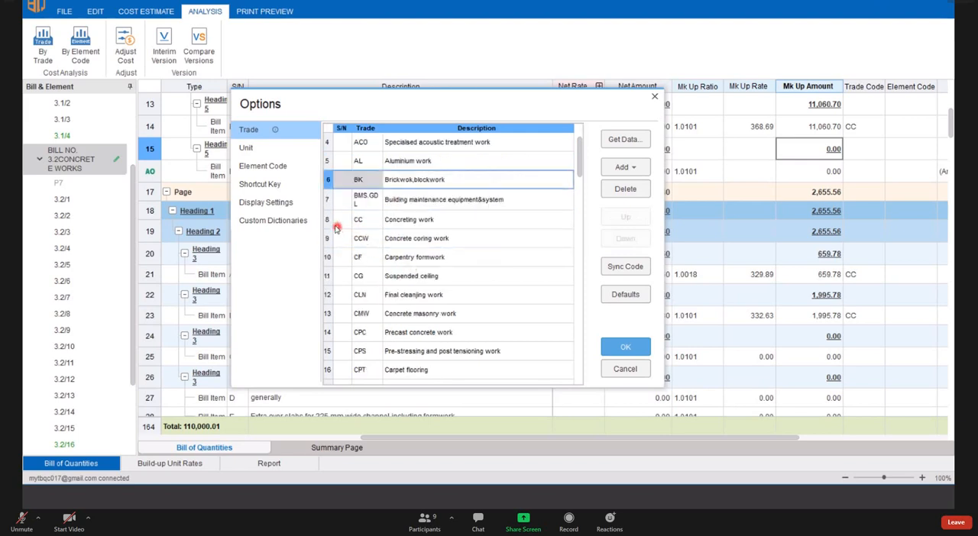
click(336, 226)
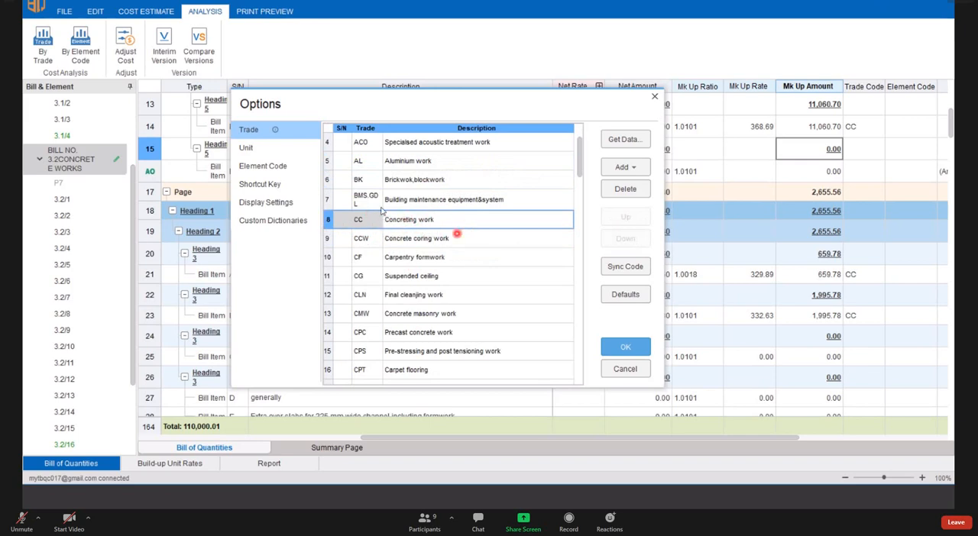
click(654, 98)
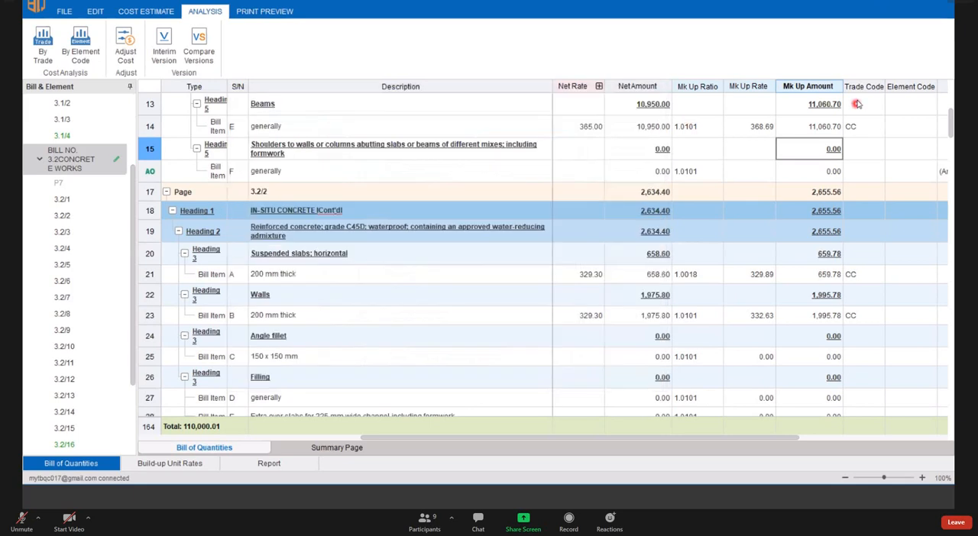
- Review the Trade Code choices for the beams item on page 3.2/3 and leave that item unassigned
click(861, 148)
click(879, 130)
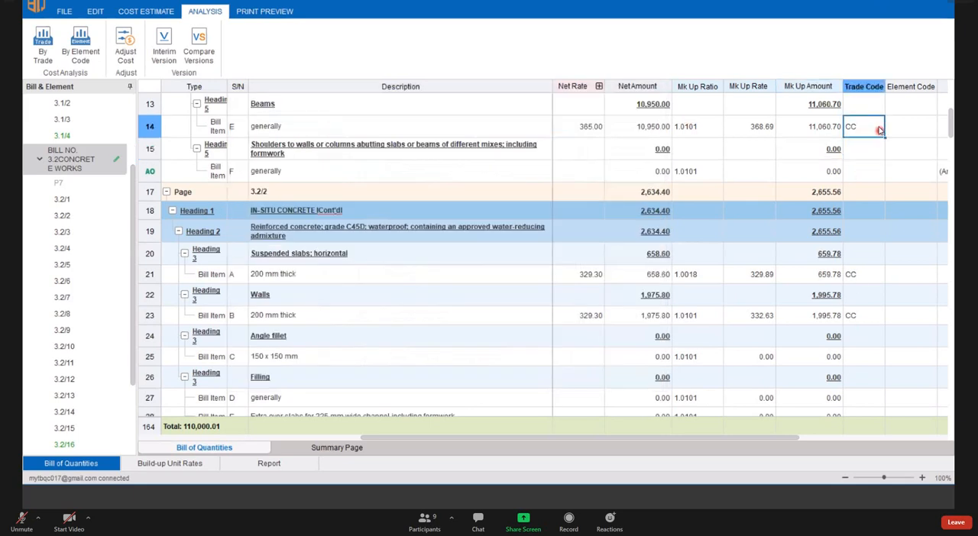
click(873, 130)
click(304, 337)
scroll(304, 340, down, 2)
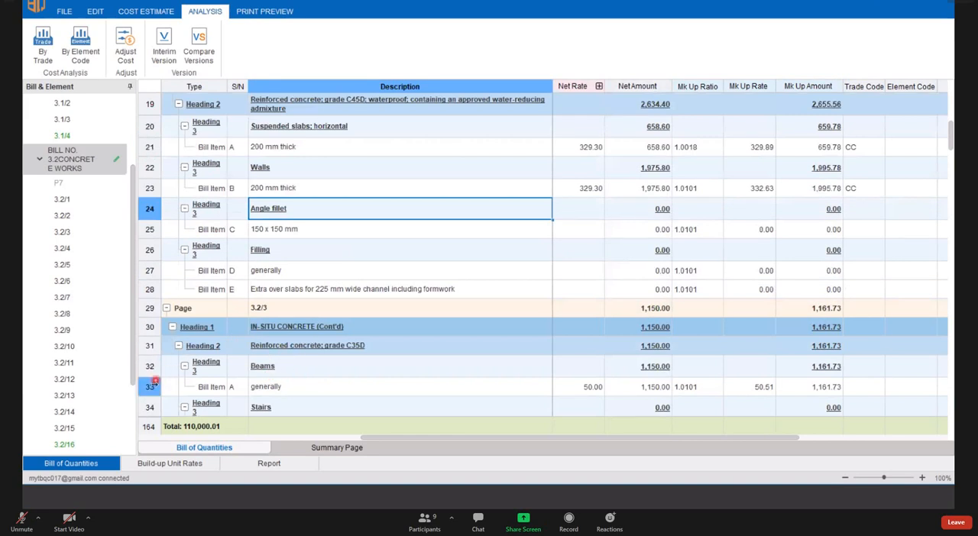
click(154, 387)
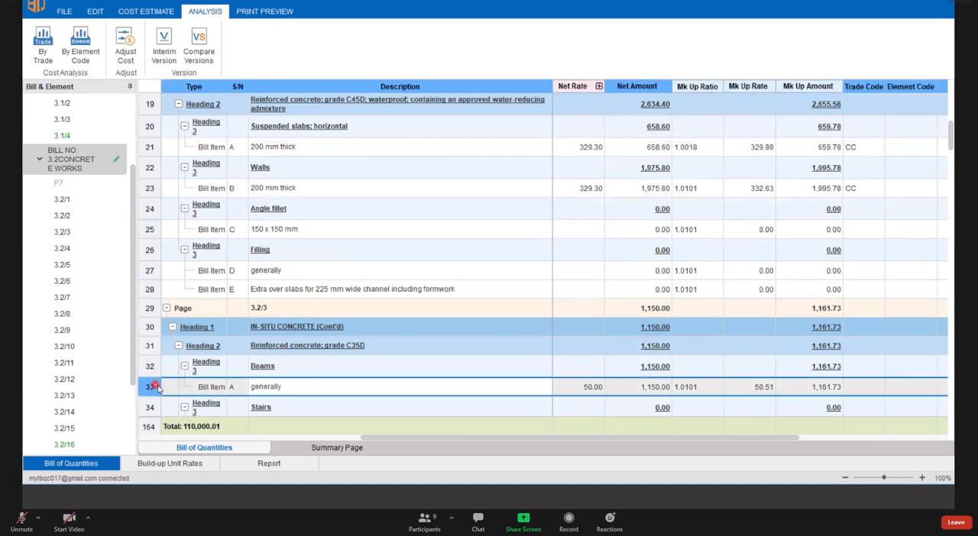
click(871, 387)
click(879, 388)
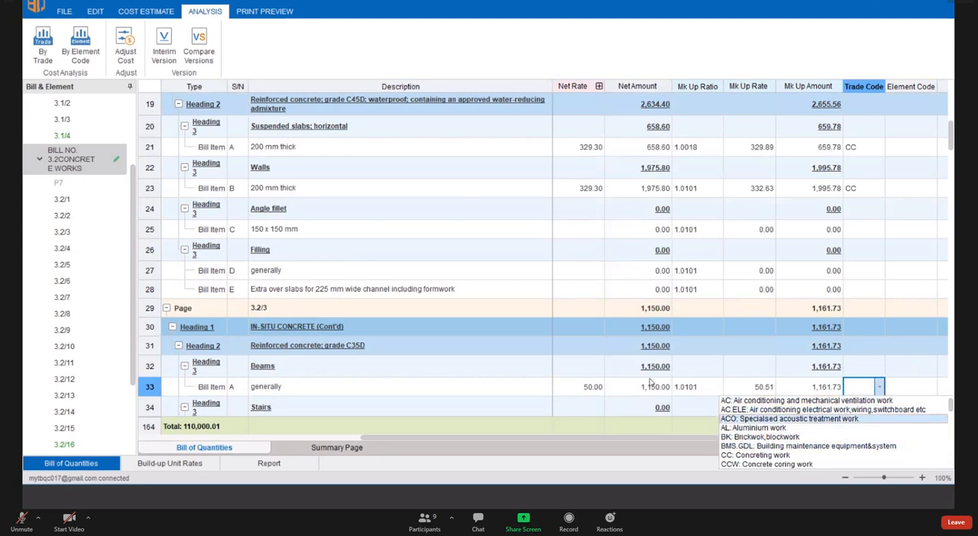
click(148, 389)
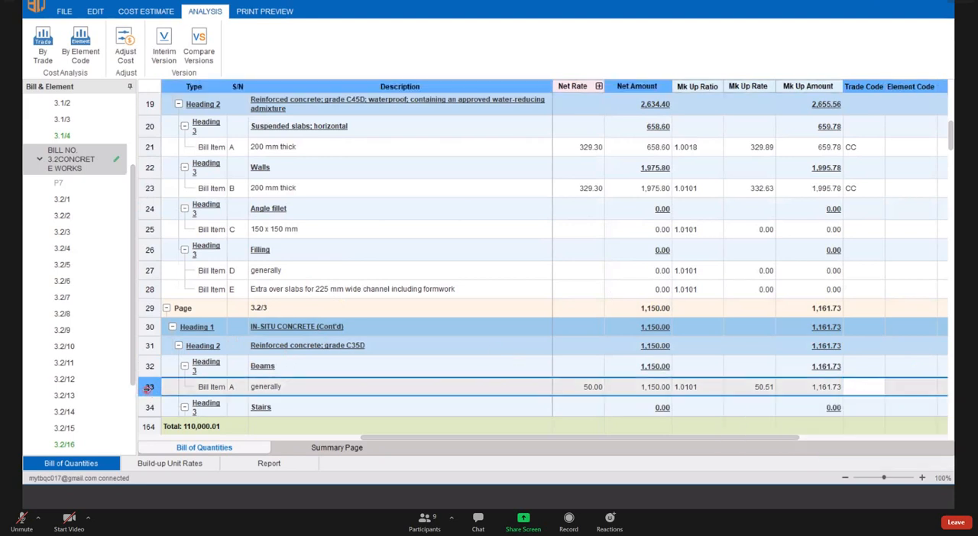
- Show the By Trade cost analysis for BILL NO. 3.2 CONCRETE WORKS
scroll(738, 270, up, 4)
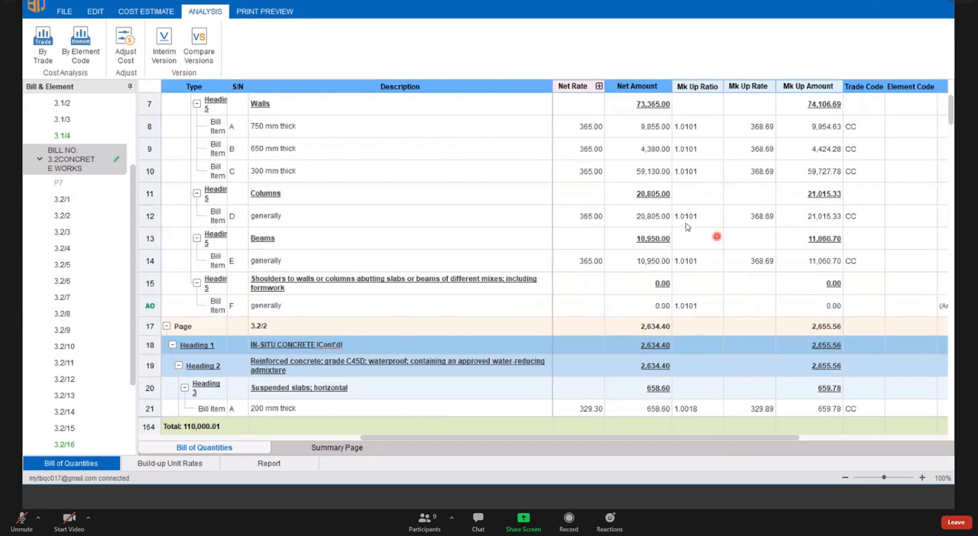
click(40, 50)
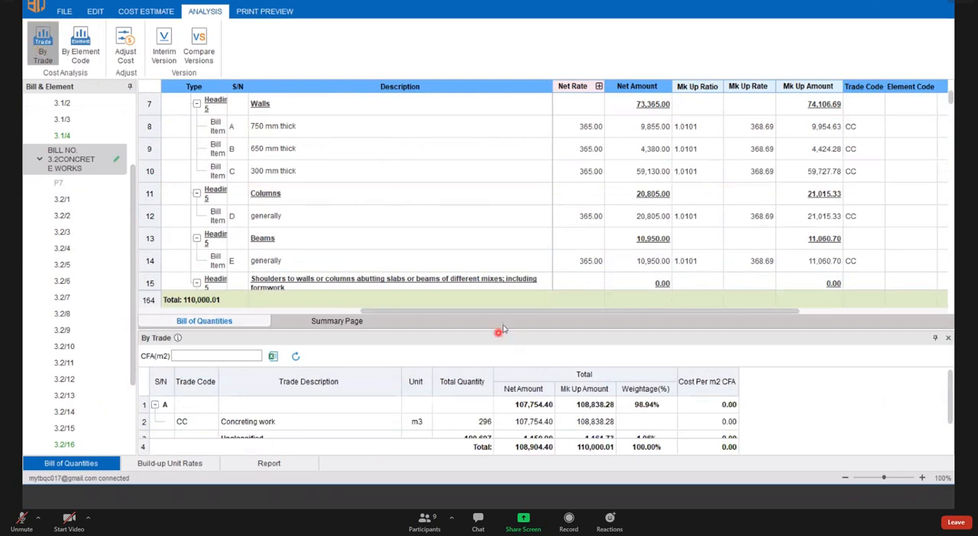
- Enlarge the By Trade analysis and examine the concreting work row's quantity, Net Amount, Mk Up Amount and Cost Per m2 CFA
drag(504, 329, 515, 301)
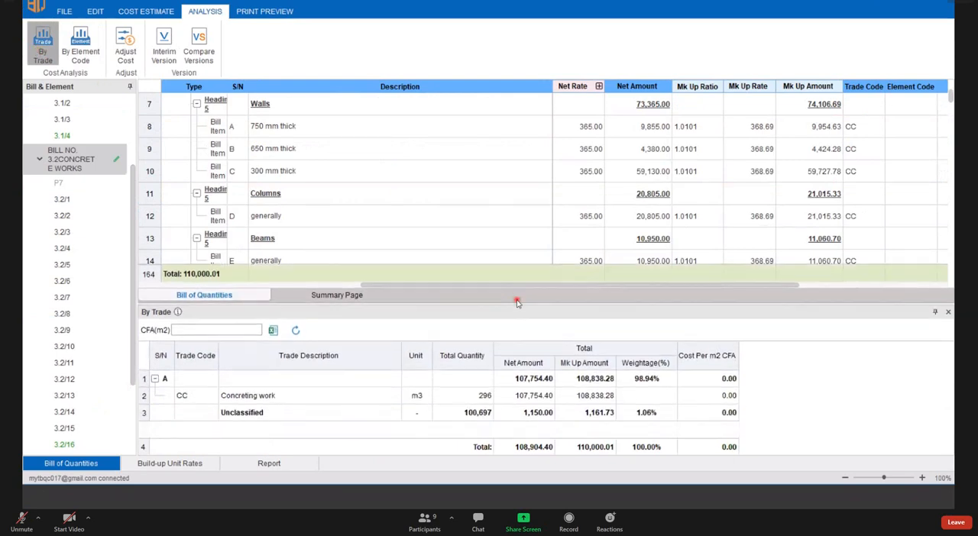
click(145, 390)
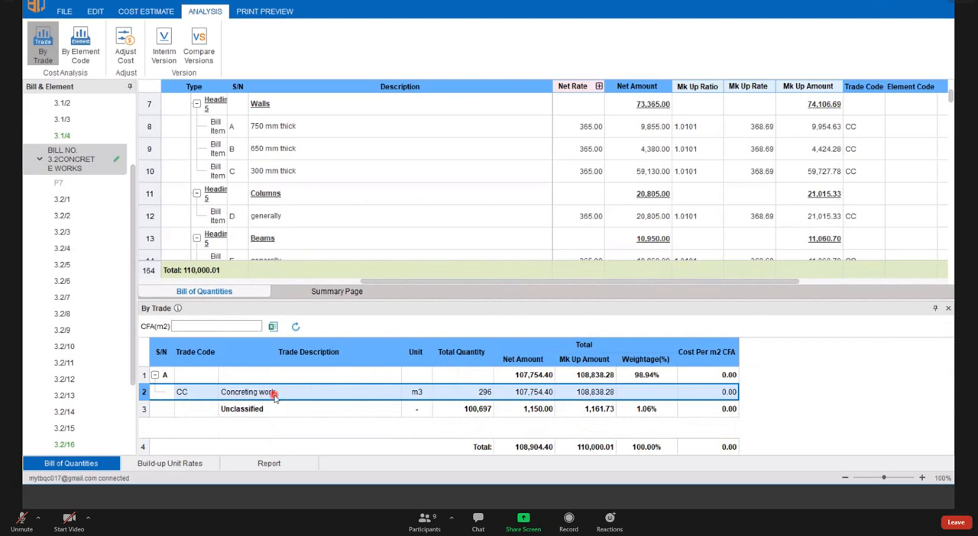
click(474, 394)
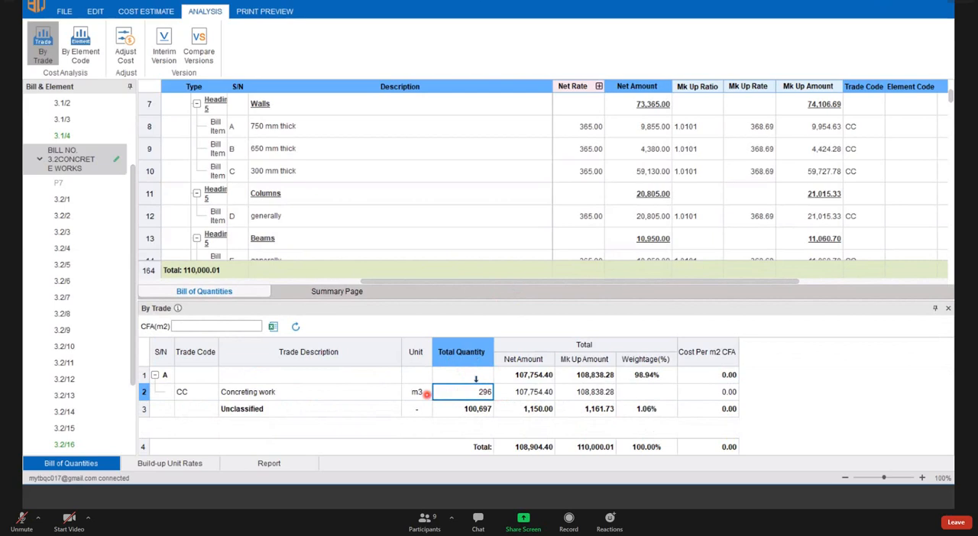
click(273, 393)
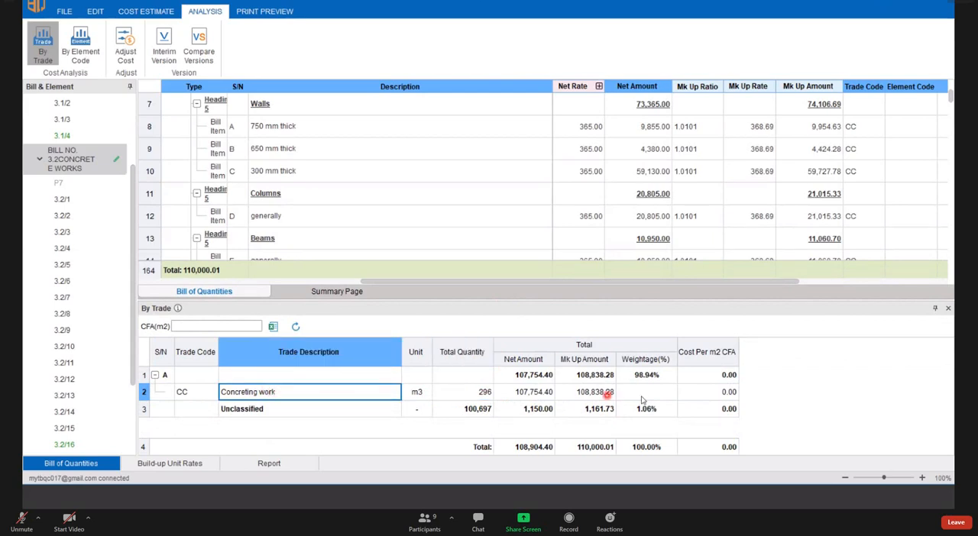
click(531, 361)
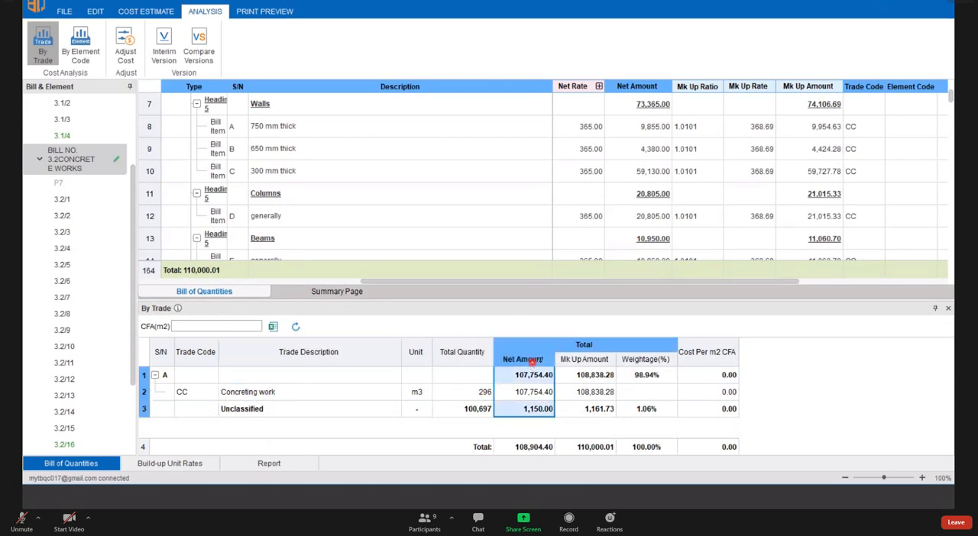
click(584, 361)
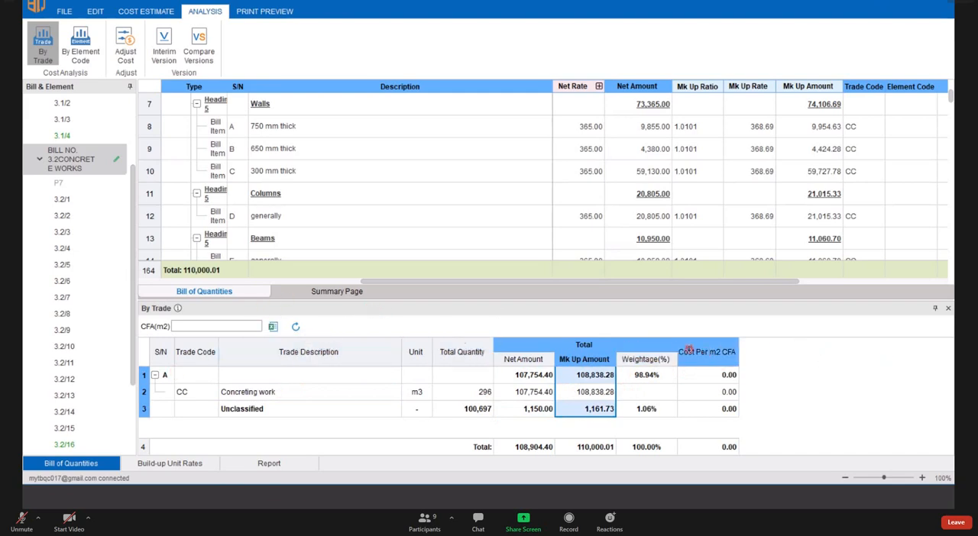
click(703, 345)
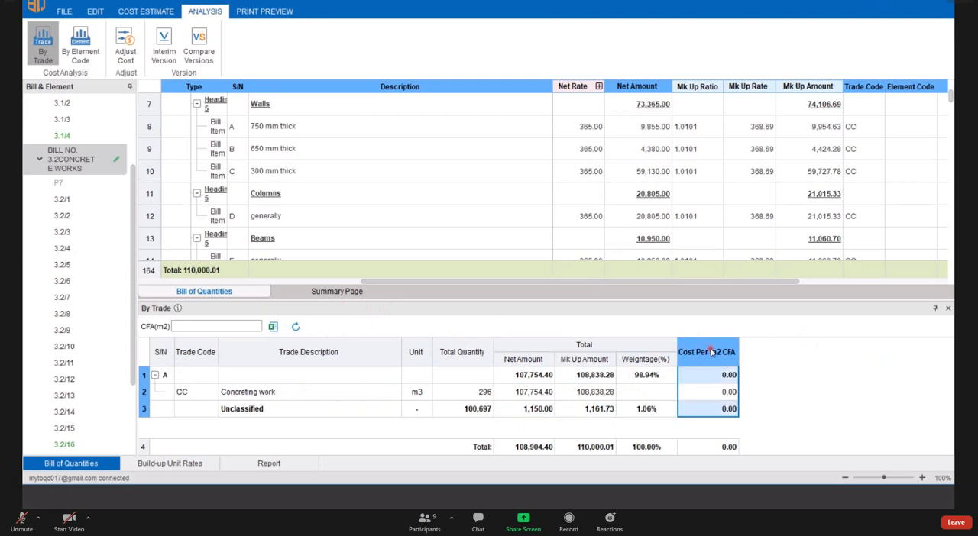
click(145, 392)
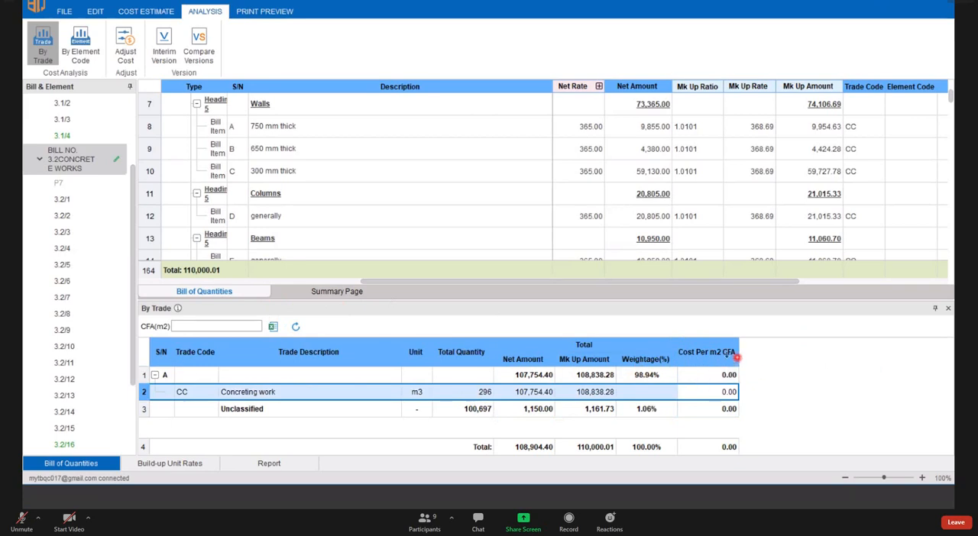
- Set the CFA to 10000 m2 to calculate each trade's cost per m2, and close the By Trade analysis
click(202, 327)
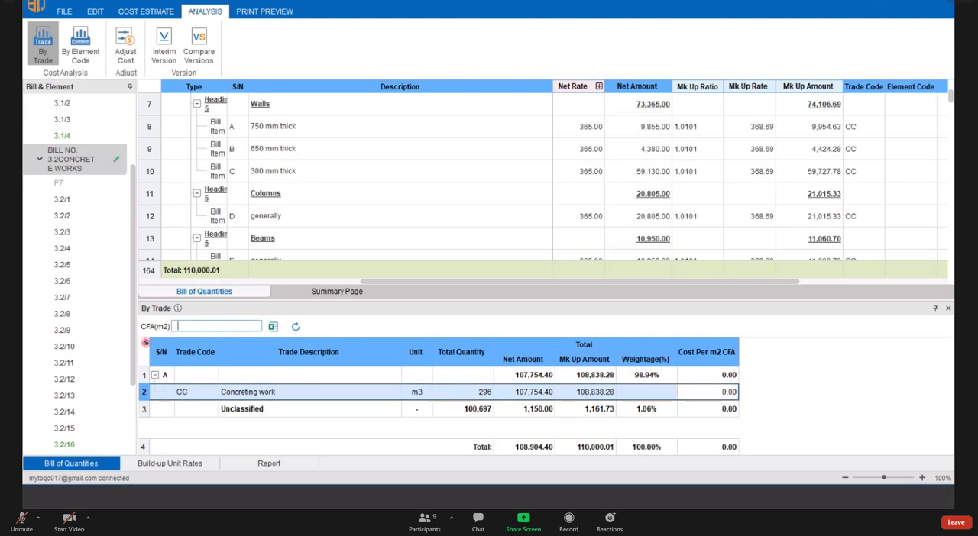
text(10000)
click(145, 342)
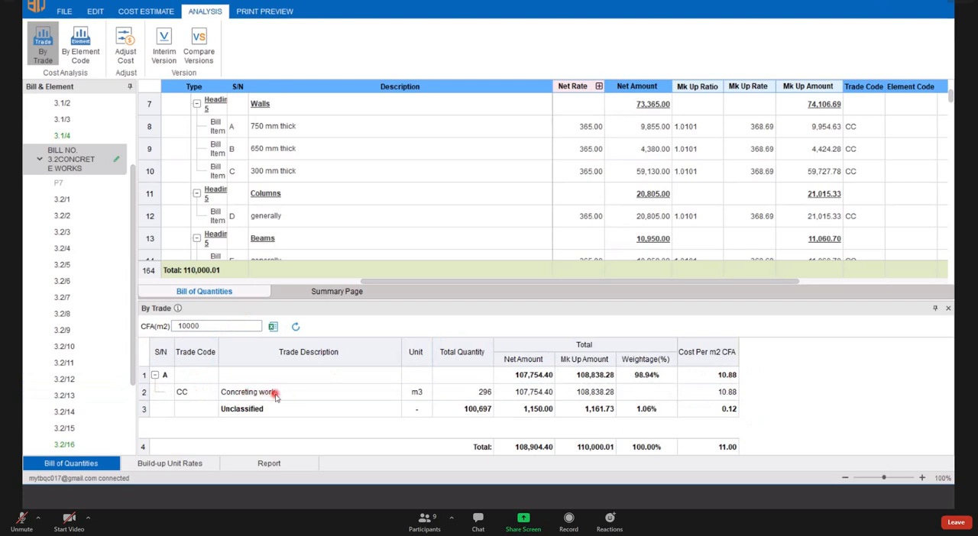
click(727, 392)
click(727, 375)
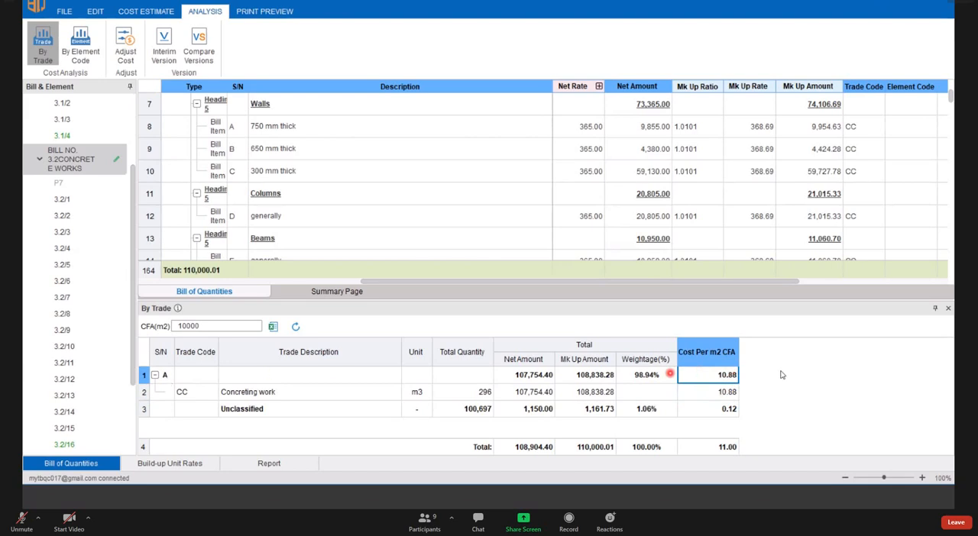
click(947, 308)
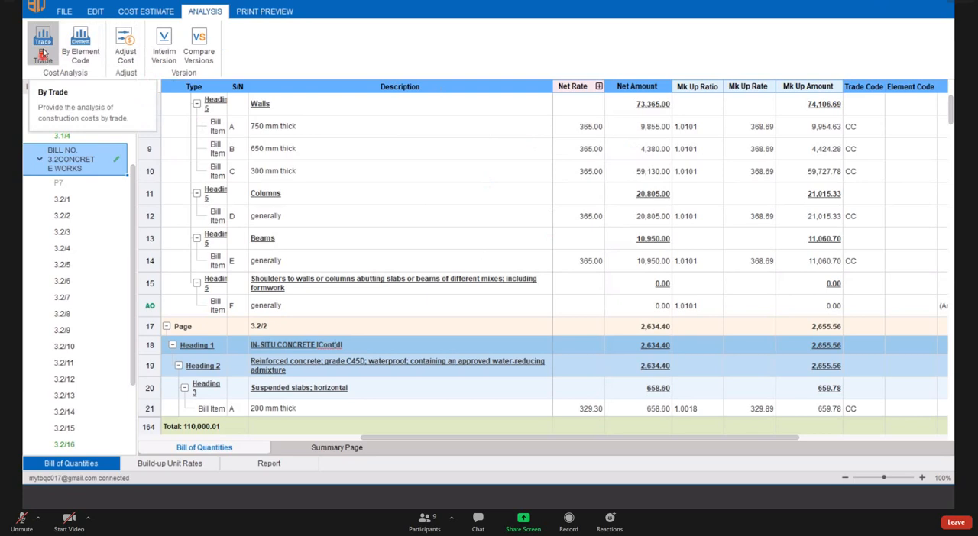
click(355, 16)
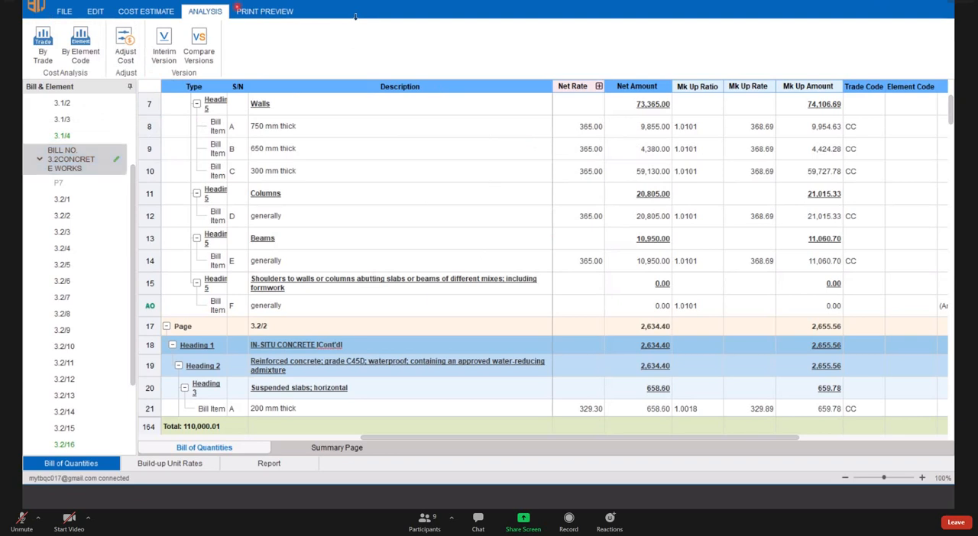
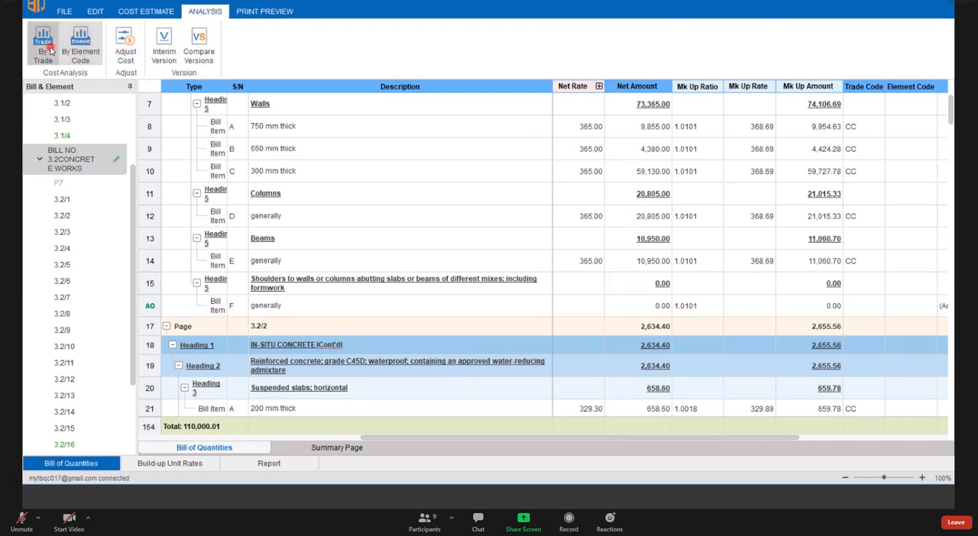
- Review the By Trade cost analysis for BILL NO. 3.2 CONCRETE WORKS again and close it
click(94, 50)
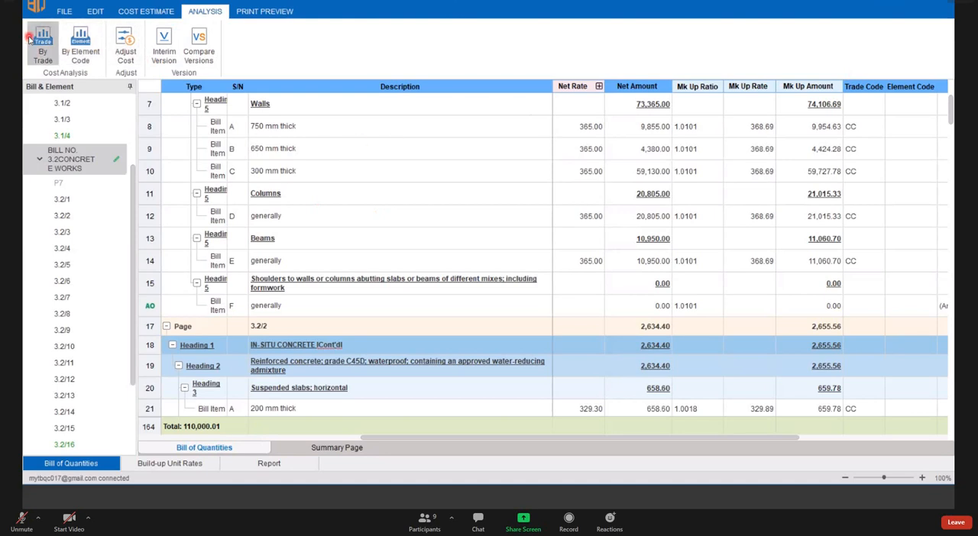
click(84, 59)
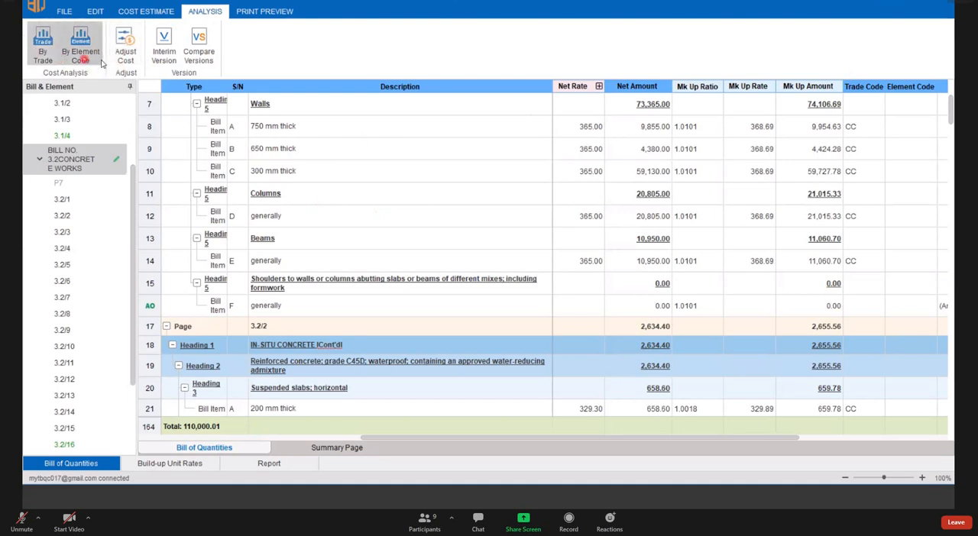
click(42, 51)
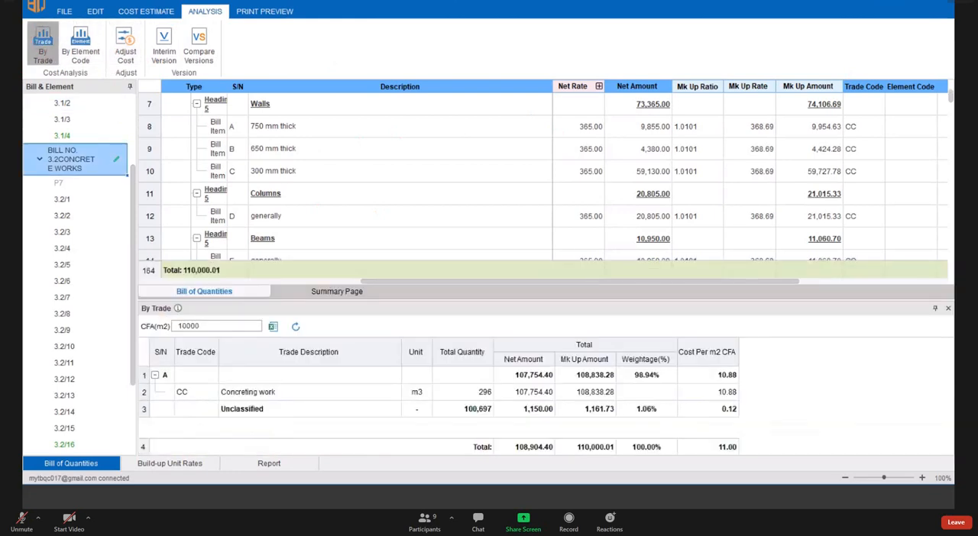
click(946, 308)
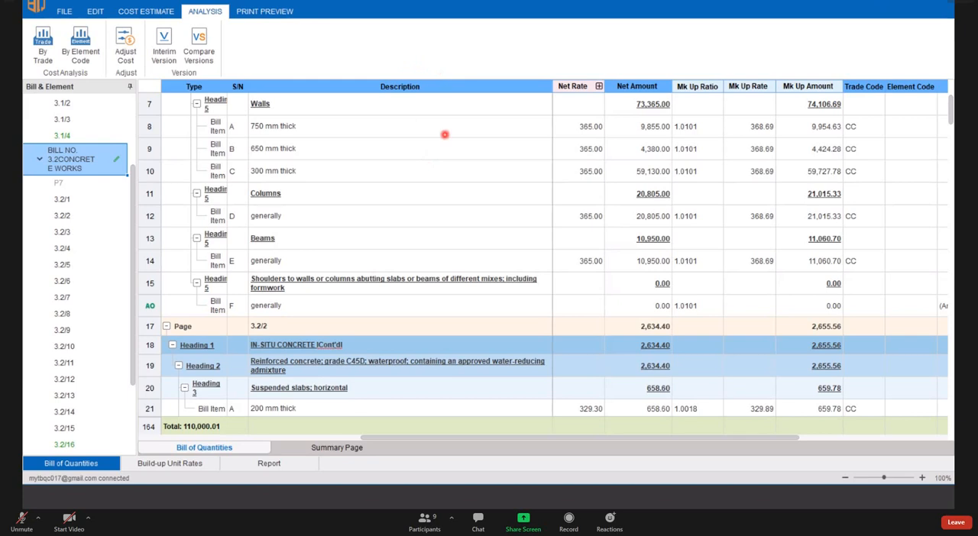
key(super)
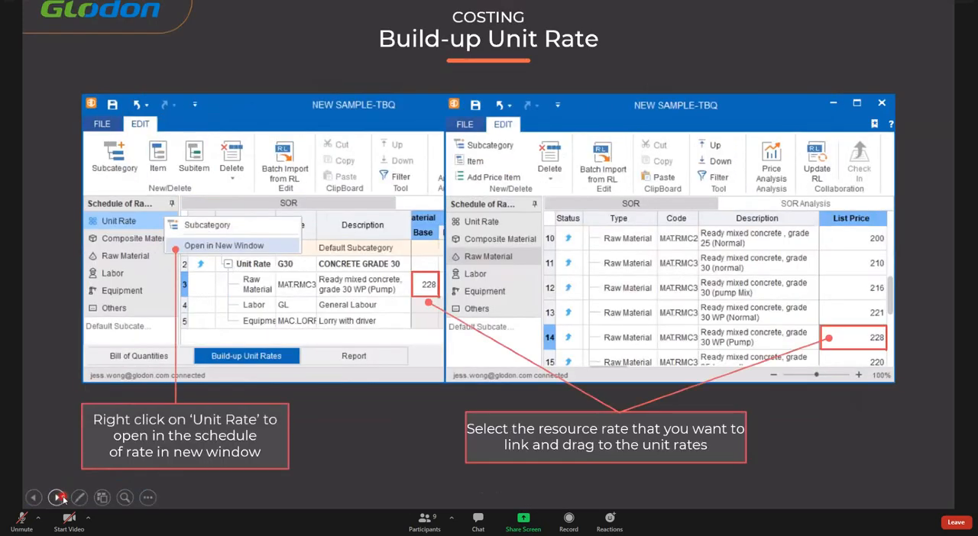
click(63, 498)
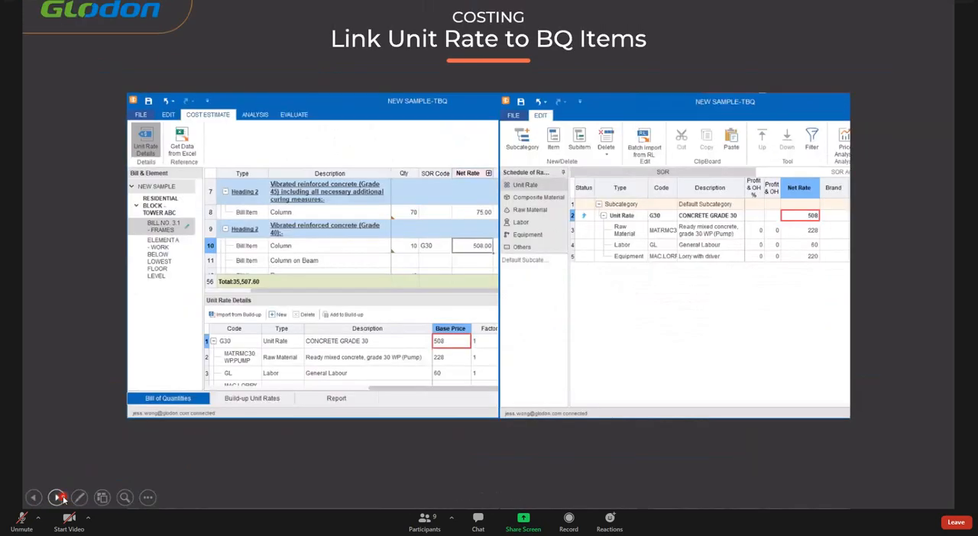
click(64, 498)
click(64, 498)
click(63, 498)
click(63, 498)
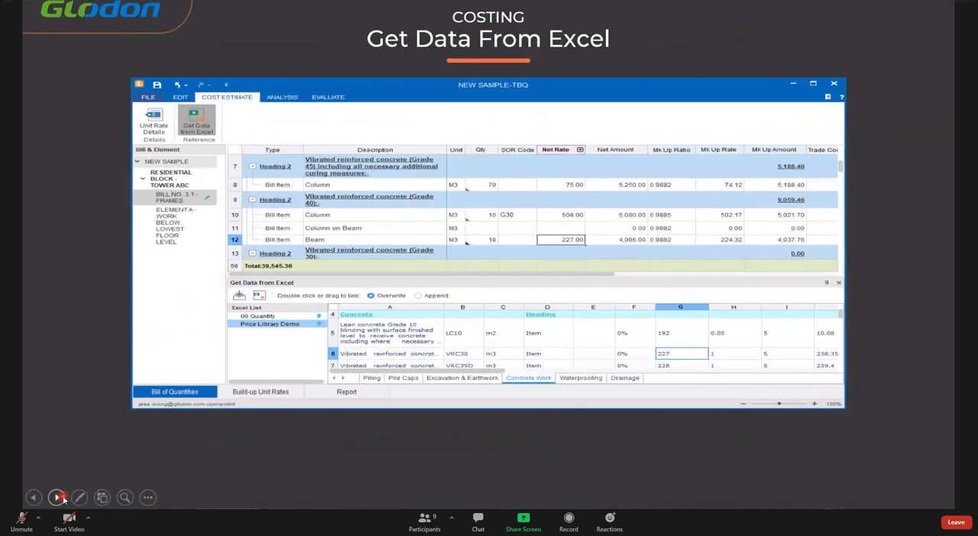
click(63, 498)
click(63, 498)
click(63, 498)
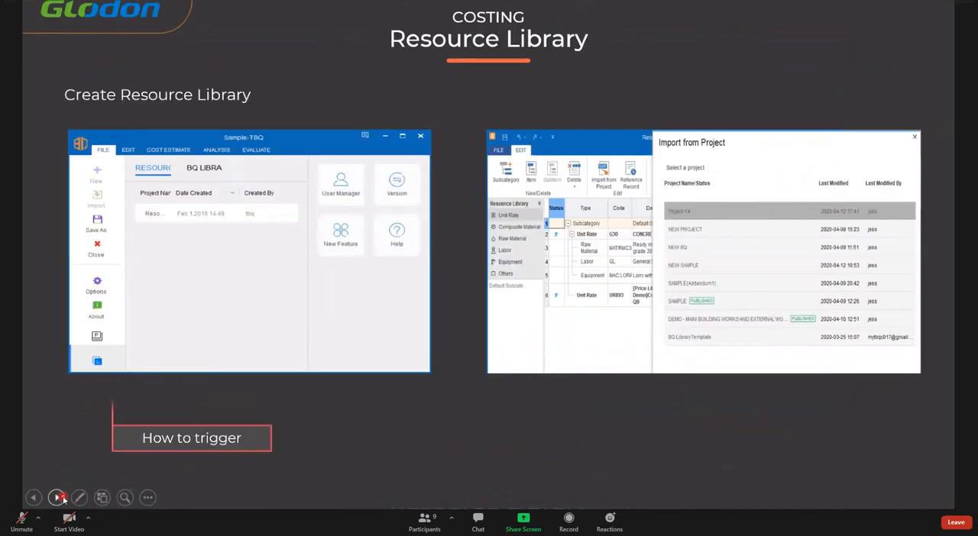
click(64, 498)
click(64, 498)
click(64, 498)
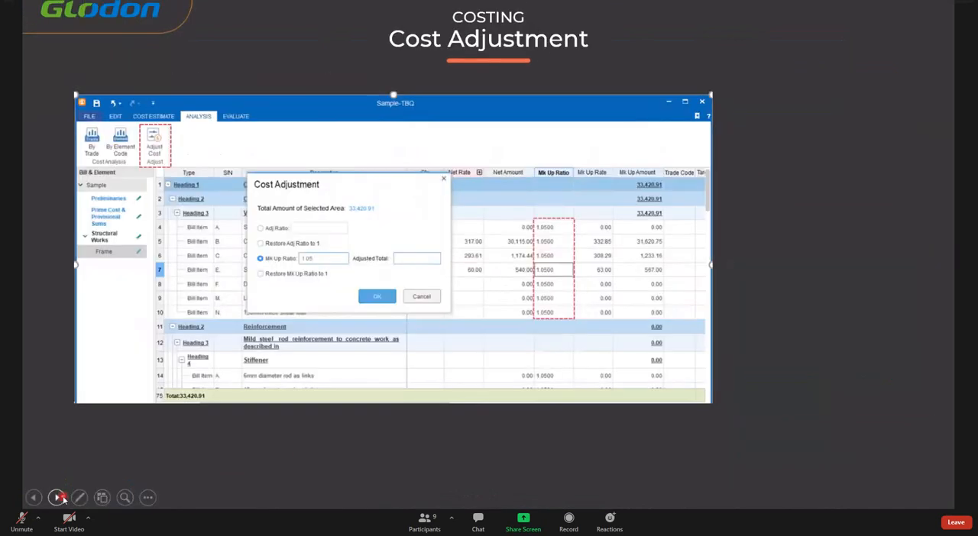
click(63, 498)
click(63, 498)
click(63, 498)
click(63, 498)
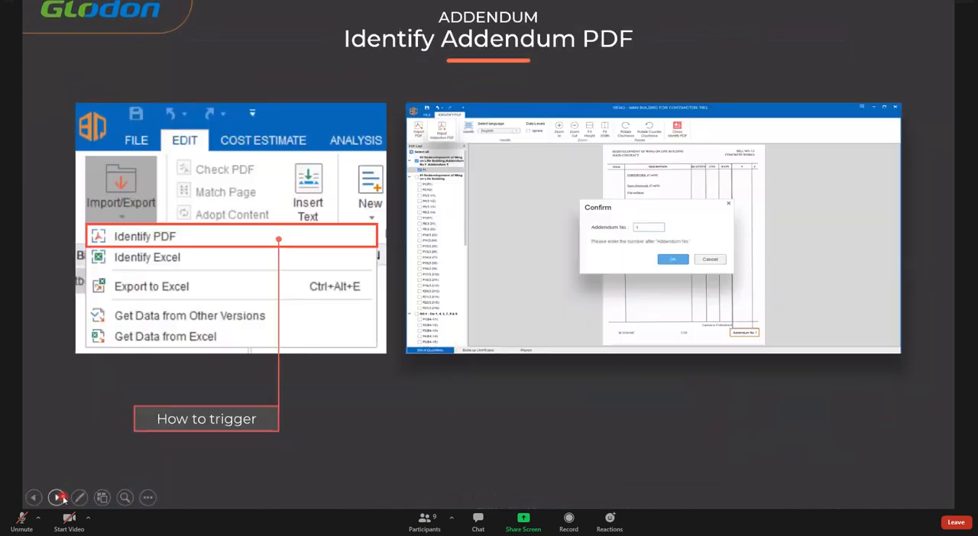
click(64, 498)
click(64, 498)
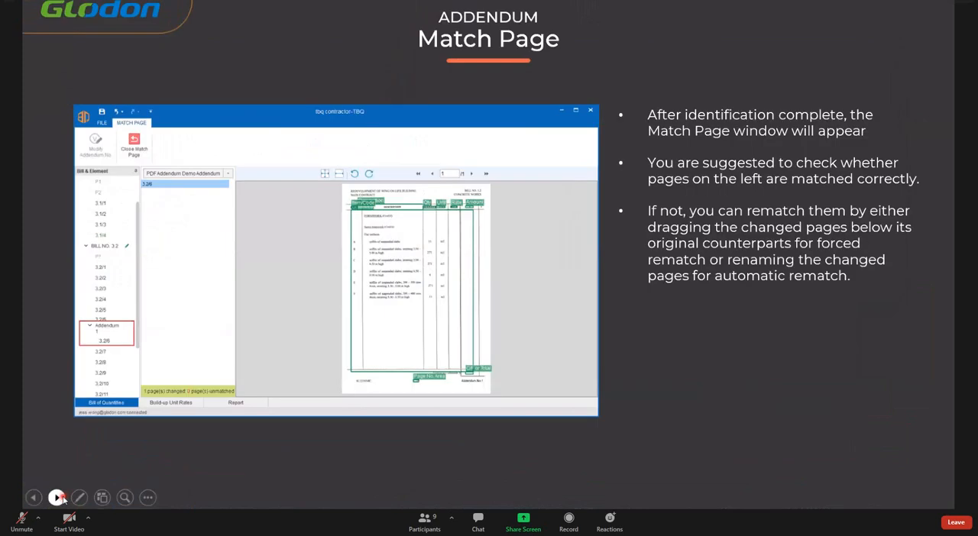
click(63, 498)
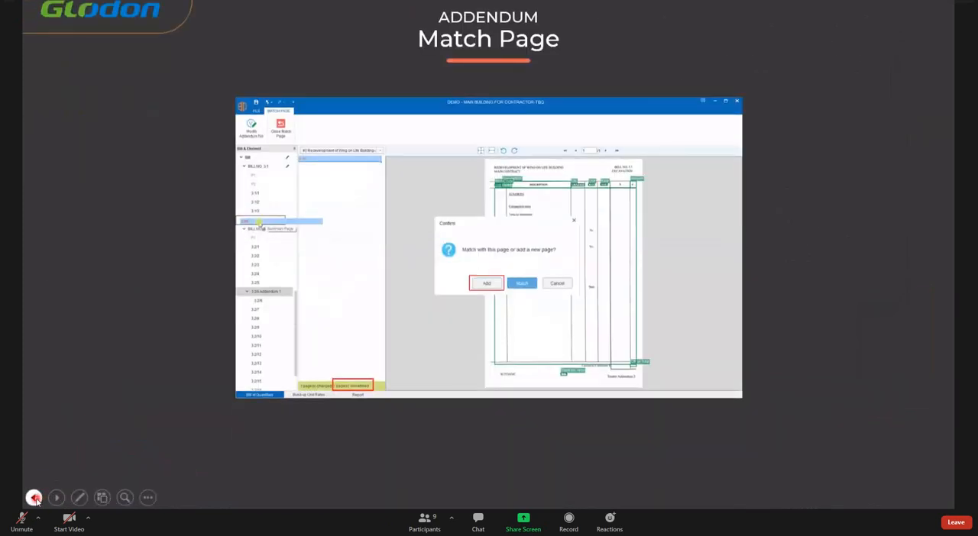
click(33, 498)
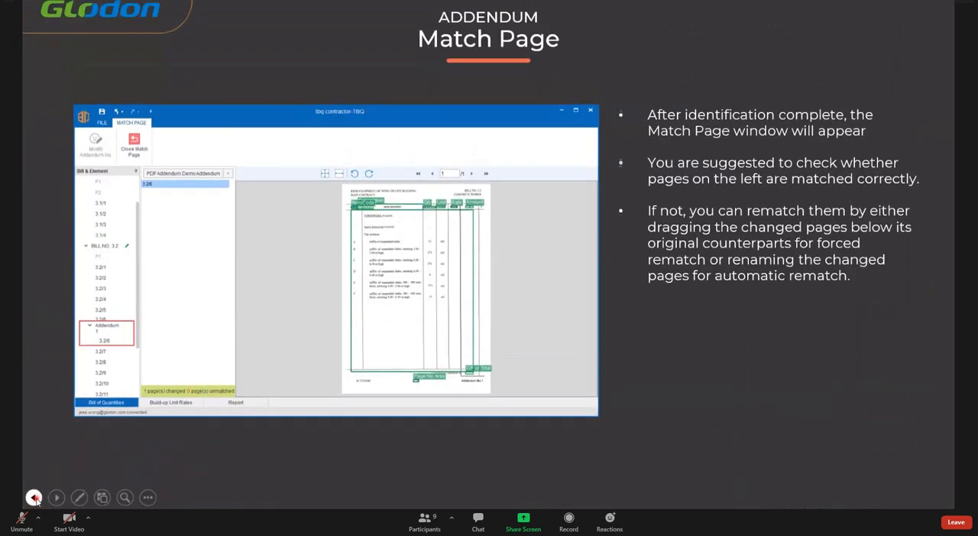
click(35, 498)
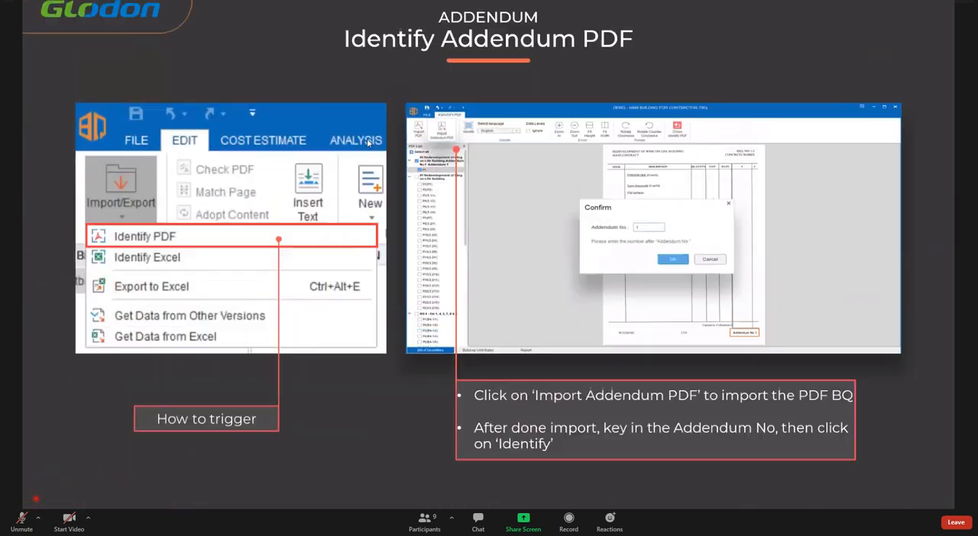
click(36, 499)
click(35, 499)
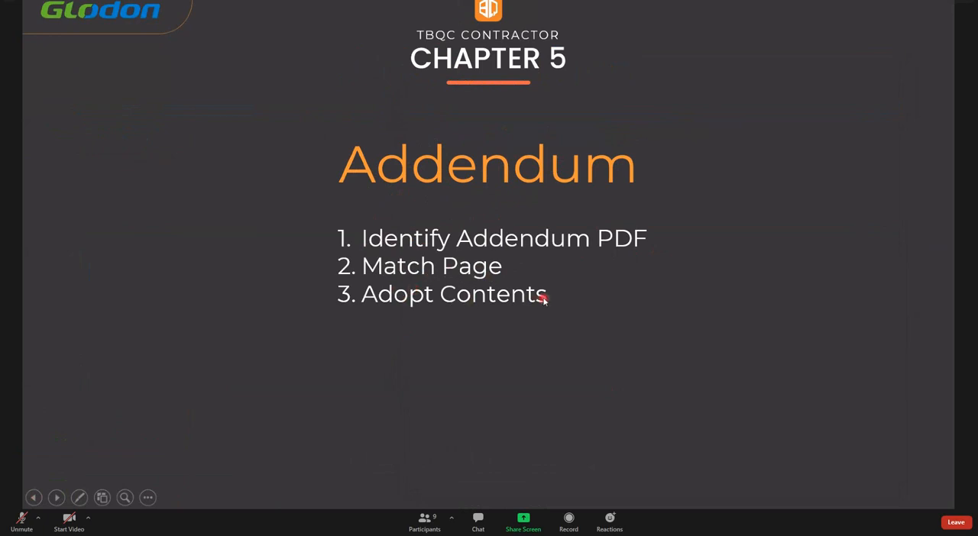
click(356, 271)
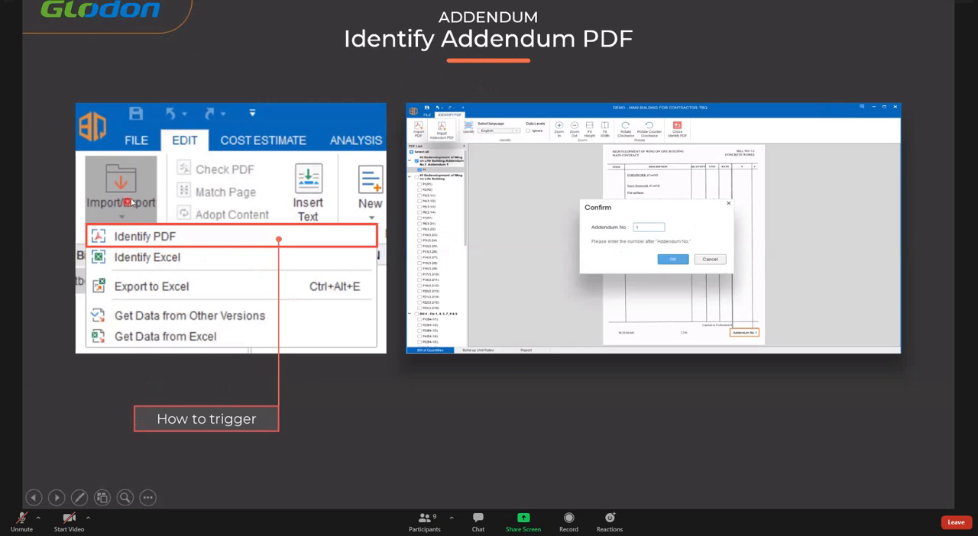
click(171, 223)
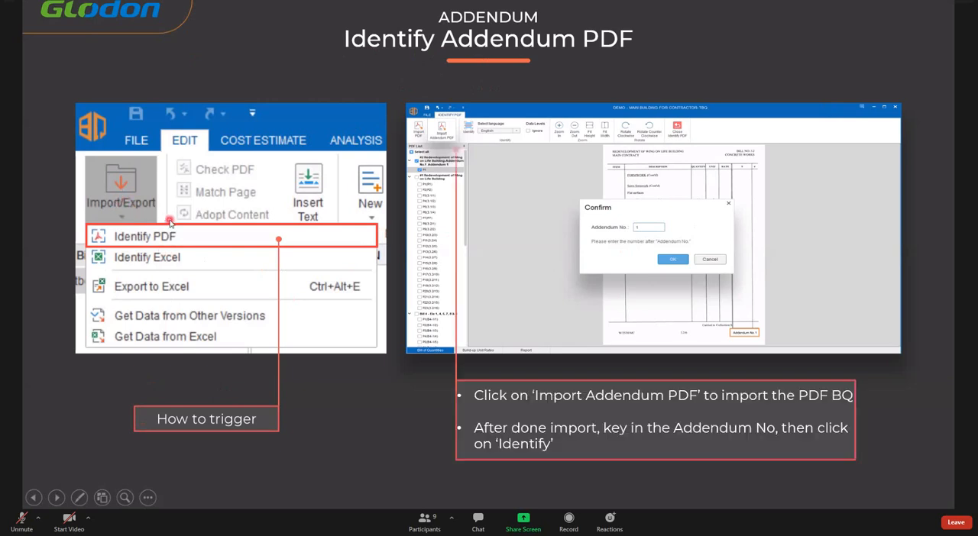
click(171, 223)
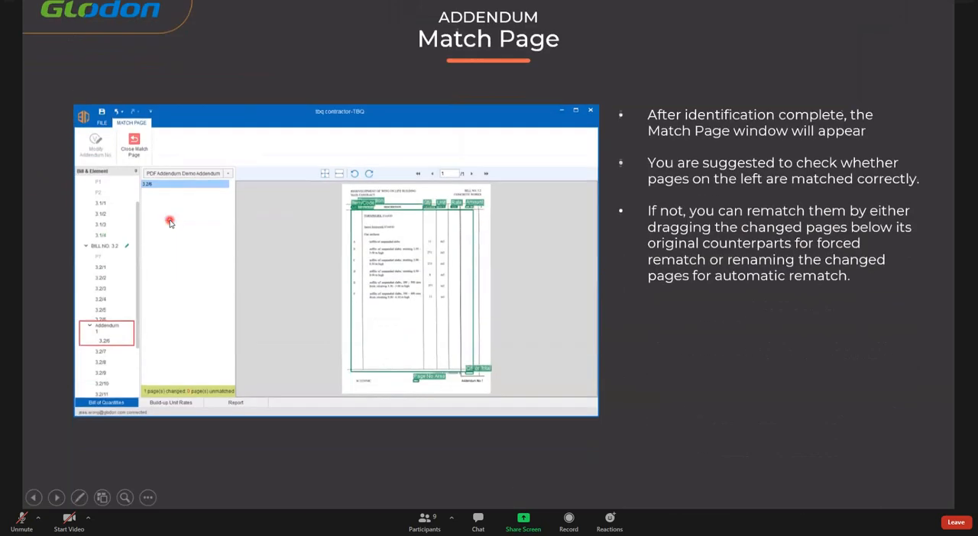
click(170, 220)
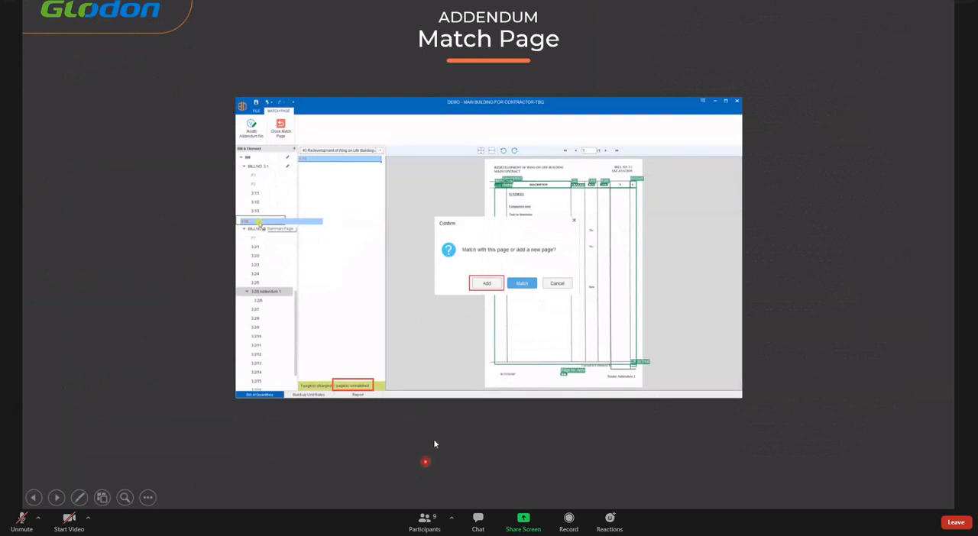
- Switch from the slides to the TBQ project and show bill page 3.2/1
key(super)
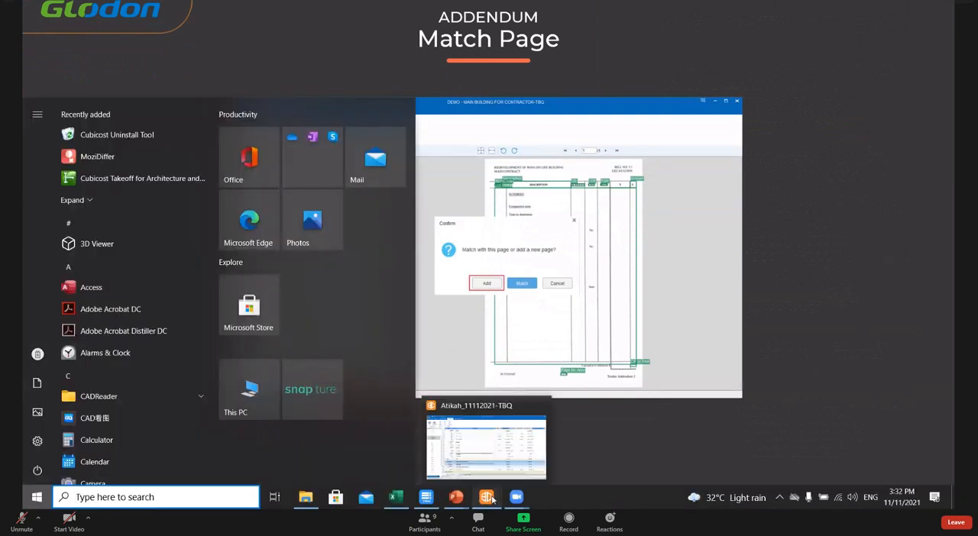
click(489, 498)
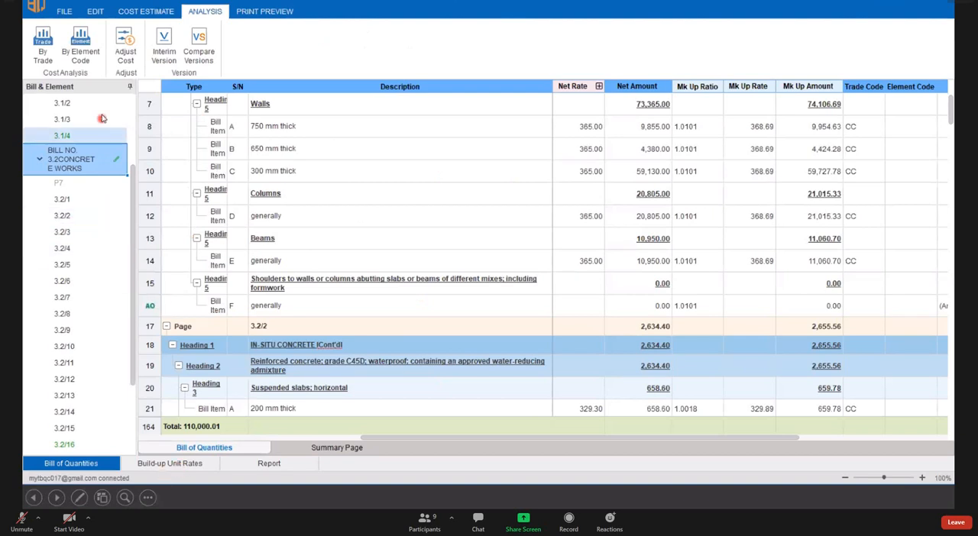
click(84, 200)
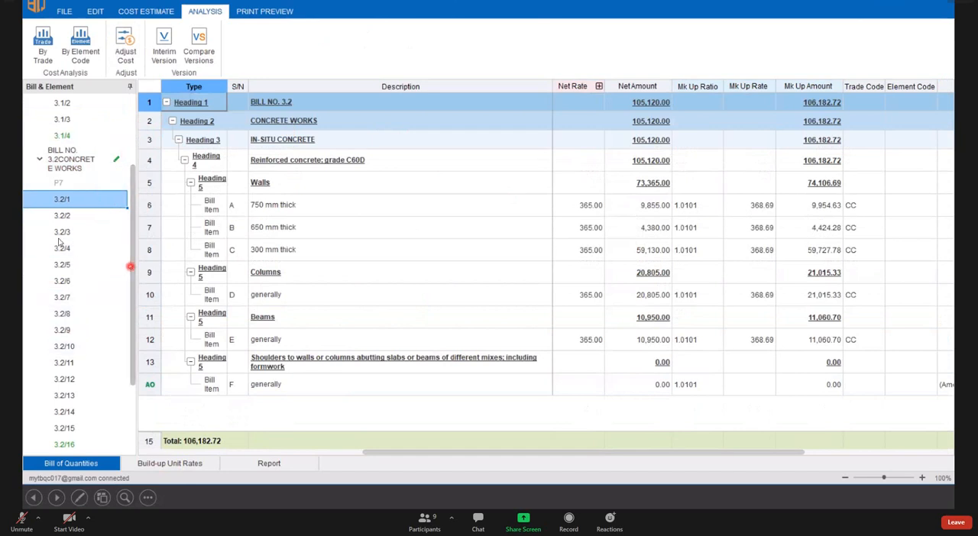
- Enter the Identify PDF view of the project's bill of quantities
click(91, 12)
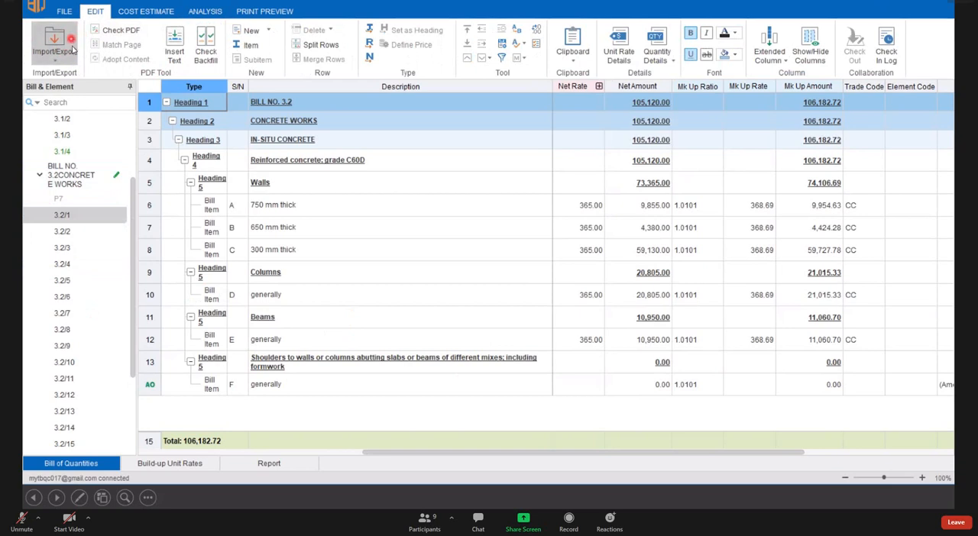
click(93, 241)
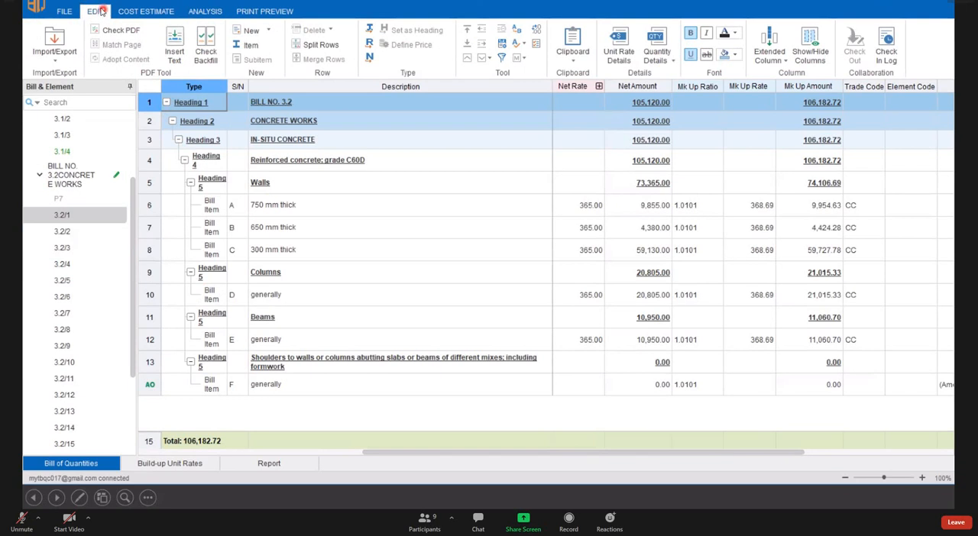
click(78, 28)
click(95, 12)
click(63, 40)
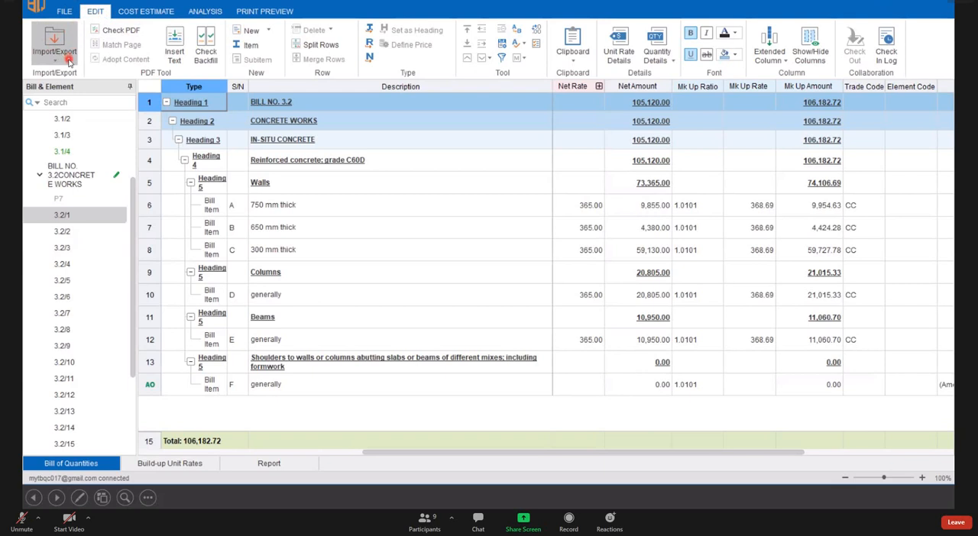
click(69, 60)
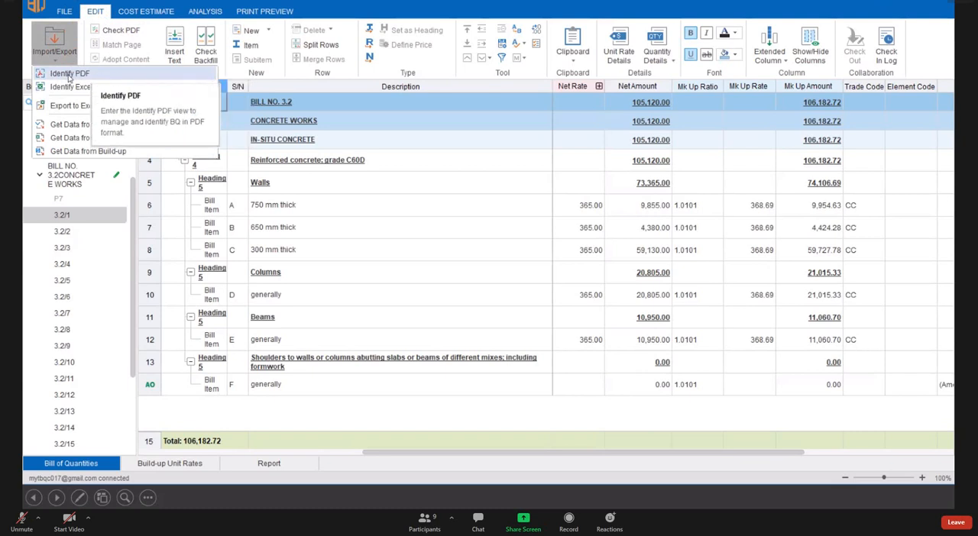
click(129, 74)
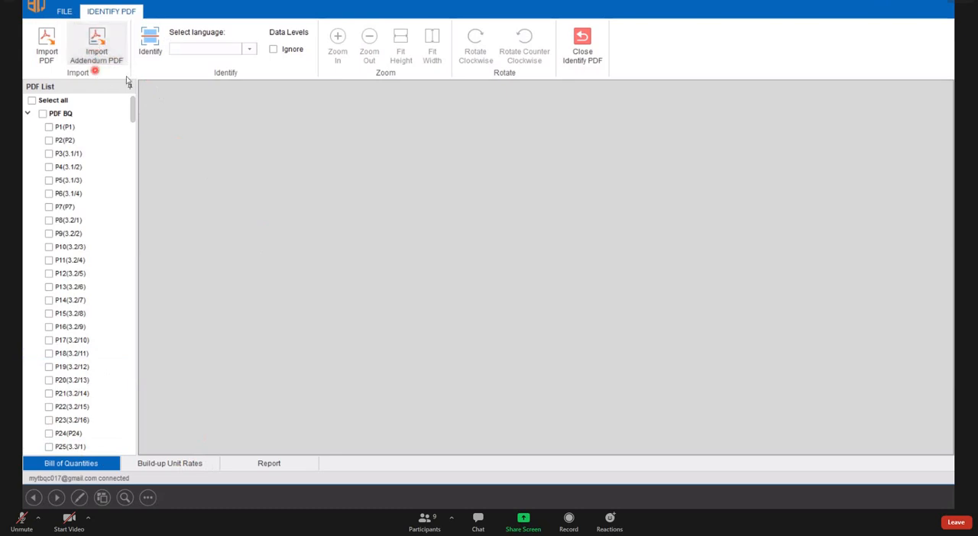
- Choose PDF Addendum from the Contractor_Materials folder as the addendum PDF to import
click(111, 58)
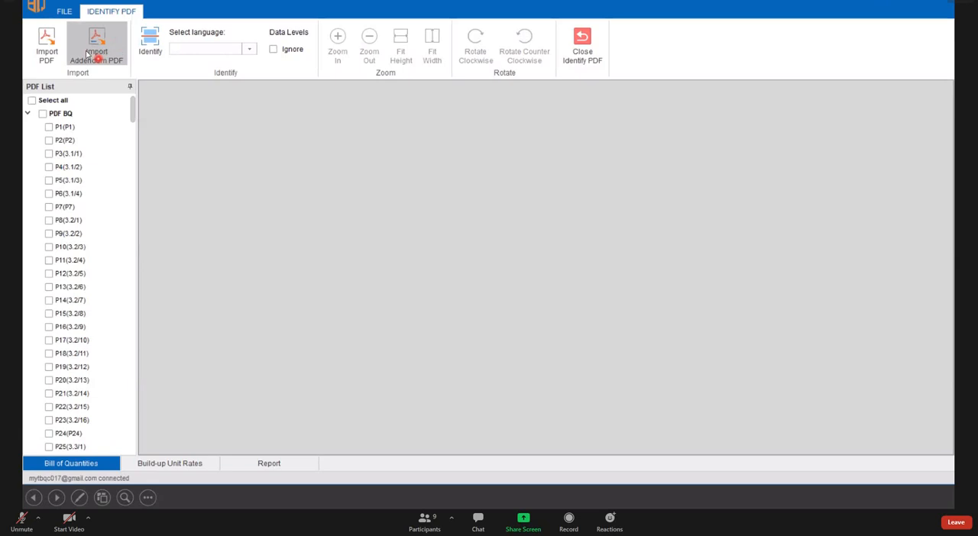
click(109, 52)
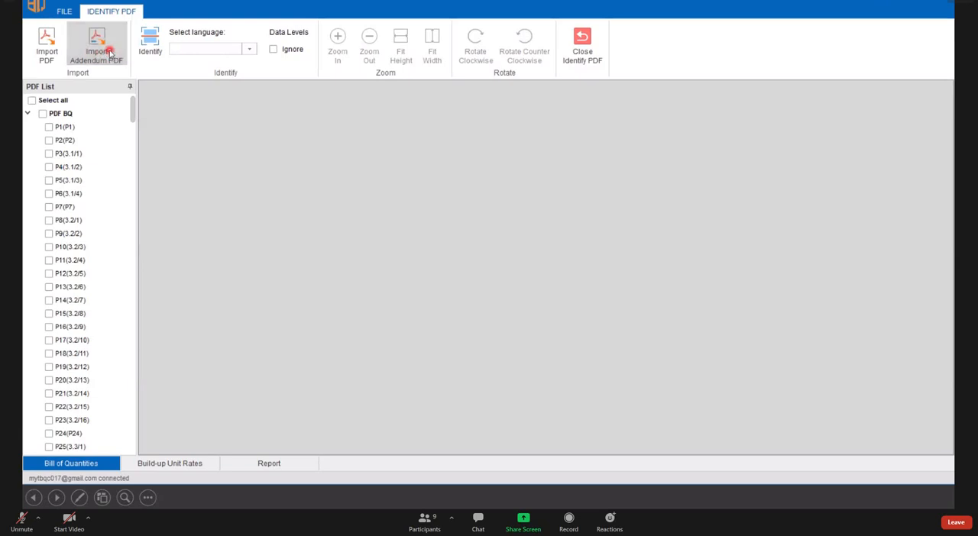
double_click(207, 168)
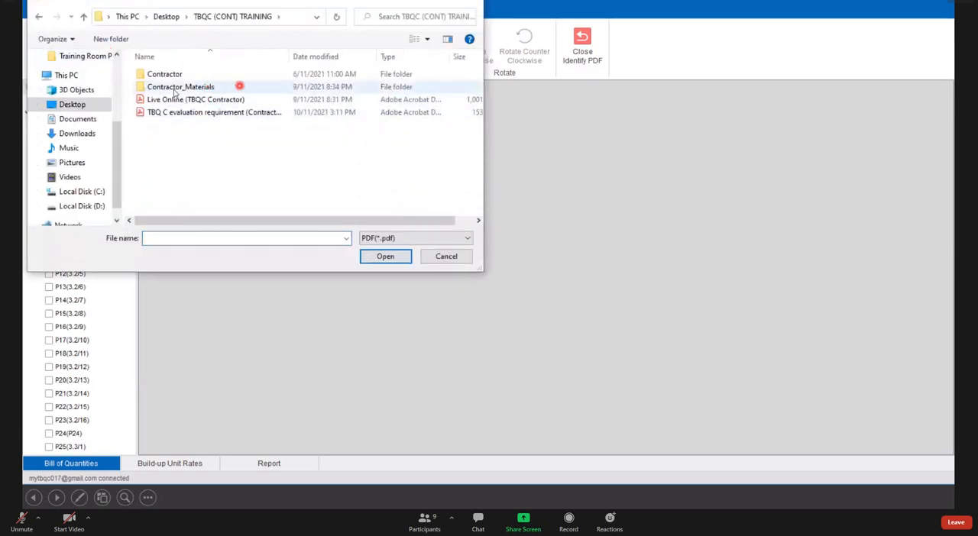
double_click(195, 87)
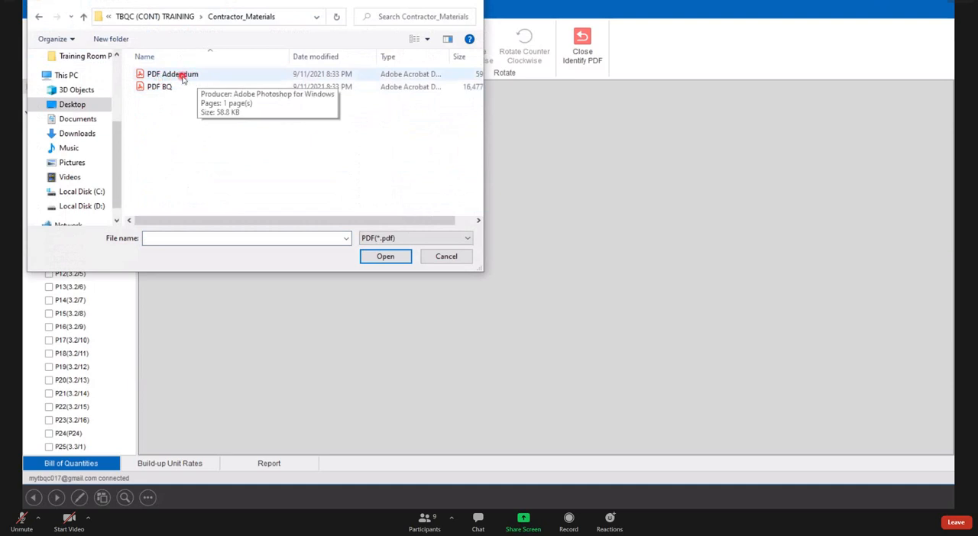
click(183, 80)
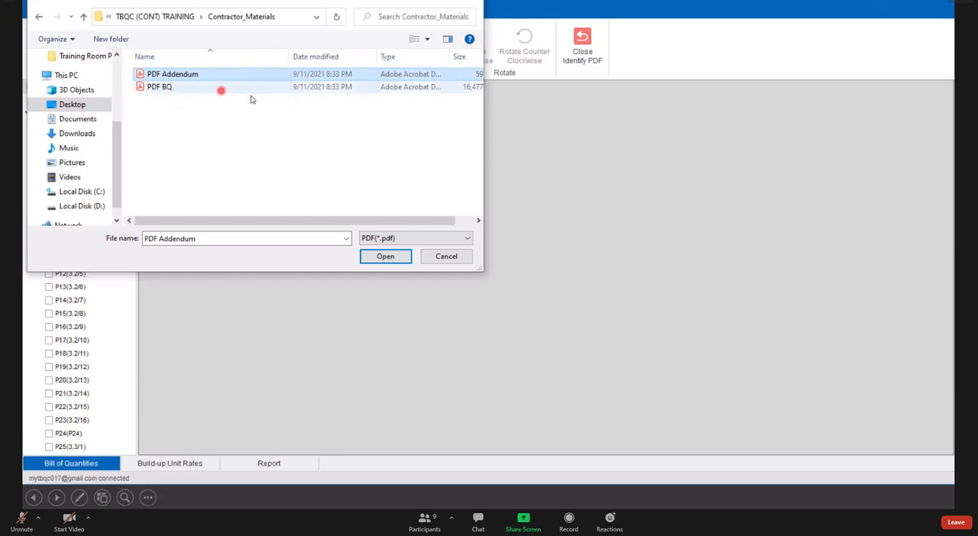
click(386, 257)
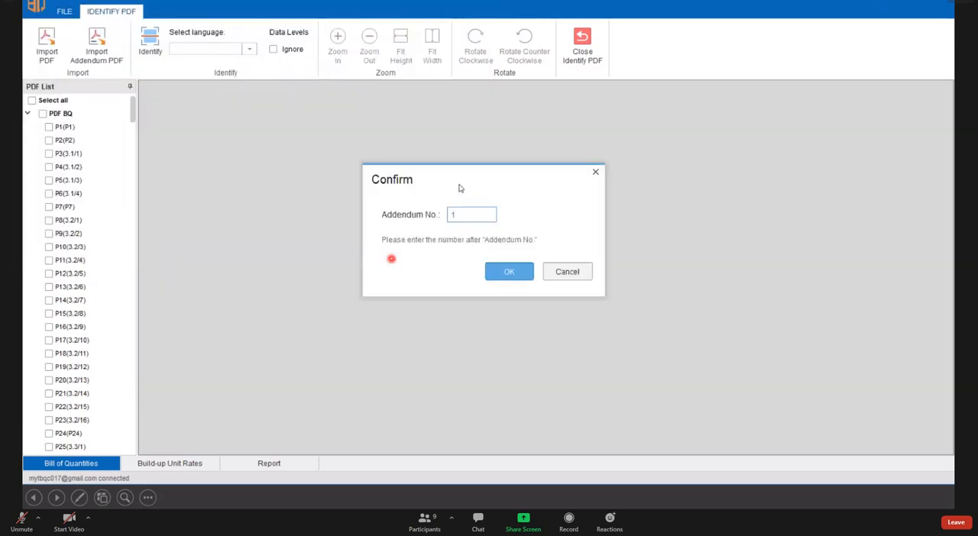
- Set the Addendum No. to 1 and complete the addendum PDF import
drag(460, 178, 341, 200)
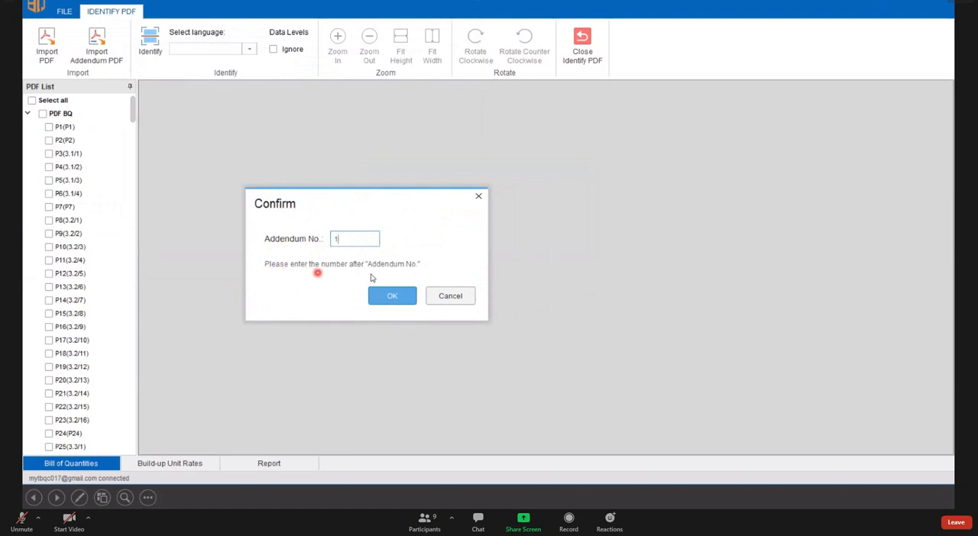
drag(359, 239, 320, 238)
click(374, 239)
click(393, 296)
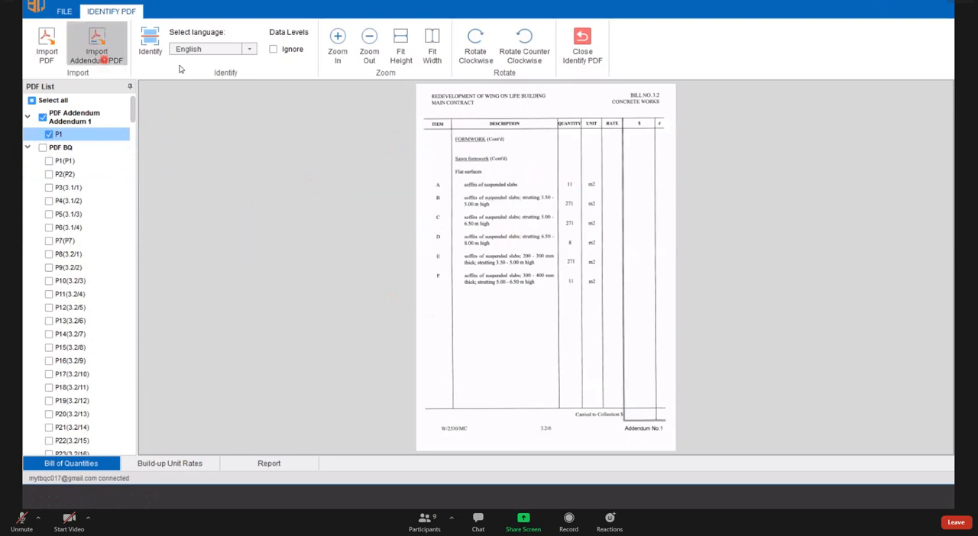
- Identify page P1 of the imported PDF Addendum with English as the language
click(158, 51)
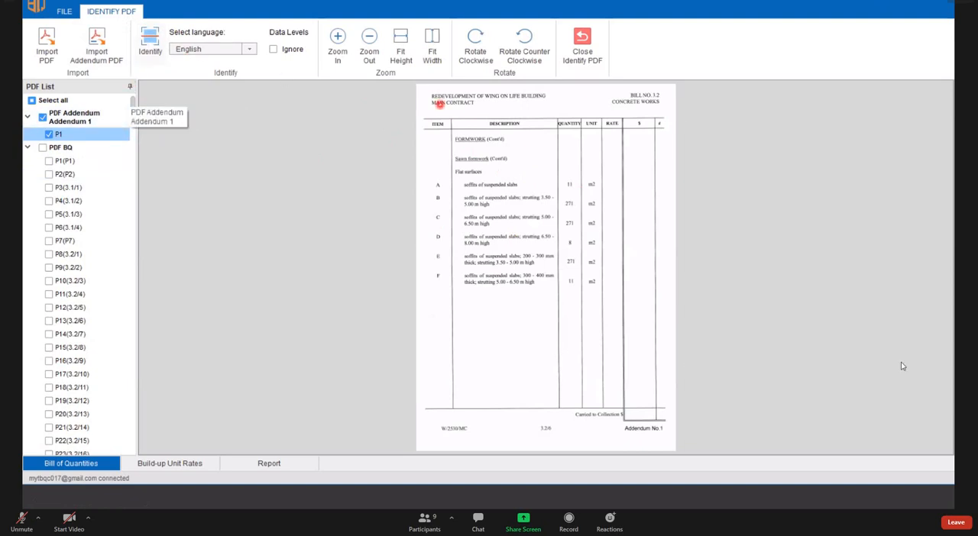
click(151, 42)
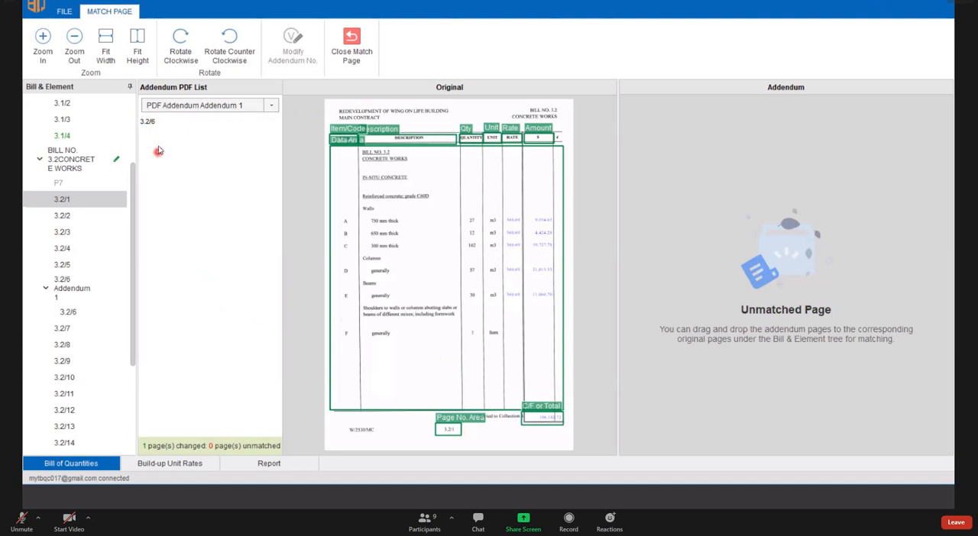
- Compare addendum page 3.2/6 with its matched original page in the bill tree
mouse_move(132, 194)
mouse_down()
mouse_move(136, 133)
mouse_move(132, 182)
mouse_up()
drag(129, 222, 133, 182)
scroll(89, 266, down, 2)
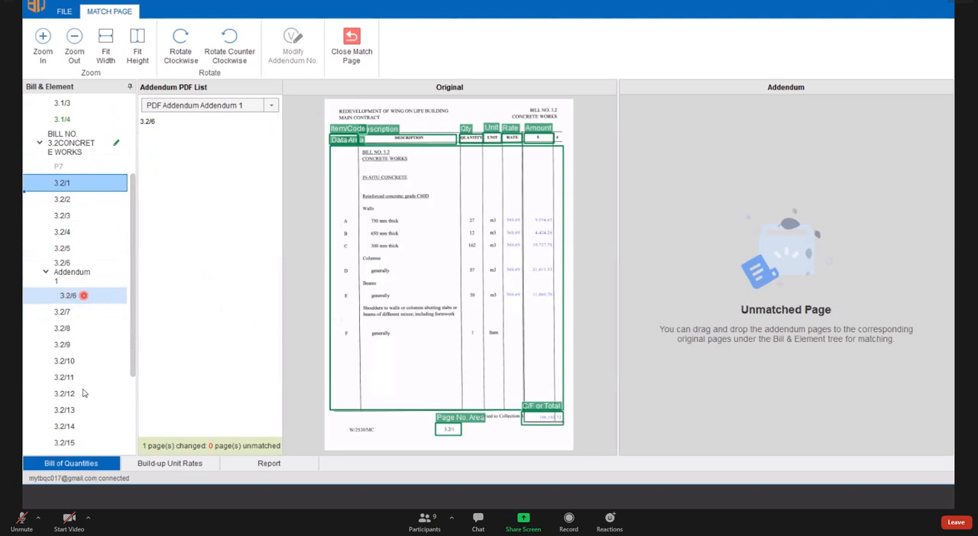
click(69, 298)
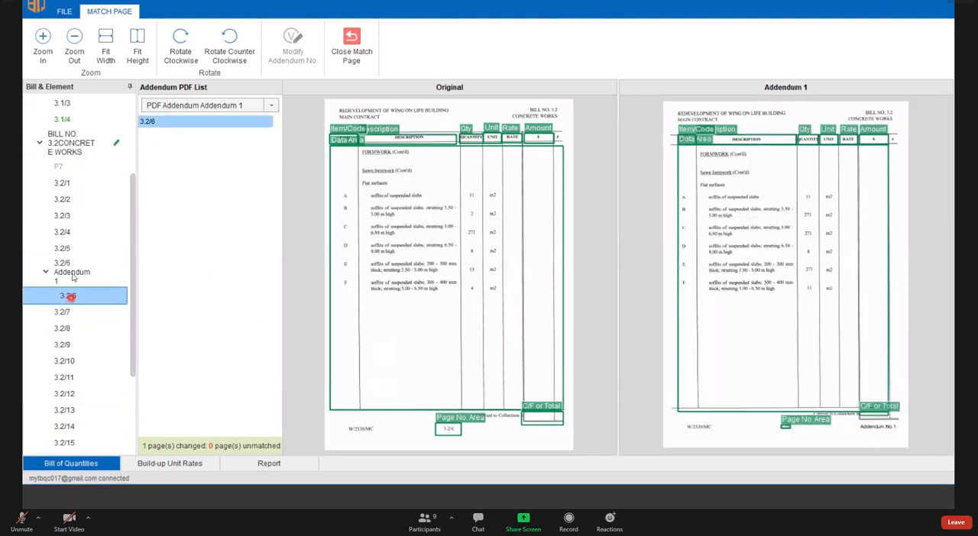
click(68, 275)
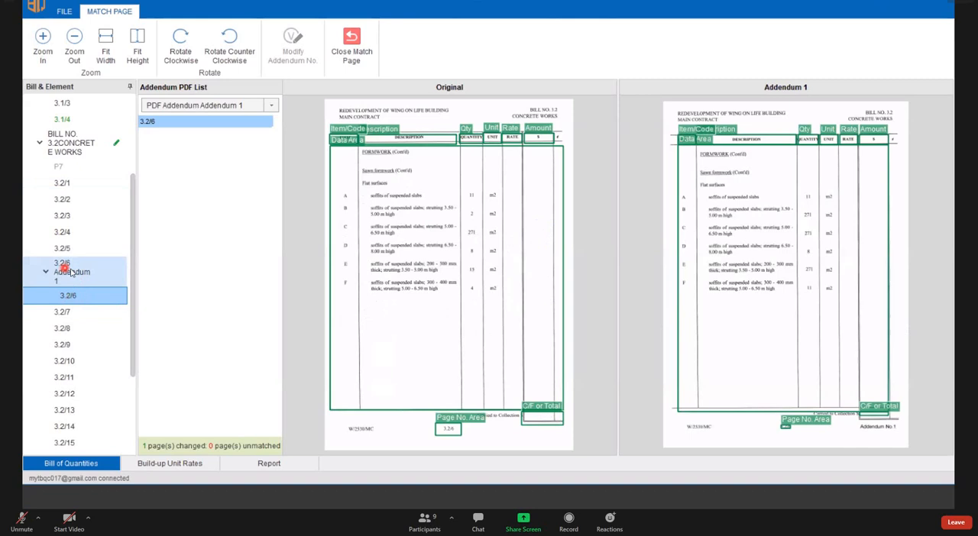
click(70, 272)
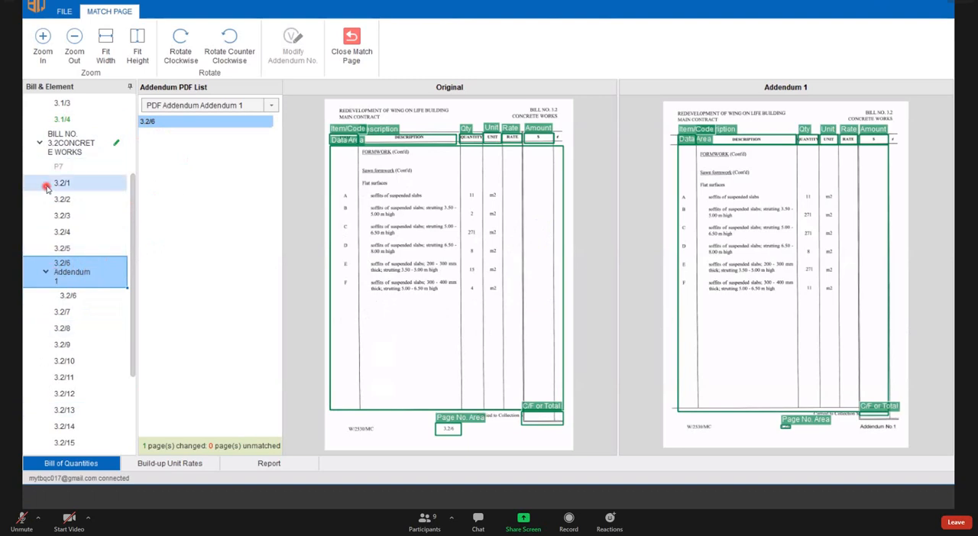
scroll(47, 189, down, 3)
scroll(81, 183, up, 5)
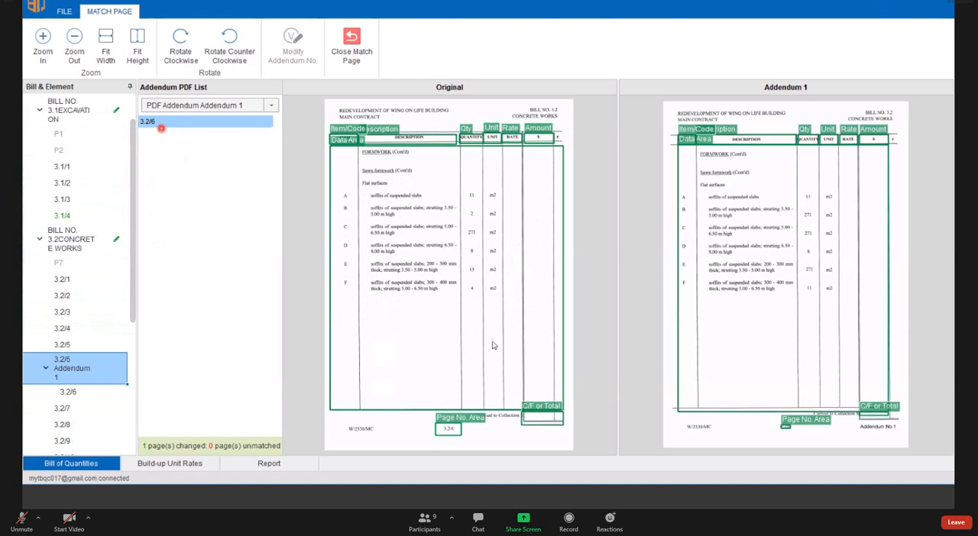
- Switch to the PowerPoint presentation and show the addendum Match Page slide on adding unmatched pages
key(super)
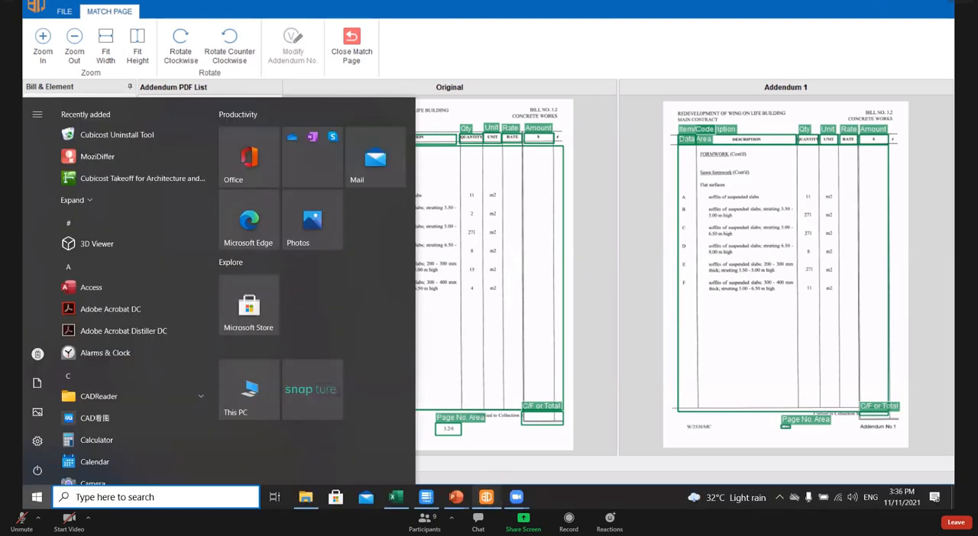
key(super)
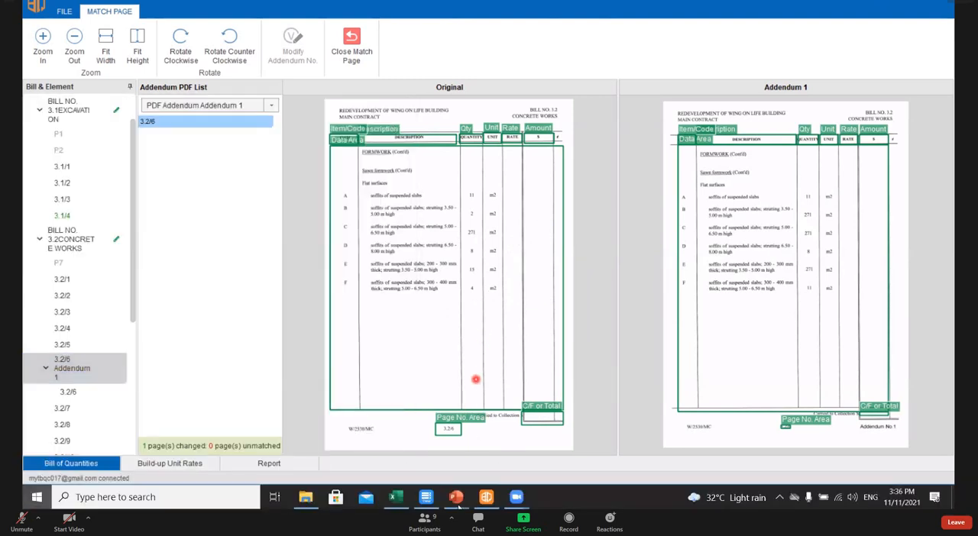
key(super)
mouse_move(456, 497)
click(458, 439)
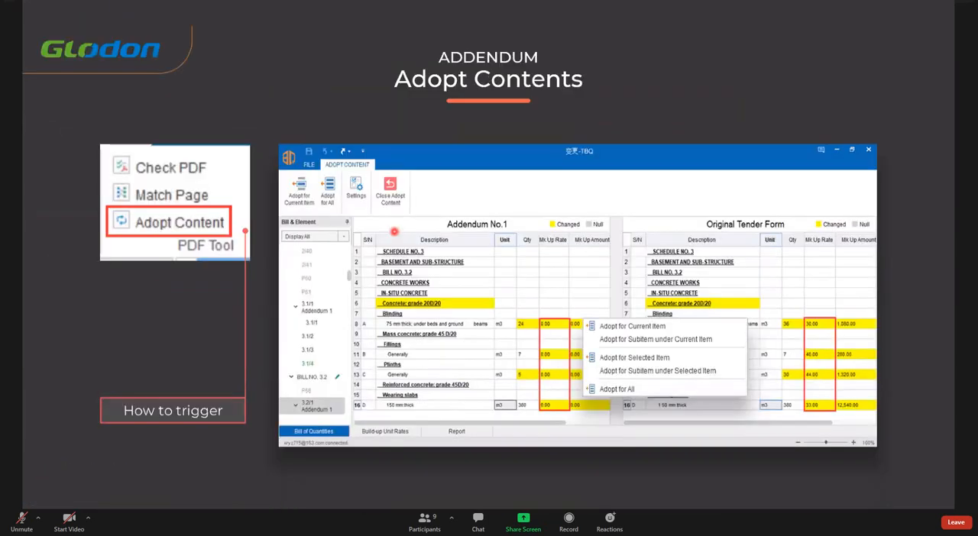
key(Left)
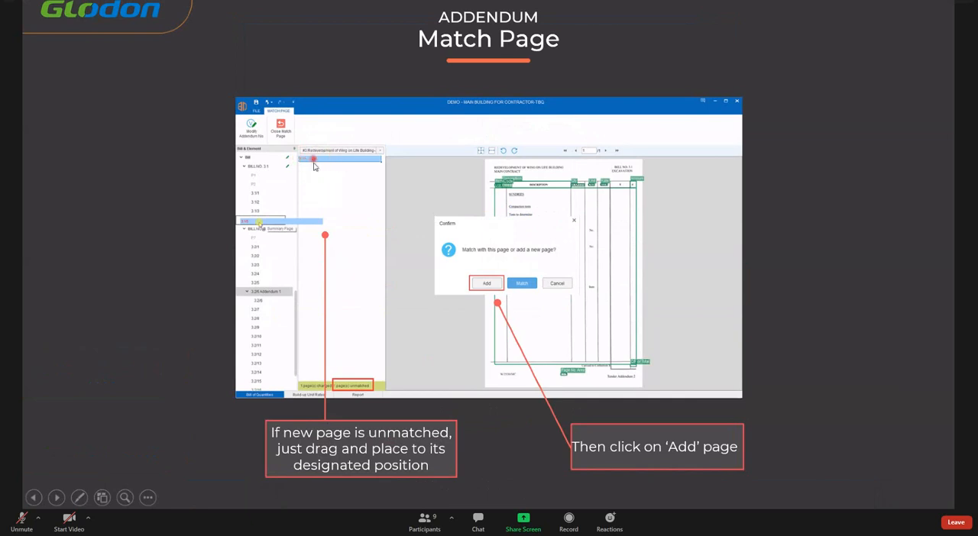
key(Right)
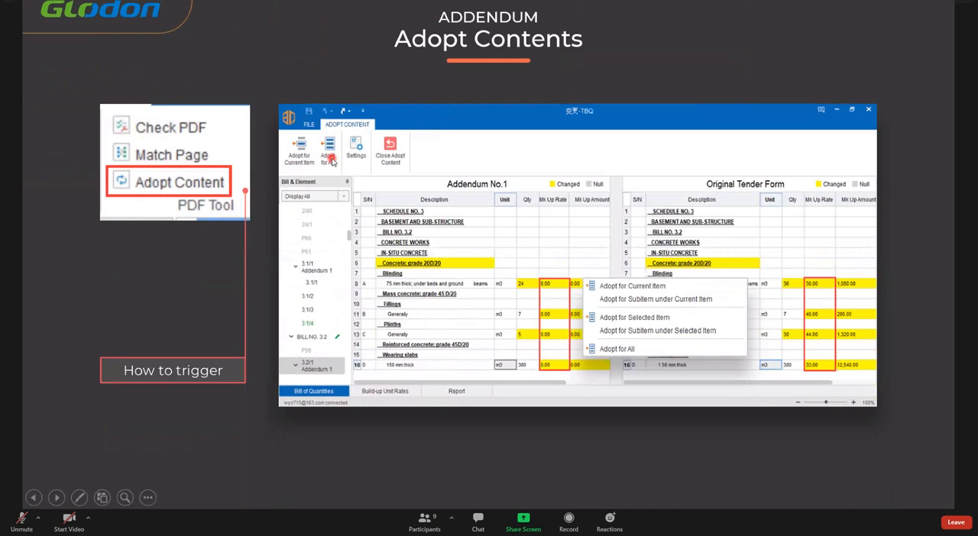
key(Left)
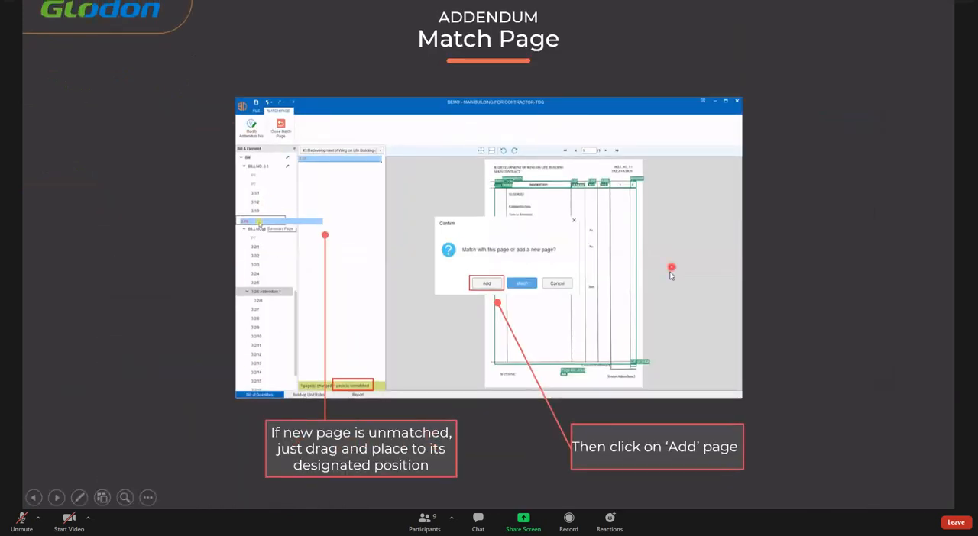
- Switch back to the TBQ project and close the page matching view
key(super)
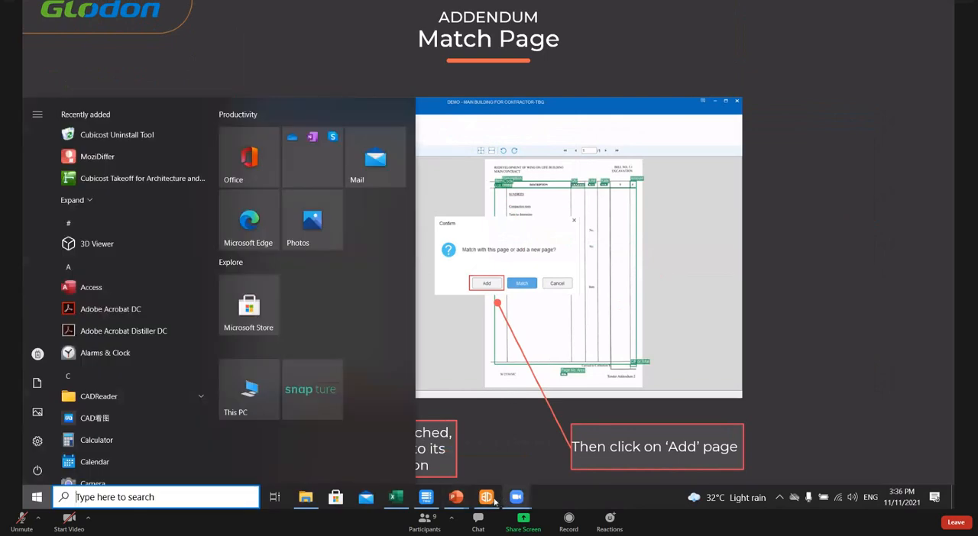
mouse_move(486, 496)
click(477, 457)
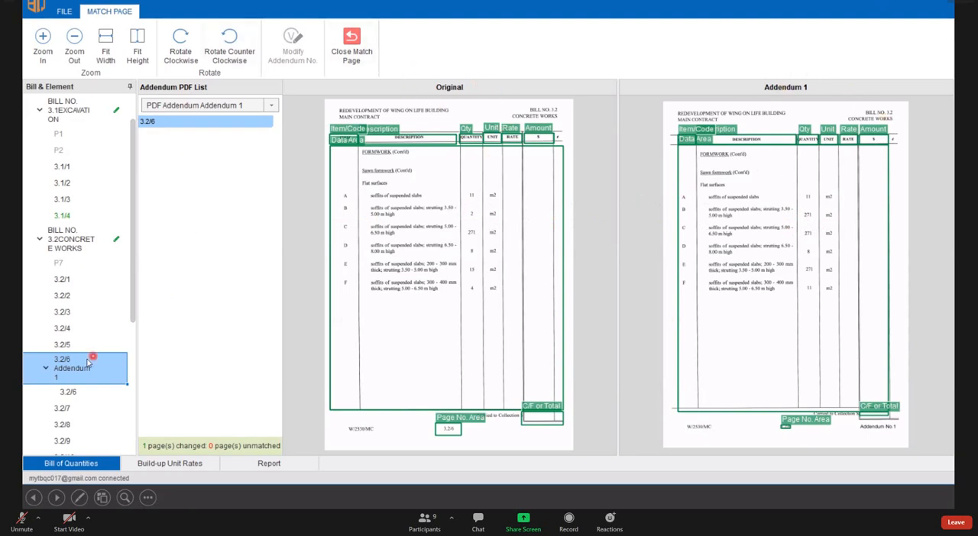
click(350, 52)
- Examine the bill items of page 3.2/6 Addendum 1 and of the original page 3.2/6 nested under it
scroll(75, 367, down, 3)
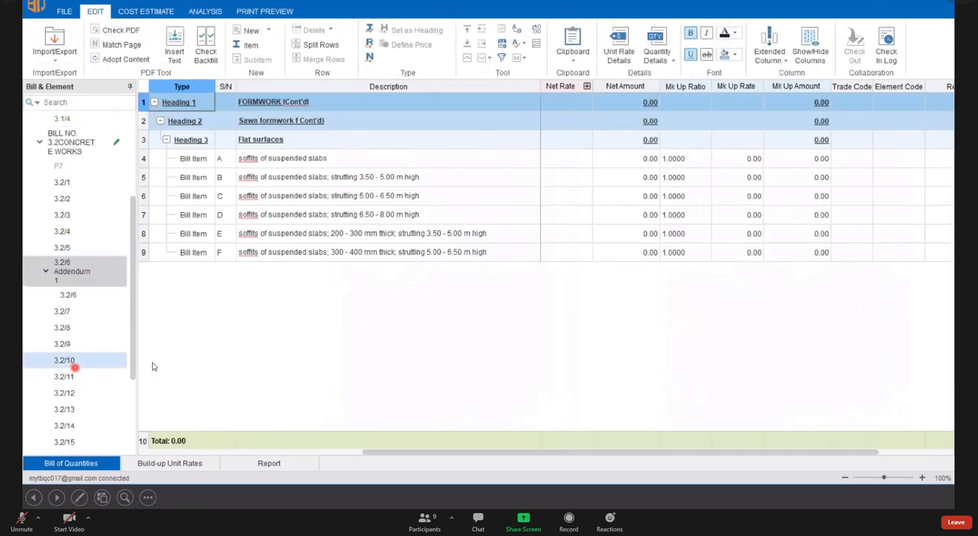
click(74, 277)
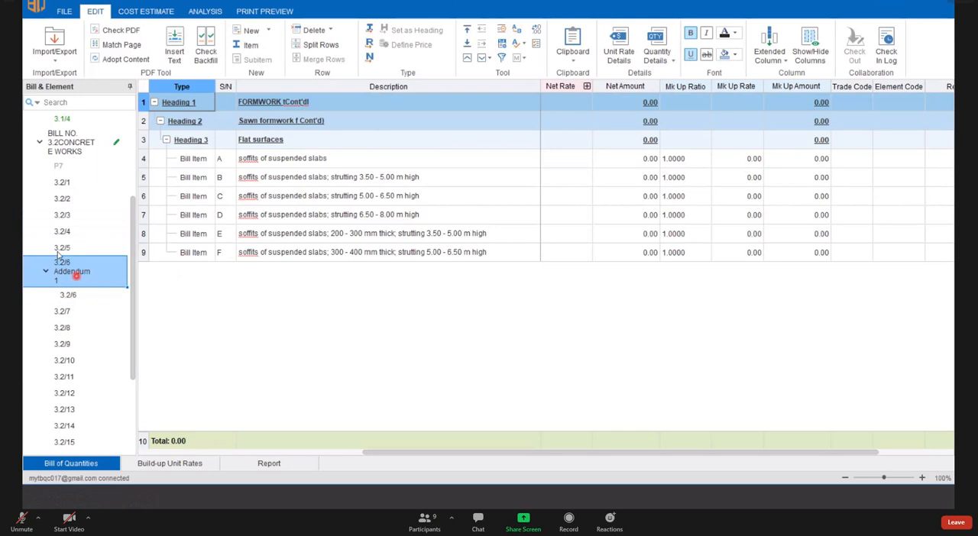
click(71, 295)
click(90, 273)
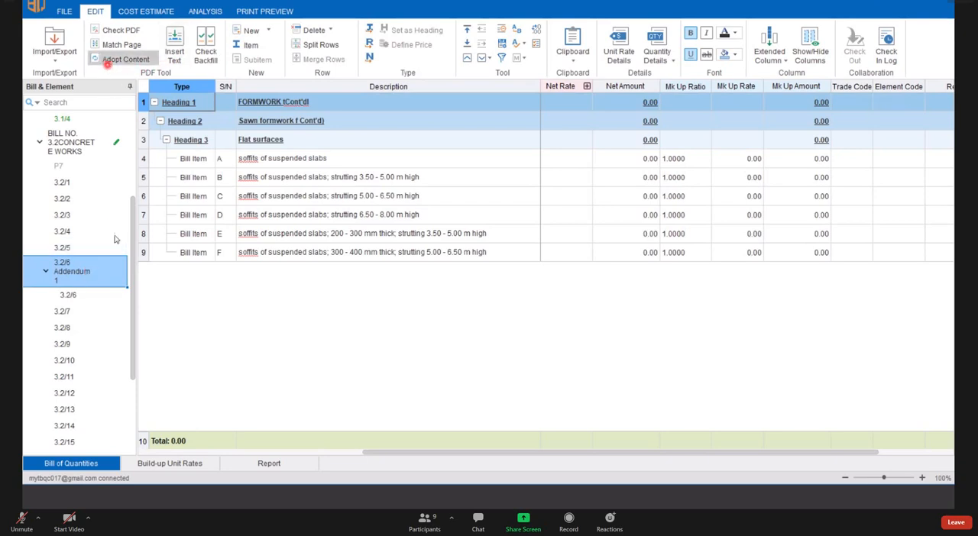
click(82, 299)
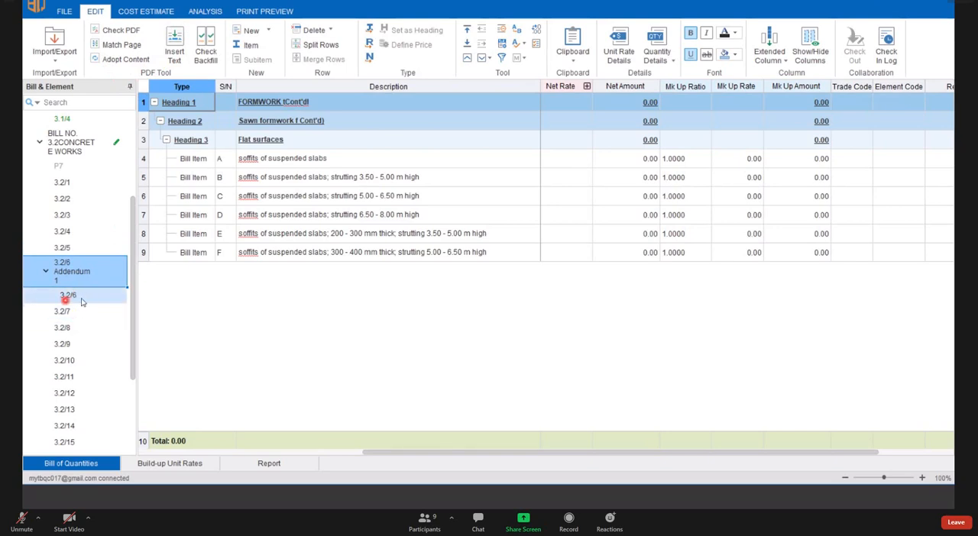
click(59, 310)
click(60, 297)
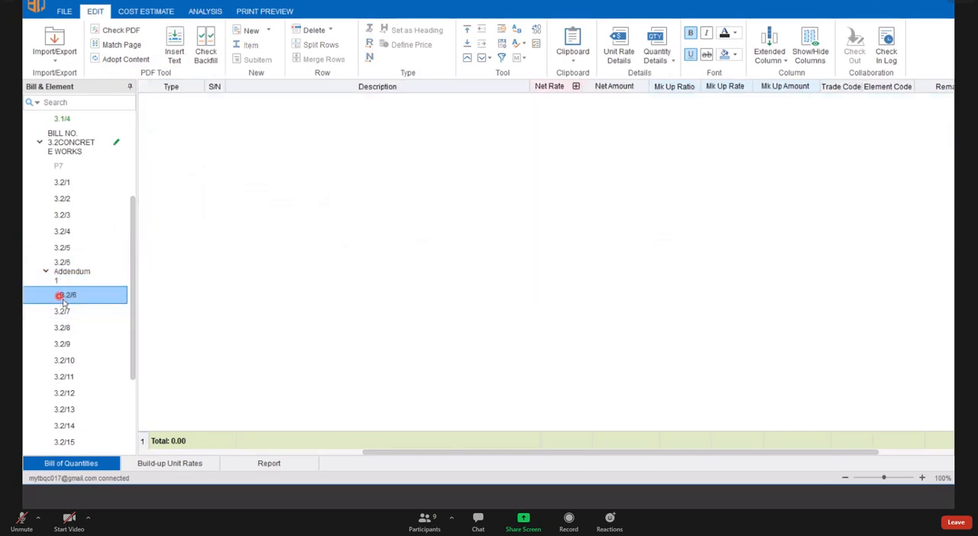
click(81, 297)
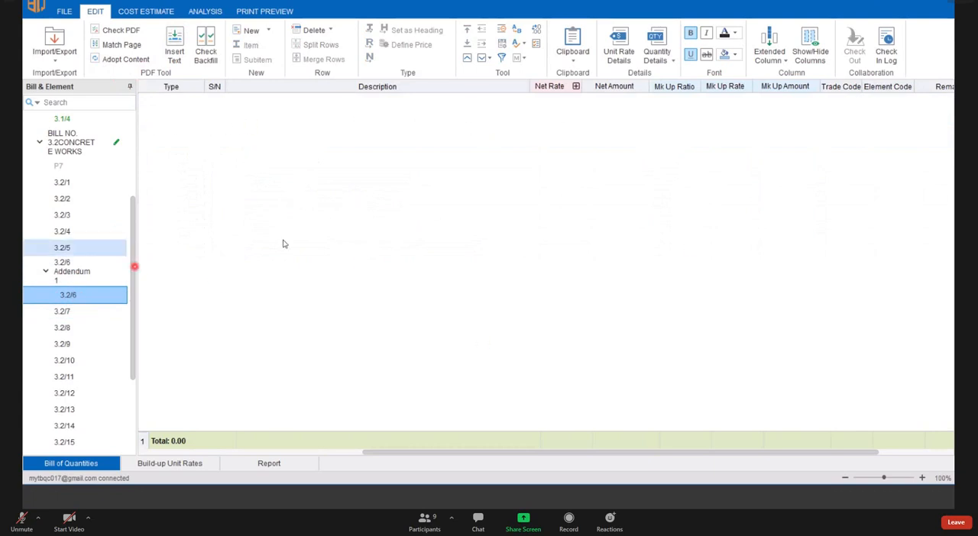
- Open content adoption for bill page 3.2/6 Addendum 1
click(74, 277)
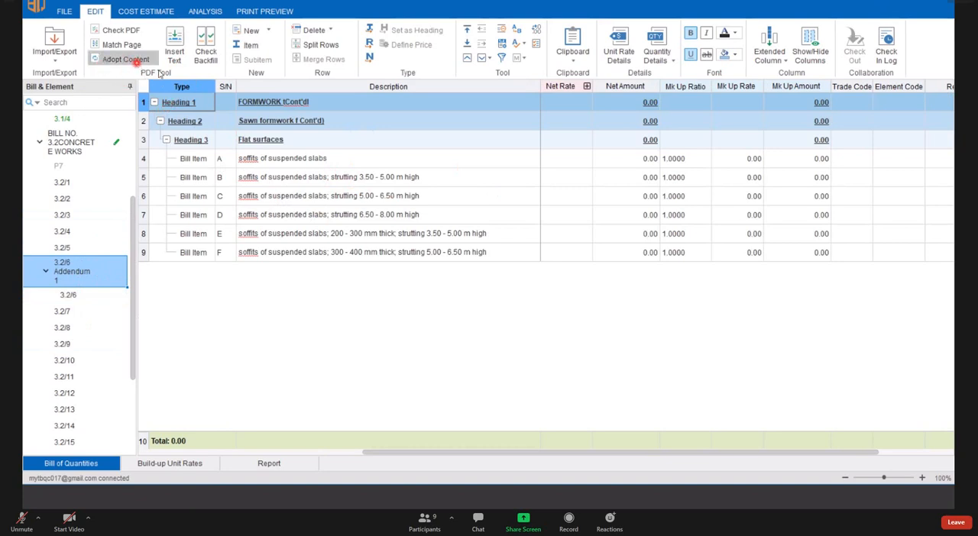
click(136, 62)
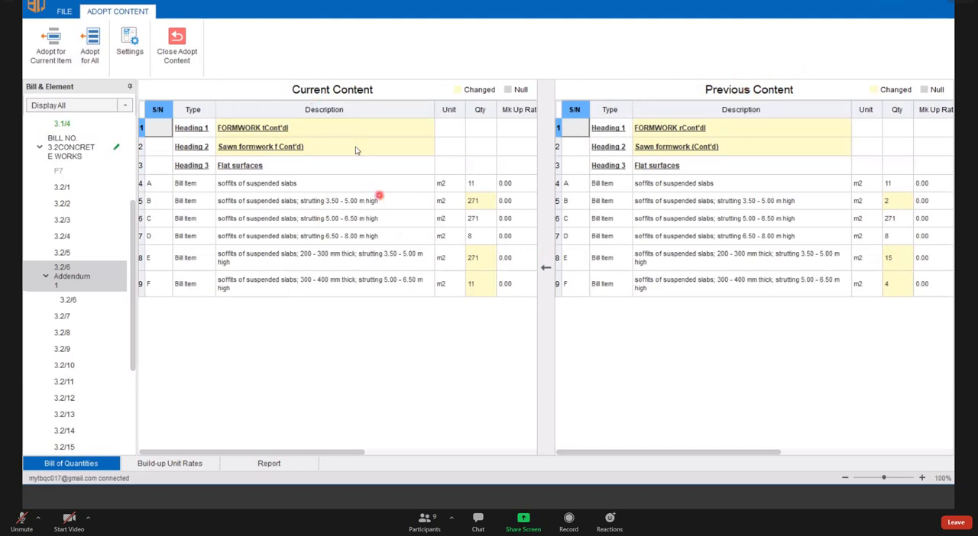
- Compare the changed quantities of items B, E and F between the current and previous content
click(366, 183)
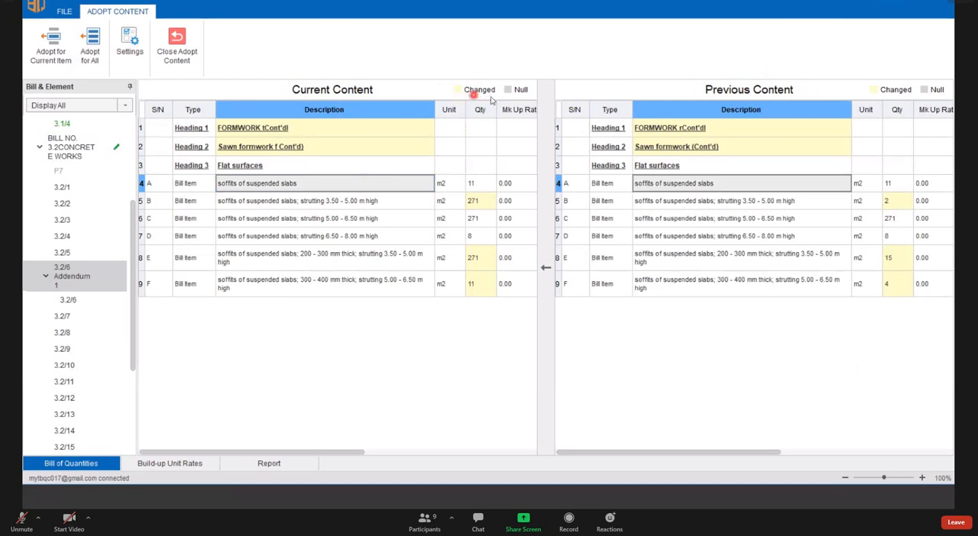
click(481, 202)
click(481, 258)
click(483, 203)
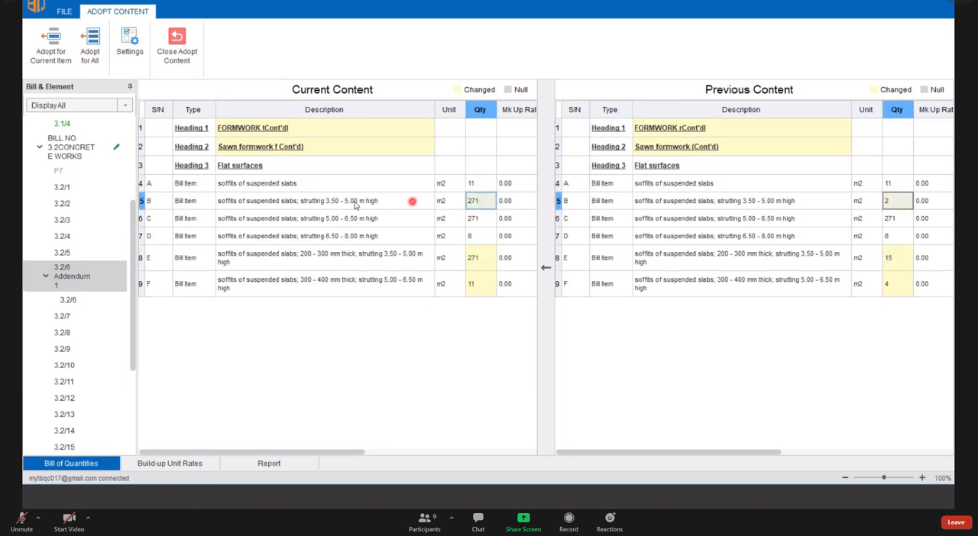
click(481, 257)
click(483, 282)
click(483, 203)
click(478, 260)
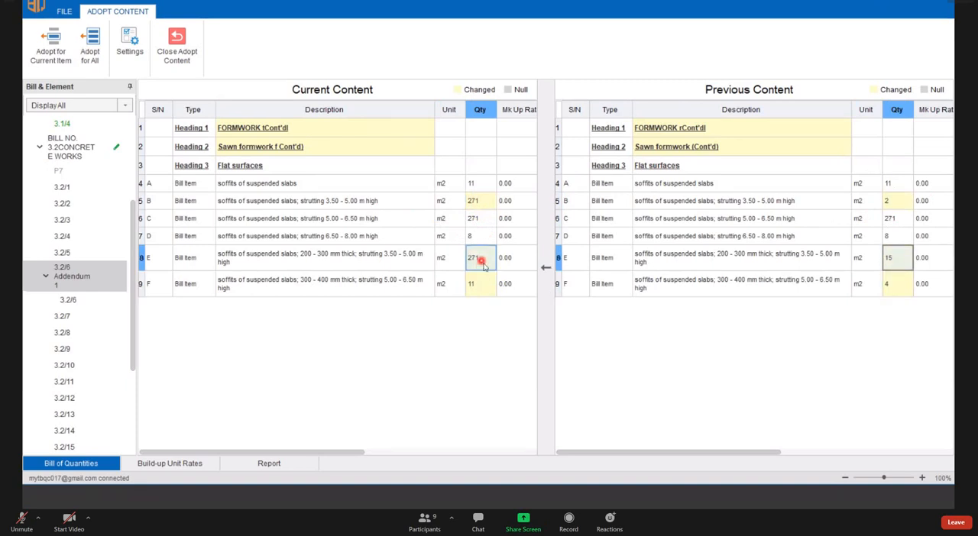
click(484, 281)
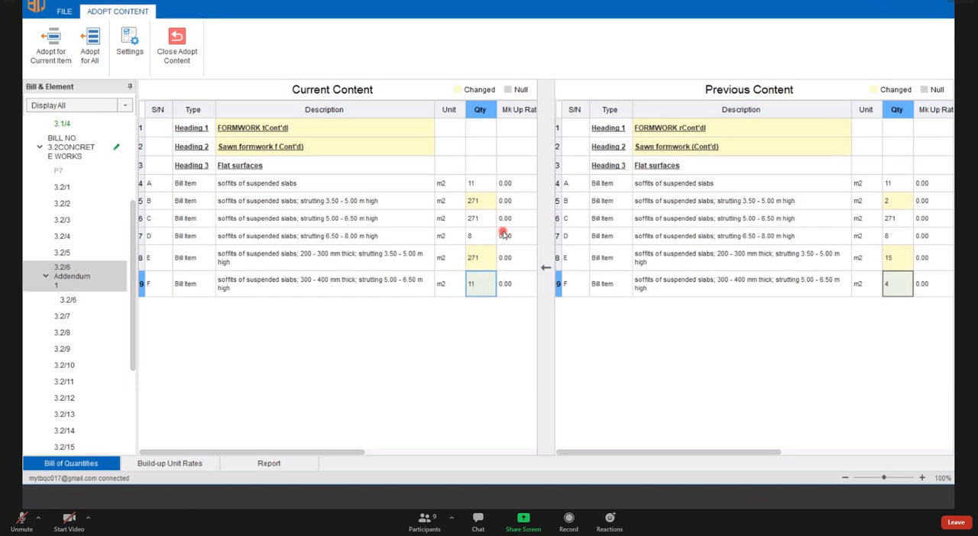
- Check the mark-up rates of the slab soffit items in the current and previous content
click(145, 203)
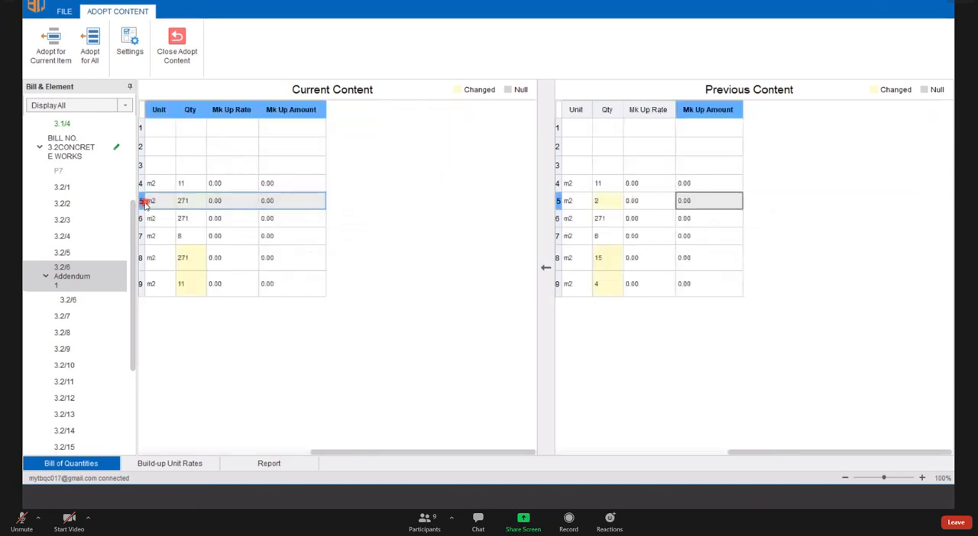
click(315, 452)
drag(299, 455, 133, 449)
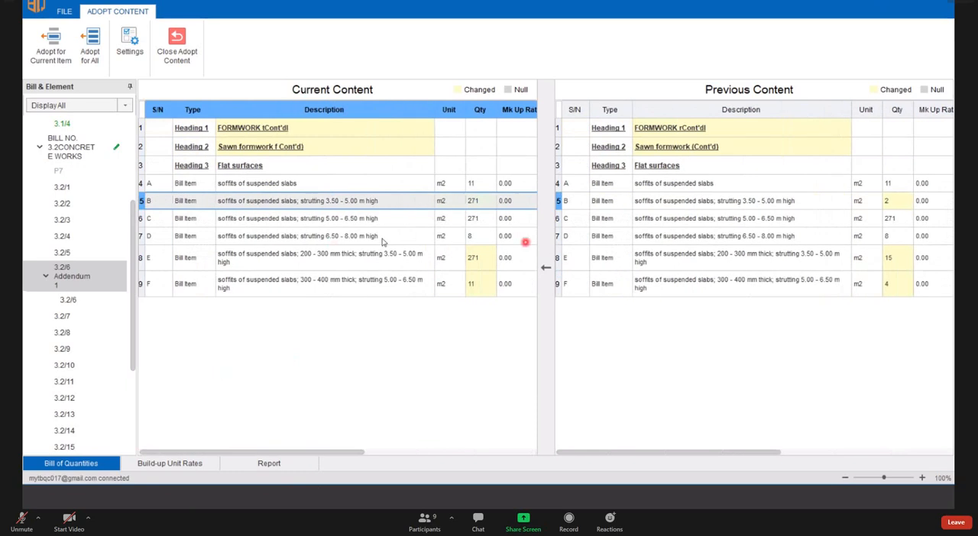
click(841, 218)
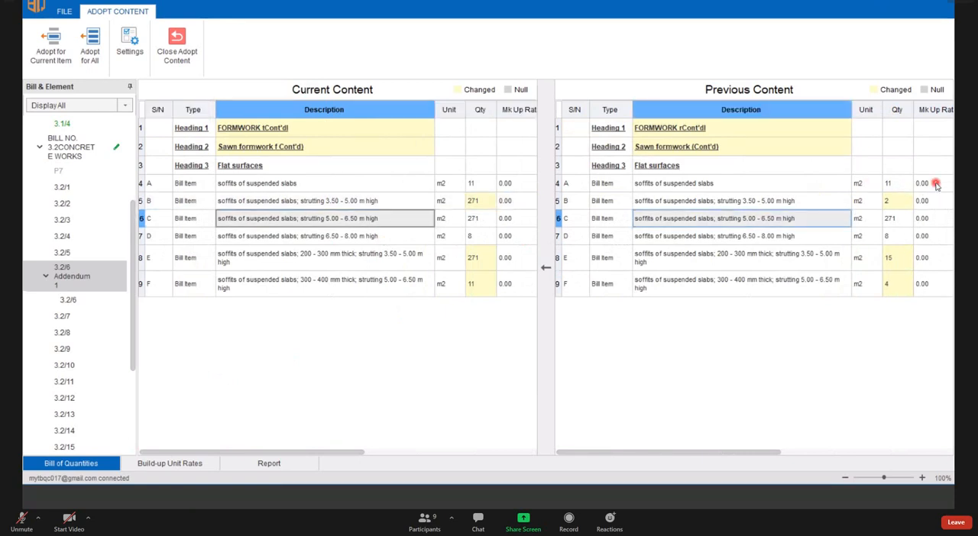
click(936, 184)
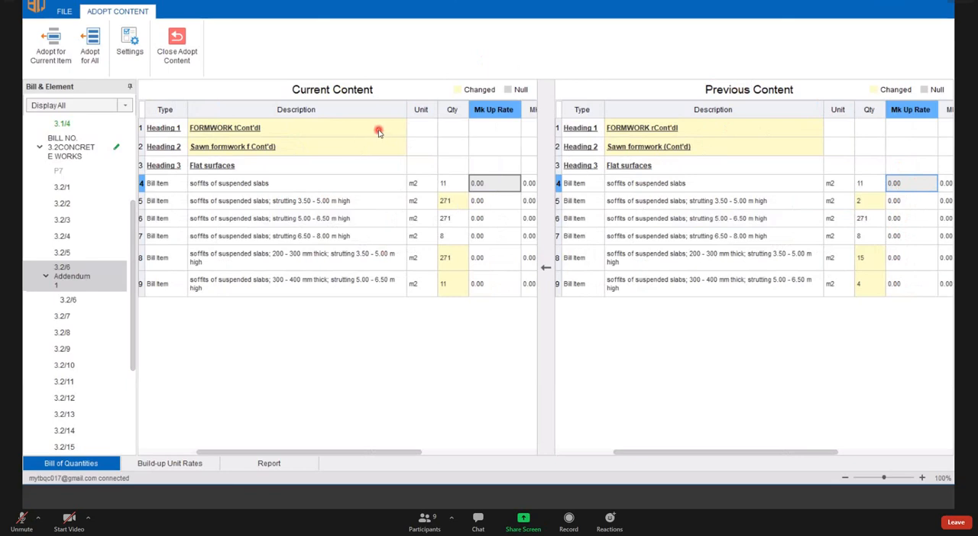
click(493, 216)
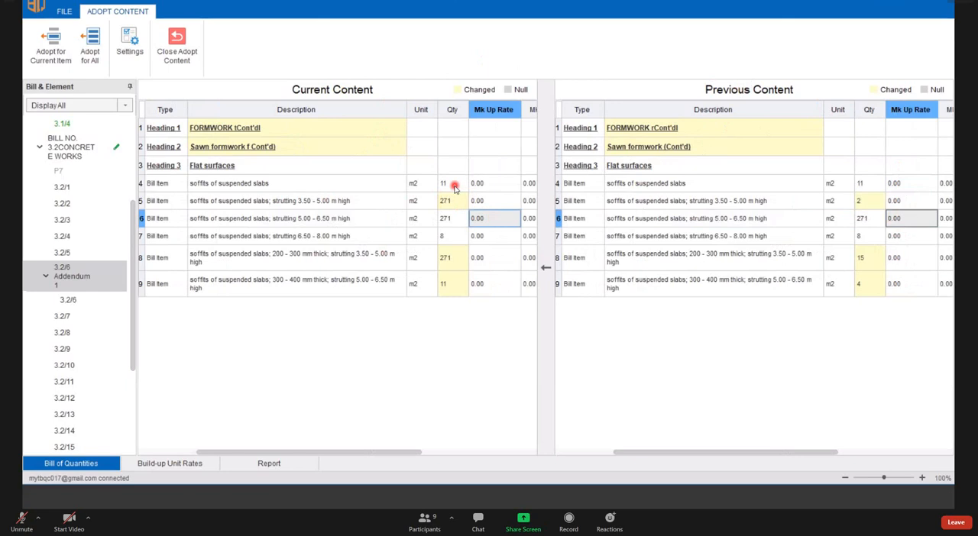
- Open the Adopt for All settings from item A and examine which content fields are adopted, then dismiss them
click(454, 186)
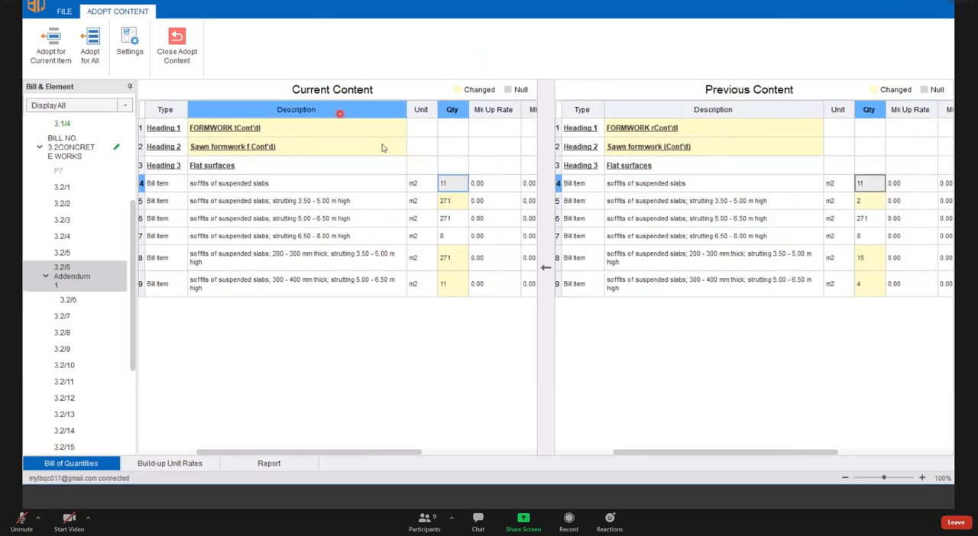
right_click(455, 184)
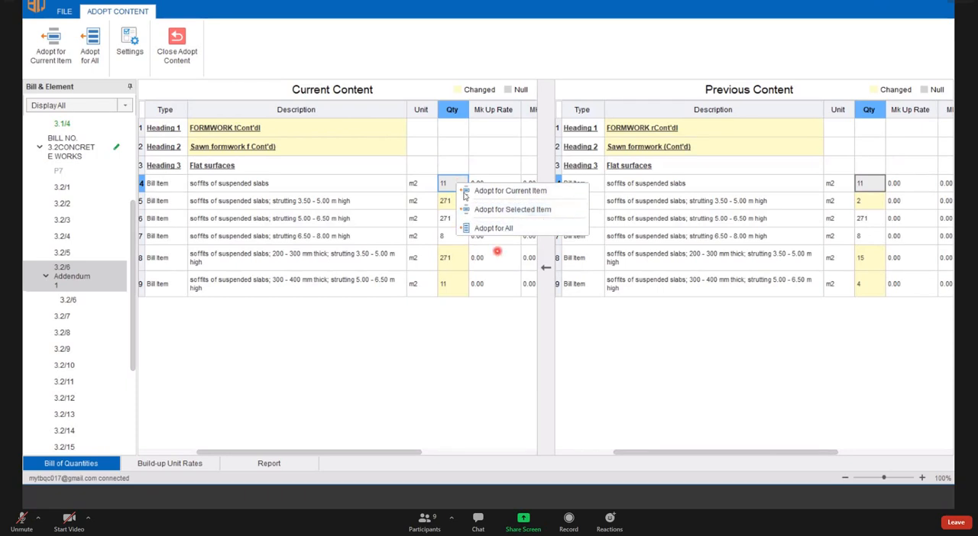
click(491, 252)
click(454, 184)
right_click(458, 185)
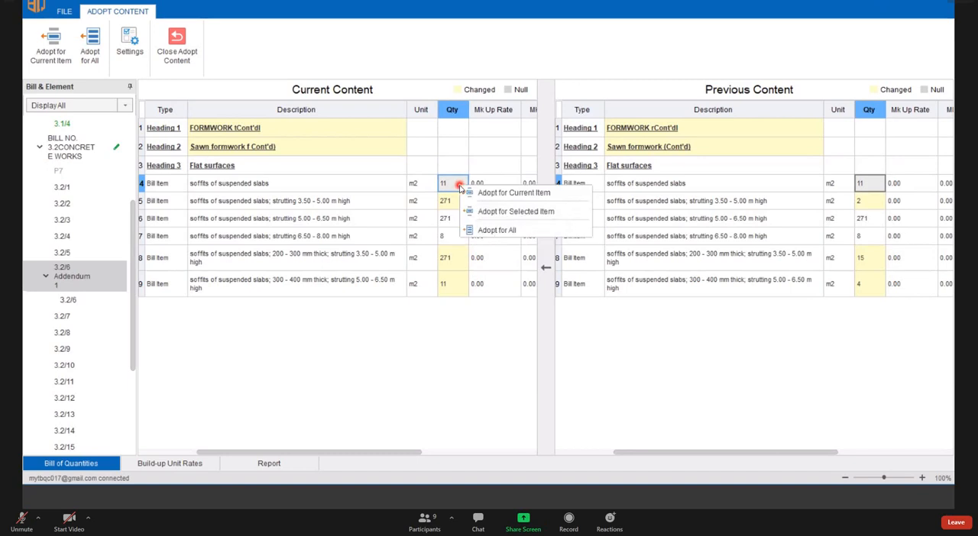
click(515, 230)
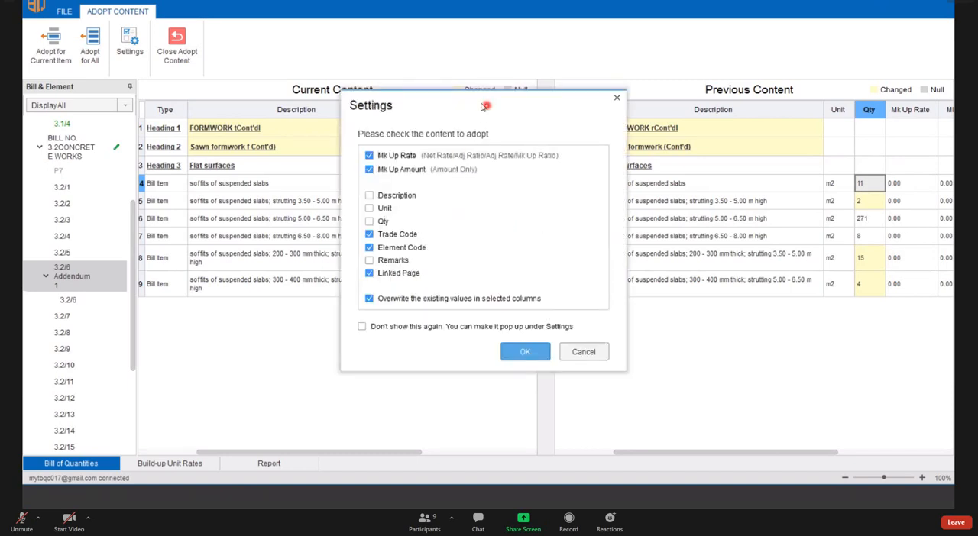
drag(484, 105, 577, 281)
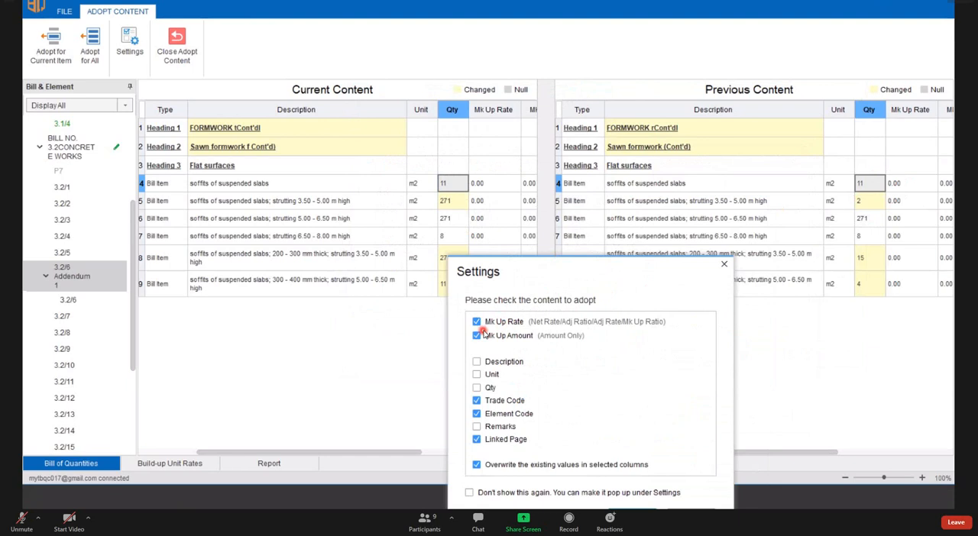
click(724, 263)
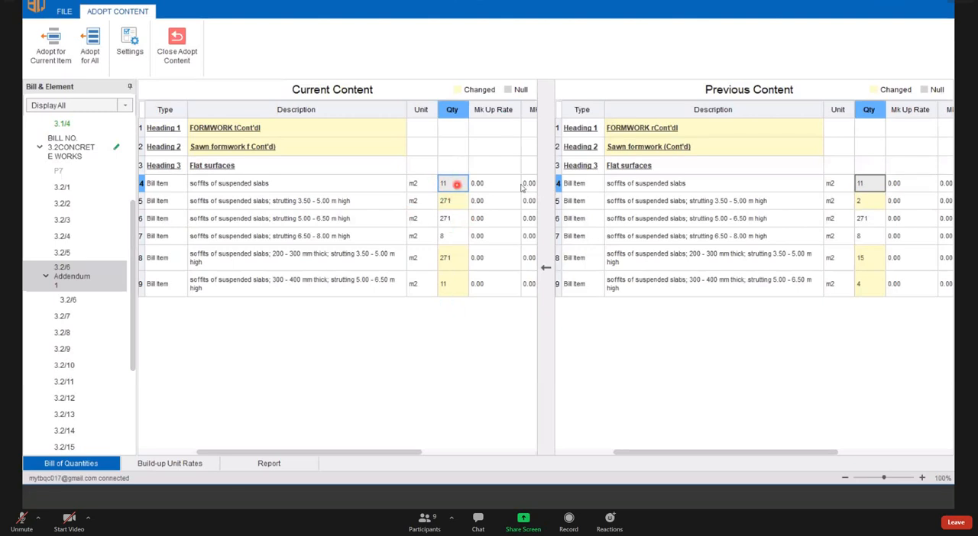
- Compare the mark-up rates and mark-up amounts of the slab soffit items between the current and previous content
mouse_move(919, 185)
mouse_down()
mouse_move(910, 293)
mouse_move(918, 183)
mouse_move(912, 230)
mouse_move(912, 190)
mouse_up()
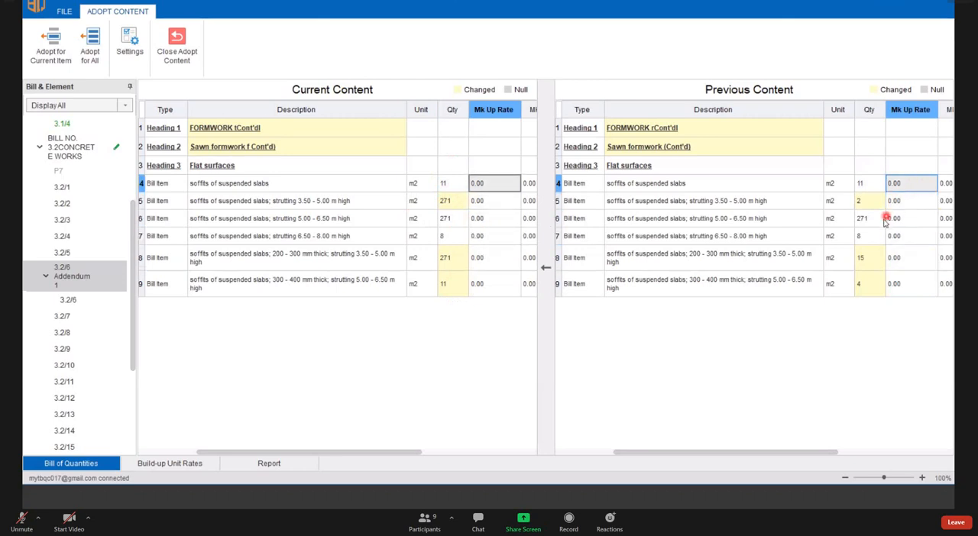
click(883, 219)
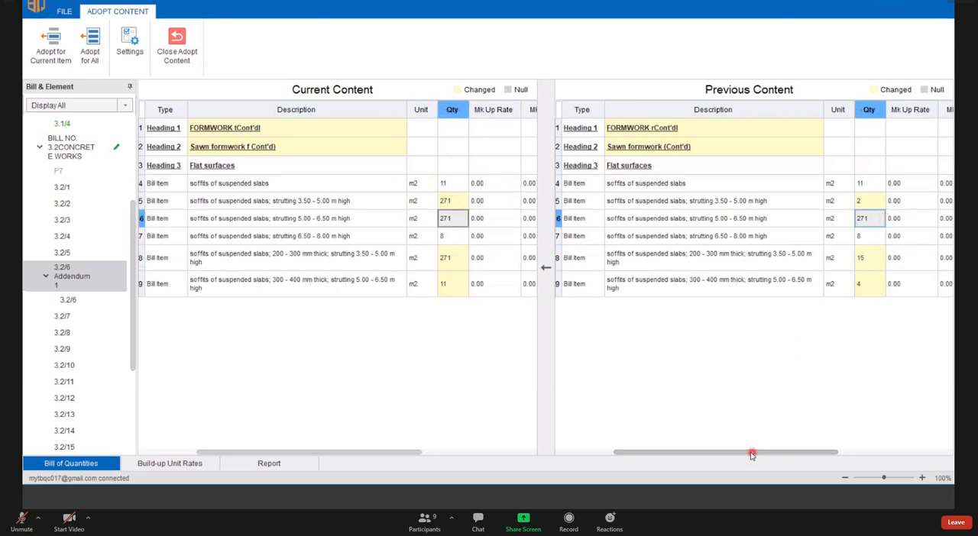
drag(772, 451, 840, 452)
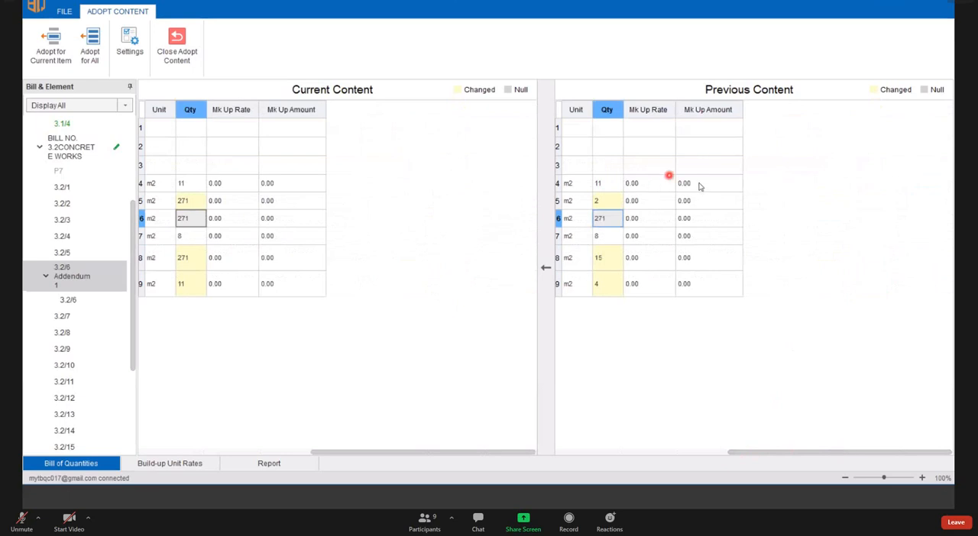
drag(698, 185, 698, 282)
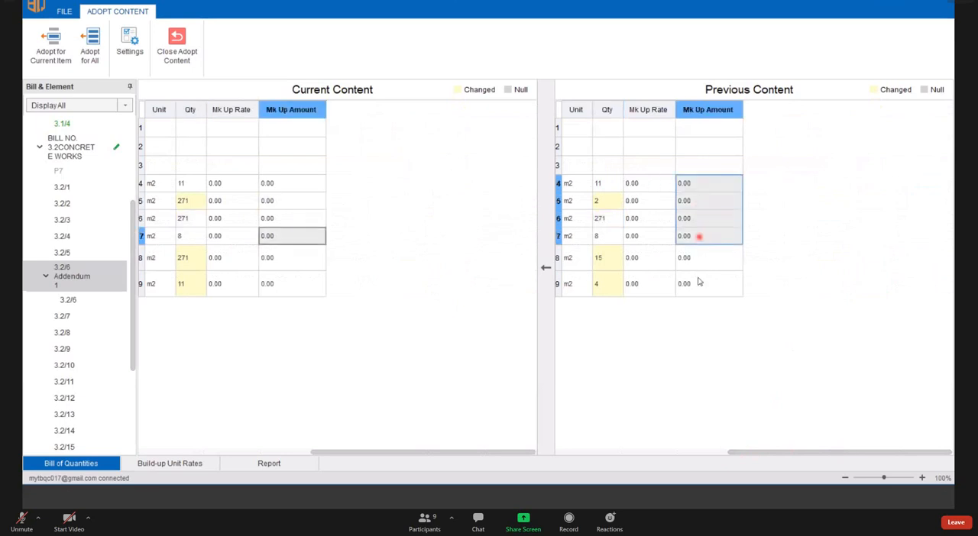
click(645, 201)
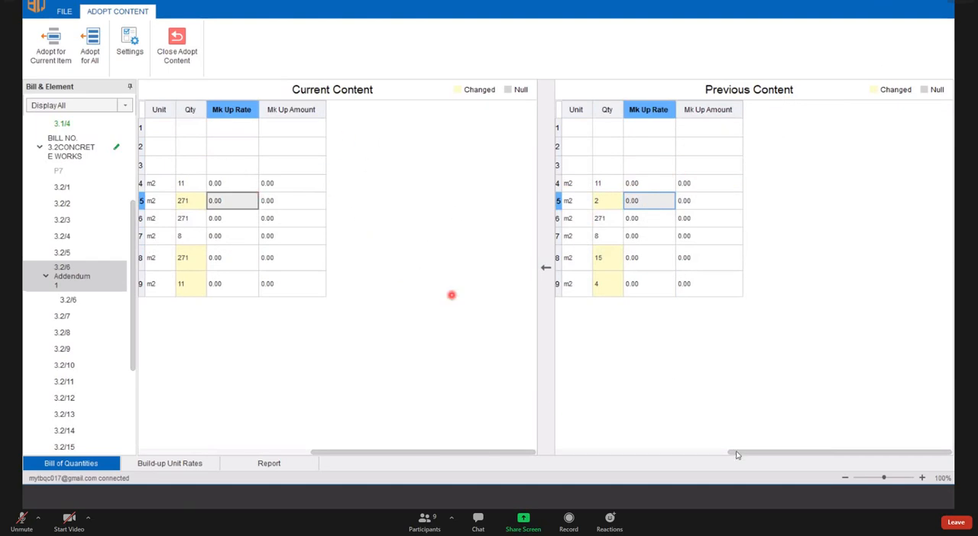
click(642, 458)
click(589, 458)
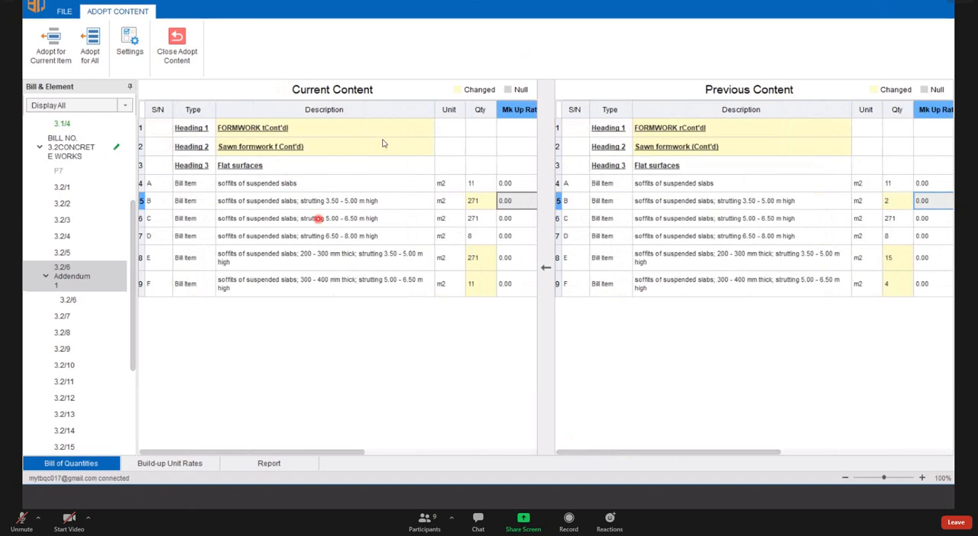
- Review the adoption options offered for item A's mark-up rate and for its entire row in the current content
click(514, 183)
right_click(491, 182)
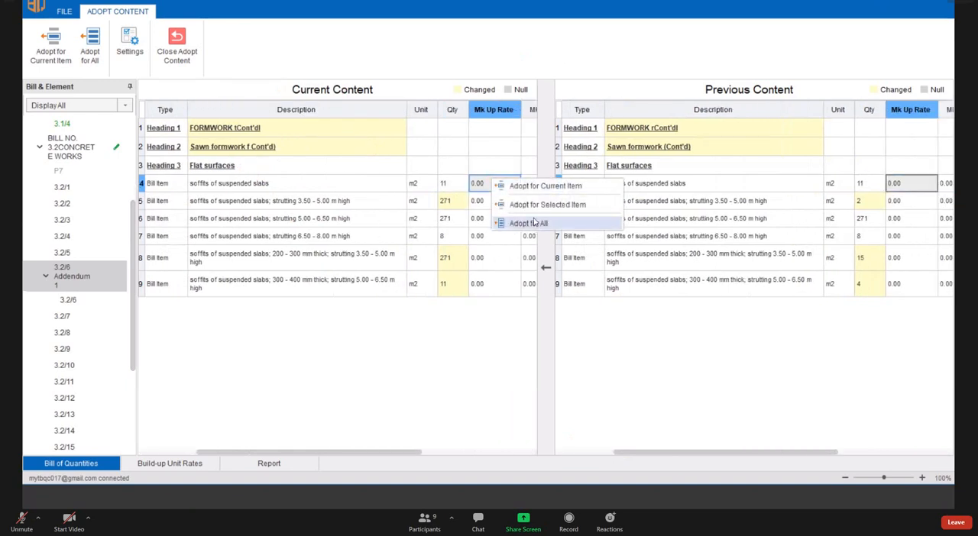
click(323, 221)
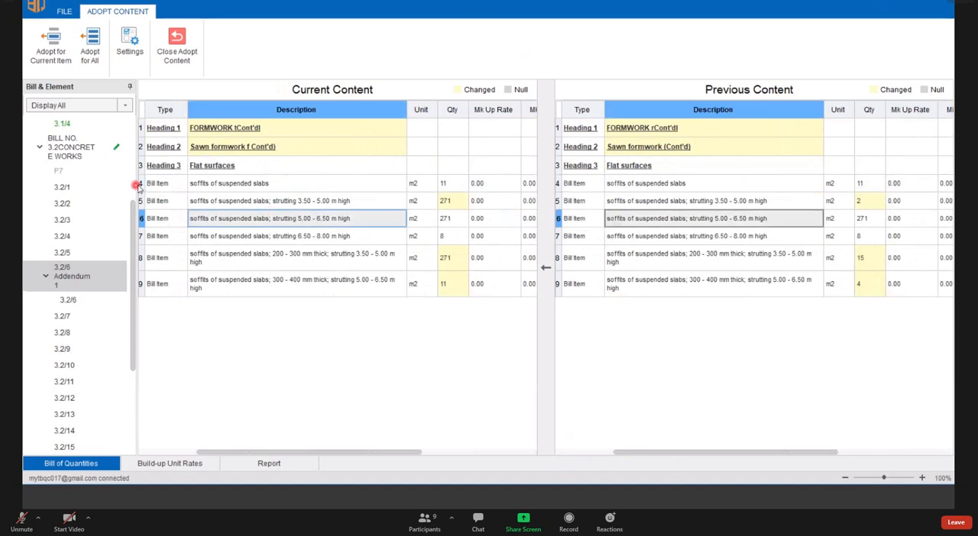
click(140, 185)
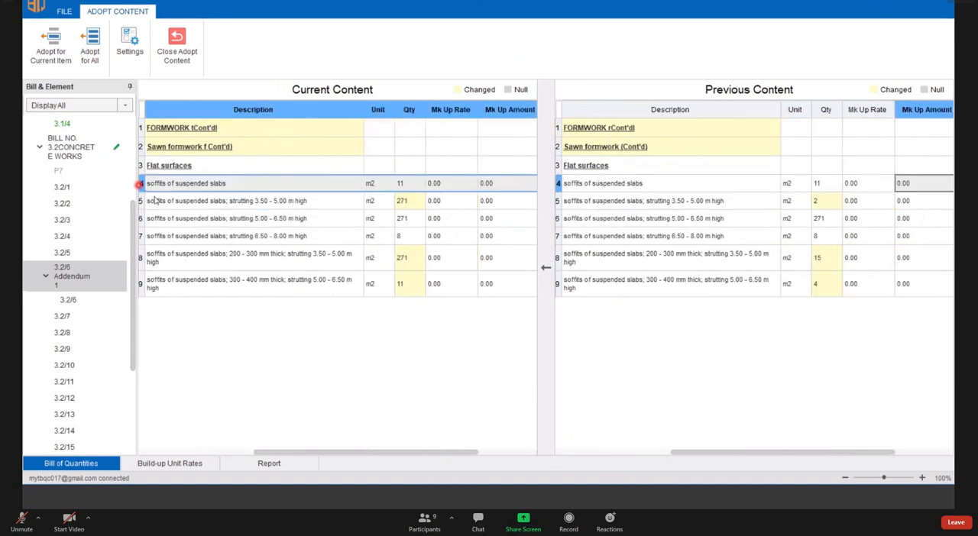
right_click(433, 183)
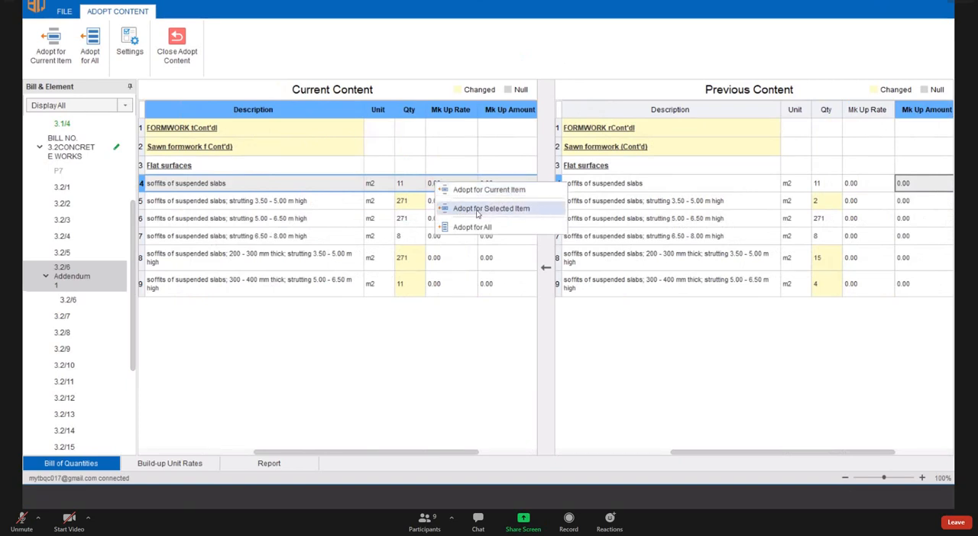
click(471, 246)
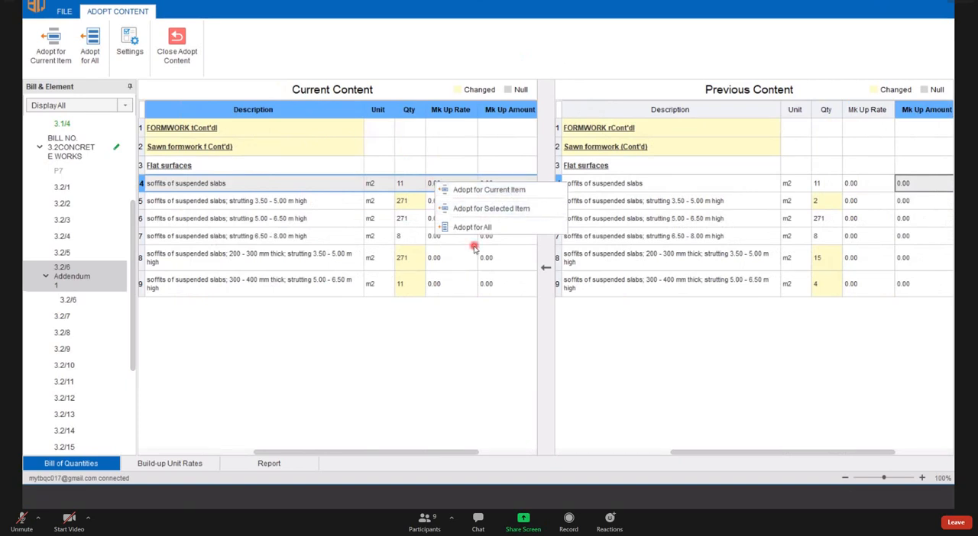
- Check the adoption options for the quantities of items A to C together and item B alone, then review the whole quantity range
click(418, 187)
click(421, 201)
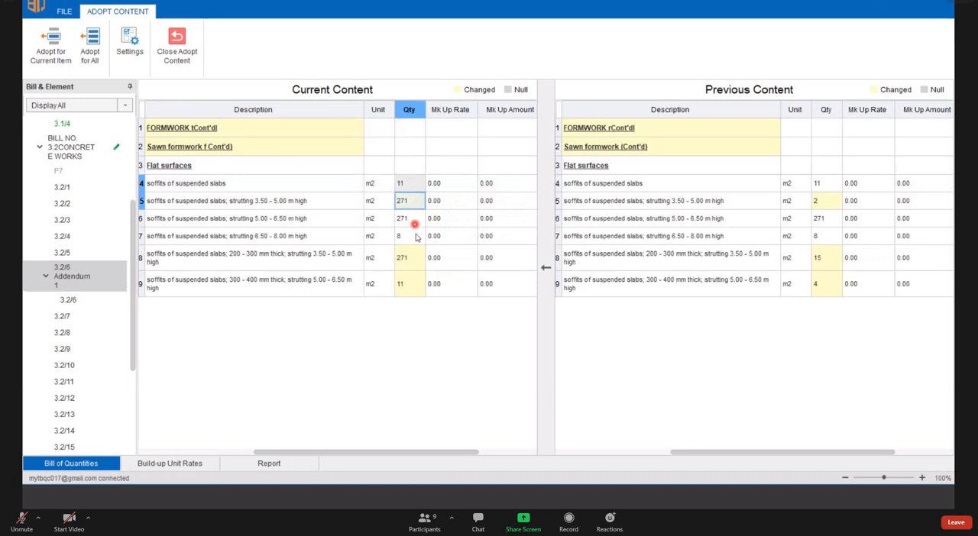
click(415, 221)
right_click(412, 220)
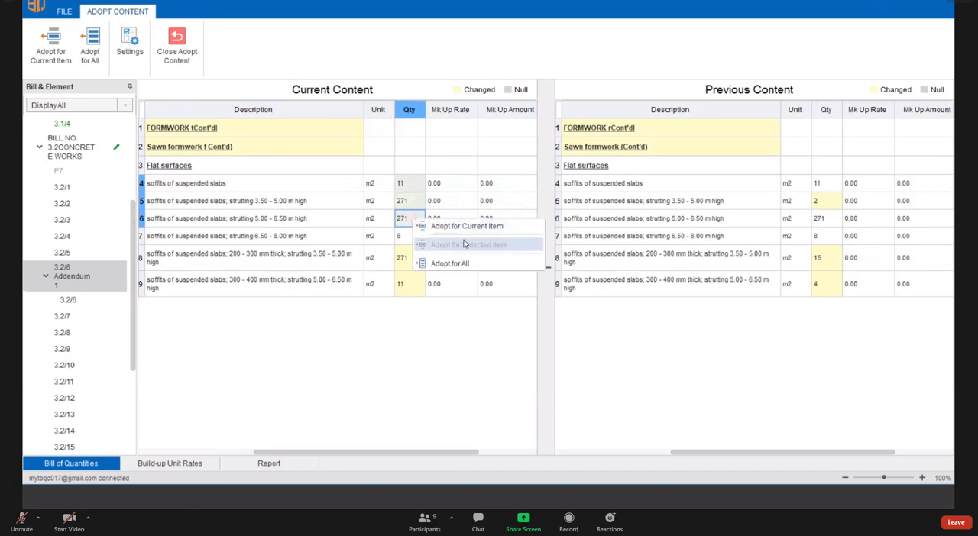
click(386, 250)
click(416, 203)
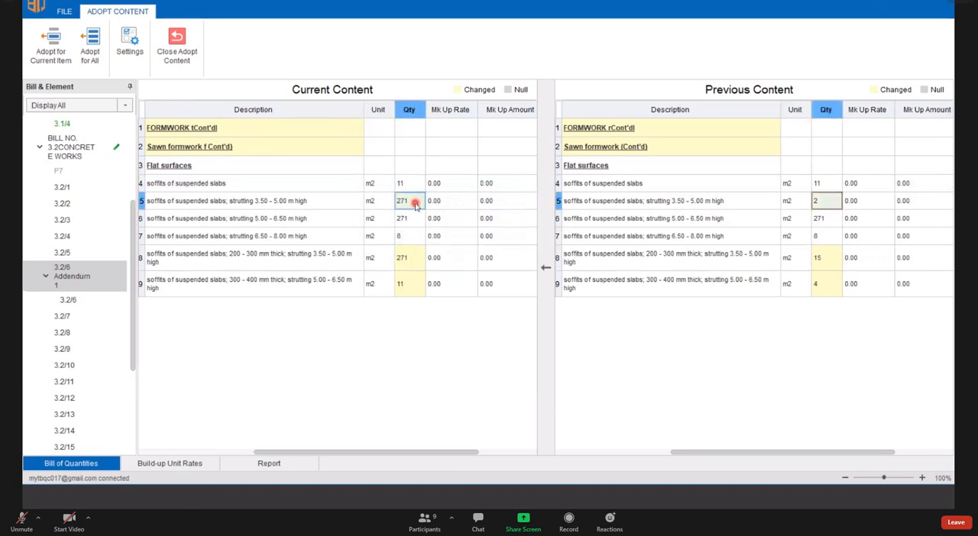
right_click(425, 204)
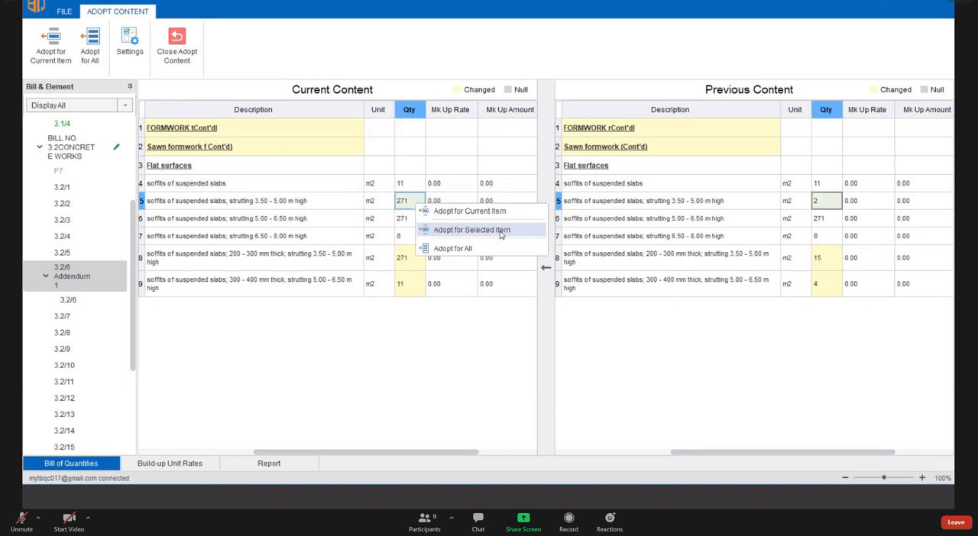
click(468, 266)
drag(409, 186, 405, 277)
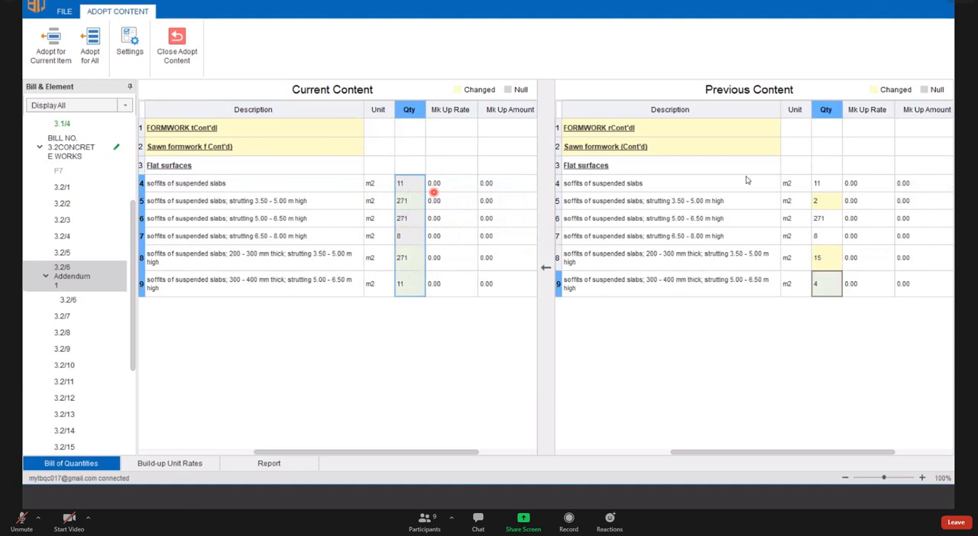
click(866, 183)
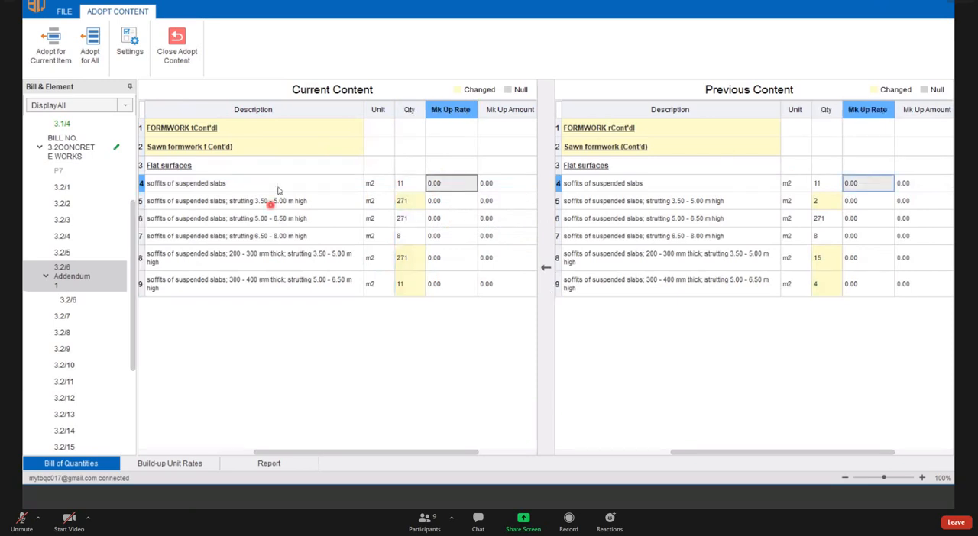
- Adopt the previous content for all items, including Qty with mark-up rate, mark-up amount, trade code, element code and linked page, overwriting existing values
click(408, 201)
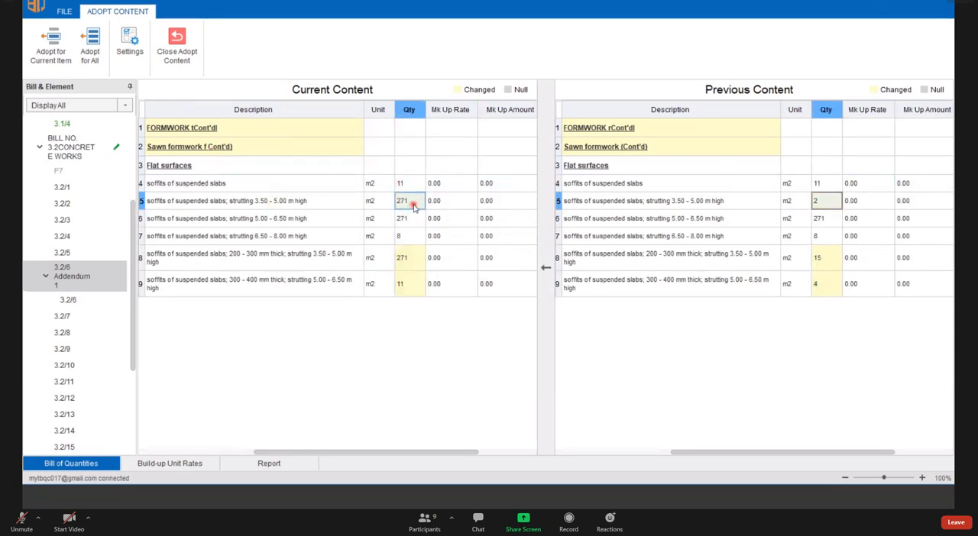
right_click(413, 203)
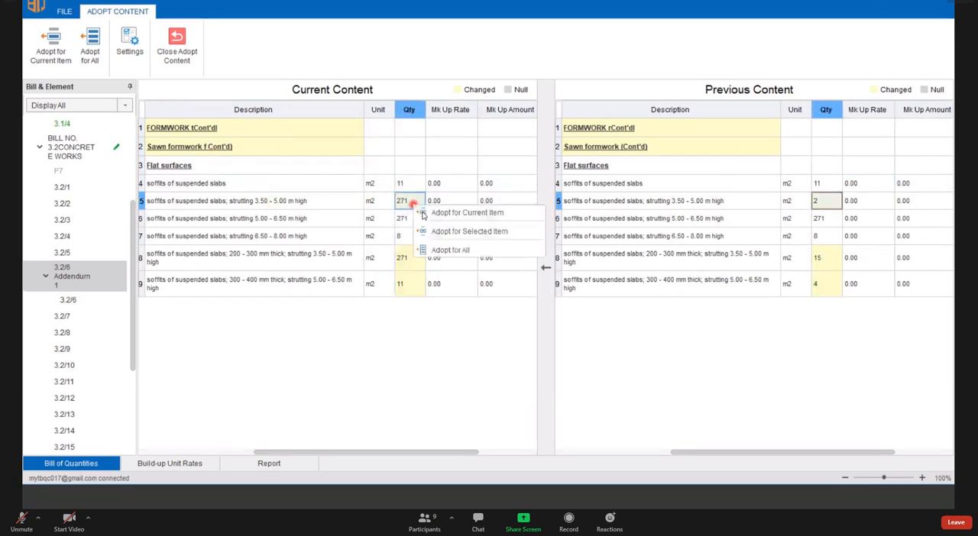
click(456, 250)
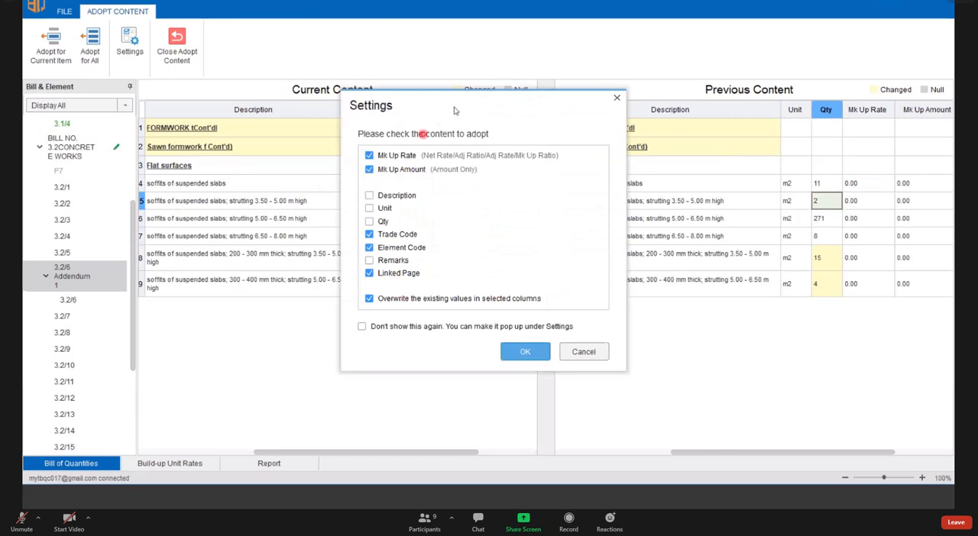
click(370, 196)
drag(471, 107, 463, 194)
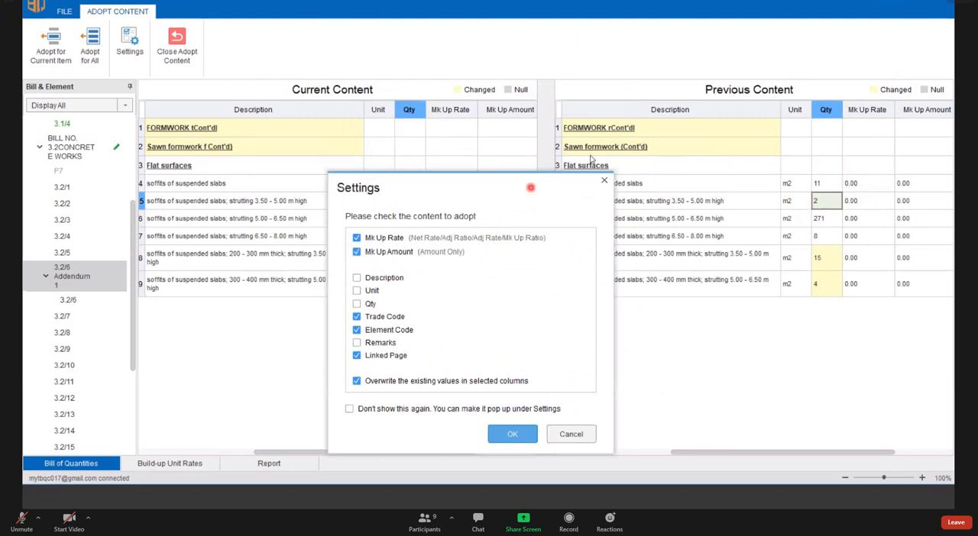
drag(488, 191, 600, 91)
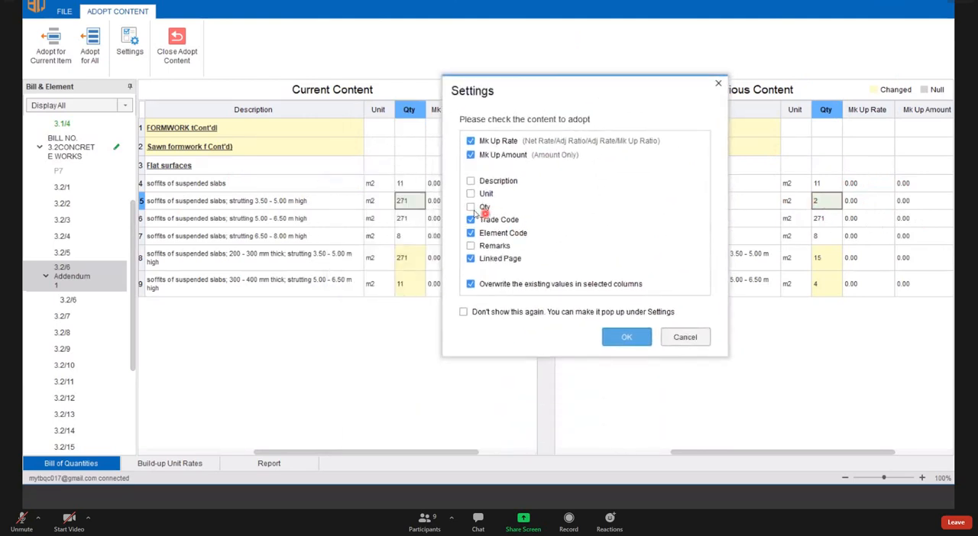
click(470, 207)
click(626, 339)
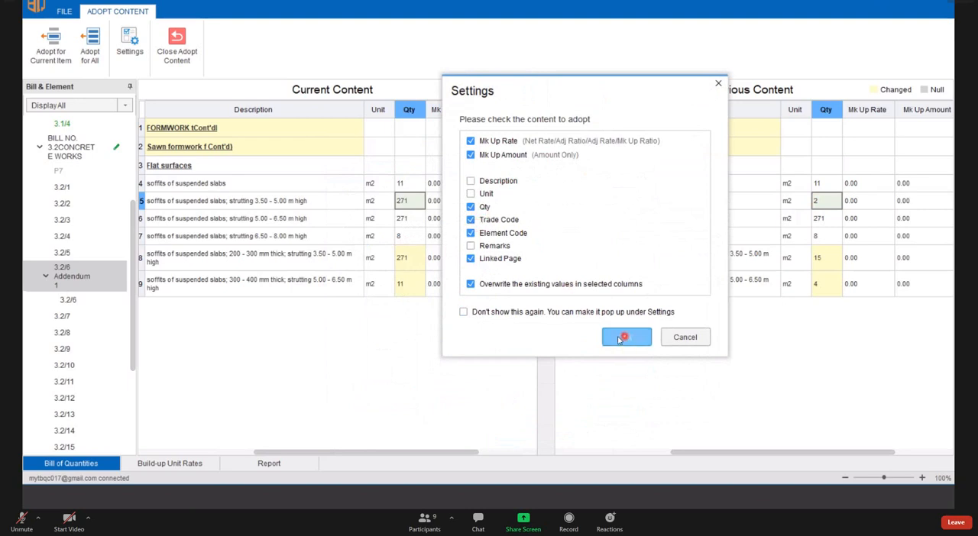
click(633, 341)
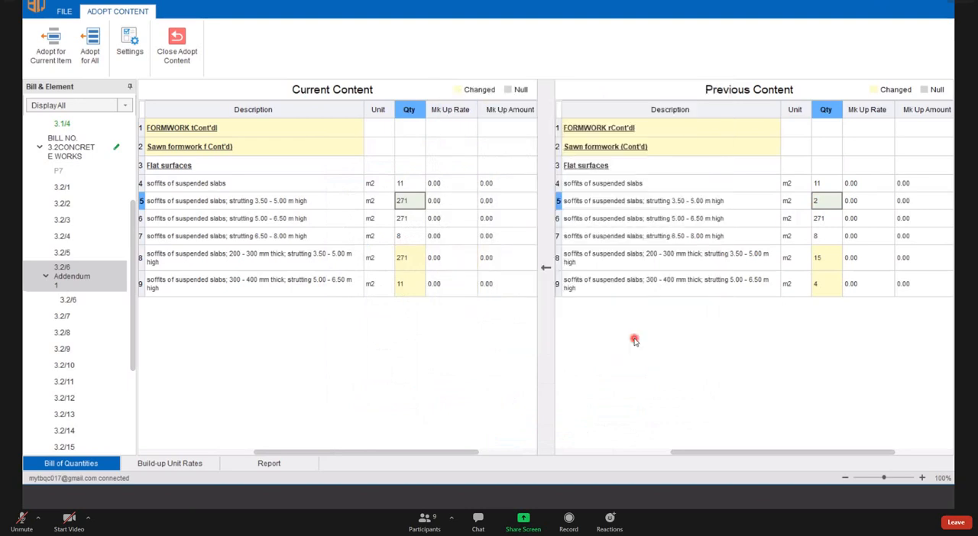
click(582, 279)
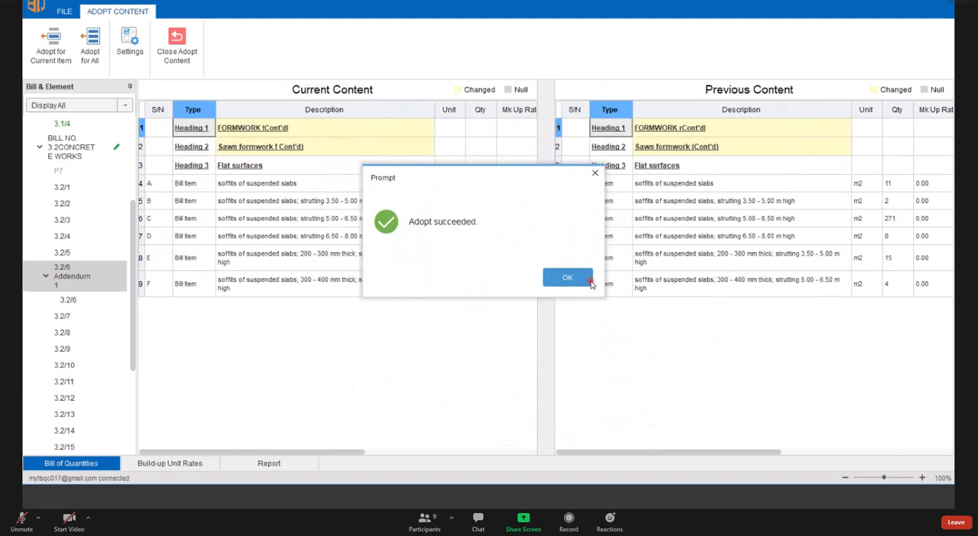
- Compare the adopted quantities of items A to F in the current content with those in the previous content
click(478, 185)
drag(482, 253, 485, 273)
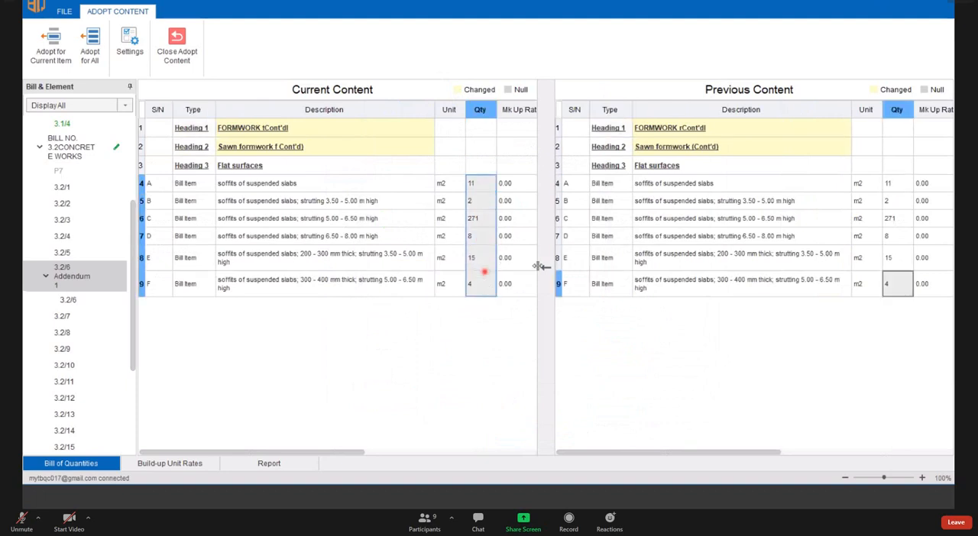
drag(893, 185, 896, 285)
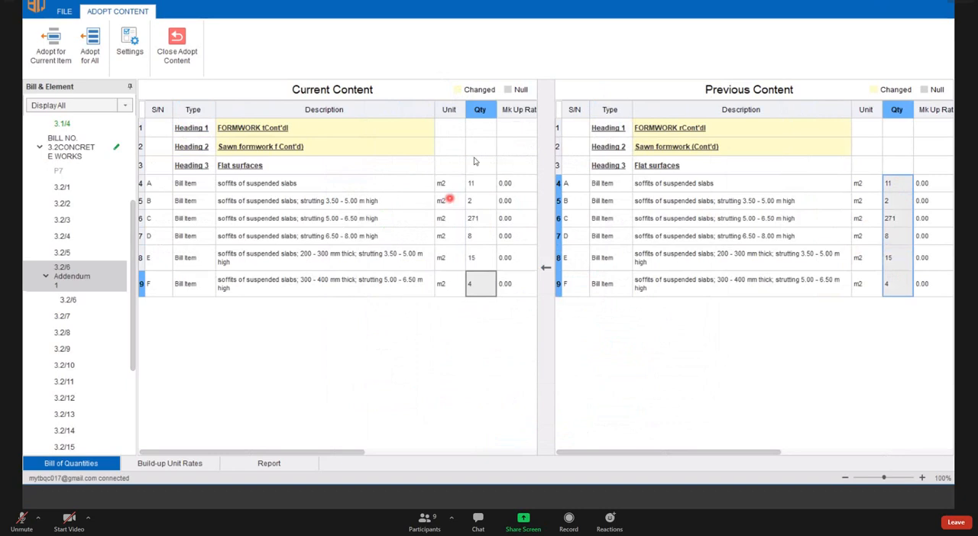
click(481, 185)
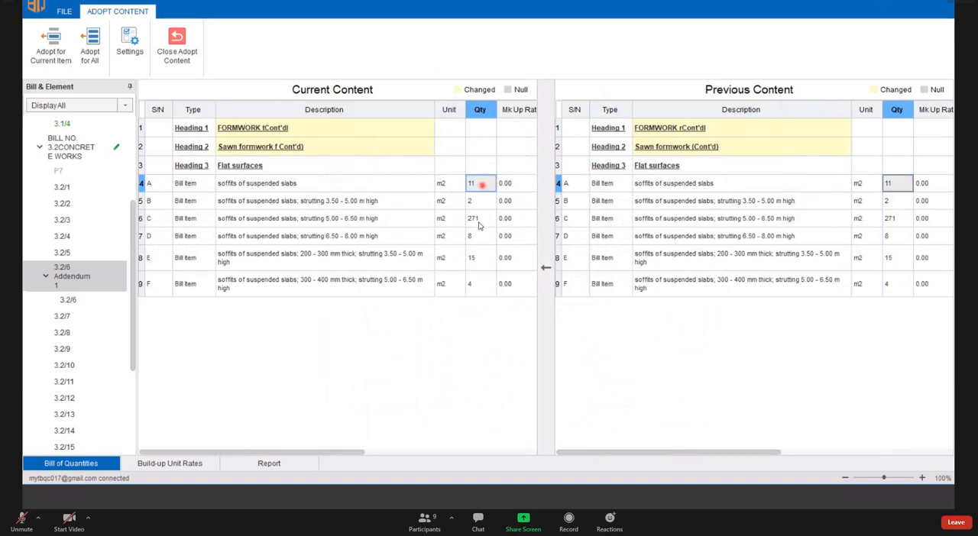
drag(482, 185, 477, 279)
click(480, 186)
click(895, 203)
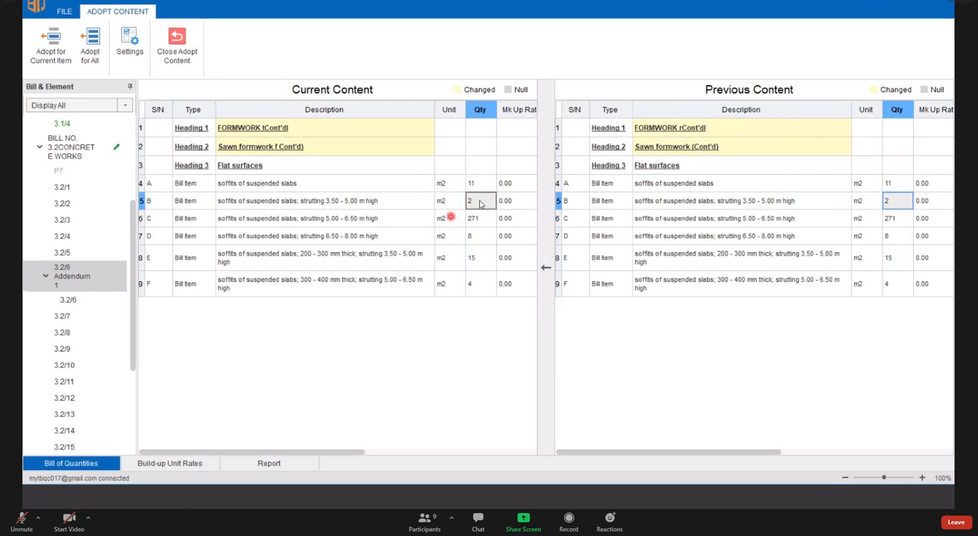
- Recheck the previous quantities of items A to F, close content adoption, and view the Unit and Qty columns in the bill
click(888, 218)
drag(888, 183, 895, 285)
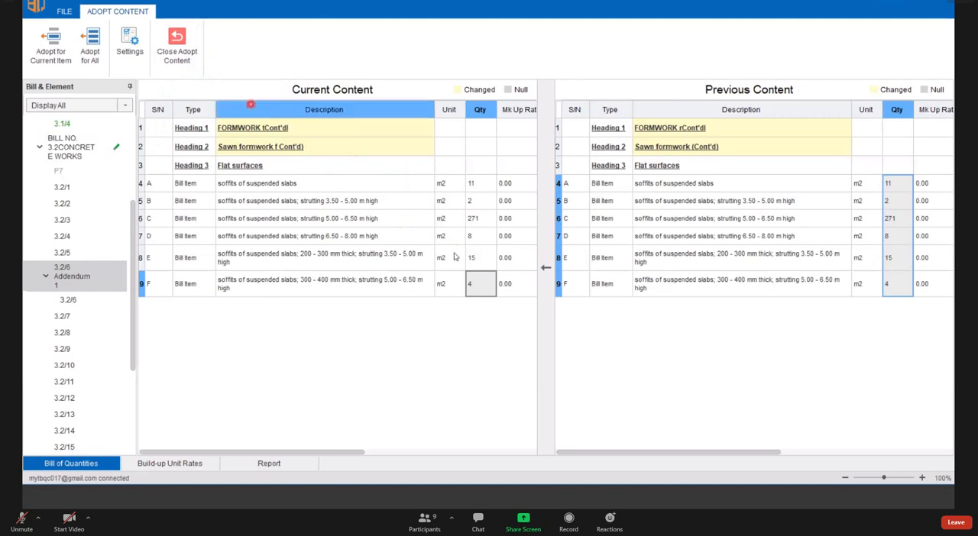
click(182, 55)
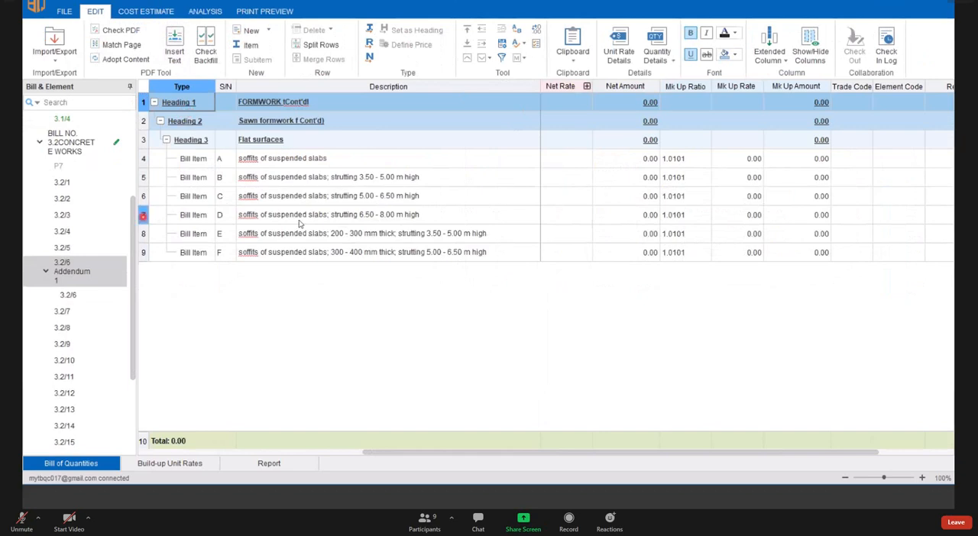
click(176, 452)
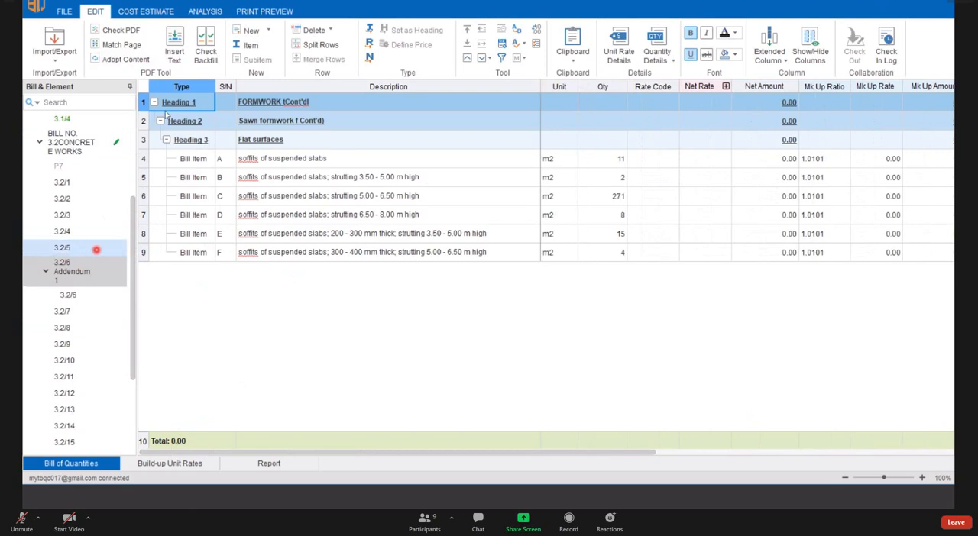
- Reopen content adoption for page 3.2/6 Addendum 1 and examine the quantities of items A to D in the current content
click(133, 58)
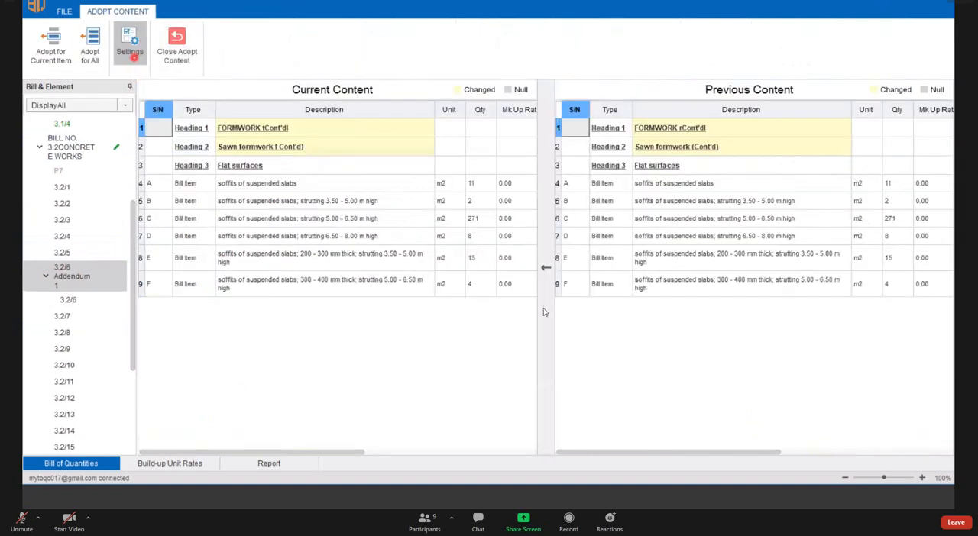
click(484, 184)
click(477, 200)
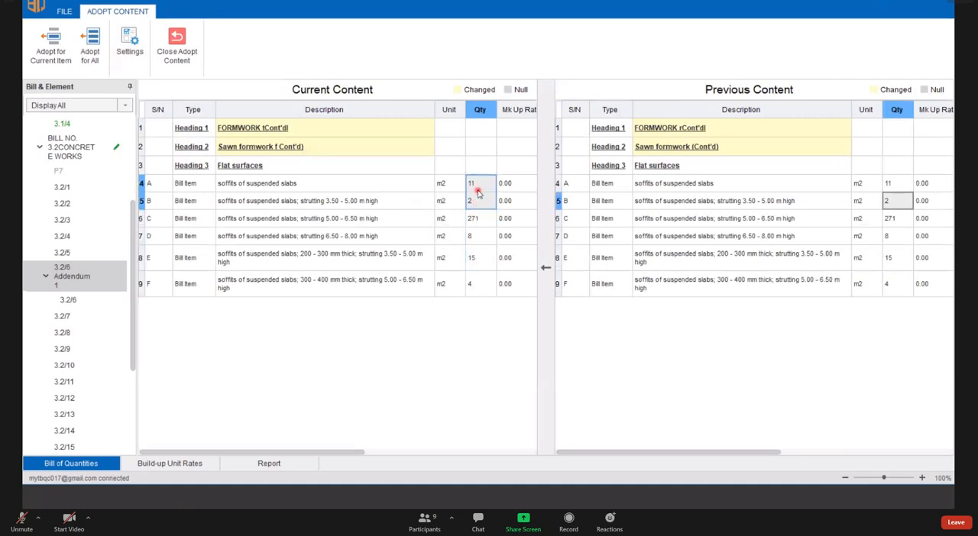
click(485, 182)
click(484, 237)
click(487, 181)
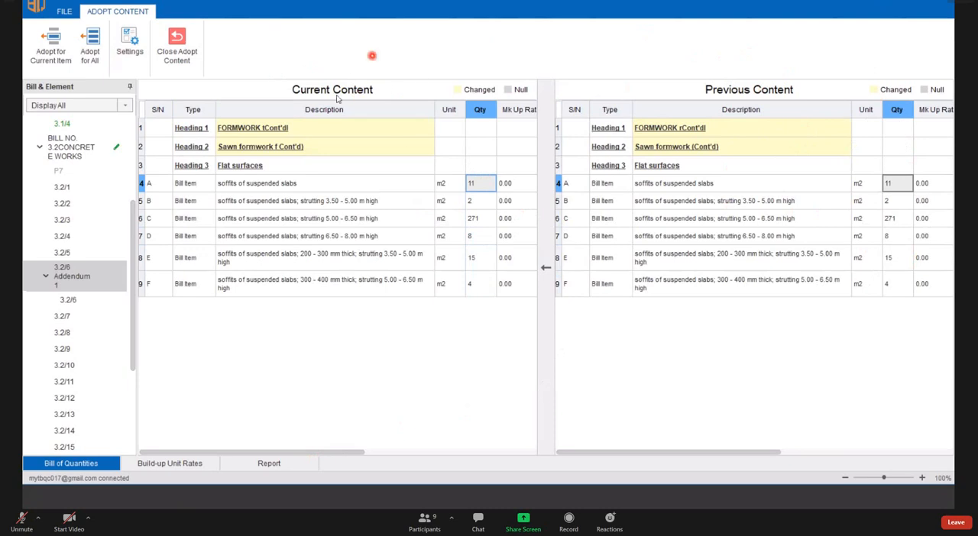
- Review the adoption options for item A from its unit and description, comparing the neighbouring item descriptions
click(399, 198)
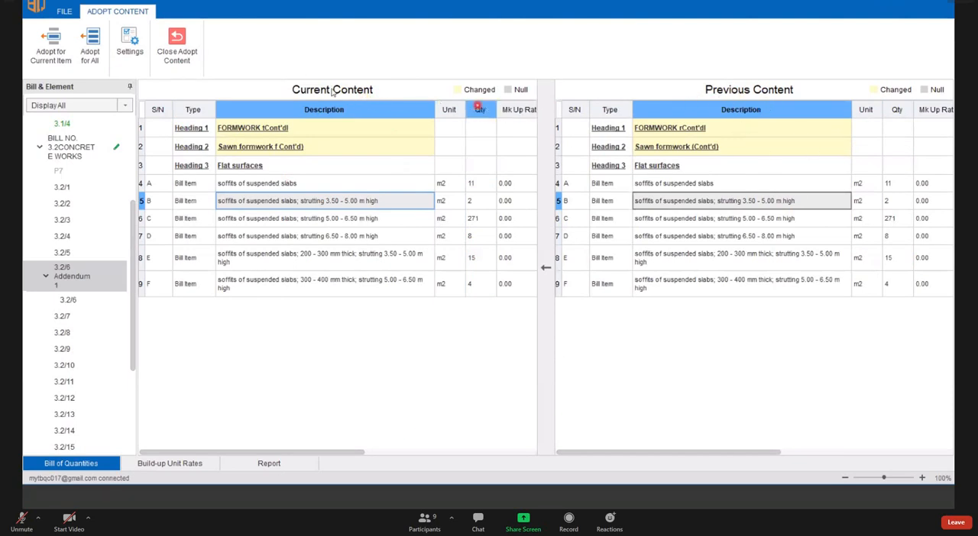
click(454, 185)
right_click(454, 185)
click(394, 188)
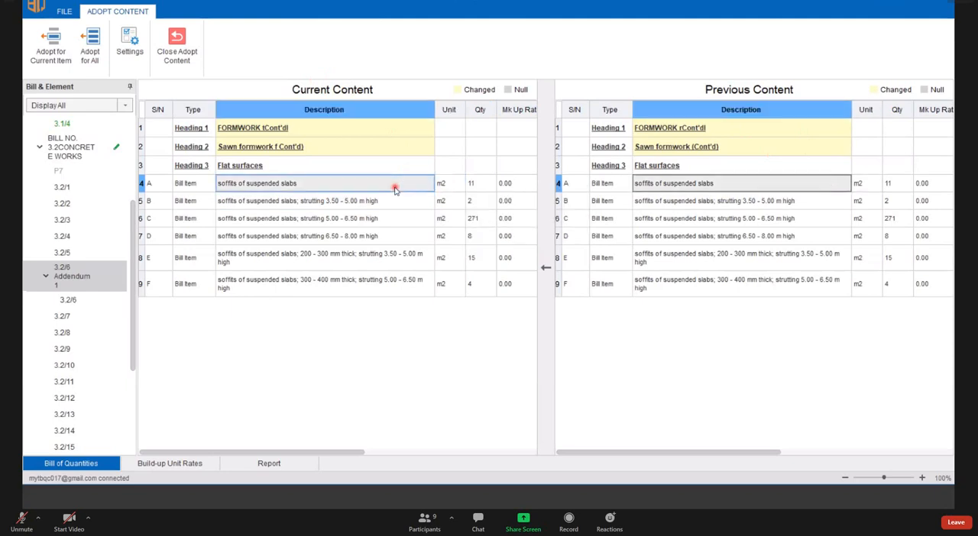
right_click(394, 189)
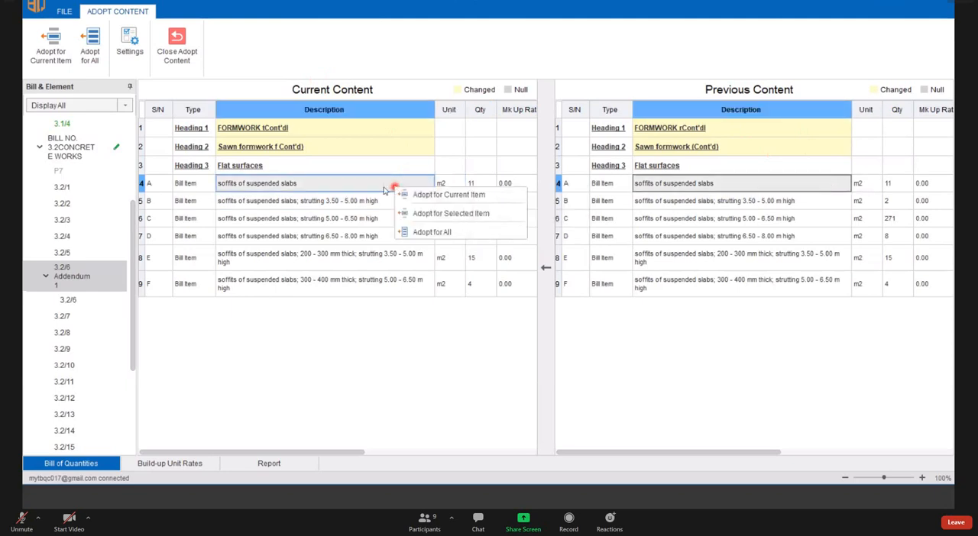
click(316, 206)
click(317, 220)
click(331, 183)
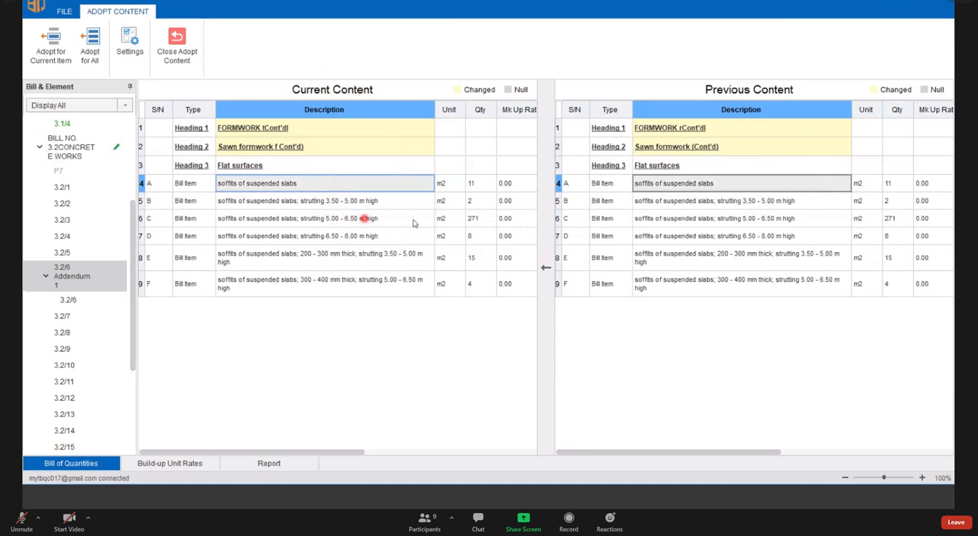
- Examine item C's quantity and its entire row across the current and previous content
click(478, 221)
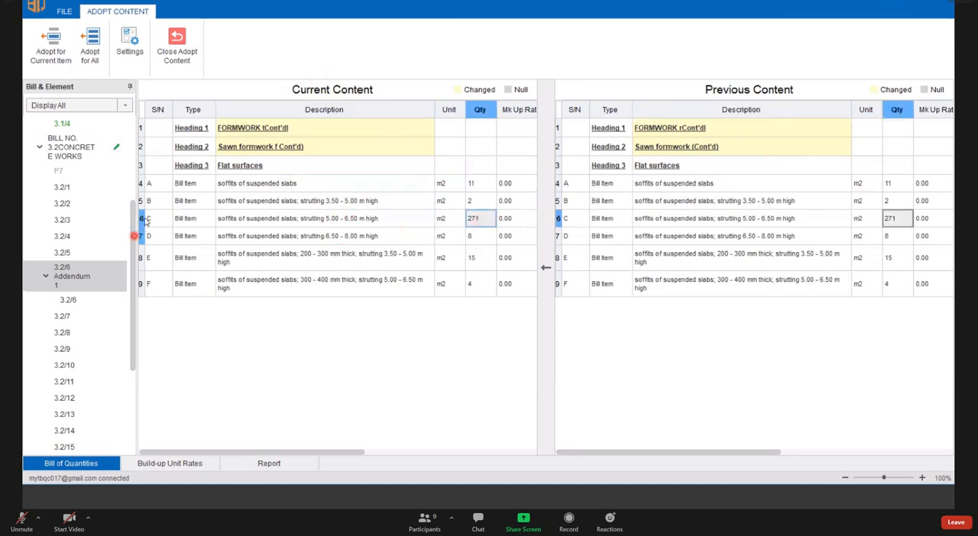
click(143, 220)
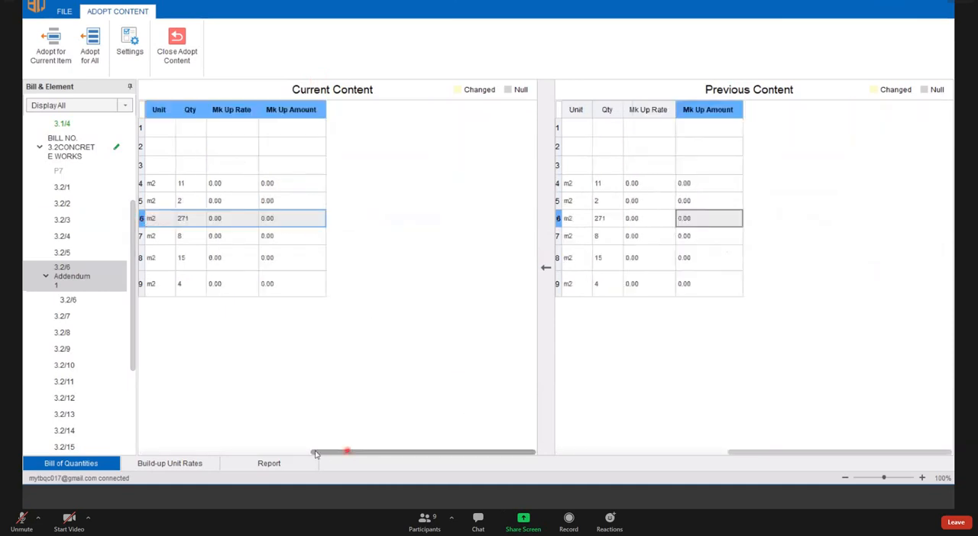
drag(345, 452, 209, 416)
- Adopt the previous content for all items again, keeping Qty included alongside mark-up rate and amount, trade code, element code and linked page, overwriting existing values
click(481, 220)
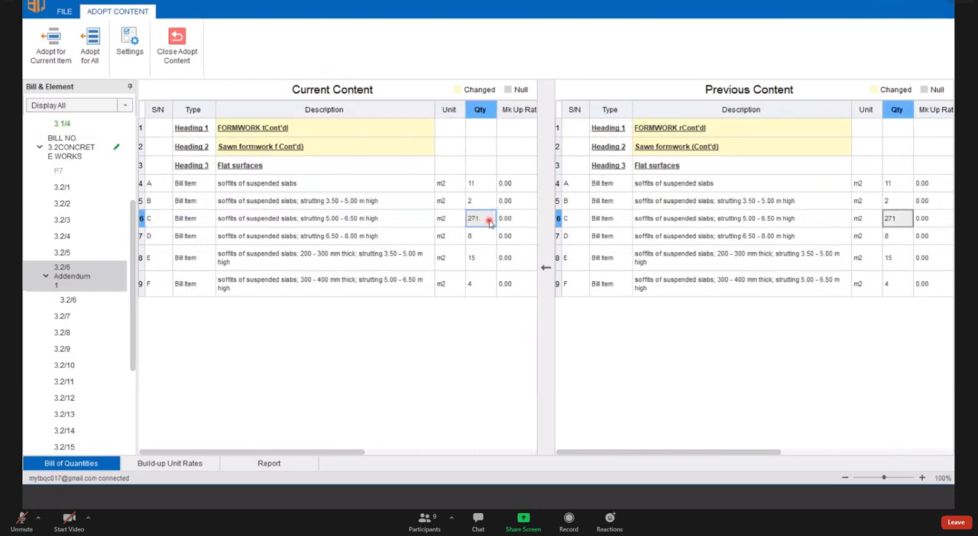
right_click(489, 222)
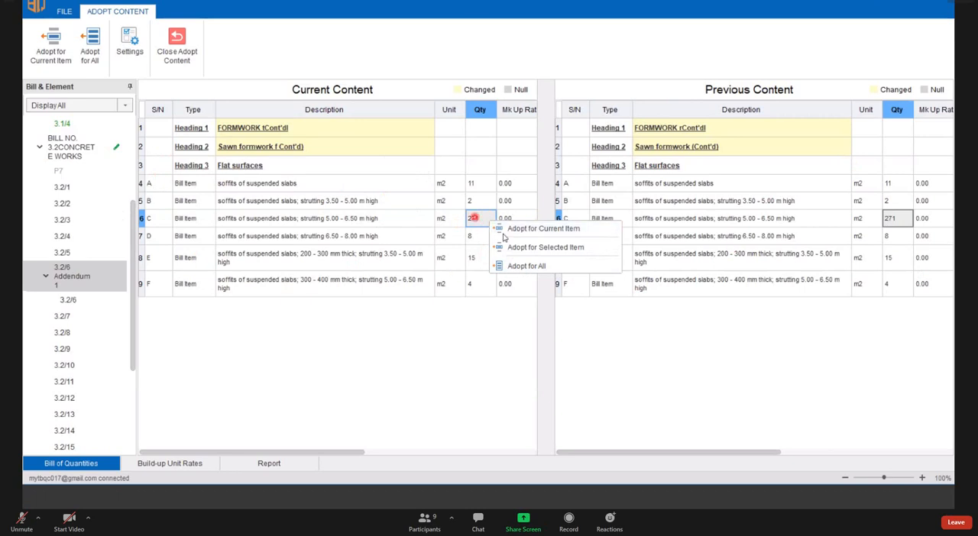
click(540, 267)
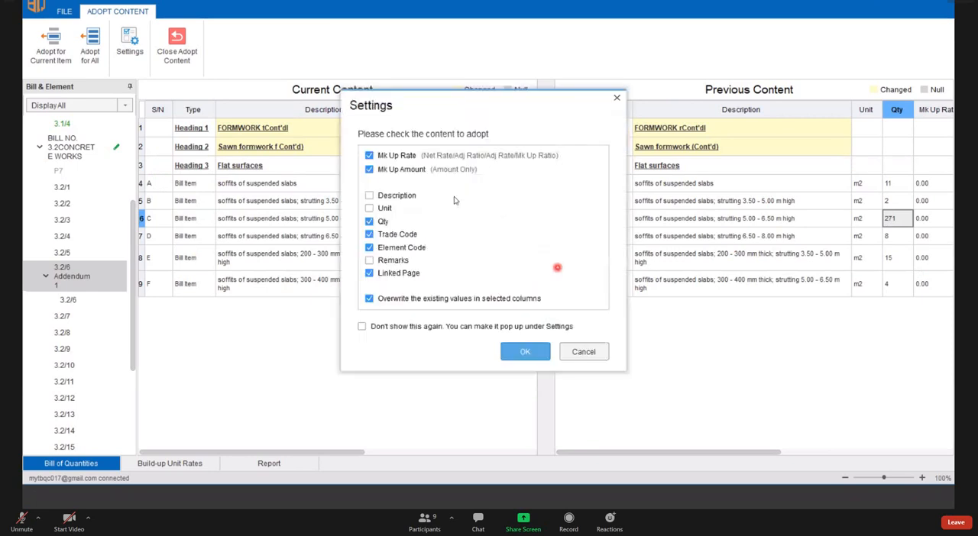
drag(512, 114, 468, 118)
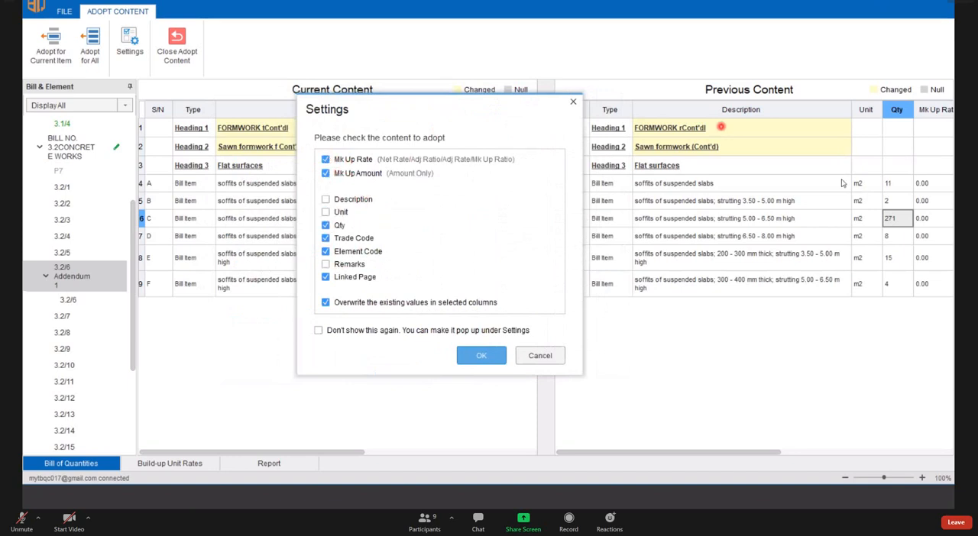
click(325, 226)
drag(458, 118, 392, 127)
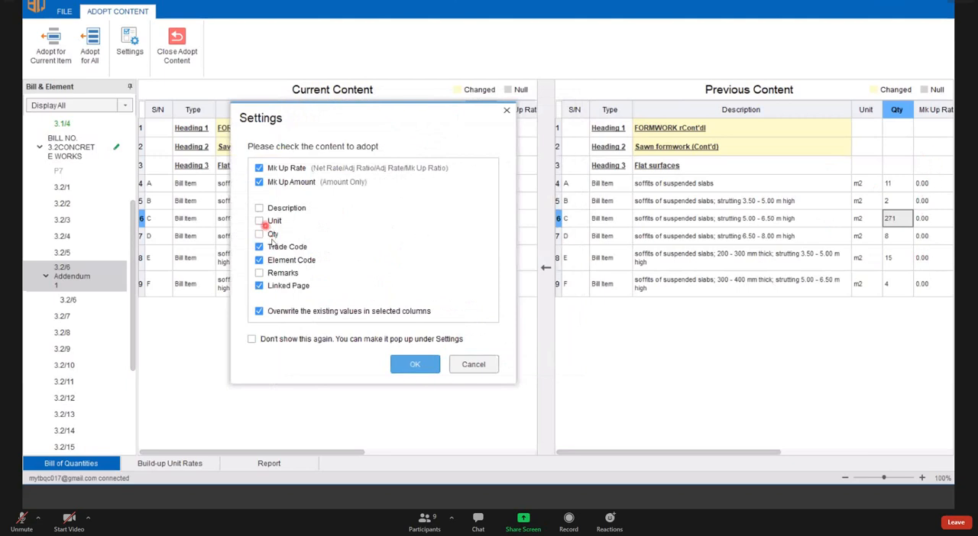
drag(320, 117, 350, 106)
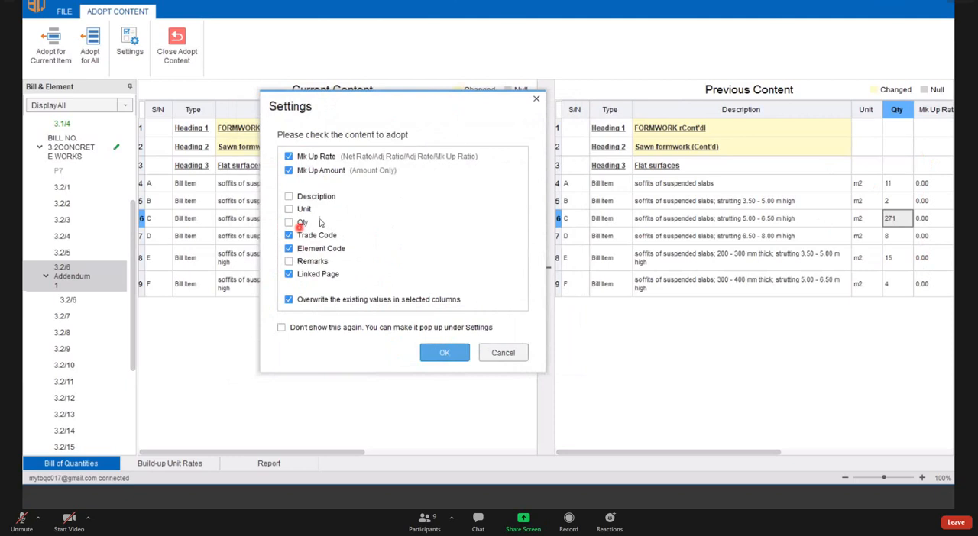
click(289, 222)
click(447, 355)
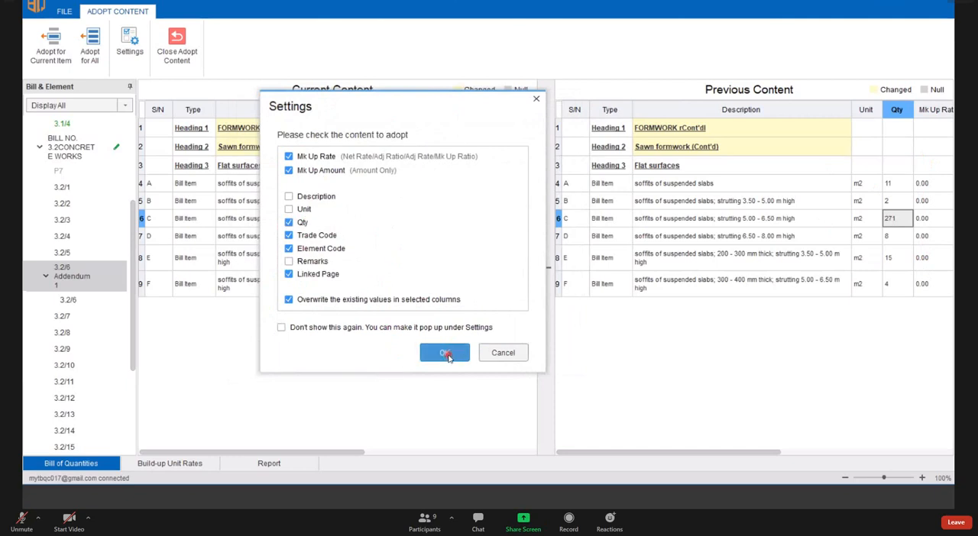
click(566, 280)
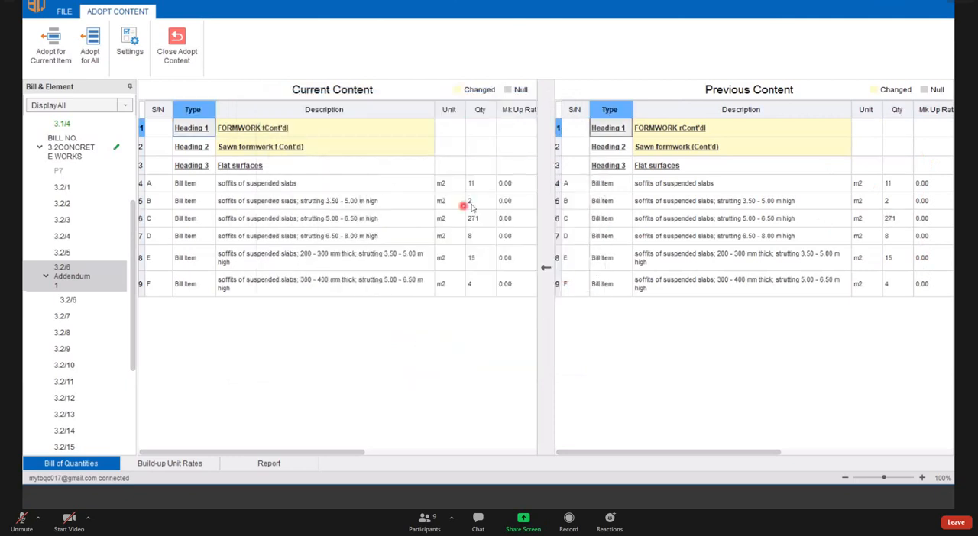
- Compare the quantities of items A to F in both contents, inspect item A's full row, and close content adoption
drag(475, 185, 478, 257)
drag(890, 184, 898, 283)
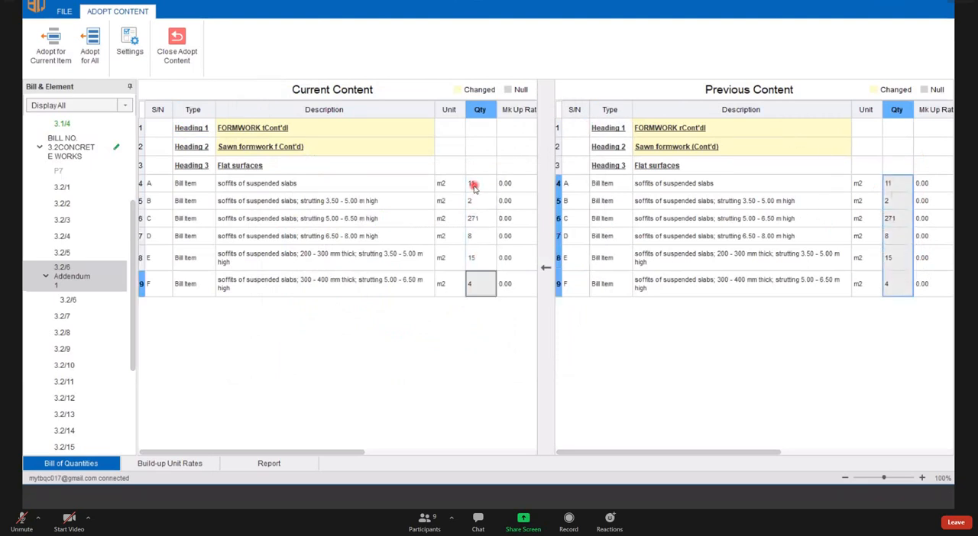
drag(473, 184, 487, 294)
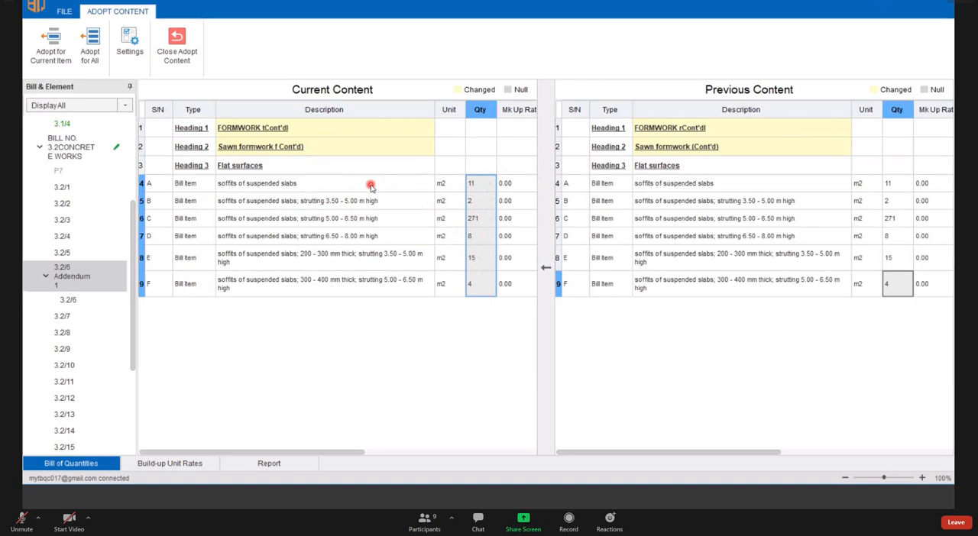
click(144, 185)
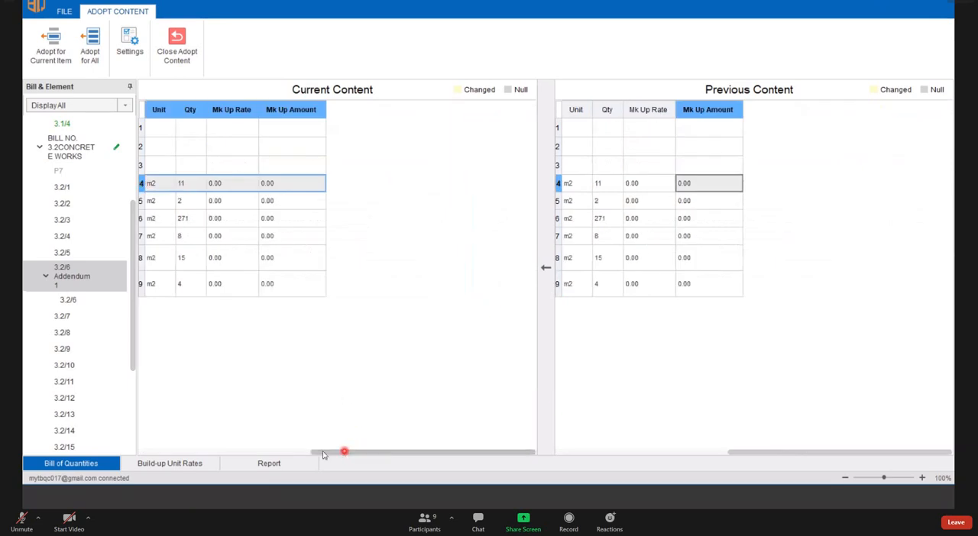
drag(322, 455, 153, 439)
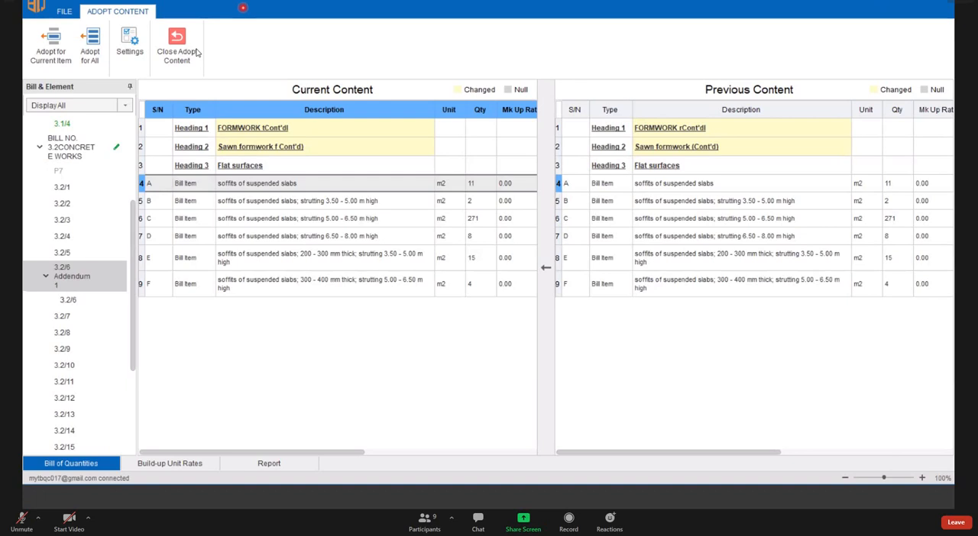
click(105, 44)
click(169, 44)
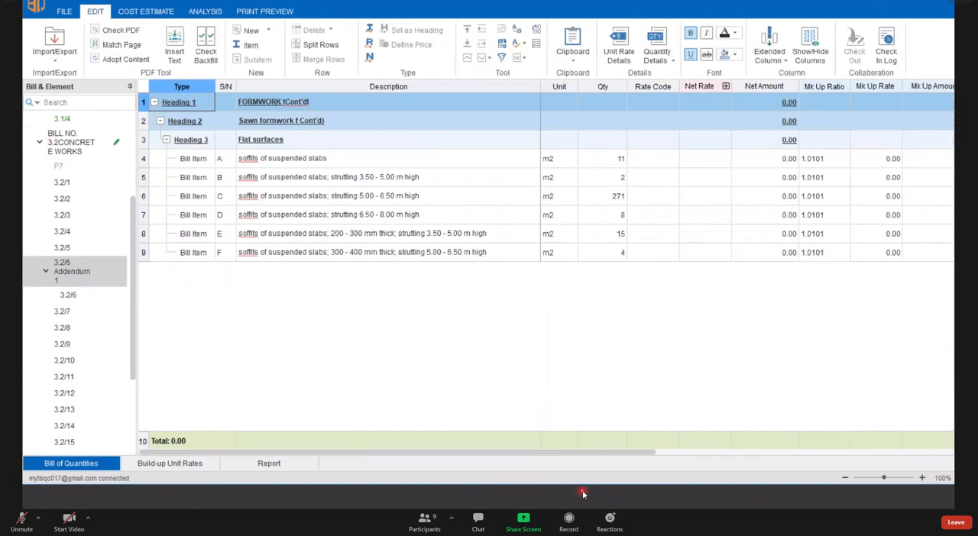
- Switch to the PowerPoint slide show and advance from Match Page through Adopt Contents and Chapter 6 to the Print To PDF slide
key(super)
mouse_move(456, 496)
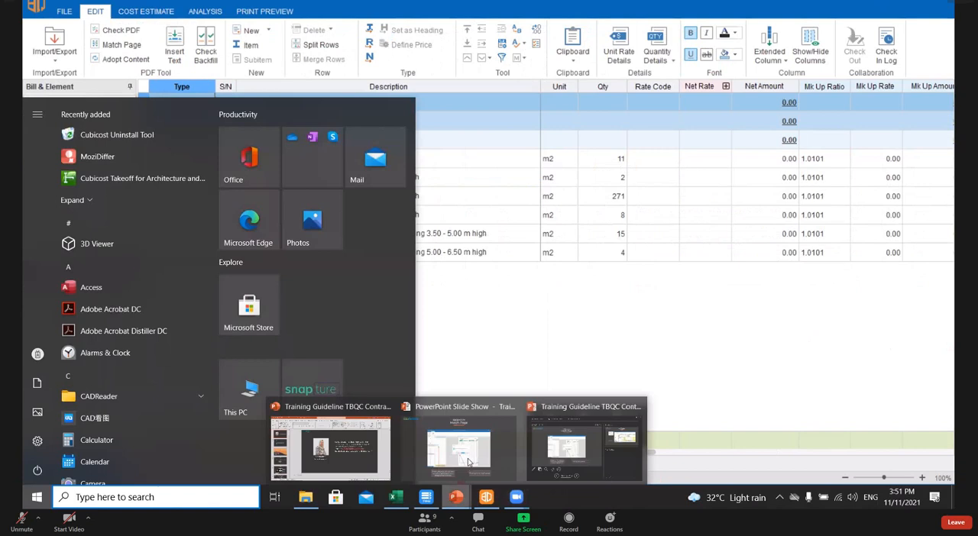
click(459, 447)
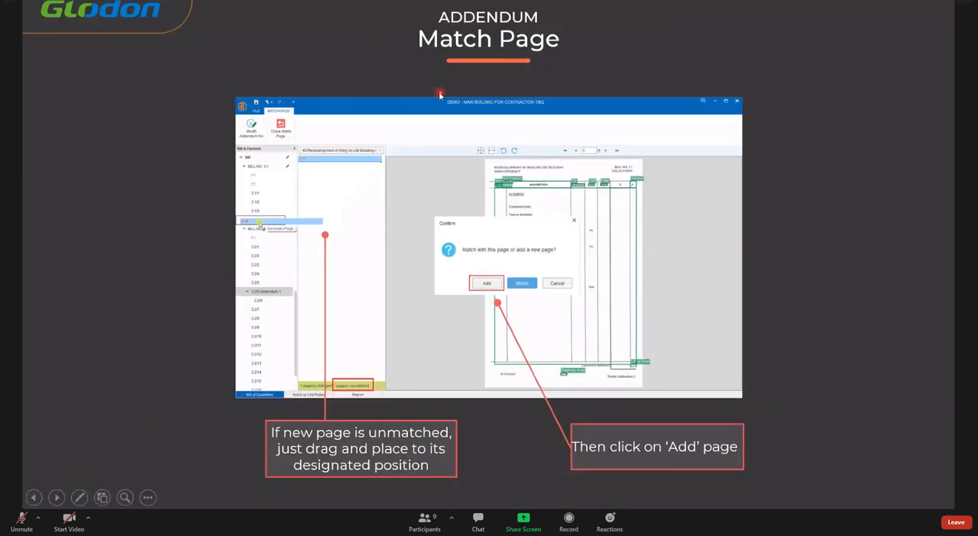
click(60, 498)
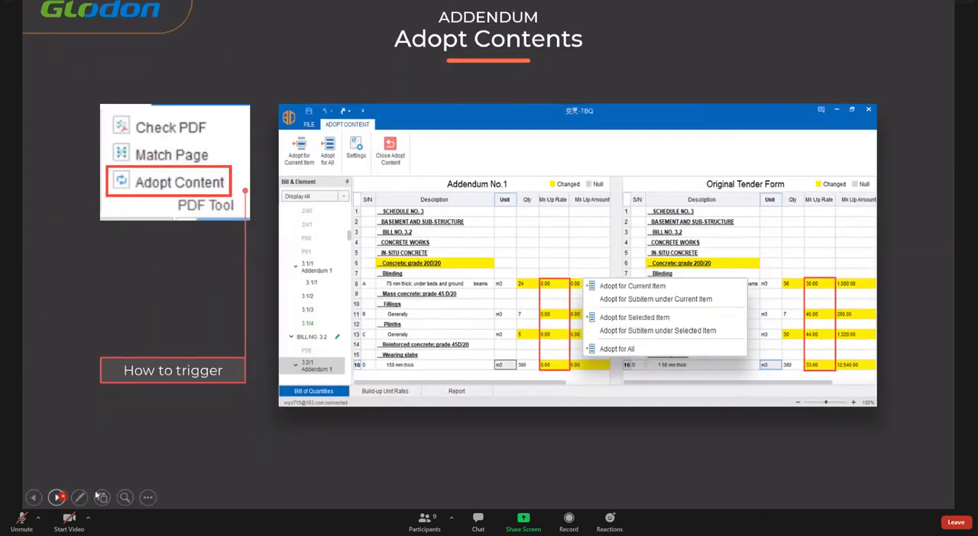
click(57, 498)
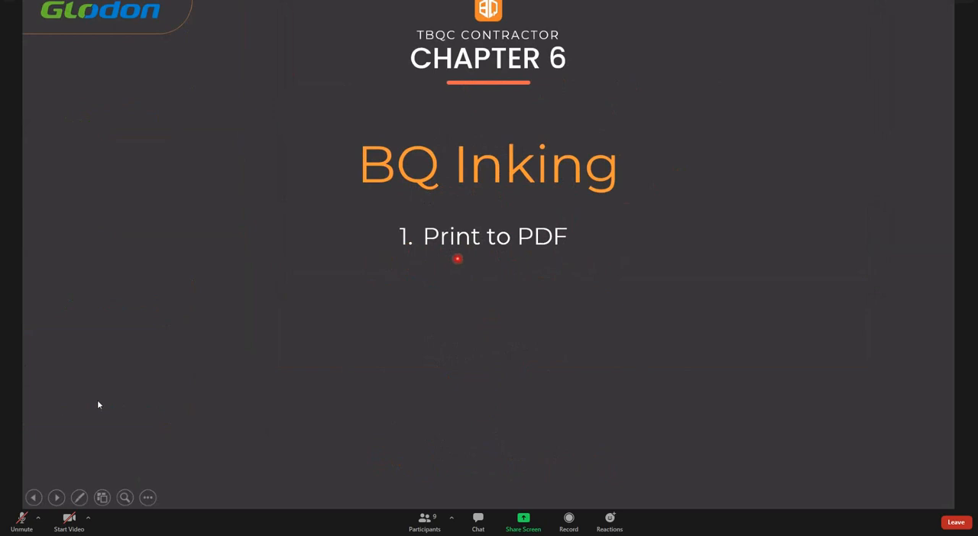
click(57, 497)
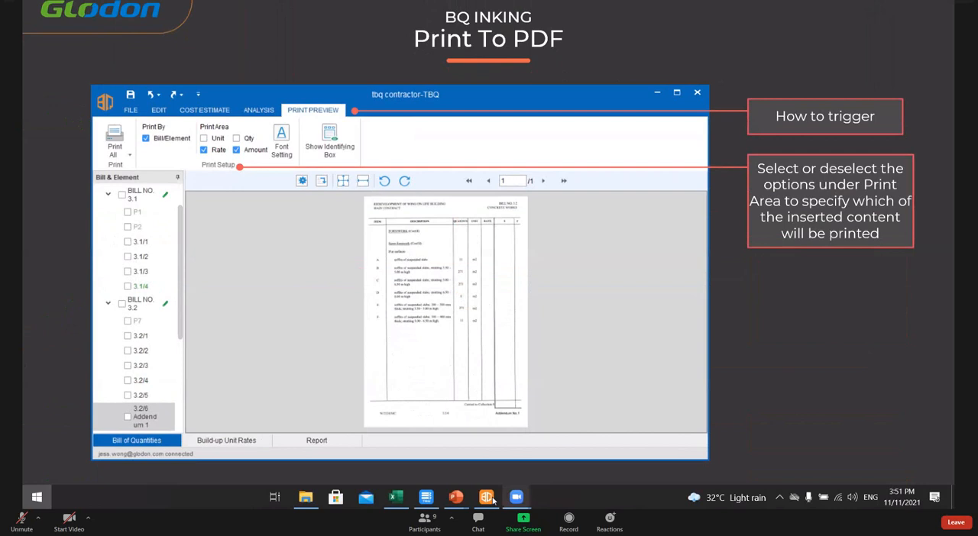
- Return to Cubicost TBQ and view the project summary reports by Bill, by Bill & Element, and by Trade
key(Right)
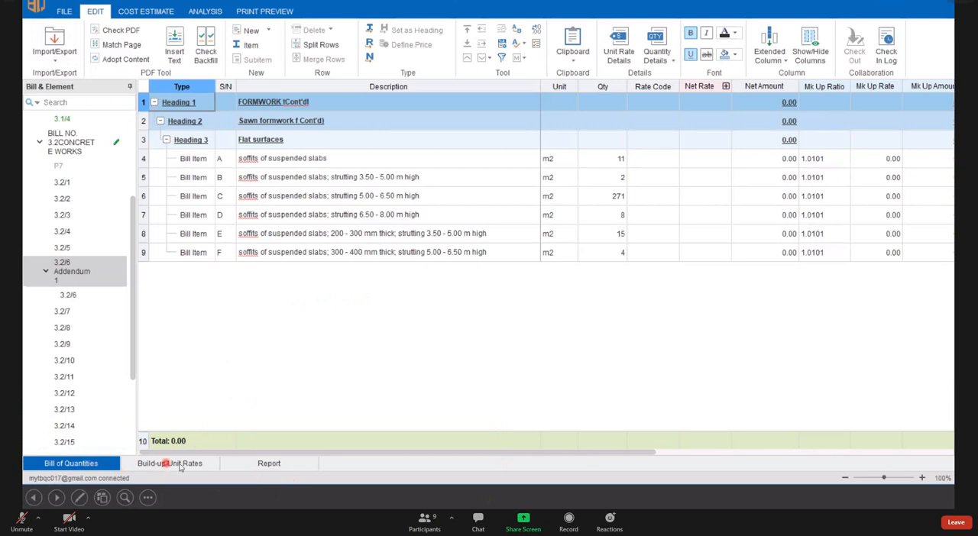
click(268, 464)
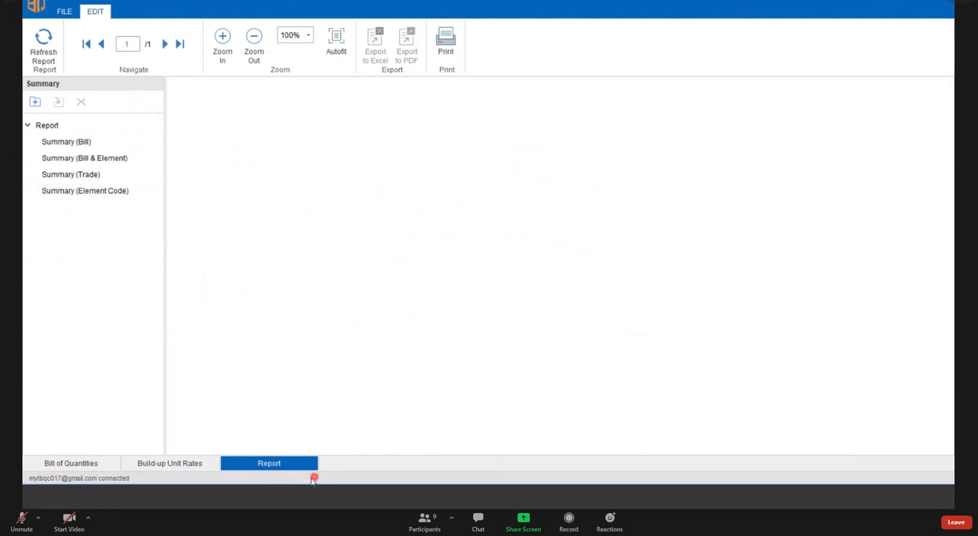
click(97, 145)
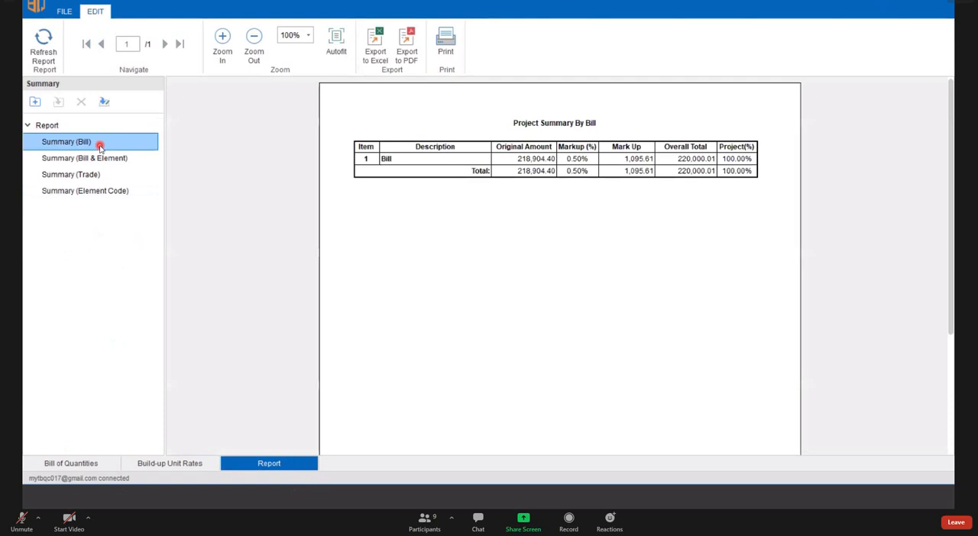
click(90, 159)
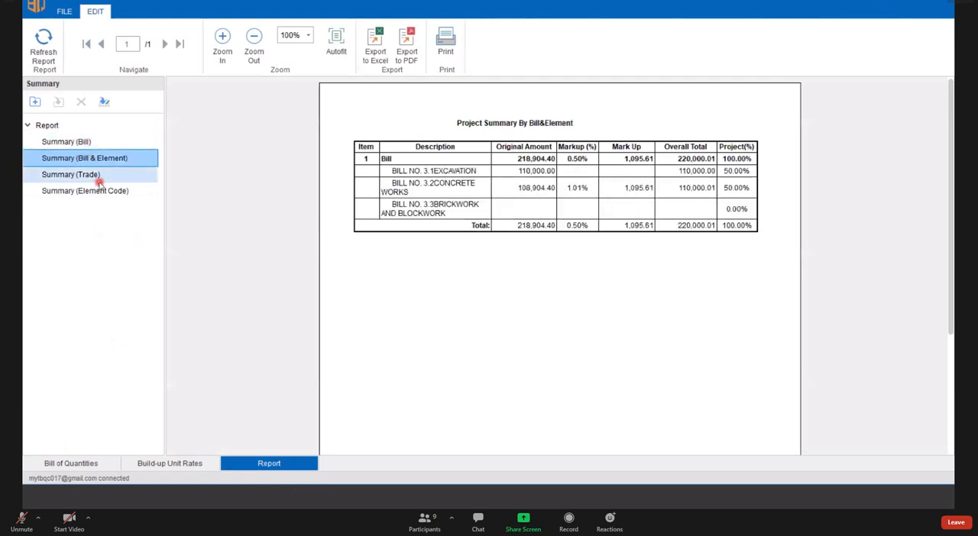
click(106, 178)
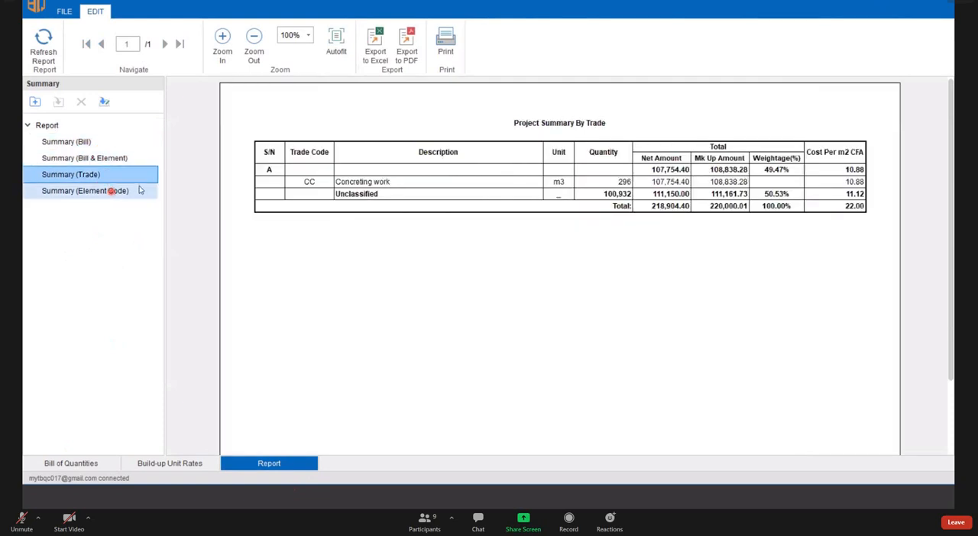
- Compare the project summary reports by Bill, by Bill & Element, and by Trade
click(138, 191)
click(83, 175)
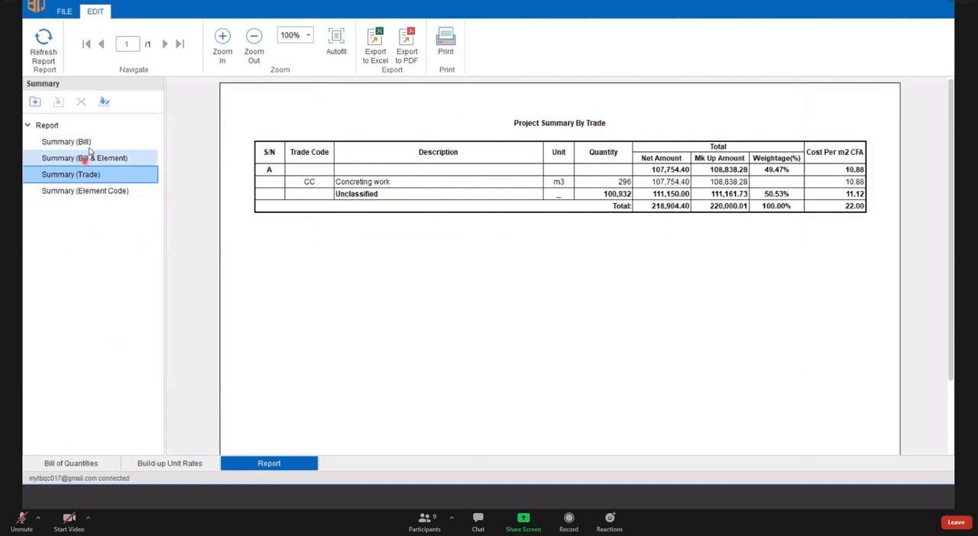
click(83, 142)
click(87, 158)
click(92, 142)
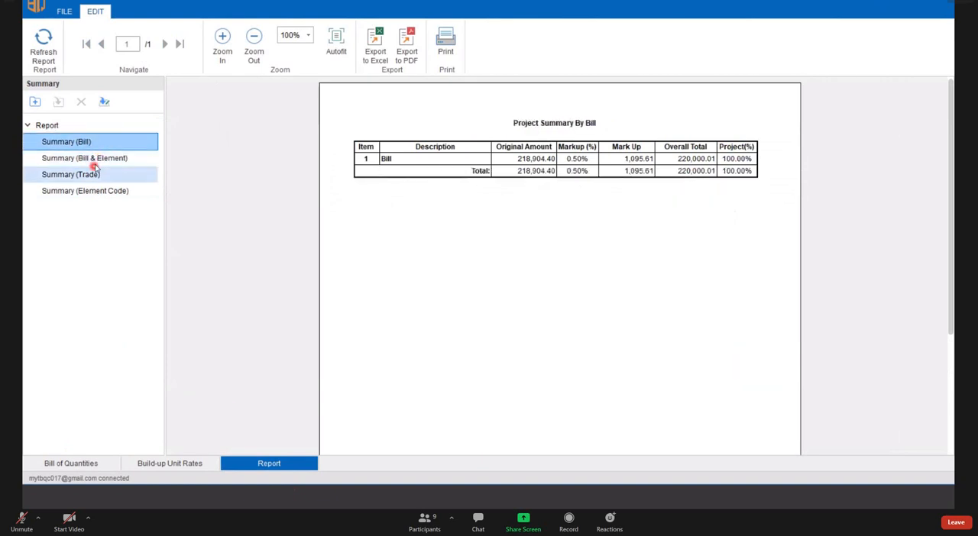
click(96, 159)
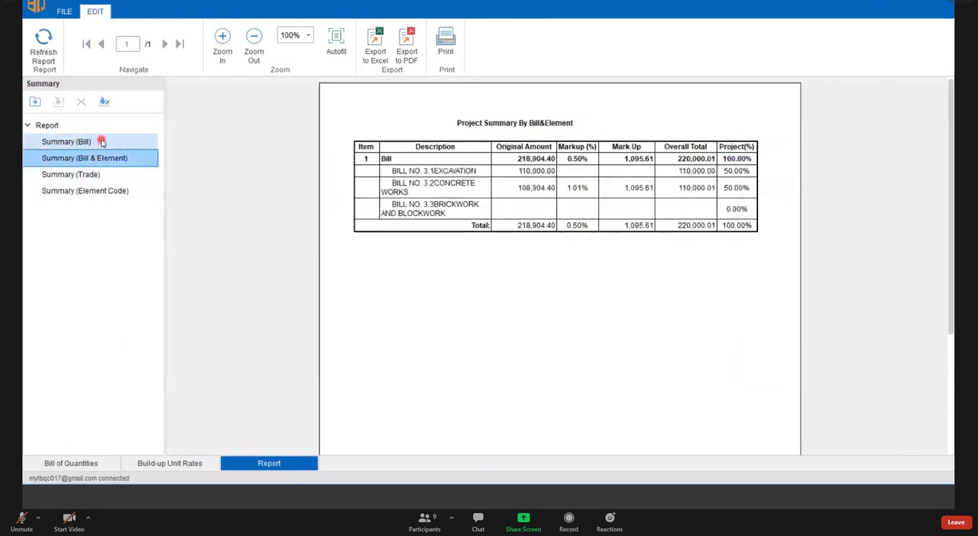
click(95, 174)
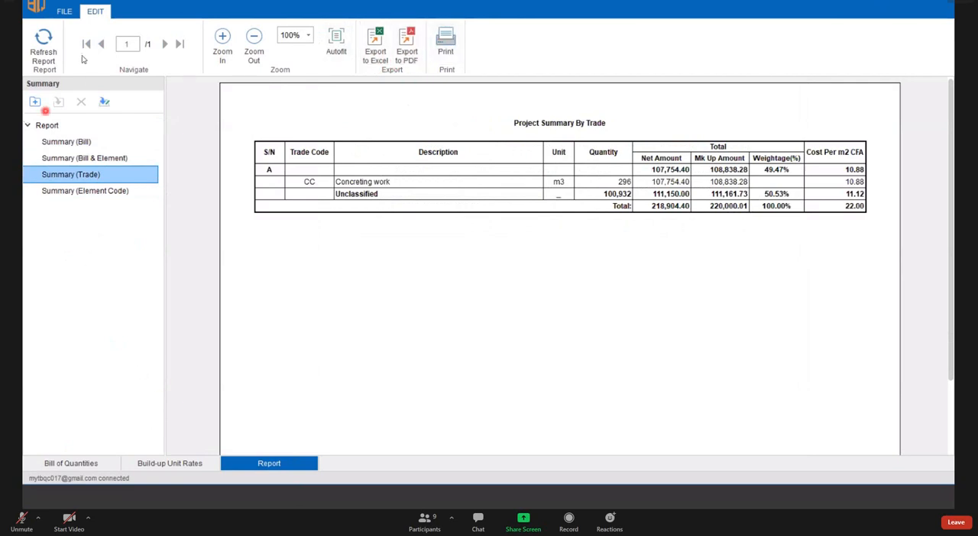
- Refresh the project summary report and cycle through the Bill, Bill & Element and Trade summaries again, ending on Bill & Element
click(43, 47)
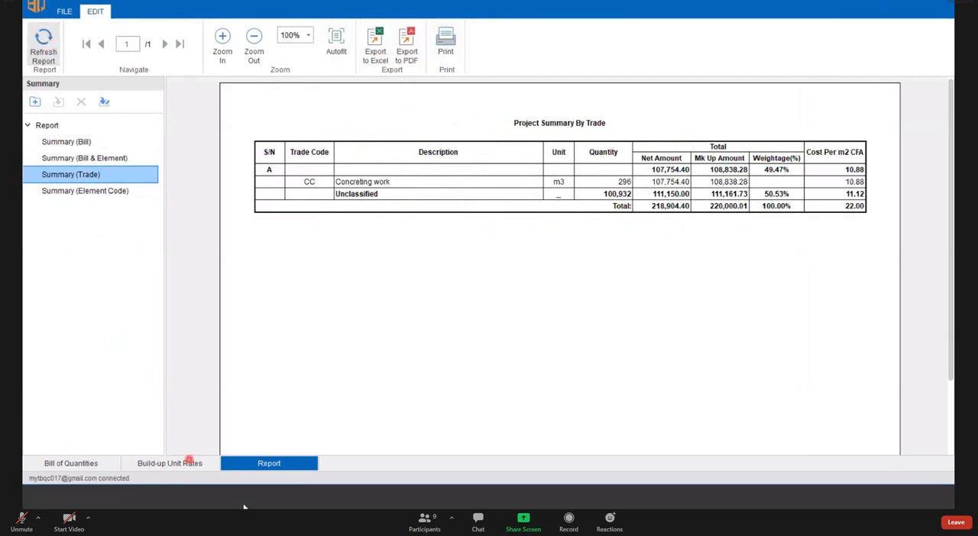
click(45, 49)
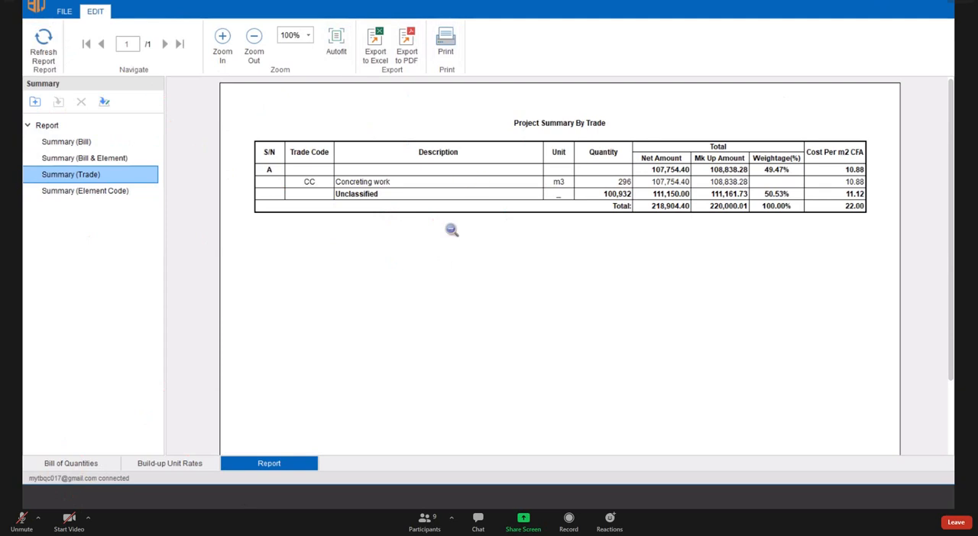
click(98, 143)
click(96, 158)
click(95, 174)
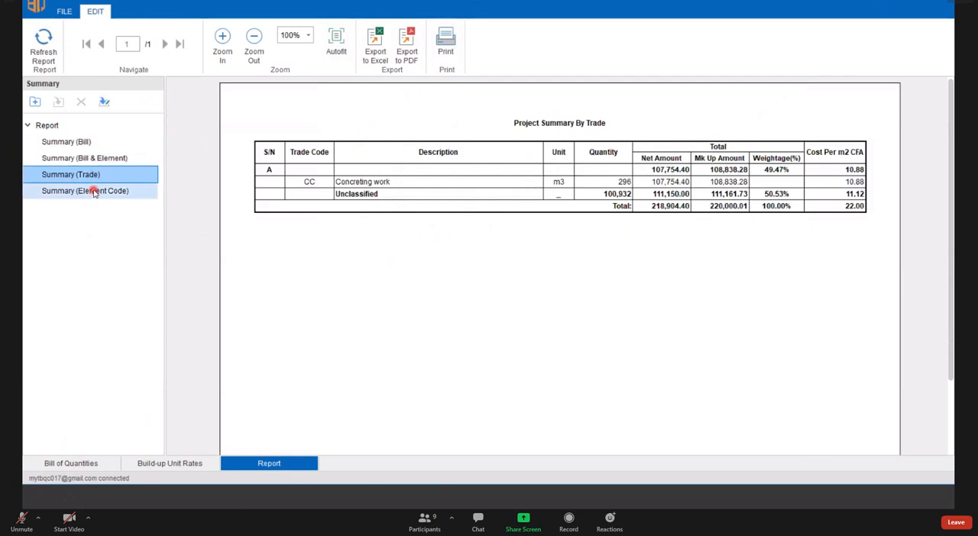
click(97, 143)
click(96, 158)
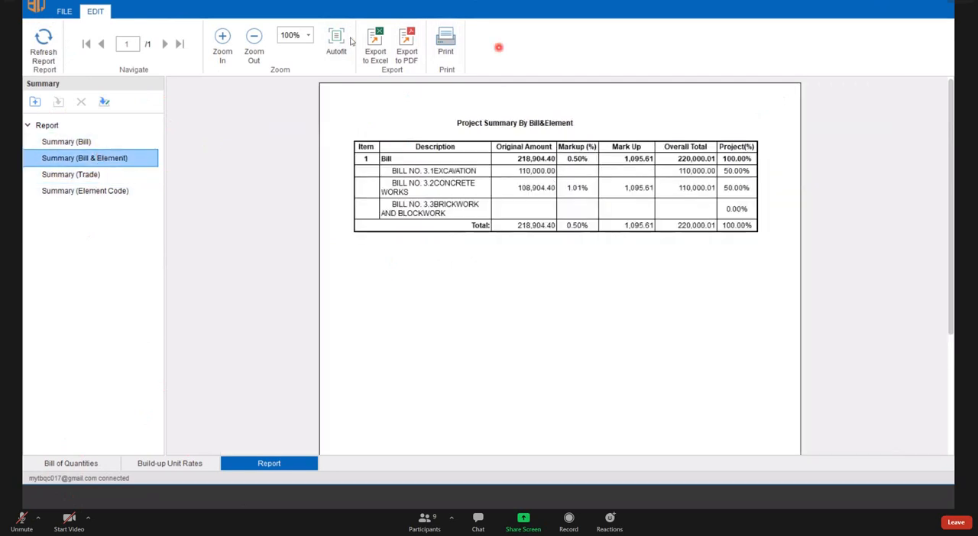
click(383, 59)
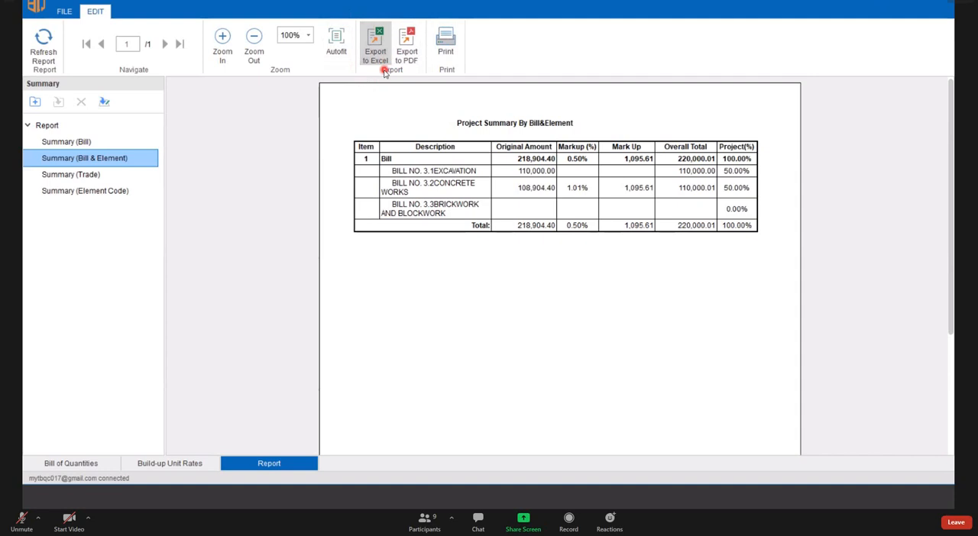
click(407, 54)
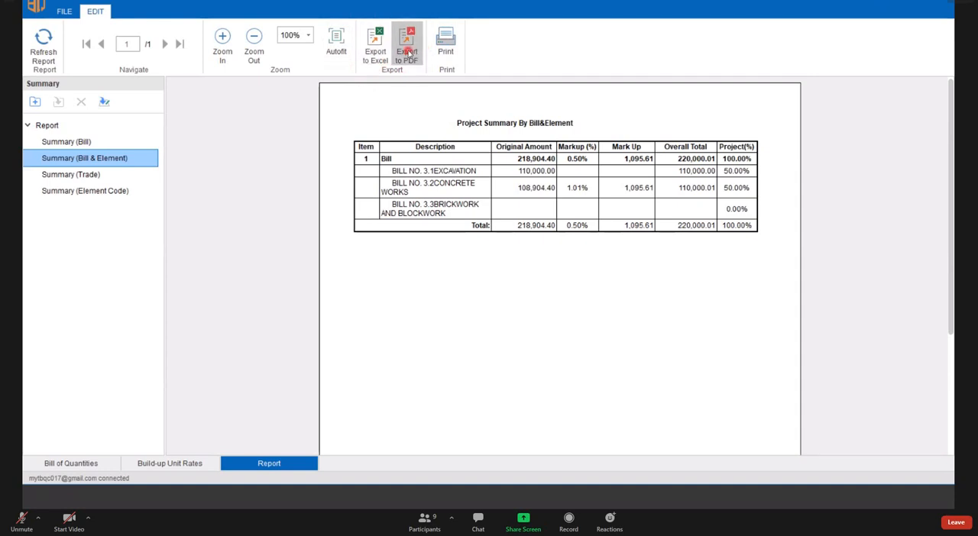
click(450, 42)
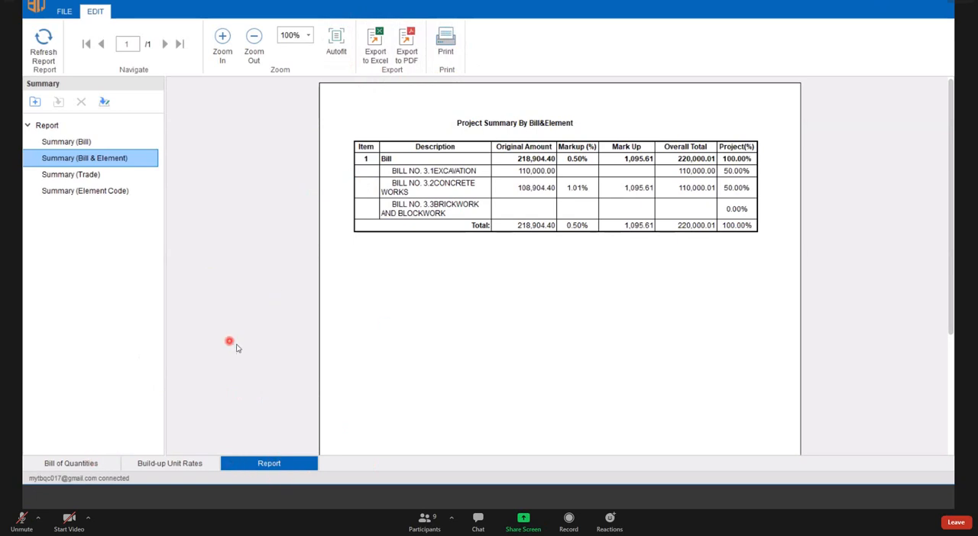
- Open the print preview of the bill of quantities and view concrete works pages 3.2/1, 3.2/2 and 3.2/3
click(98, 466)
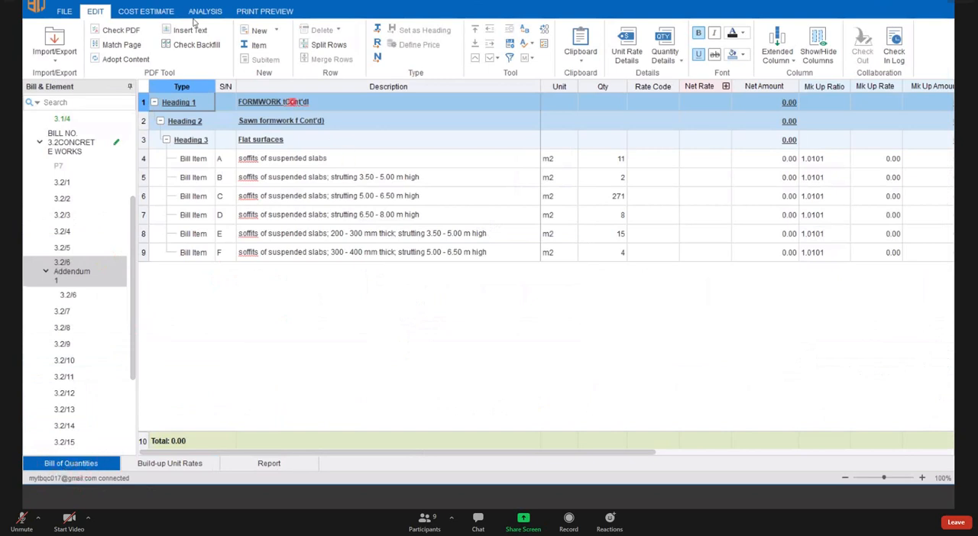
click(260, 11)
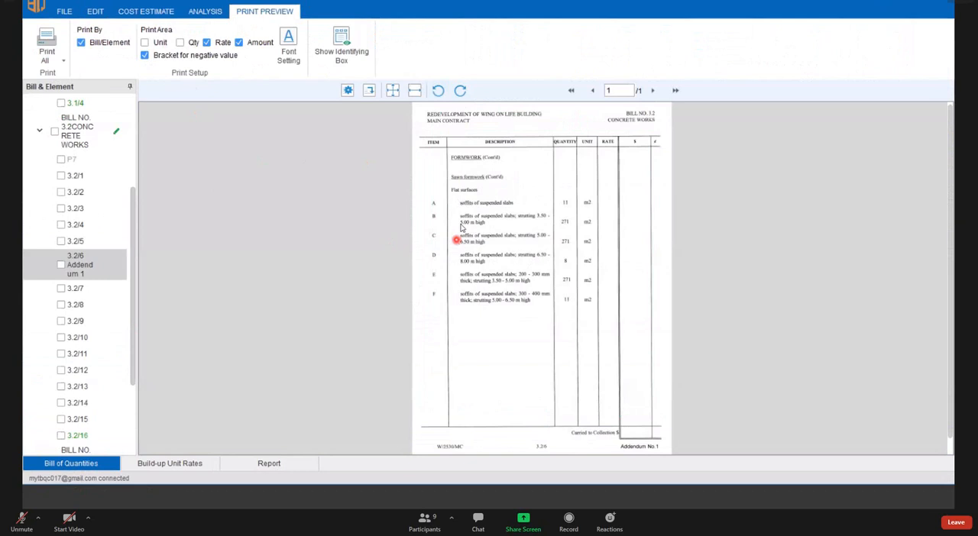
click(79, 190)
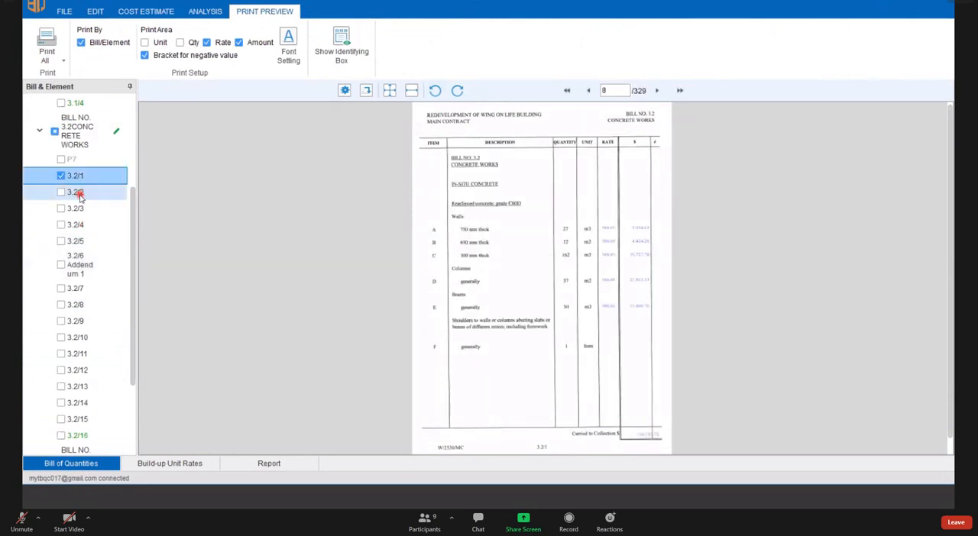
click(87, 210)
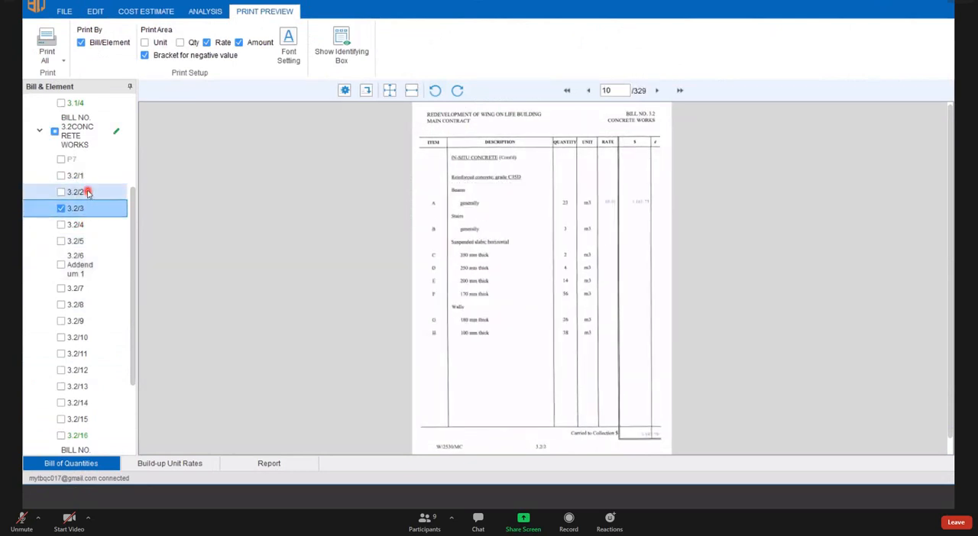
click(87, 179)
click(89, 194)
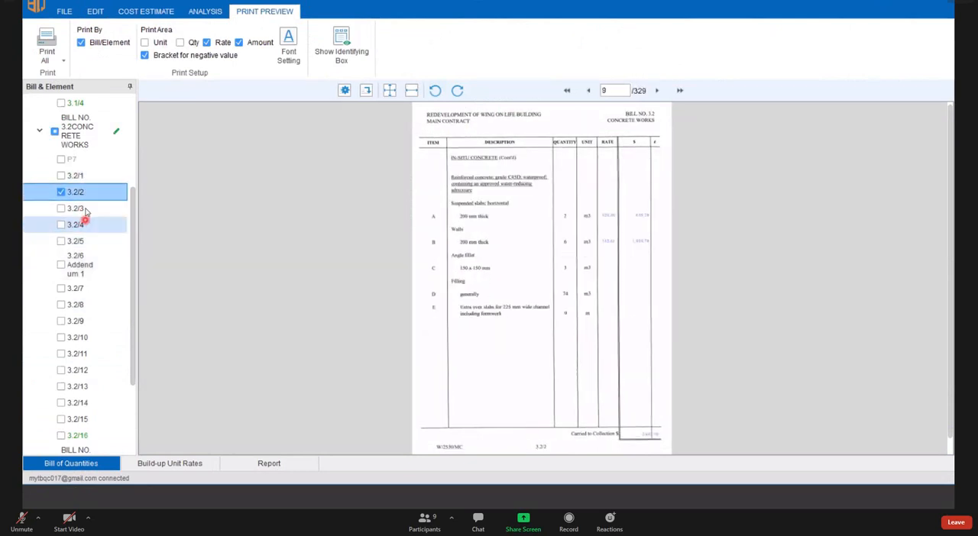
click(89, 211)
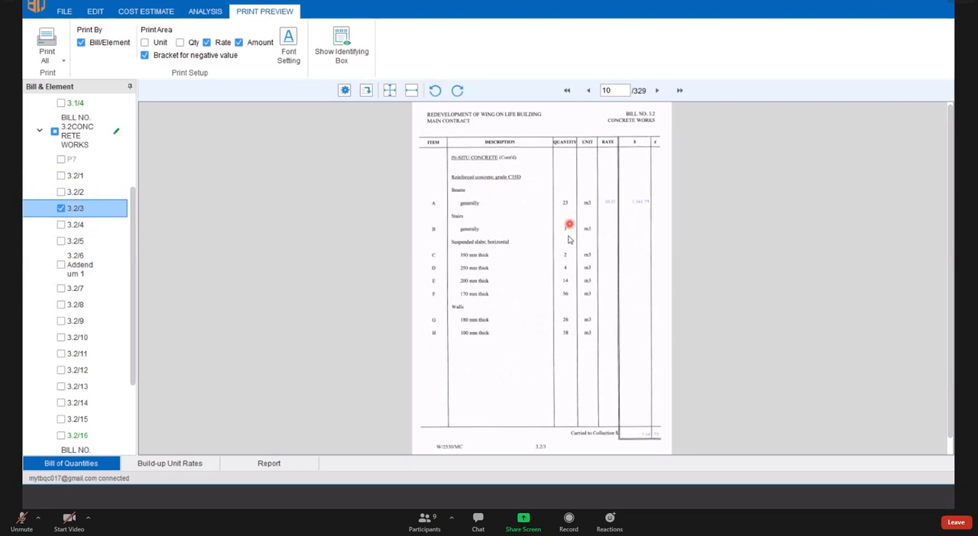
- Examine the printed rate, amount and collection total on page 3.2/3 in the preview
ctrl+scroll(568, 240, up, 3)
scroll(558, 268, up, 1)
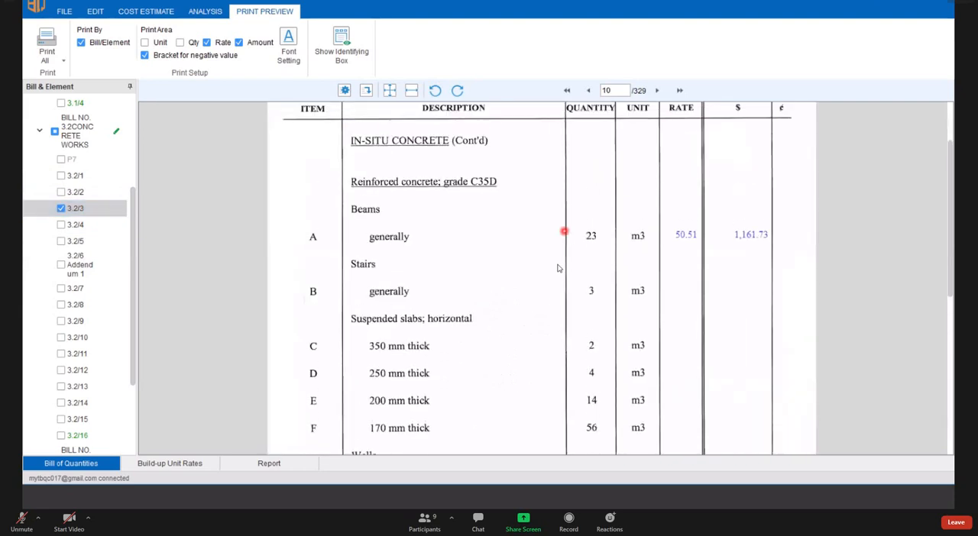
scroll(558, 268, up, 2)
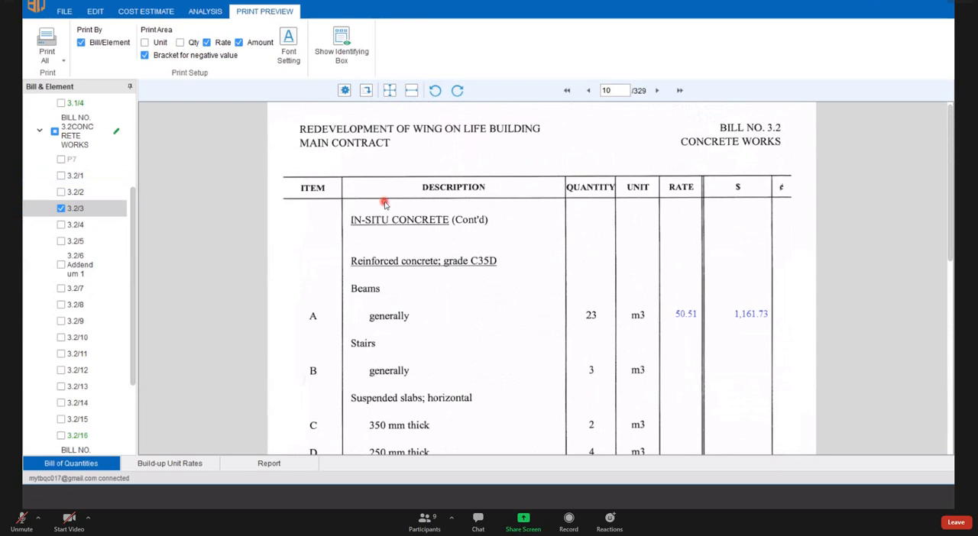
scroll(385, 204, down, 1)
scroll(438, 232, up, 1)
scroll(427, 244, down, 5)
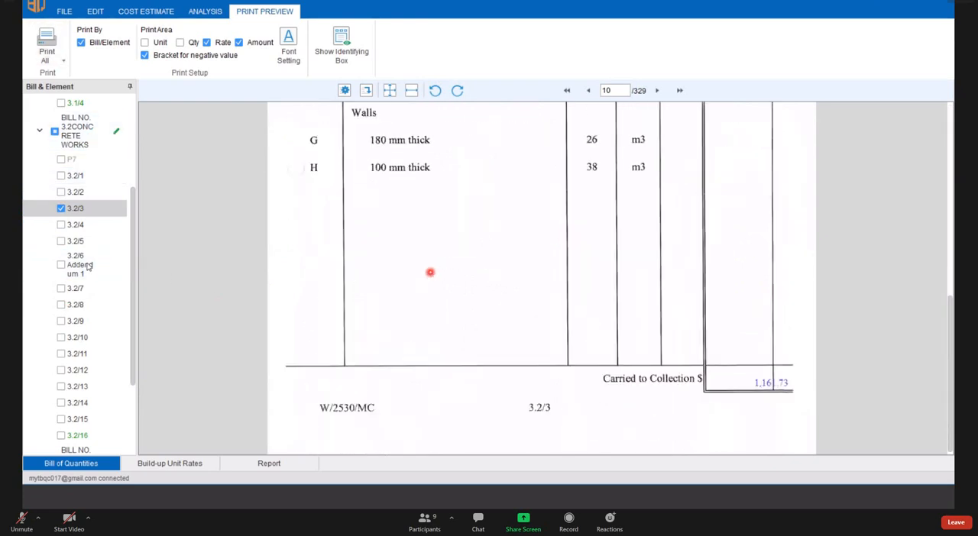
- Examine the reinforcement items and their blank rate columns on page 3.2/4 in the preview
click(76, 225)
scroll(624, 231, up, 8)
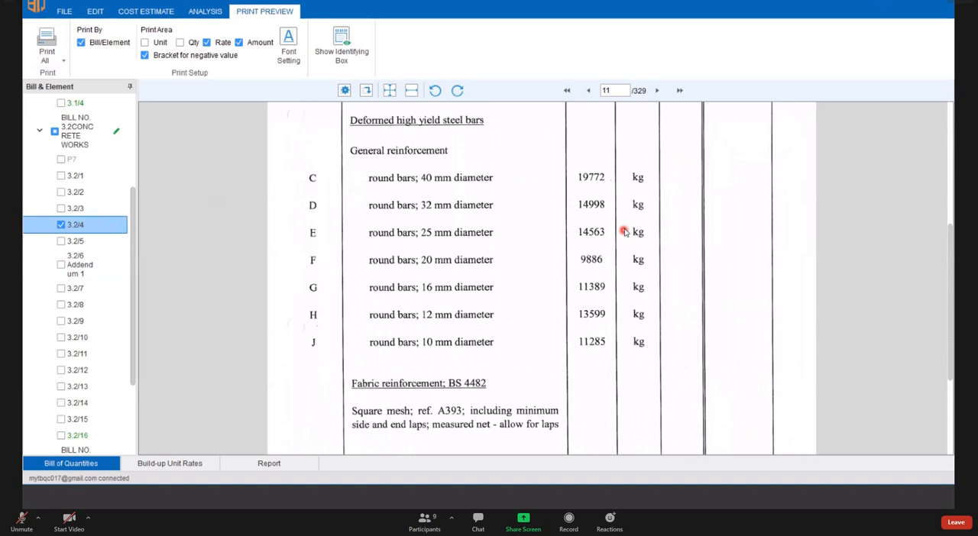
scroll(623, 241, down, 5)
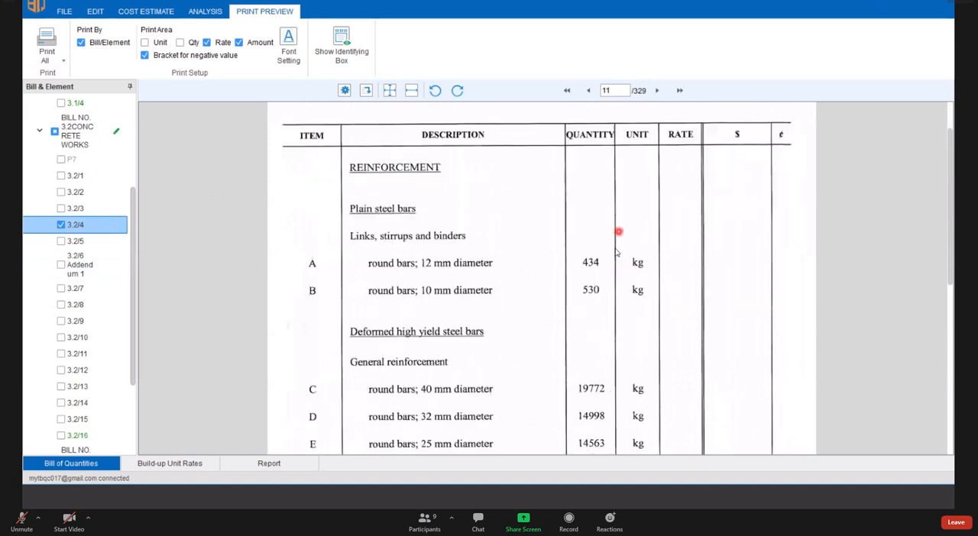
scroll(573, 239, up, 4)
scroll(527, 236, down, 3)
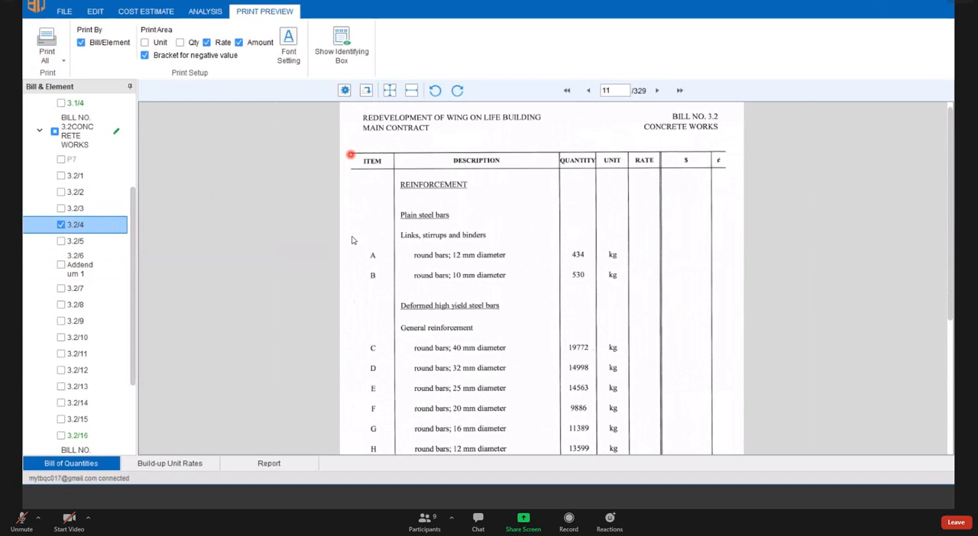
scroll(405, 276, down, 5)
scroll(380, 222, up, 5)
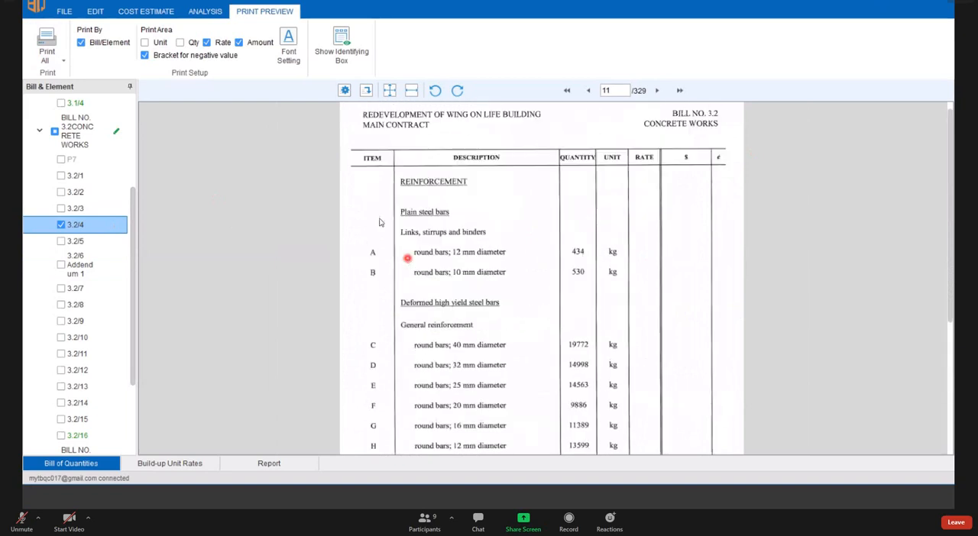
scroll(604, 211, down, 2)
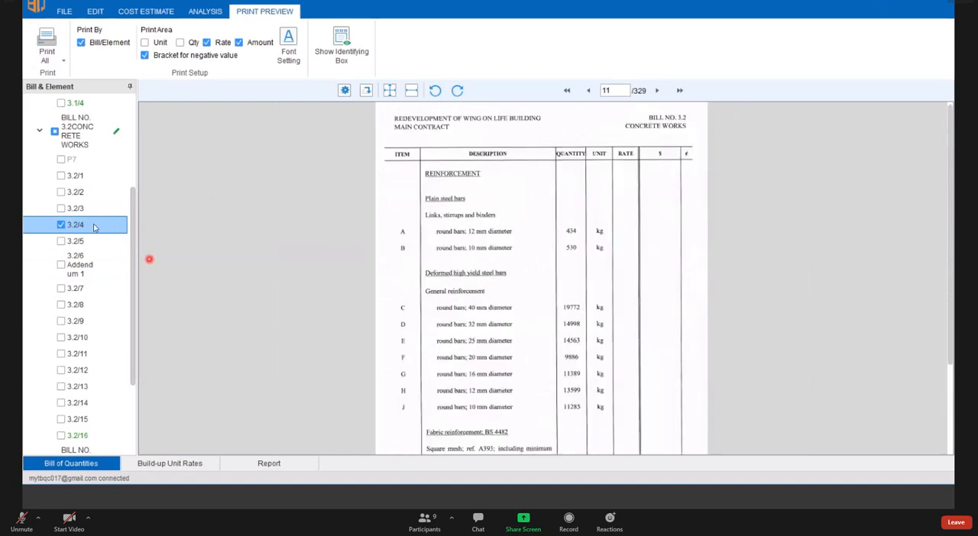
- Go back to page 3.2/3 in the preview and select the printed rate of item A, the beams
click(87, 211)
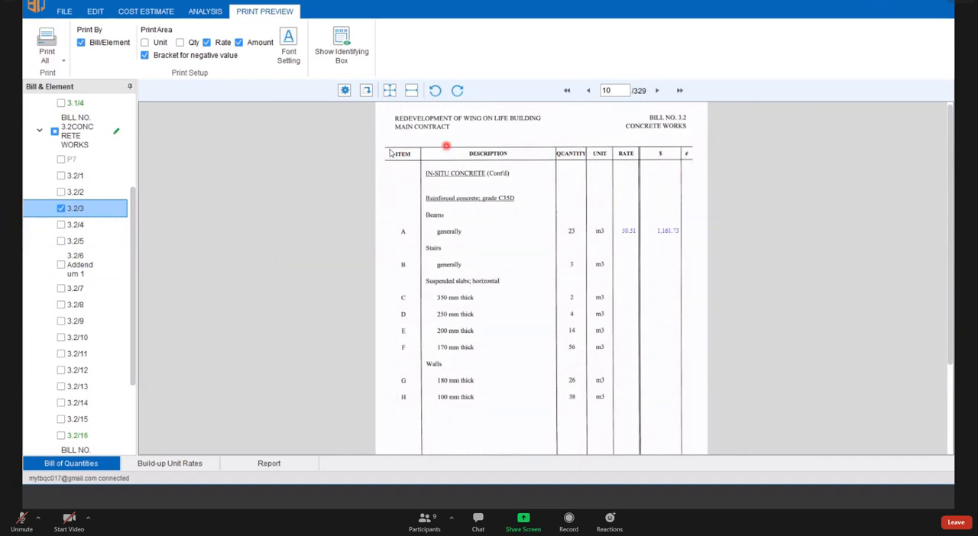
scroll(395, 319, down, 3)
scroll(394, 318, up, 3)
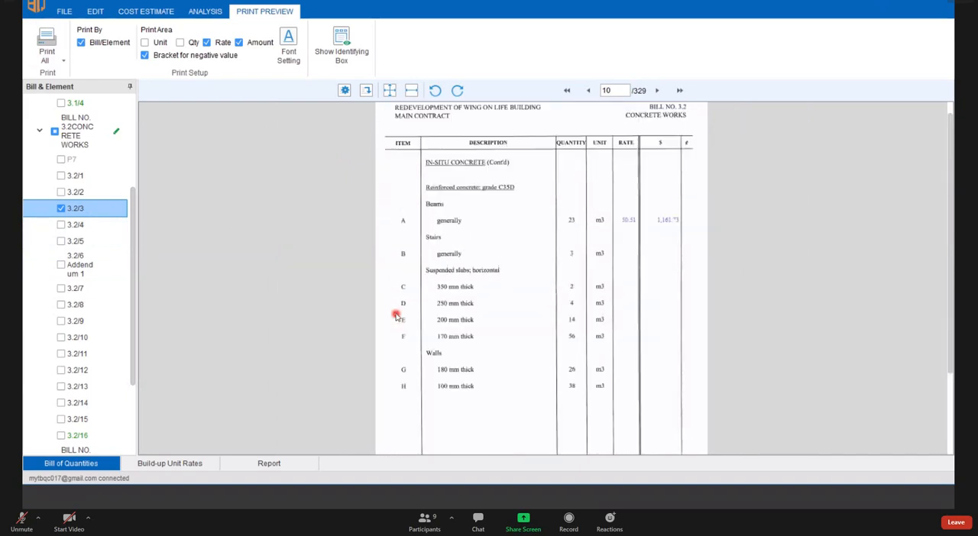
scroll(664, 256, up, 1)
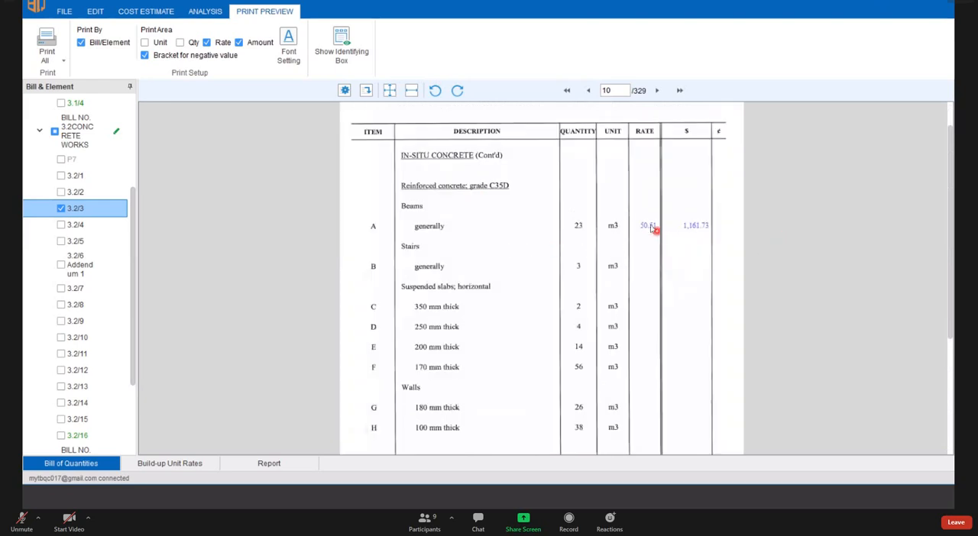
click(647, 225)
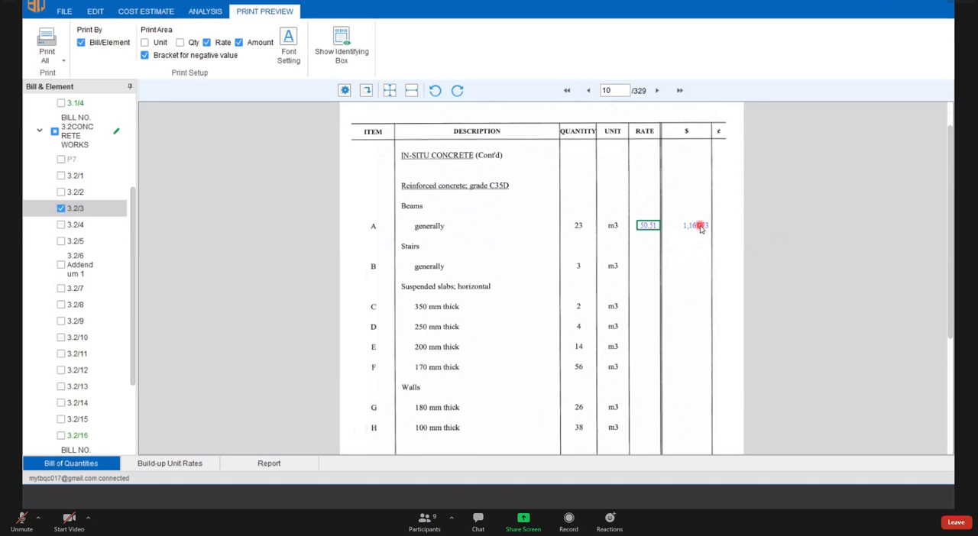
- Browse preview pages 3.2/4, 3.2/5 and 3.2/7, and inspect the priced items on page 3.2/1
click(75, 225)
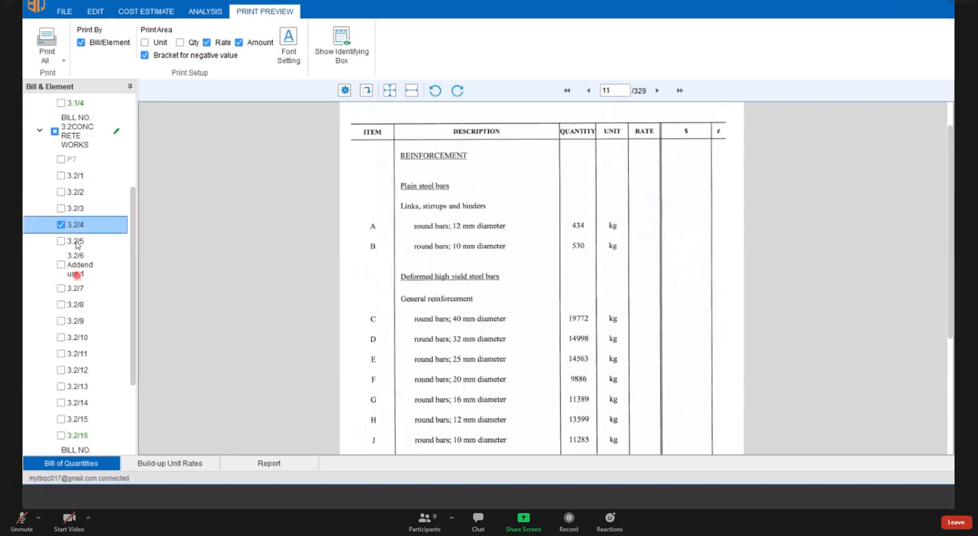
click(76, 241)
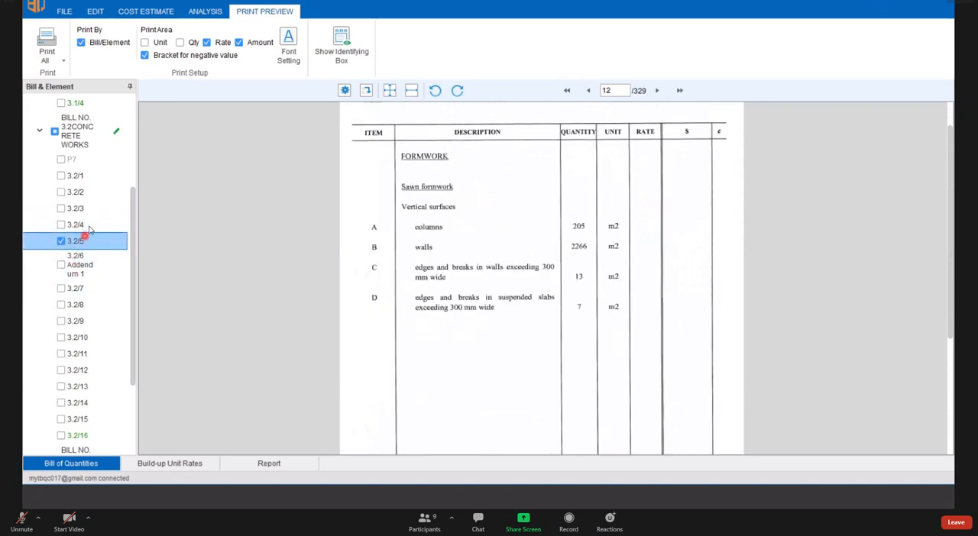
click(89, 225)
click(83, 288)
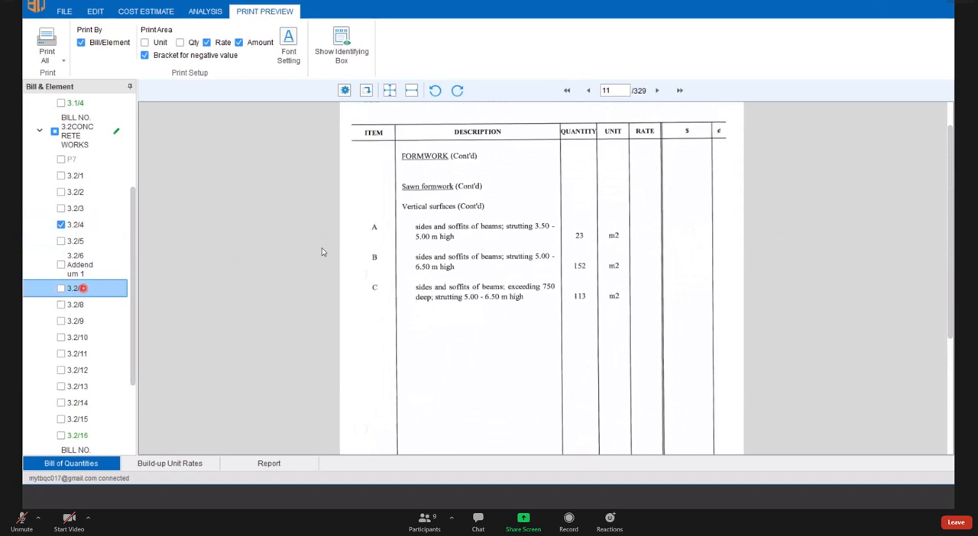
click(87, 176)
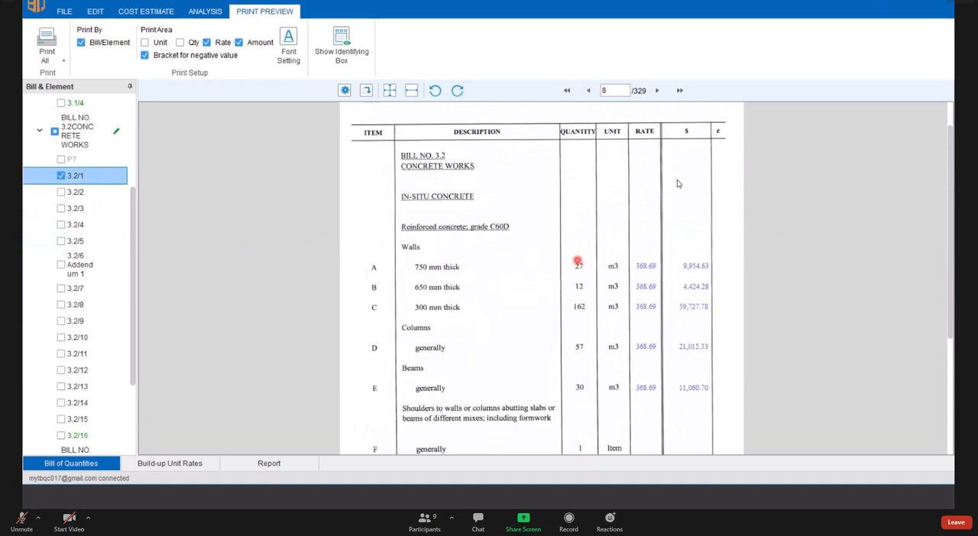
scroll(661, 180, down, 3)
scroll(659, 176, up, 1)
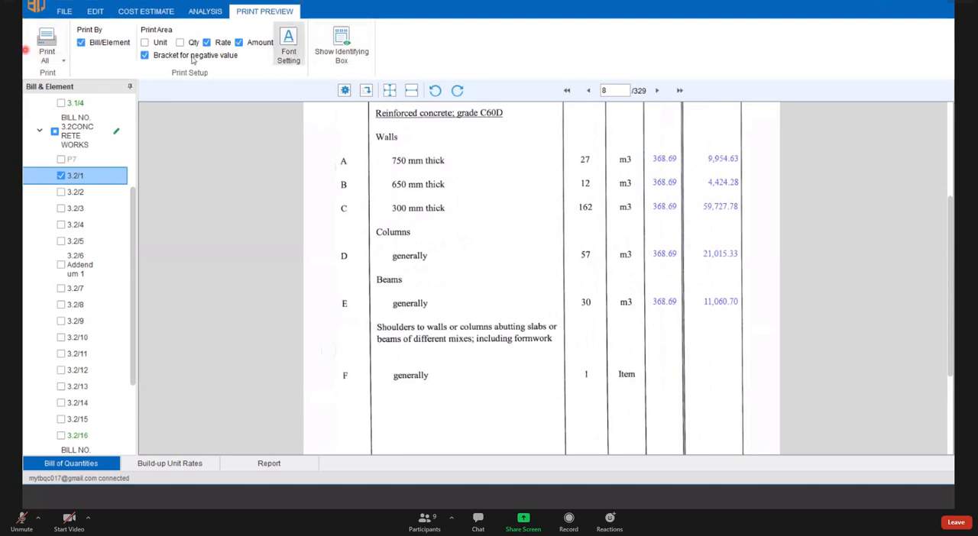
- Look at the print choices Print All and Print Quotation Only, close them unused, and review the priced items on page 3.2/1
click(64, 60)
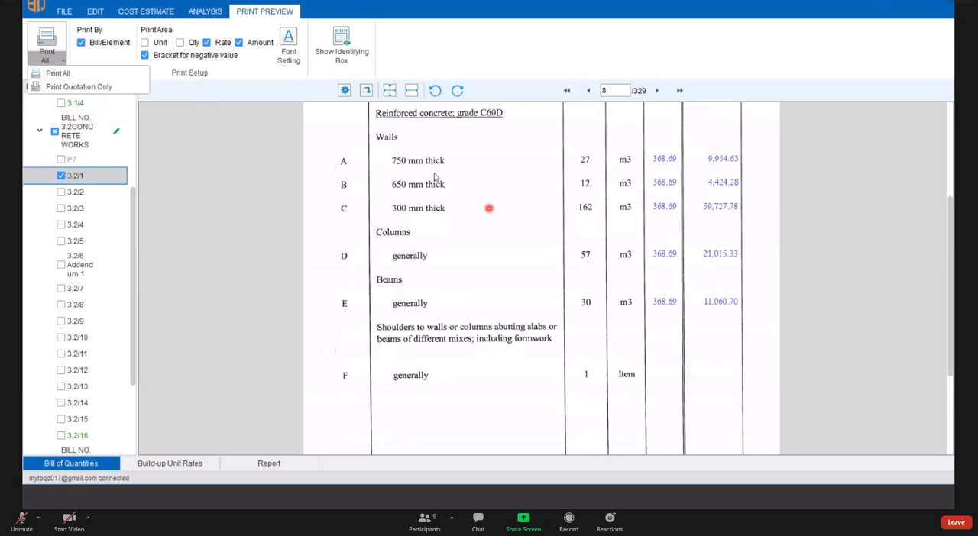
click(441, 292)
scroll(443, 291, up, 3)
scroll(544, 289, down, 1)
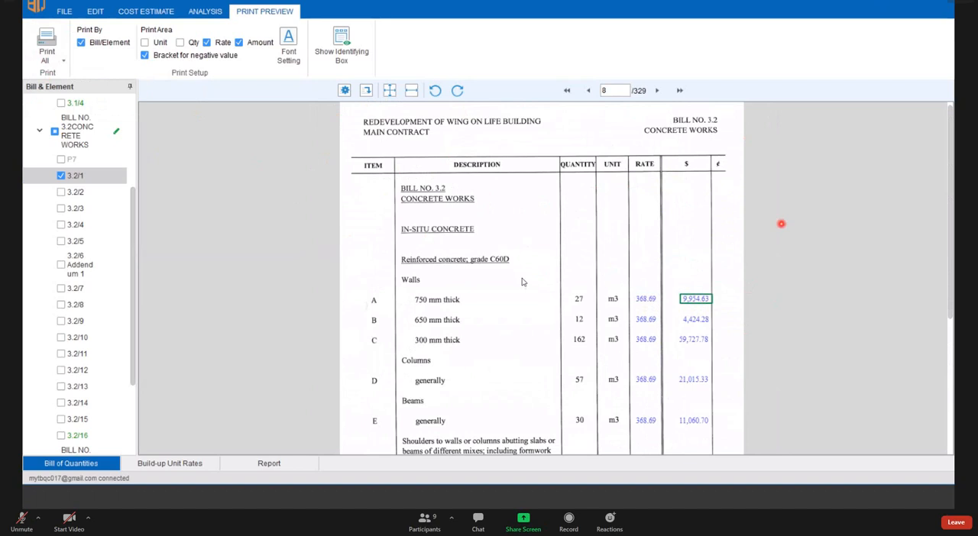
- Print only the quotation of page 3.2/1 using Microsoft Print to PDF
click(63, 60)
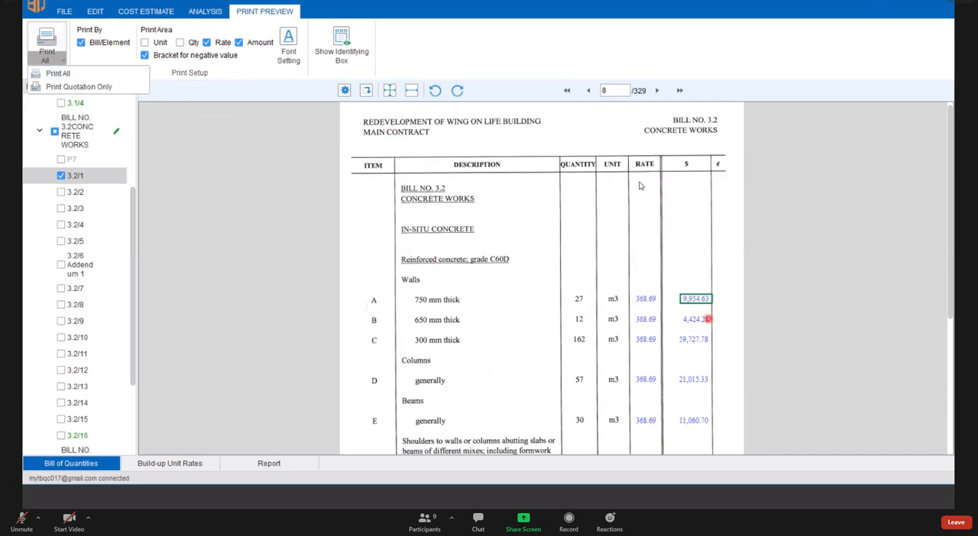
click(697, 300)
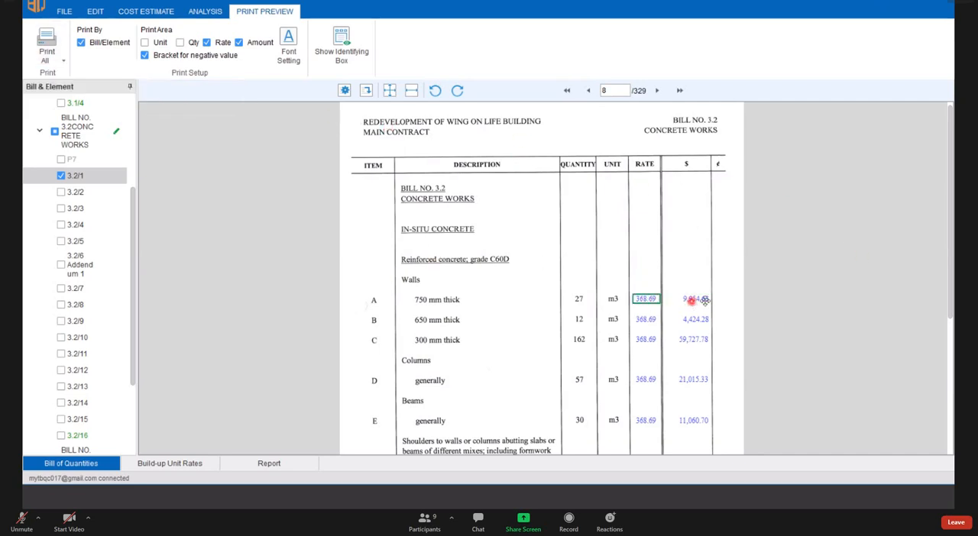
click(65, 62)
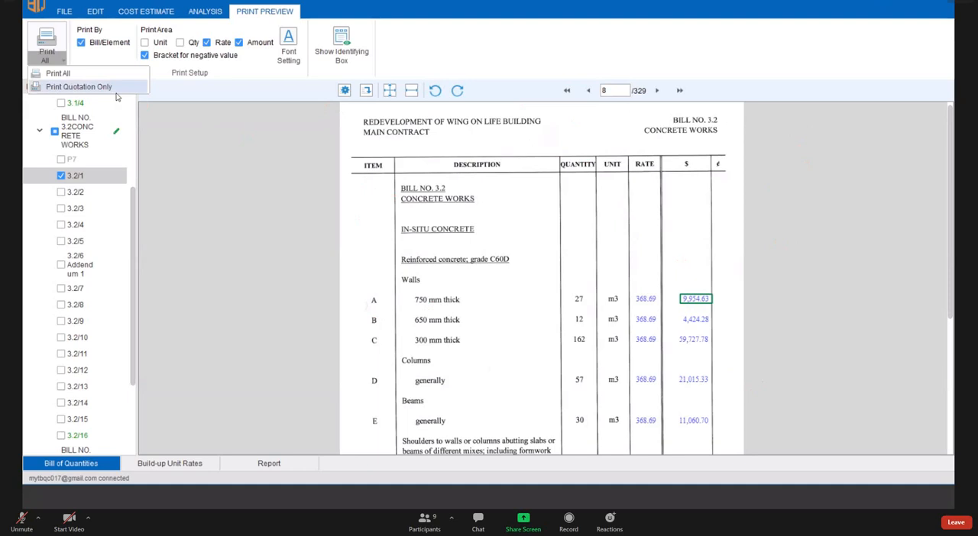
click(55, 88)
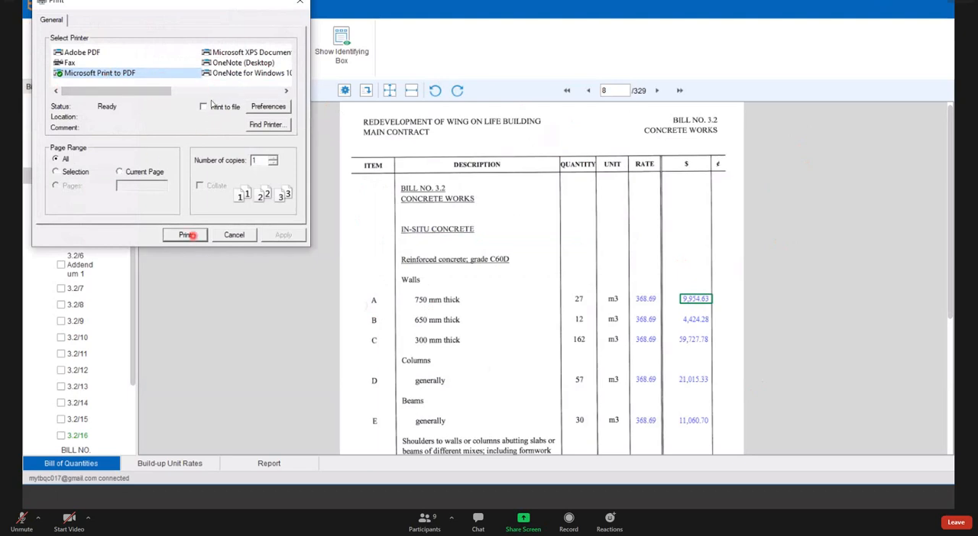
click(189, 235)
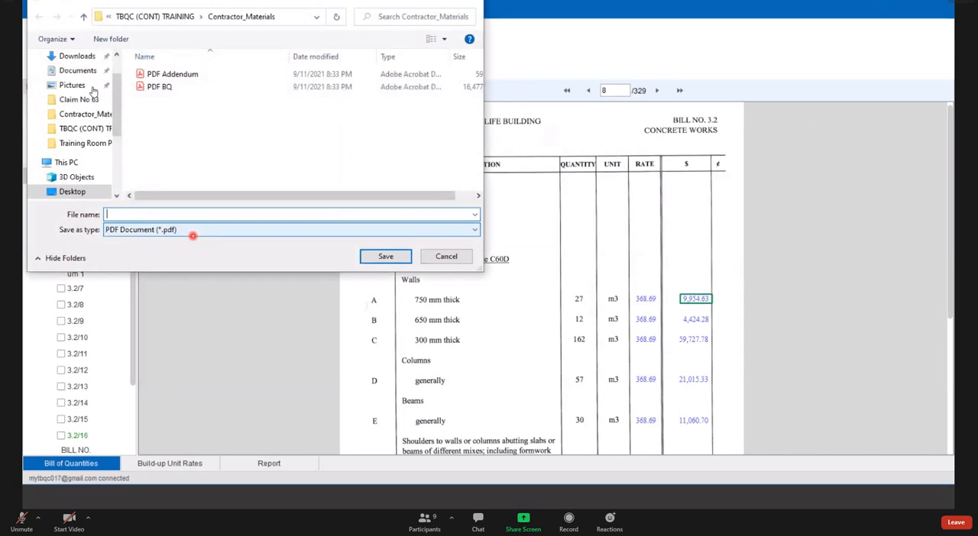
- Save the printout as a PDF named Example in the desktop folder TBQC (CONT) TRAINING and dismiss the completion prompt
scroll(85, 115, up, 1)
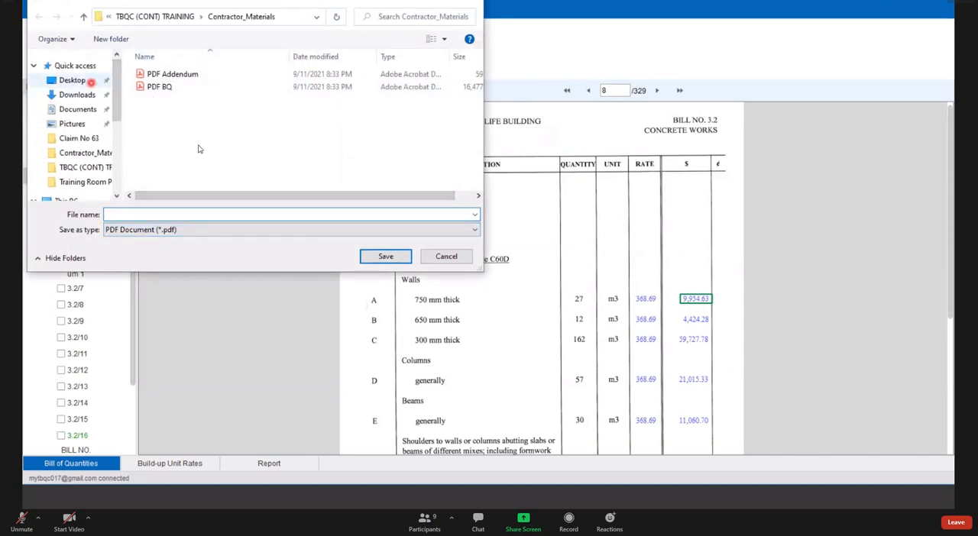
click(90, 80)
double_click(196, 145)
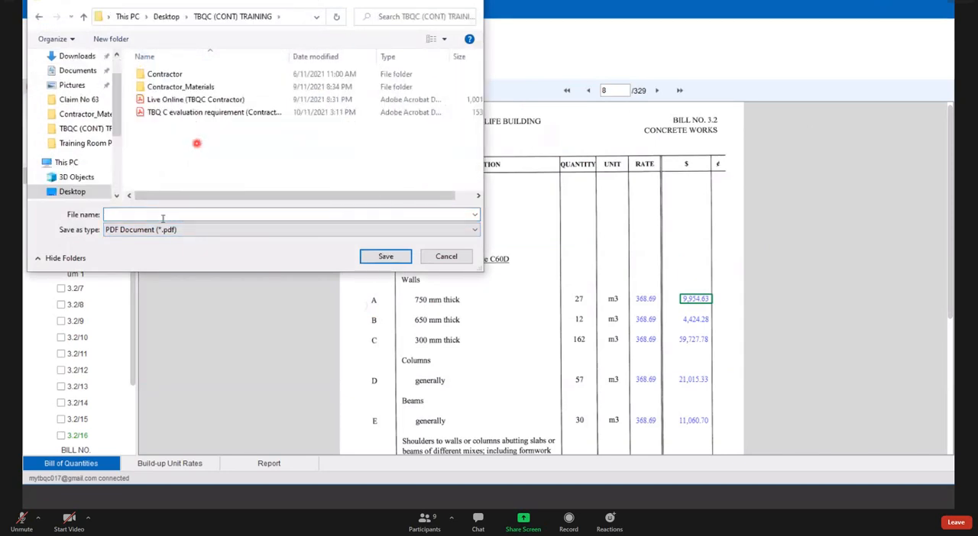
click(161, 217)
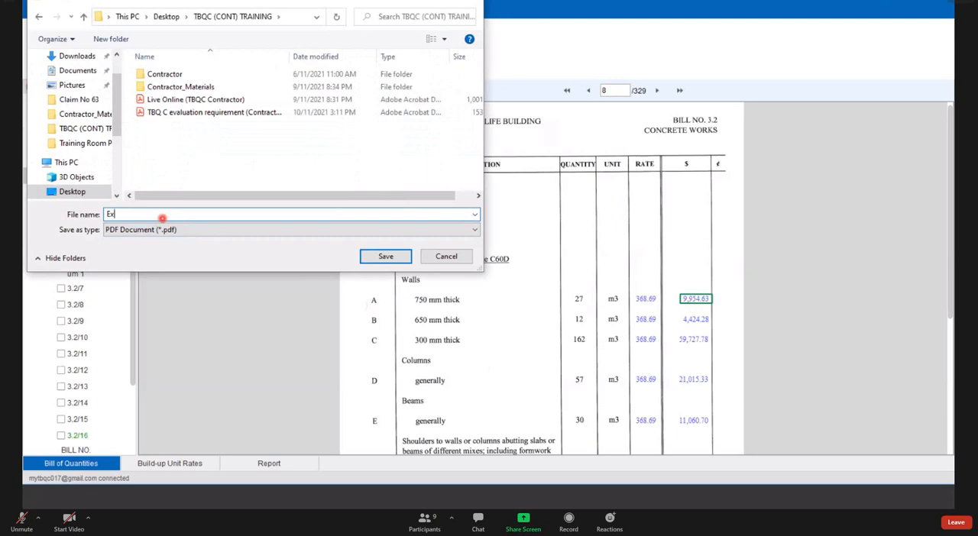
click(398, 257)
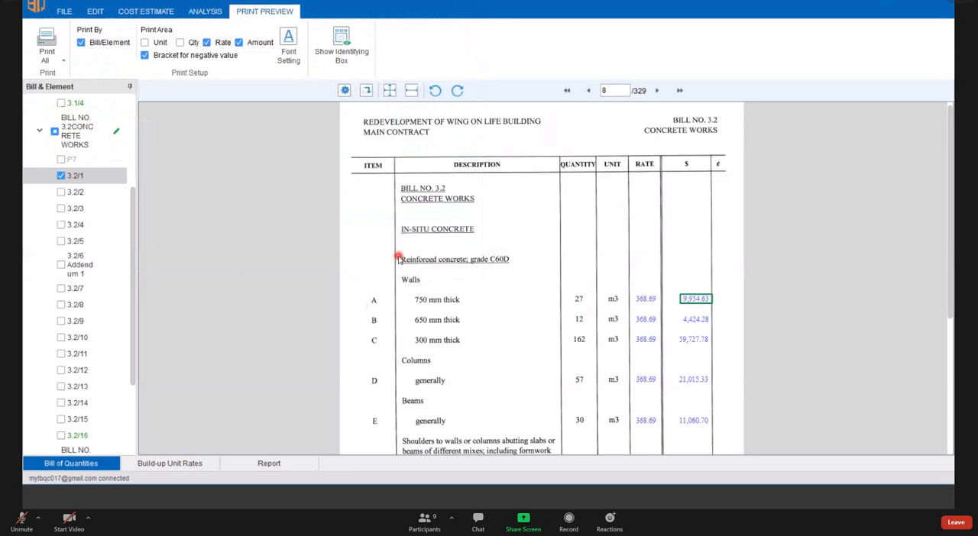
click(566, 277)
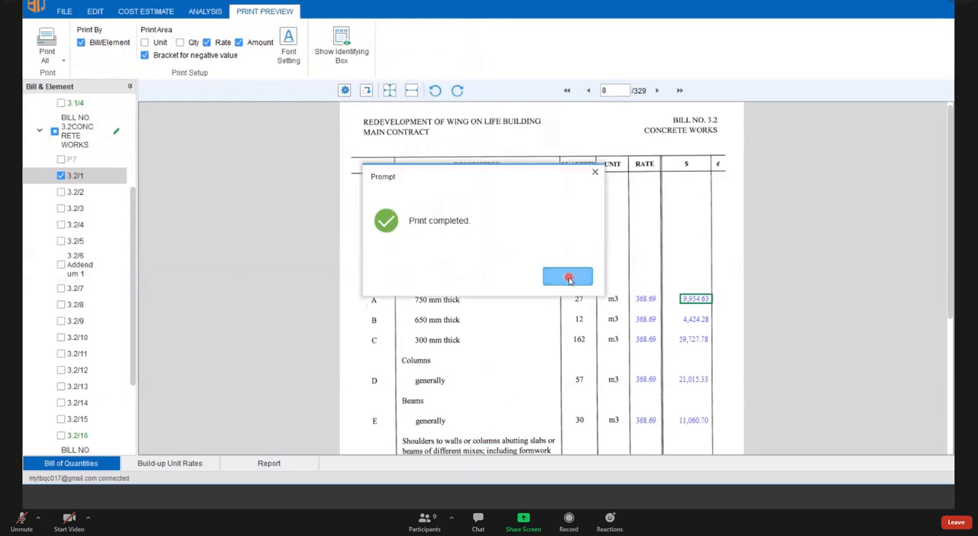
- Open the Example PDF from the TBQC (CONT) TRAINING folder in File Explorer, and return to TBQ's print preview
mouse_move(162, 510)
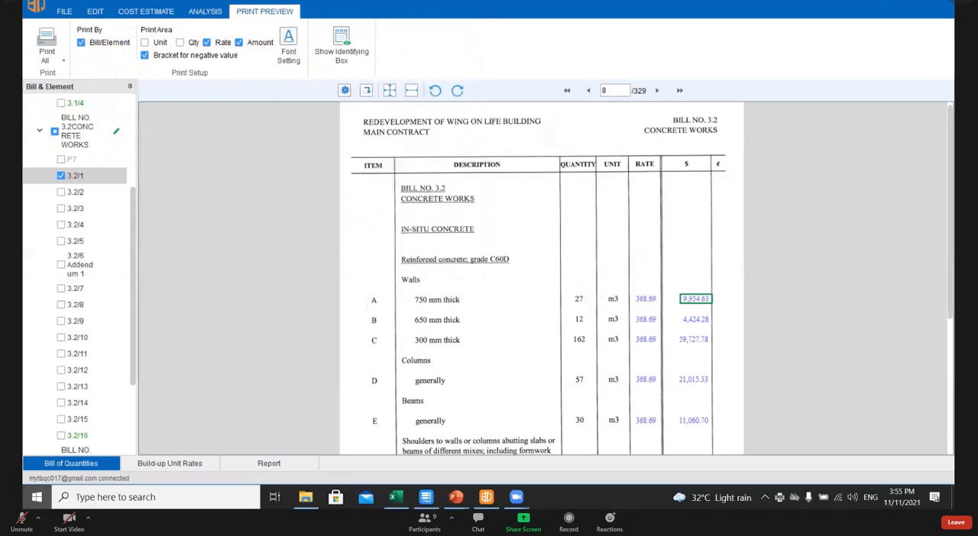
key(super)
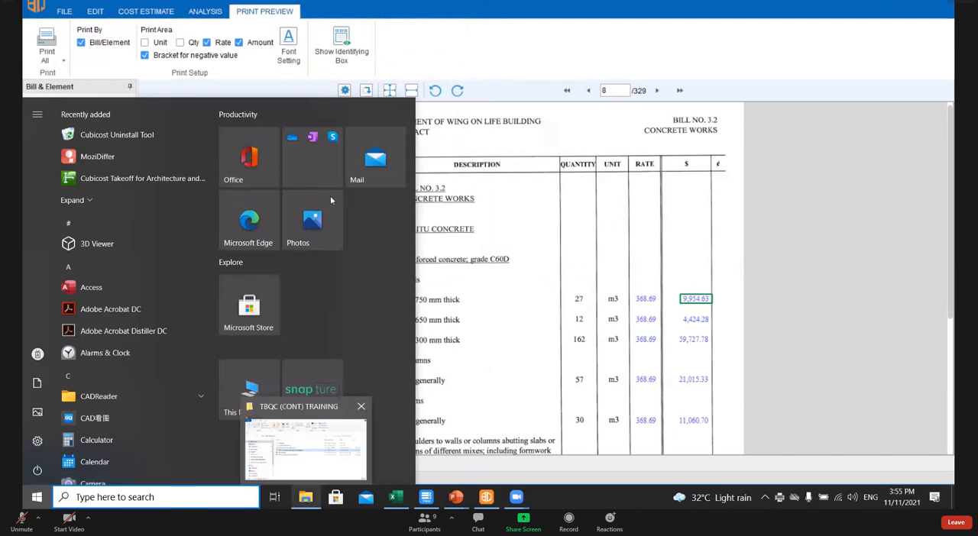
click(311, 422)
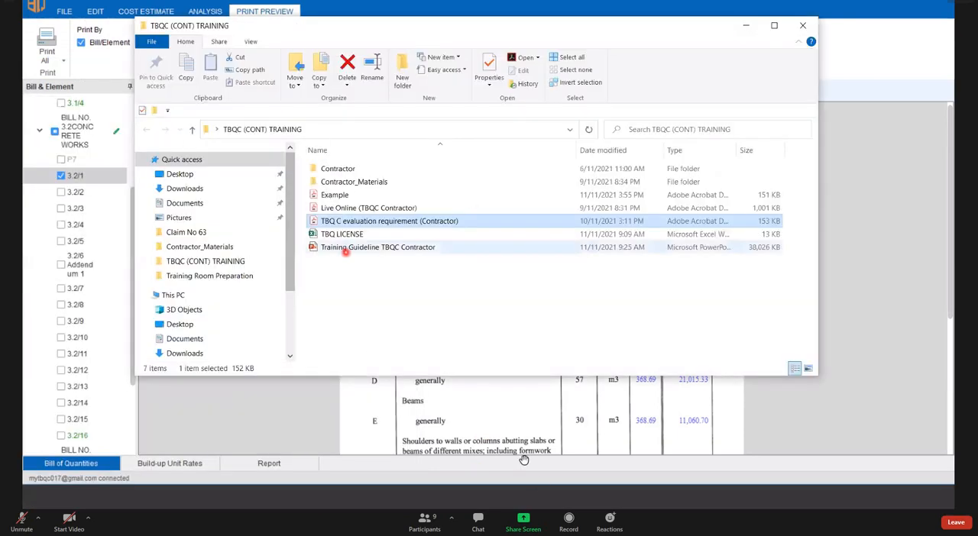
double_click(333, 195)
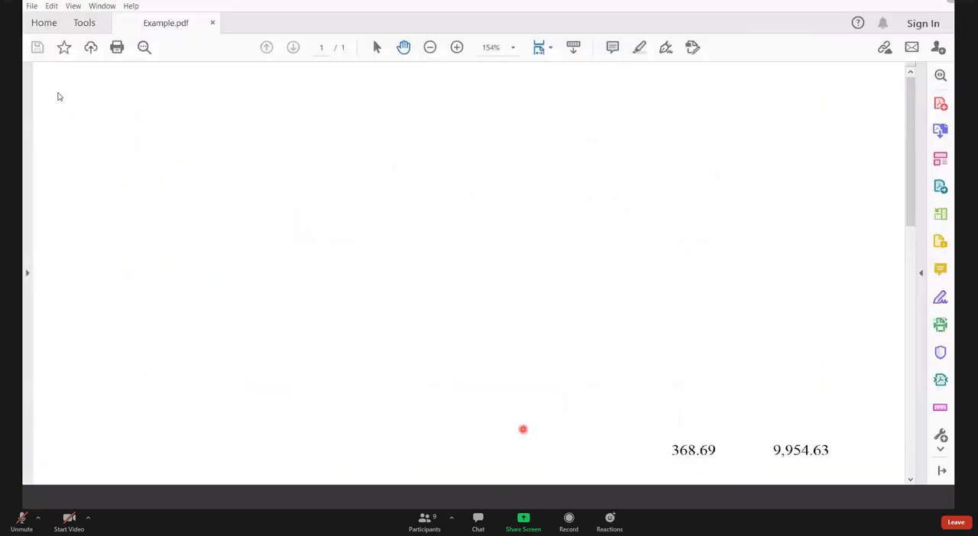
key(super)
click(491, 497)
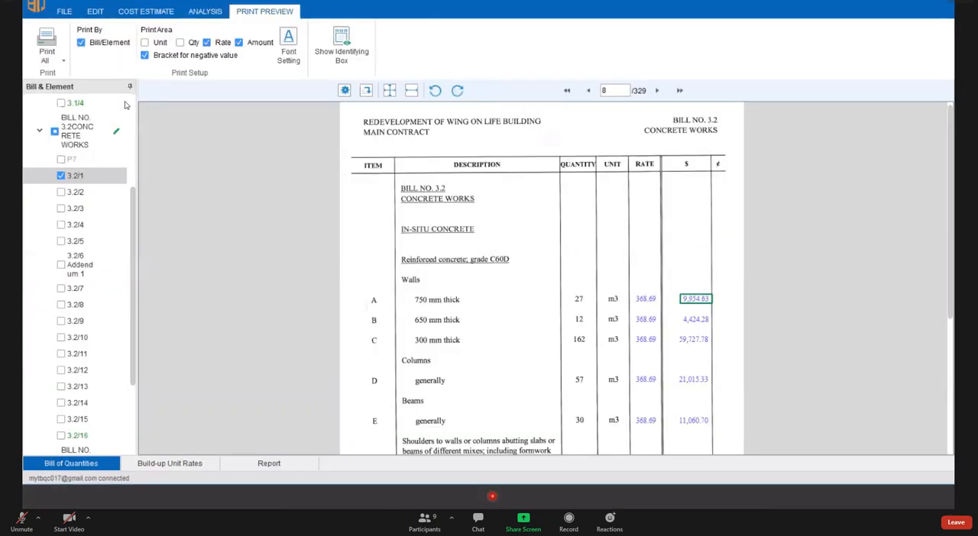
- Reopen the Example PDF from its folder, examine the printed rates and amounts over the whole page, and close it
click(47, 51)
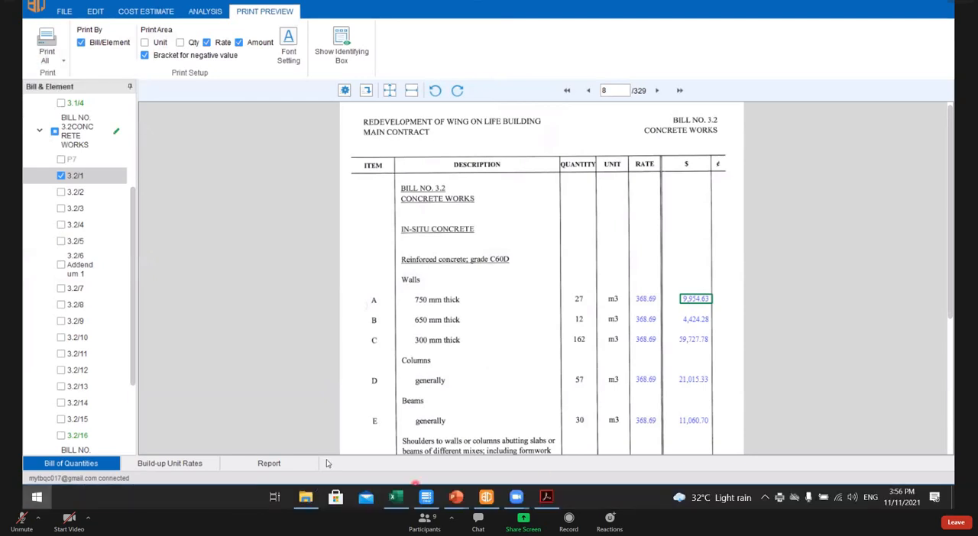
key(super)
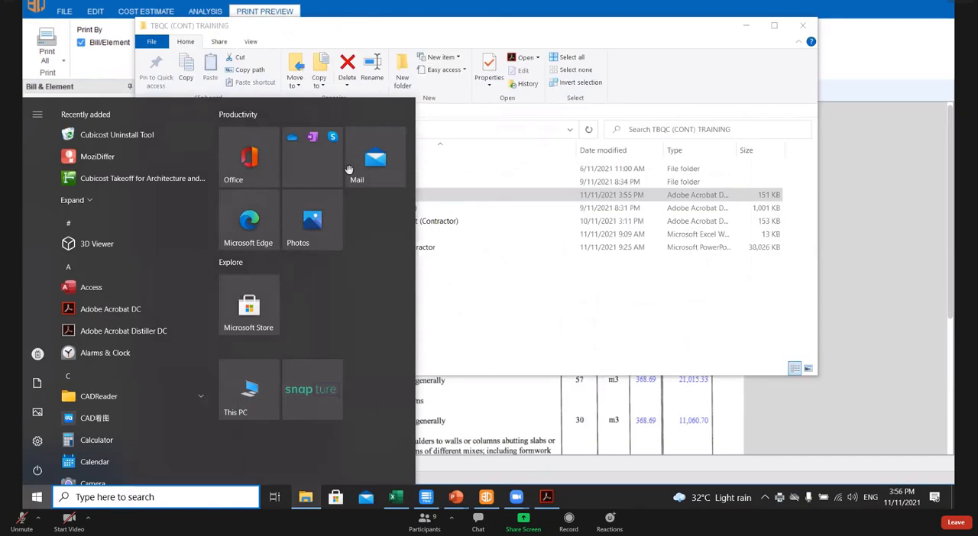
click(327, 459)
double_click(348, 193)
scroll(430, 196, down, 5)
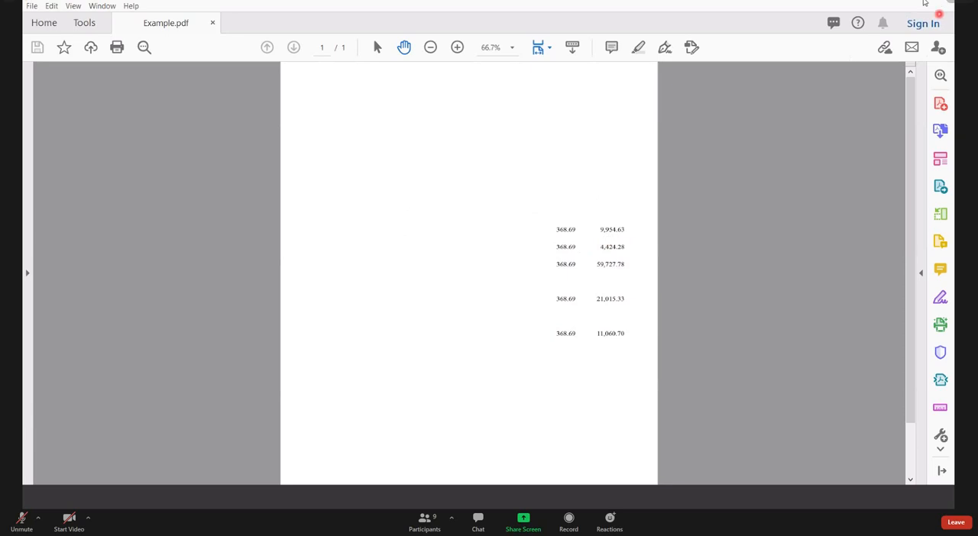
click(937, 2)
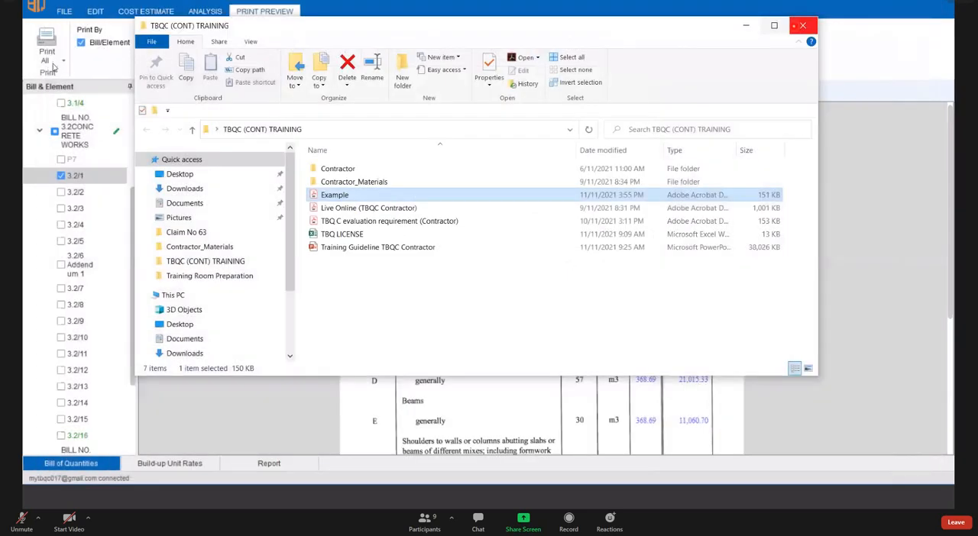
- Turn off printing by Bill/Element so that pages are listed by PDF file
click(64, 60)
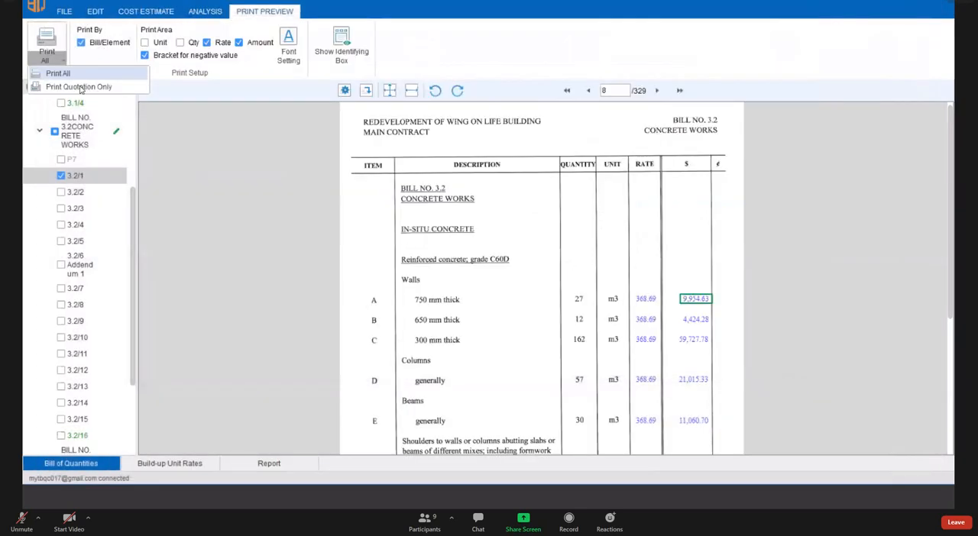
click(82, 43)
click(81, 42)
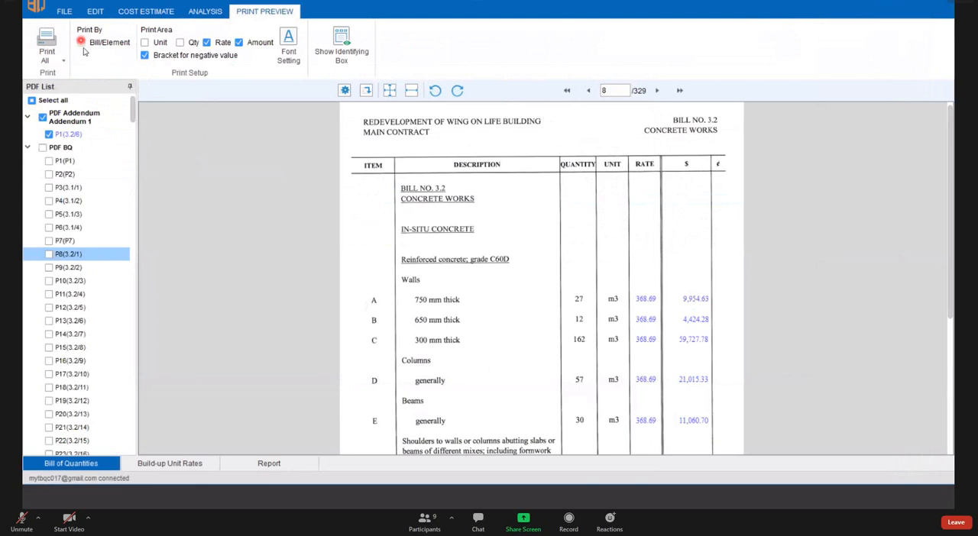
click(84, 43)
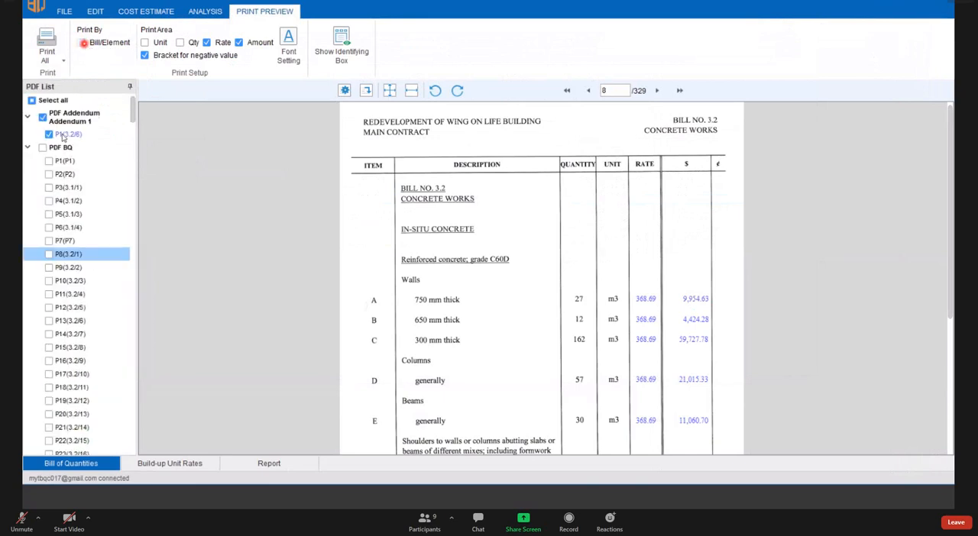
- Select all pages of the PDF list for printing, and narrow the selection to page P1 of PDF BQ
click(31, 101)
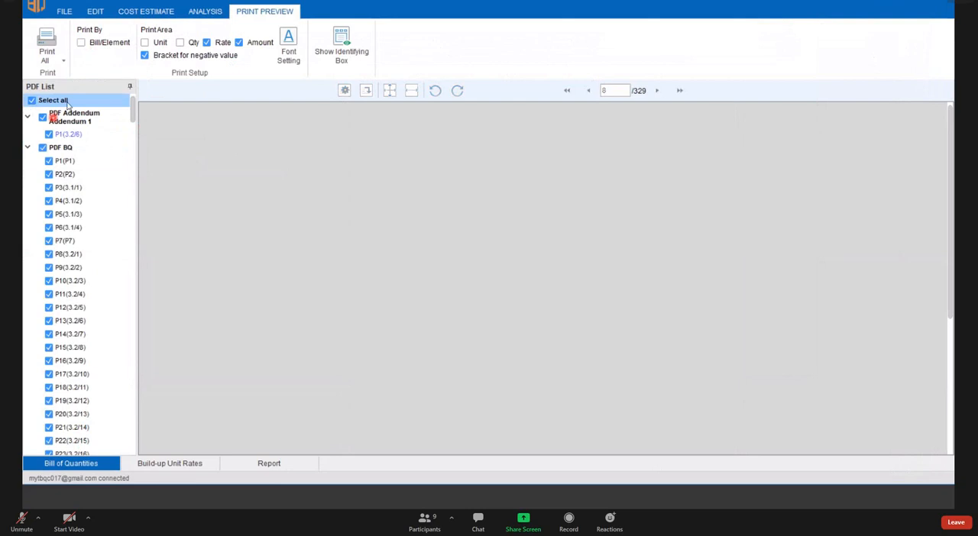
click(32, 101)
click(33, 101)
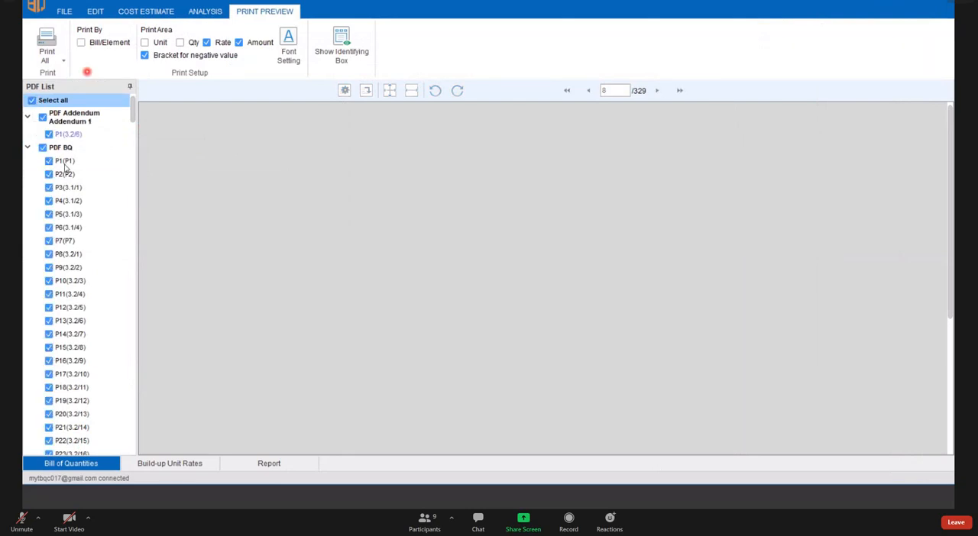
click(69, 162)
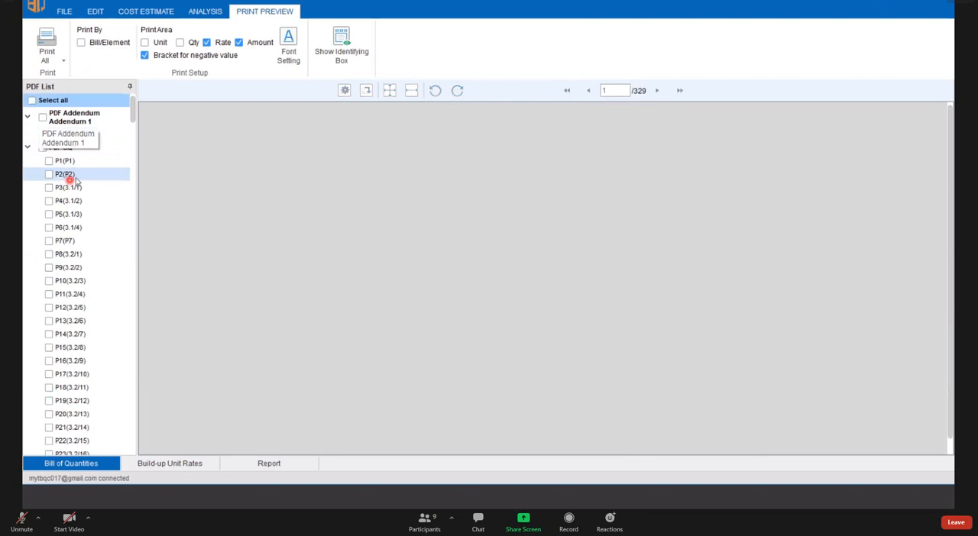
click(72, 162)
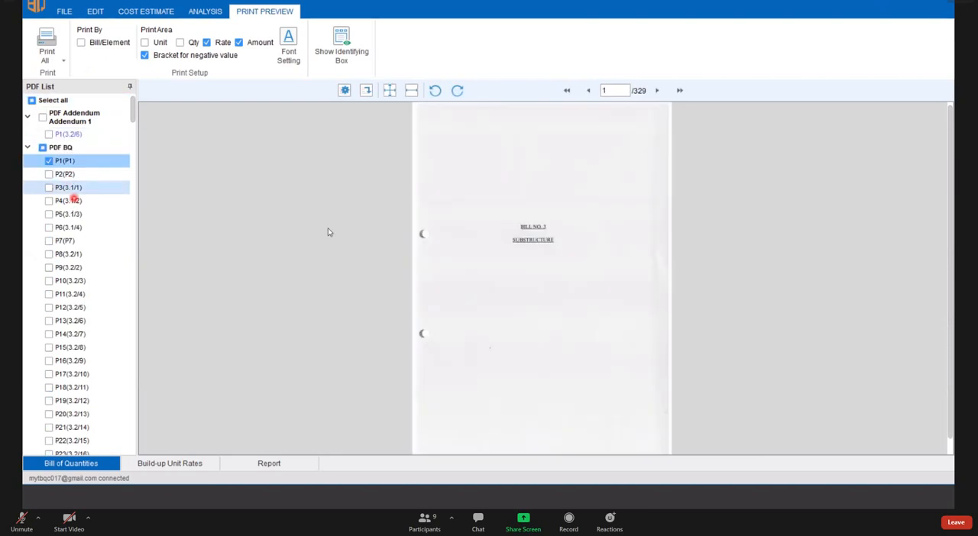
- Select page P5 (3.1/3) of PDF BQ for printing and enlarge its preview
click(68, 213)
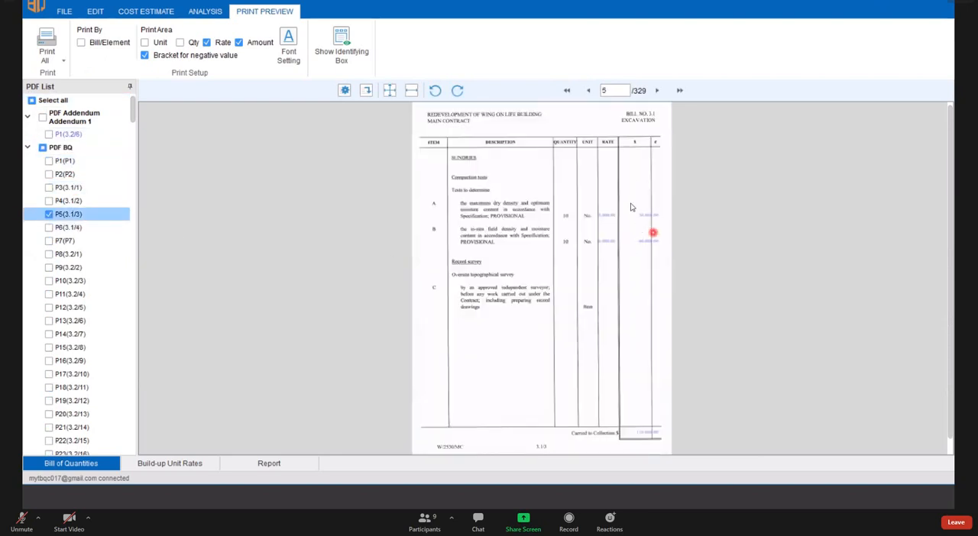
scroll(637, 248, up, 4)
scroll(637, 229, up, 3)
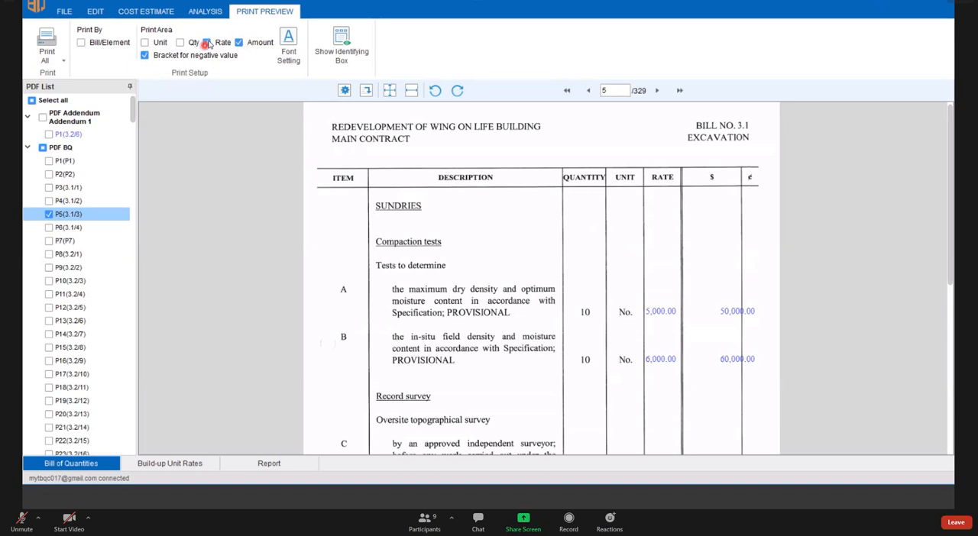
- Try leaving the rates and then the amounts out of the print area, restoring each one
click(207, 43)
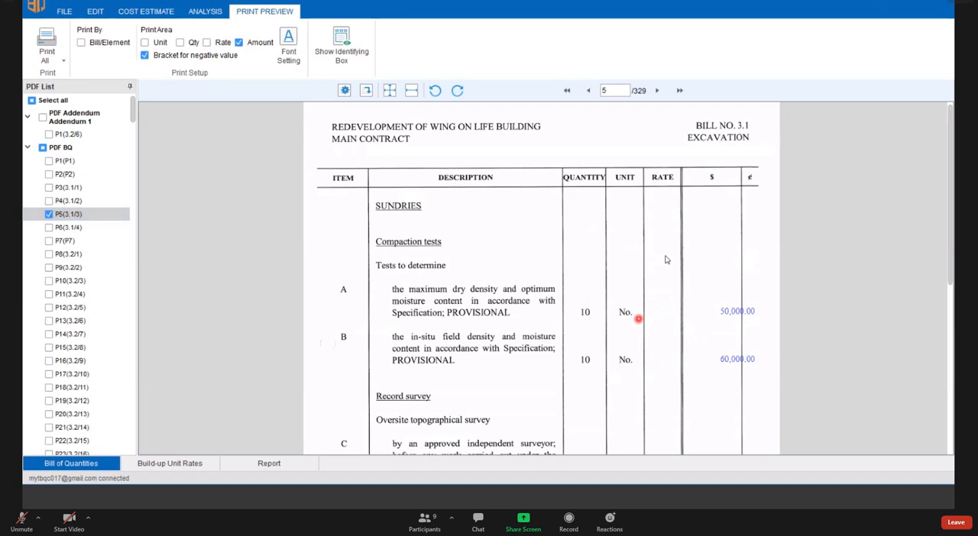
scroll(665, 260, down, 1)
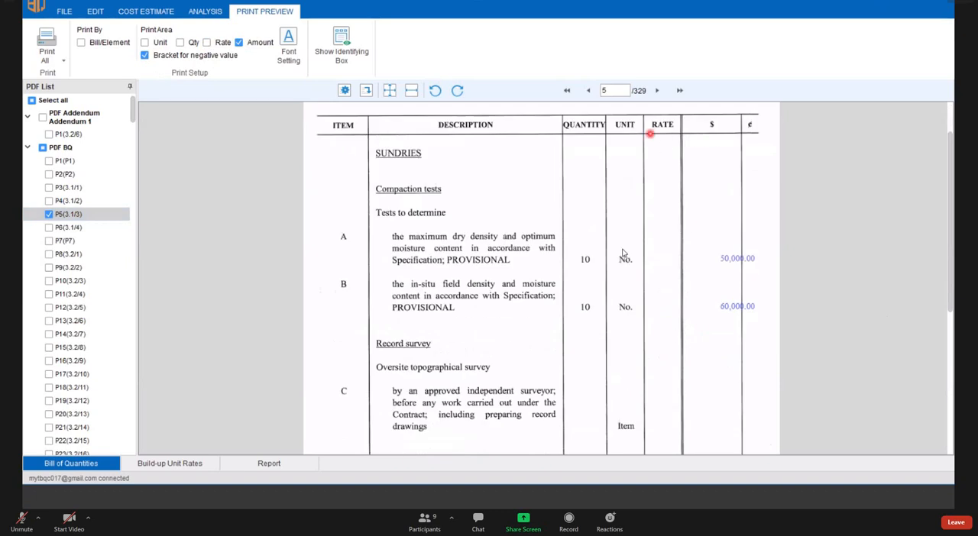
click(207, 43)
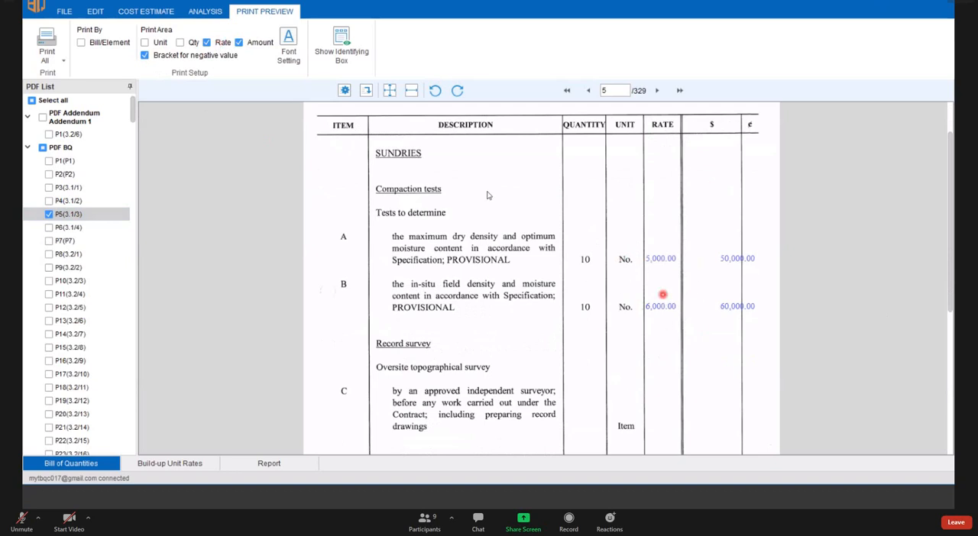
click(240, 44)
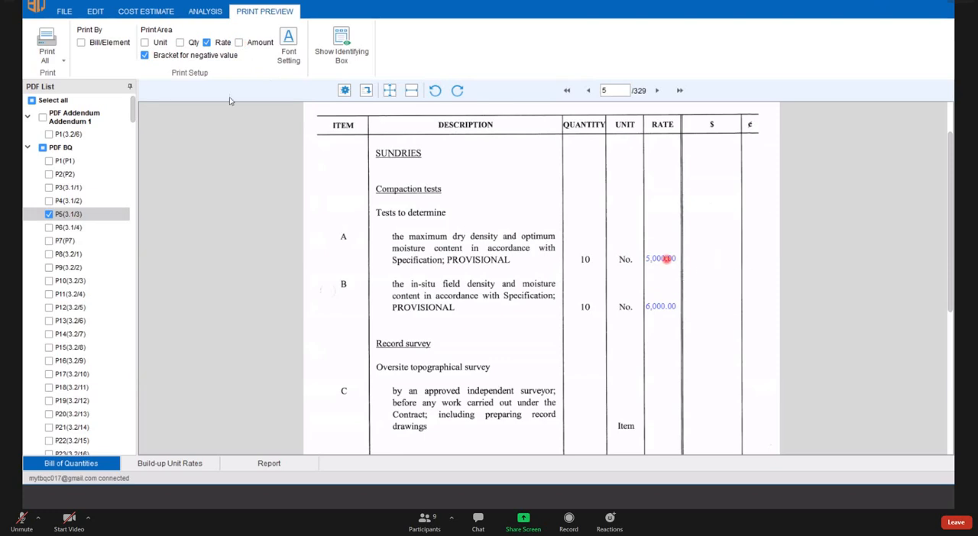
click(239, 42)
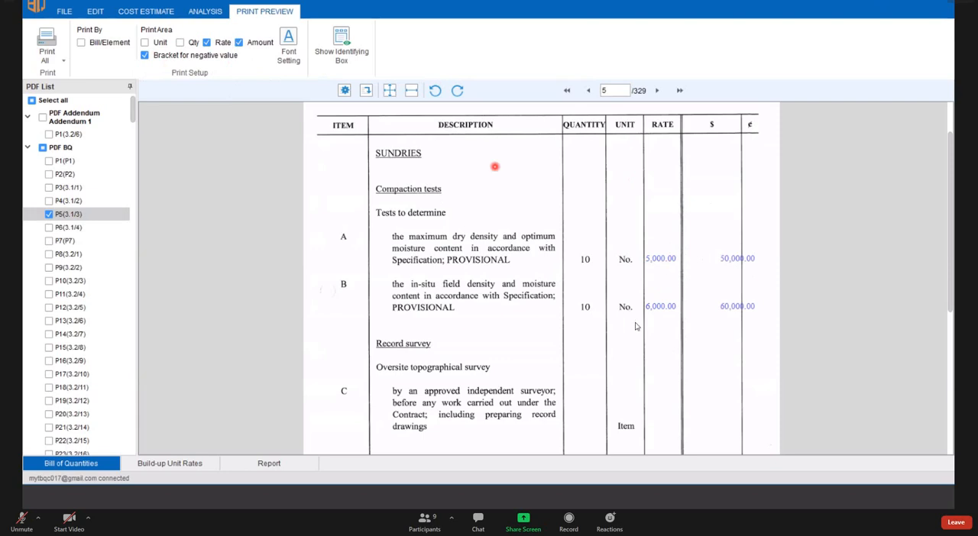
- Examine the font settings and available fonts for the printed bill text, and close them without making changes
scroll(635, 326, down, 3)
scroll(692, 327, up, 4)
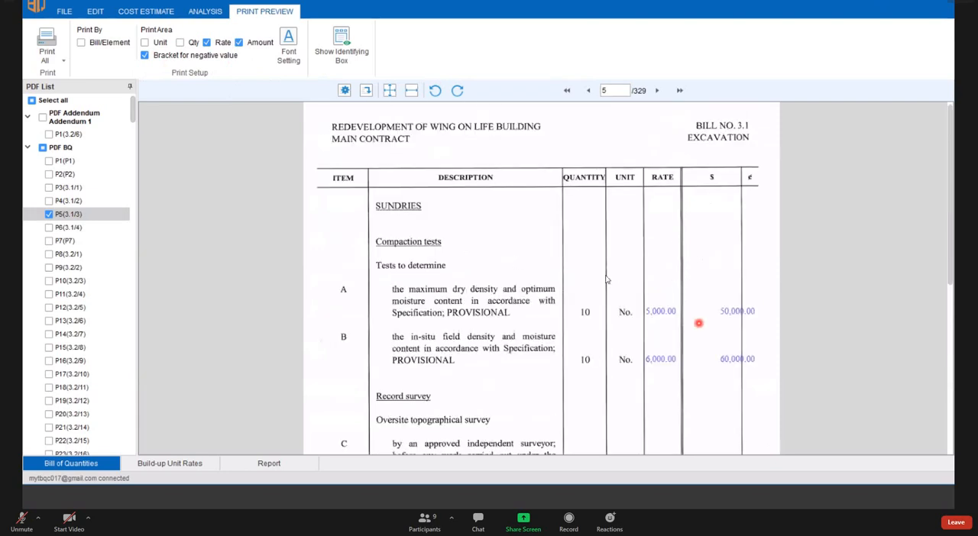
scroll(578, 274, down, 1)
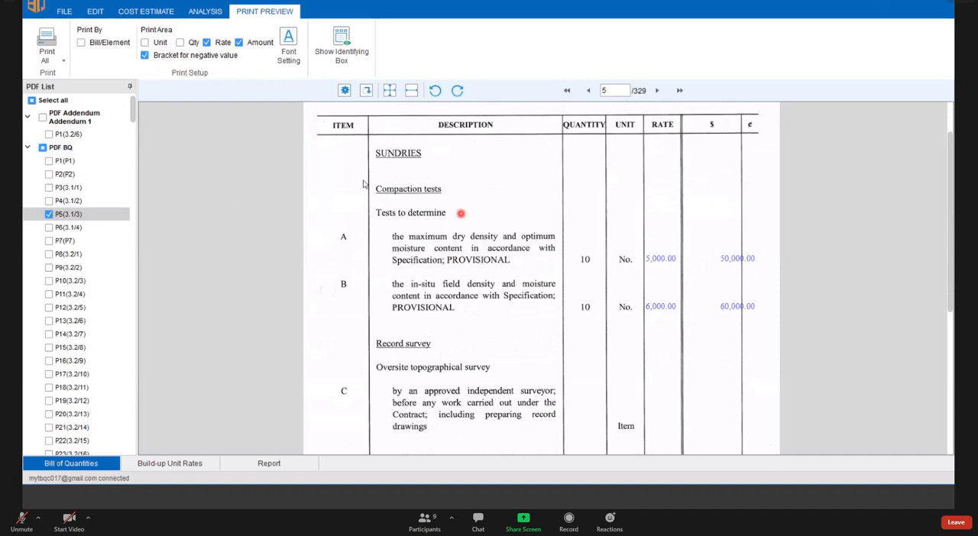
click(296, 51)
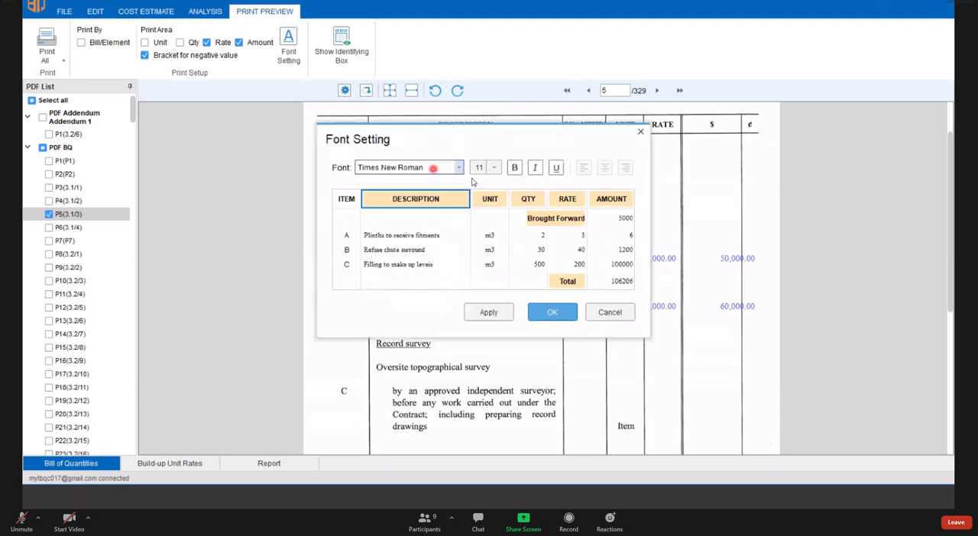
click(434, 168)
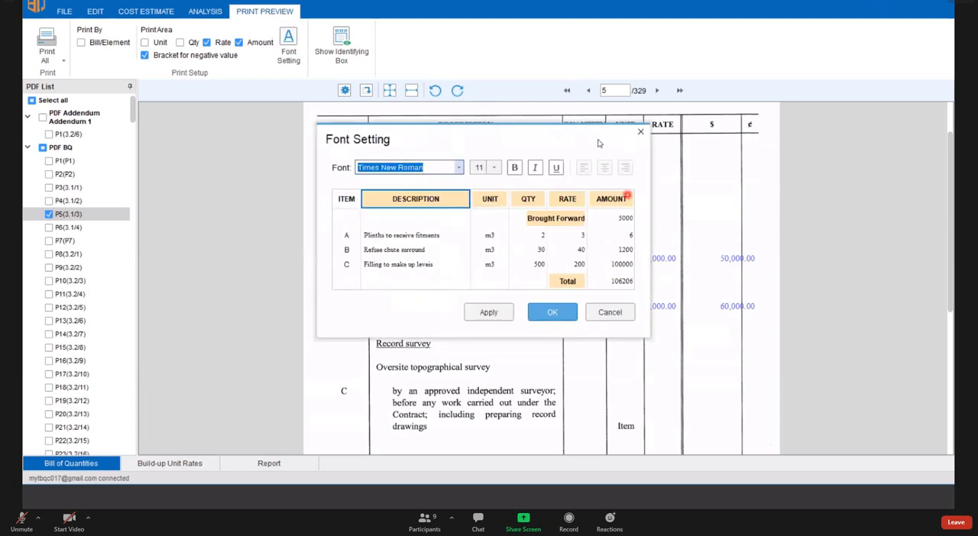
drag(600, 143, 488, 154)
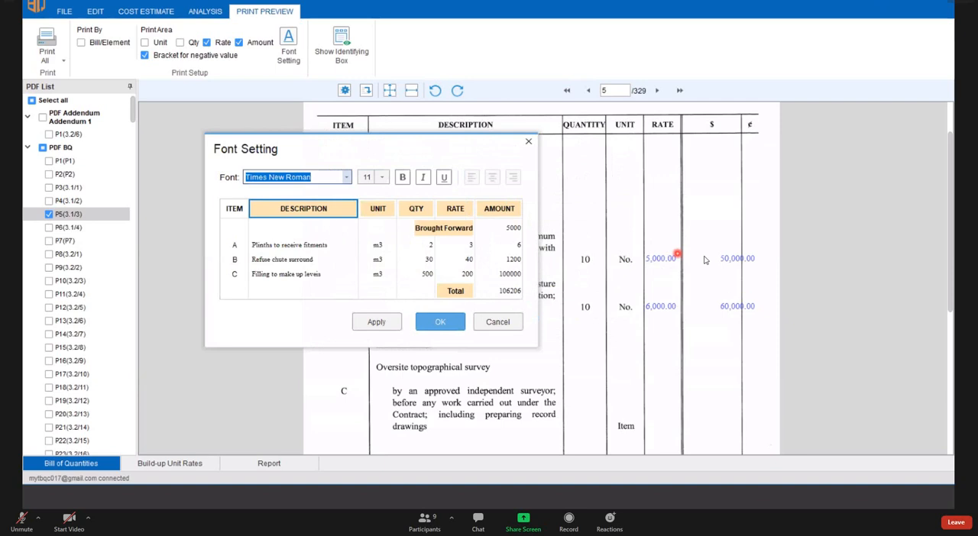
click(346, 177)
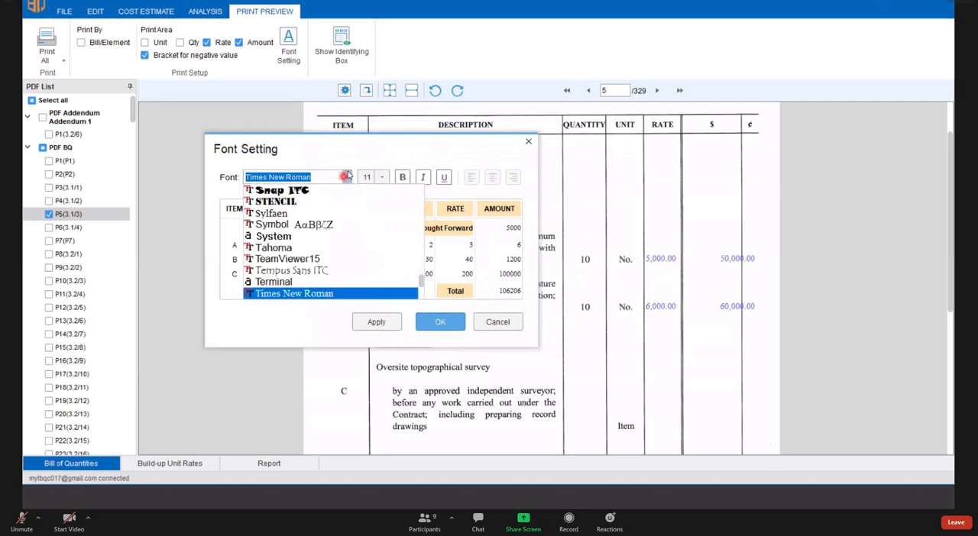
click(473, 205)
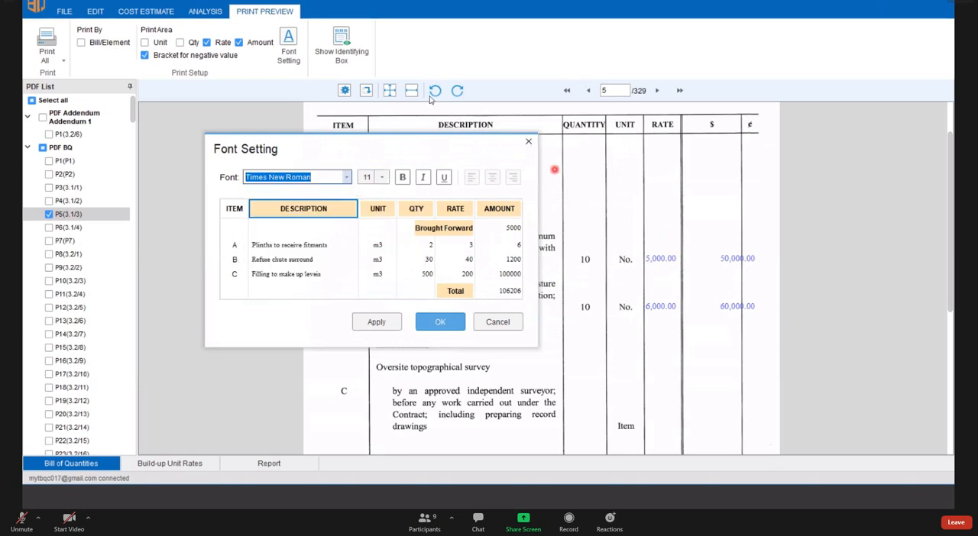
click(528, 141)
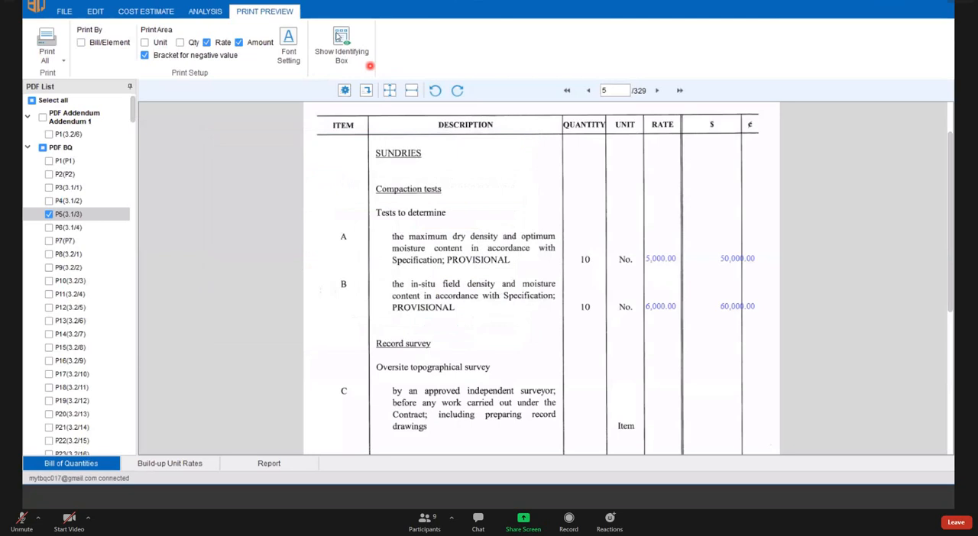
- Show the identifying boxes on page P5, stretch the Amount box across the $ and ¢ columns, and hide the boxes
click(344, 48)
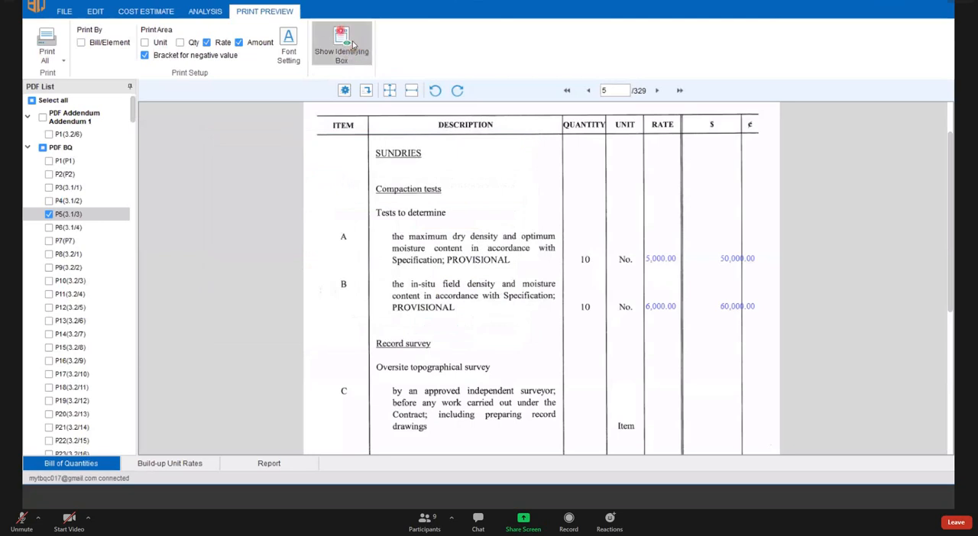
click(350, 46)
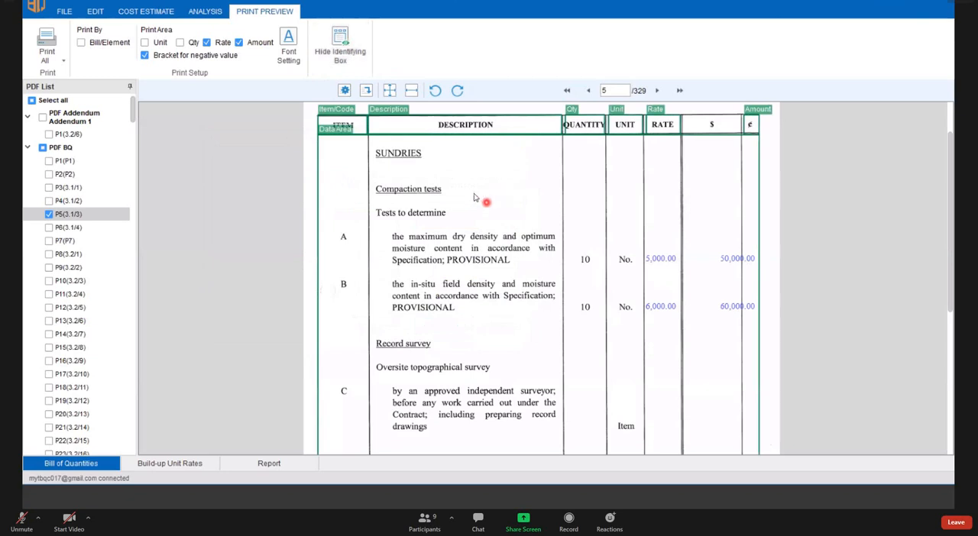
scroll(484, 192, down, 1)
scroll(481, 191, up, 1)
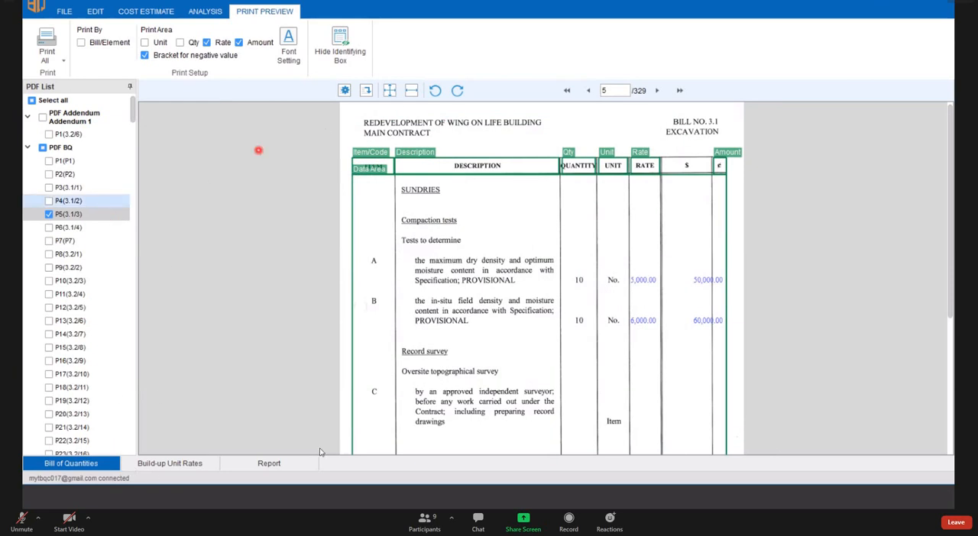
click(707, 164)
drag(715, 166, 666, 165)
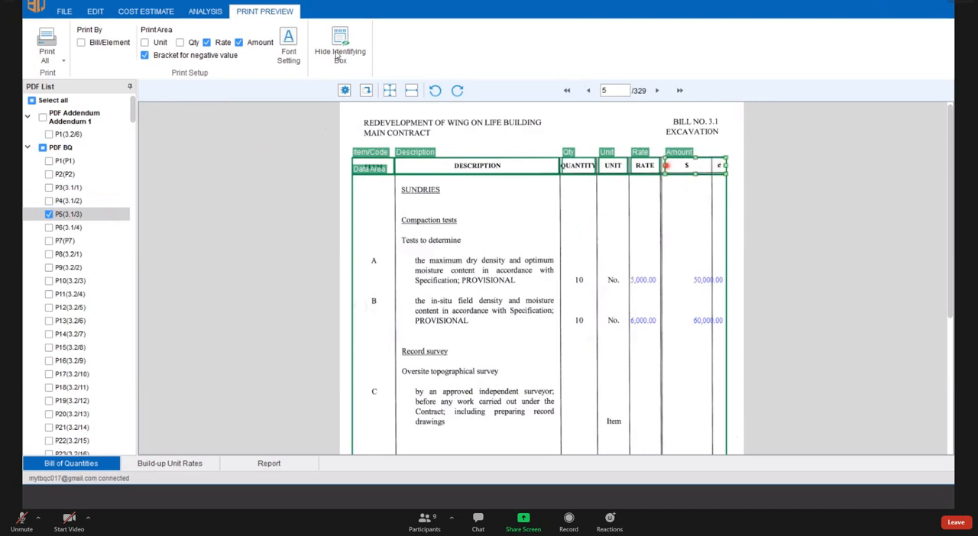
click(348, 48)
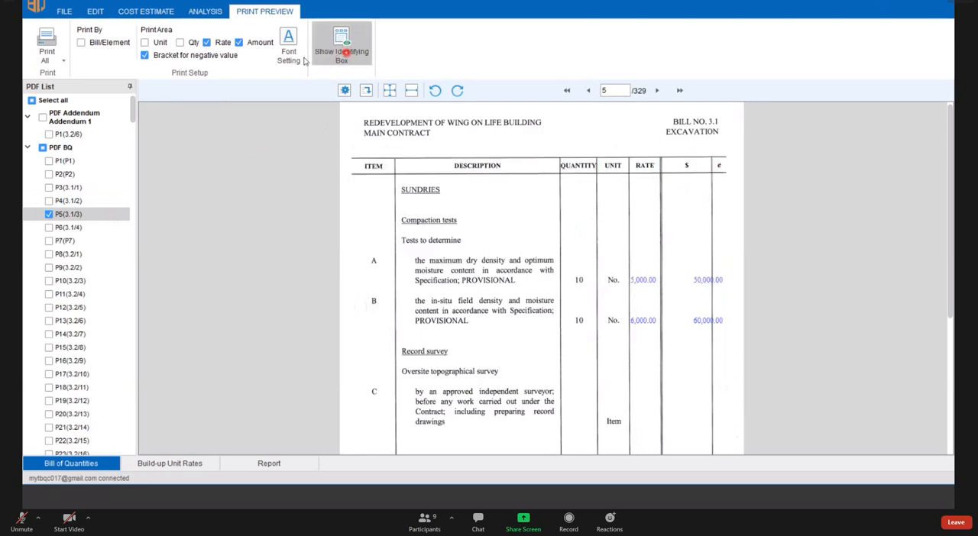
- Show the identifying boxes again, narrow the Amount box to the $ column only, and hide the boxes
click(344, 53)
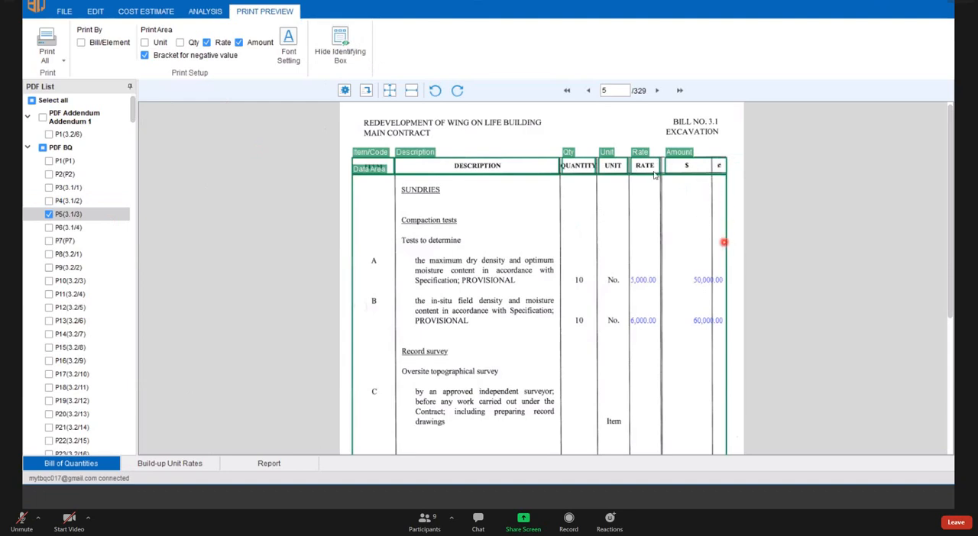
click(723, 165)
drag(722, 166, 713, 165)
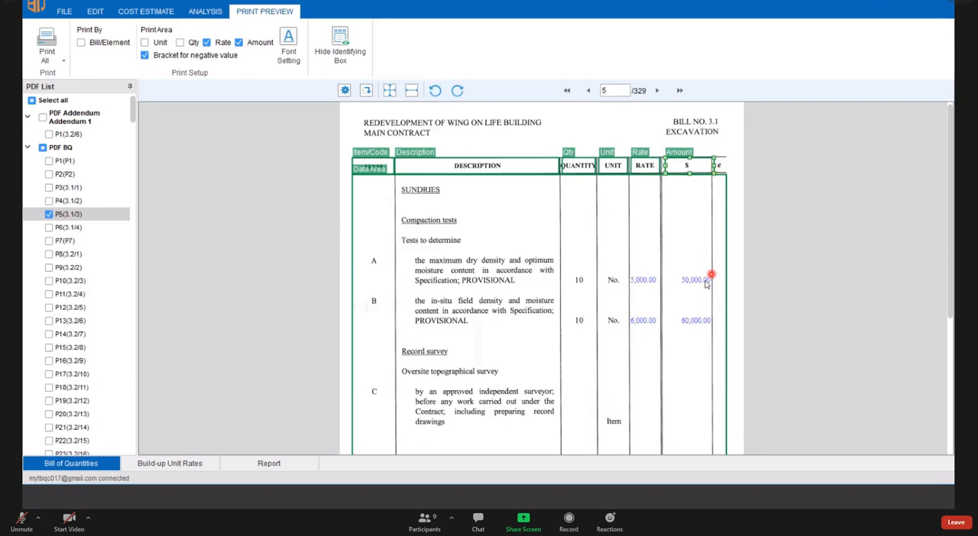
scroll(727, 279, down, 3)
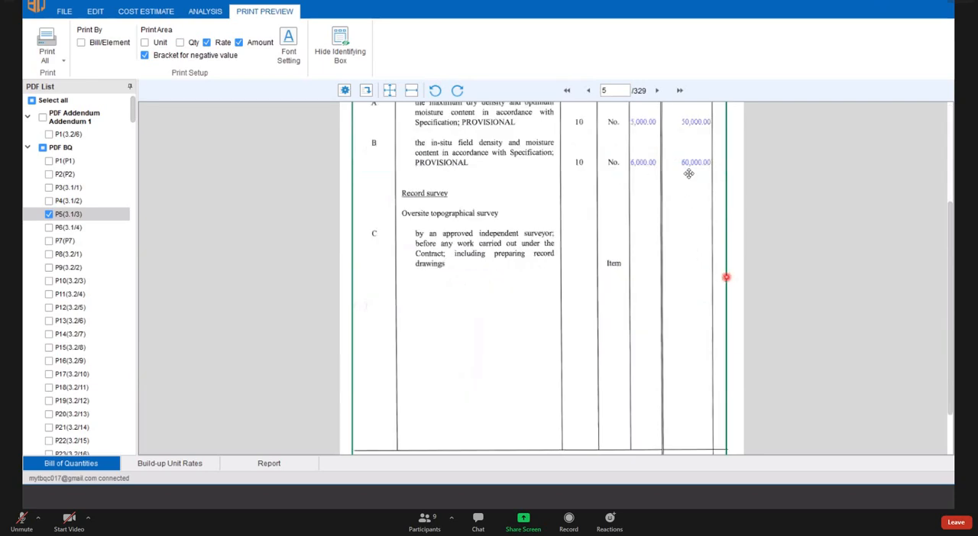
scroll(725, 275, up, 3)
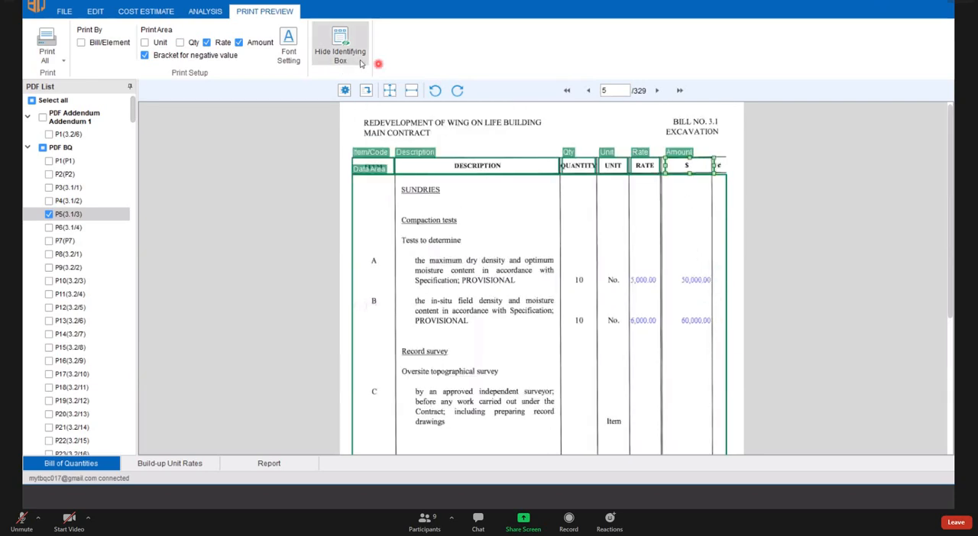
click(340, 49)
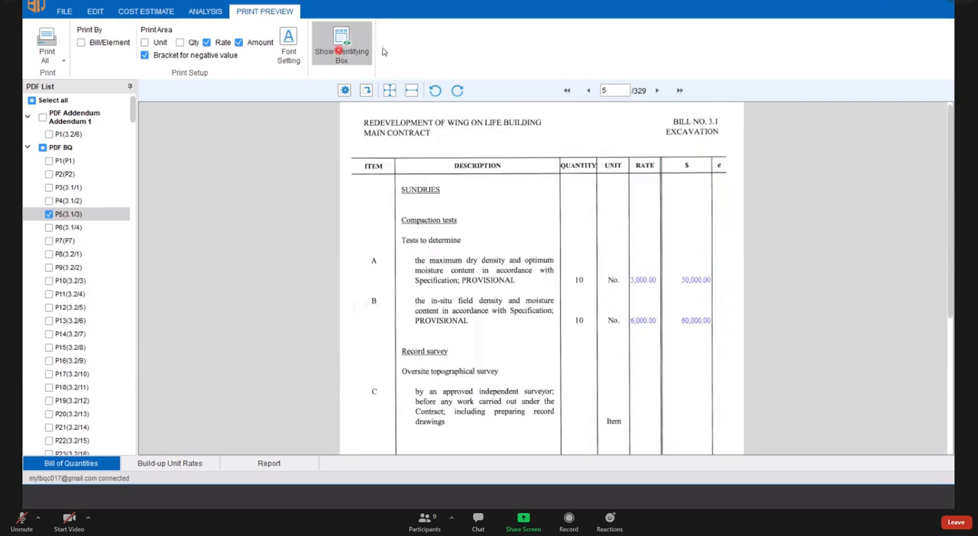
click(340, 49)
click(359, 50)
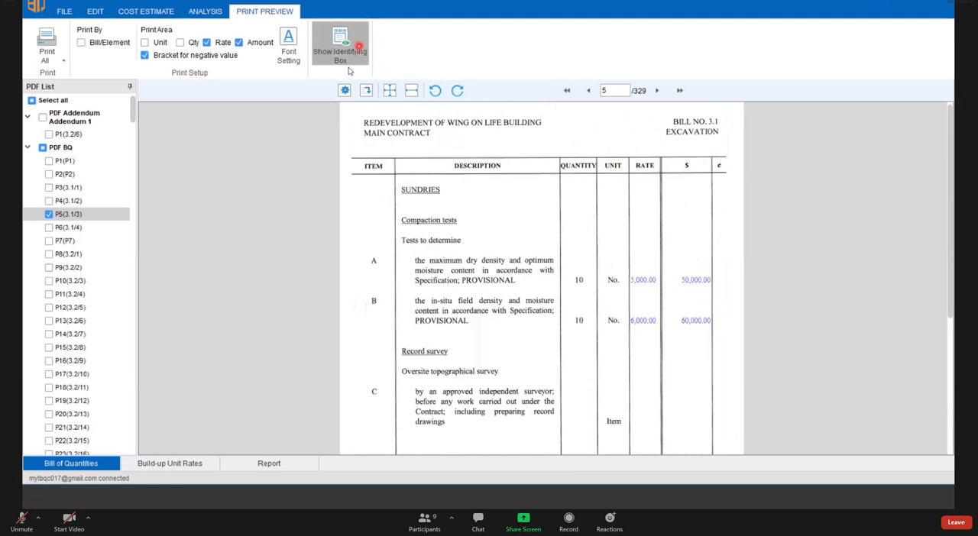
click(359, 51)
click(359, 50)
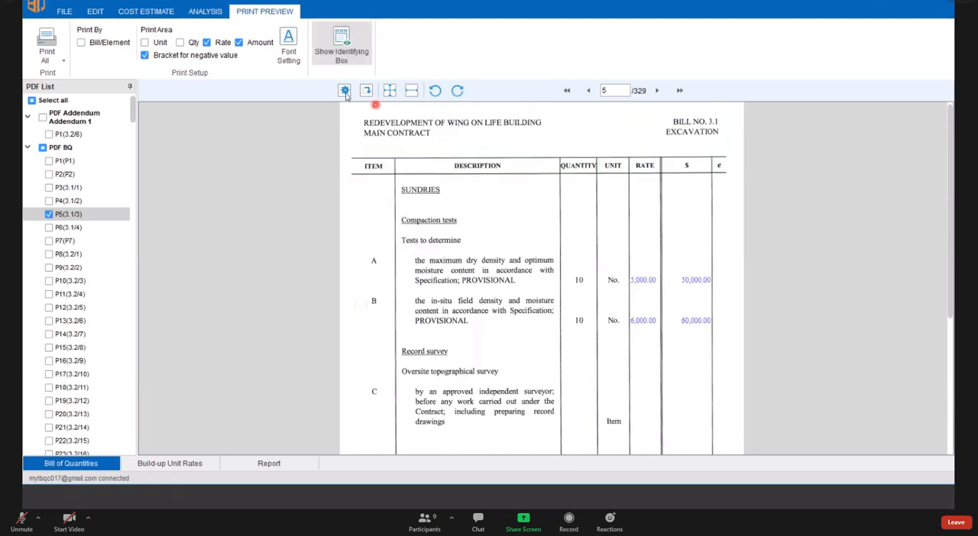
- Try creating a template named P5 from the page's identifying boxes, cancel the naming each time, and hide the boxes
click(346, 91)
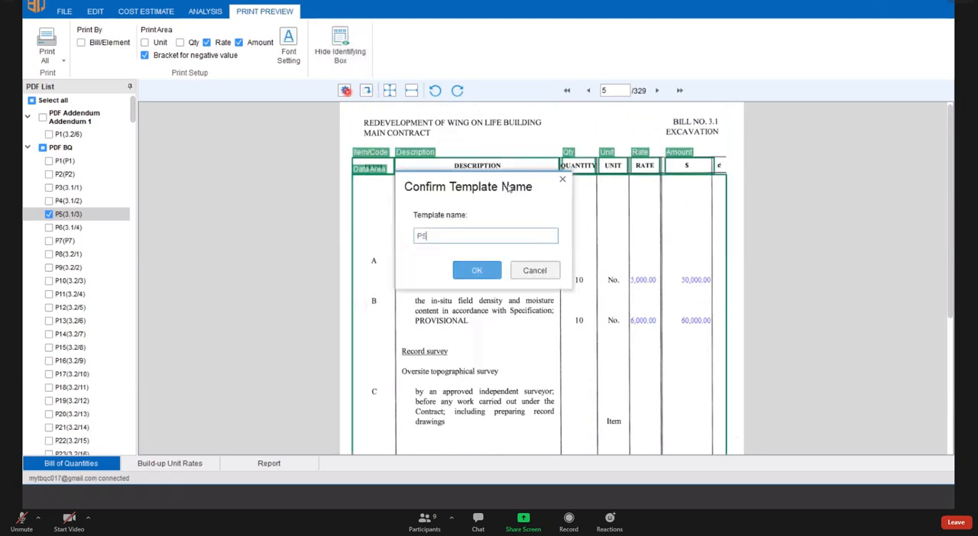
drag(509, 187, 258, 176)
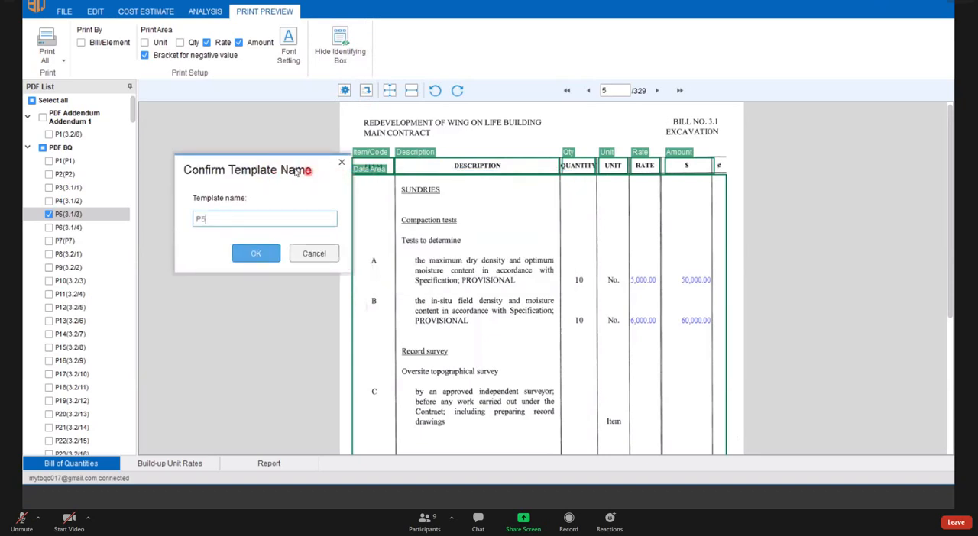
drag(276, 182, 250, 192)
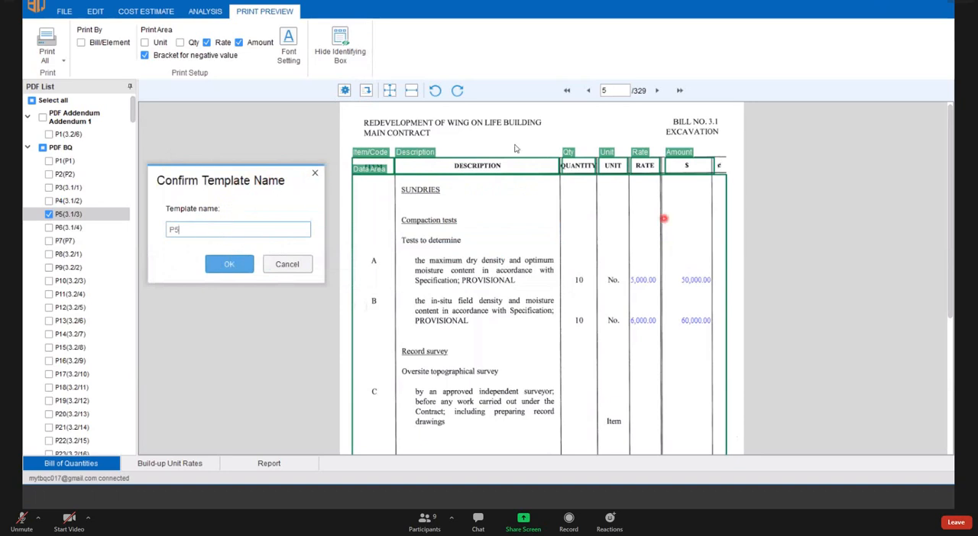
click(315, 172)
scroll(504, 172, down, 3)
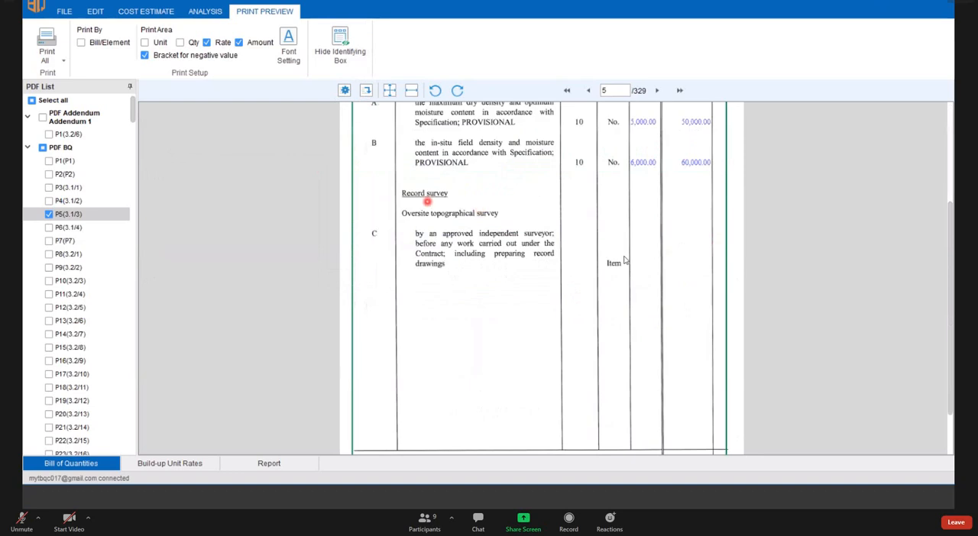
scroll(638, 274, down, 1)
scroll(703, 229, up, 2)
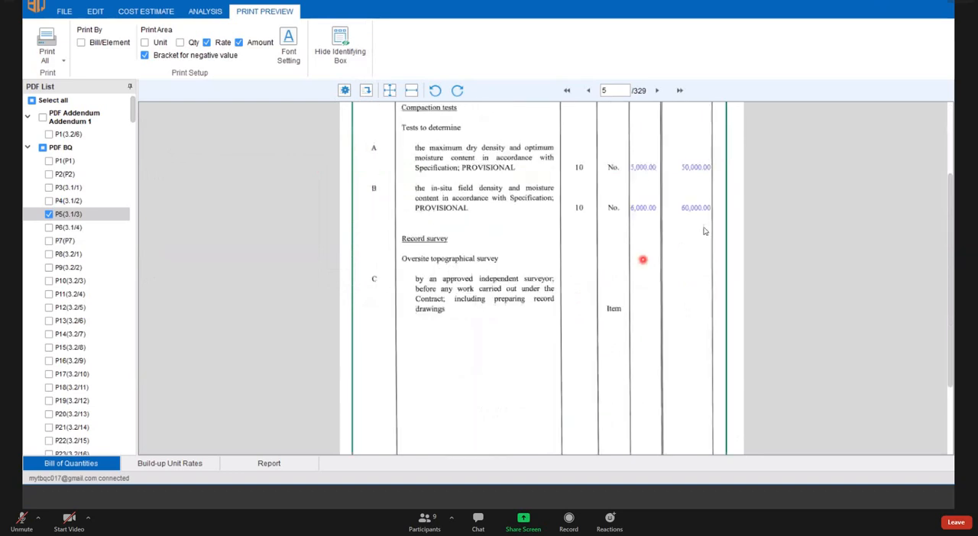
scroll(527, 237, up, 2)
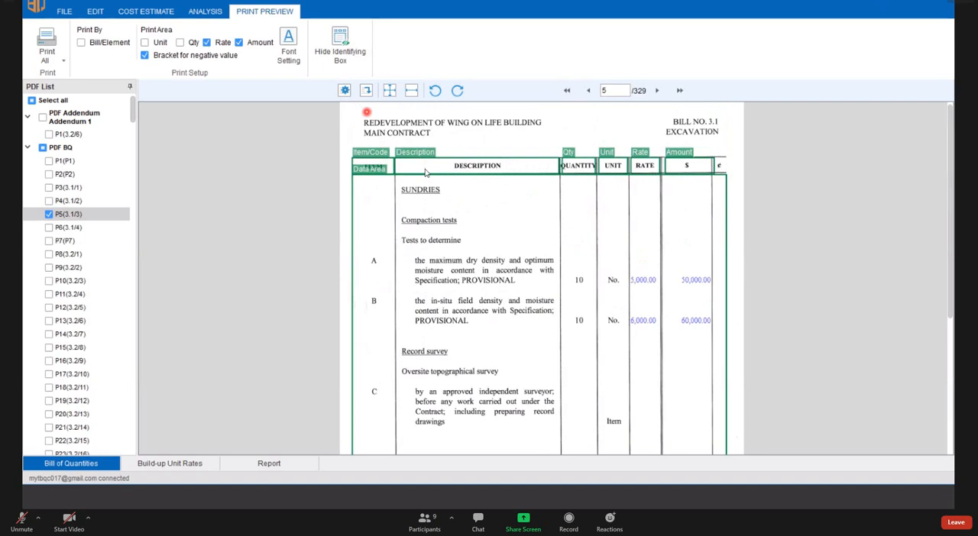
click(344, 90)
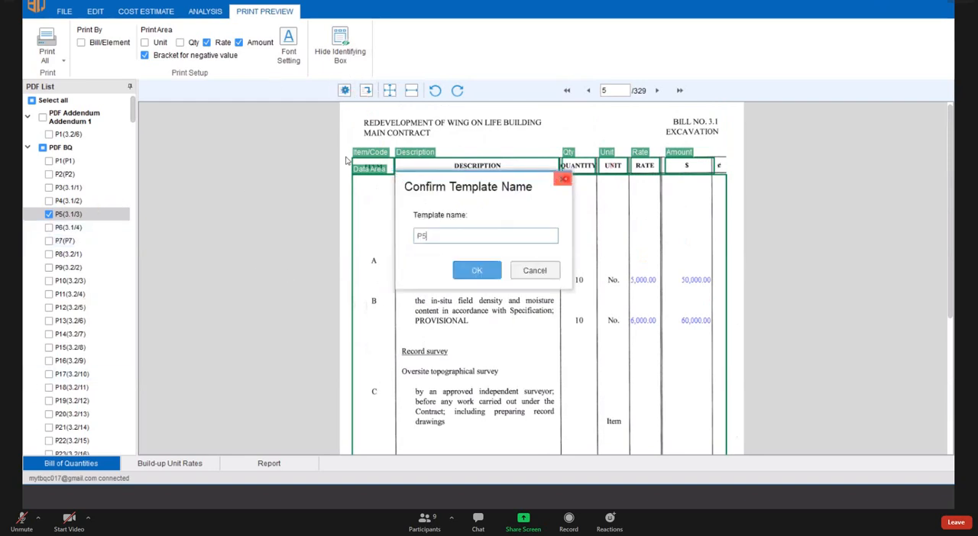
click(564, 179)
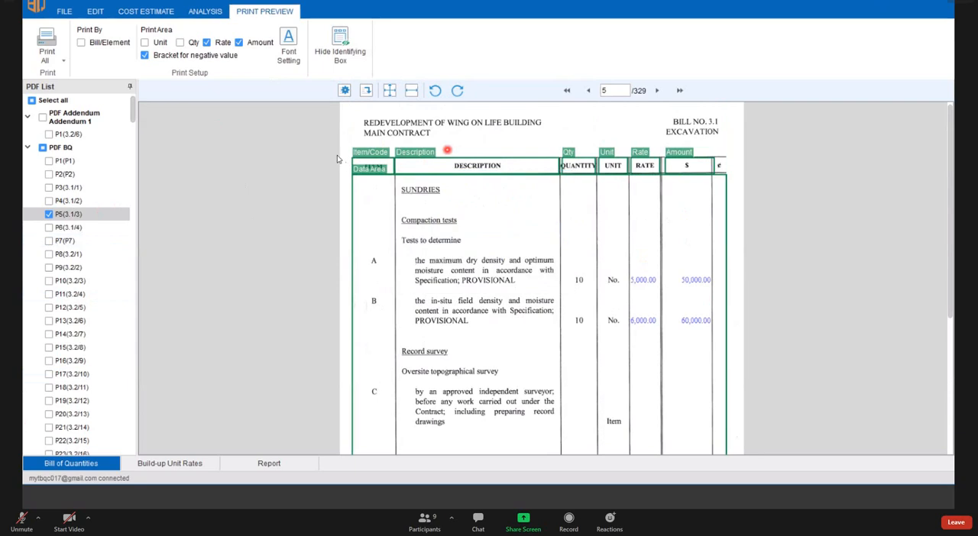
click(349, 53)
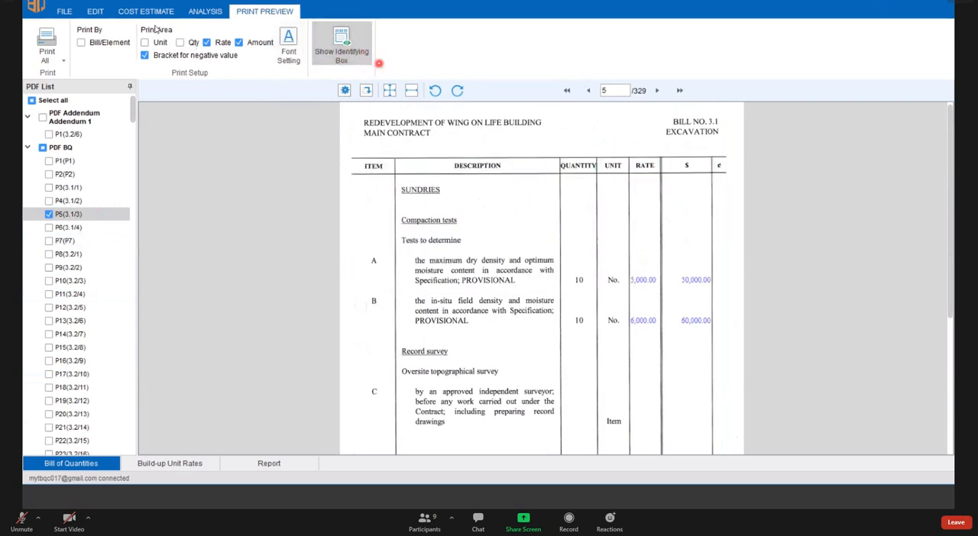
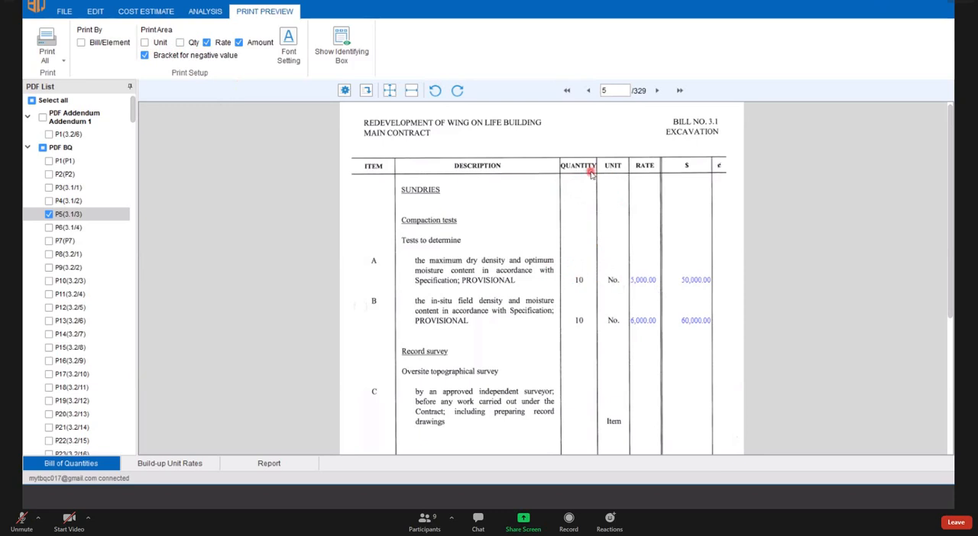
- Open page 3.1/3 of the excavation bill for editing
click(144, 43)
click(144, 42)
click(95, 11)
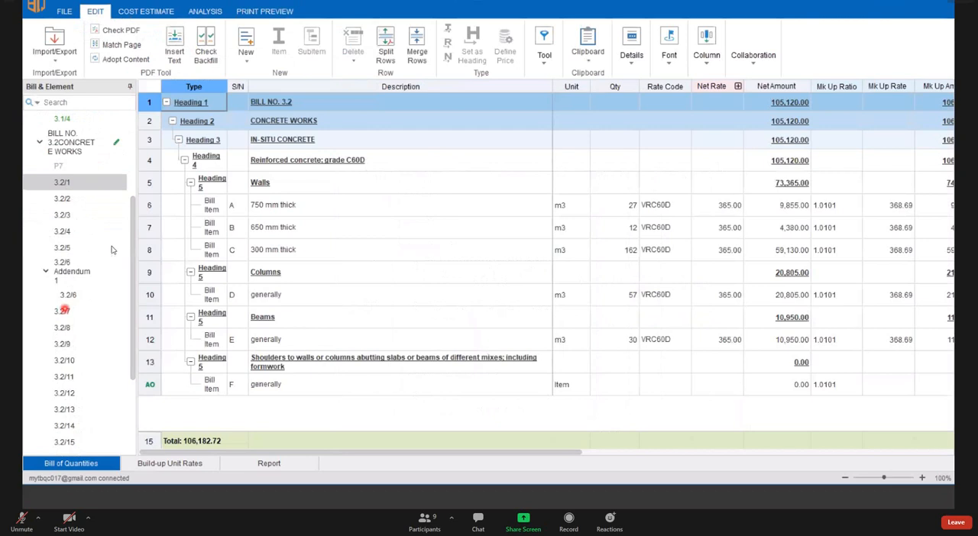
scroll(77, 298, down, 3)
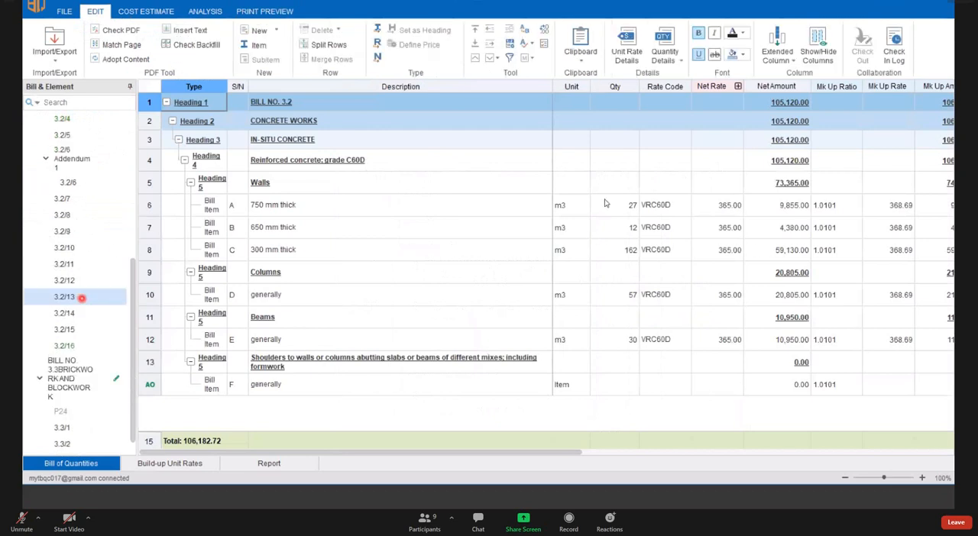
scroll(87, 190, up, 5)
click(122, 246)
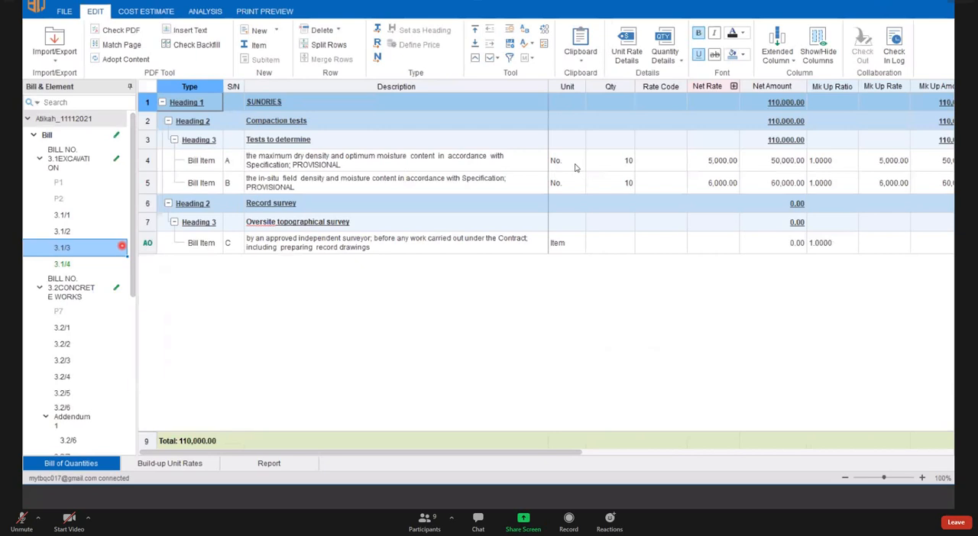
- Set the unit of bill item A under Compaction tests to m2 and its quantity to 100
click(571, 162)
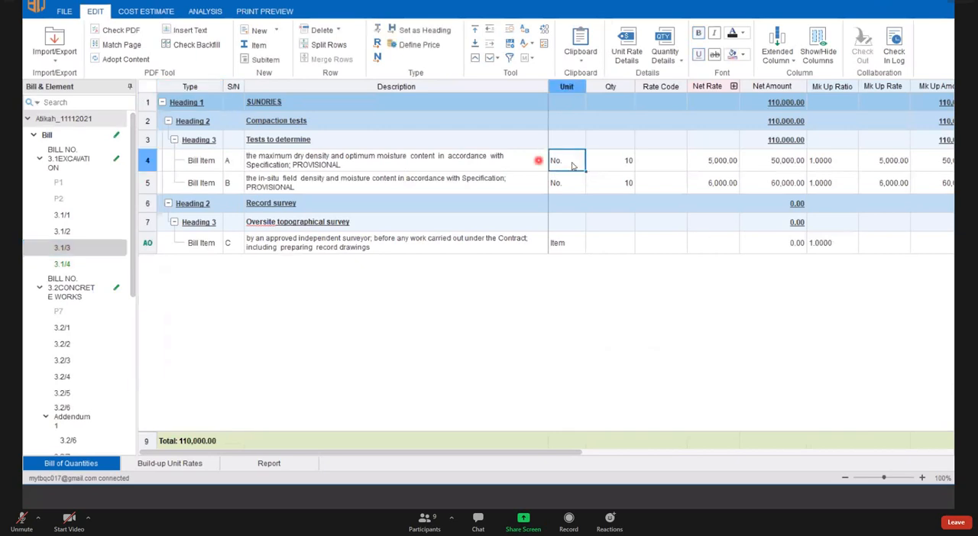
click(572, 164)
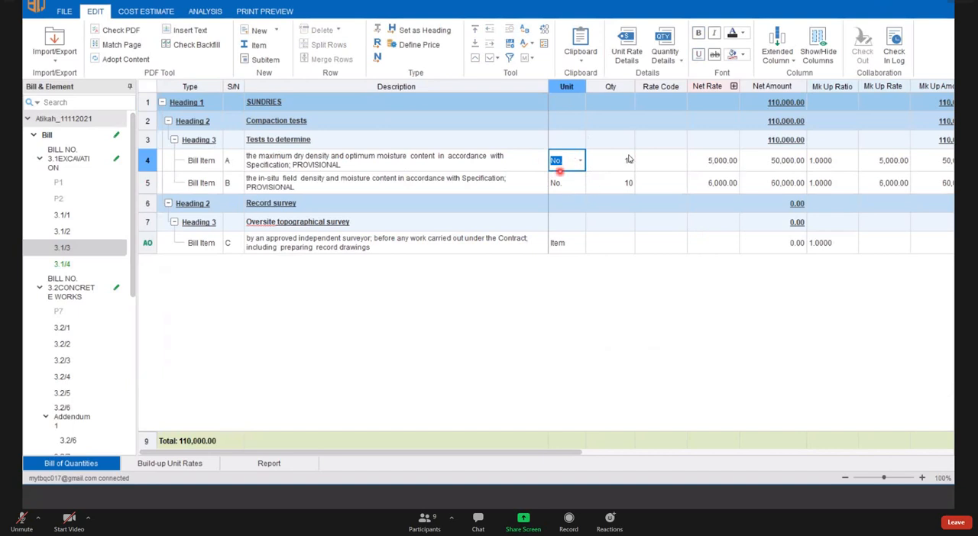
click(581, 161)
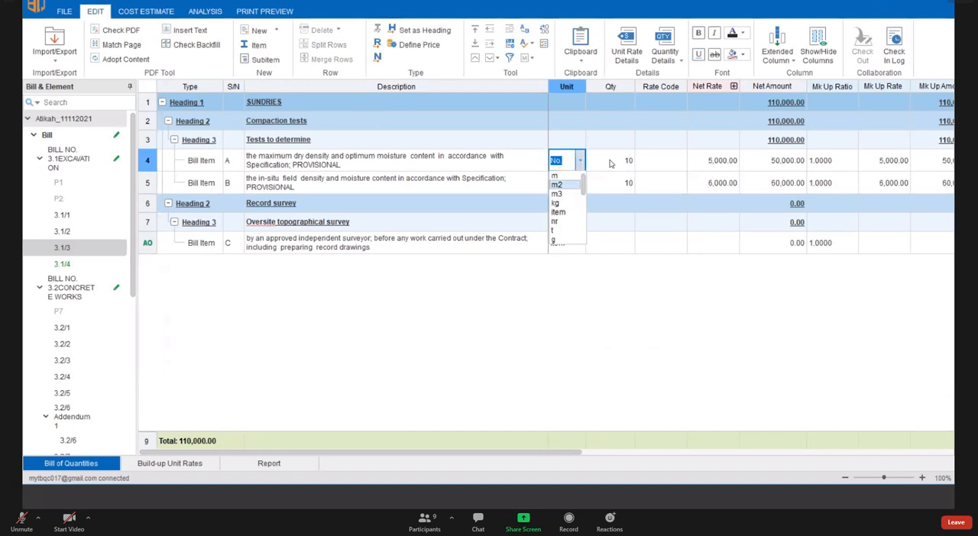
click(558, 185)
click(626, 168)
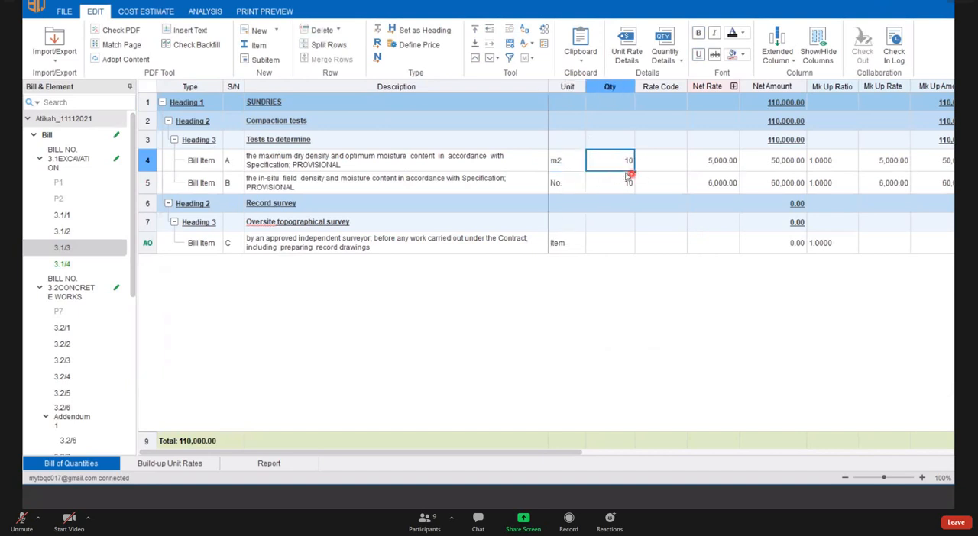
text(1)
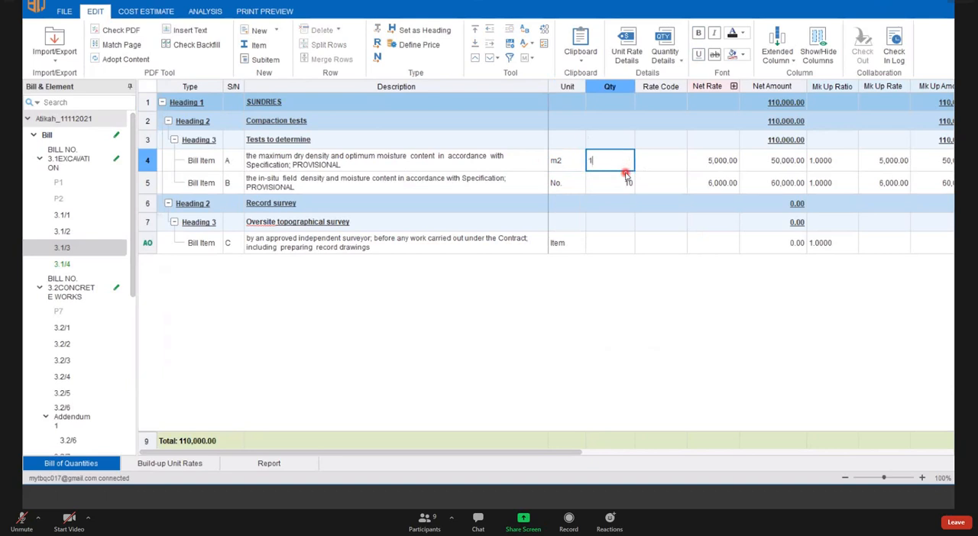
text(00)
- Set the net rate of bill item B, the in-situ field density test, to -6000
click(611, 183)
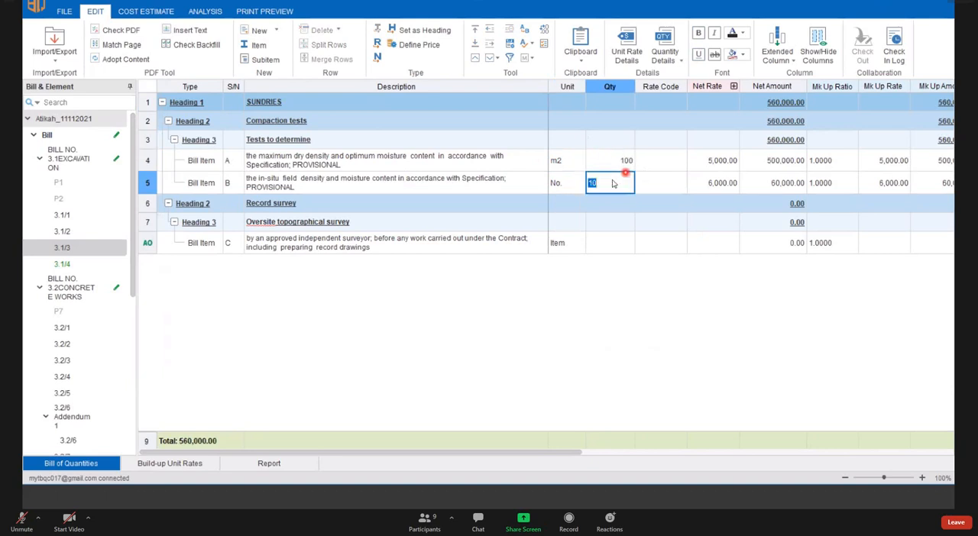
key(Right)
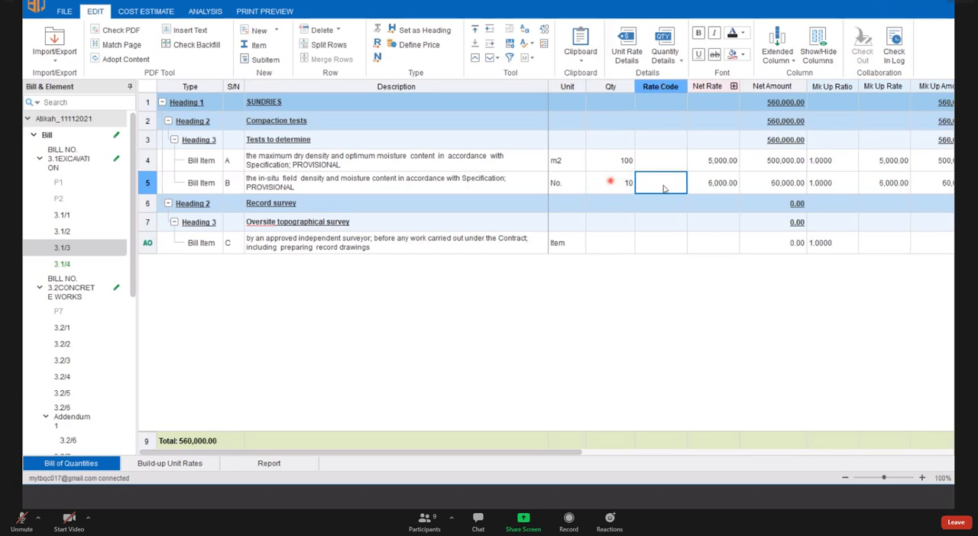
key(Left)
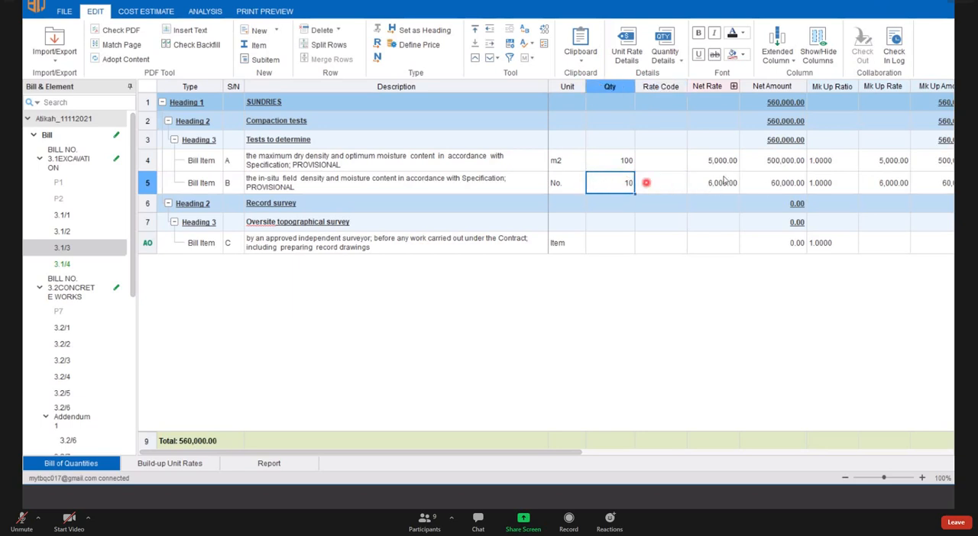
click(712, 182)
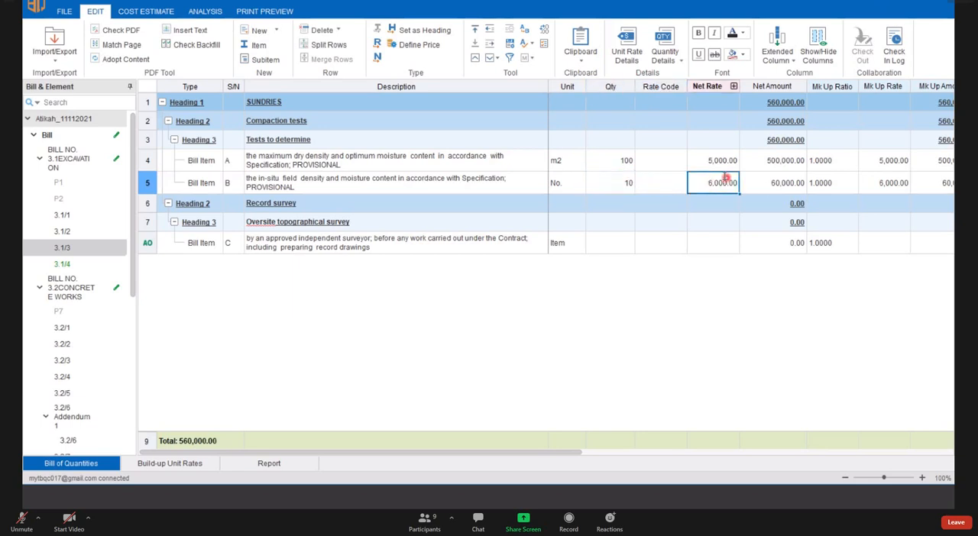
key(BackSpace)
text(-)
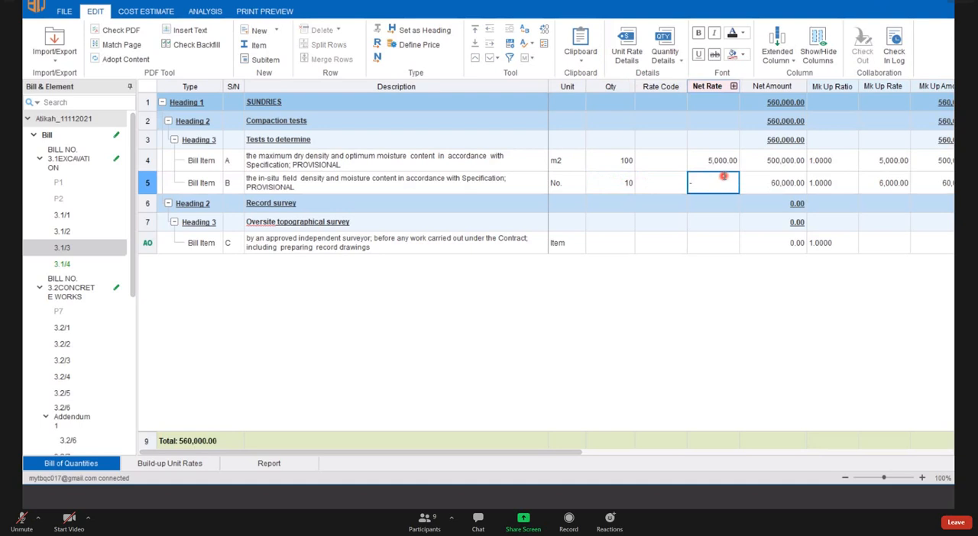
text(6000)
key(Return)
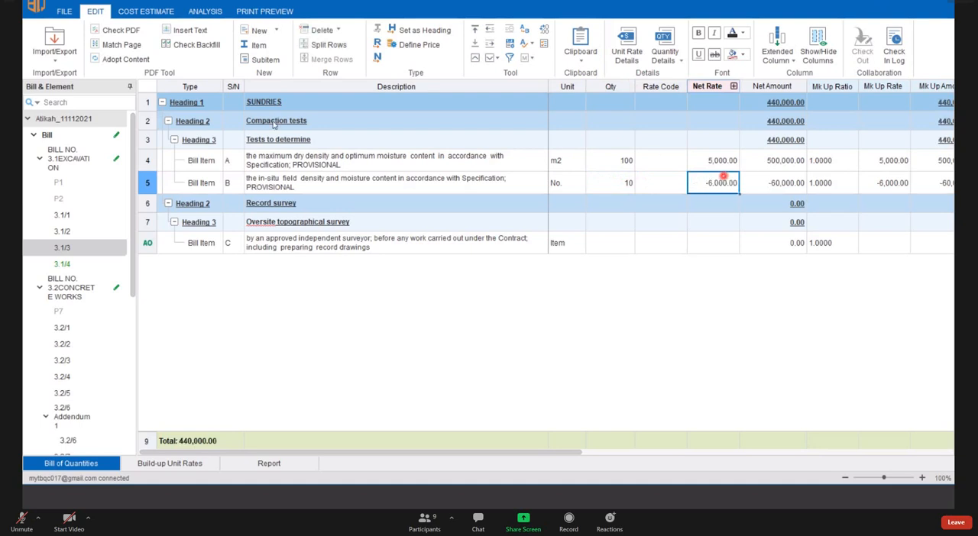
- Preview the printed page 3.1/3 and examine how item B's negative rate and amount are shown
click(265, 11)
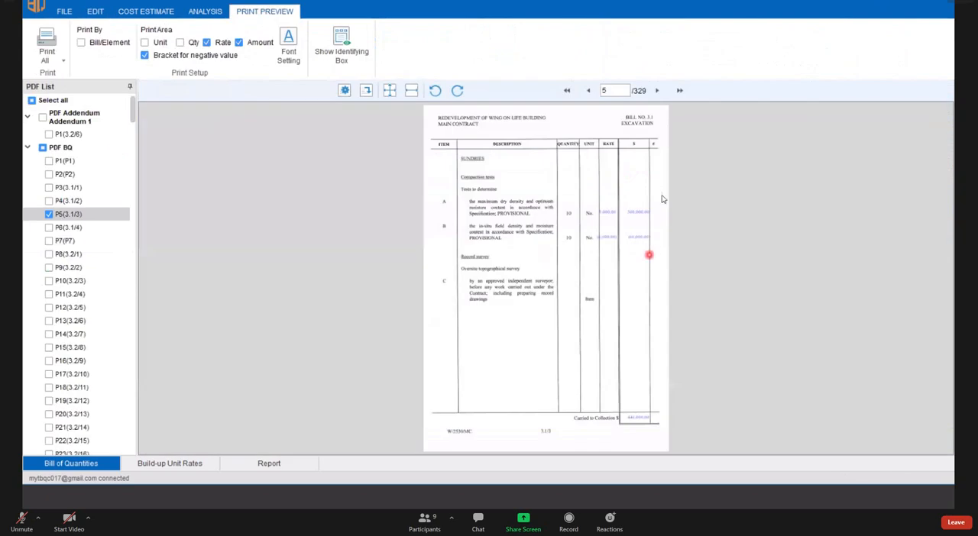
scroll(663, 210, up, 5)
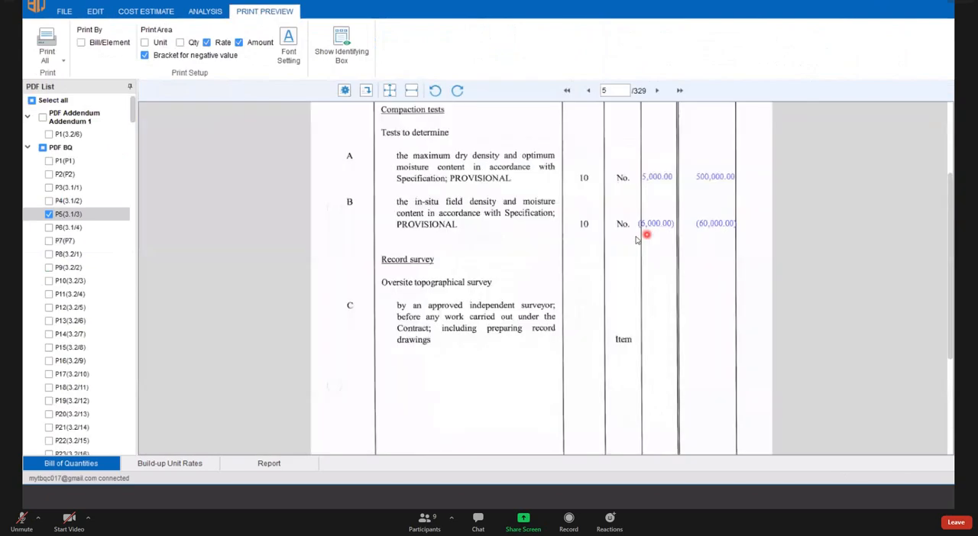
scroll(636, 240, up, 1)
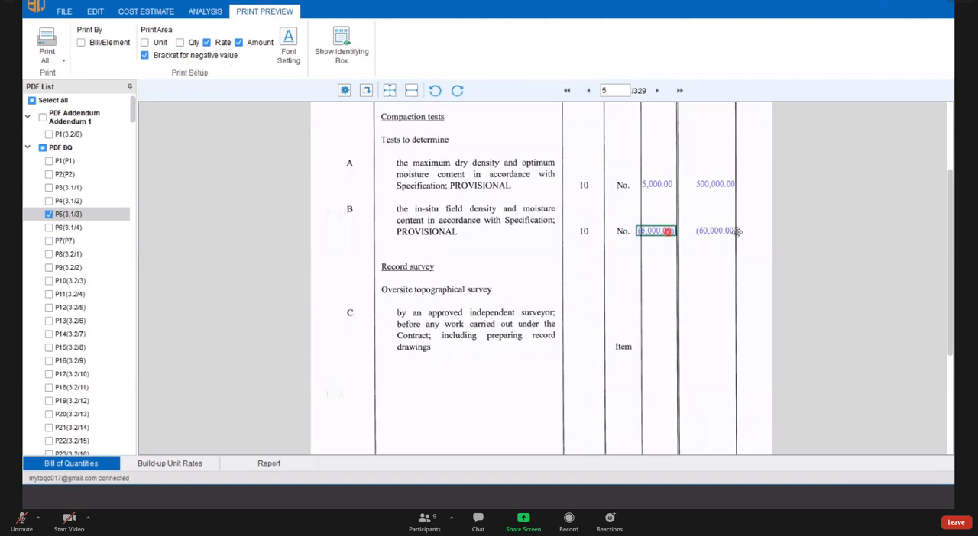
scroll(735, 233, up, 1)
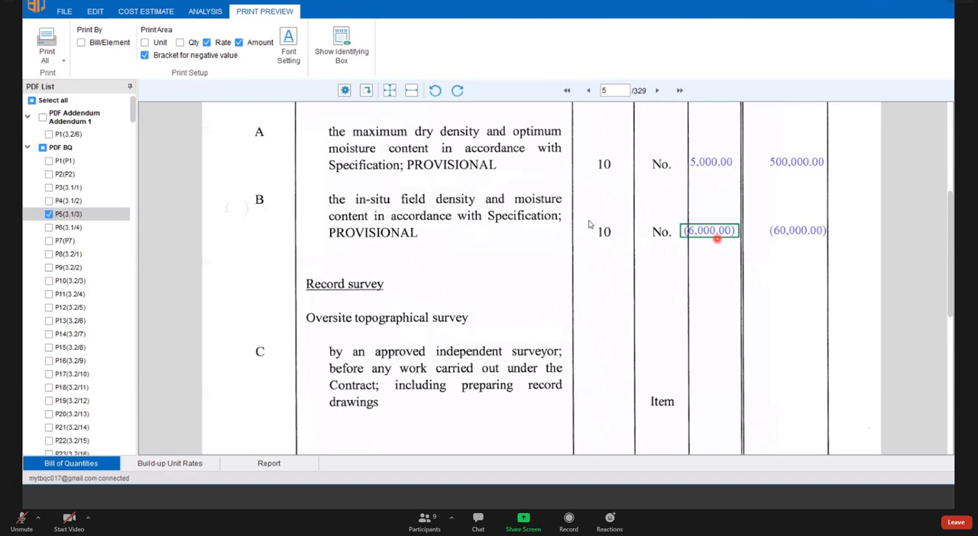
scroll(609, 208, up, 1)
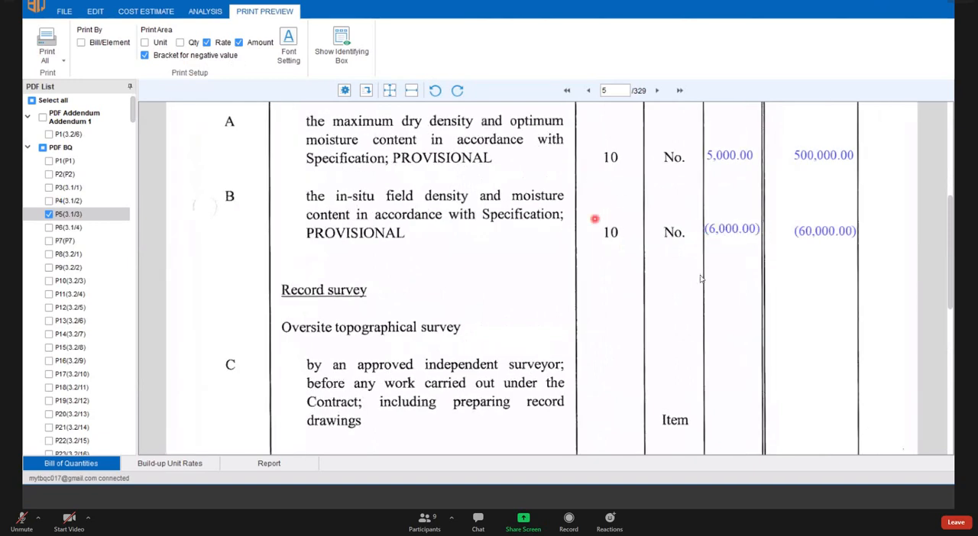
scroll(605, 282, down, 1)
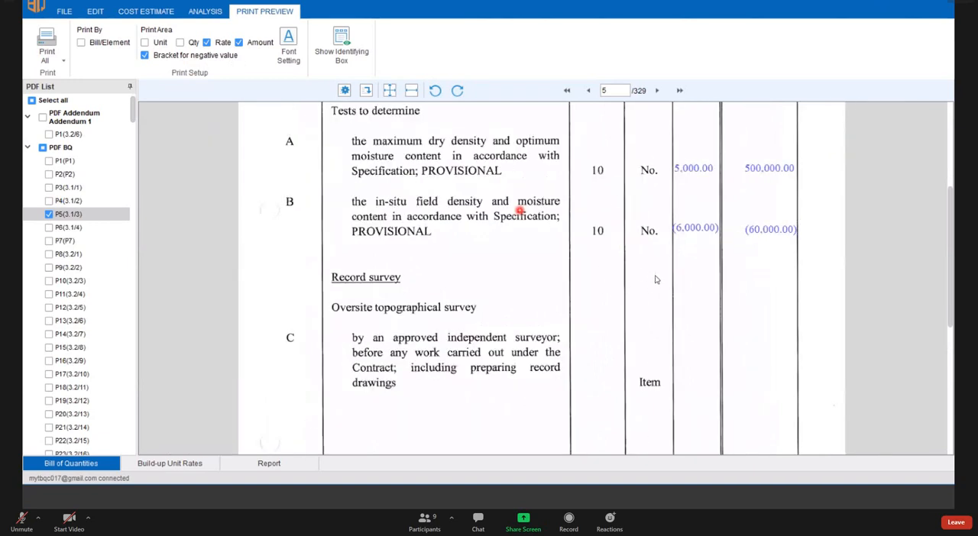
scroll(657, 280, down, 1)
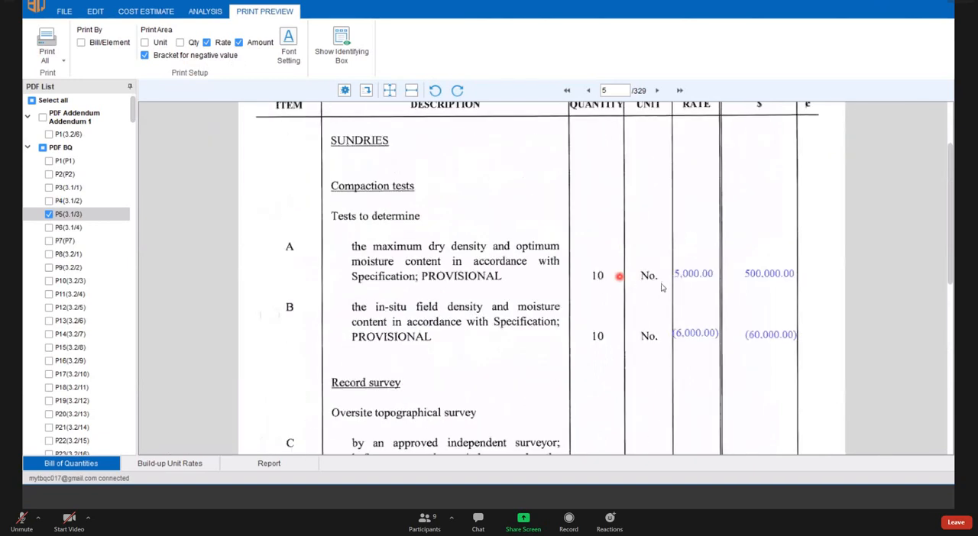
- Include unit and quantity in the print area and place item A's new 100 and m2 values above the struck-out originals
click(146, 43)
click(180, 44)
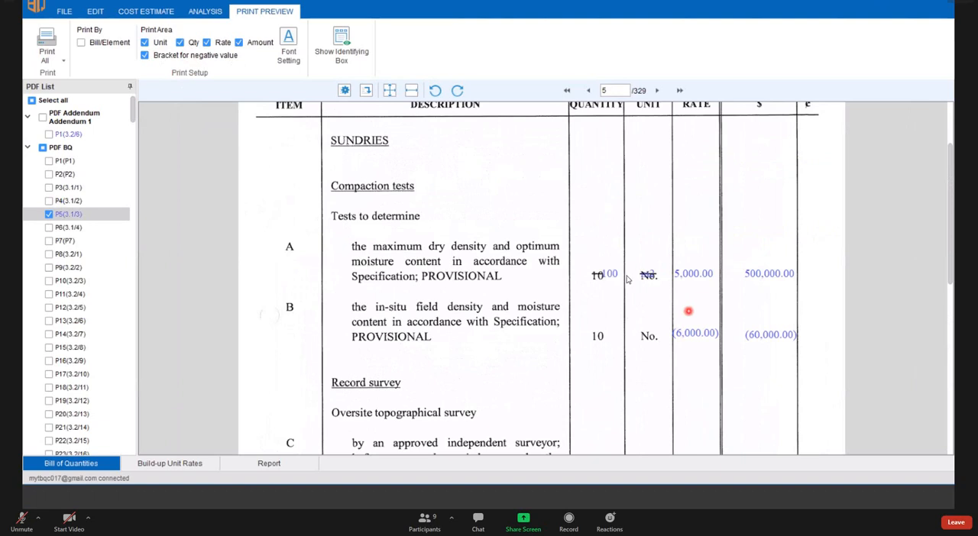
scroll(625, 276, up, 1)
scroll(623, 269, up, 2)
drag(623, 275, 622, 259)
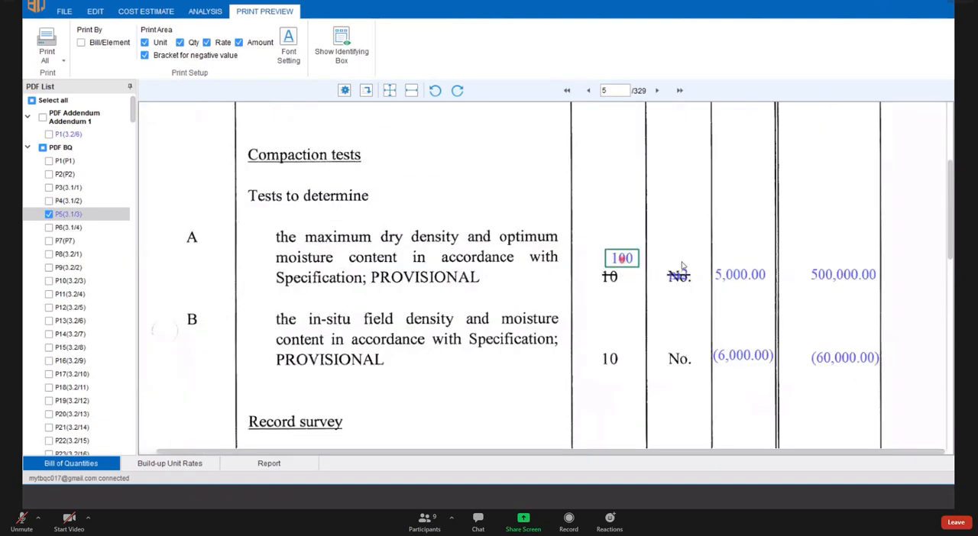
click(676, 262)
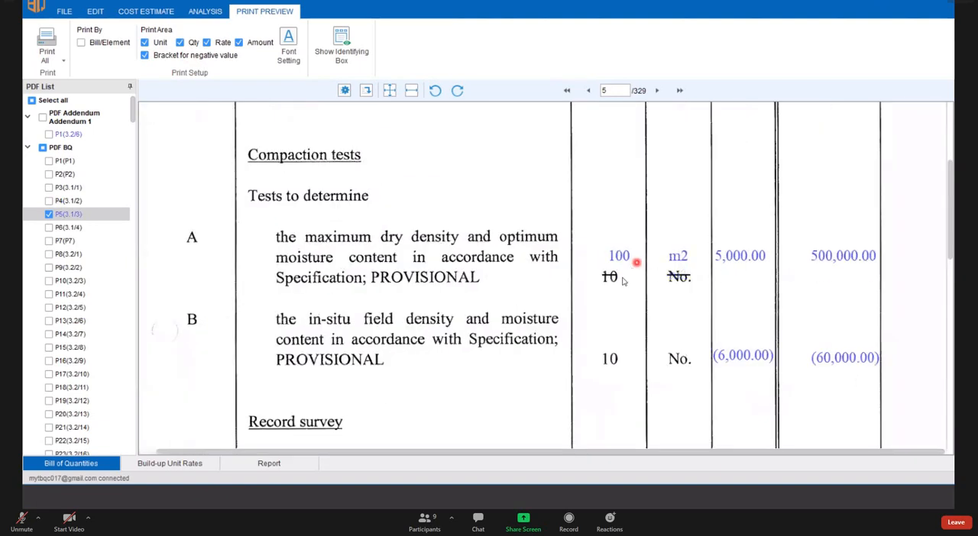
- Review item A's revised unit and quantity on the preview, and exclude unit and quantity from the print area
scroll(664, 252, down, 1)
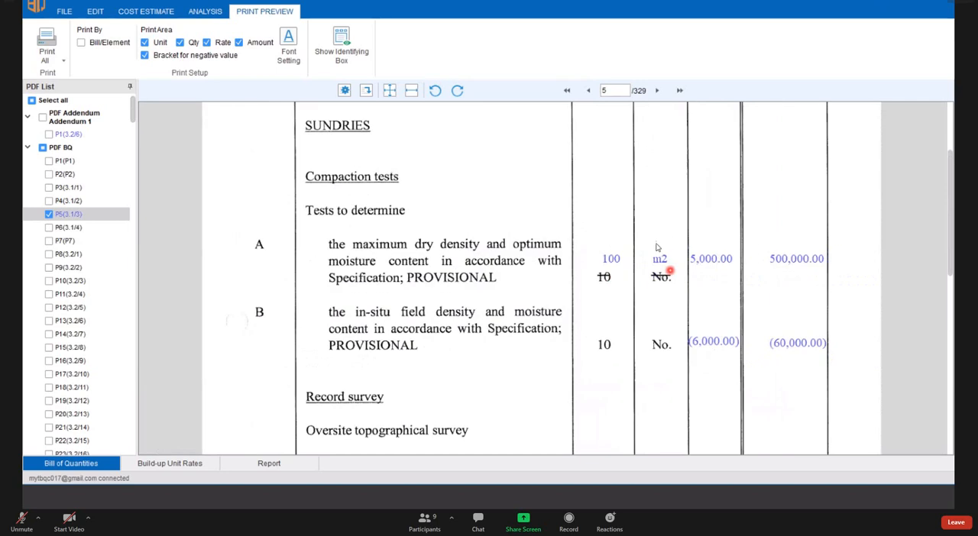
scroll(617, 272, down, 1)
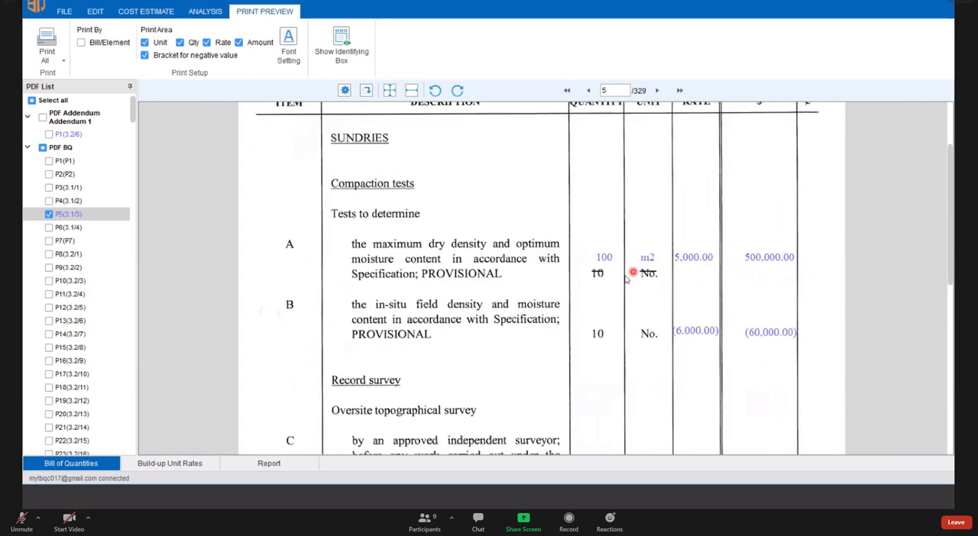
scroll(612, 281, up, 1)
scroll(593, 276, up, 1)
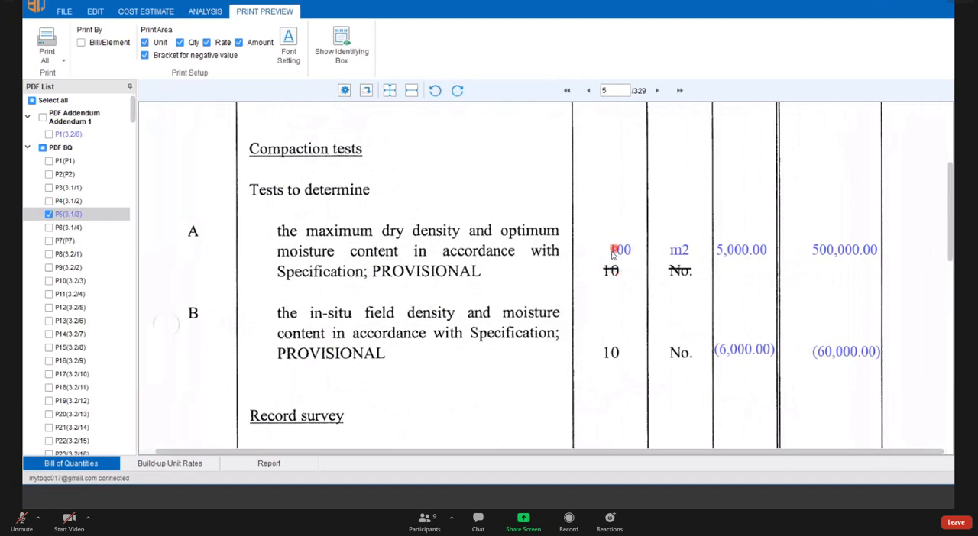
scroll(612, 255, down, 1)
scroll(611, 252, down, 2)
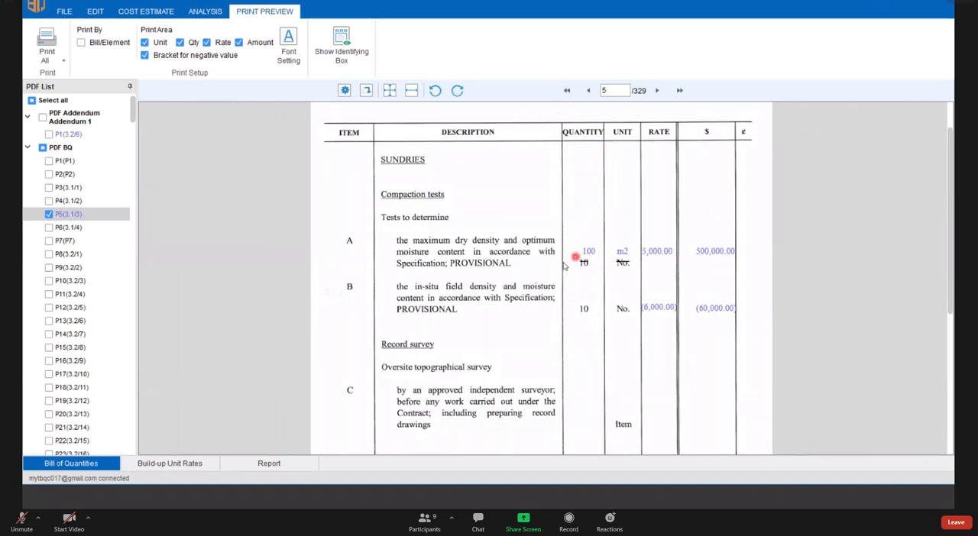
click(144, 43)
click(180, 43)
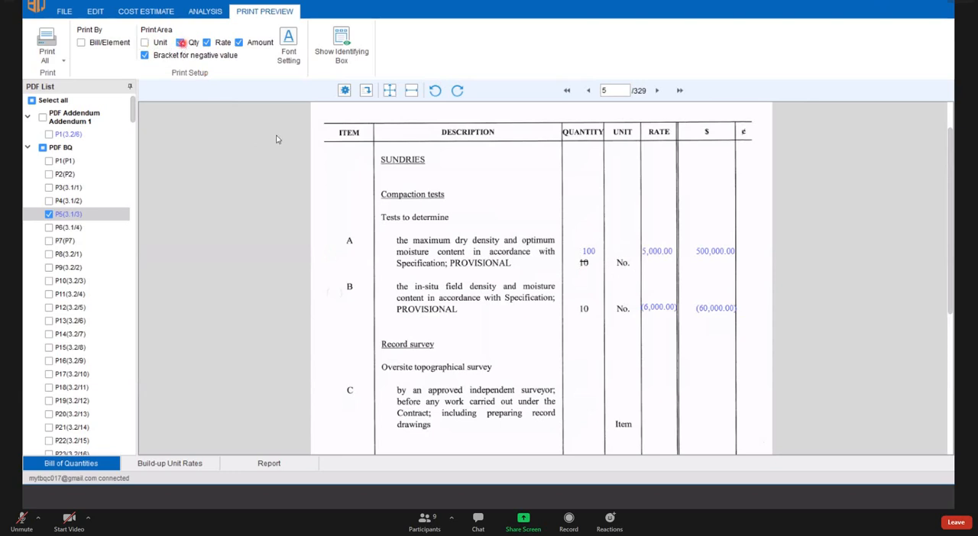
- Move item A's 5,000.00 rate down in the preview to align it with the item's quantity and unit line
click(661, 252)
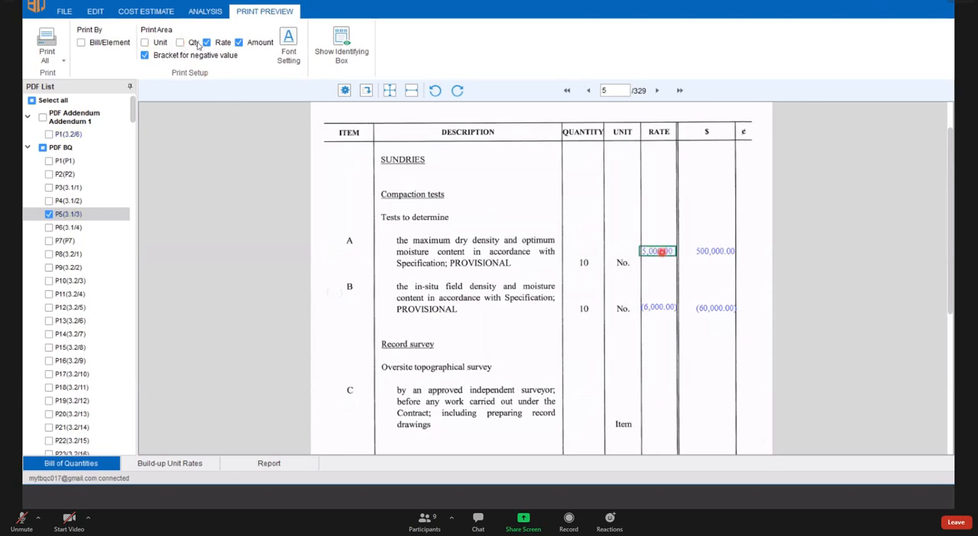
click(157, 43)
click(146, 44)
click(160, 44)
click(220, 54)
drag(657, 250, 678, 269)
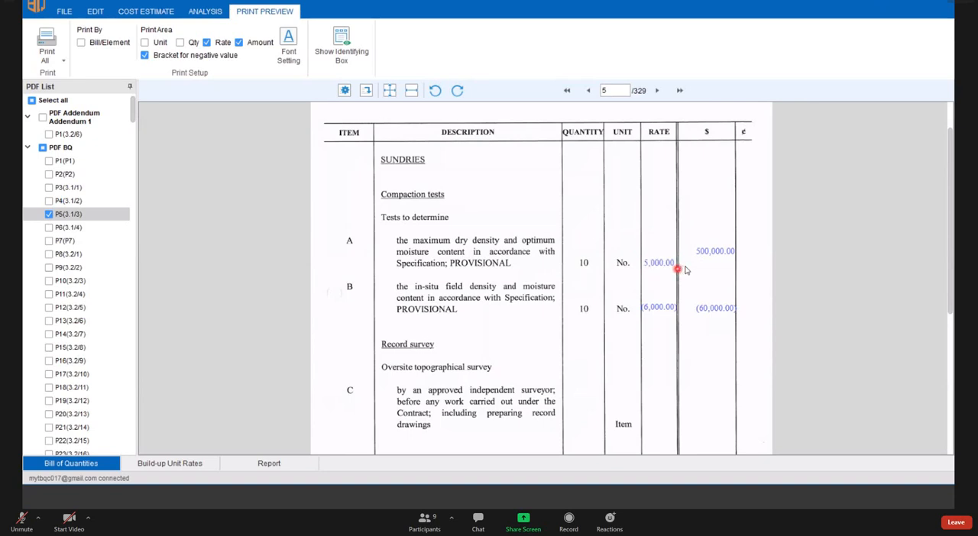
- Examine the ignore and print options available for item A's rate on the preview
scroll(711, 263, up, 2)
click(713, 261)
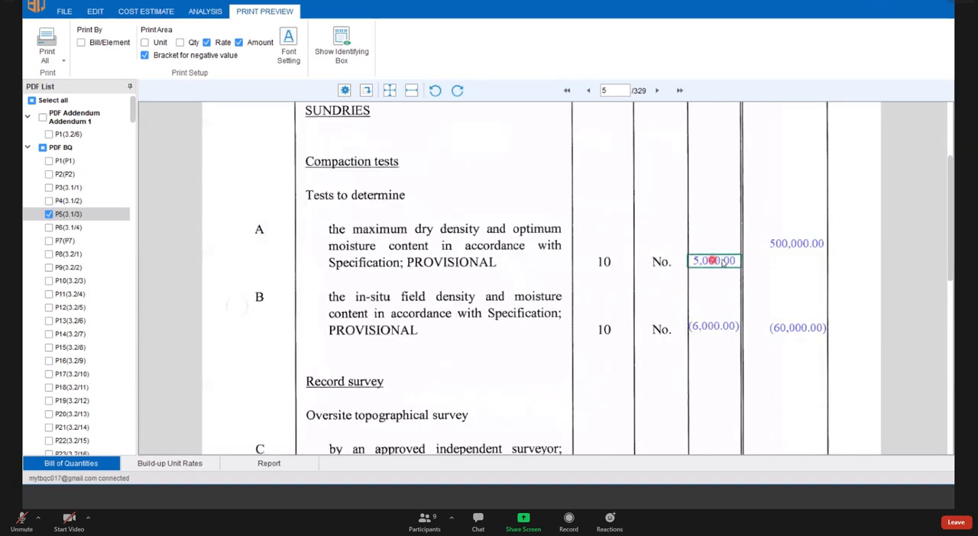
right_click(713, 261)
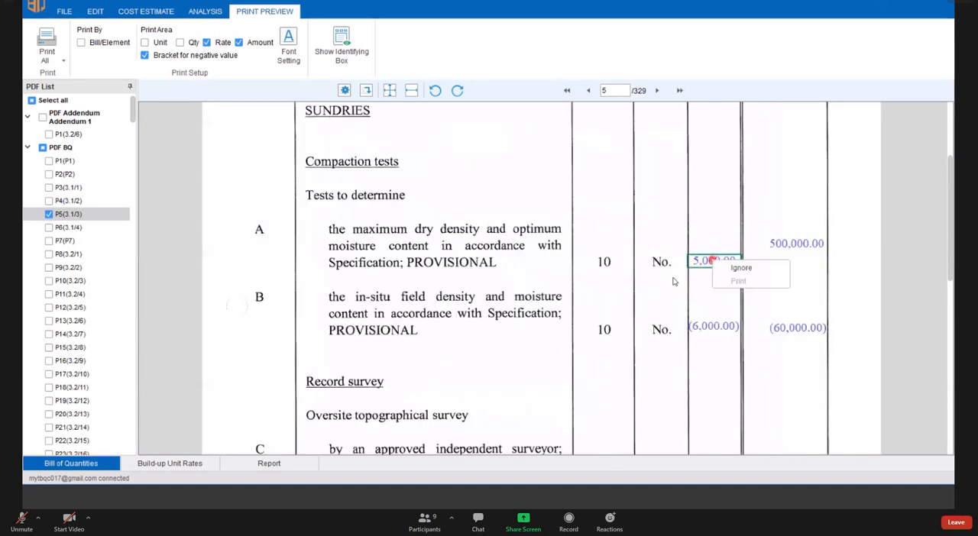
click(731, 269)
right_click(711, 260)
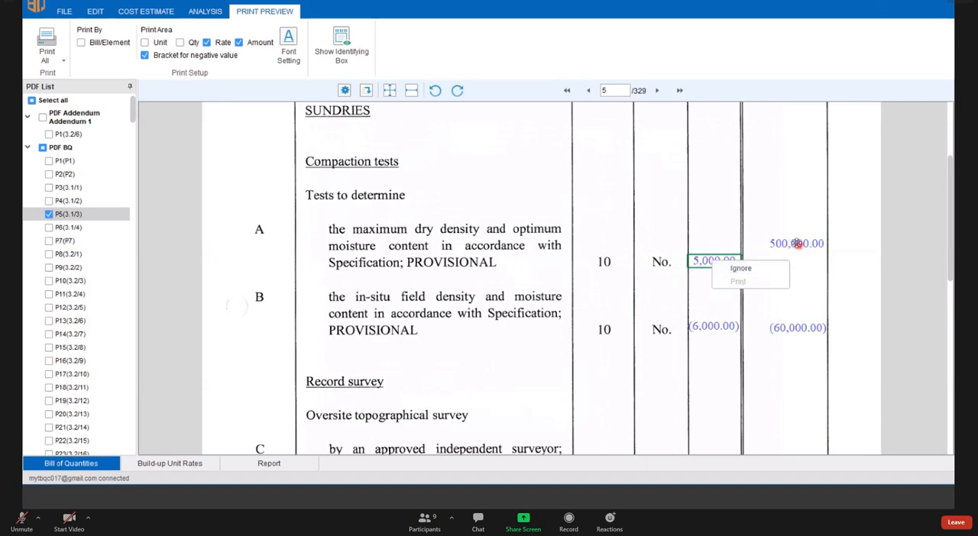
- Move item A's 500,000.00 amount down to align it with its rate
drag(786, 245, 787, 263)
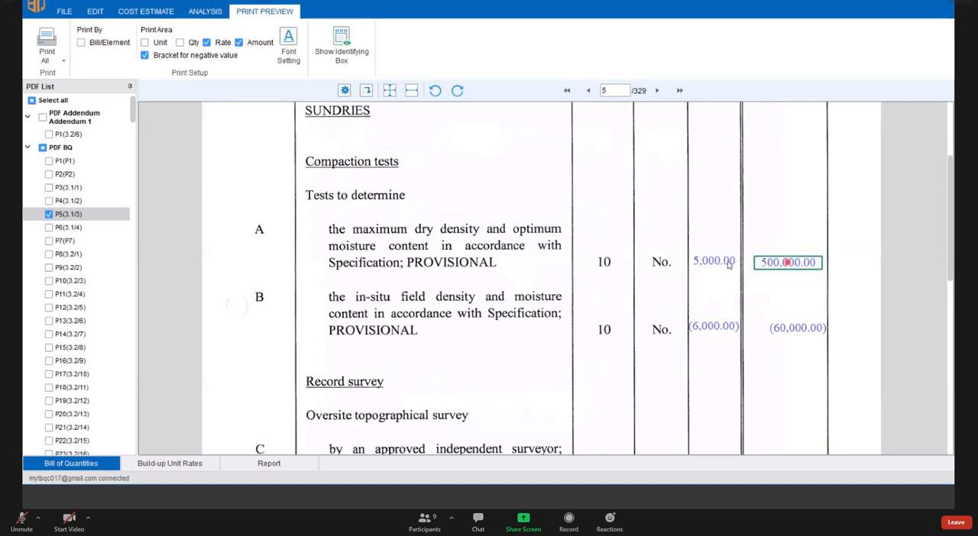
- Set item A's 5,000.00 rate on the preview to be ignored when printing
click(718, 272)
scroll(681, 247, down, 2)
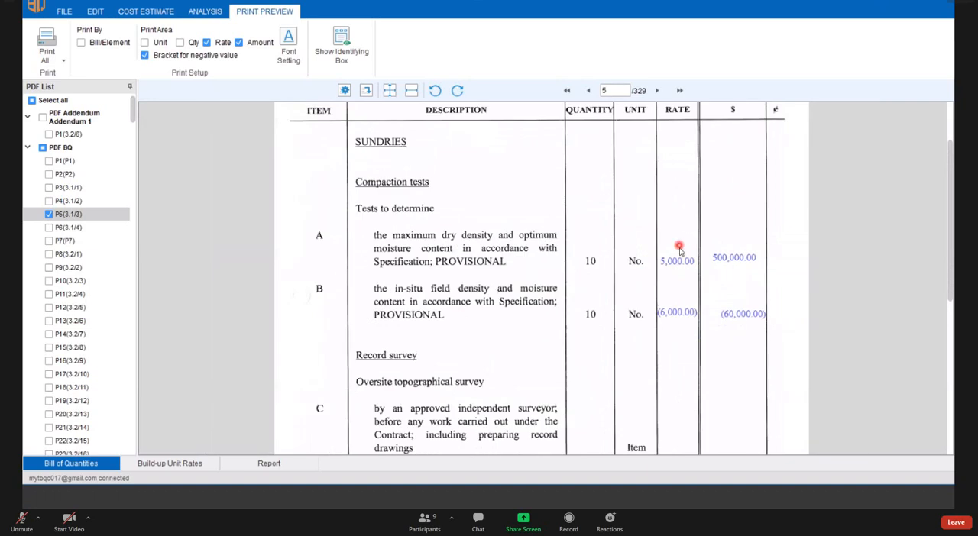
scroll(664, 306, up, 2)
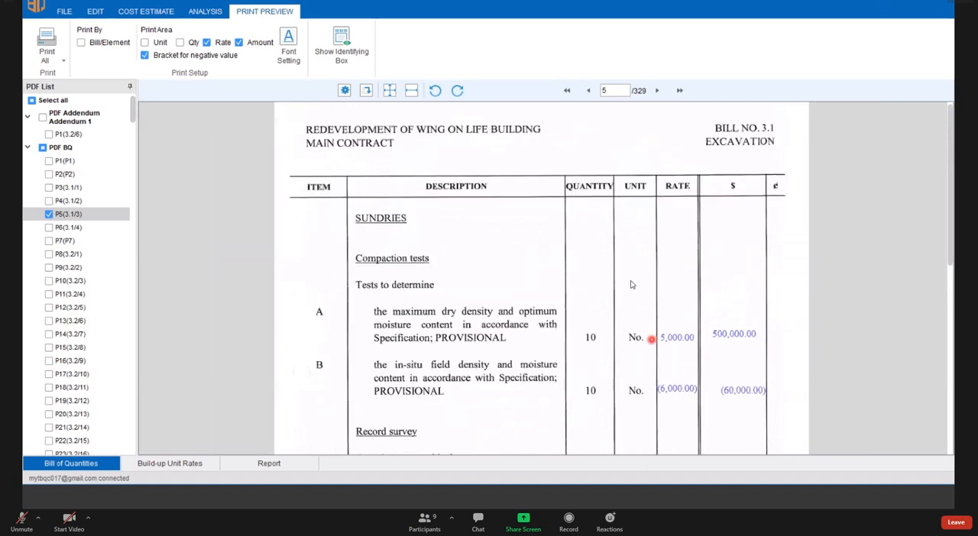
scroll(632, 284, down, 1)
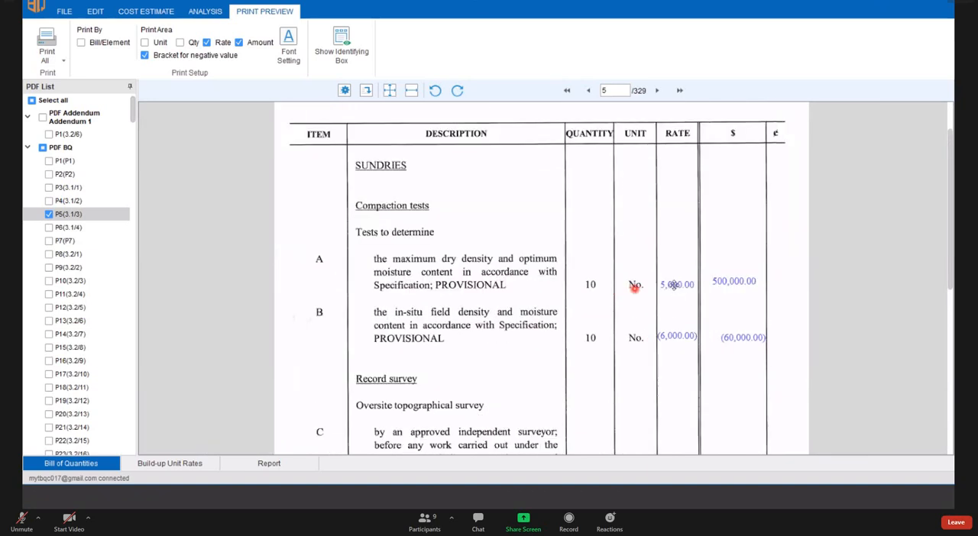
click(674, 285)
right_click(674, 286)
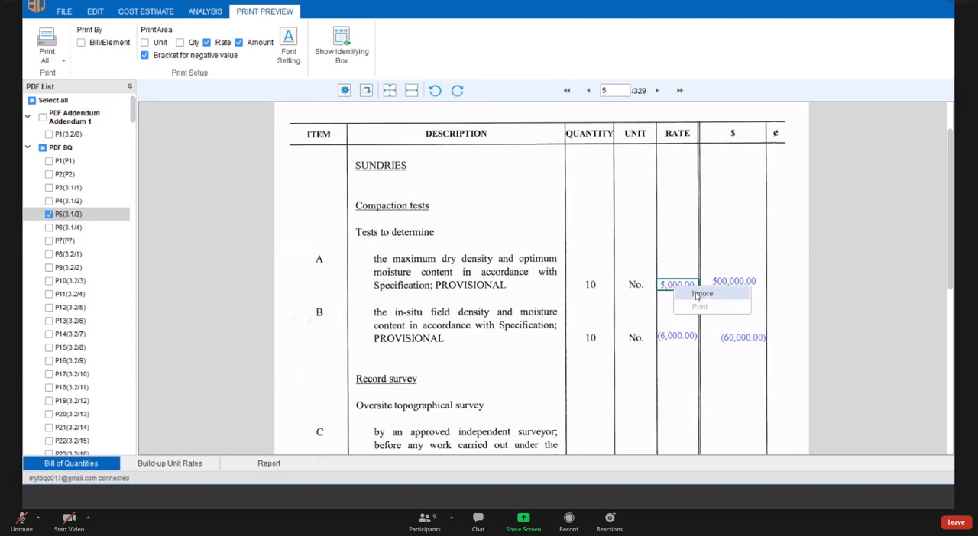
click(700, 295)
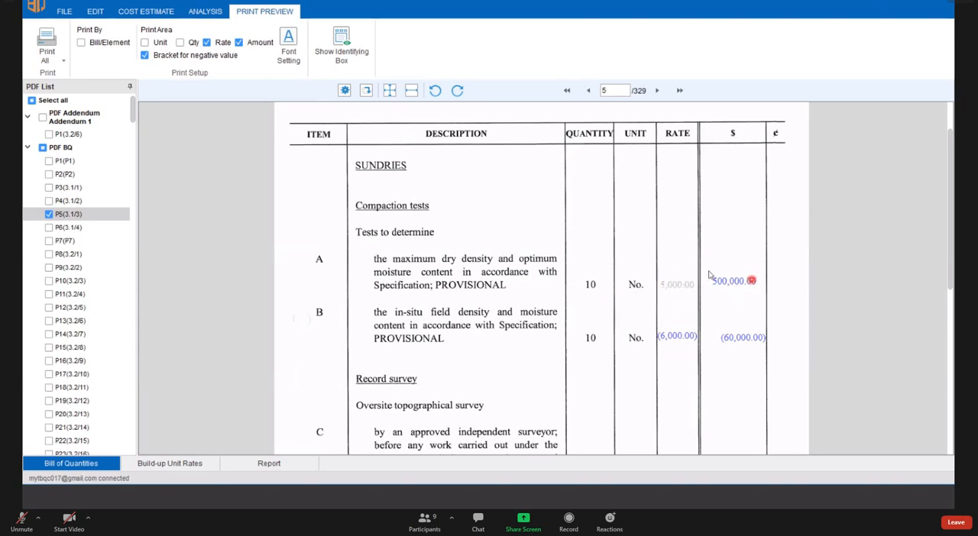
- Restore item A's ignored rate so that it is included in the print again
click(672, 283)
right_click(672, 284)
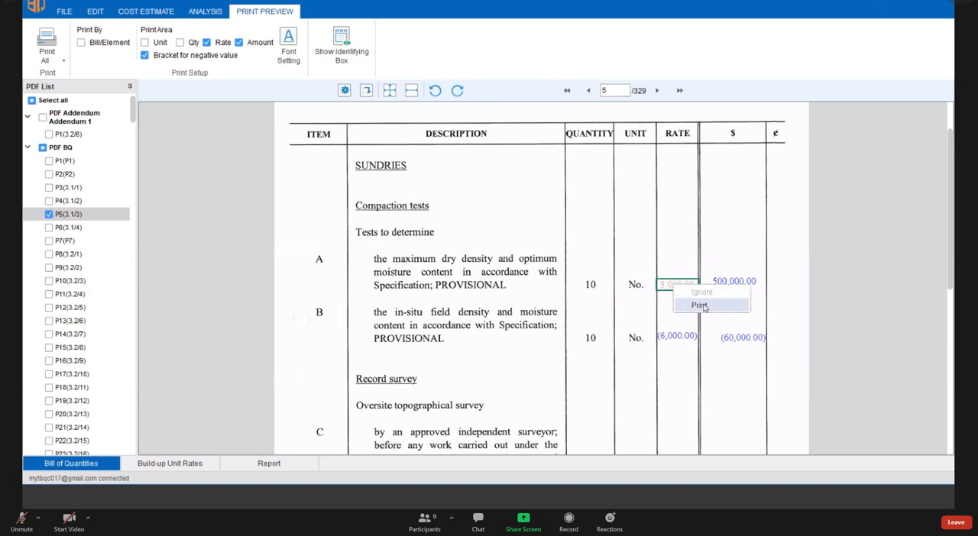
click(699, 305)
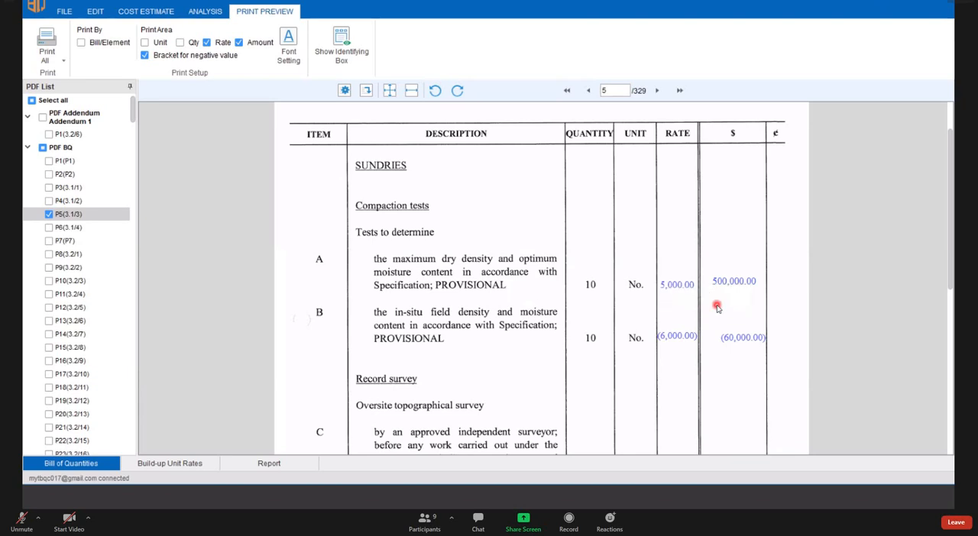
click(935, 321)
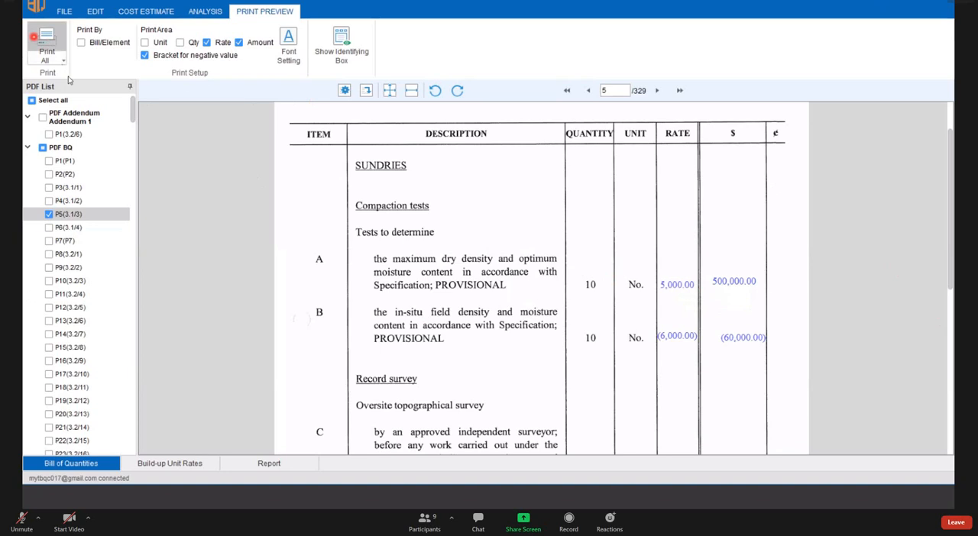
- Examine the choices for printing everything or only the quotation, without starting a print
click(34, 37)
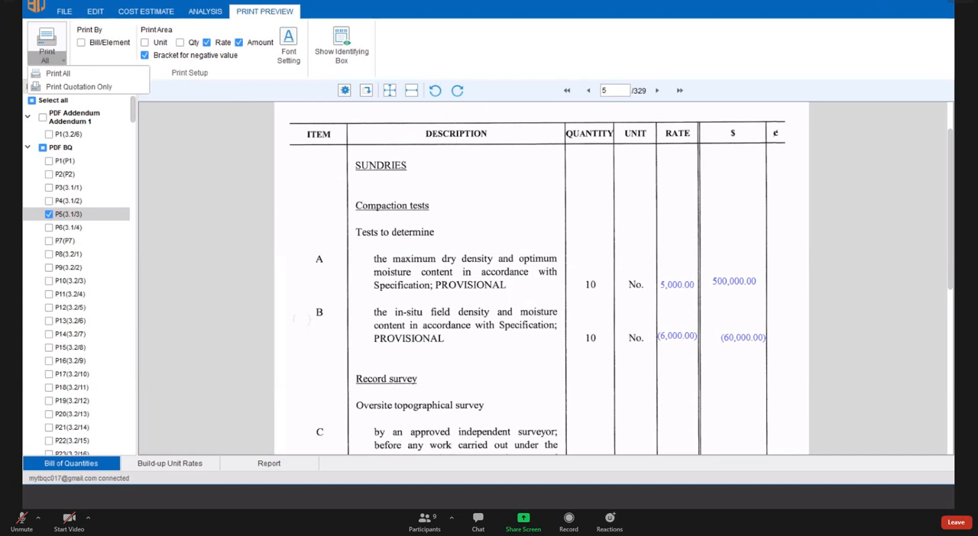
click(242, 11)
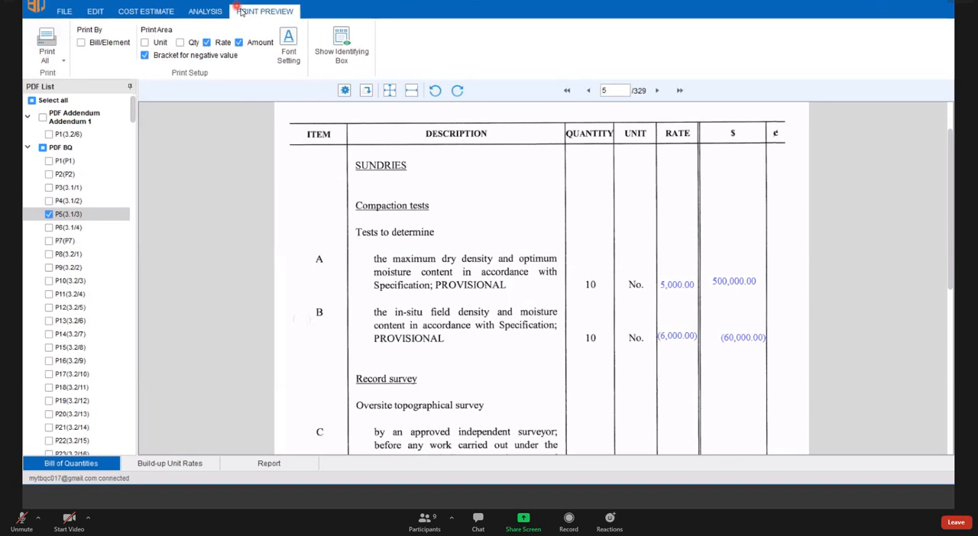
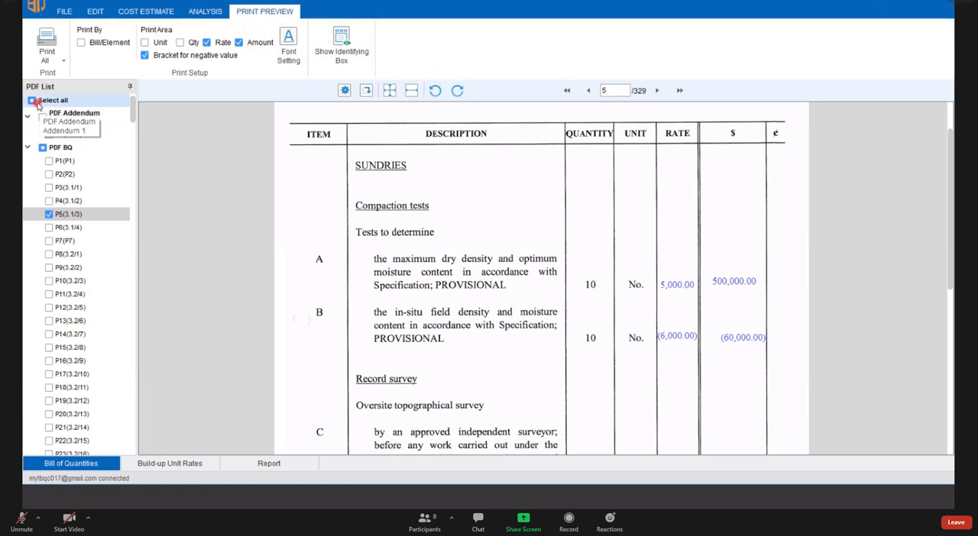
- Include all addendum and BQ pages in the print selection
click(35, 102)
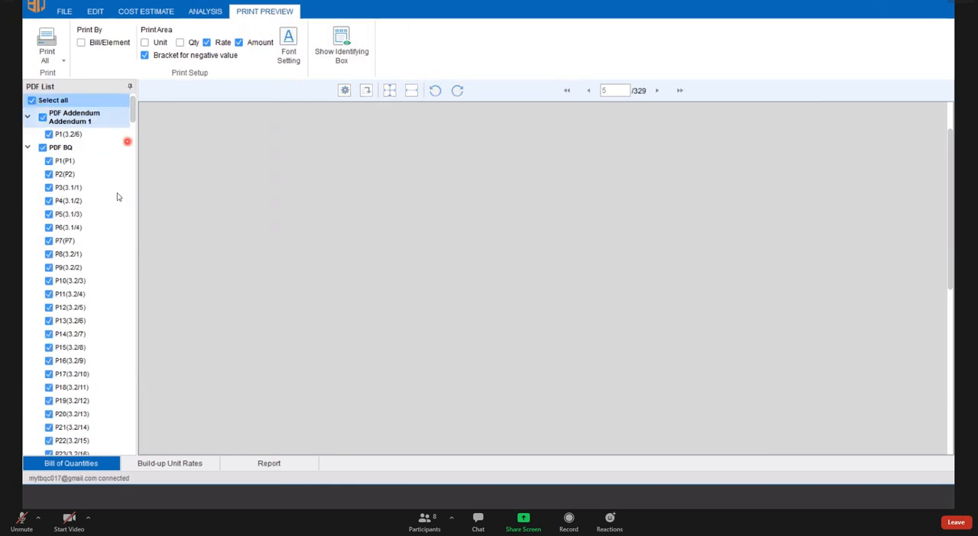
scroll(93, 242, down, 15)
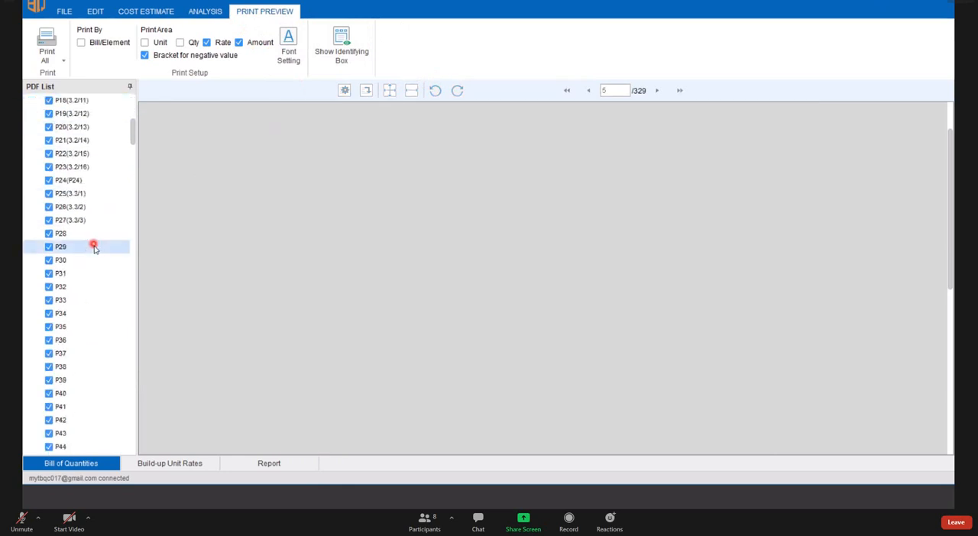
scroll(94, 295, up, 14)
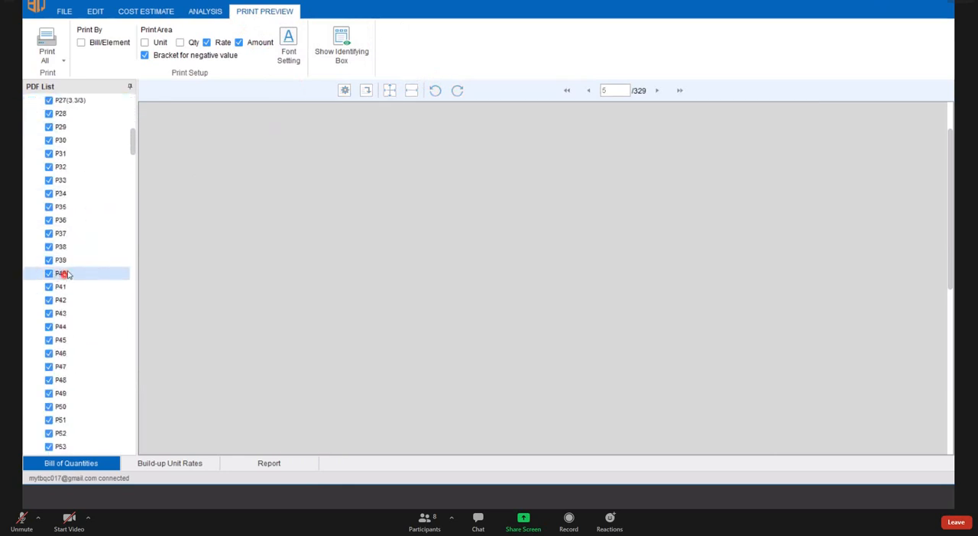
- Return to bill editing, open page 3.1/2 and set up an Excel export covering all three bills
click(96, 12)
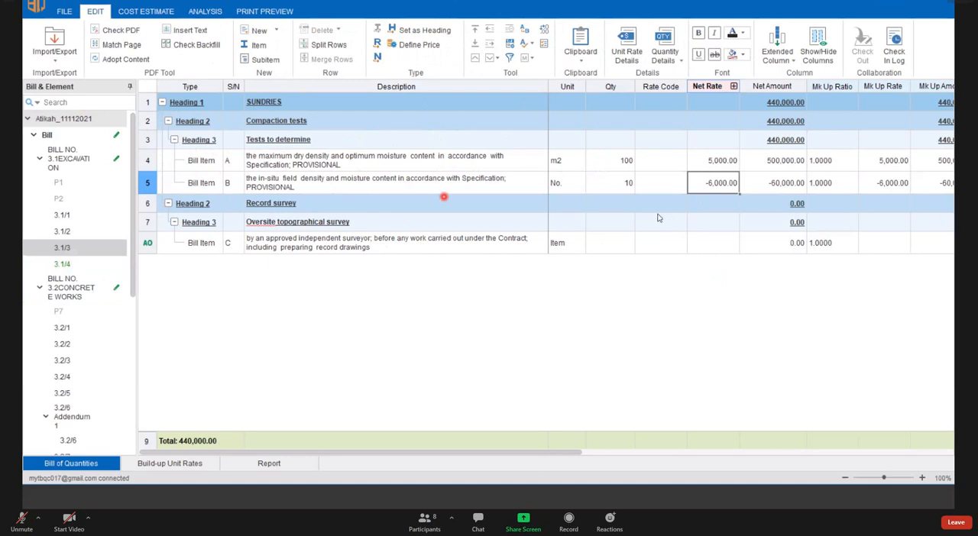
click(68, 233)
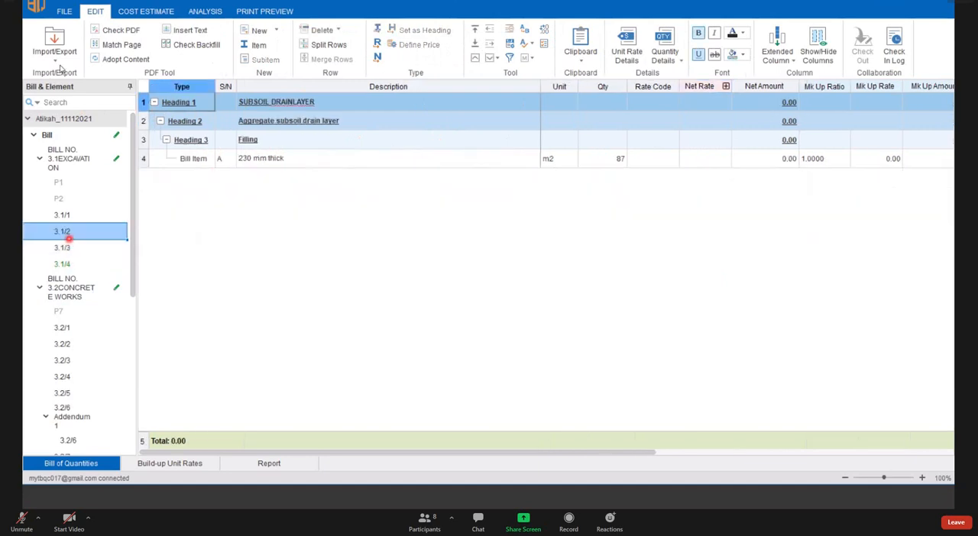
click(58, 57)
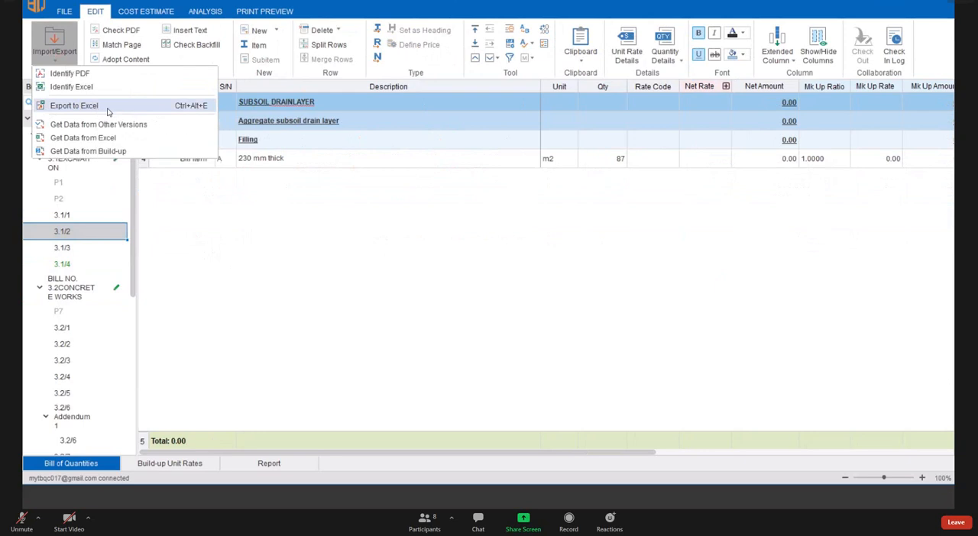
click(74, 105)
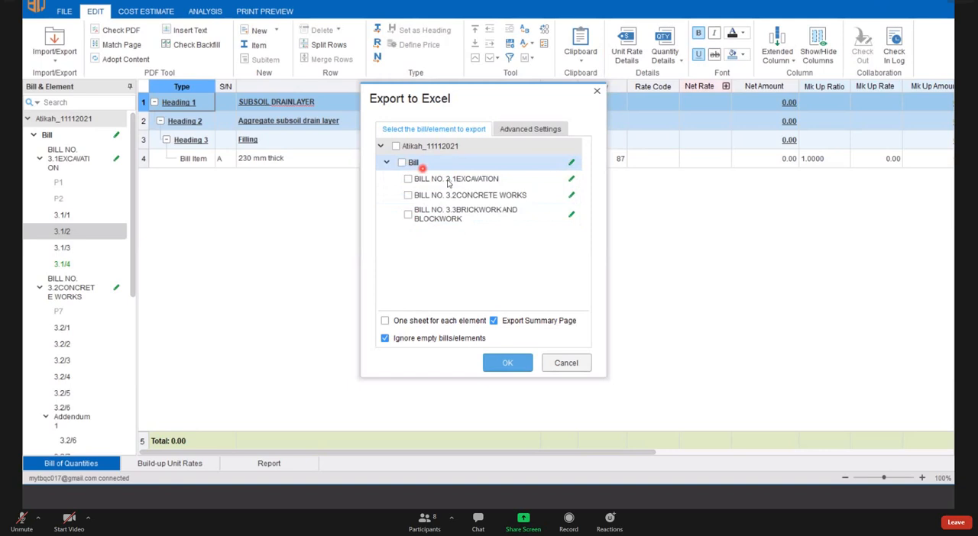
click(401, 163)
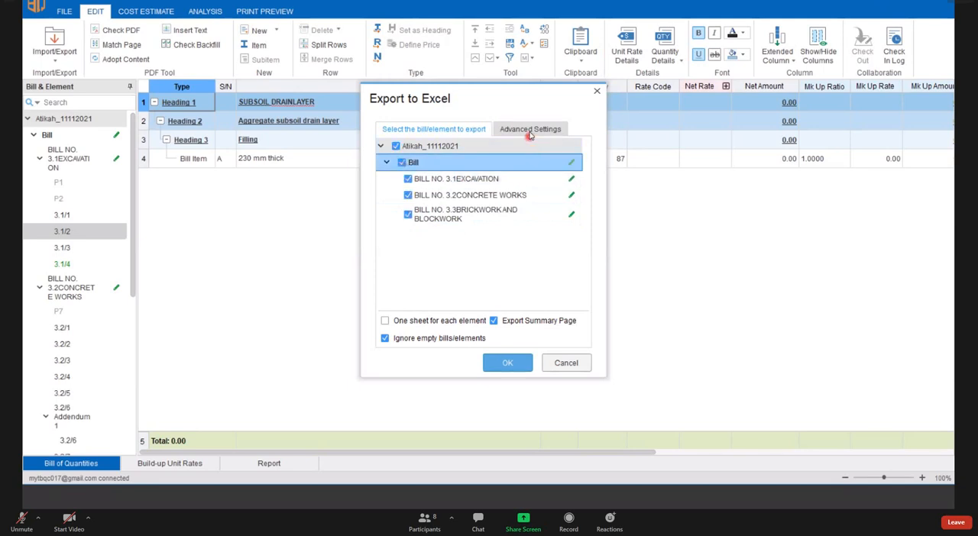
- Examine which columns can be exported or locked in the advanced Excel export settings, and close without exporting
click(528, 130)
scroll(484, 208, down, 3)
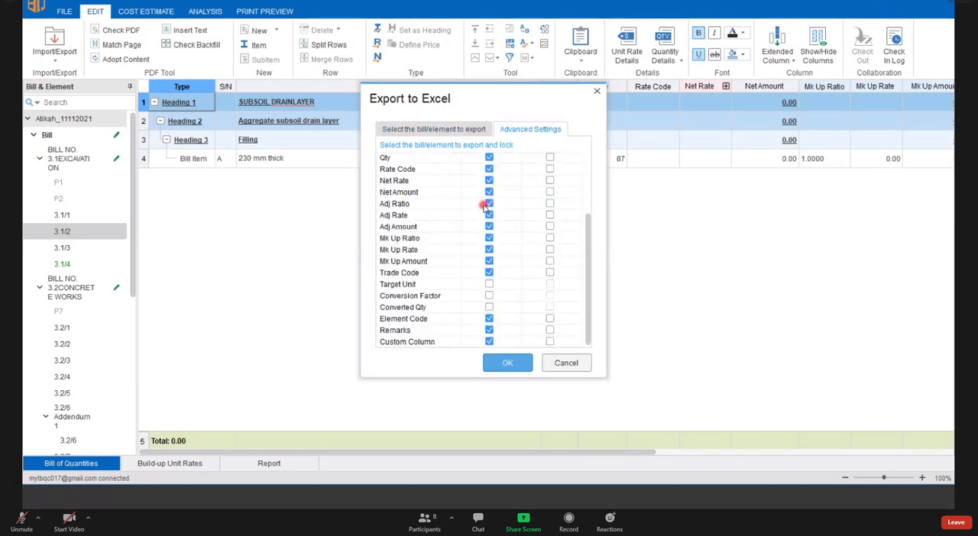
scroll(484, 208, up, 3)
scroll(484, 208, down, 3)
scroll(484, 207, up, 3)
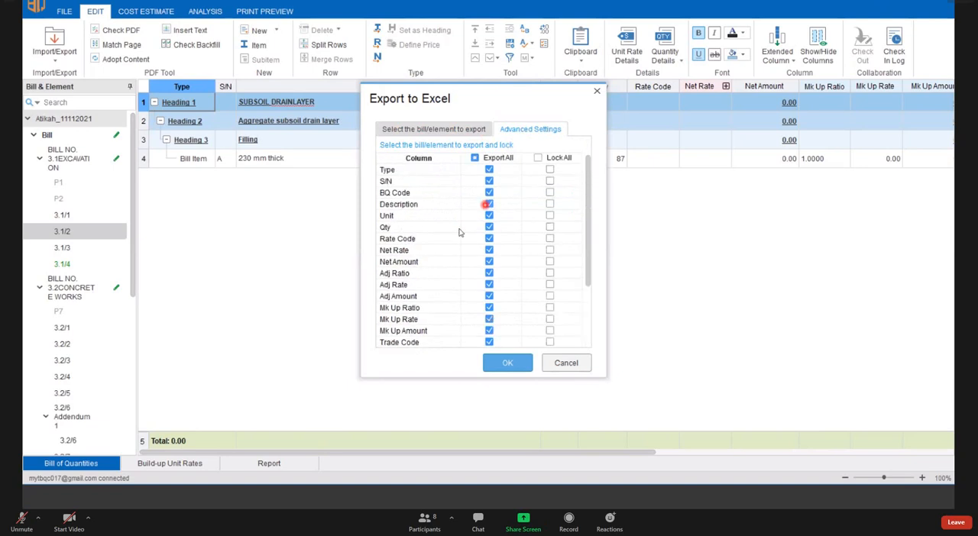
scroll(494, 279, down, 3)
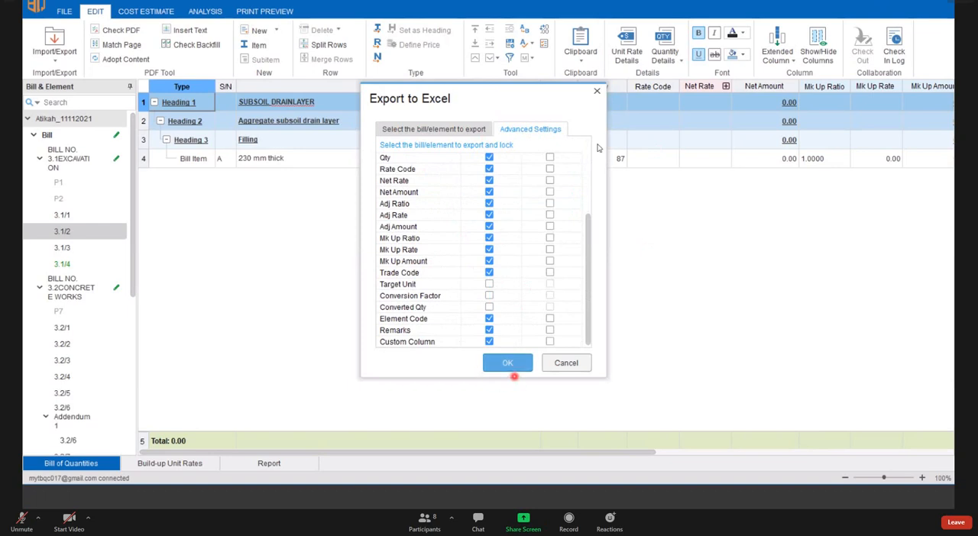
click(598, 92)
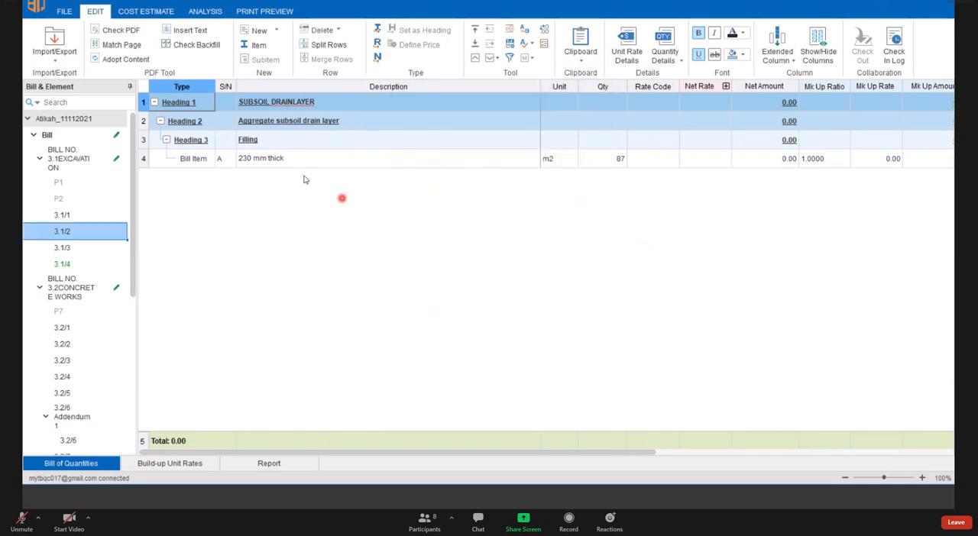
- Open bill page 3.1/1 and view the available import and export options
click(72, 219)
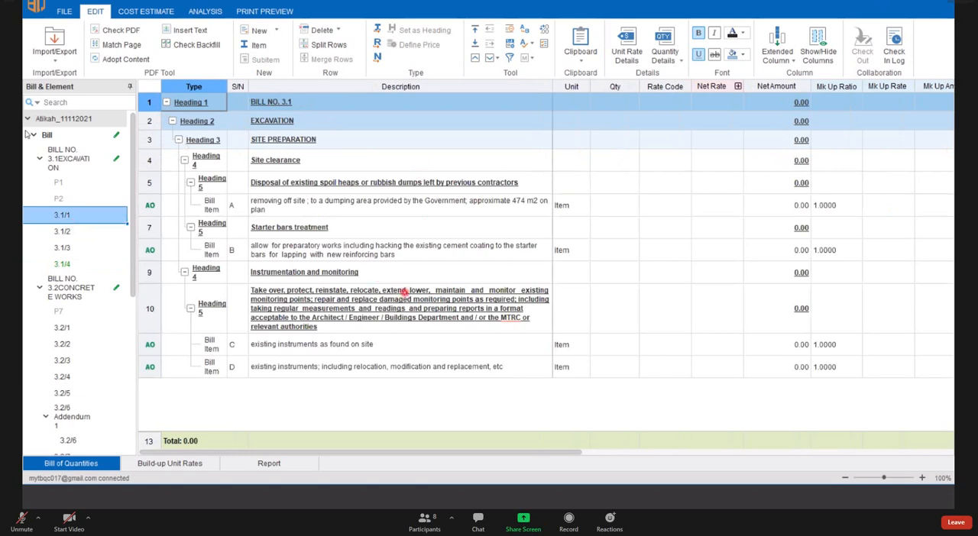
click(66, 58)
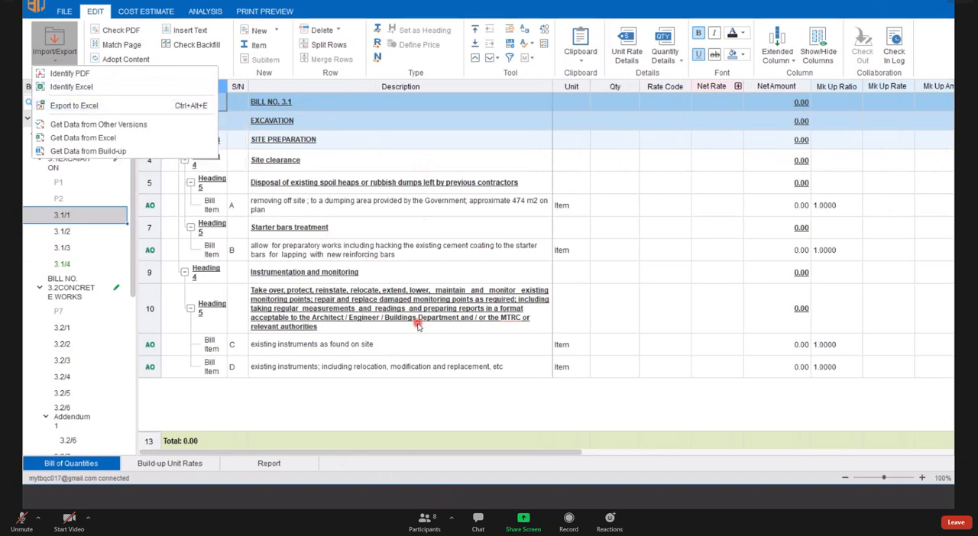
- Switch to the PowerPoint slide show on printing to PDF
key(super)
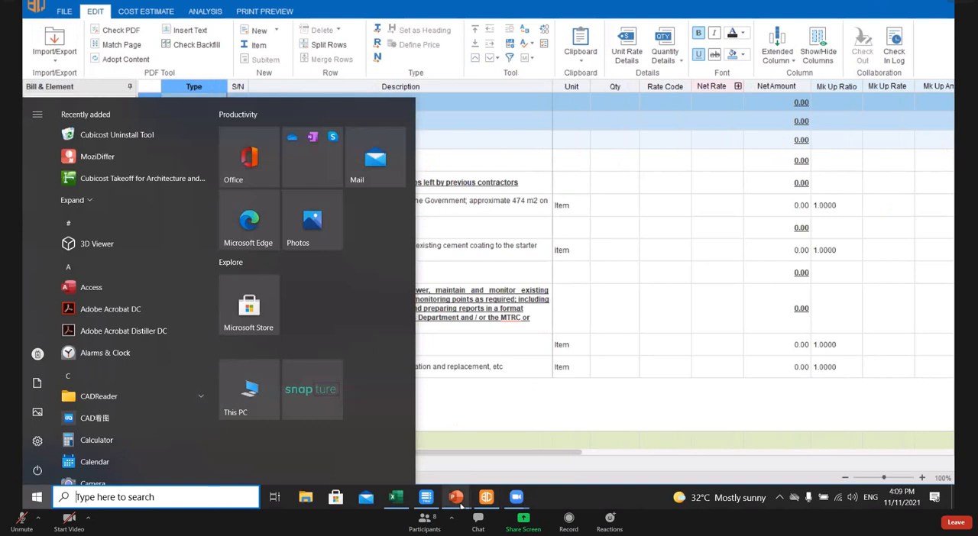
mouse_move(459, 500)
click(468, 453)
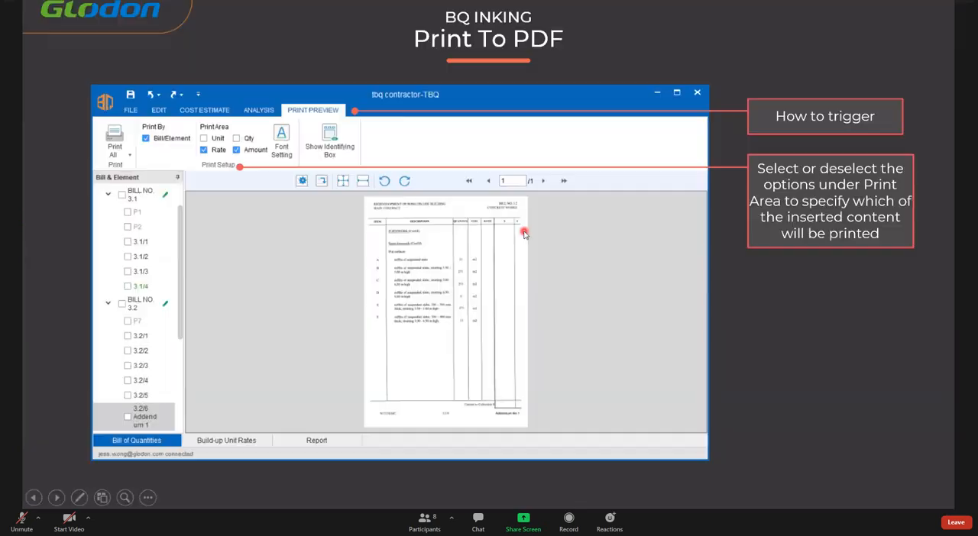
key(Right)
key(Right)
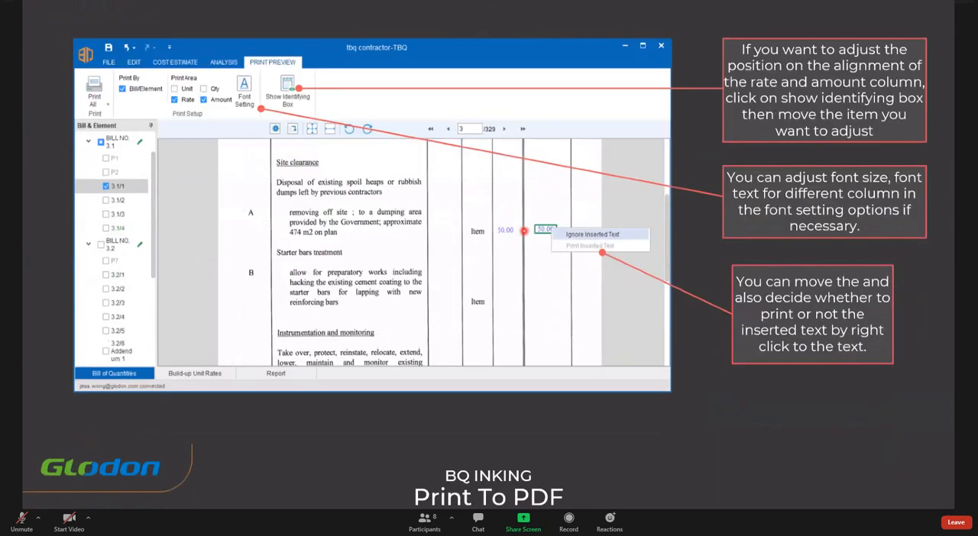
key(Right)
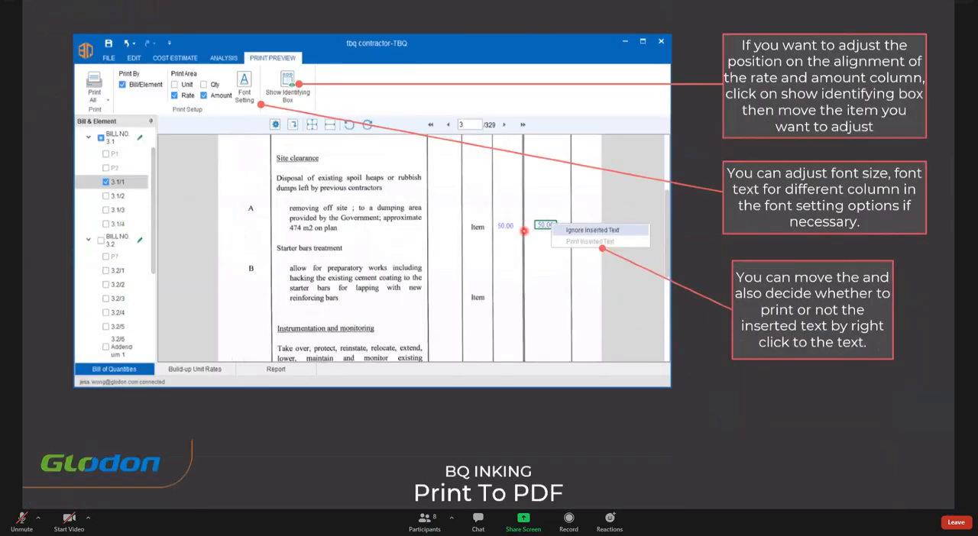
key(Right)
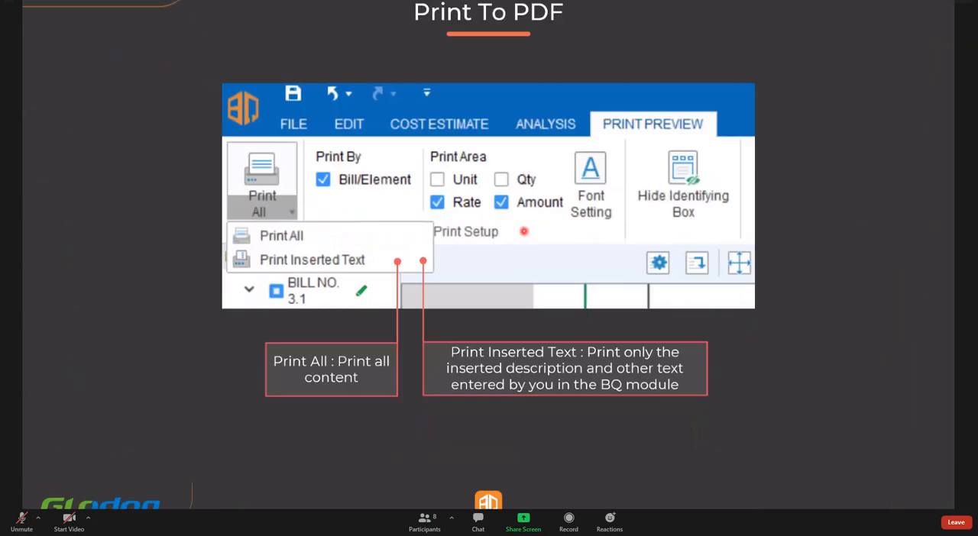
key(Right)
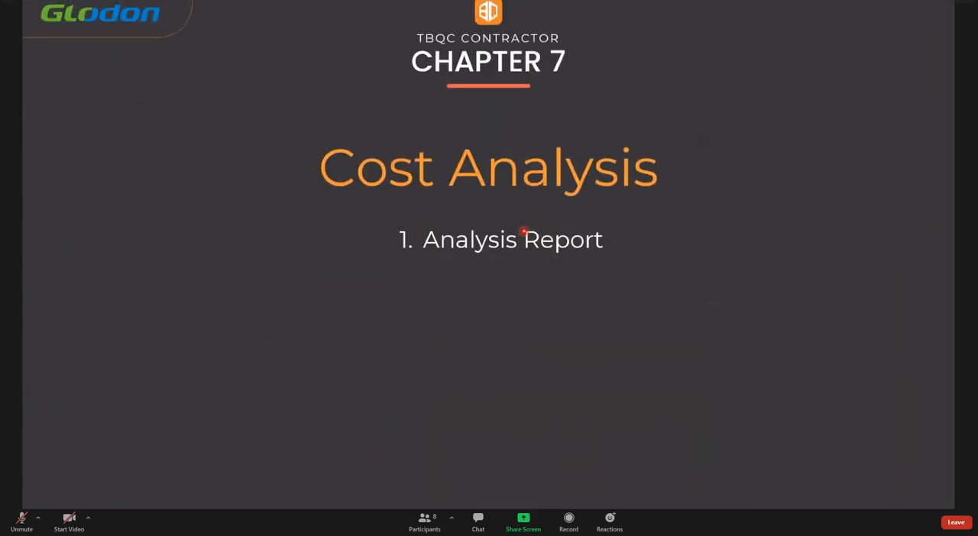
key(Right)
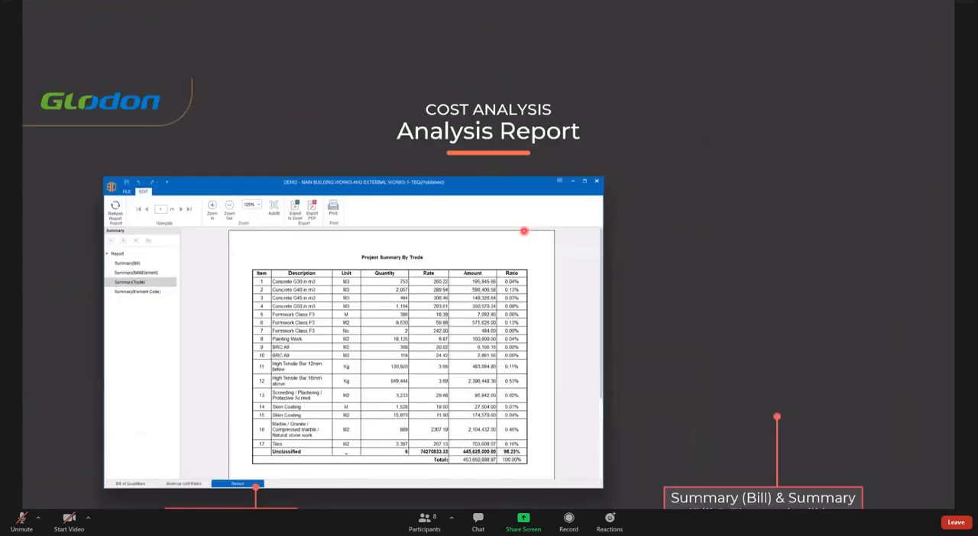
key(Left)
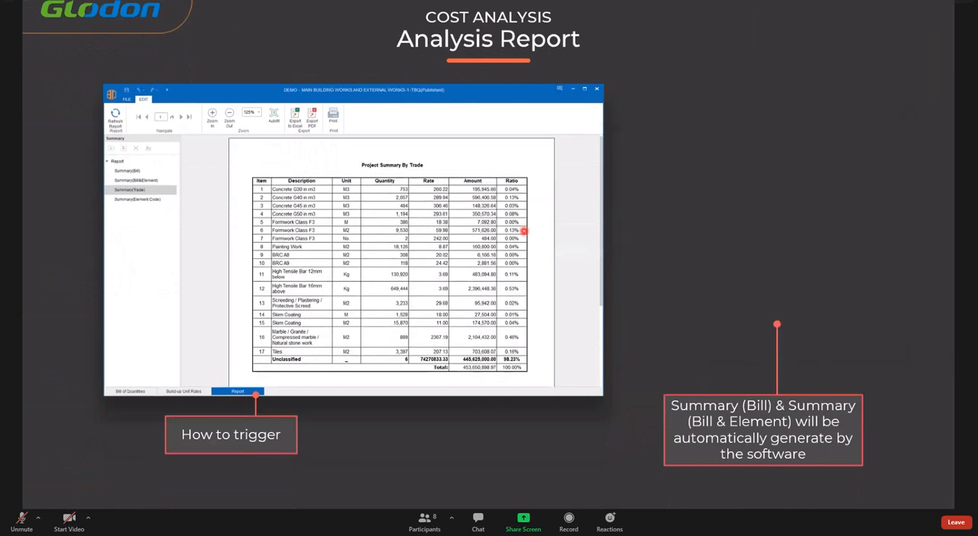
key(Left)
key(Right)
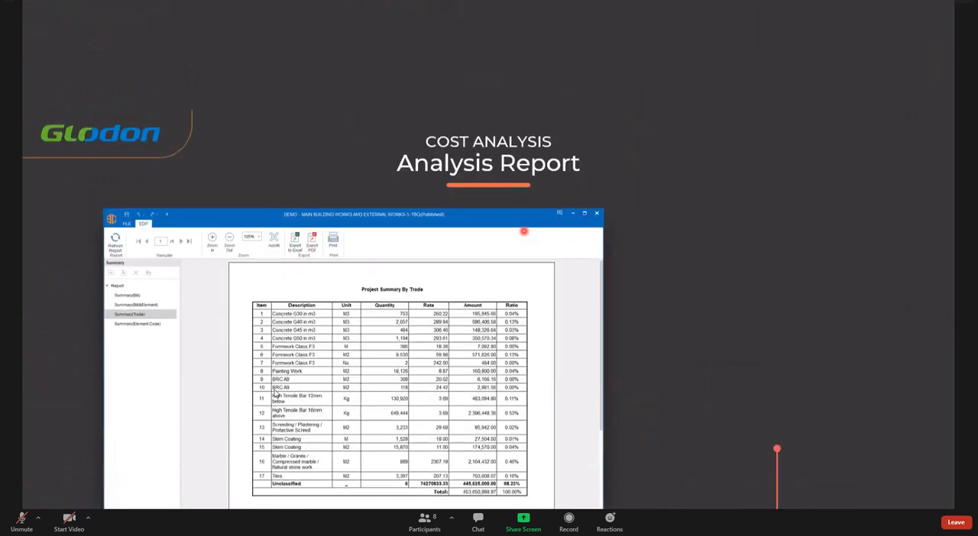